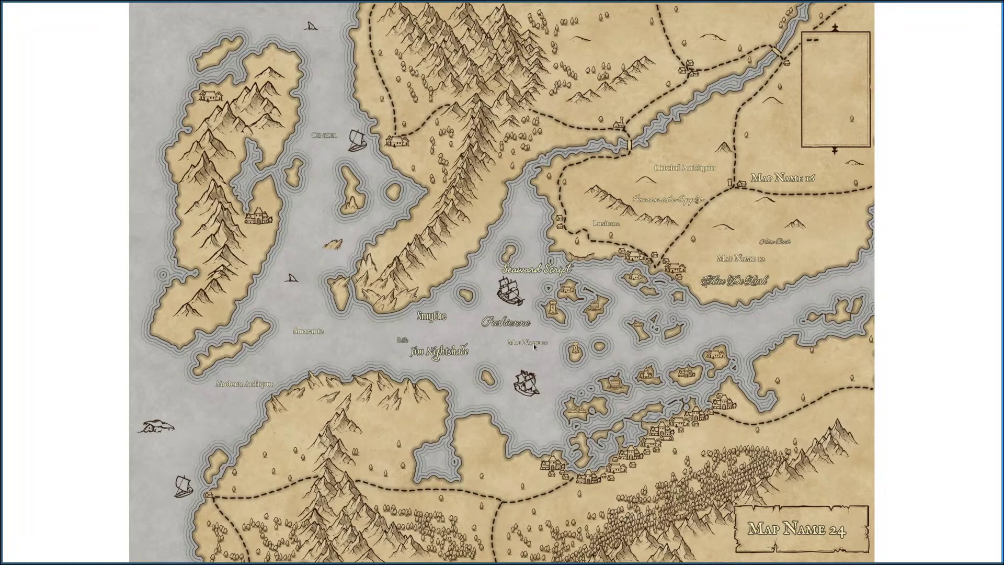
Delete the sample text labels "Pashienne" and "Map Name 10" from the open water near the ships.
scroll(523, 343, up, 5)
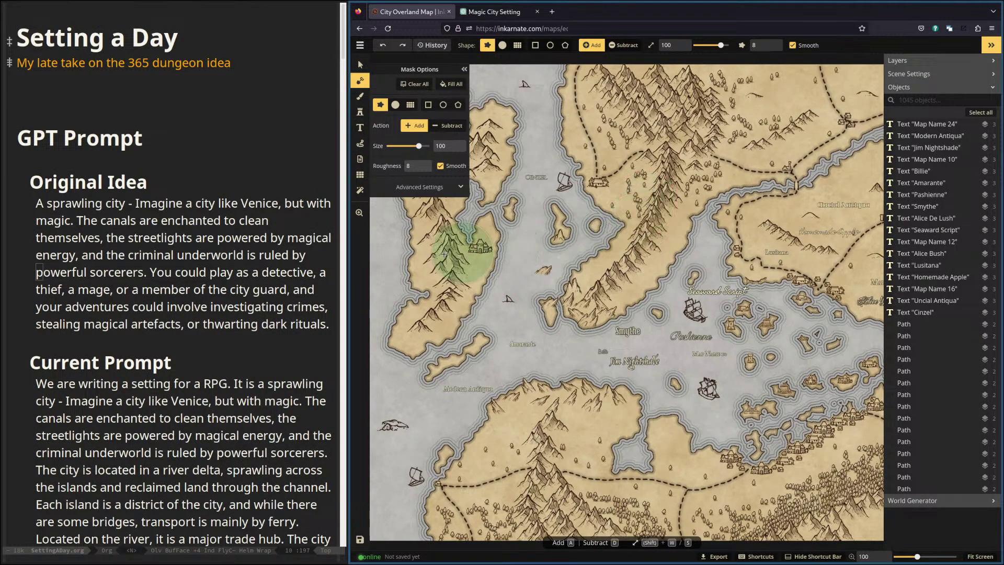
scroll(721, 357, up, 10)
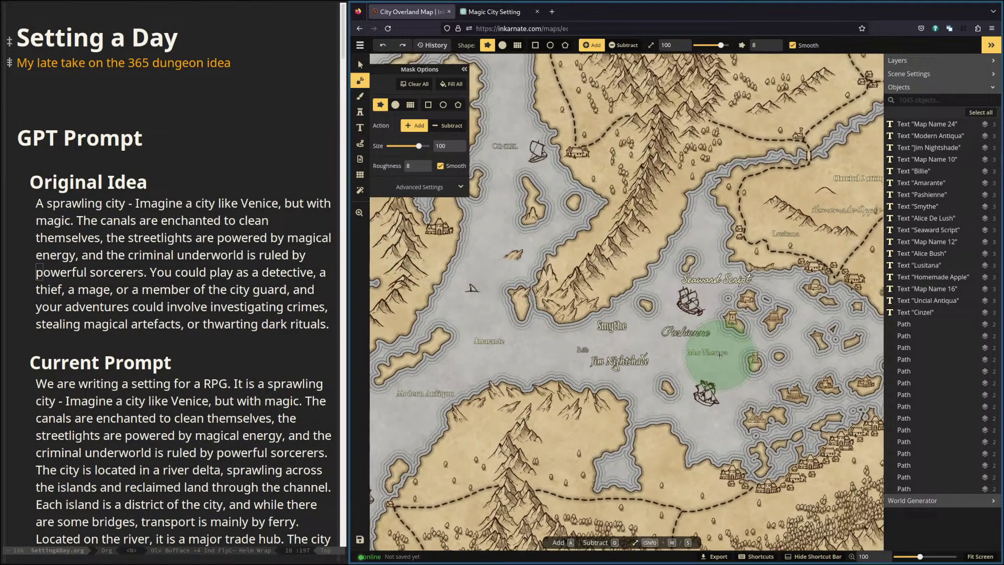
scroll(710, 346, up, 10)
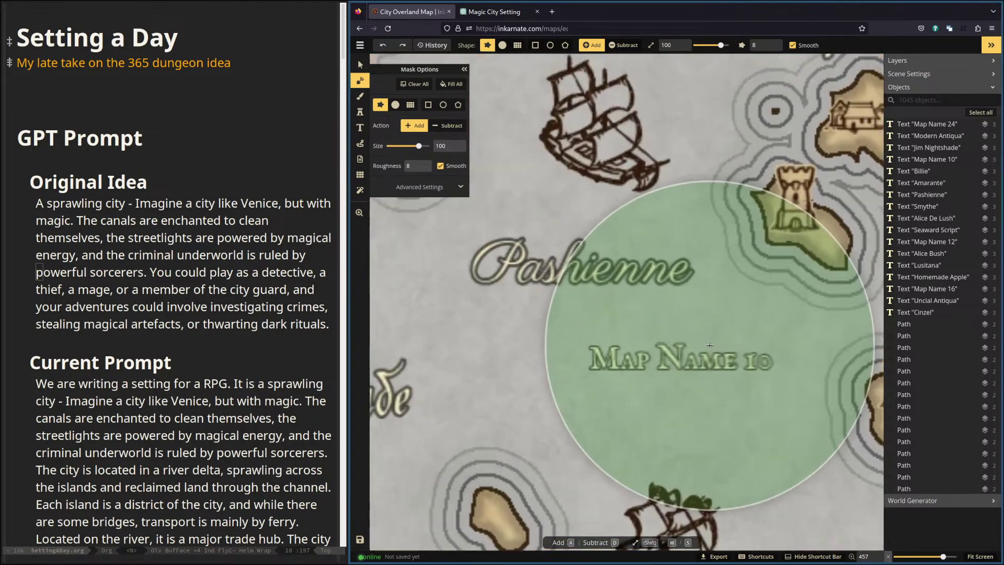
scroll(704, 341, down, 3)
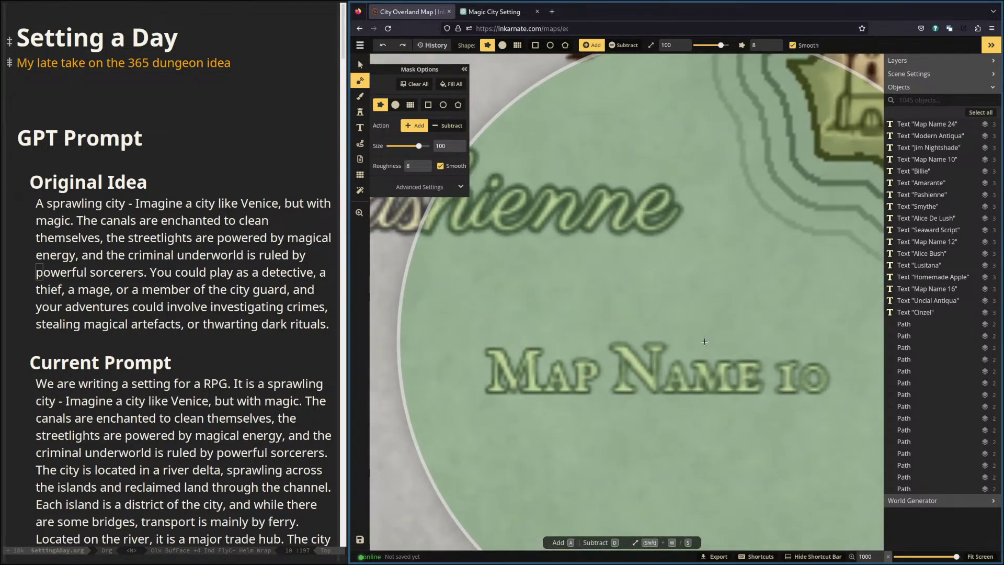
scroll(701, 344, up, 3)
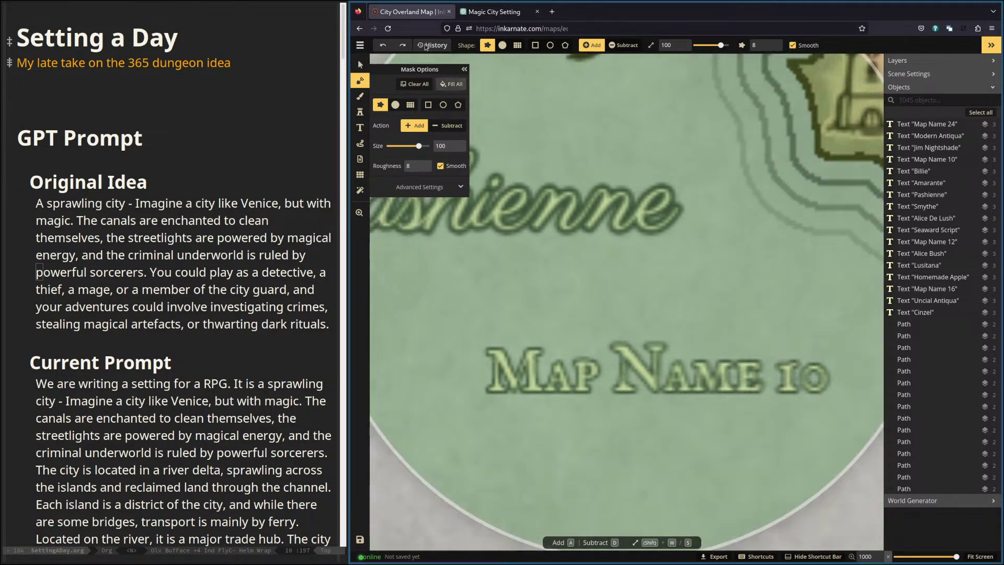
click(360, 127)
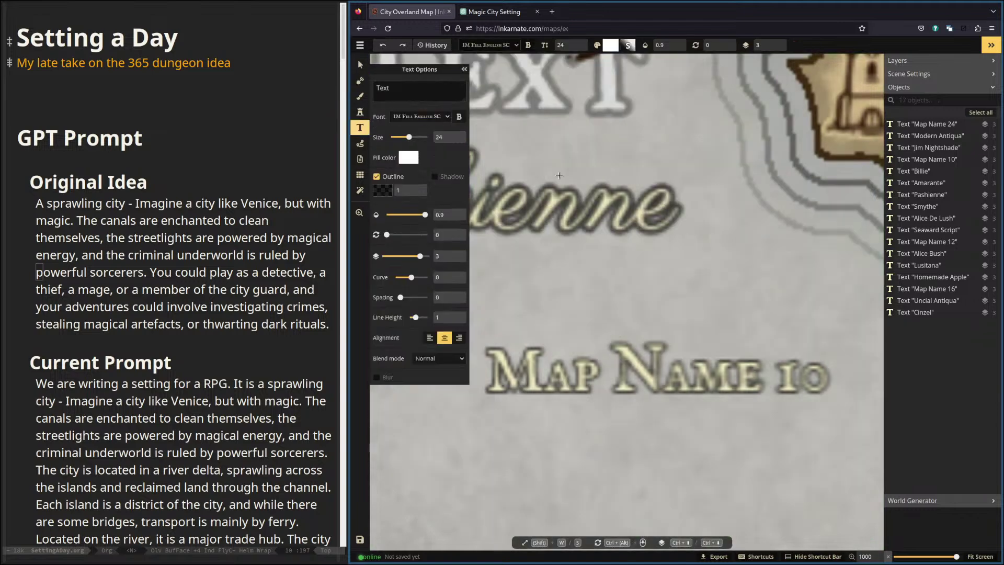
scroll(502, 144, down, 10)
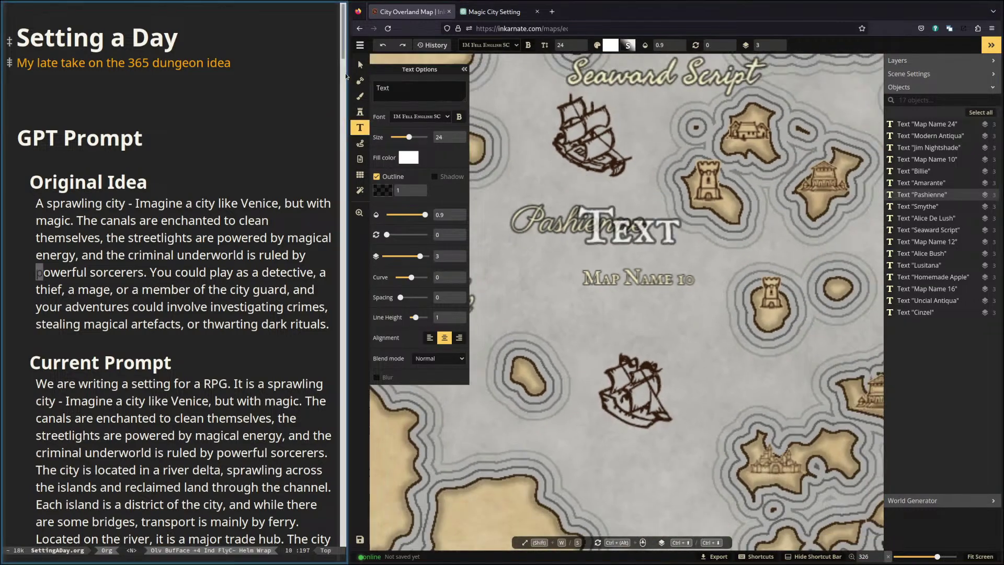
key(v)
scroll(608, 234, down, 1)
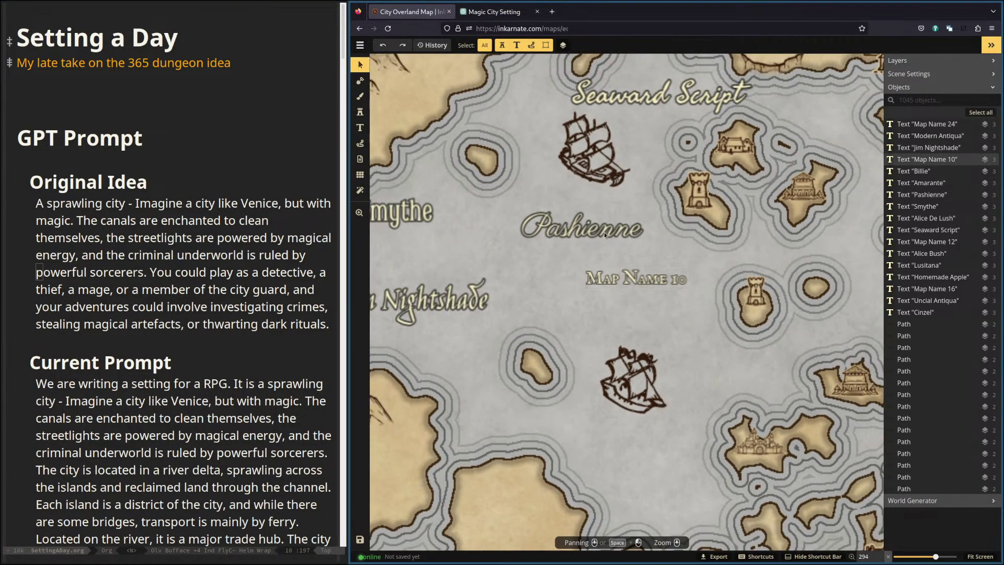
click(605, 235)
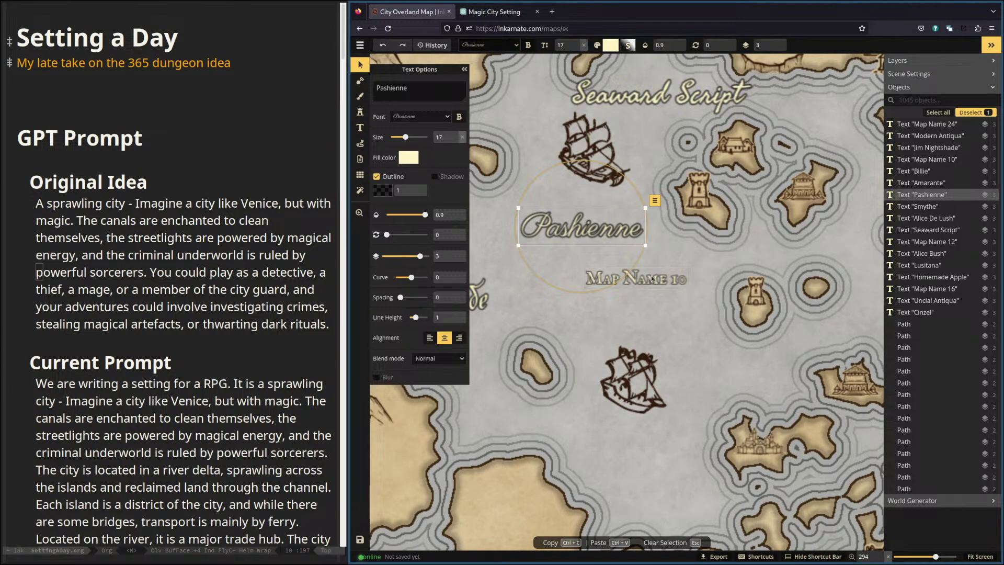
key(Delete)
click(634, 278)
key(Delete)
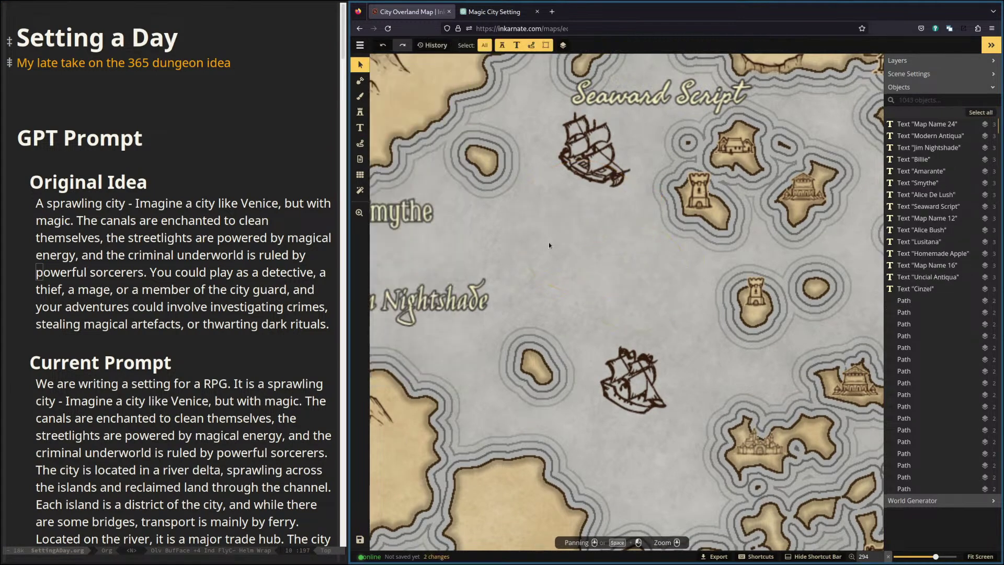
Delete the other sample text labels, from "Modern Antiqua" through "Cinzel", keeping the "Map Name 24" title.
drag(546, 244, 763, 282)
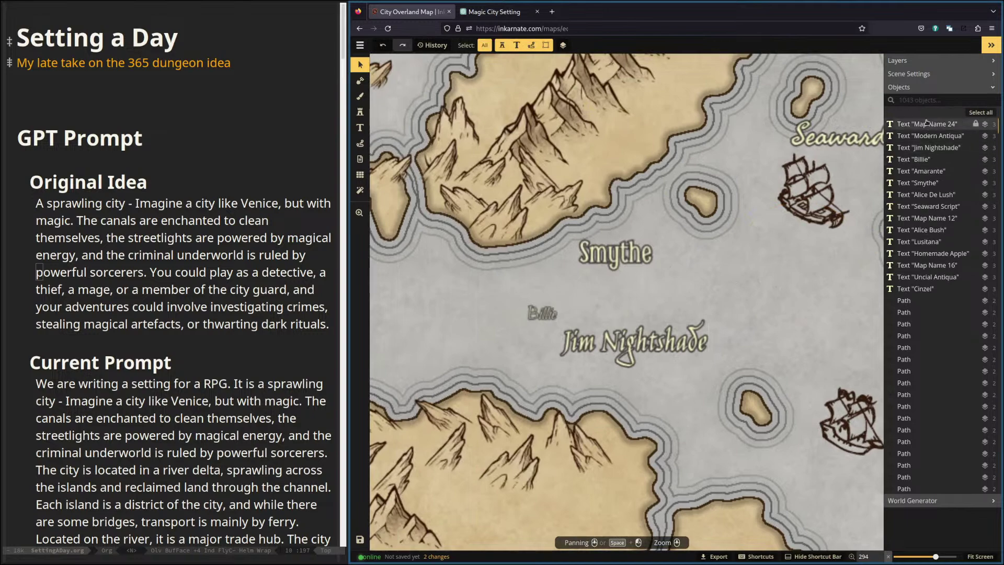
click(930, 136)
shift+click(934, 294)
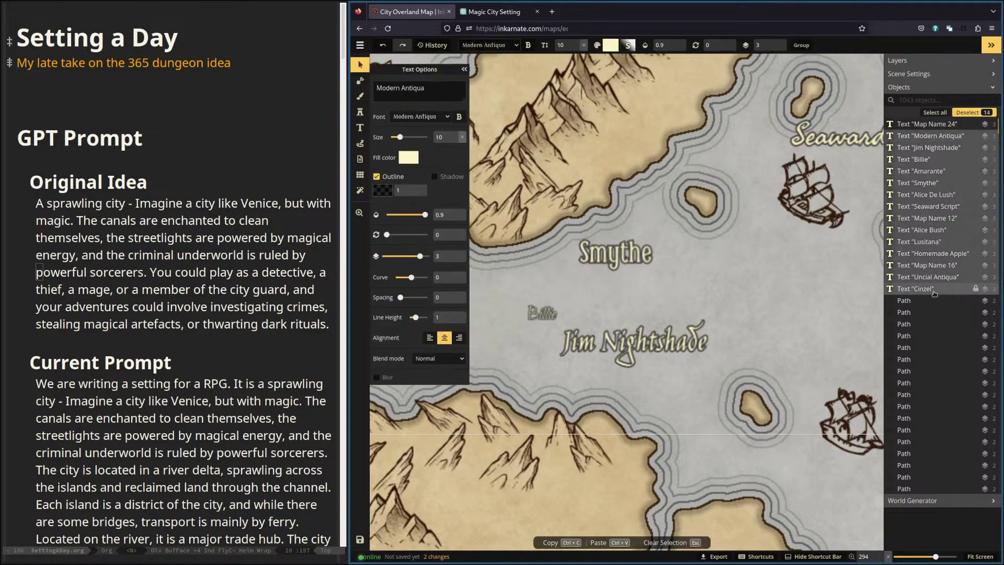
key(Delete)
Look over the decluttered map and browse the list of its remaining objects.
scroll(679, 263, down, 5)
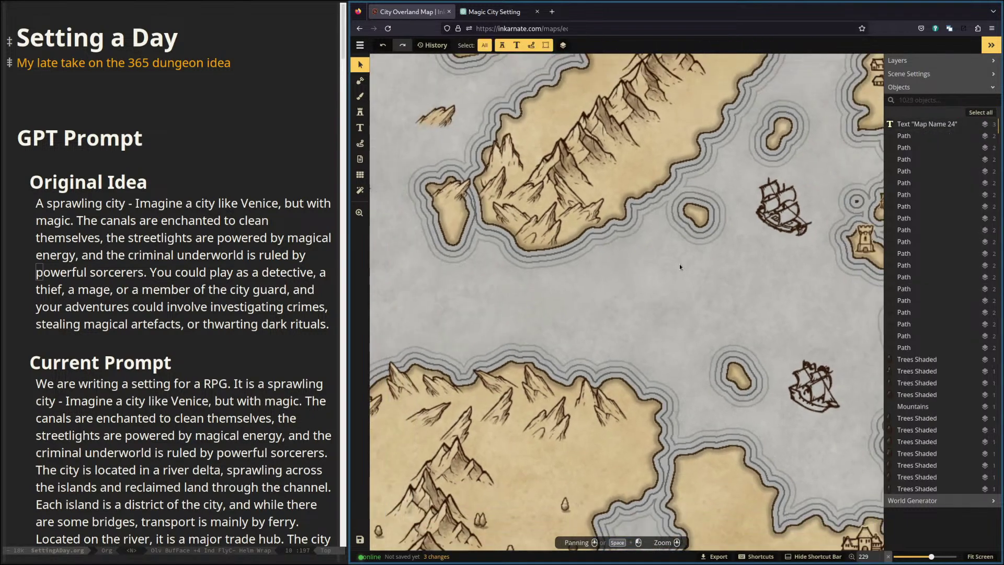
scroll(687, 269, down, 4)
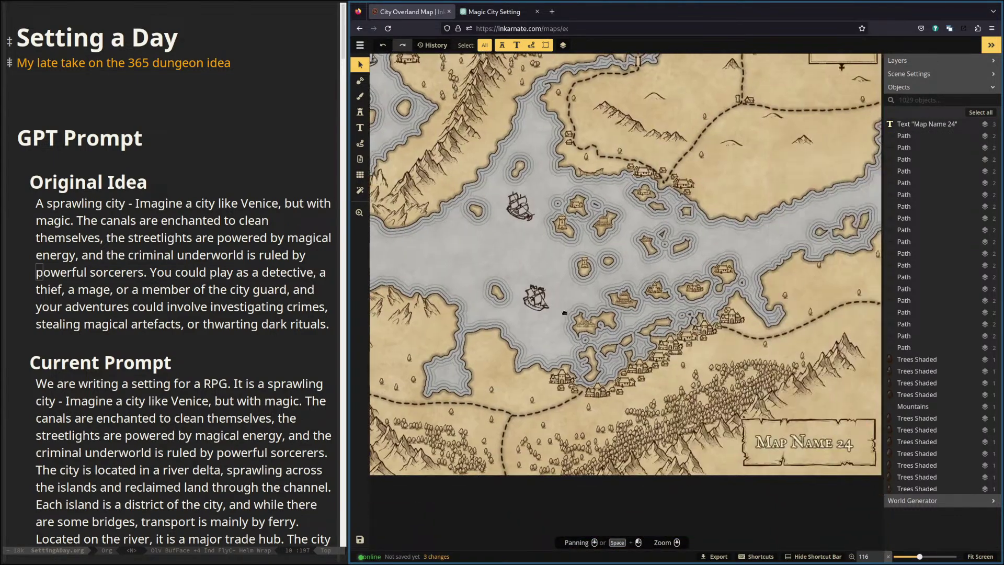
drag(623, 275, 671, 362)
mouse_move(631, 327)
mouse_down()
mouse_move(659, 419)
mouse_move(690, 334)
mouse_move(636, 300)
mouse_up()
scroll(960, 308, down, 5)
scroll(959, 306, down, 5)
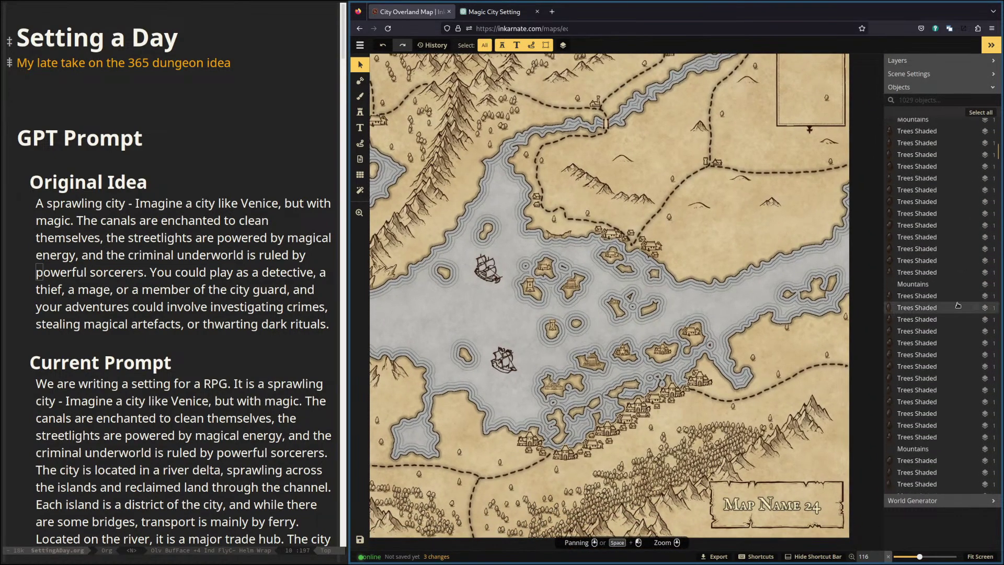
scroll(958, 303, up, 10)
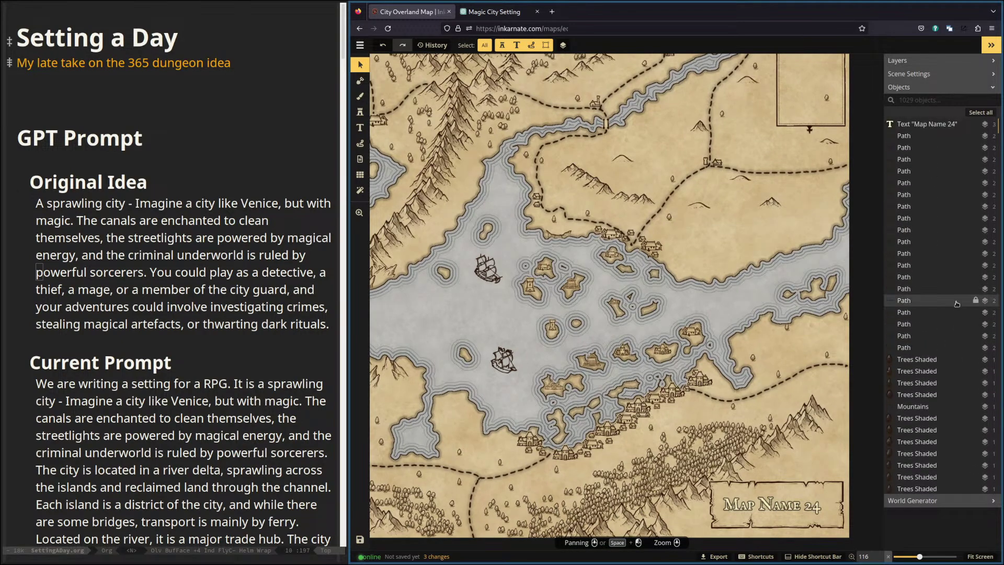
Show the object layers together with the list of text objects for the Text tool.
click(922, 87)
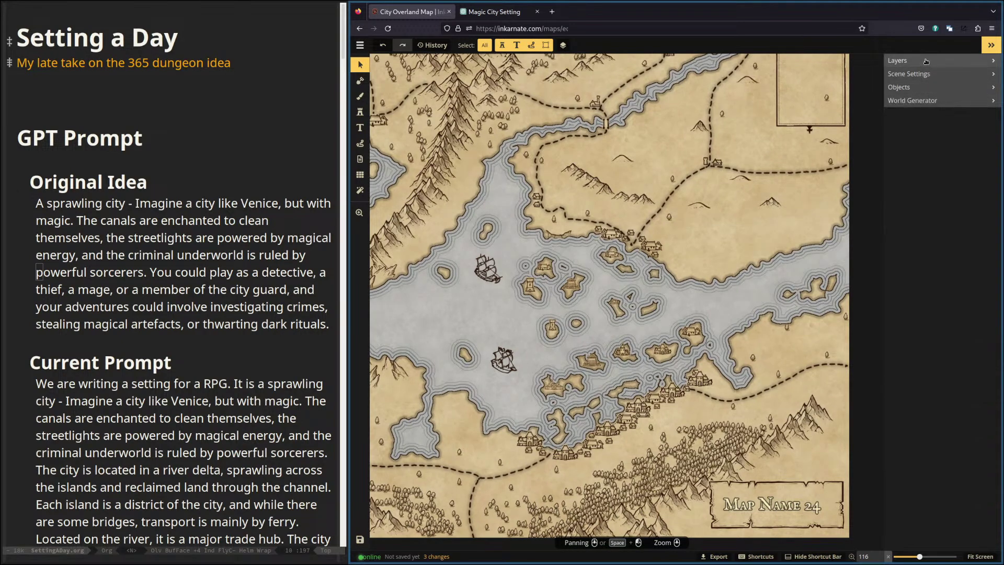
click(921, 60)
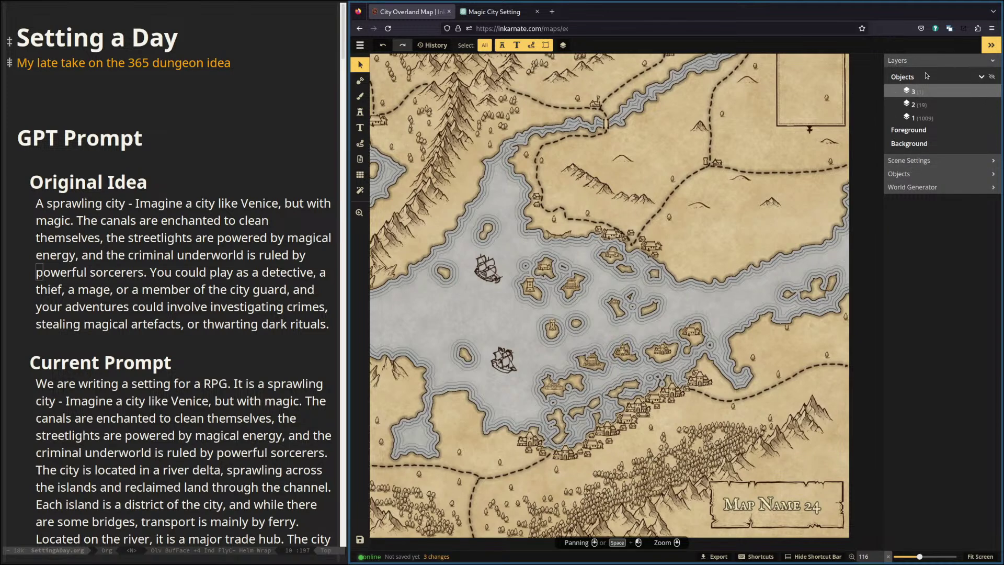
click(920, 77)
click(920, 77)
click(360, 128)
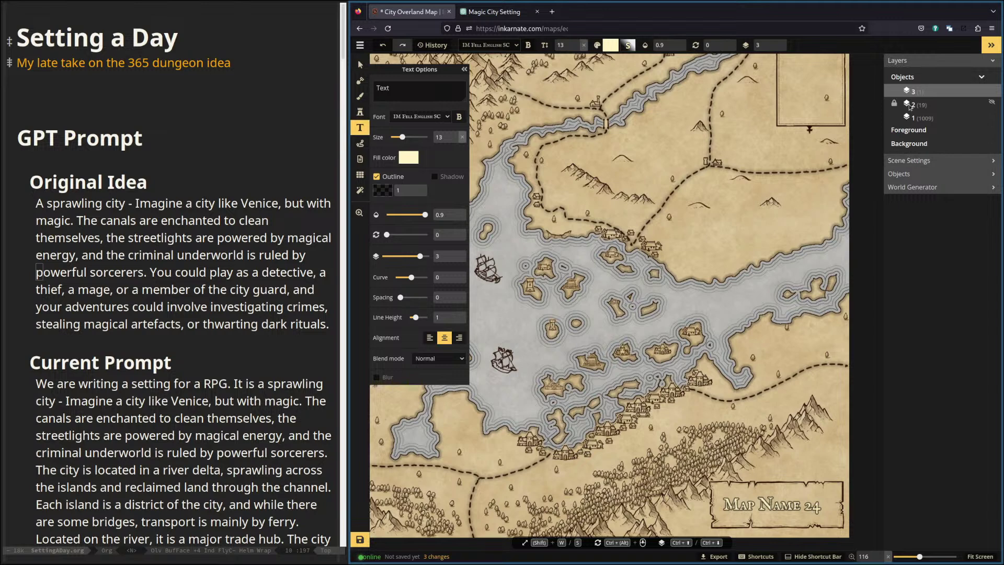
click(906, 161)
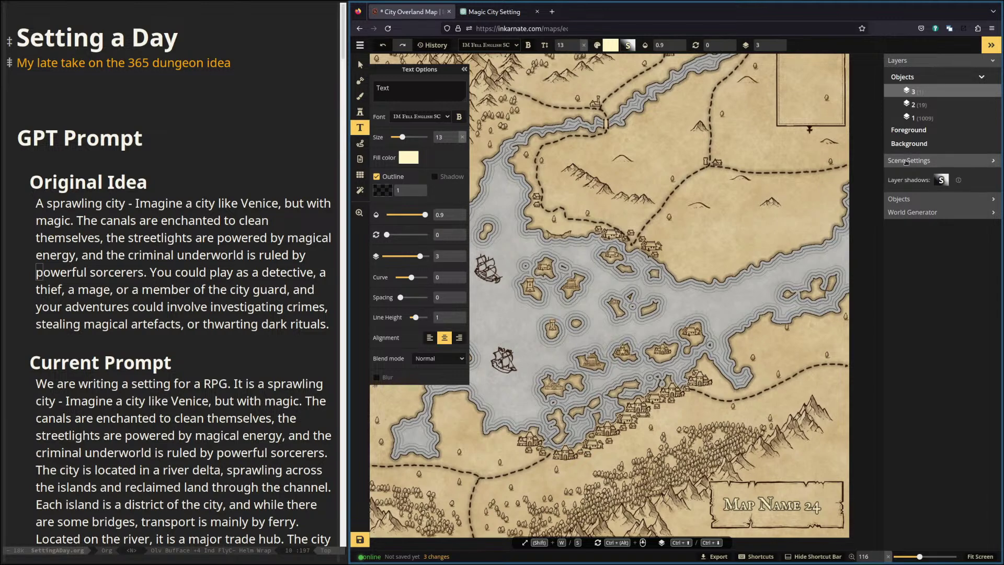
click(899, 198)
click(907, 163)
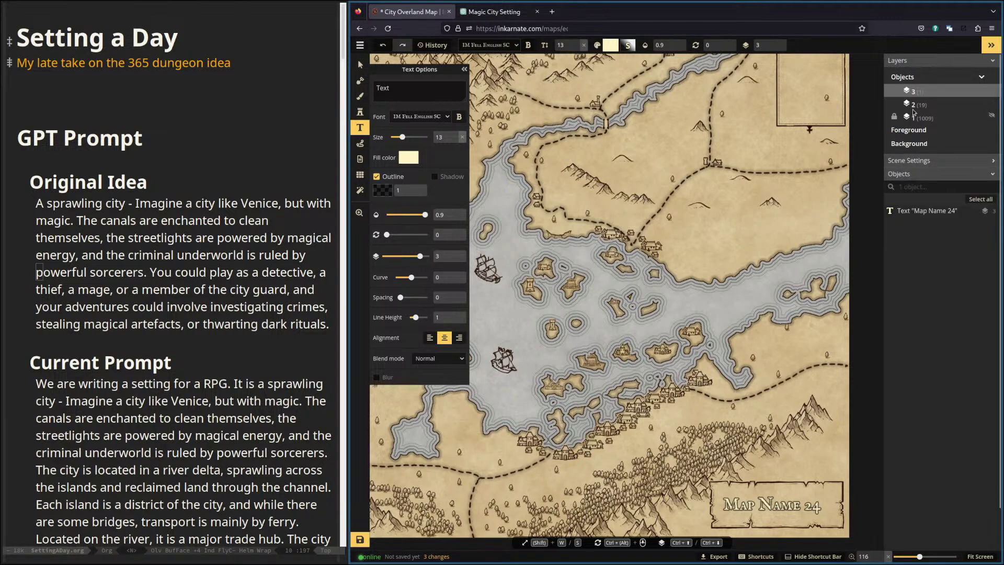
click(742, 163)
click(893, 90)
click(893, 90)
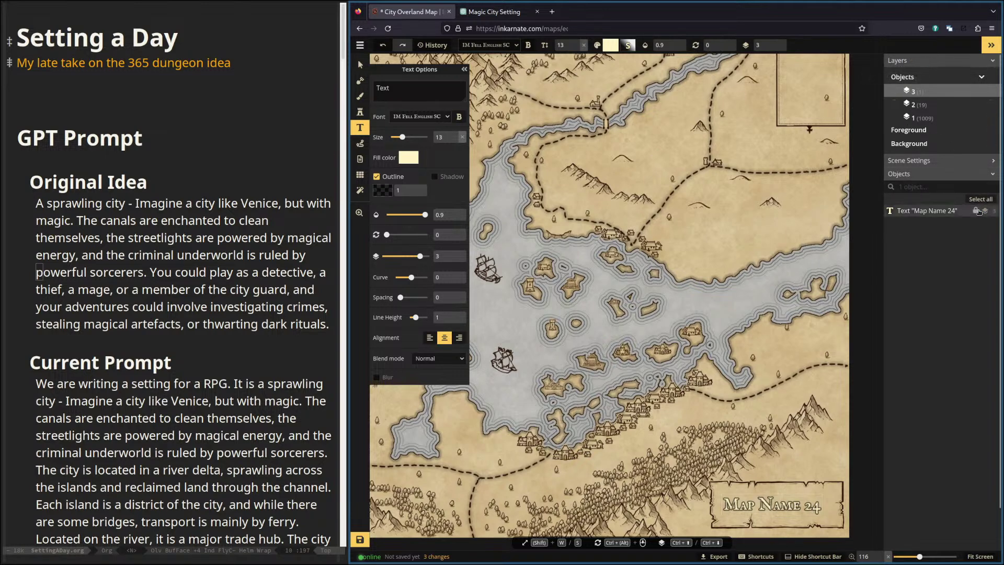
click(919, 78)
click(918, 79)
click(919, 78)
click(919, 78)
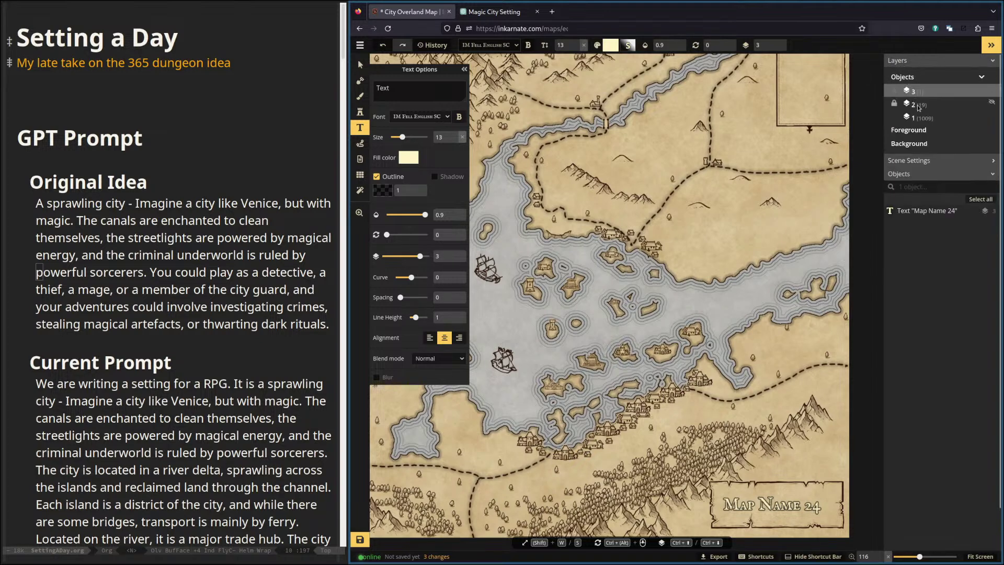
click(907, 161)
click(908, 161)
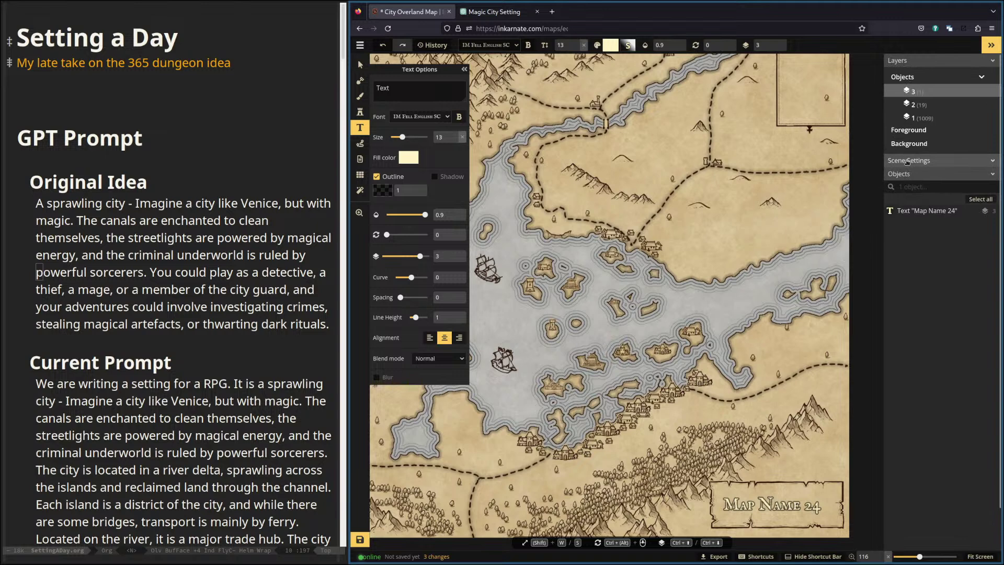
Hide and restore layer 2 to check its contents, and hide layer 3.
click(991, 102)
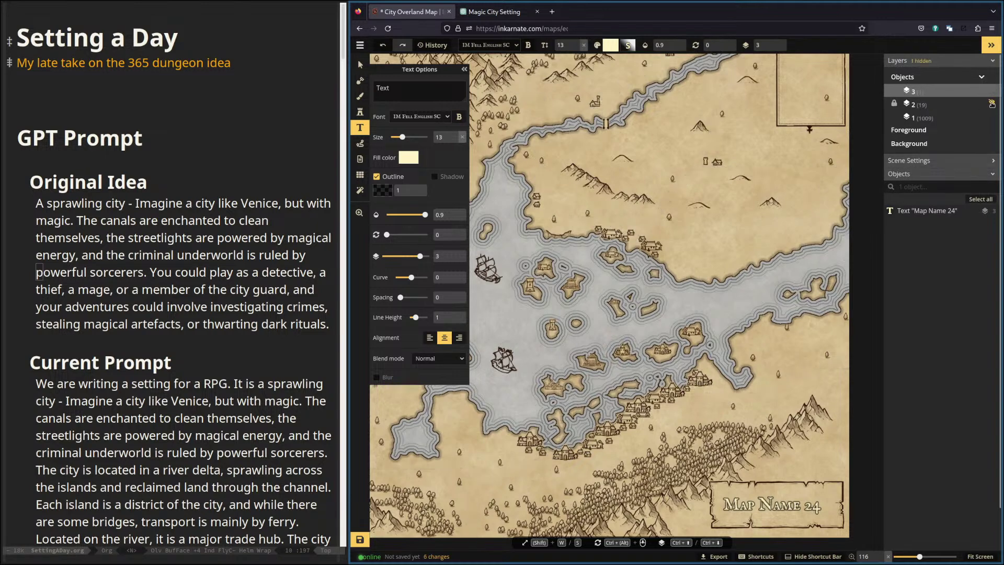
click(991, 103)
click(991, 91)
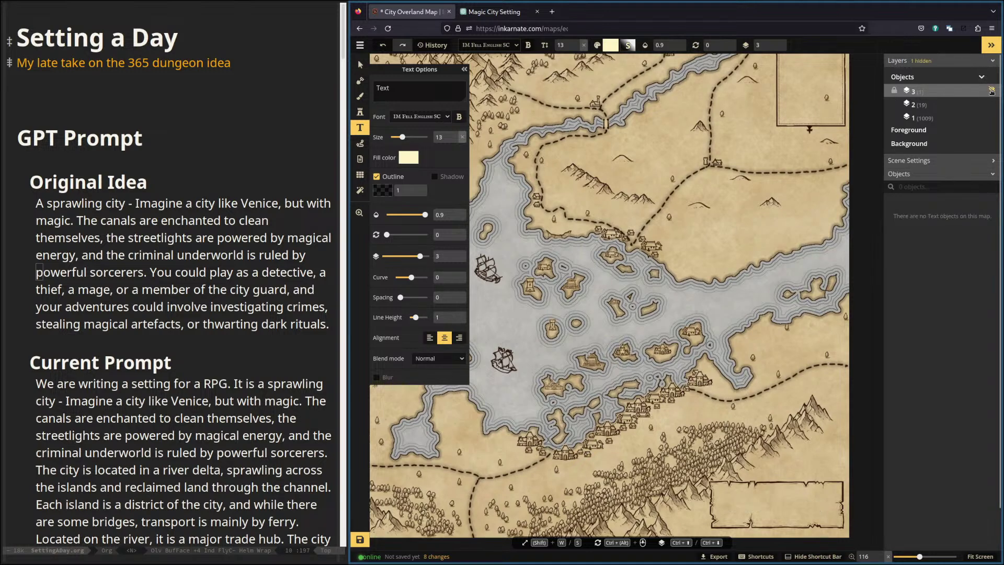
Browse the full object list covering the map's paths, trees and mountains.
click(360, 65)
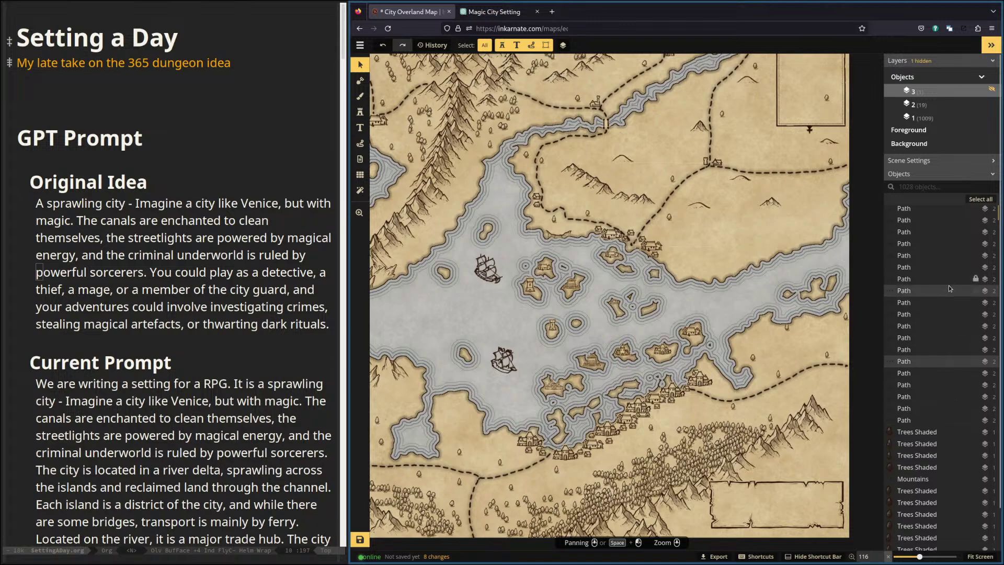
scroll(950, 293, down, 5)
scroll(950, 291, down, 10)
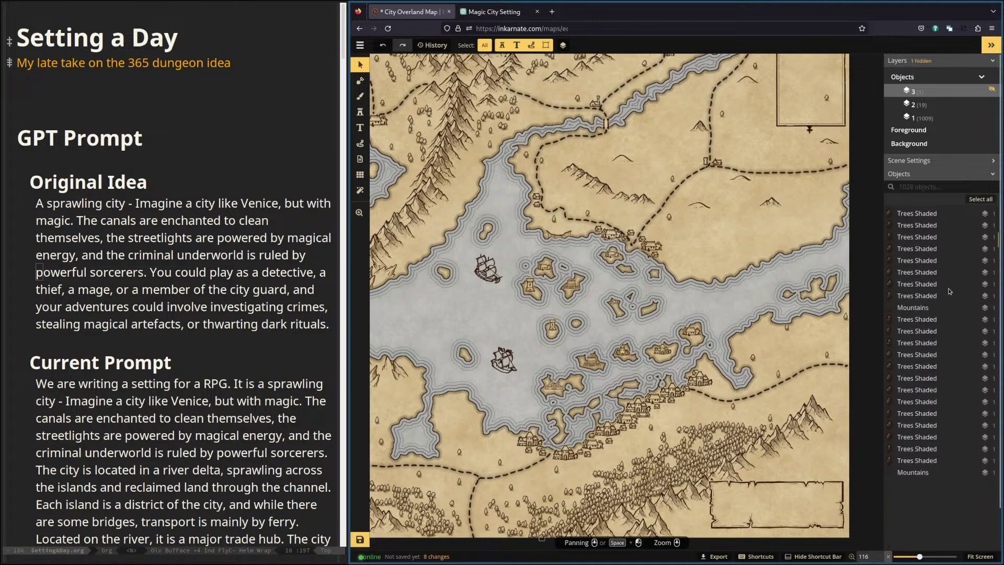
scroll(949, 293, down, 10)
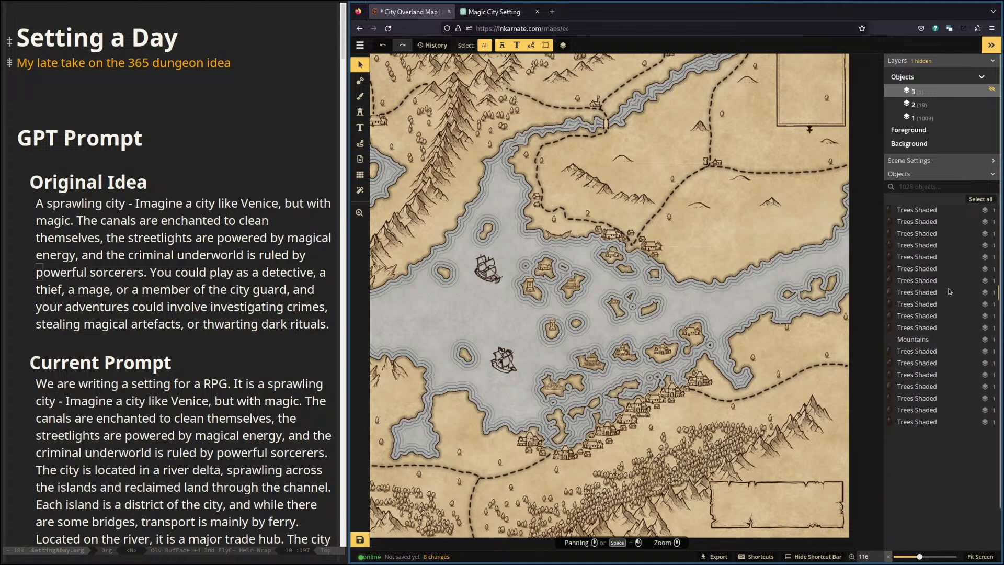
scroll(950, 293, down, 10)
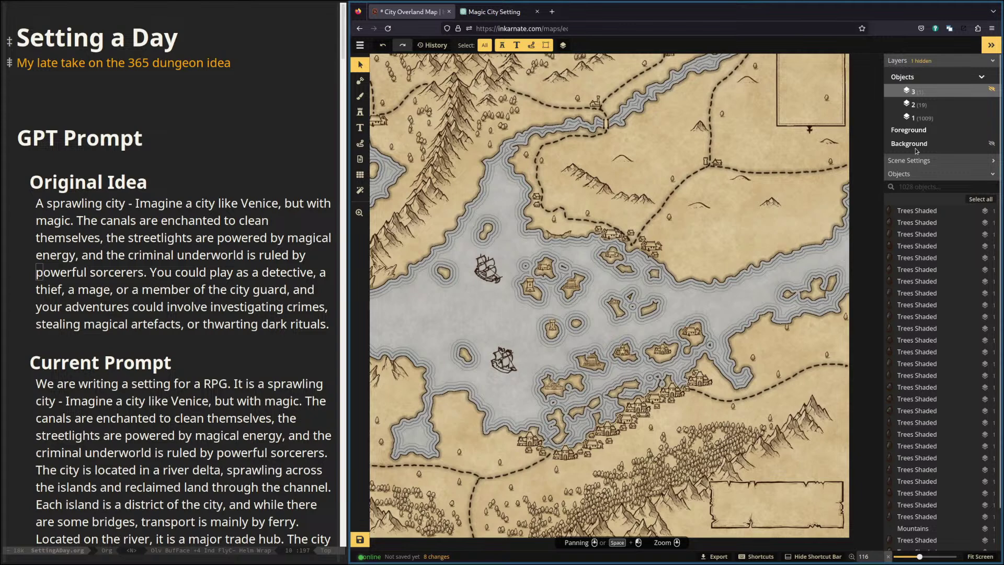
scroll(941, 374, down, 1)
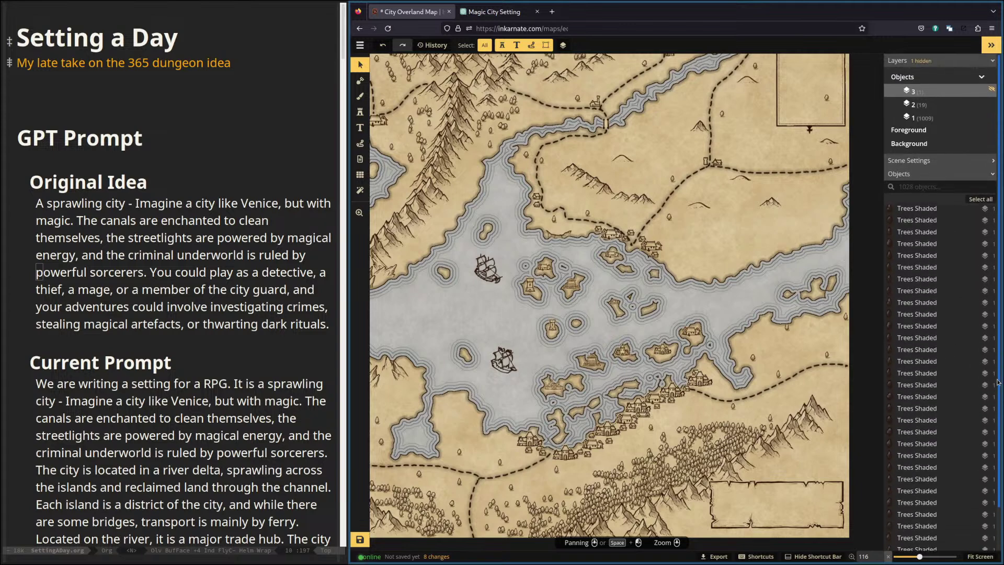
Review the Brush tool's advanced settings and the options of the Stamp and Text tools.
click(360, 96)
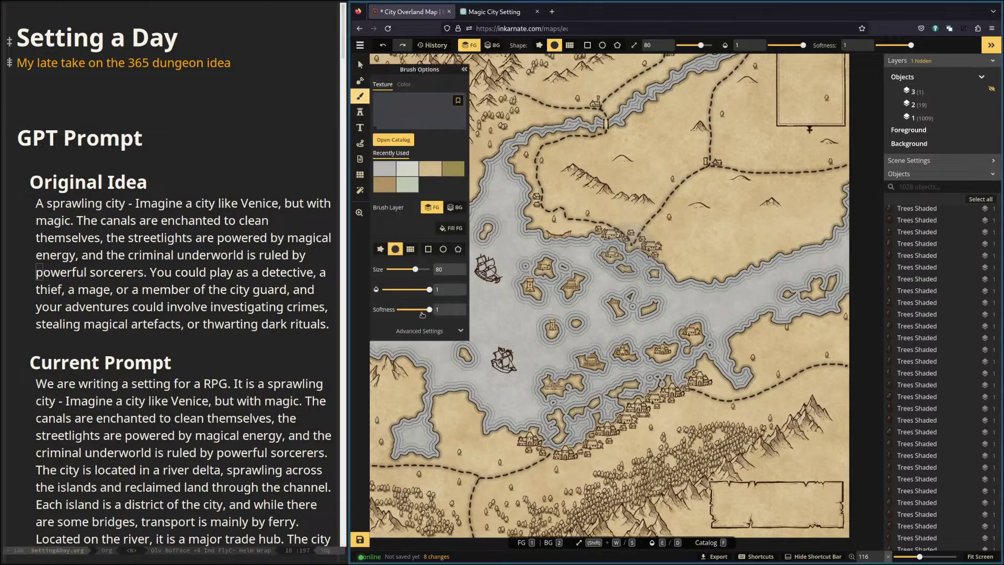
click(461, 331)
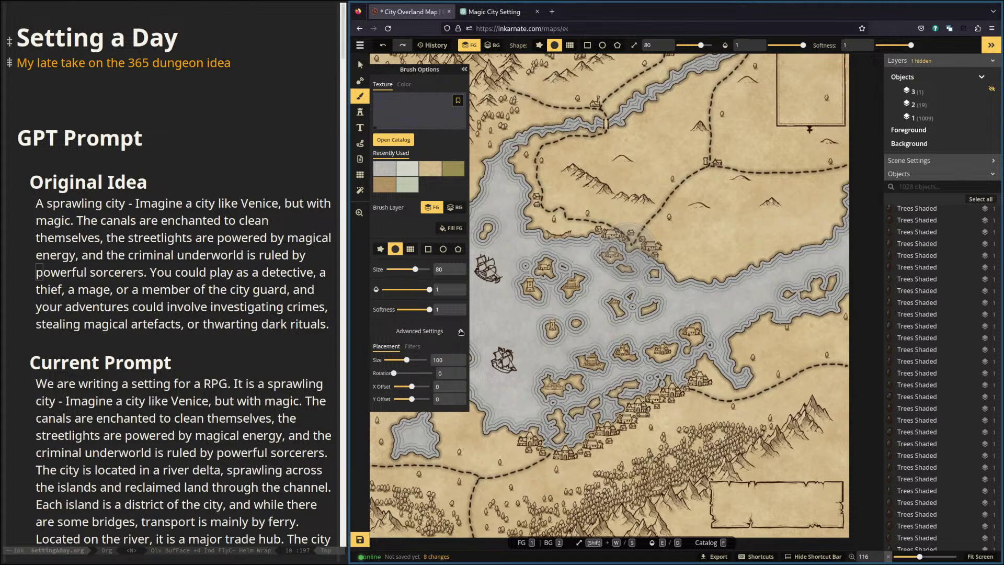
click(359, 111)
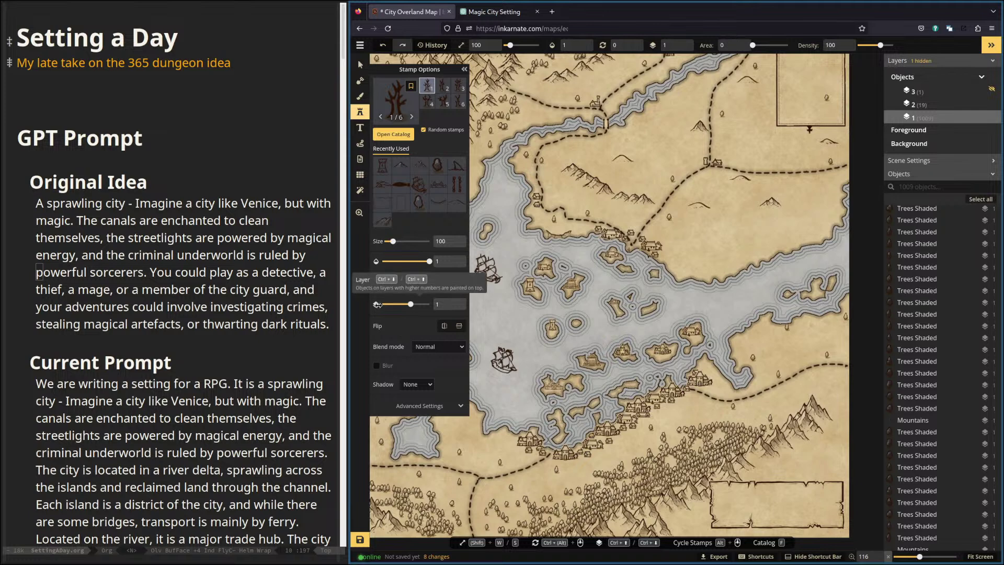
click(360, 128)
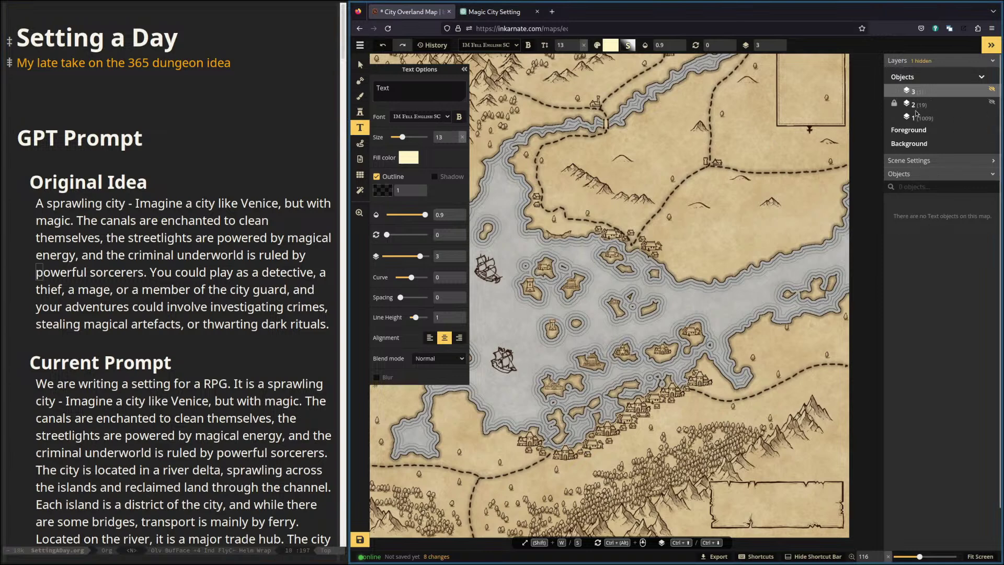
Make layer 3 visible again and select the "Map Name 24" title text on the map's banner.
click(991, 90)
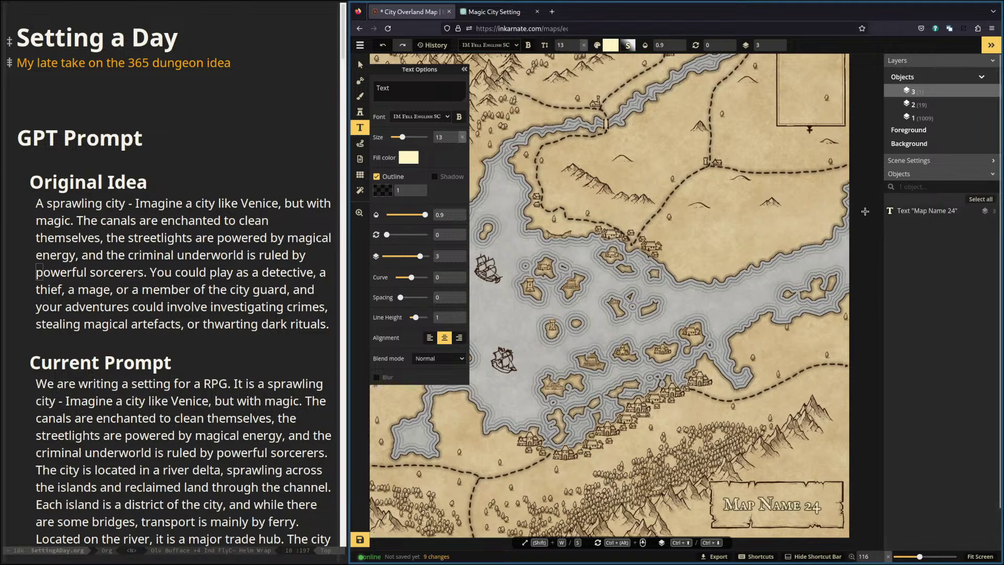
click(360, 65)
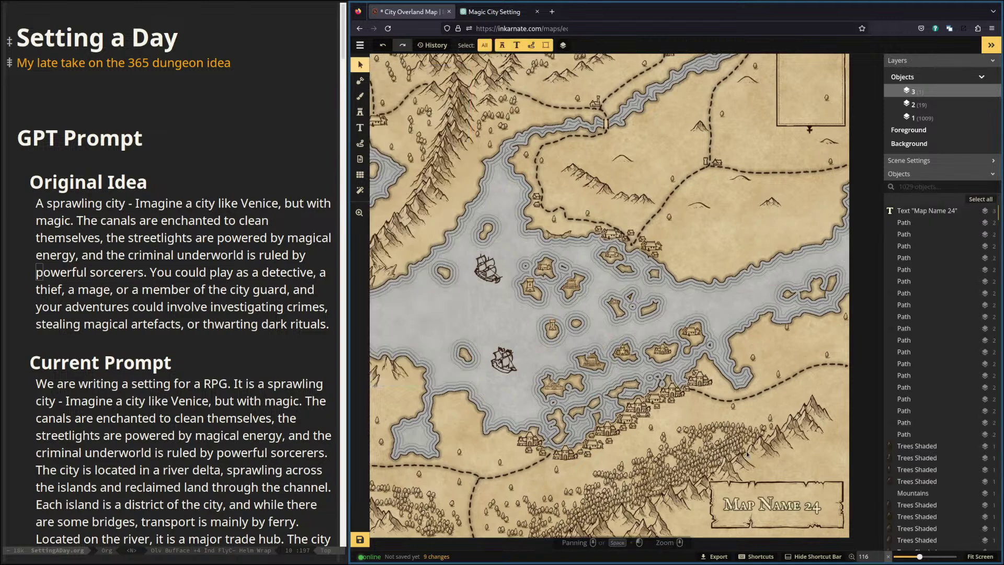
click(770, 504)
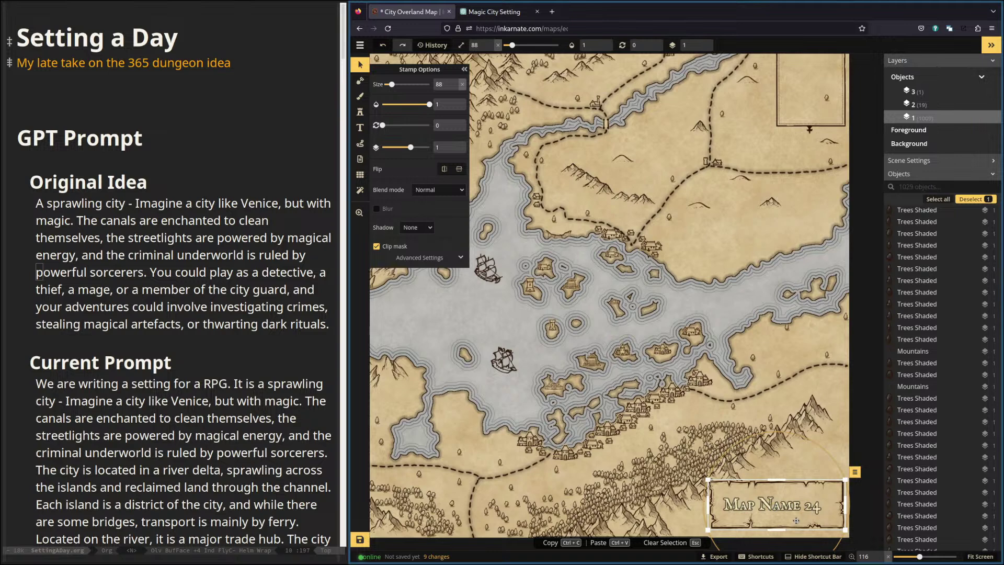
click(765, 504)
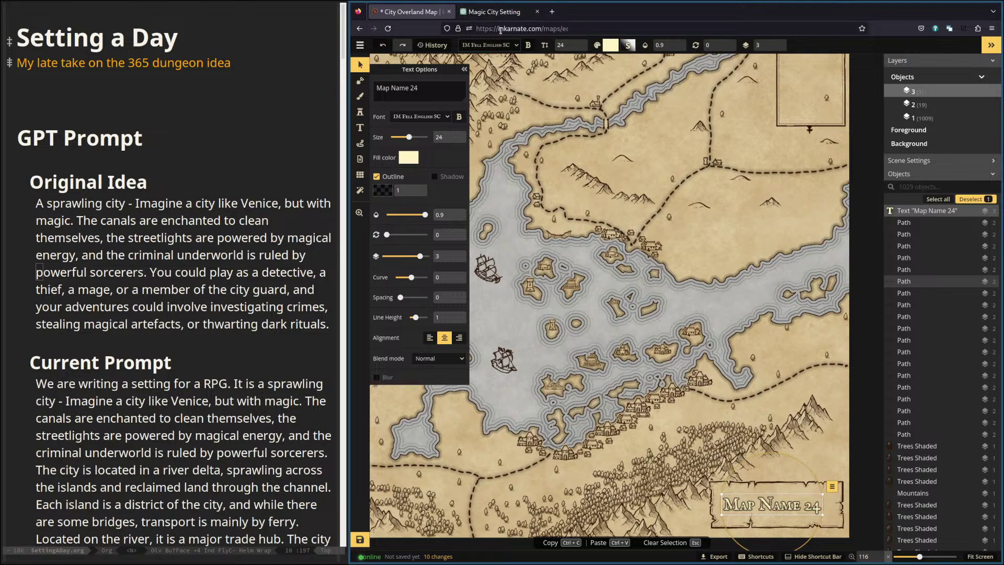
Switch to the Magic City Setting chat in ChatGPT and send the prompt "Give me 10 ideas for names for the City.".
click(494, 14)
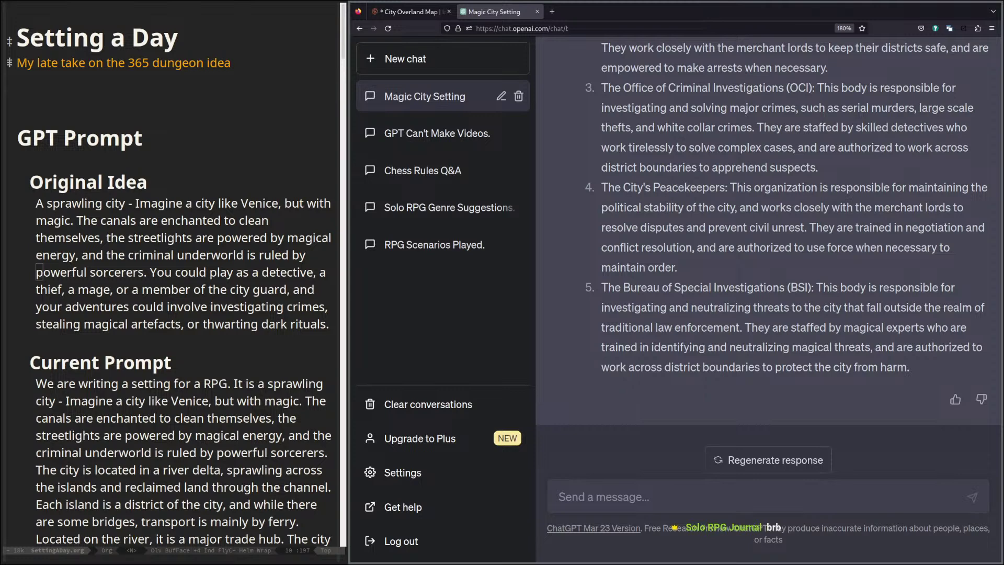
click(697, 485)
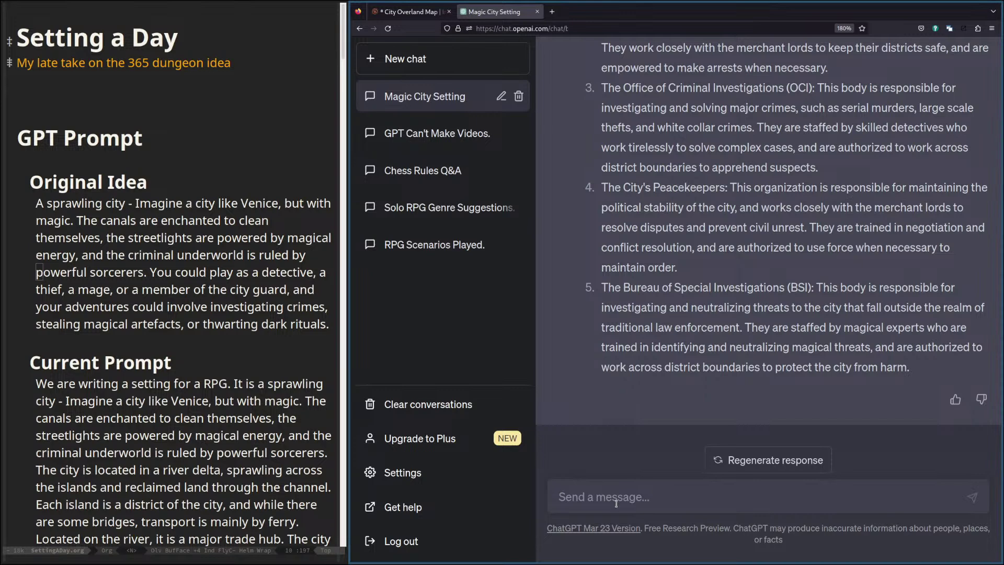
text(Give me 10 ideas for names )
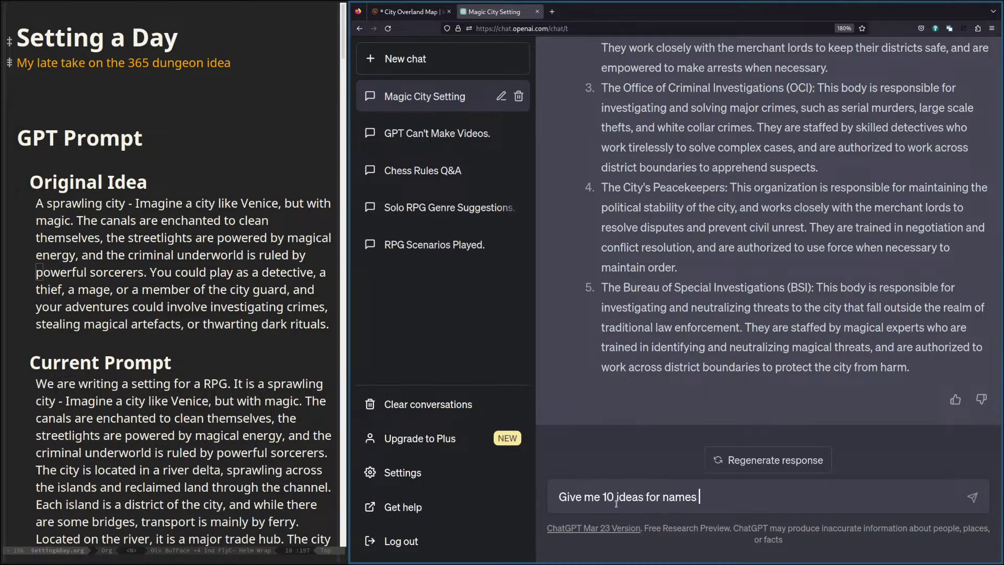
text(for the CIty)
key(BackSpace)
key(BackSpace)
key(BackSpace)
text(ity.)
key(Return)
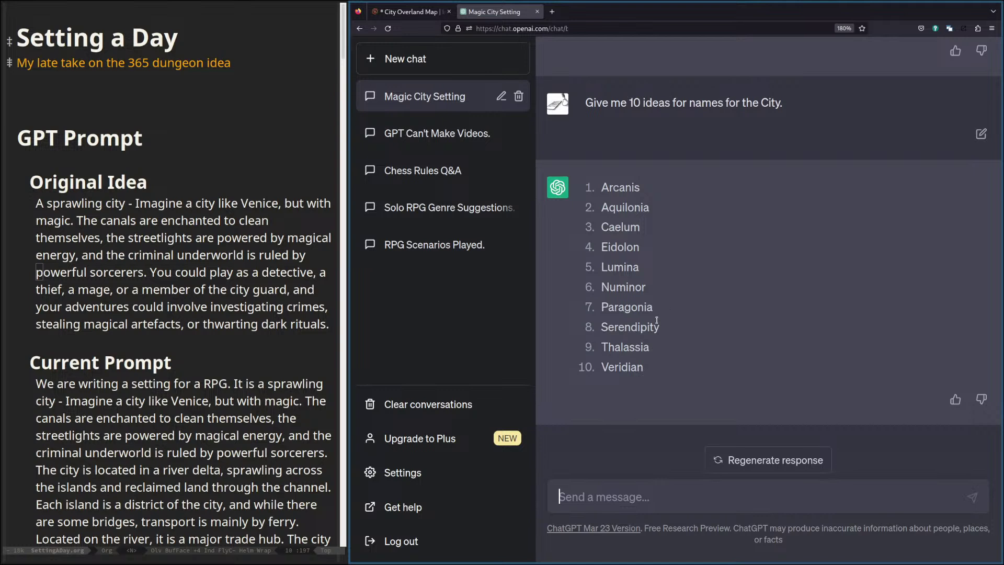
Highlight Numinor, Eidolon, Veridian and Serendipity in turn while reviewing the suggested city names, and regenerate the list.
drag(602, 283, 651, 291)
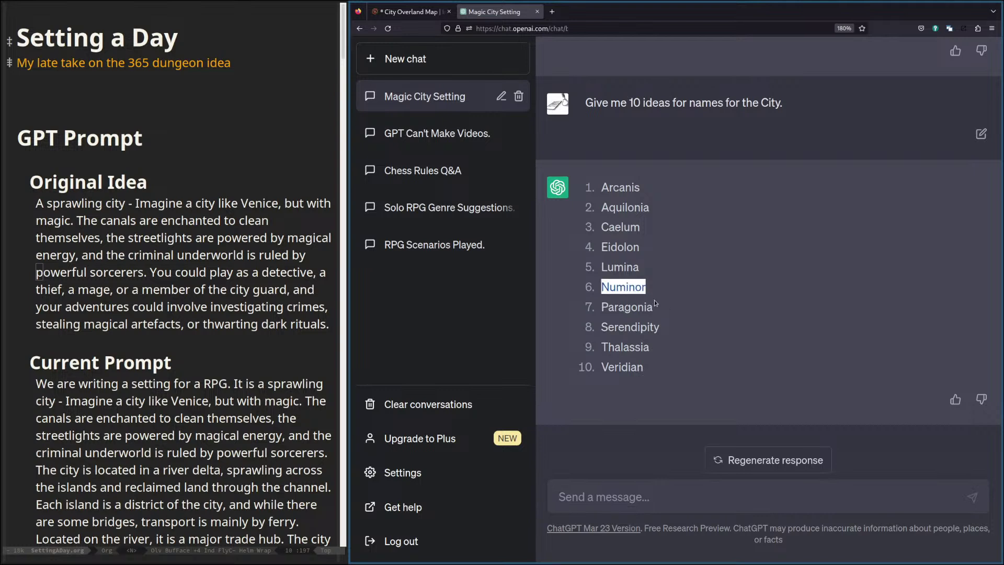
drag(601, 247, 646, 251)
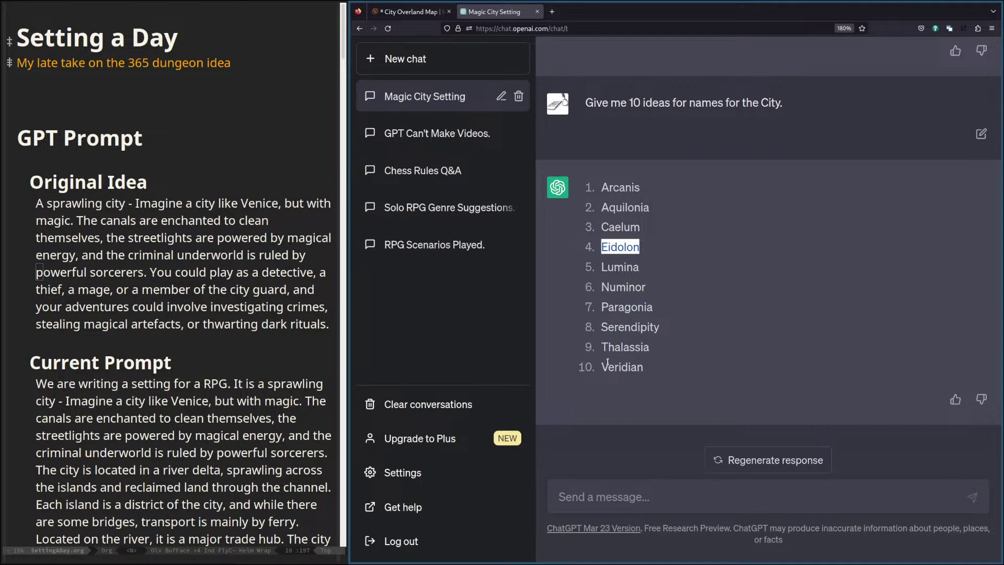
drag(602, 367, 642, 371)
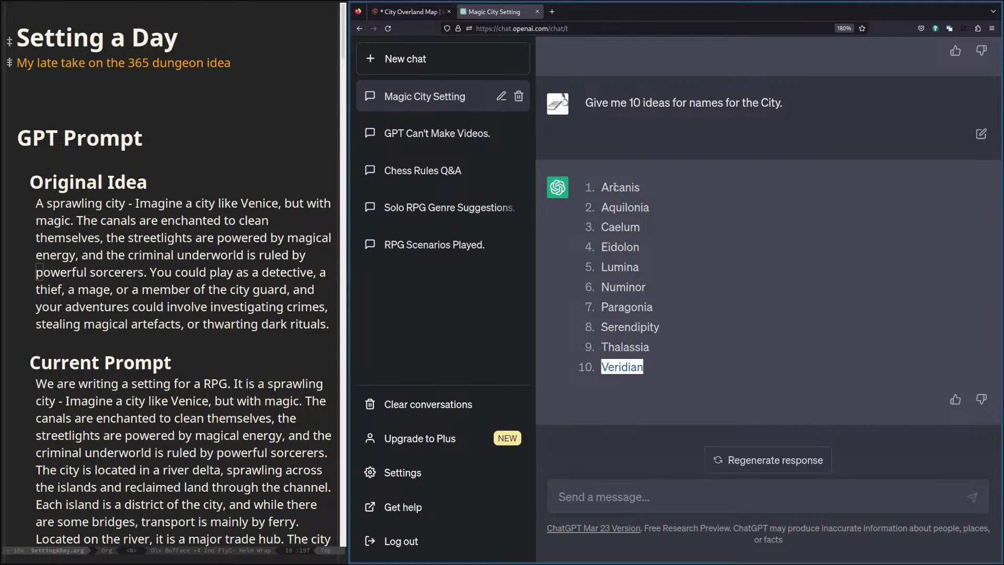
drag(606, 326, 678, 328)
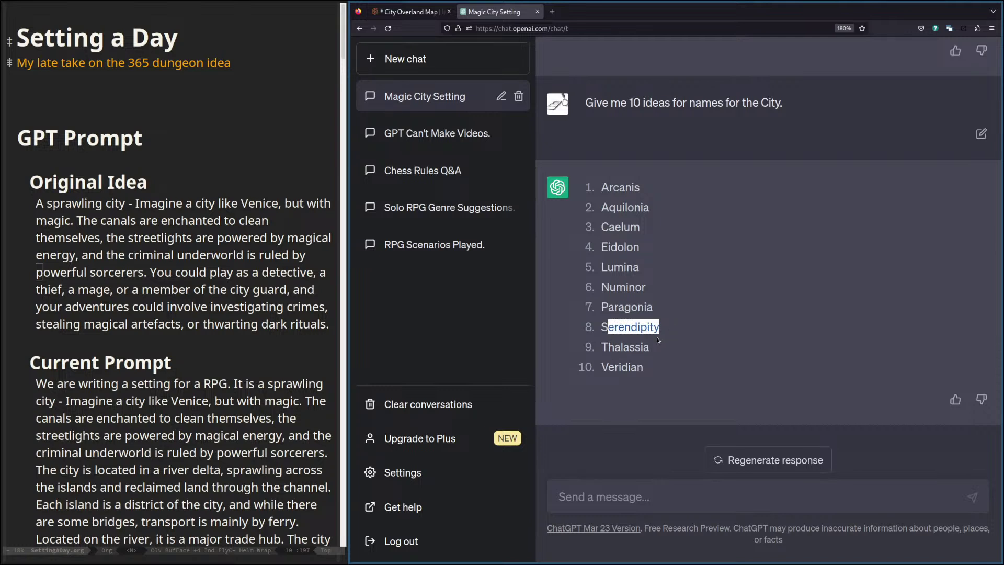
click(741, 461)
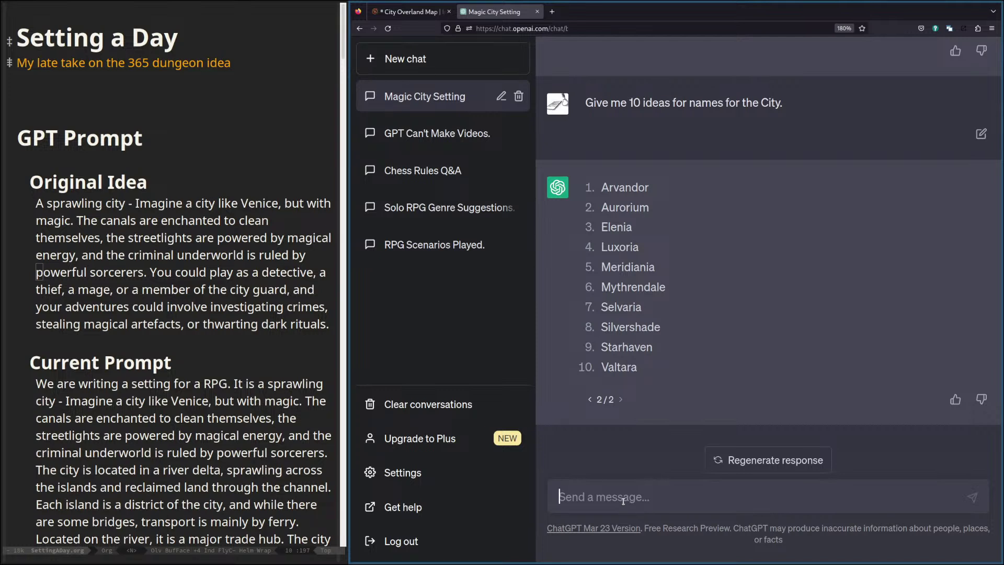
Ask for 10 city names with an epithet, noting the river delta location and large trade hub, and regenerate the answer once.
text(Give me 10 ideas for n)
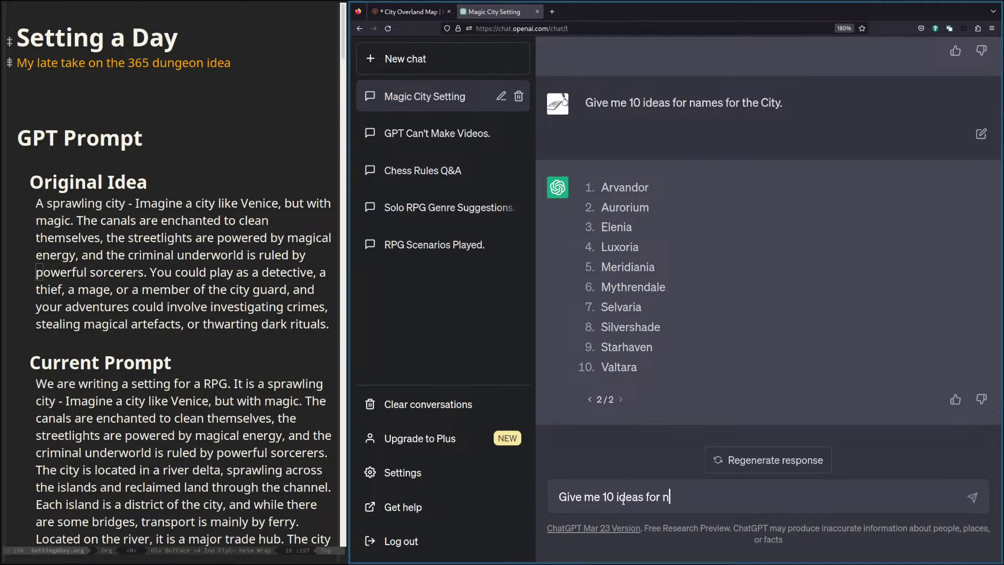
text(ames for the city , with an)
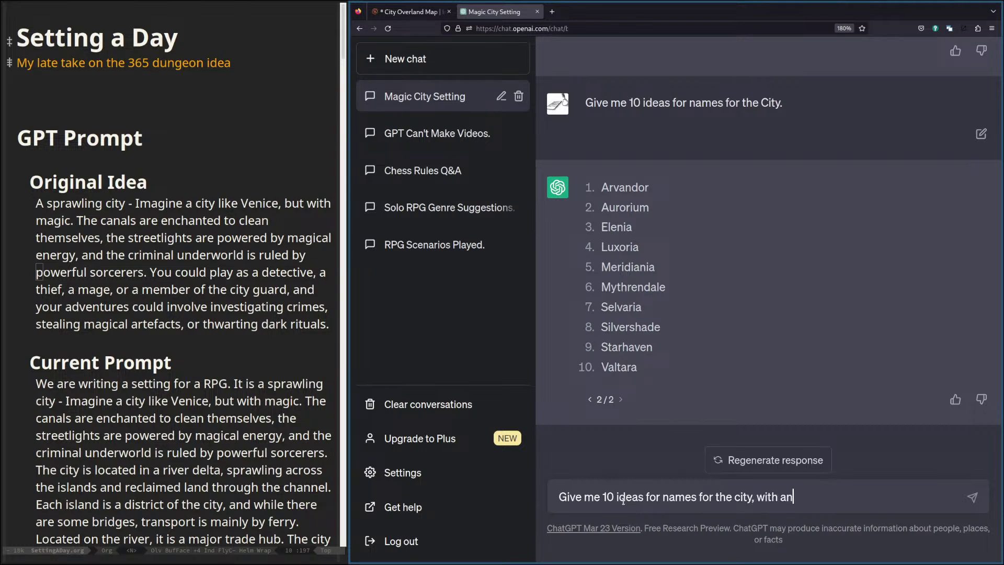
text( epithet)
text(. Noting that the city is in a river delta and )
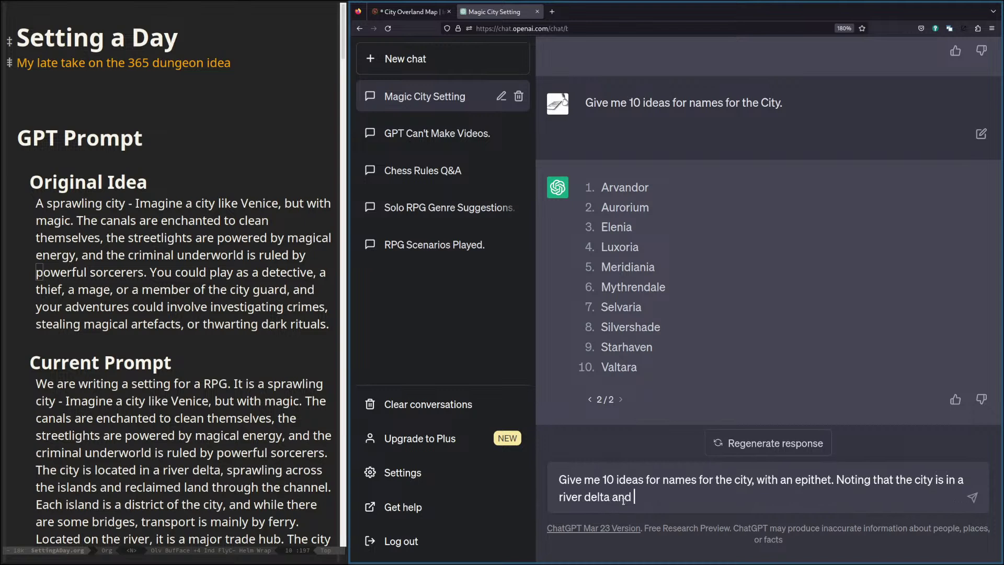
text(is a large trade hub.)
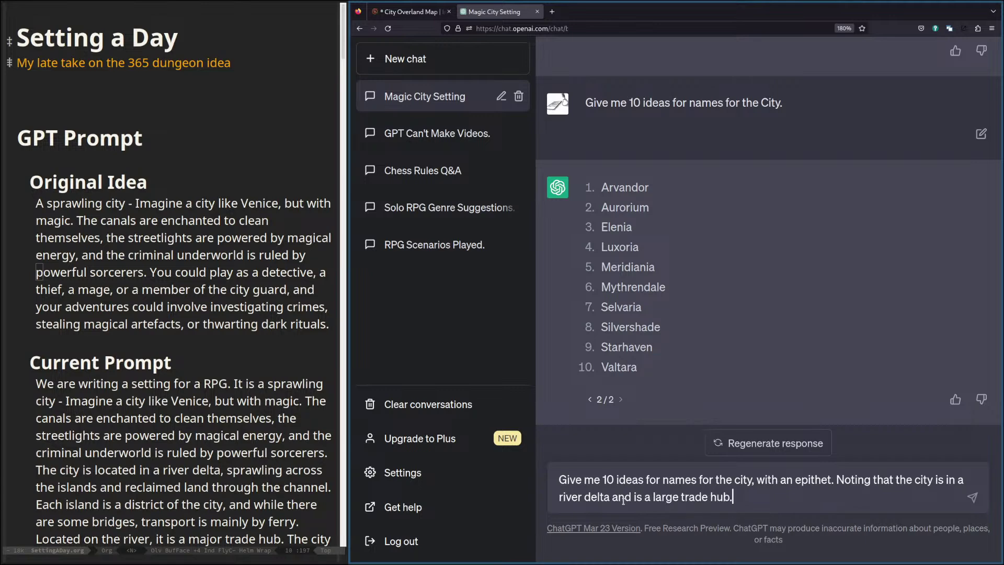
key(Return)
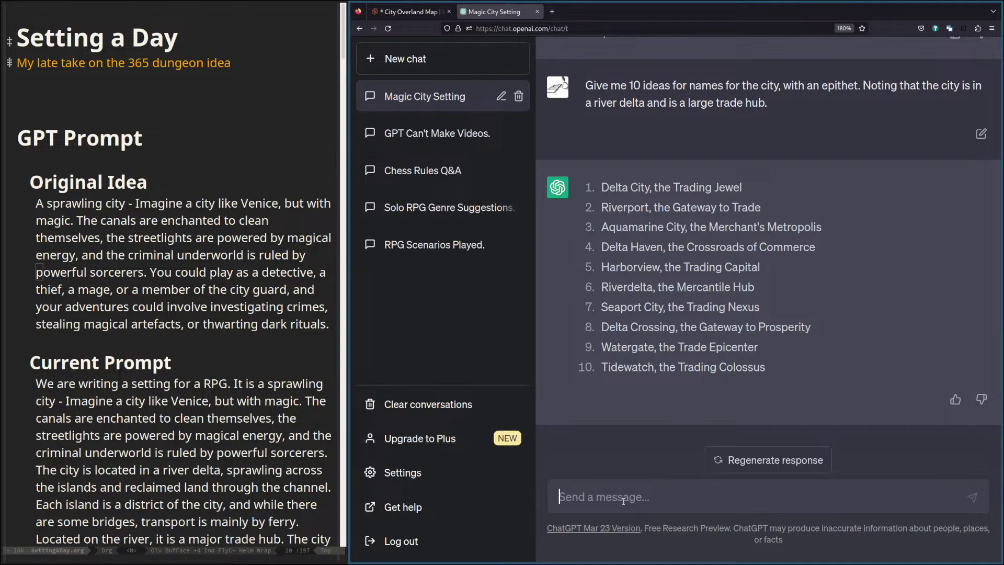
click(757, 459)
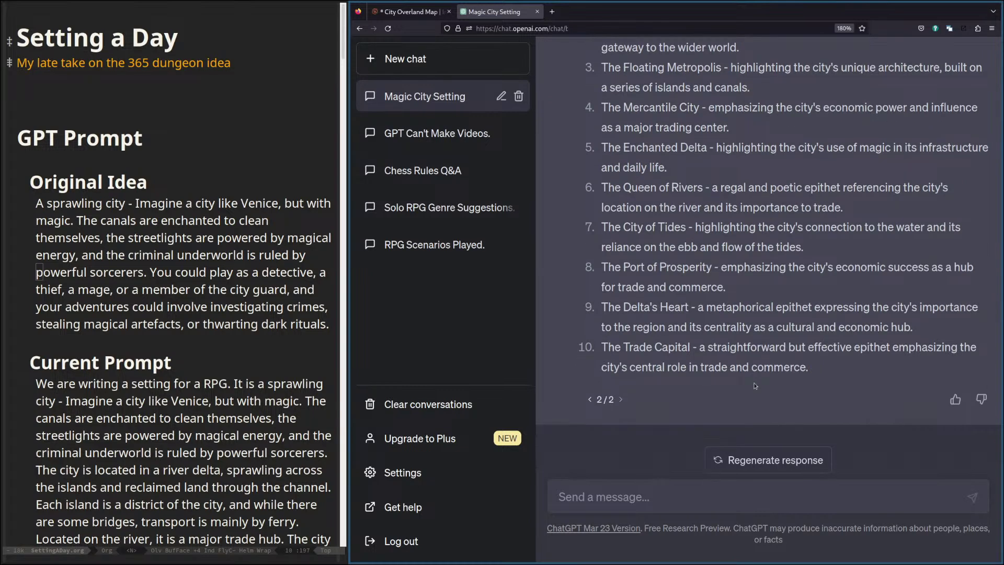
Rate the regenerated answer as bad and submit the feedback "Those aren't epithets".
click(980, 400)
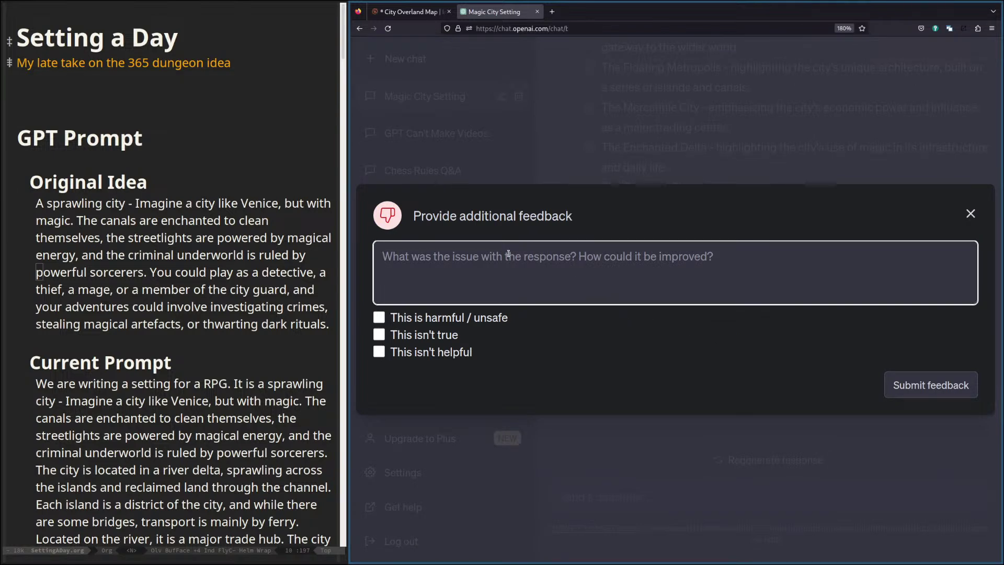
text(Those aren't e)
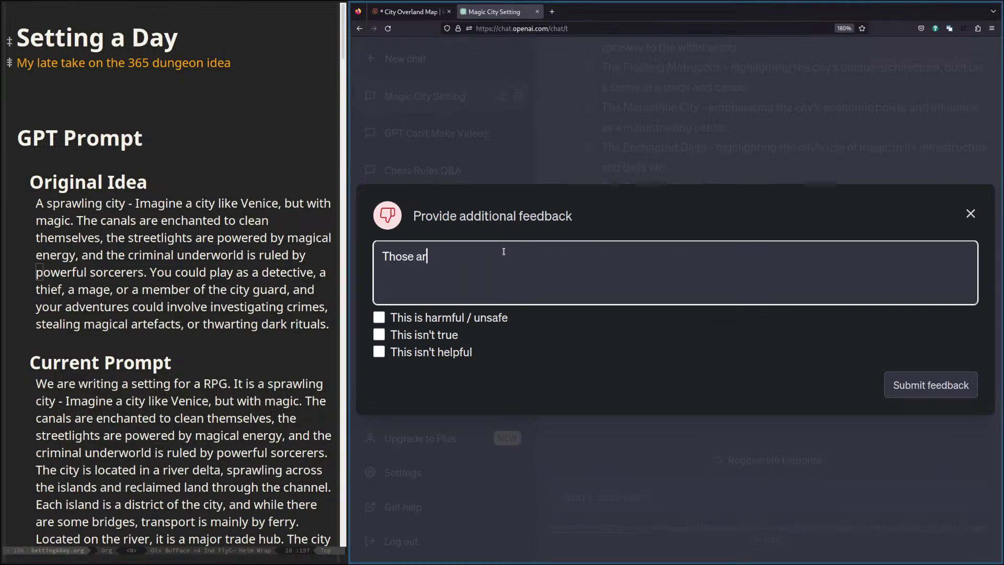
text(i)
key(BackSpace)
key(BackSpace)
text(ithets)
click(923, 377)
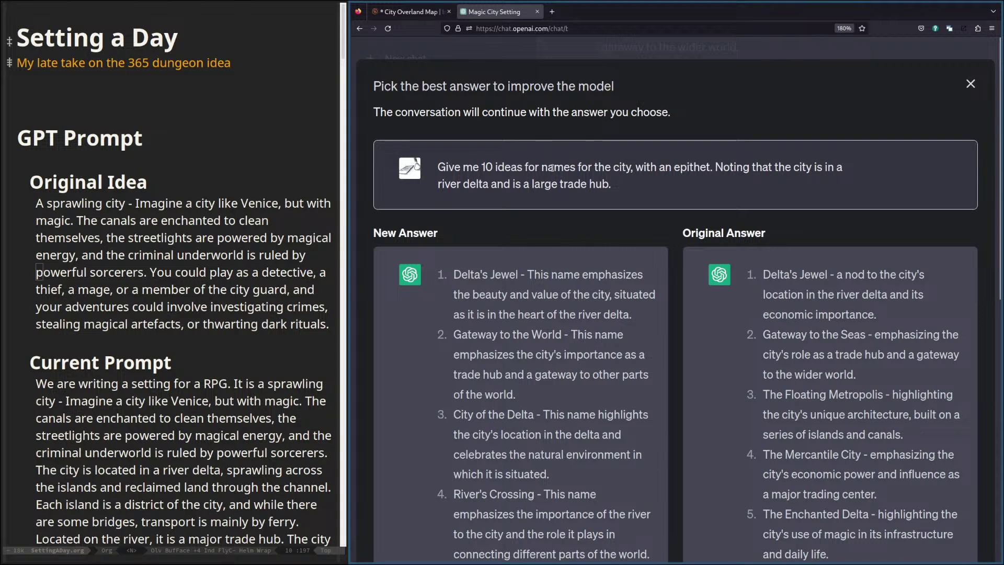
Compare the new and original answers in full and judge neither answer as better.
scroll(528, 473, down, 10)
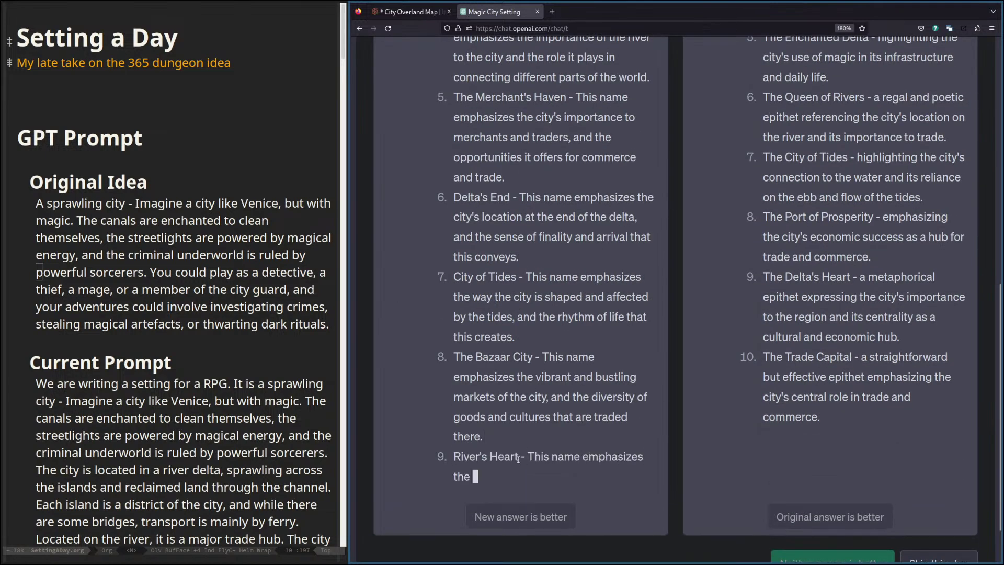
scroll(520, 458, up, 10)
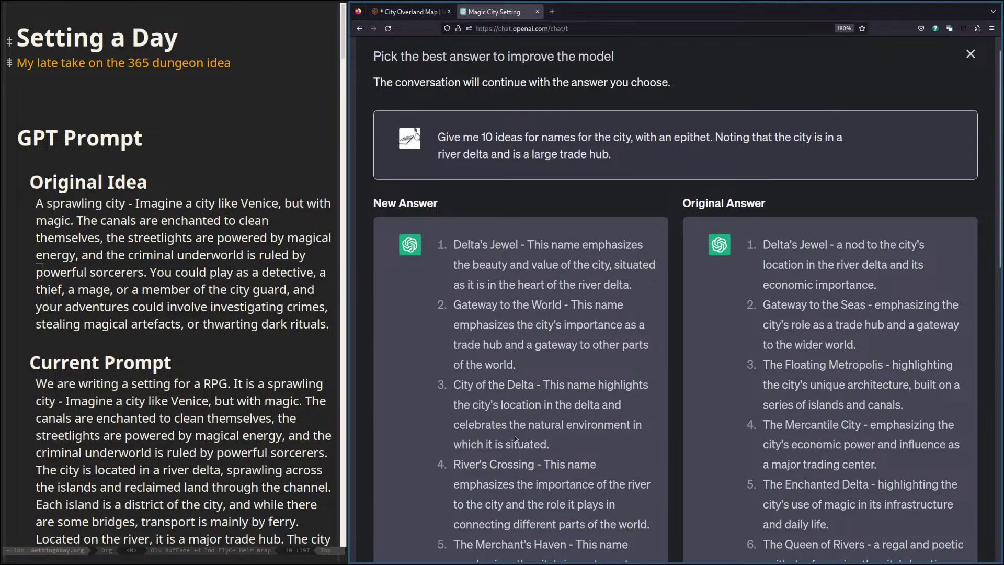
scroll(520, 435, down, 10)
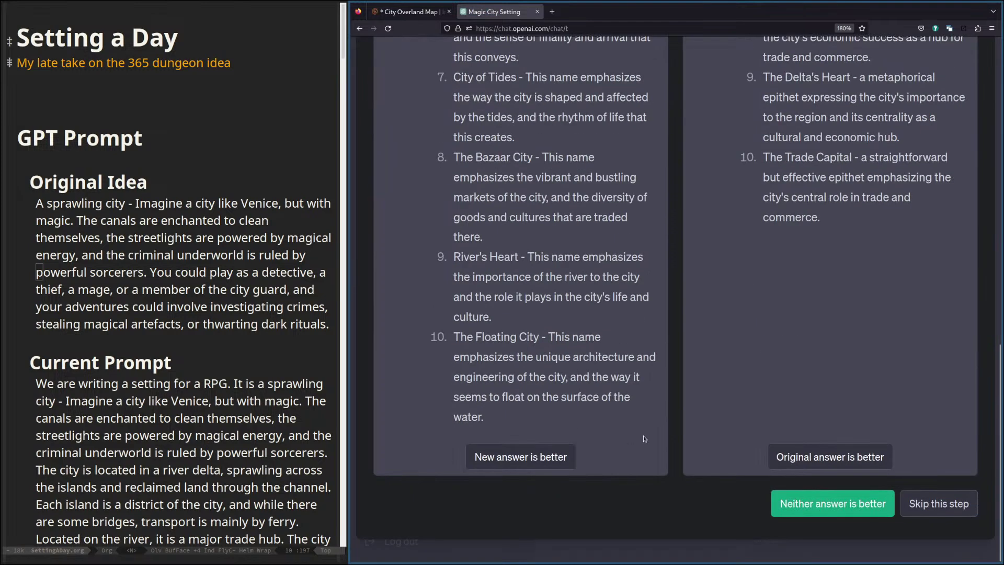
click(830, 511)
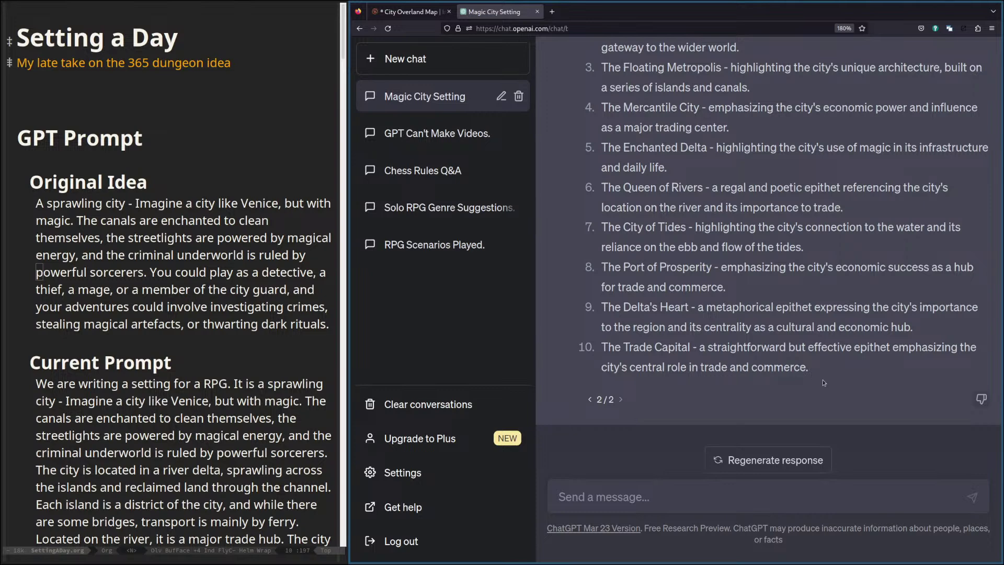
Return to the first answer, rate it as good and submit the feedback "this answer does what i asked for.".
click(590, 399)
click(955, 399)
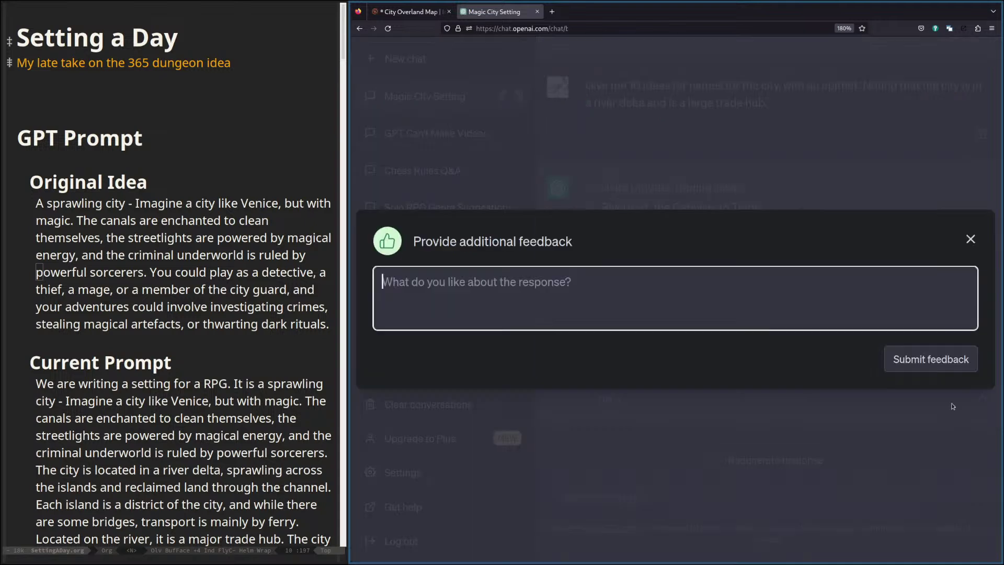
text(th)
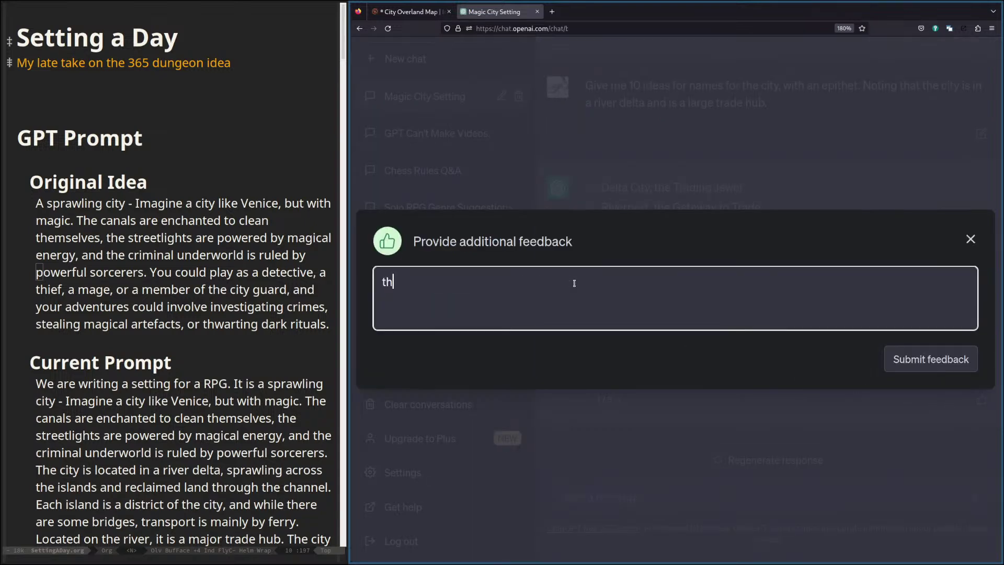
text(is answer does what i asked for.)
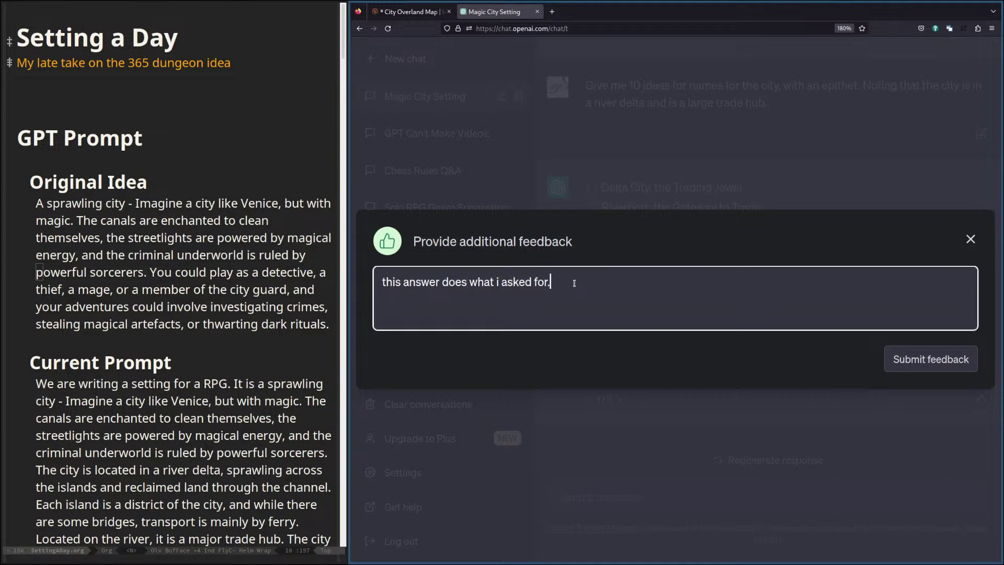
click(902, 359)
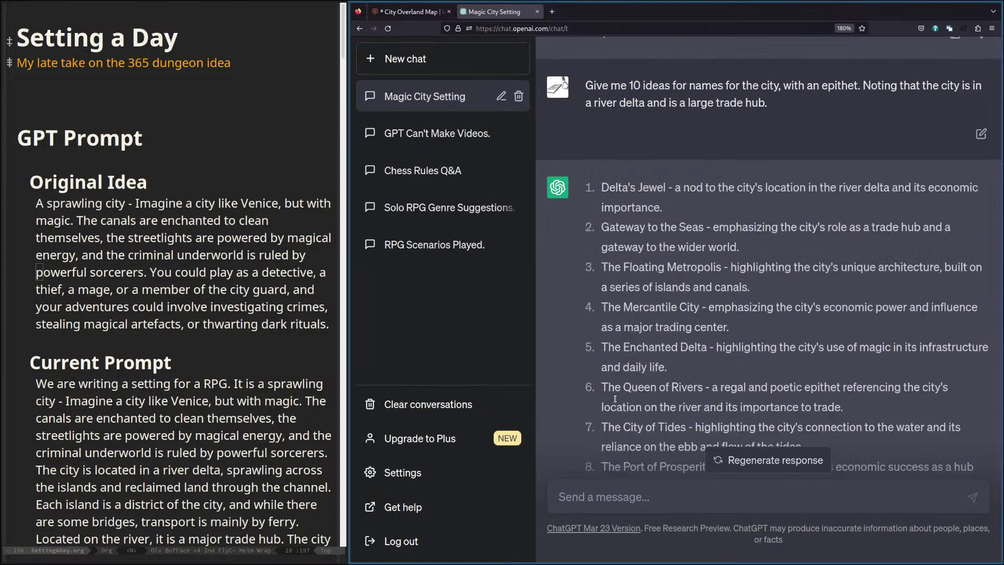
Page through all three versions of the epithet answer and return to the first one.
click(619, 399)
click(591, 400)
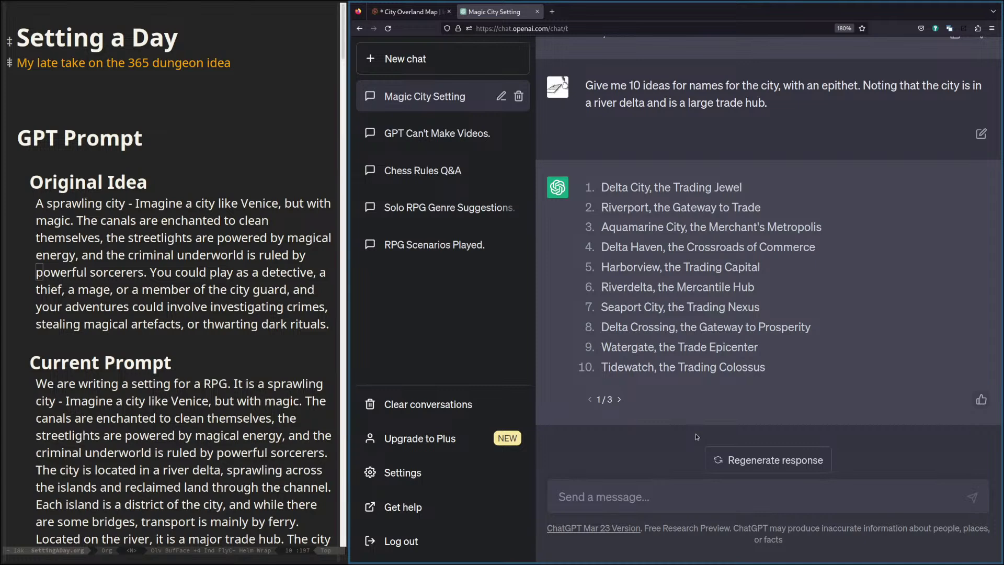
click(619, 399)
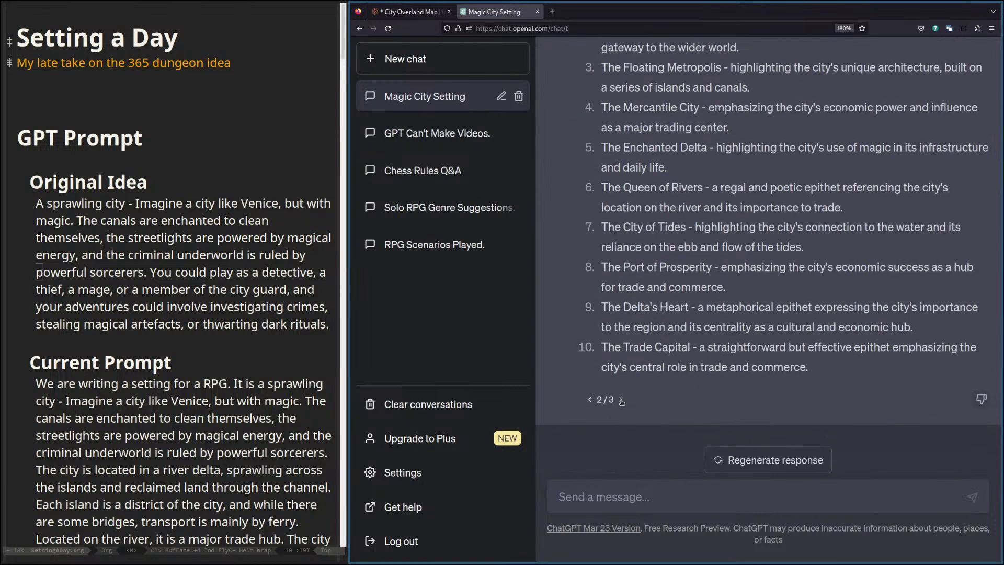
click(621, 399)
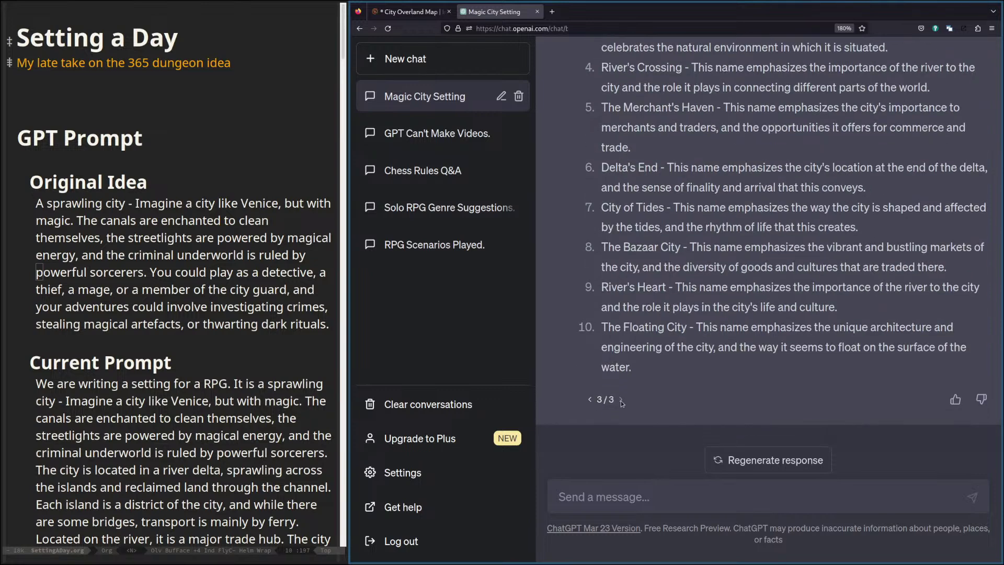
click(590, 400)
click(589, 400)
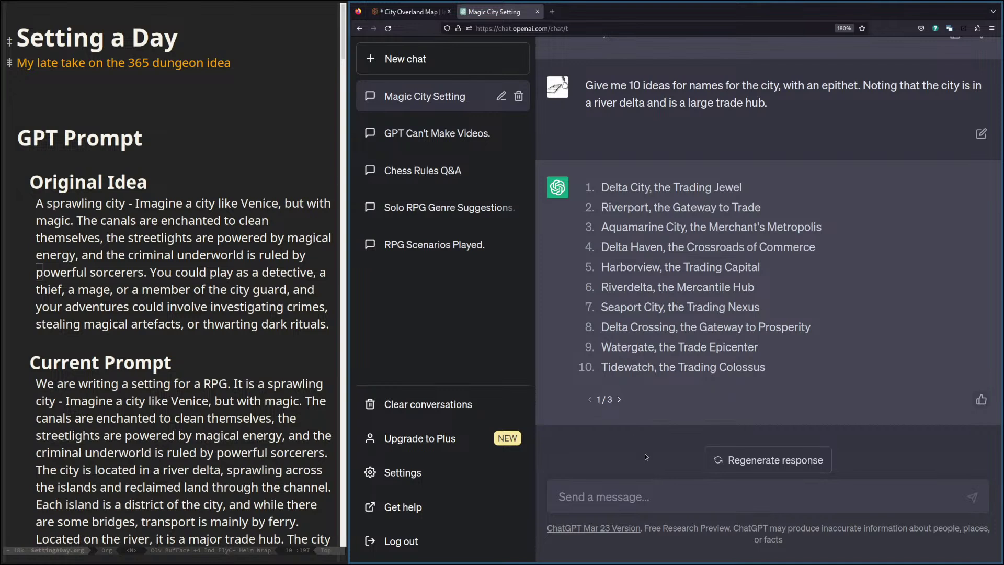
Draft a new message: "Give me 10 names for a city. The city is a large trade hub. It is in a river delta.".
click(654, 494)
text(Give me )
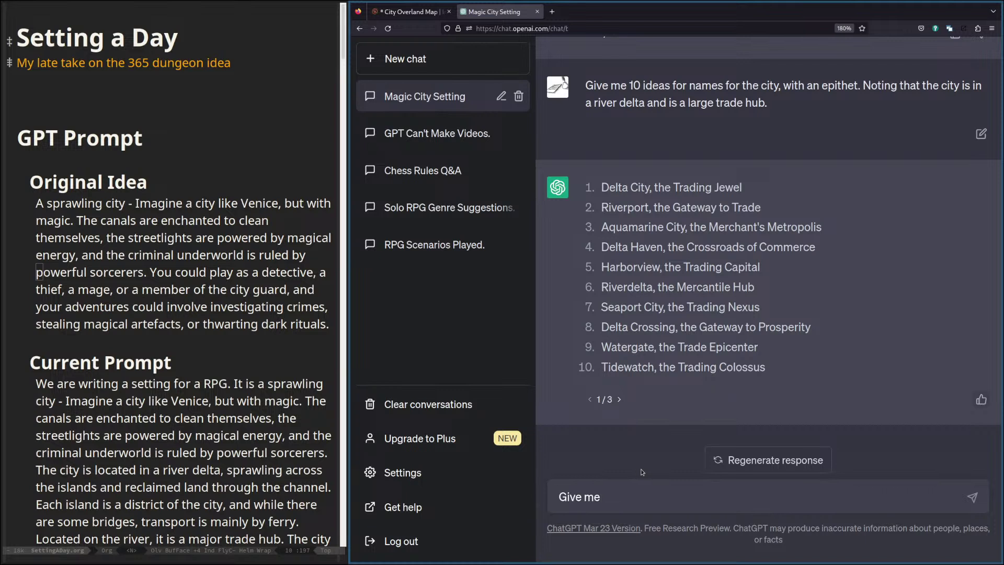
text(10)
text(names for a city)
key(BackSpace)
key(BackSpace)
key(BackSpace)
key(BackSpace)
text(city. The city is a large trade hub. It is in a river delta.)
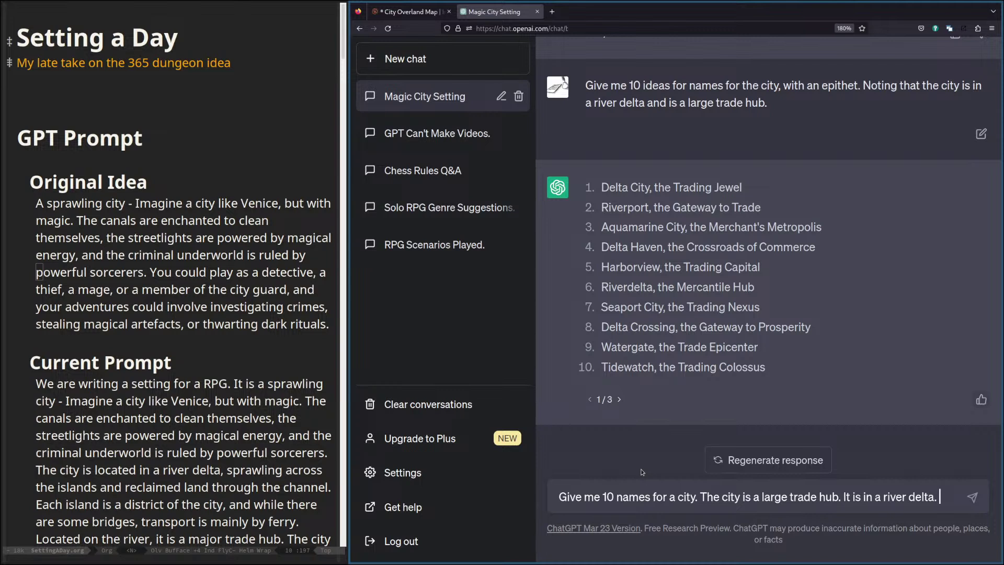
Add the sentence "Each name should have an epithet." to the drafted message.
text( Each name s)
text(hould have )
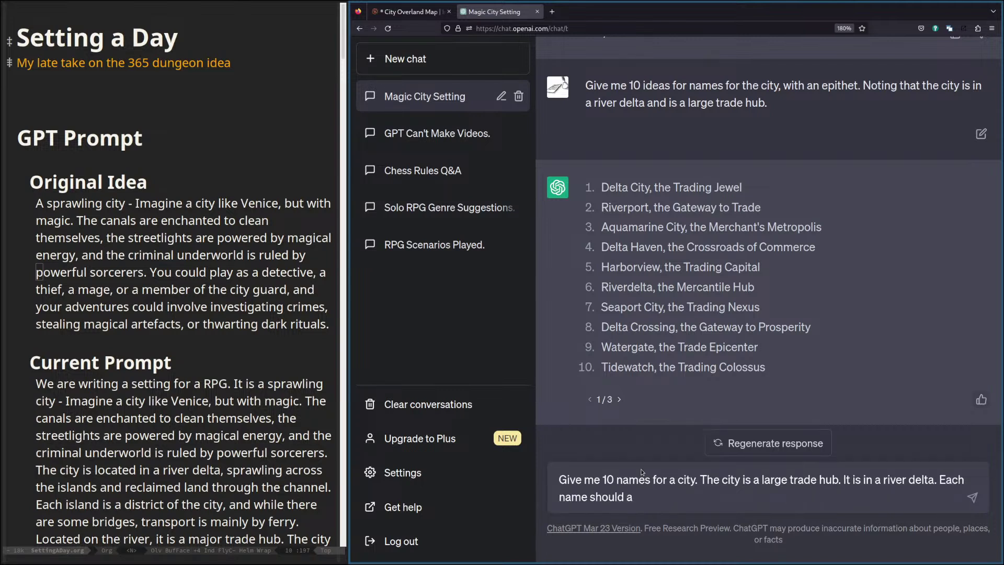
text(an epithet. The)
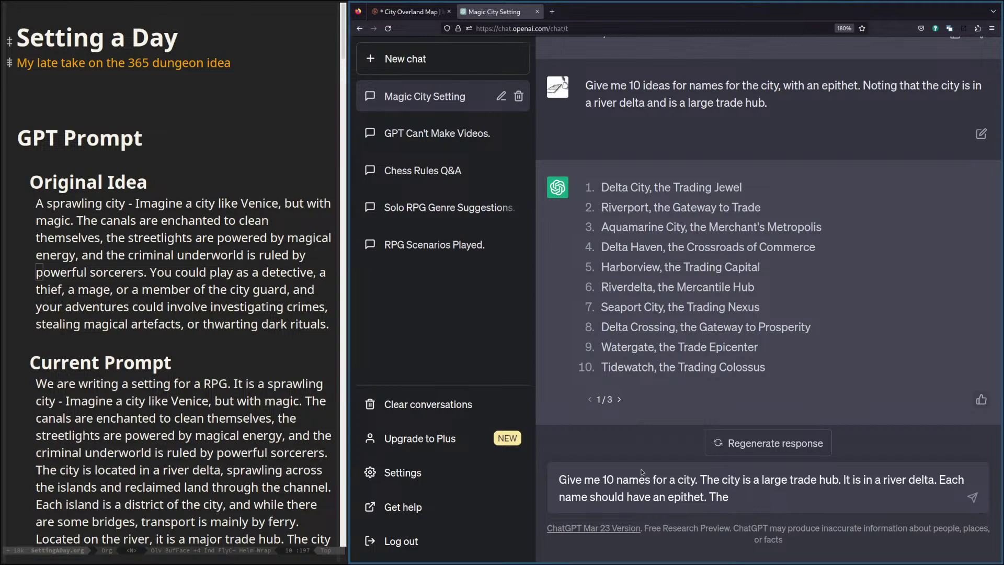
key(BackSpace)
key(BackSpace)
key(BackSpace)
Finish the message with "A large number of goods are traded in the city, some ideas for epithets could come from traded goods." and send it.
text(A large number of gods)
key(BackSpace)
key(BackSpace)
key(BackSpace)
text(ods are traded in the city, )
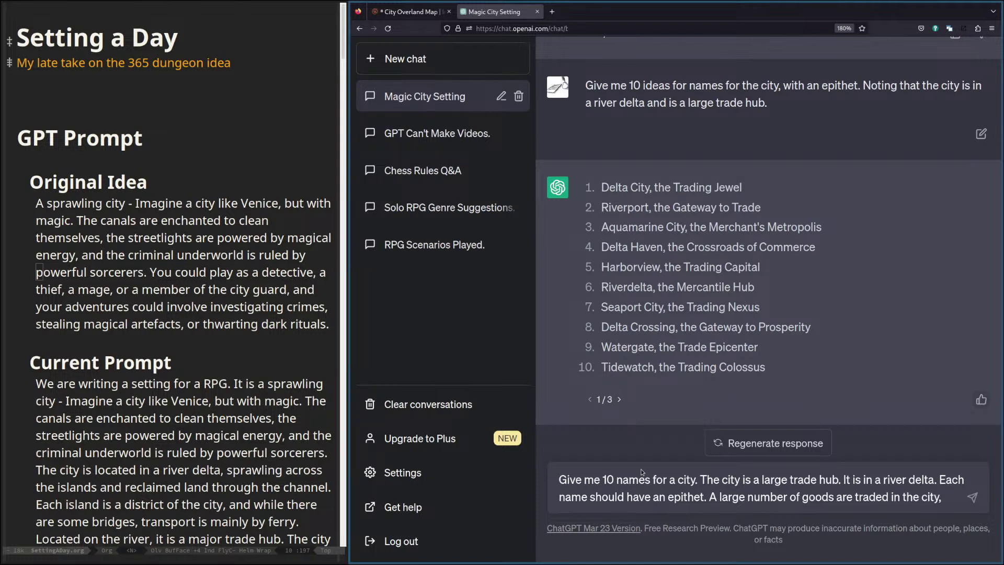
text(some idea)
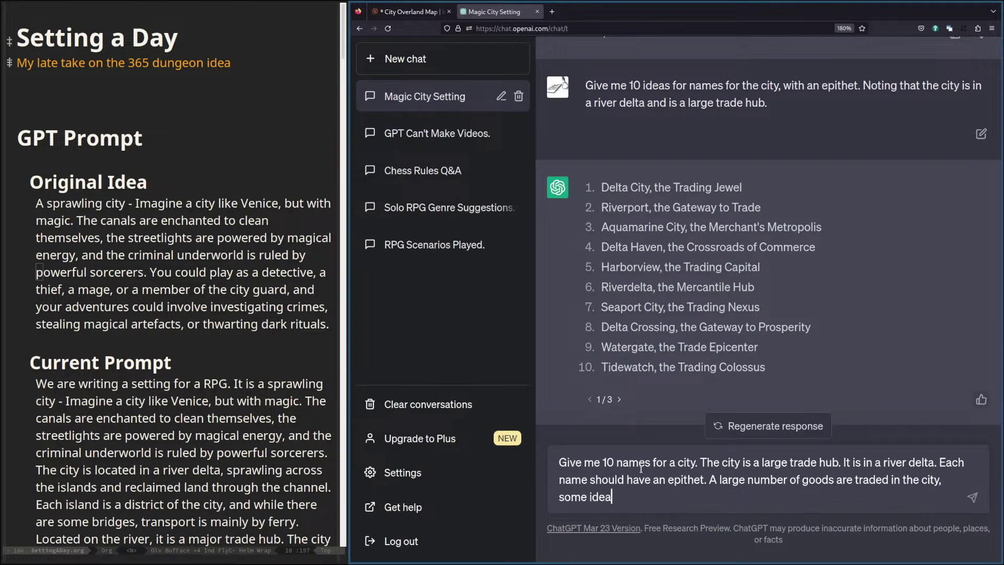
text(s for epithets could come )
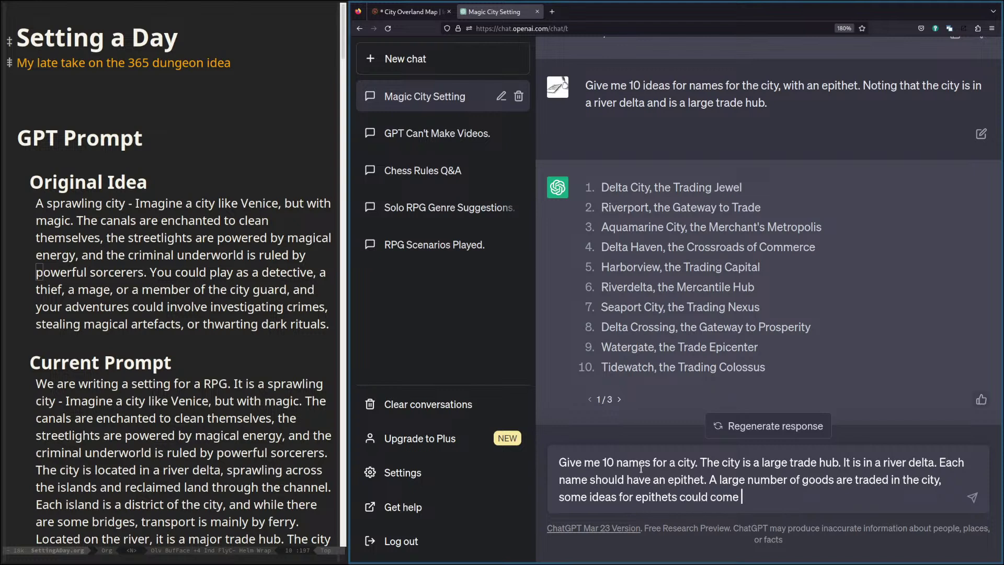
text(from traded goods.)
key(Return)
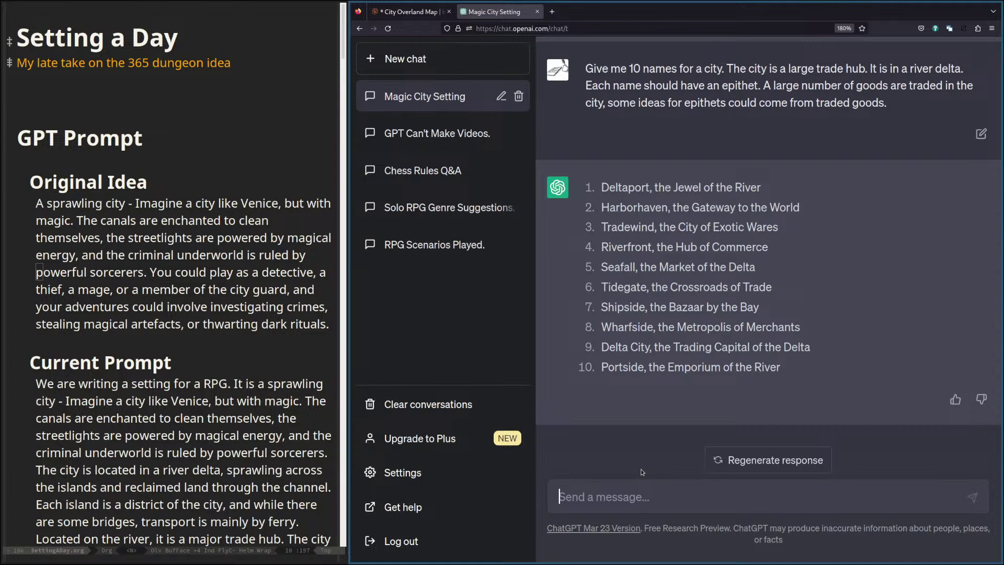
Send the prompt "Give me 10 ideas for river names" and highlight candidate names in the answer, ending on Silverflow.
text(Give me 10 ideas for river names)
key(Return)
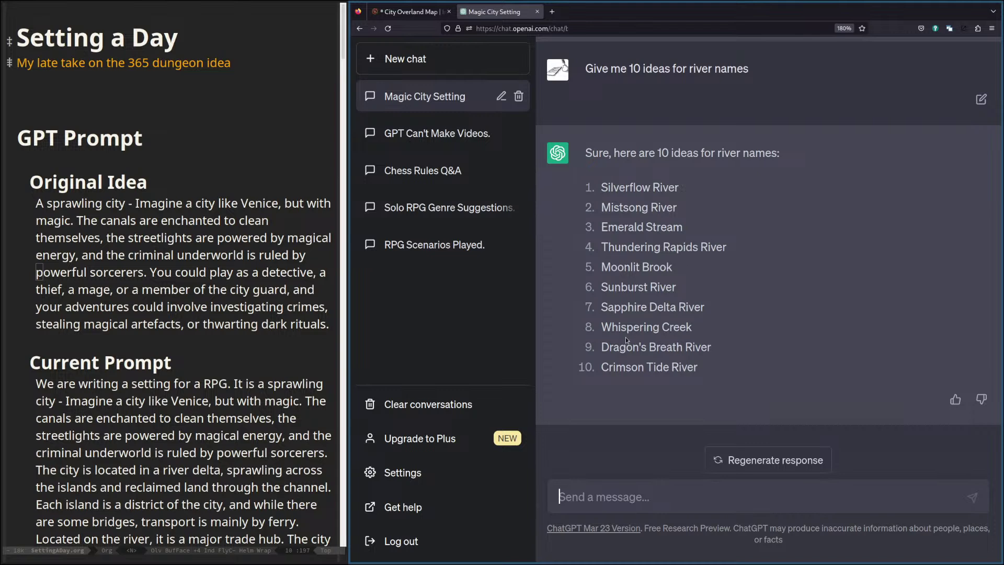
drag(610, 326, 653, 326)
drag(626, 367, 671, 366)
drag(610, 187, 650, 187)
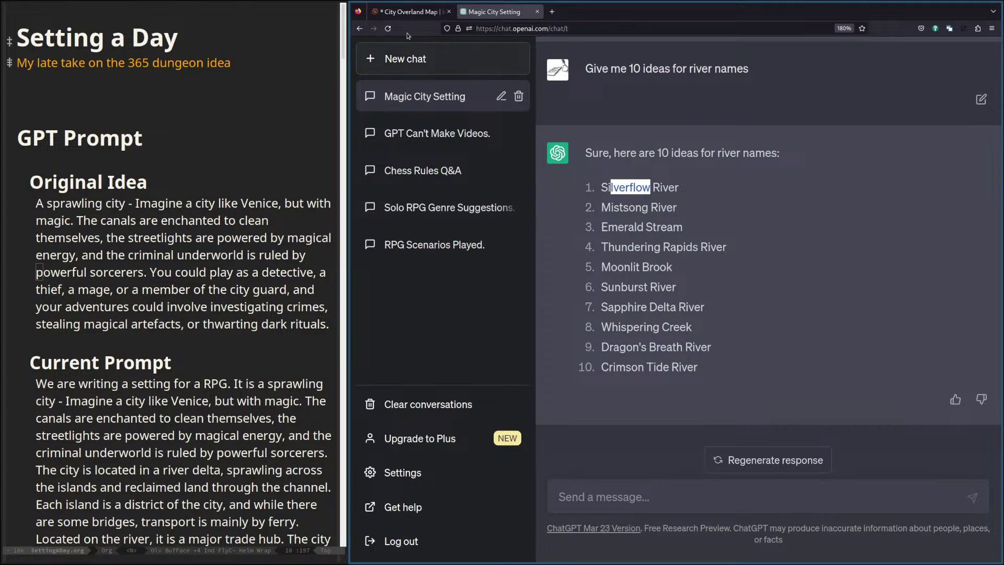
Switch to the Inkarnate map and replace the map title's text with "Silverflow River Delta".
click(407, 13)
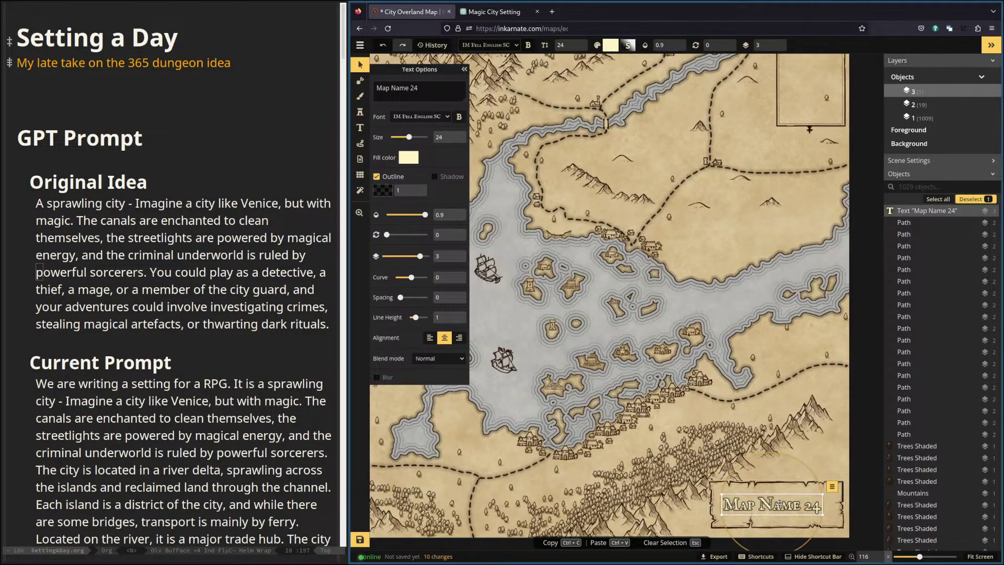
drag(418, 88, 376, 88)
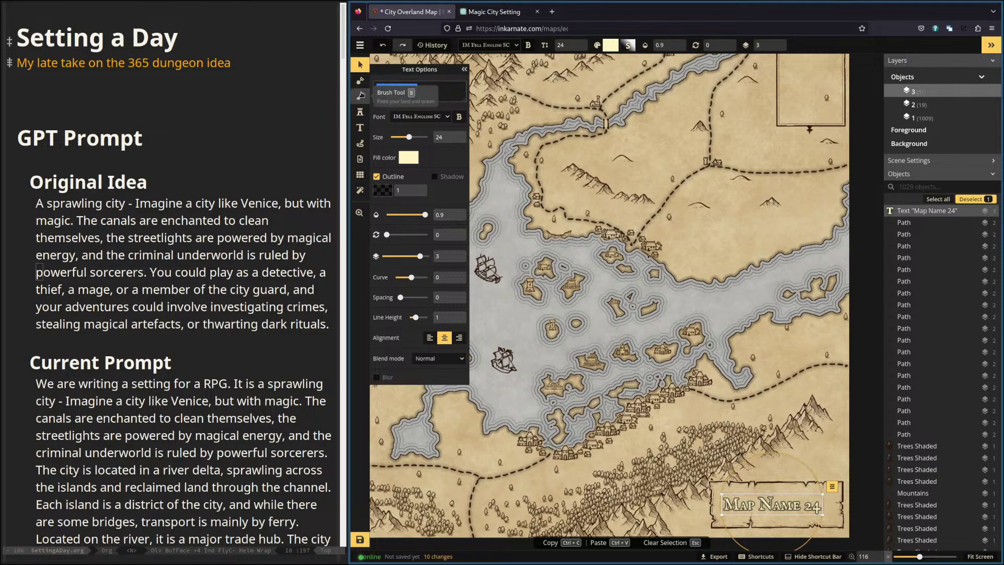
text(Silver)
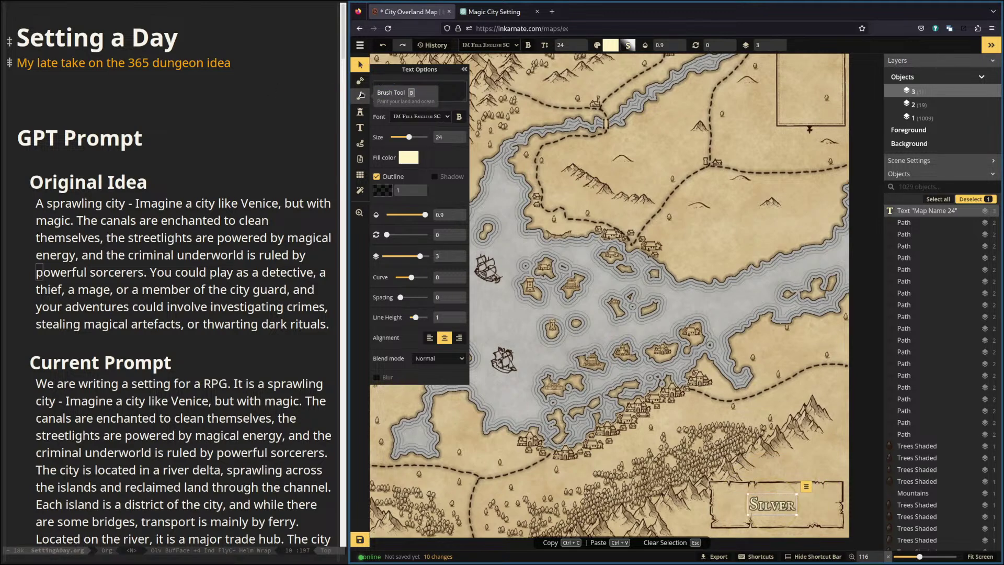
text(flow)
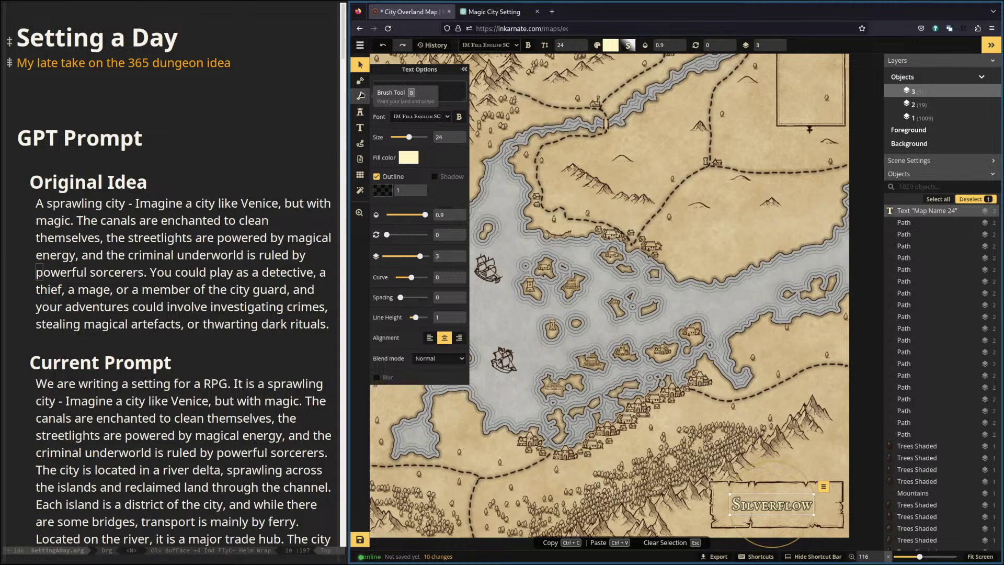
text( River Delta)
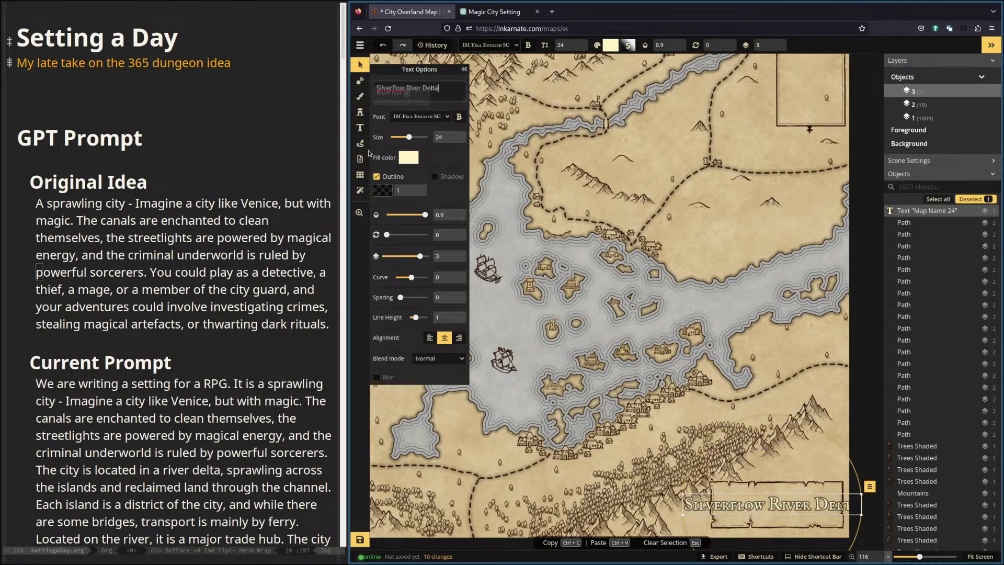
Stretch the left end of the title's scroll banner outward to make room for the longer title.
click(721, 491)
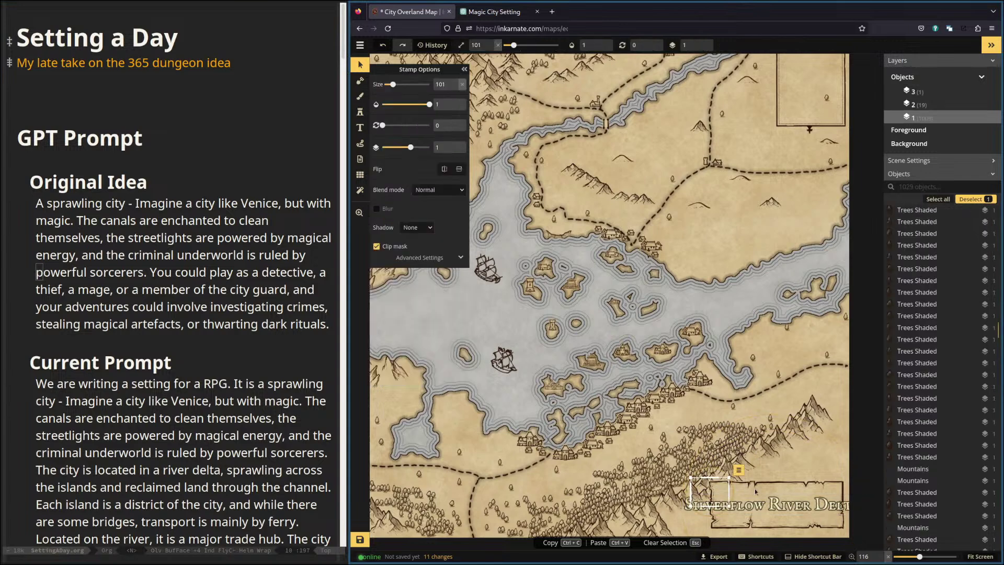
click(719, 497)
drag(706, 503, 649, 503)
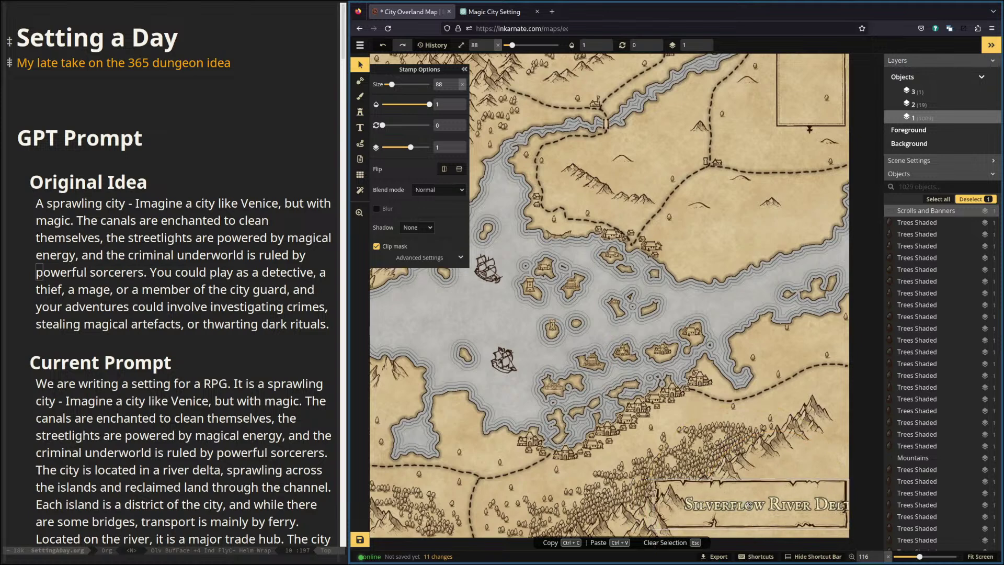
key(Escape)
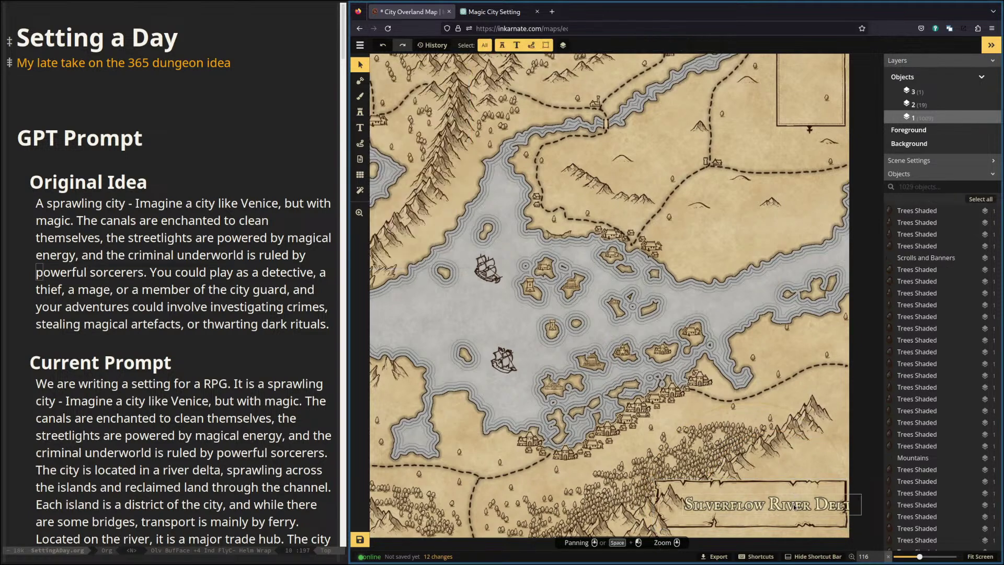
Move the title text inside the banner and extend the banner's left end a little further to frame it.
click(794, 506)
drag(798, 505, 769, 504)
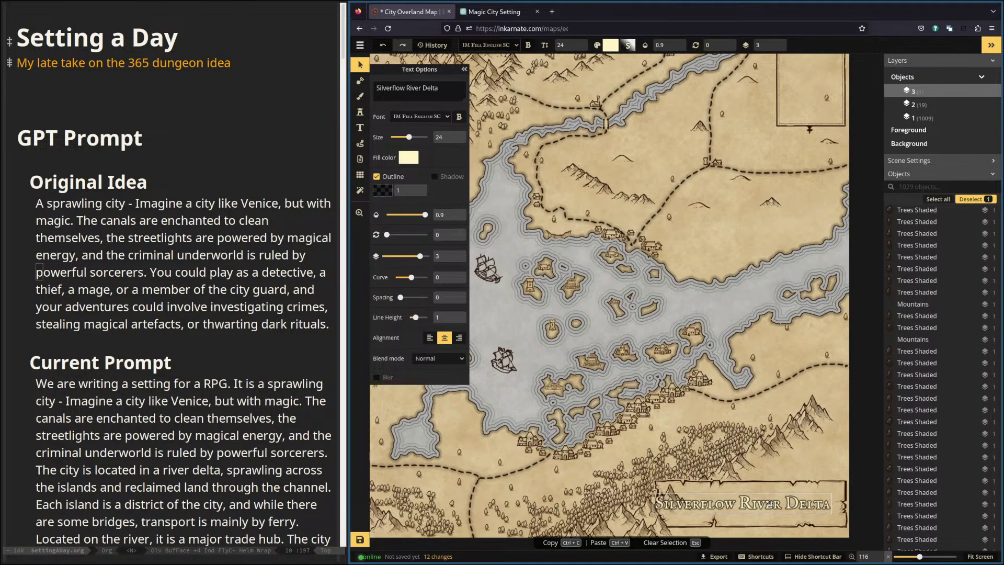
click(648, 502)
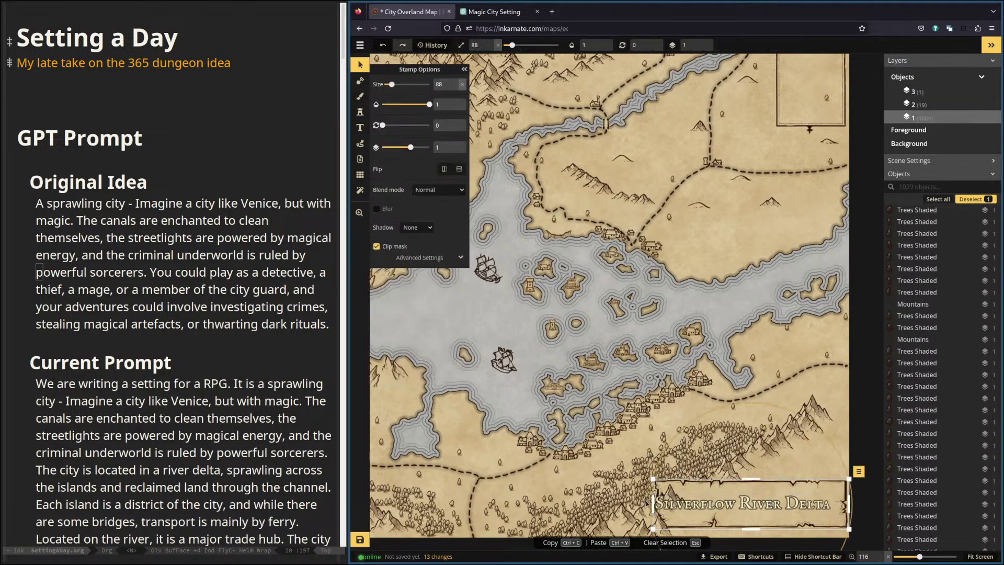
drag(651, 503, 638, 503)
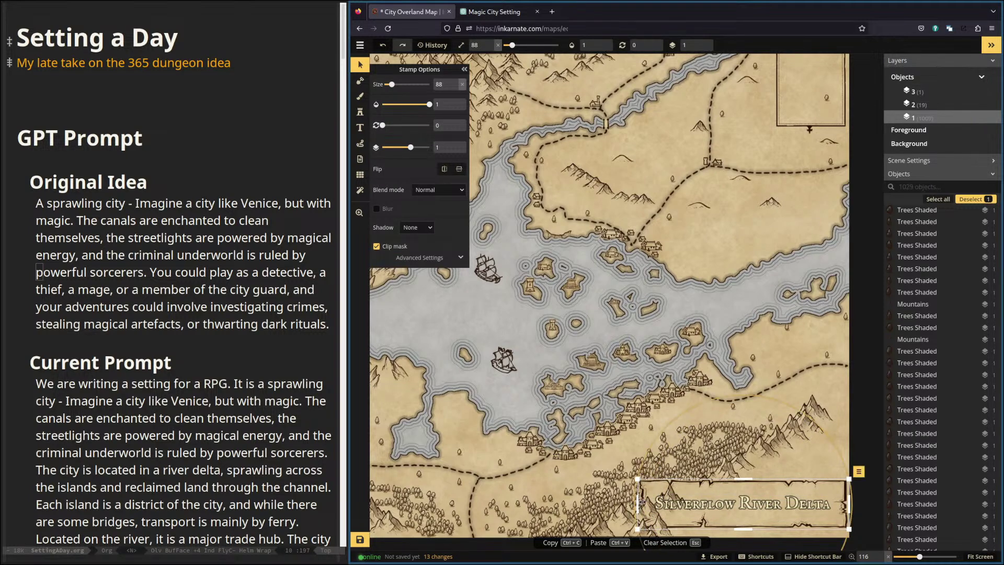
Delete three stamps crowding the left end of the title banner.
click(679, 463)
key(Delete)
click(650, 507)
key(Delete)
click(646, 535)
key(Delete)
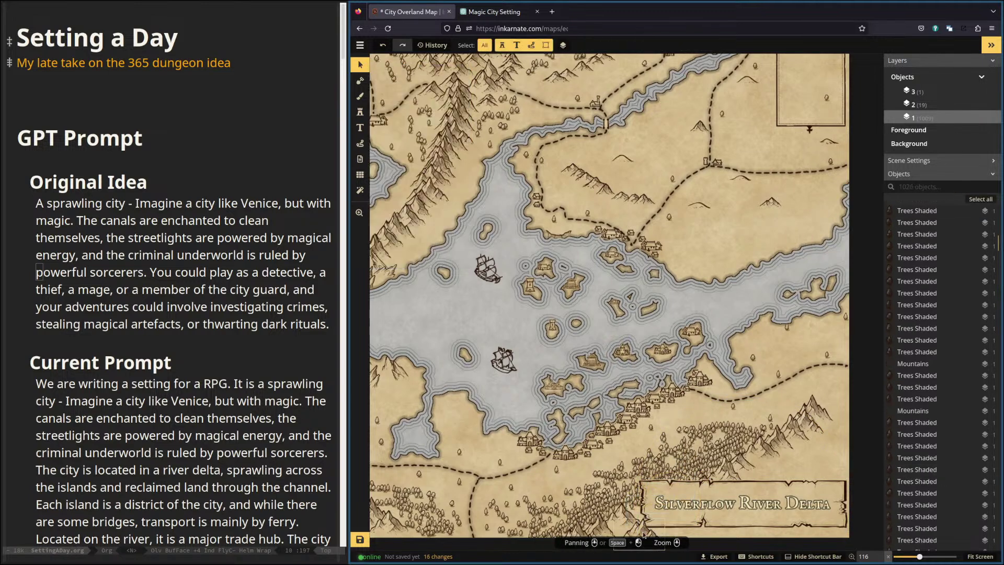
Shift the mountain at the banner's lower-left corner upward and move it down a layer, behind the banner.
click(646, 534)
drag(644, 534, 638, 501)
click(652, 512)
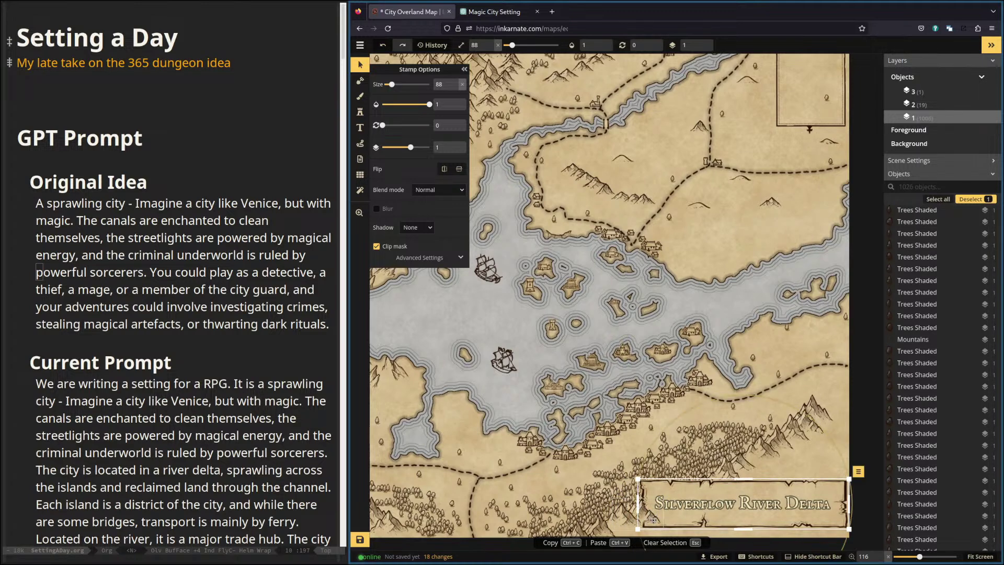
click(653, 519)
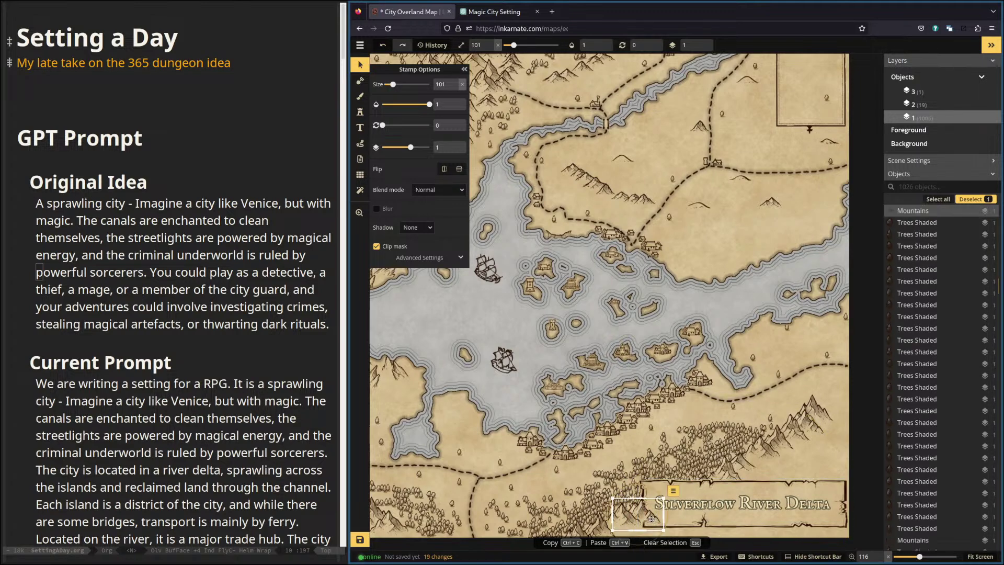
right_click(648, 518)
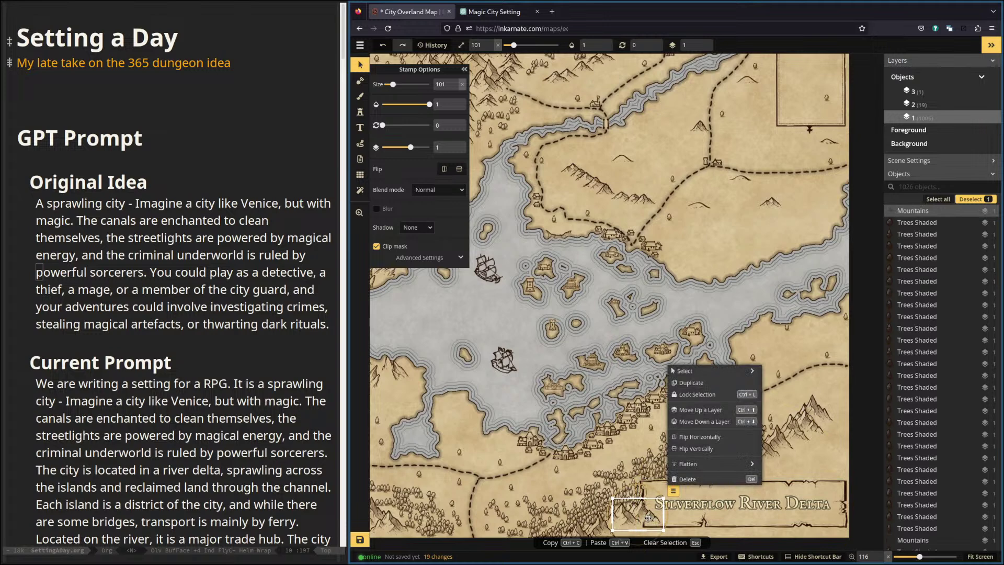
click(694, 422)
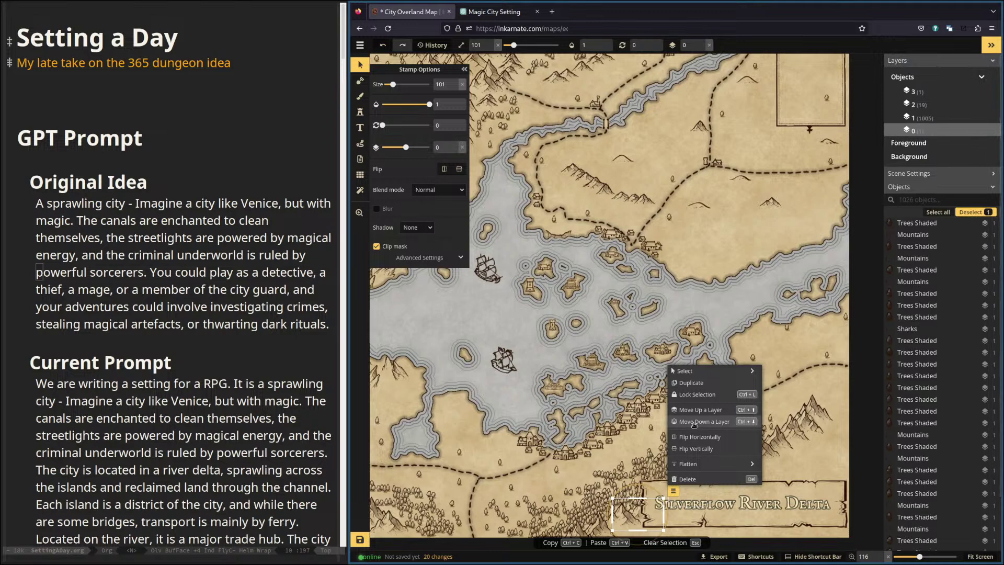
Paste a copy of a mountain at the banner's lower-left corner, move it down a layer and clear the selection.
click(818, 418)
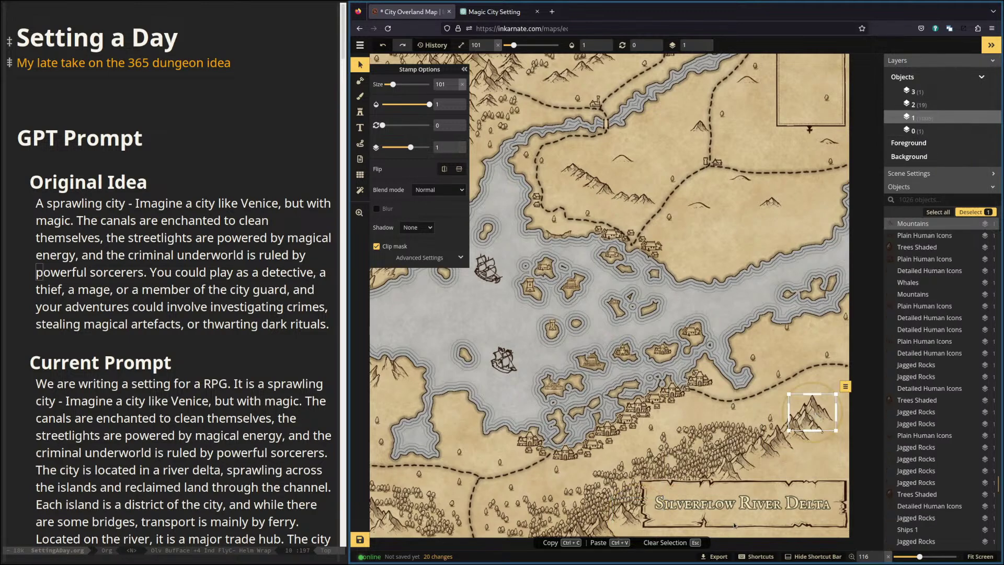
click(732, 450)
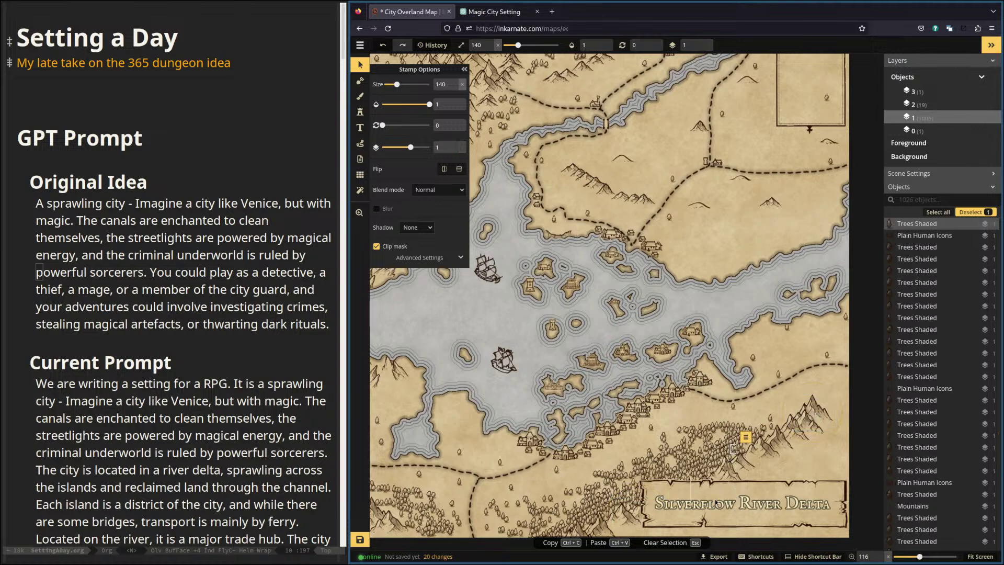
click(622, 515)
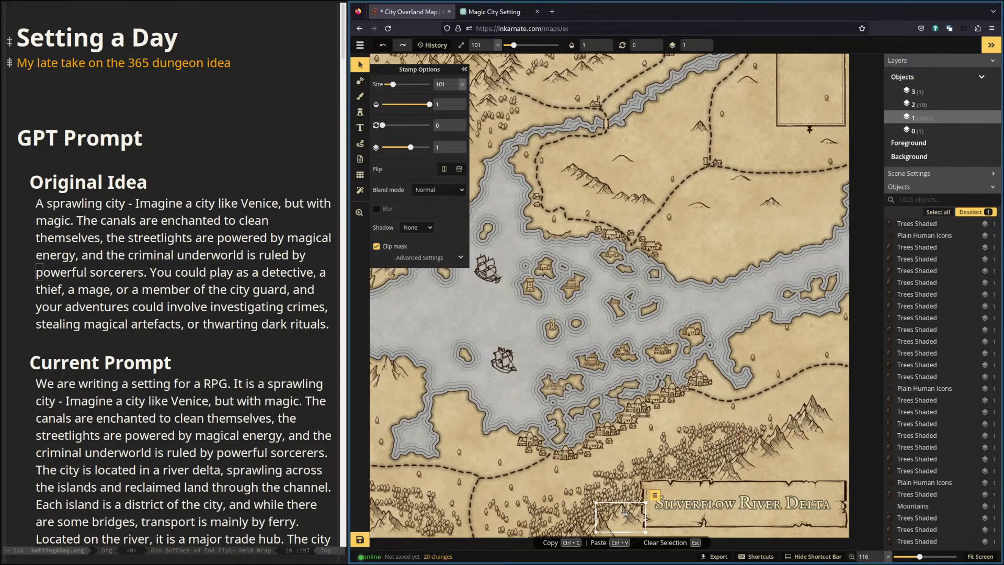
click(760, 451)
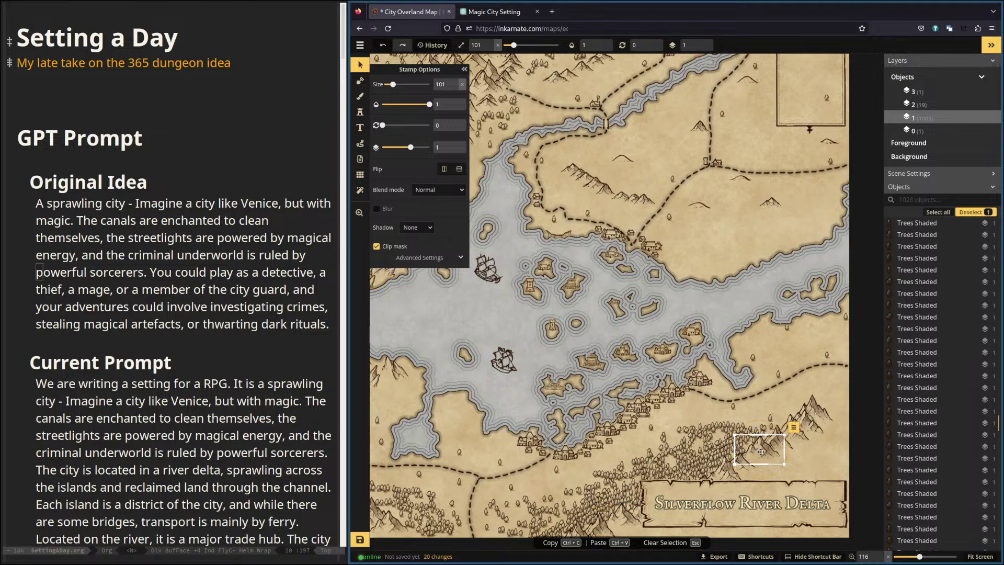
key(ctrl+v)
drag(651, 524, 641, 524)
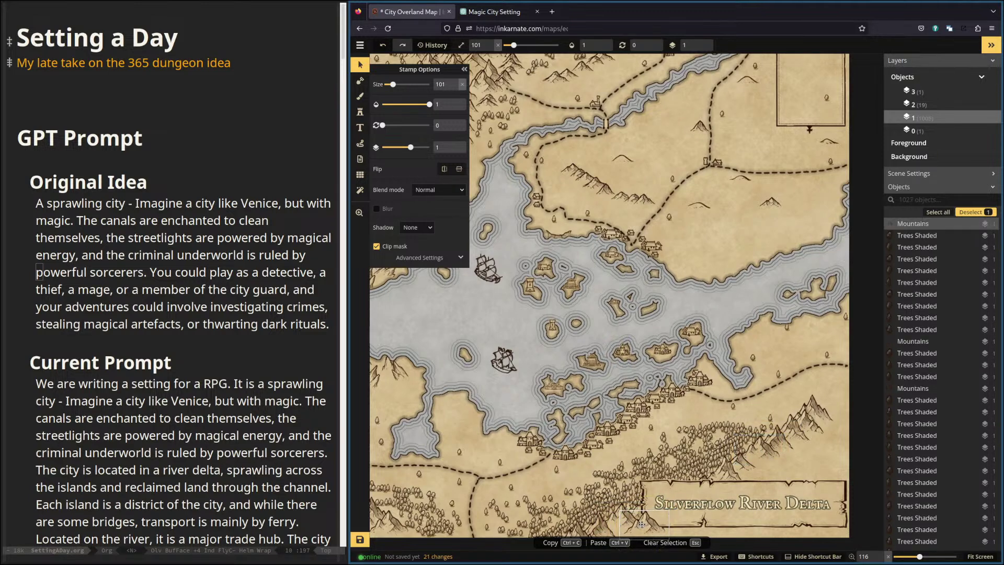
click(678, 503)
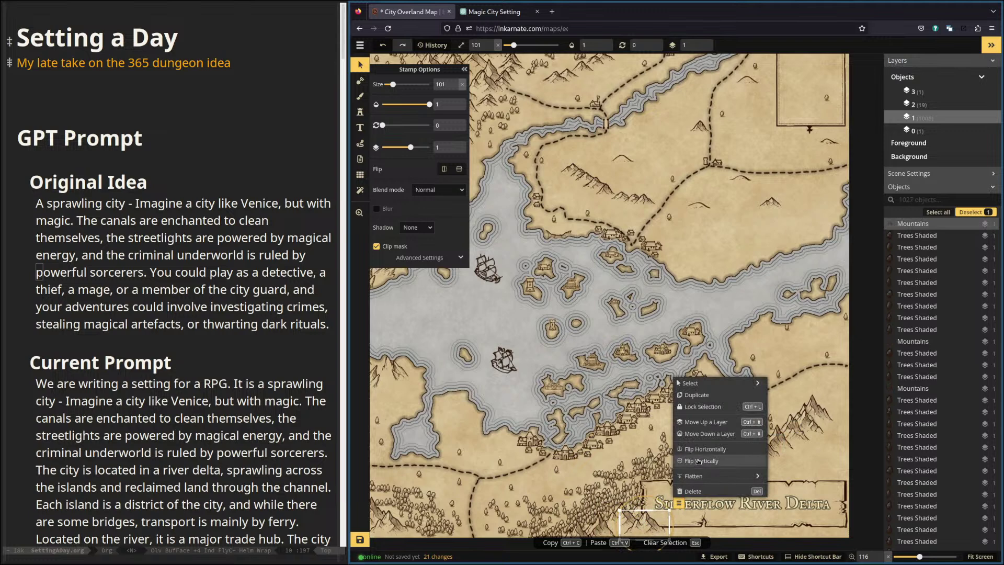
click(708, 434)
click(801, 424)
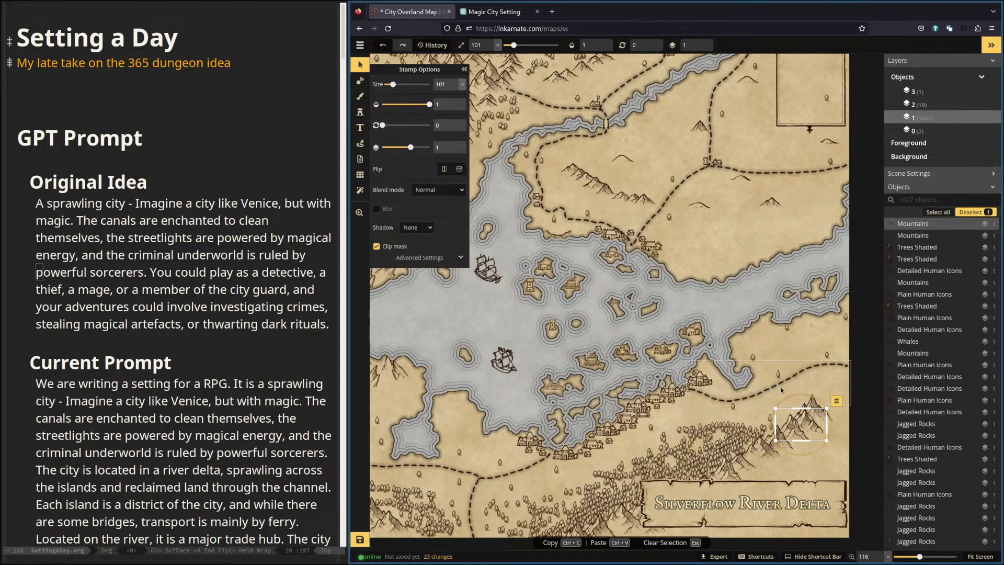
click(733, 336)
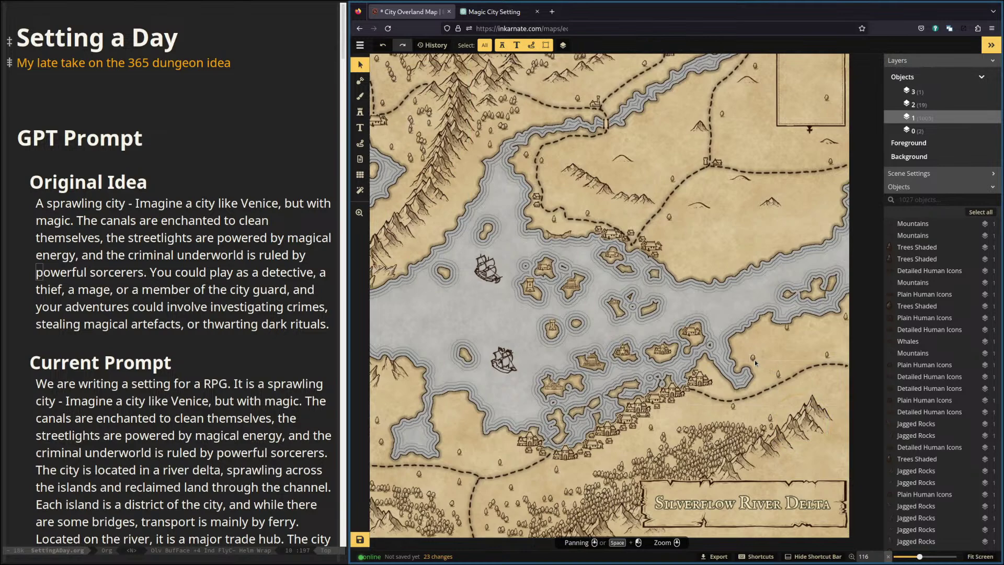
scroll(637, 346, down, 4)
scroll(637, 346, down, 3)
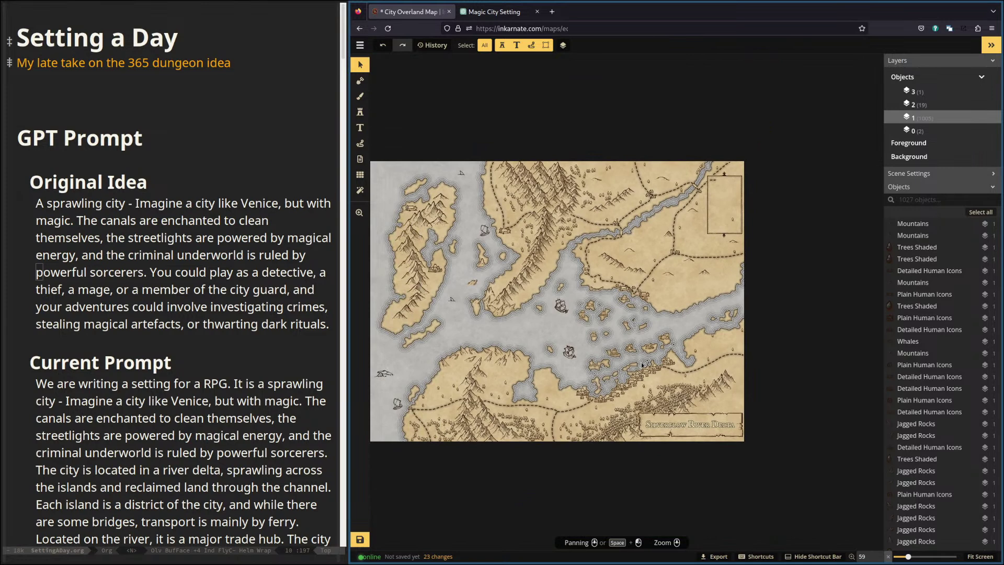
Switch to ChatGPT and compare suggested river names such as Whispering Creek, Silverflow River and Sapphire Delta River.
scroll(641, 365, up, 2)
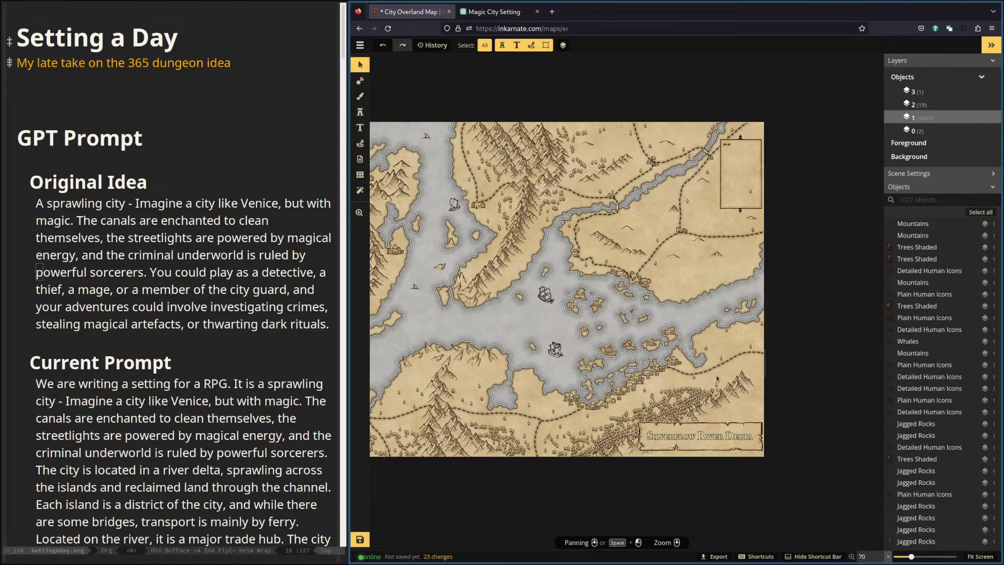
click(488, 12)
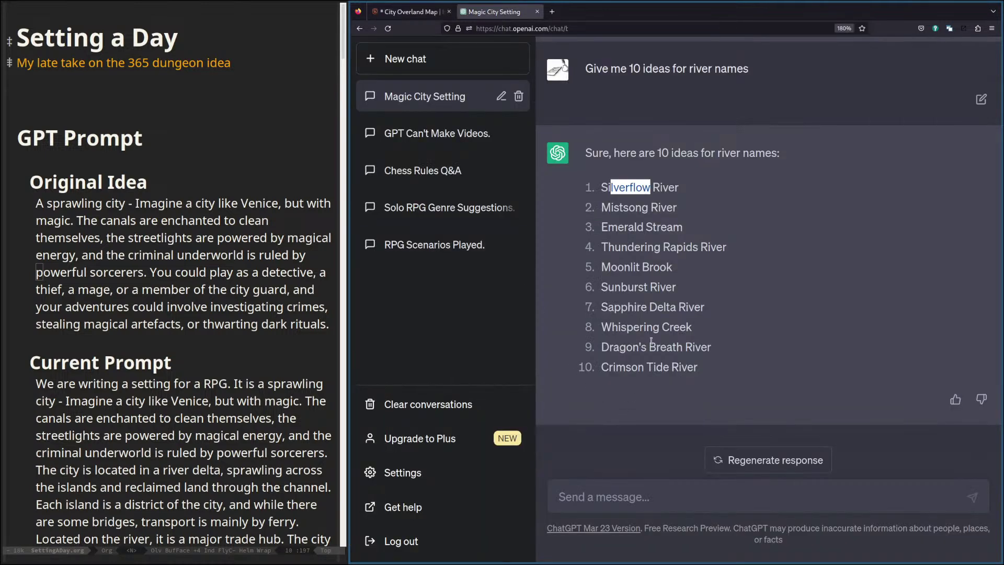
drag(607, 327, 684, 326)
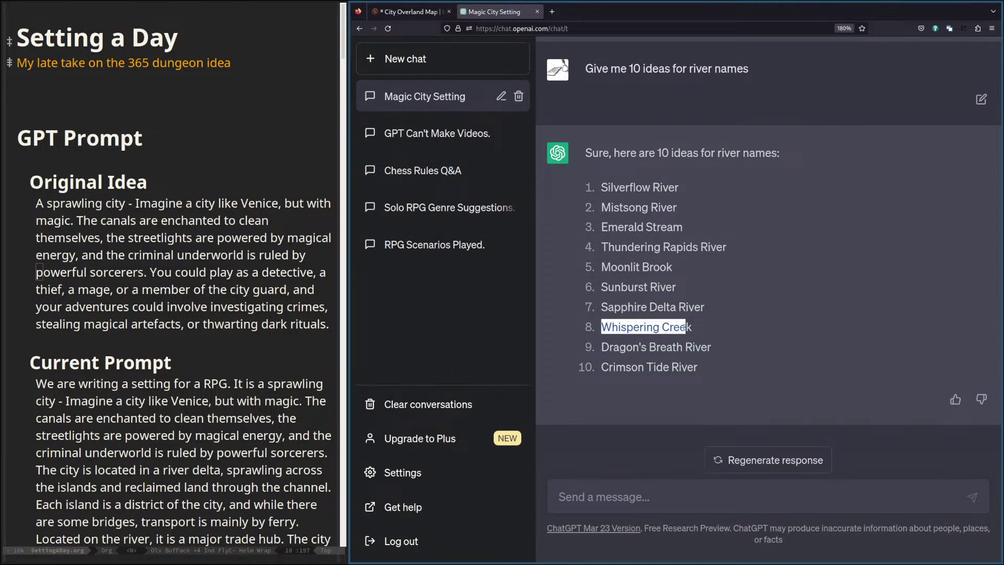
drag(607, 306, 676, 306)
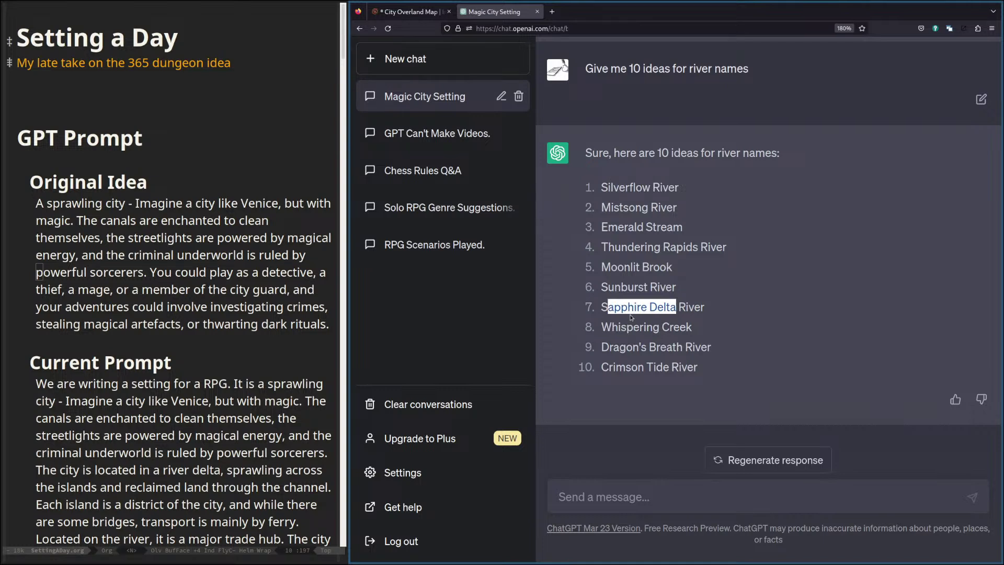
drag(602, 187, 663, 187)
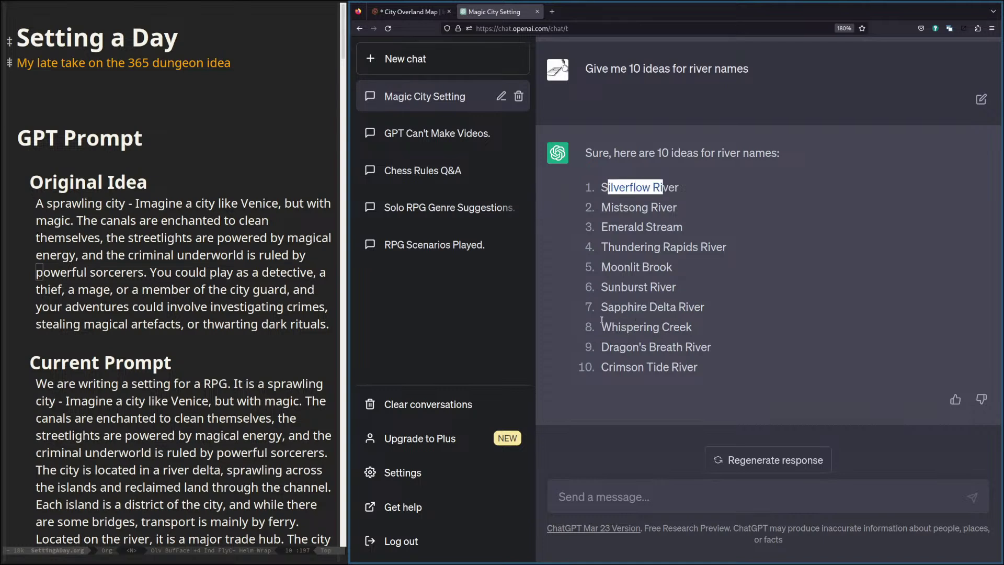
drag(601, 306, 670, 307)
Switch back to the Inkarnate map and add a text label reading "Saphire River" just below the northeastern river.
click(413, 12)
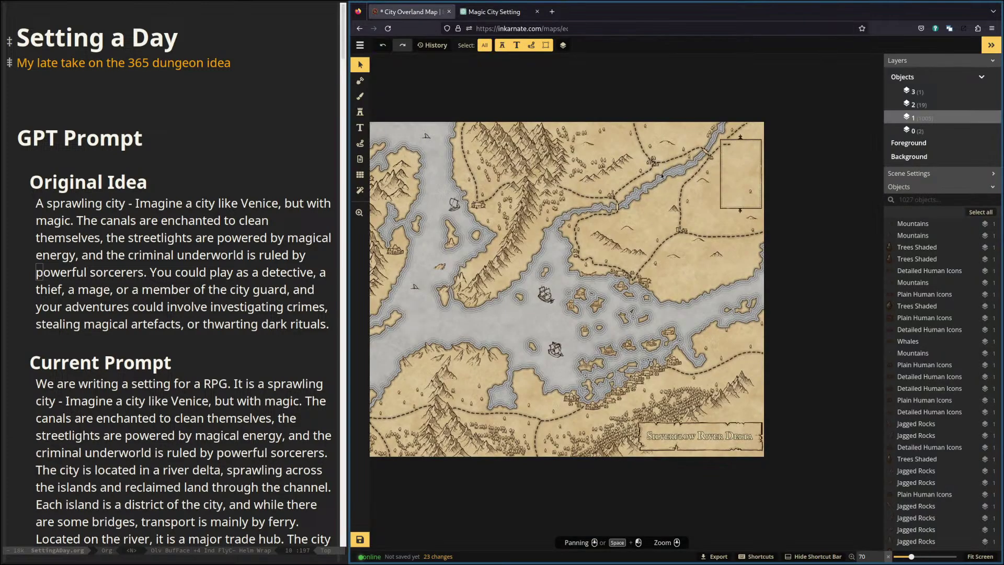
scroll(663, 167, up, 5)
scroll(670, 163, up, 3)
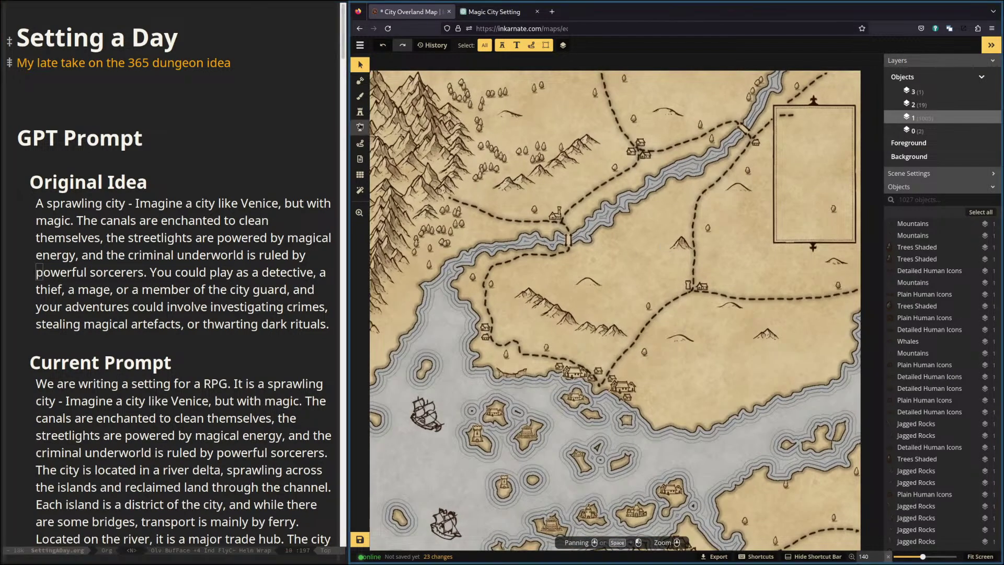
key(t)
click(643, 266)
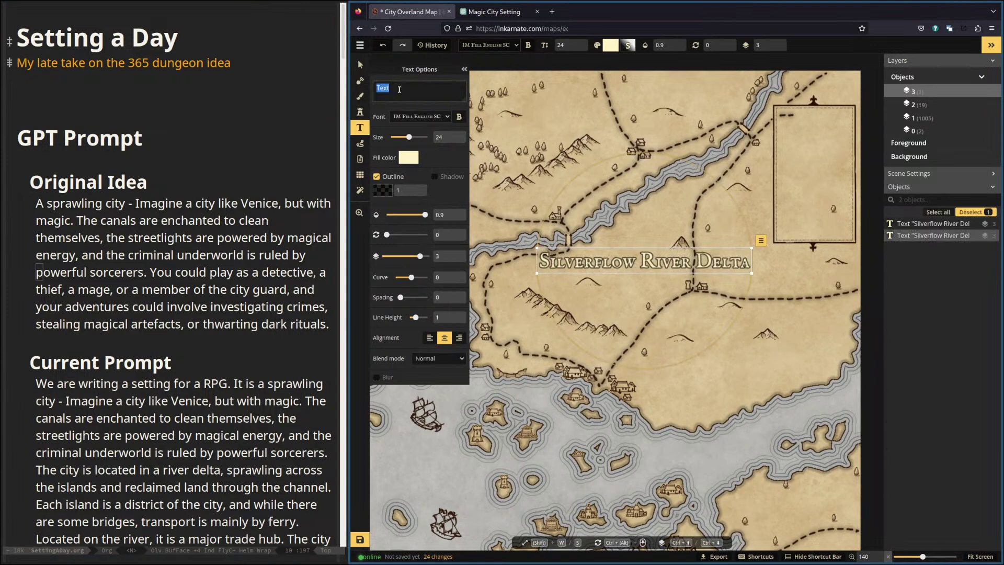
click(360, 64)
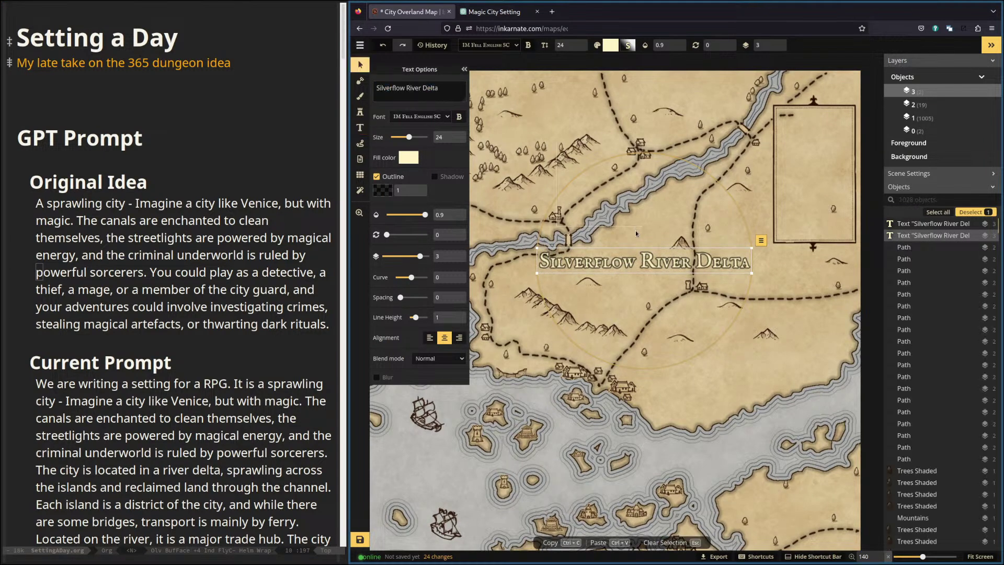
triple_click(427, 89)
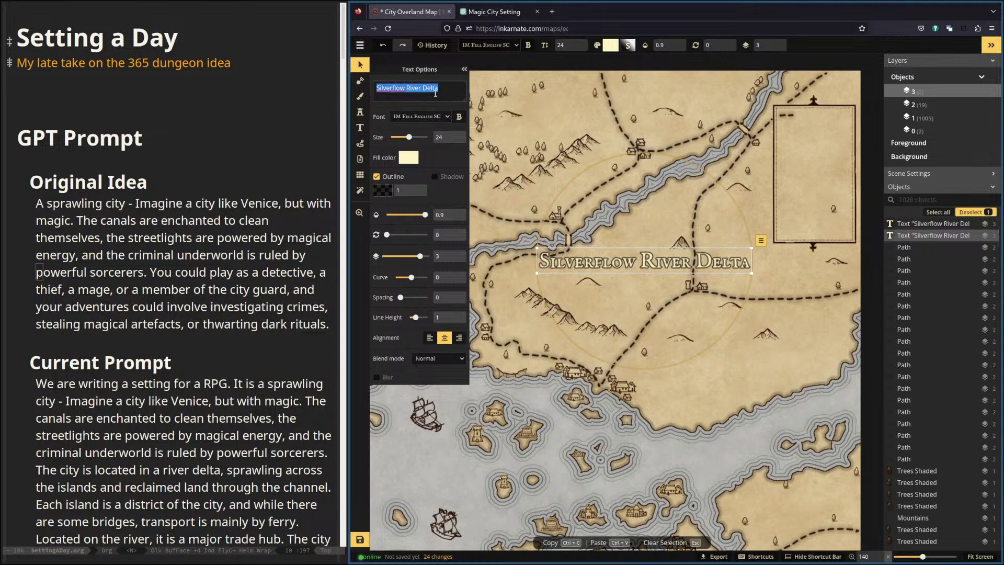
text(Saph)
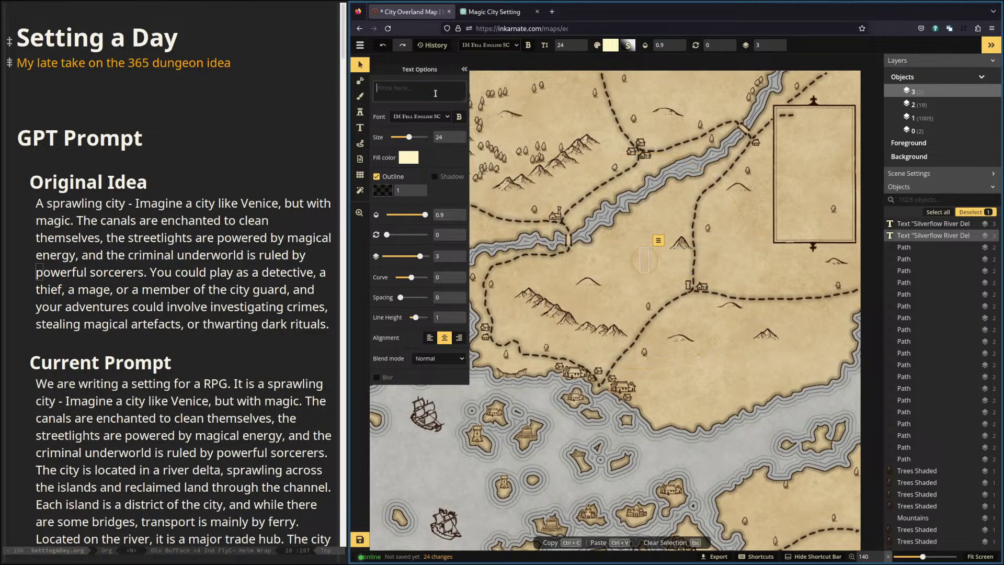
text(ire River)
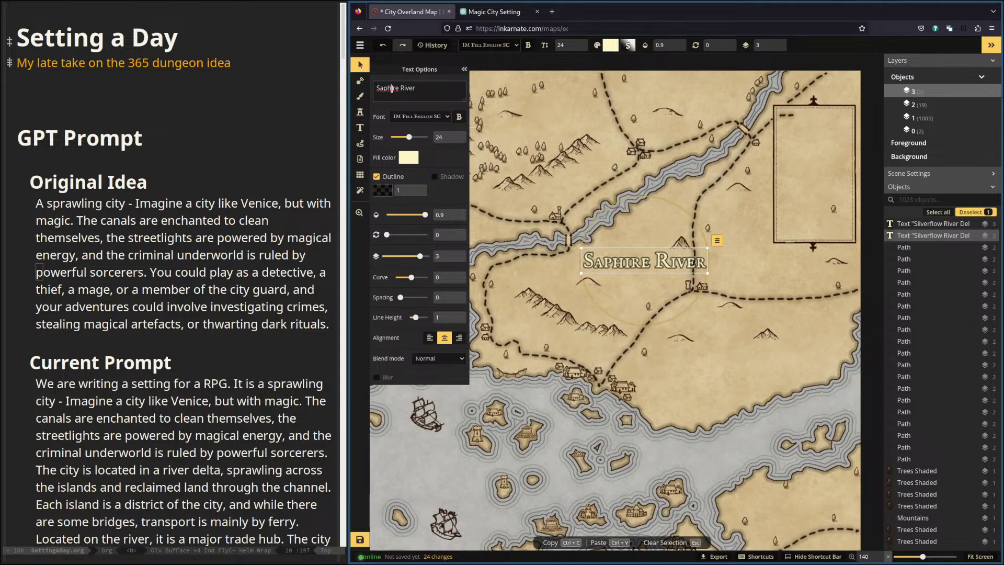
Check the river name's spelling in ChatGPT and correct the Inkarnate label to "Sapphire River" on a single line.
click(505, 13)
drag(647, 306, 601, 307)
click(418, 13)
drag(399, 88, 356, 87)
text(Sapphire)
key(Return)
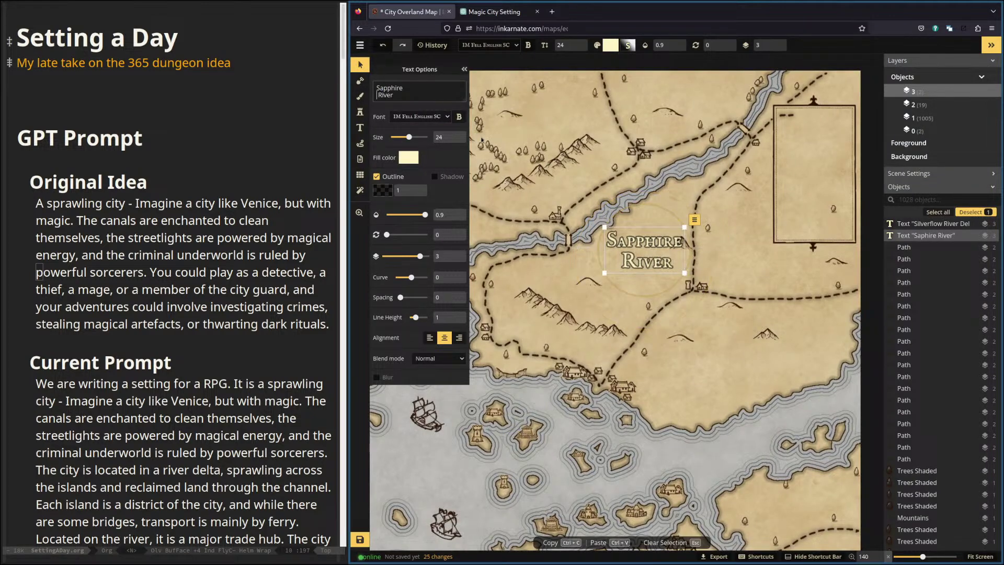
key(BackSpace)
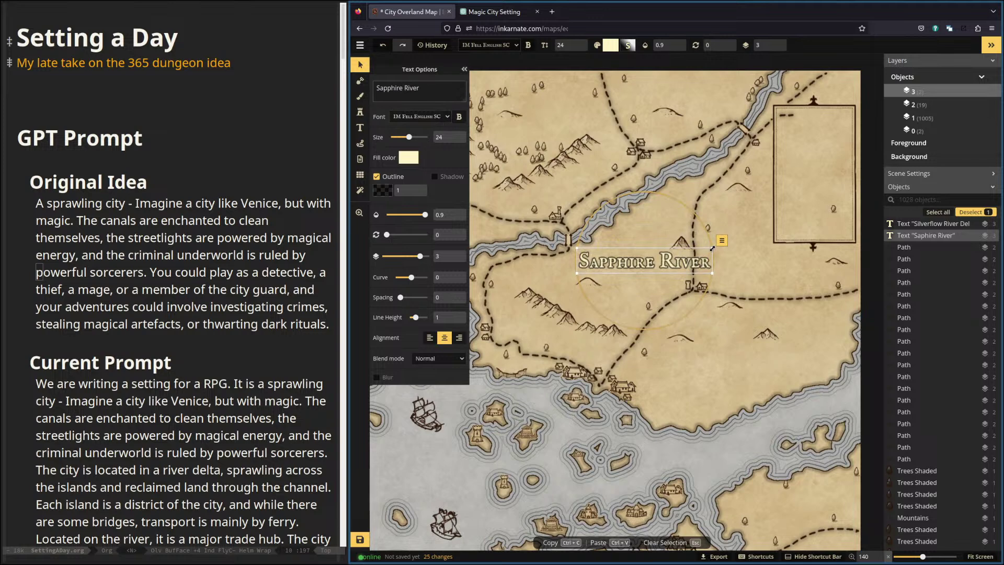
Shrink the Sapphire River label to size 23, rotate it to 327 and move it onto the northeastern river.
drag(668, 222, 699, 218)
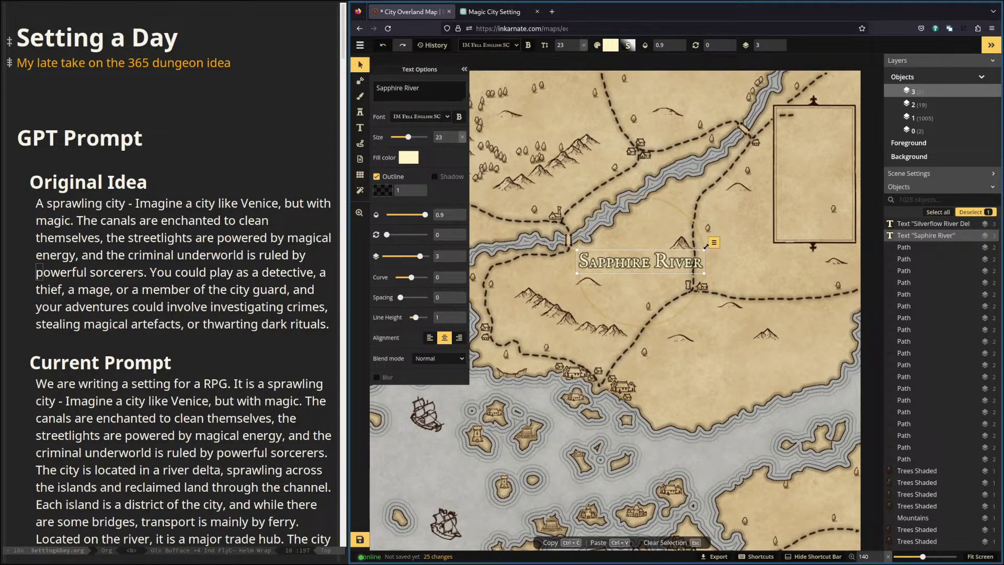
drag(706, 264, 695, 229)
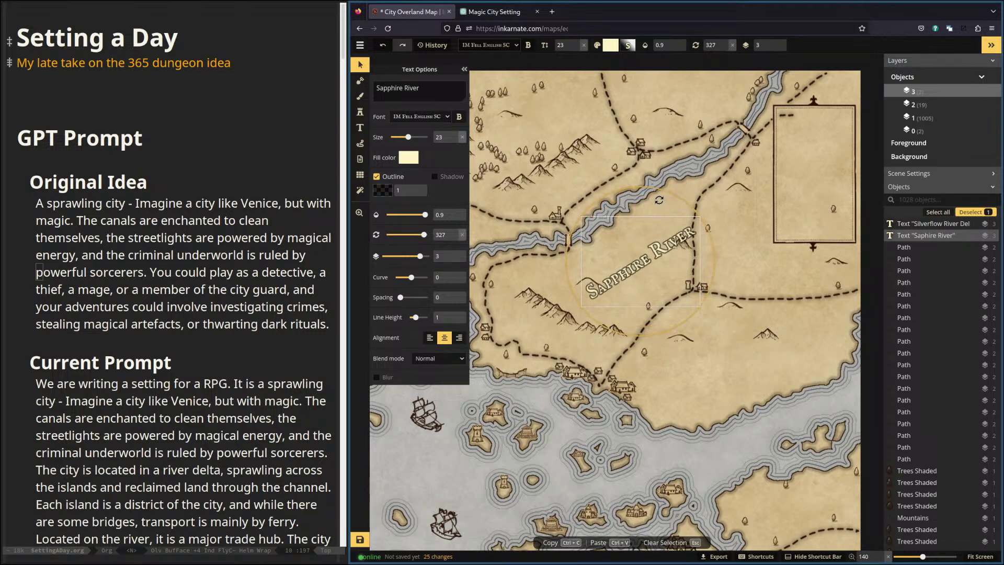
drag(646, 254, 639, 197)
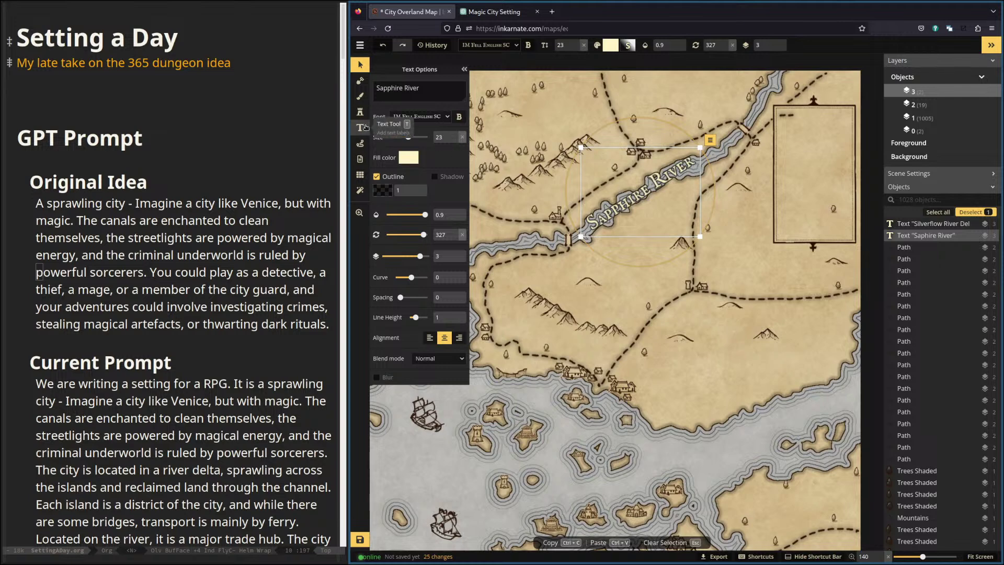
Try grey and semi-transparent fills on the Sapphire River label, then settle on the opaque near-white fdfdfd.
click(412, 159)
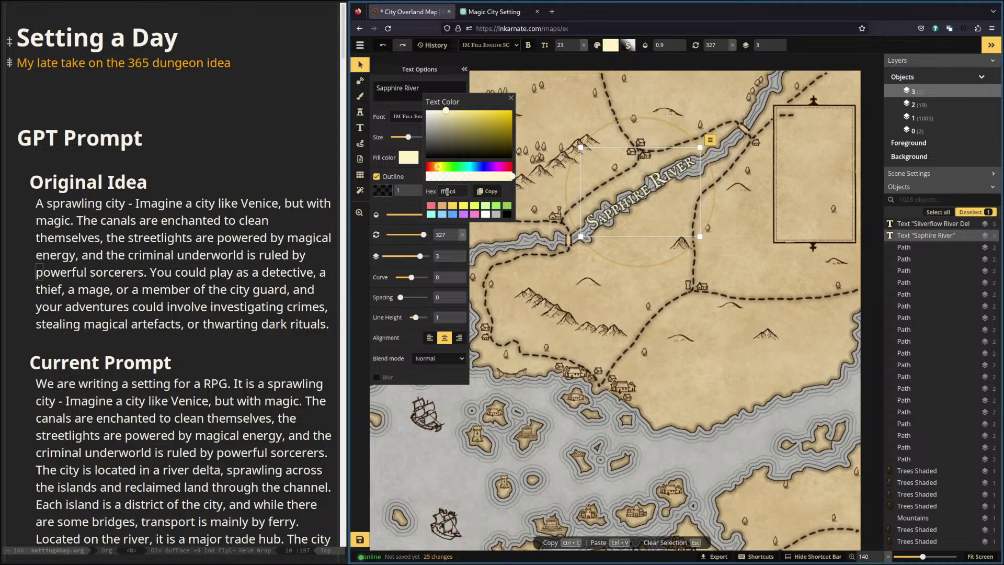
click(497, 214)
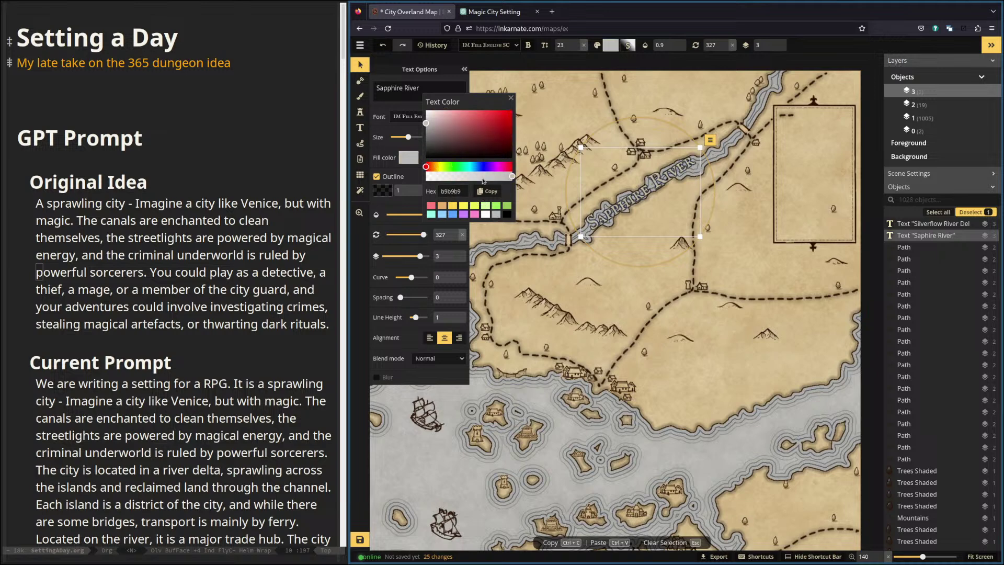
drag(483, 181, 469, 181)
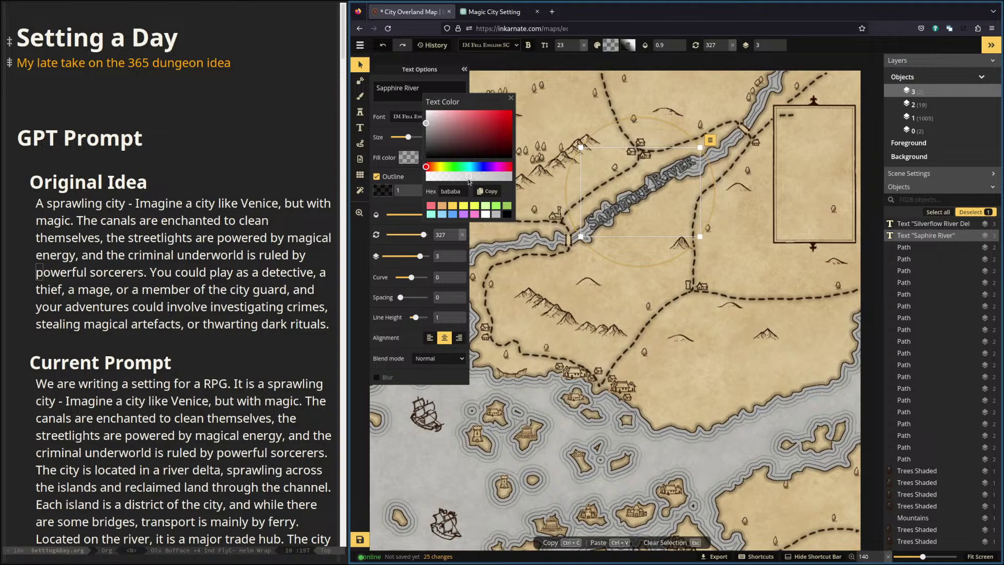
click(424, 113)
drag(422, 113, 421, 111)
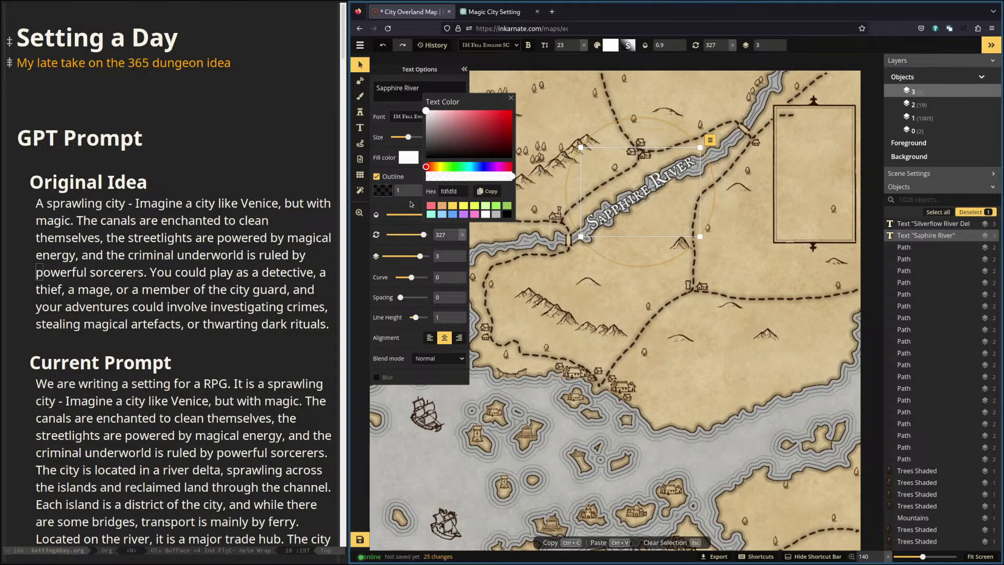
click(408, 179)
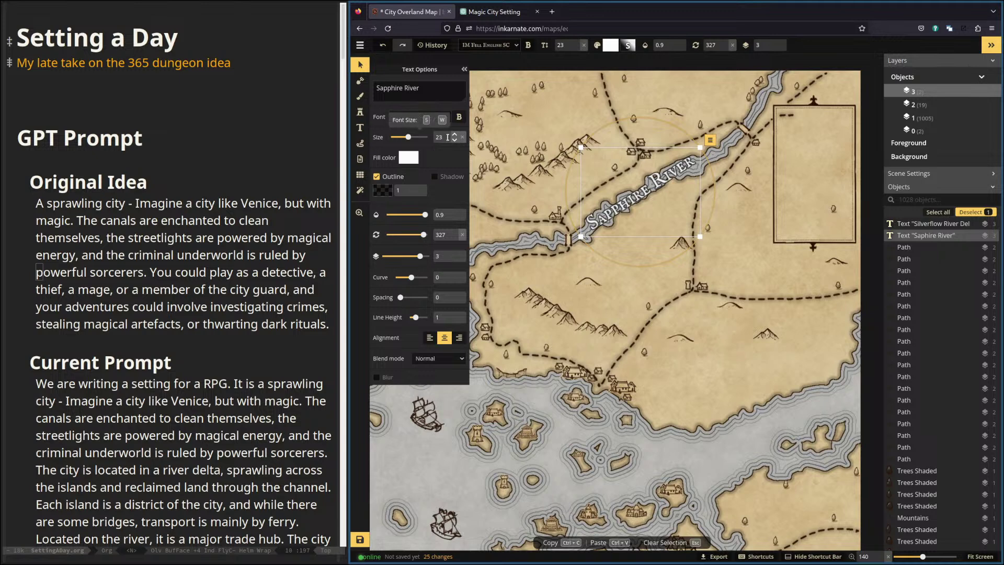
Set the Sapphire River label's font size to 16 and inspect its fit along the river.
double_click(448, 137)
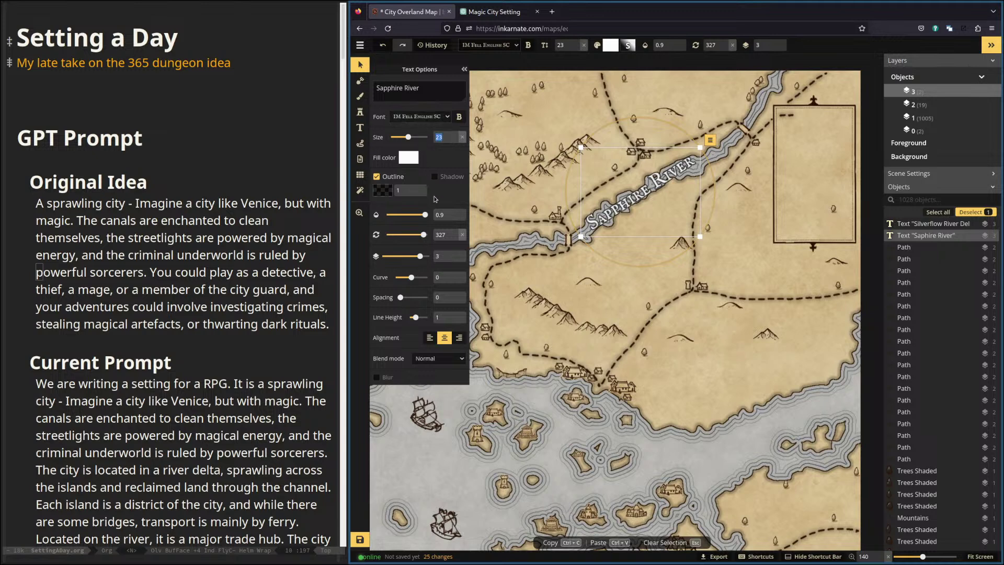
text(16)
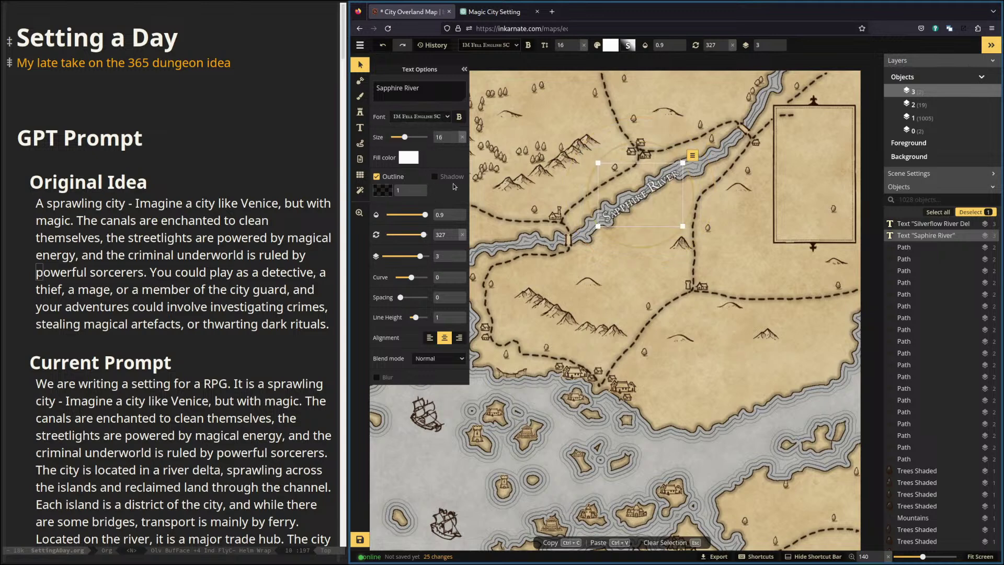
scroll(651, 187, up, 5)
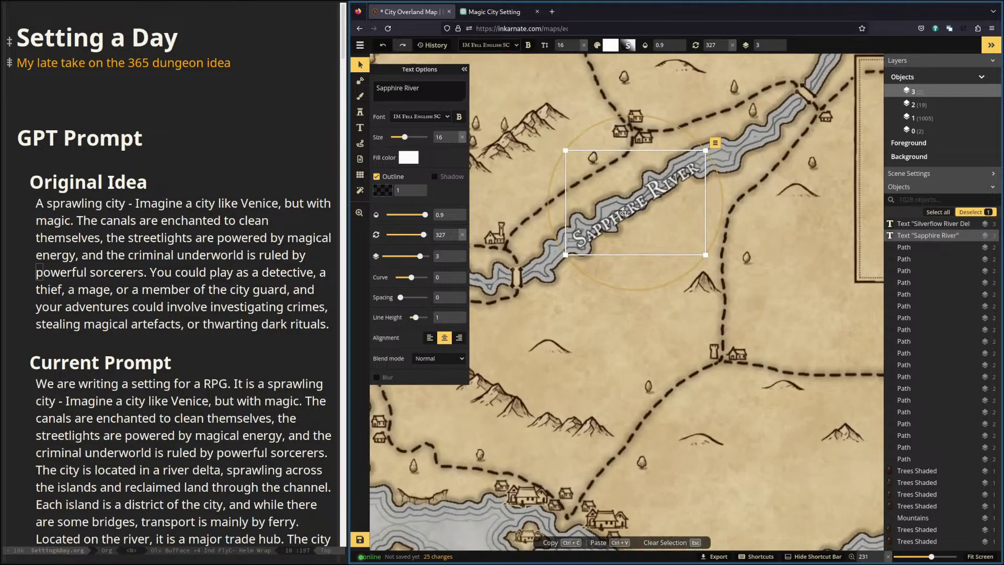
scroll(620, 209, down, 5)
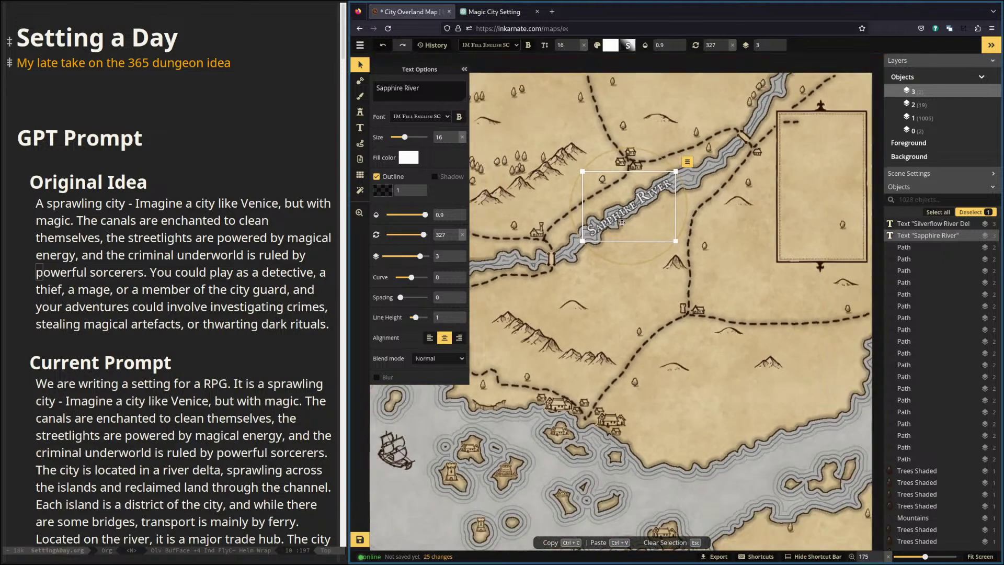
Undo the stray rotation of the Sapphire River label.
scroll(620, 223, down, 1)
drag(523, 298, 695, 210)
scroll(688, 218, down, 3)
key(ctrl+z)
key(ctrl+z)
key(ctrl+z)
key(ctrl+z)
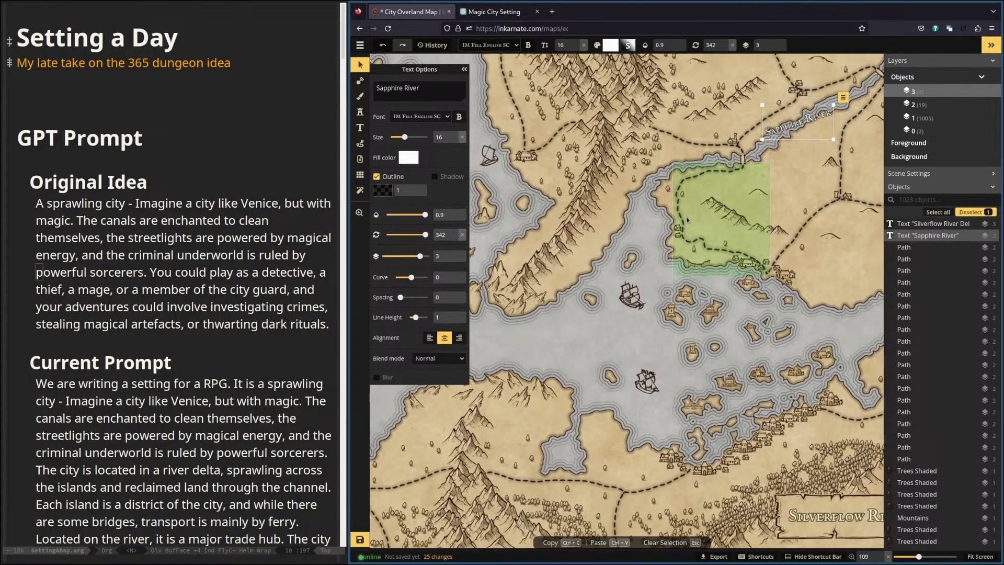
Compare the river label with the title banner at full-map view and set the label's font size to 20.
scroll(688, 220, down, 3)
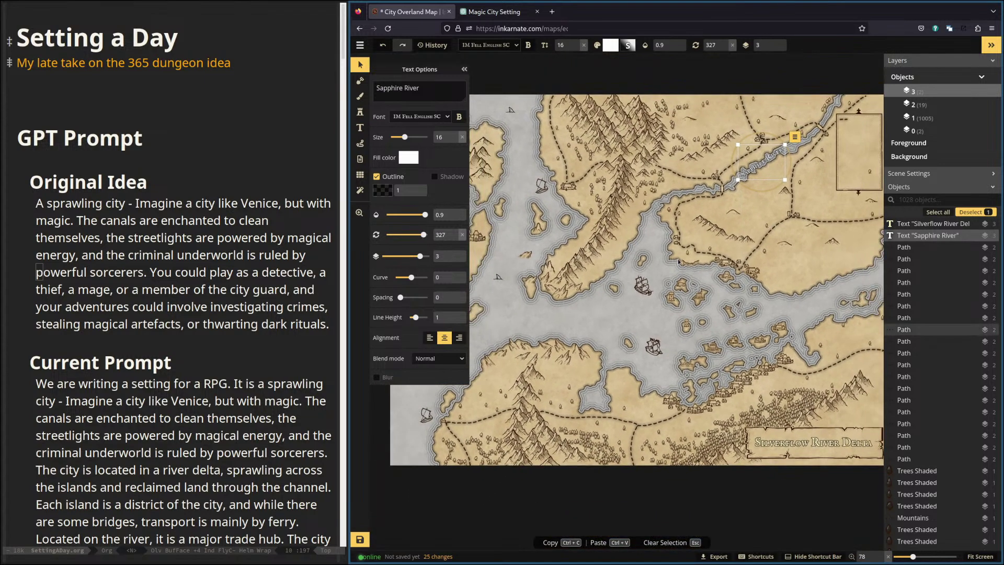
key(Escape)
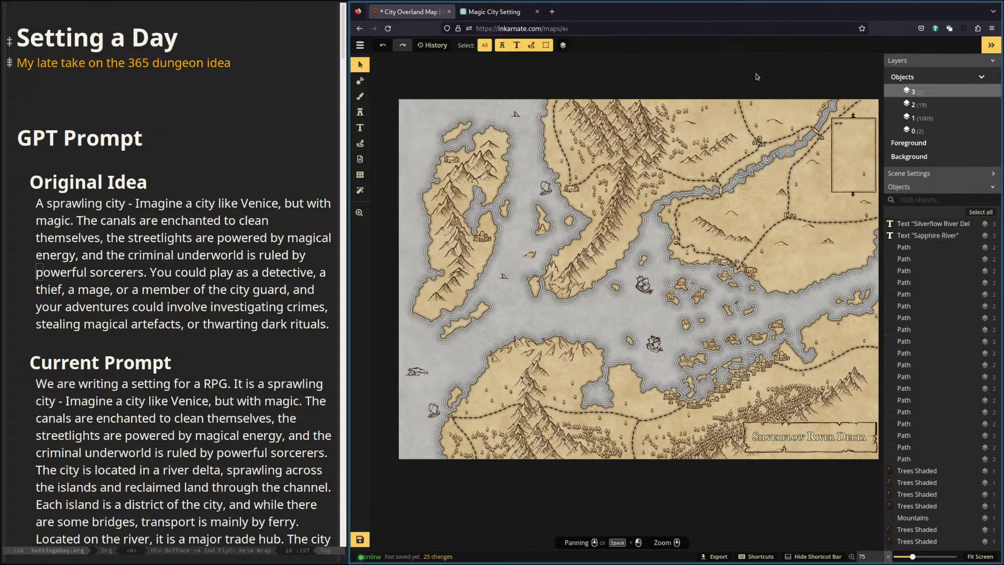
click(828, 441)
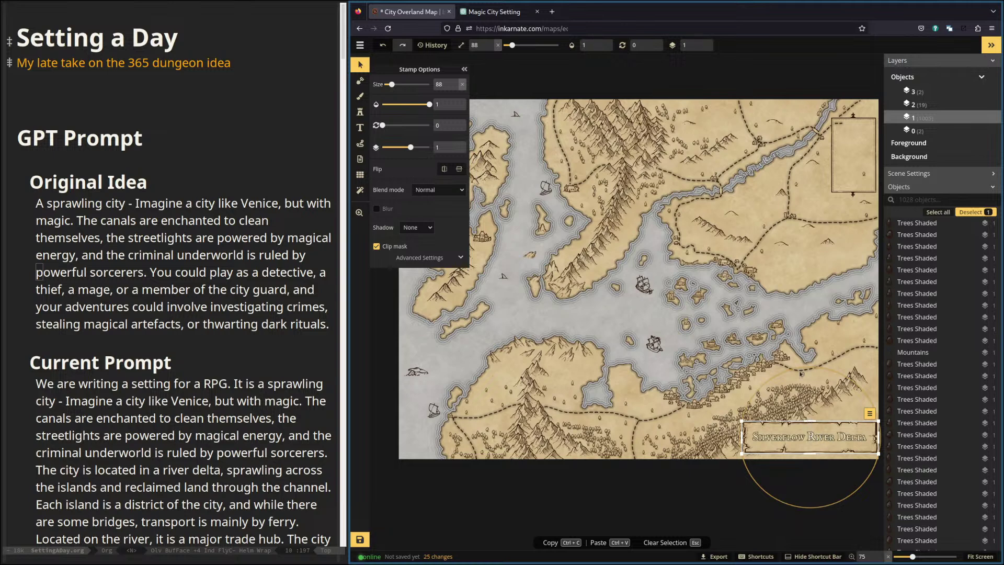
click(751, 171)
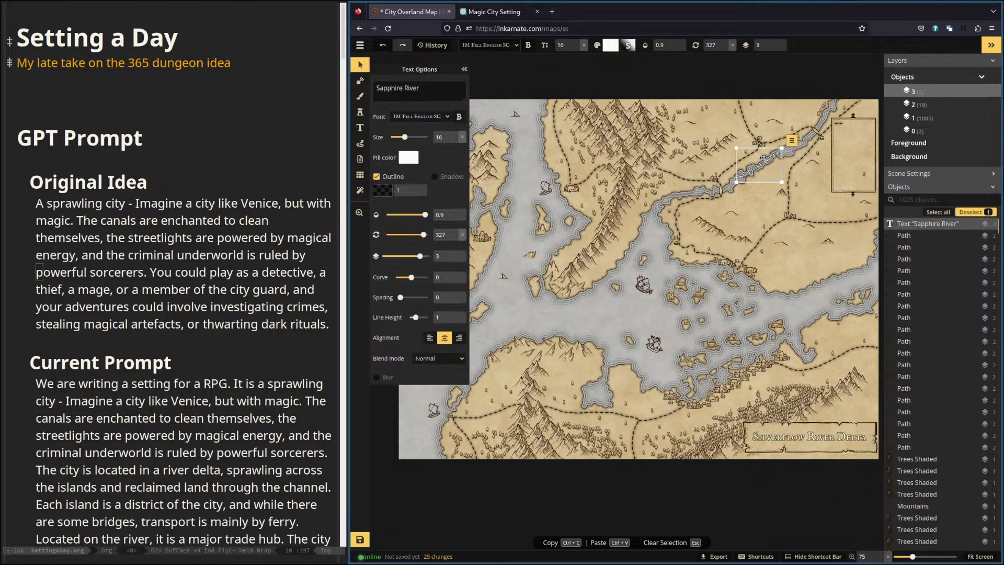
drag(443, 135, 417, 138)
text(20)
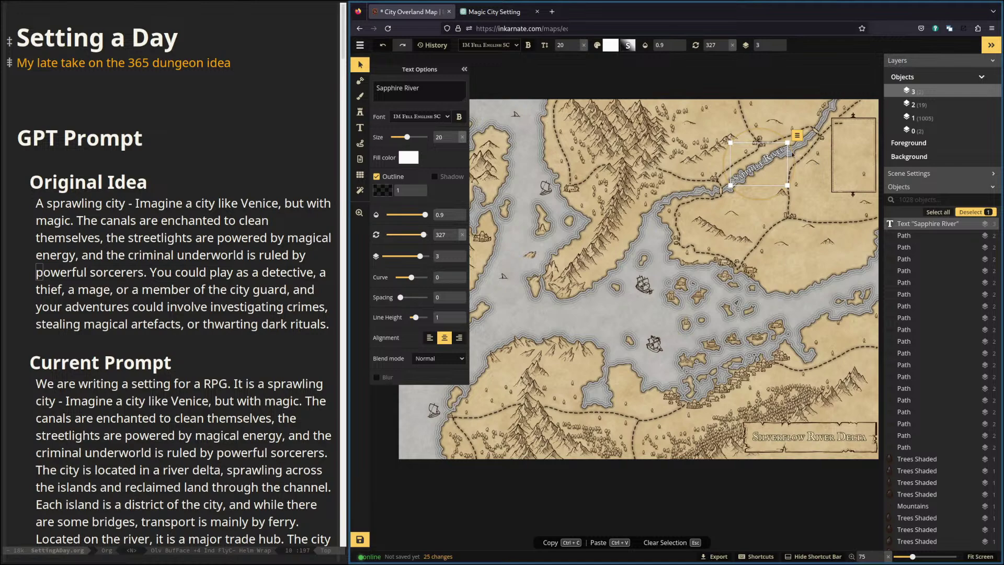
Nudge the Sapphire River label slightly downward so it sits centred along the river channel.
scroll(801, 155, up, 5)
scroll(783, 144, up, 2)
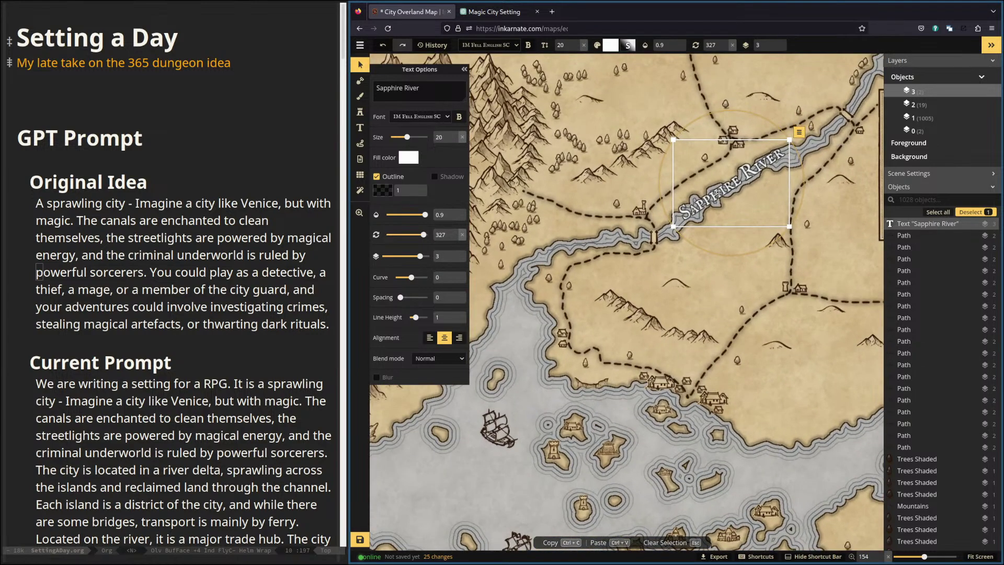
drag(717, 192, 715, 195)
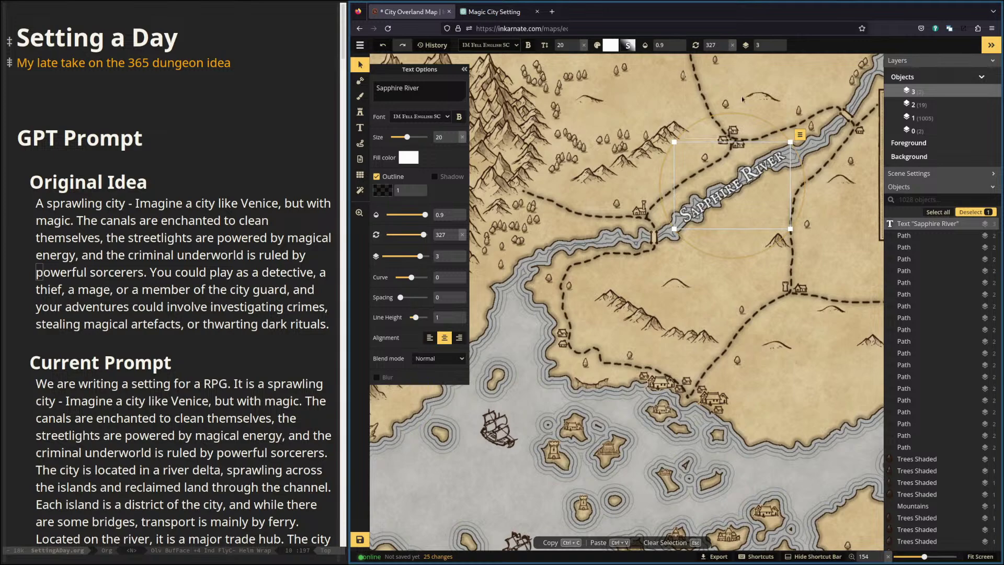
scroll(753, 189, down, 2)
scroll(753, 190, down, 4)
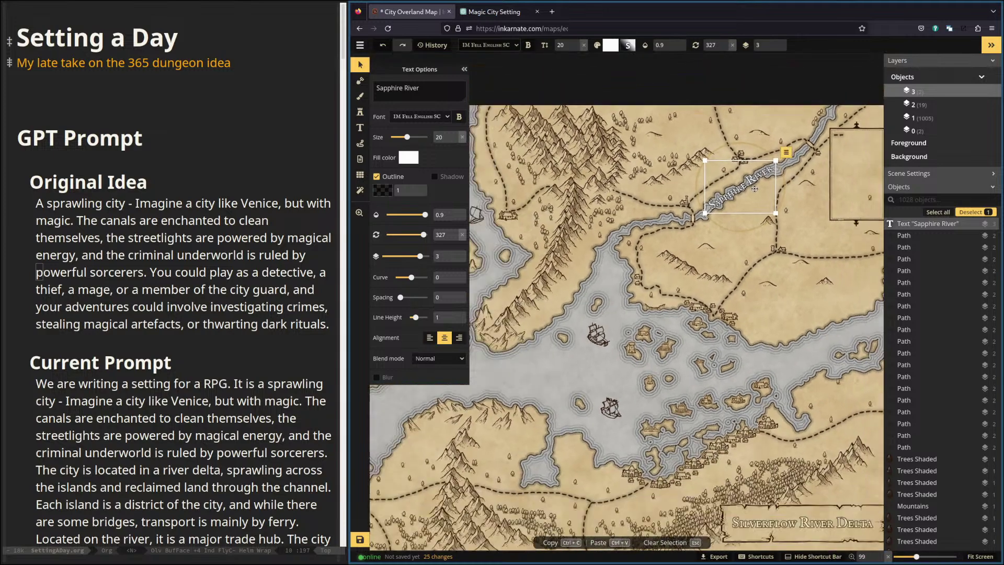
Copy the fill colour hex code fff4c4 from the Silverflow River Delta title text.
click(748, 103)
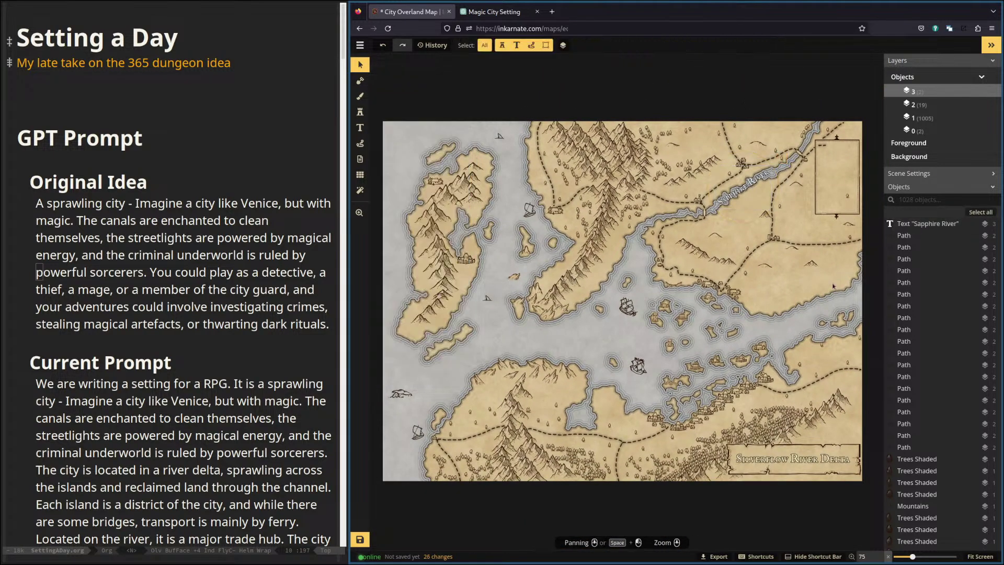
drag(683, 297, 665, 302)
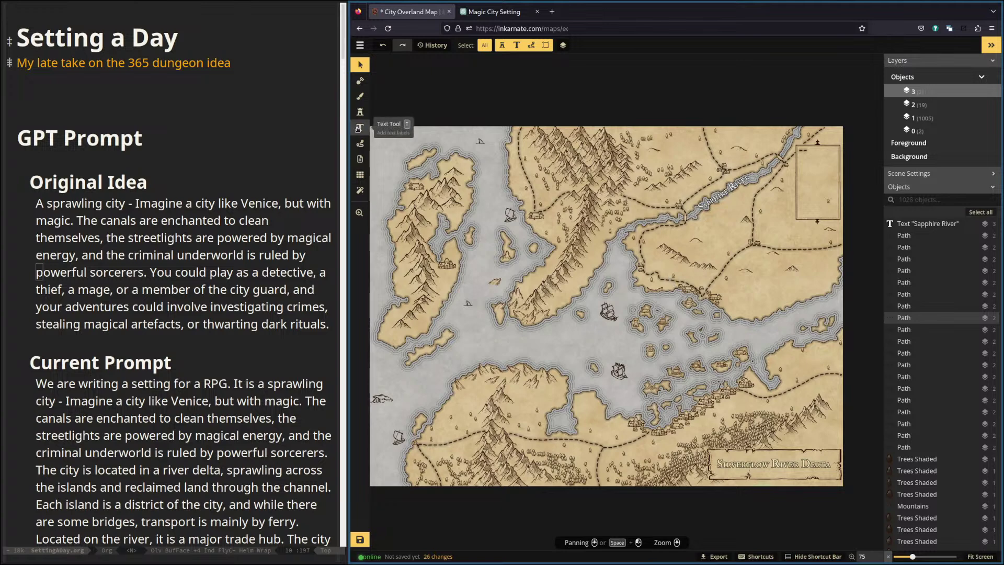
click(738, 462)
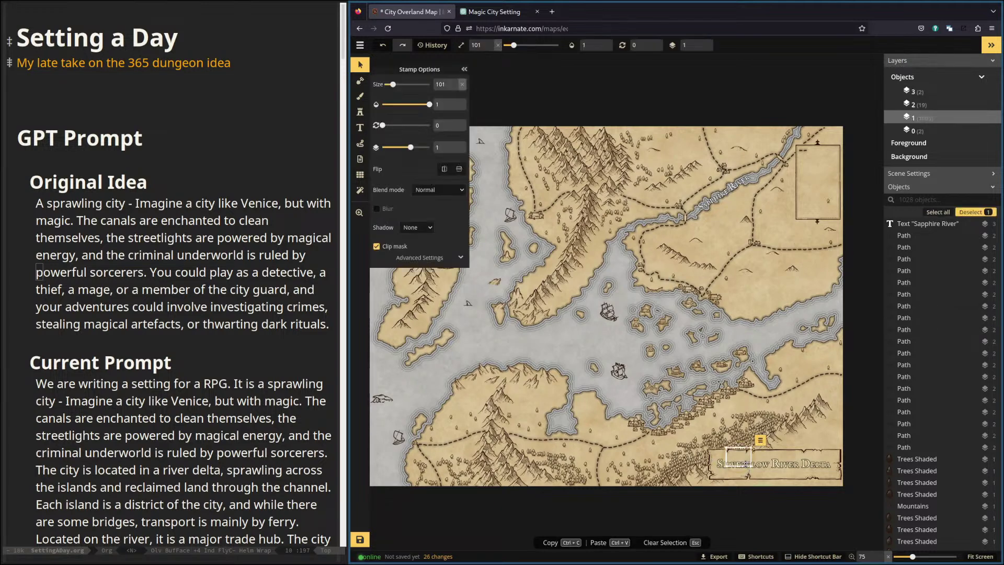
click(782, 465)
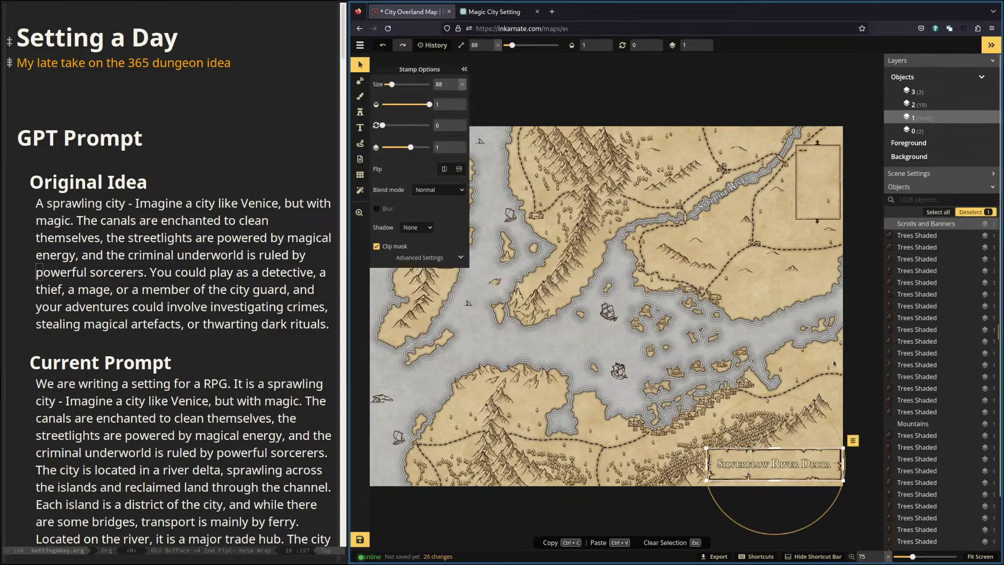
click(768, 467)
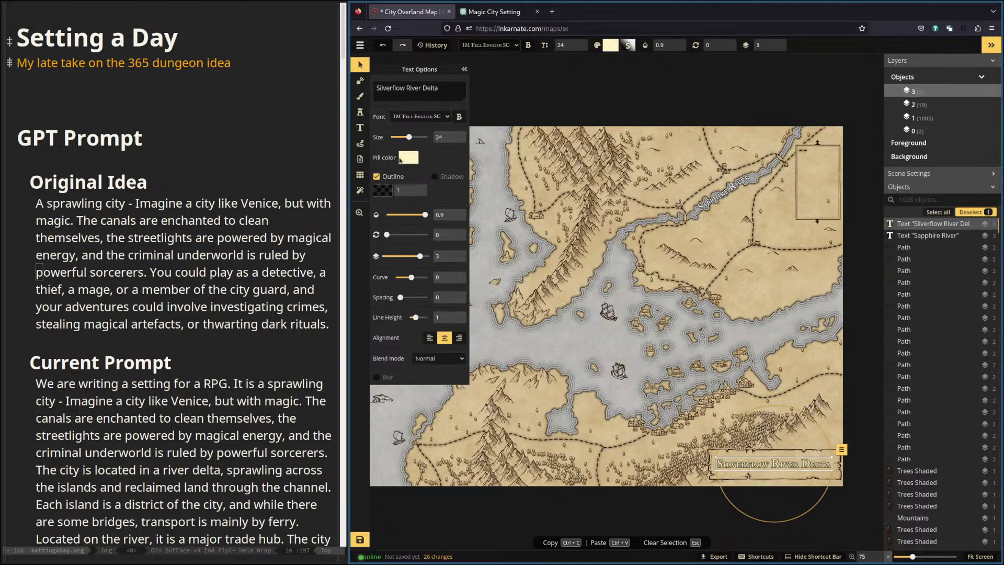
click(407, 158)
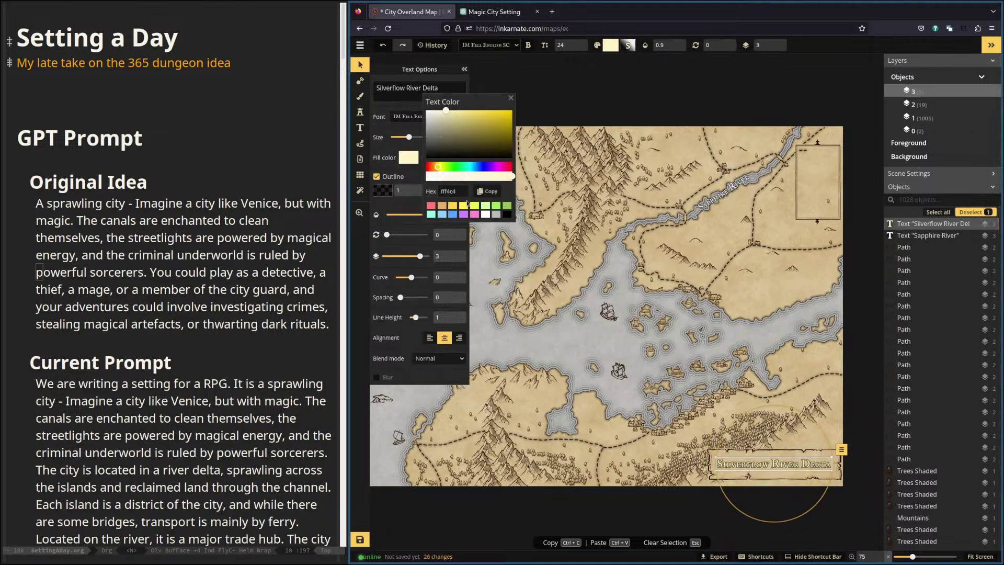
double_click(448, 191)
click(488, 194)
click(511, 98)
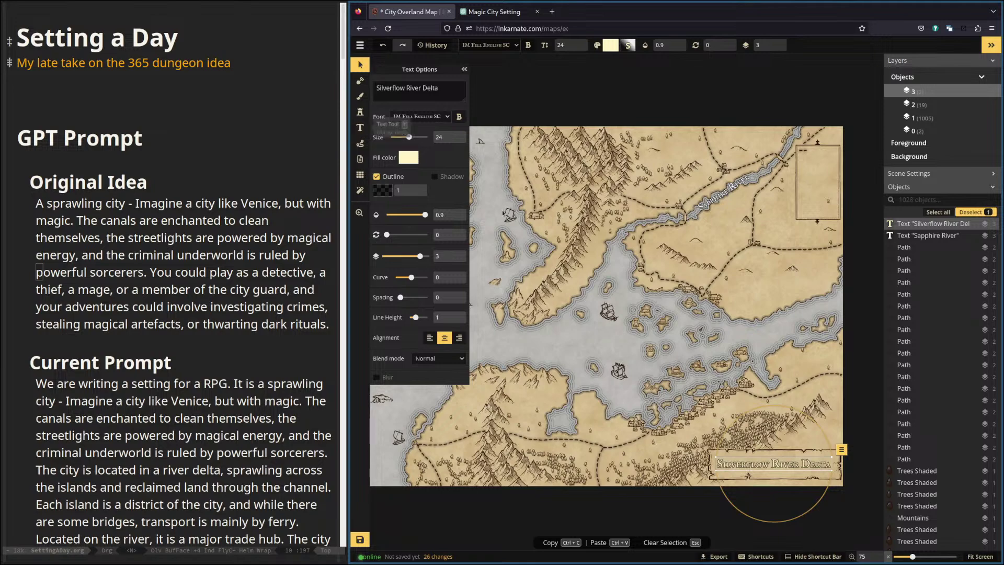
Place a new Sapphire River text label on the open land just above the crossroads hamlet's eastern road.
scroll(769, 277, up, 5)
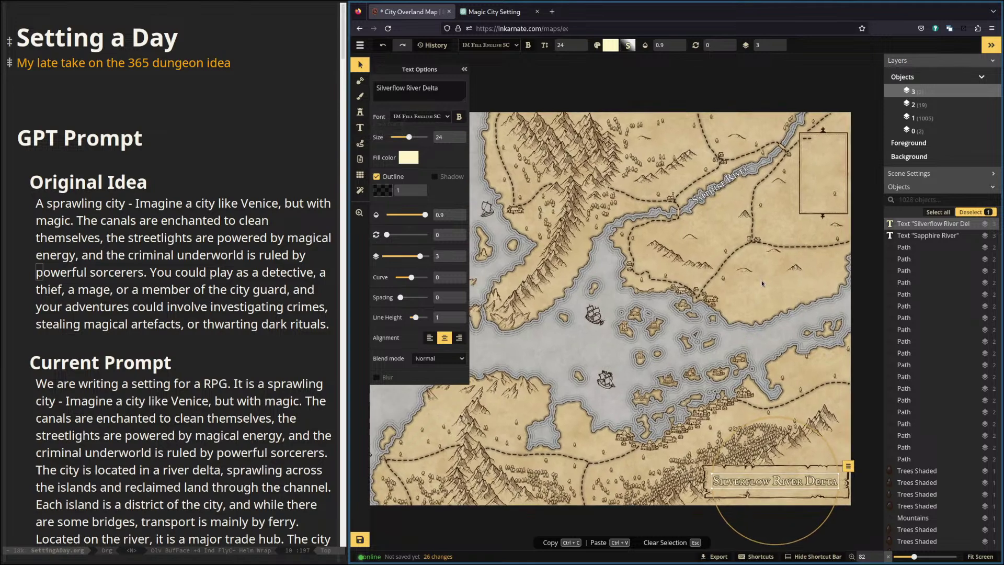
scroll(765, 279, up, 5)
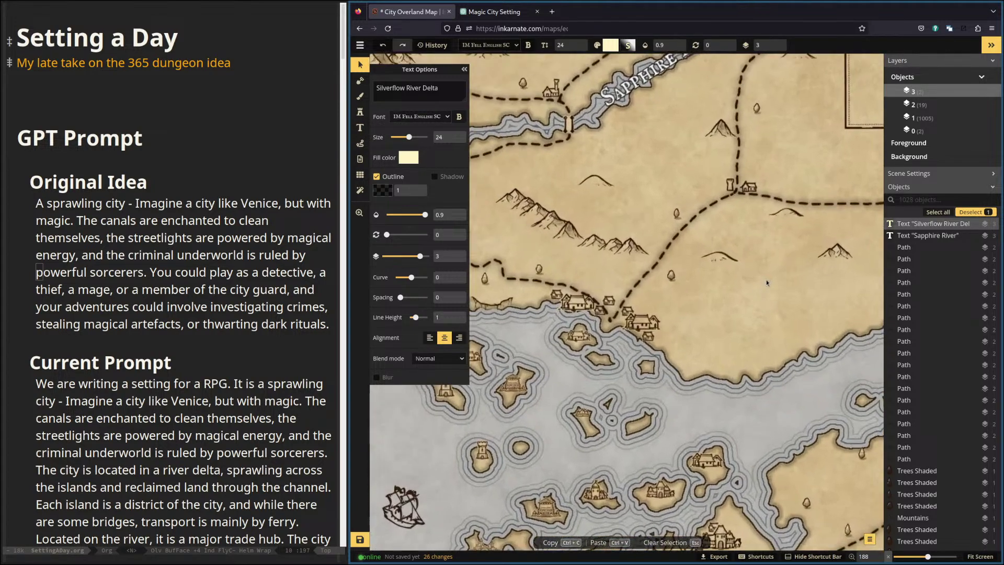
scroll(767, 282, down, 1)
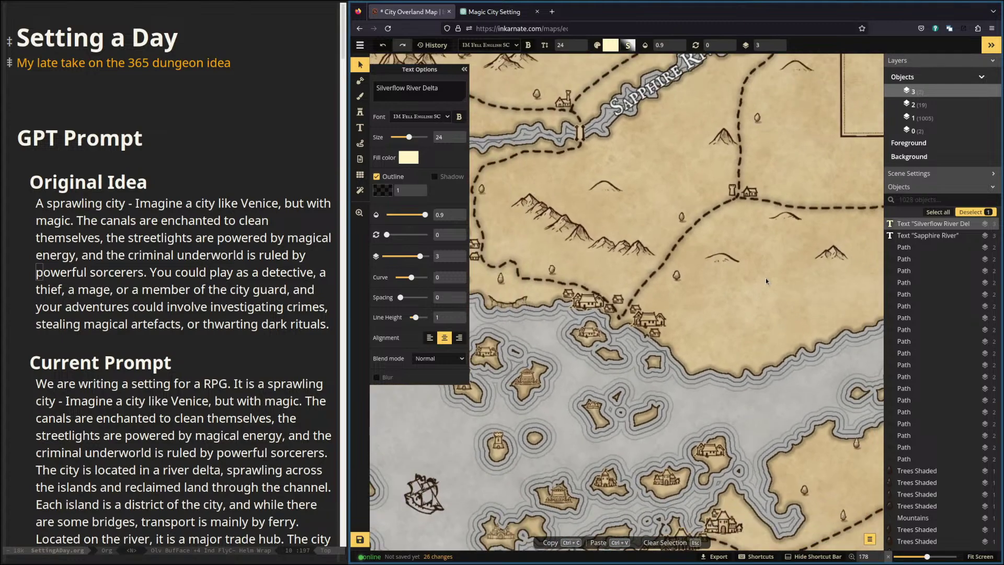
scroll(747, 299, up, 3)
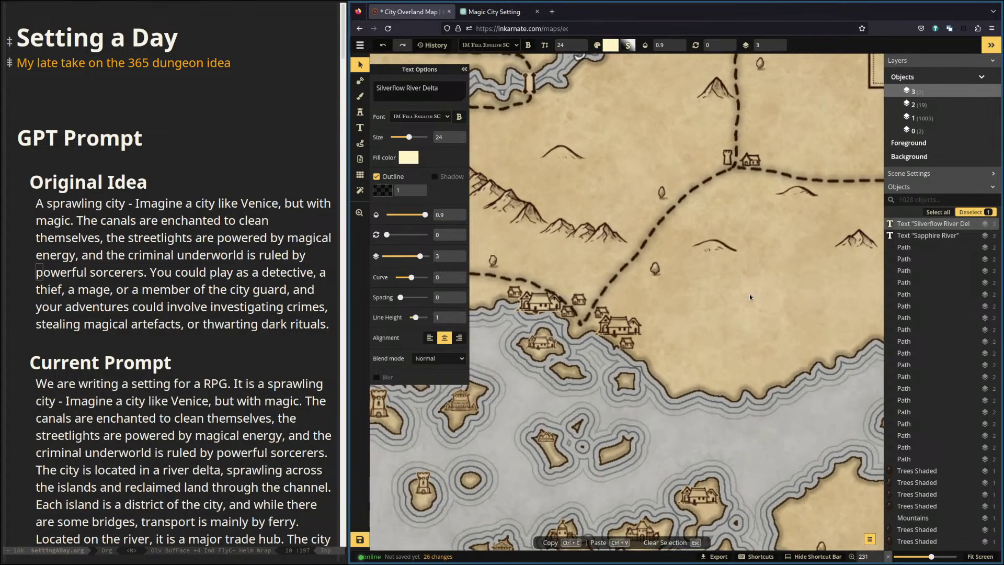
scroll(751, 276, up, 2)
scroll(753, 280, down, 3)
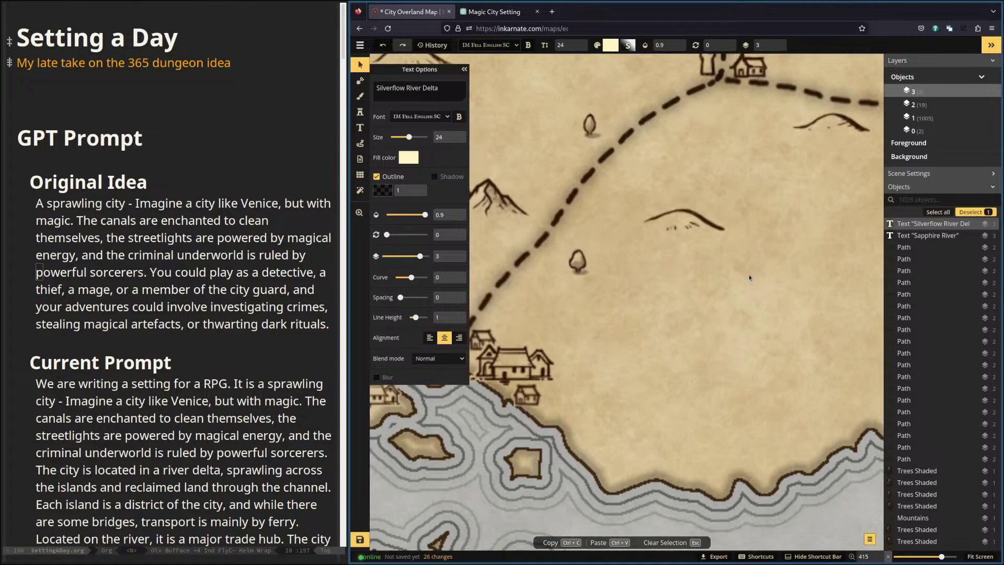
scroll(750, 275, up, 2)
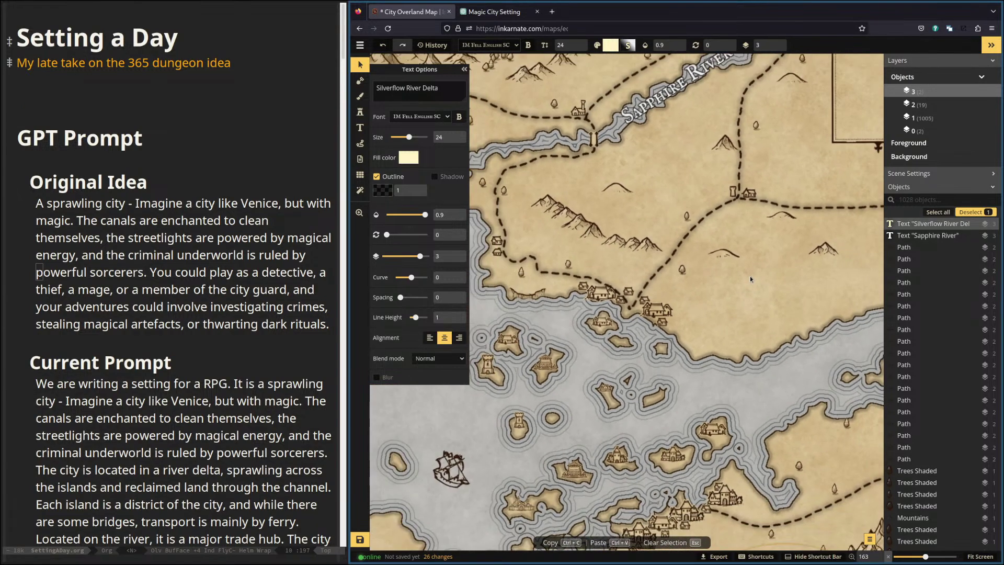
drag(764, 256, 654, 374)
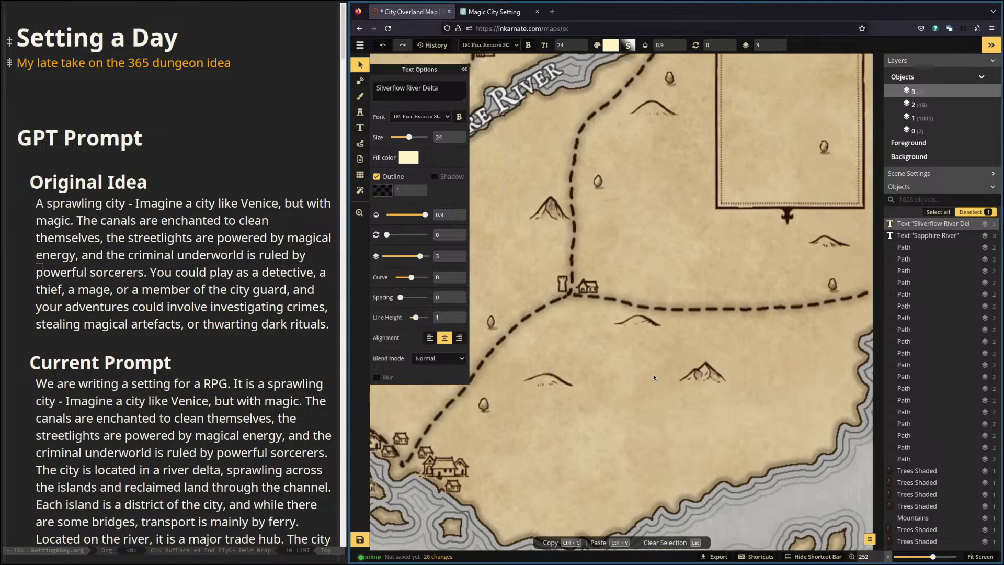
click(360, 128)
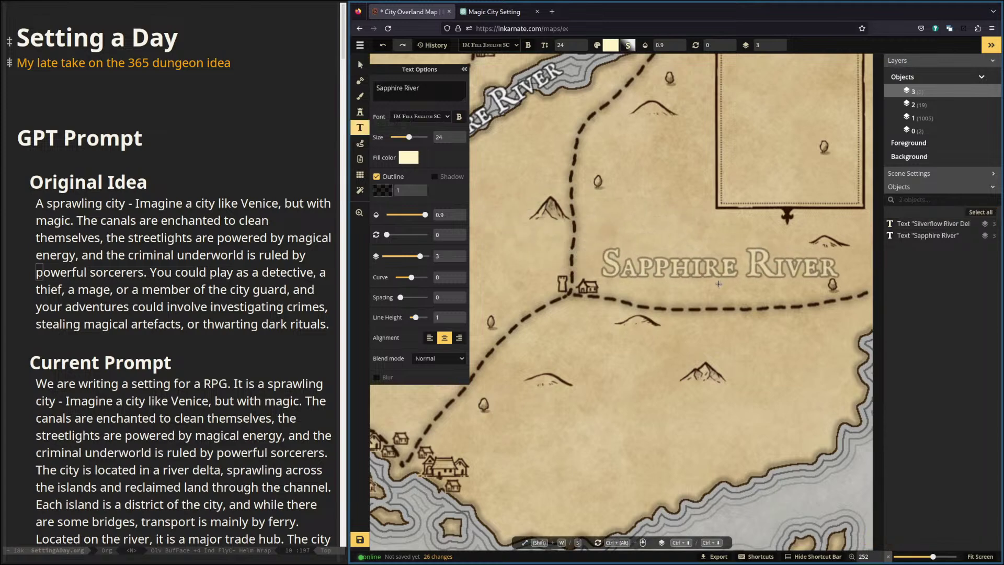
click(700, 285)
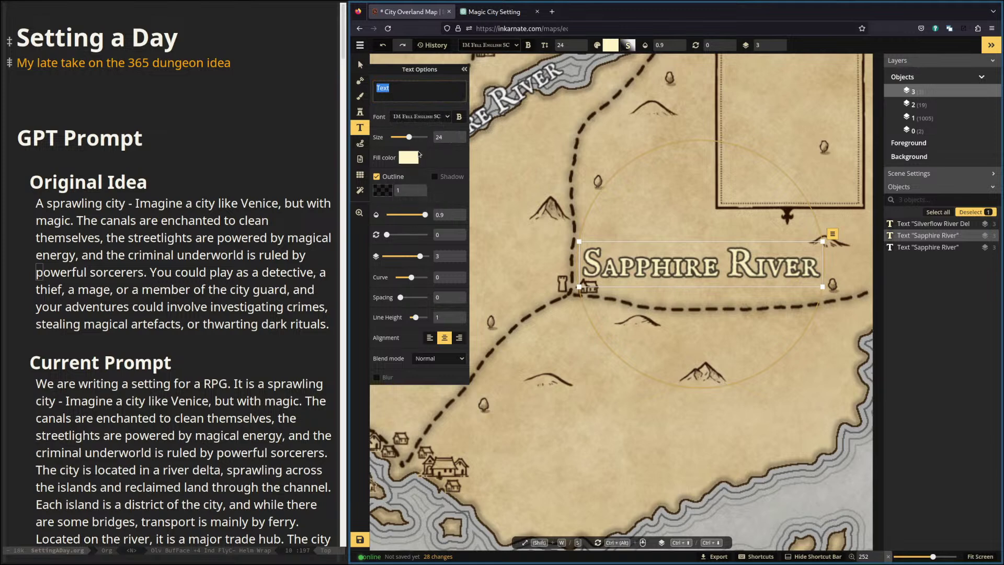
Set the new label's font size to 16 and shift it slightly closer to the crossroads hamlet.
drag(444, 138, 397, 141)
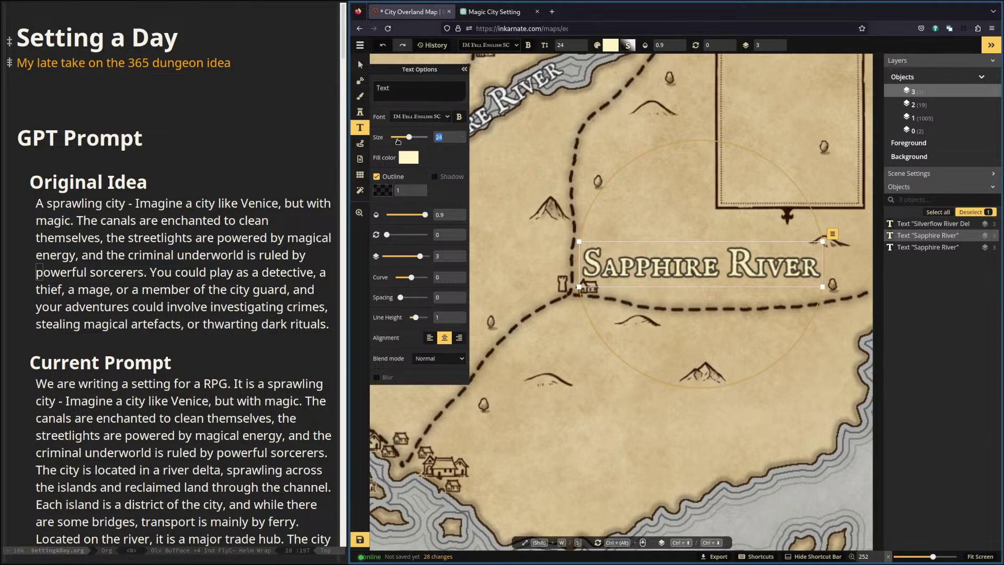
text(16)
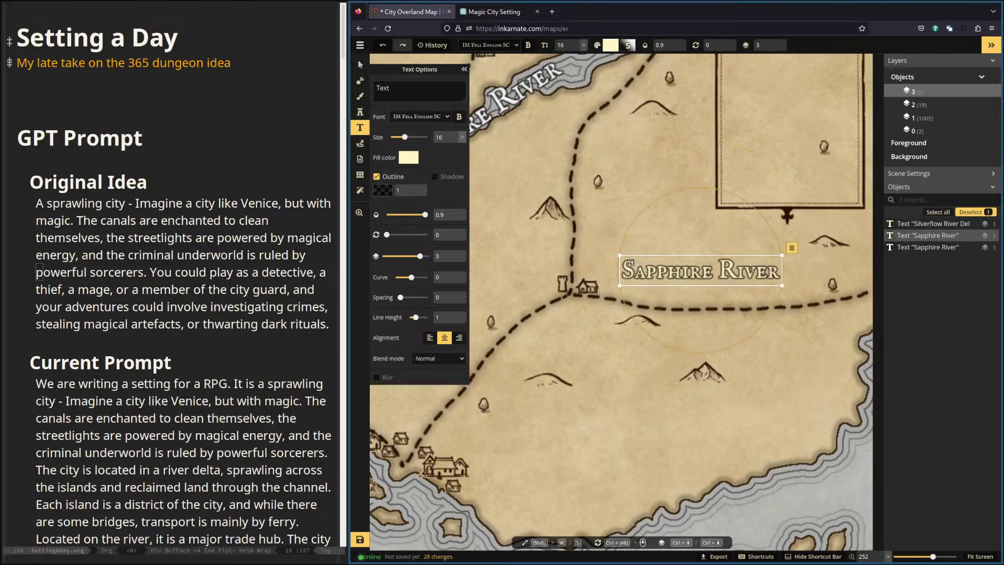
click(360, 65)
drag(665, 275, 648, 277)
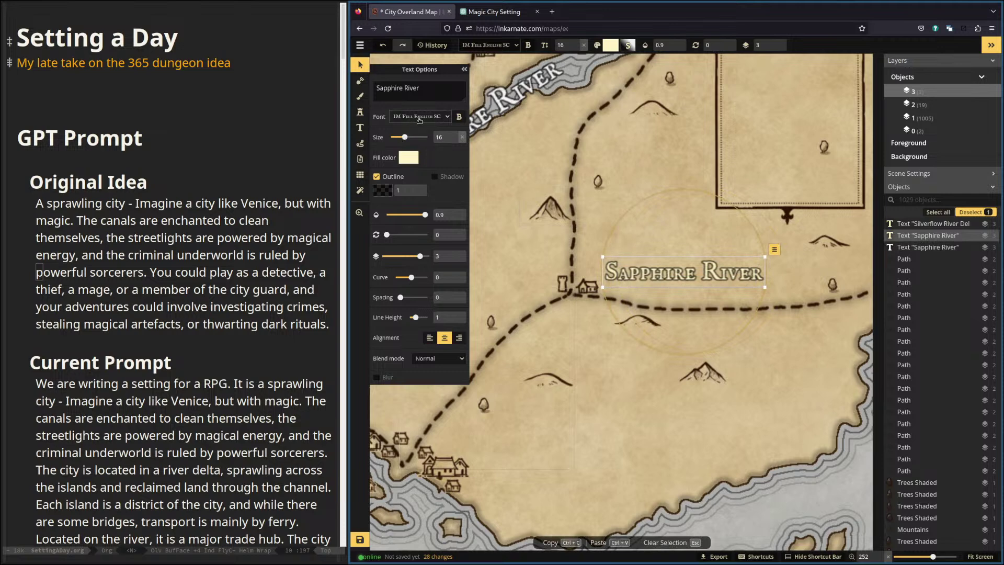
Try Amarante, Modern Antiqua, Seaweed Script, Finger Paint, Homemade Apple and UnifrakturCook as fonts for the new label.
click(420, 122)
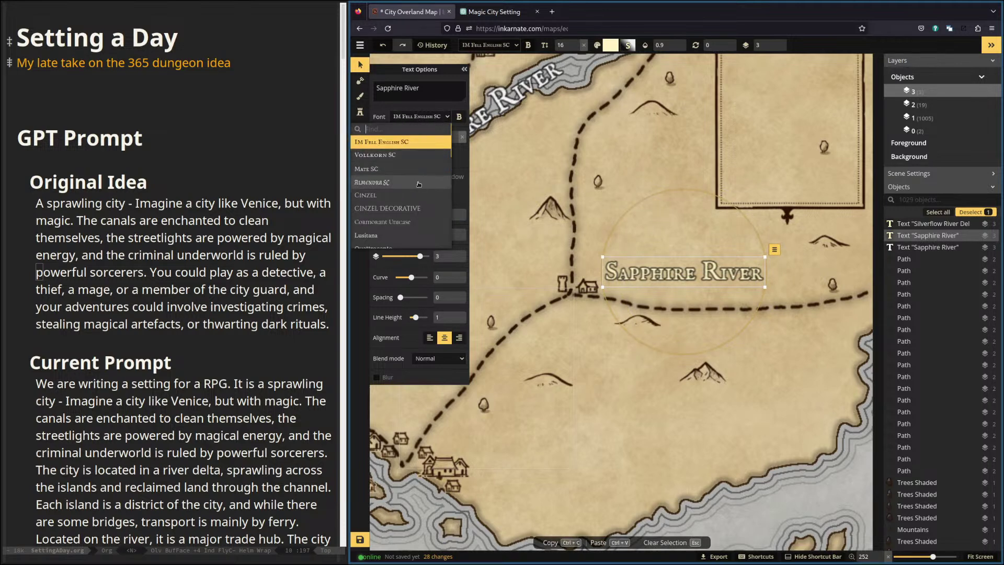
scroll(419, 185, down, 3)
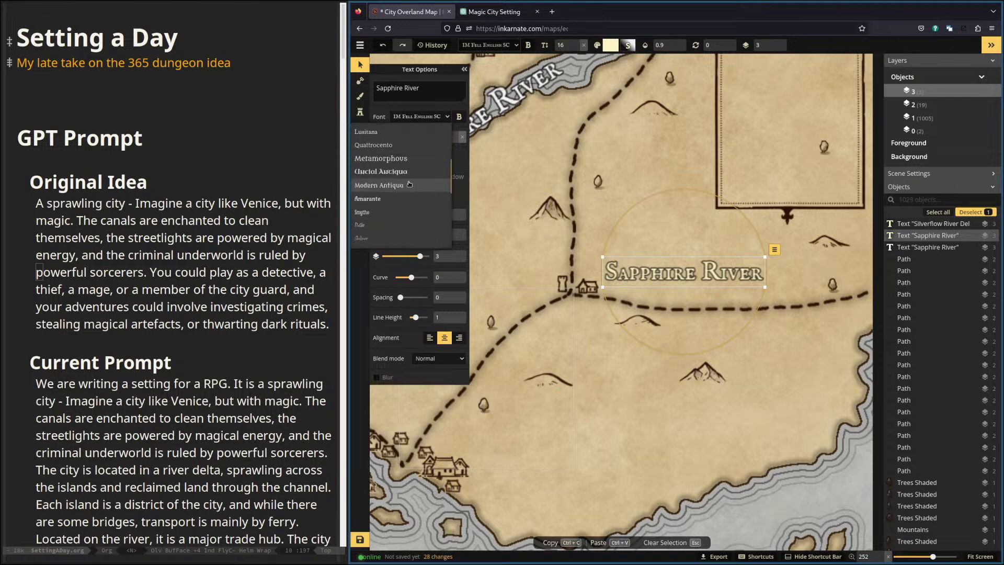
scroll(408, 183, down, 2)
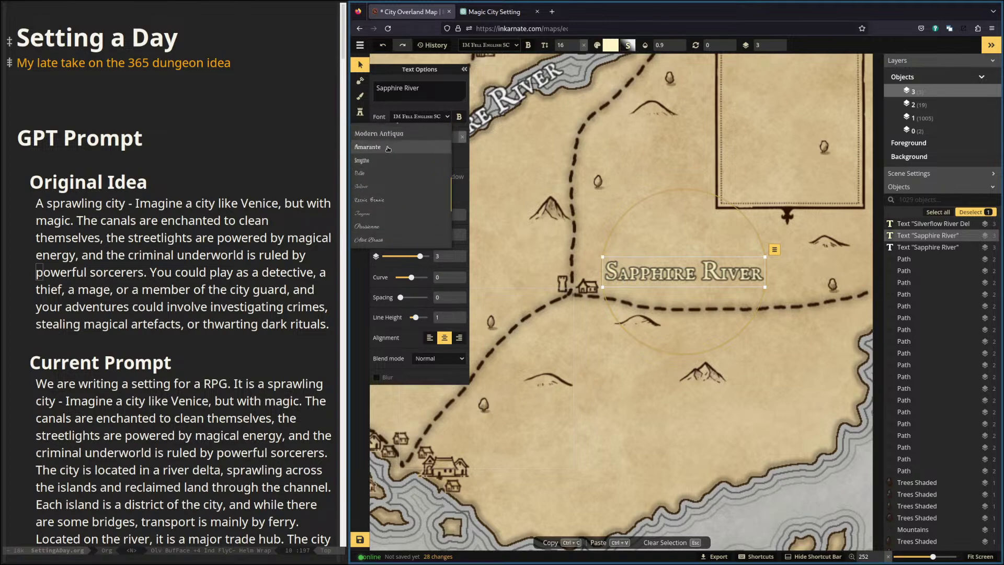
click(388, 149)
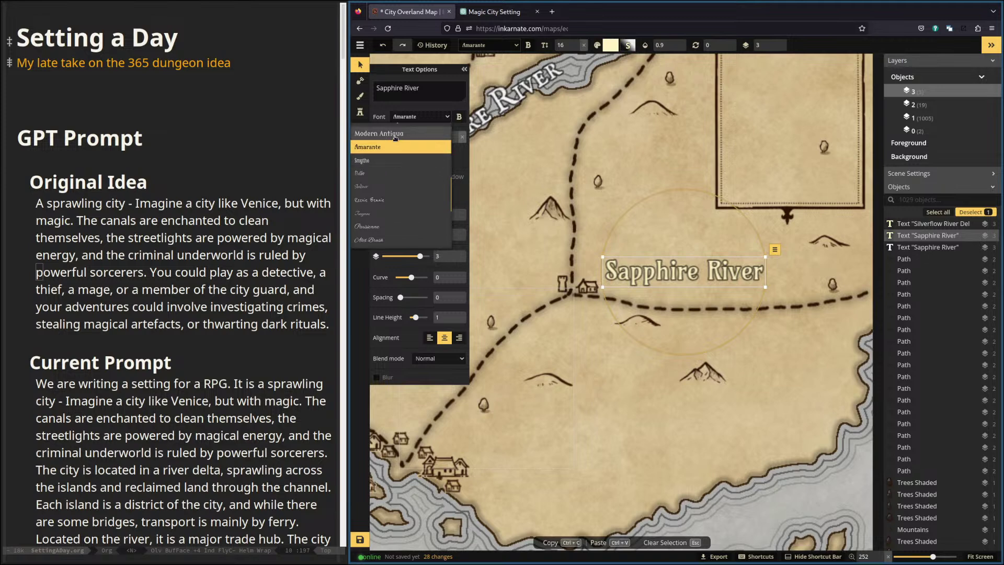
click(395, 135)
scroll(389, 178, down, 3)
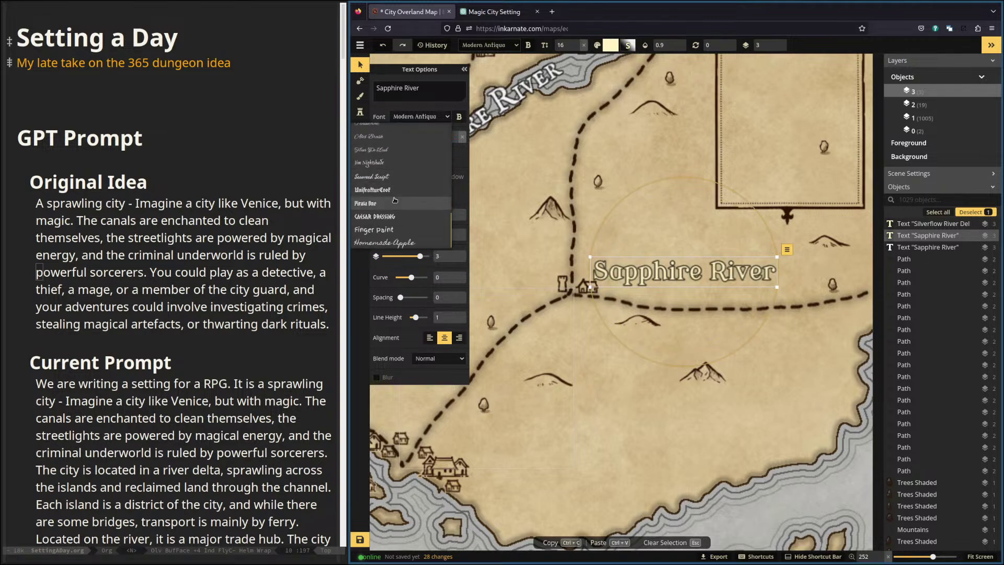
click(385, 178)
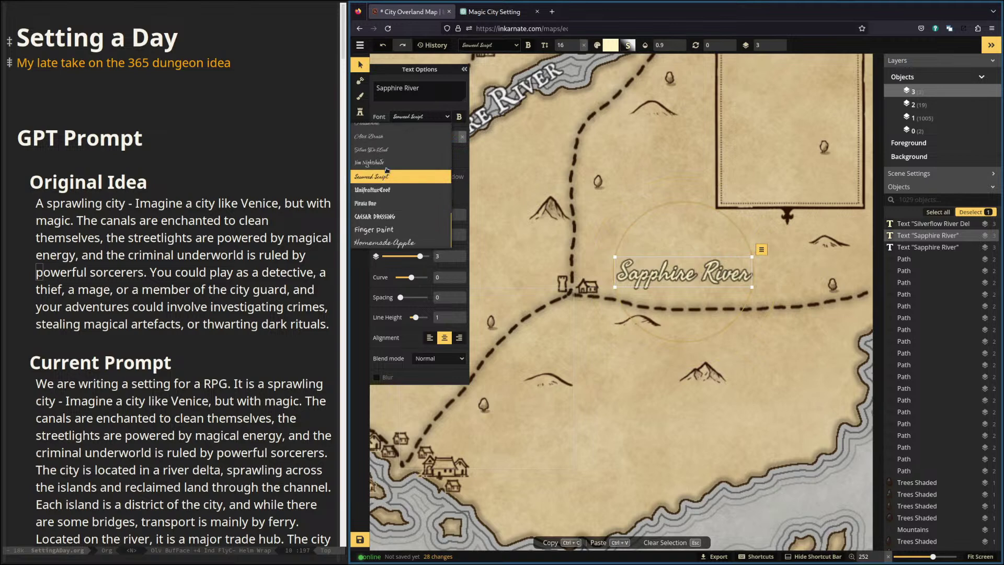
click(372, 149)
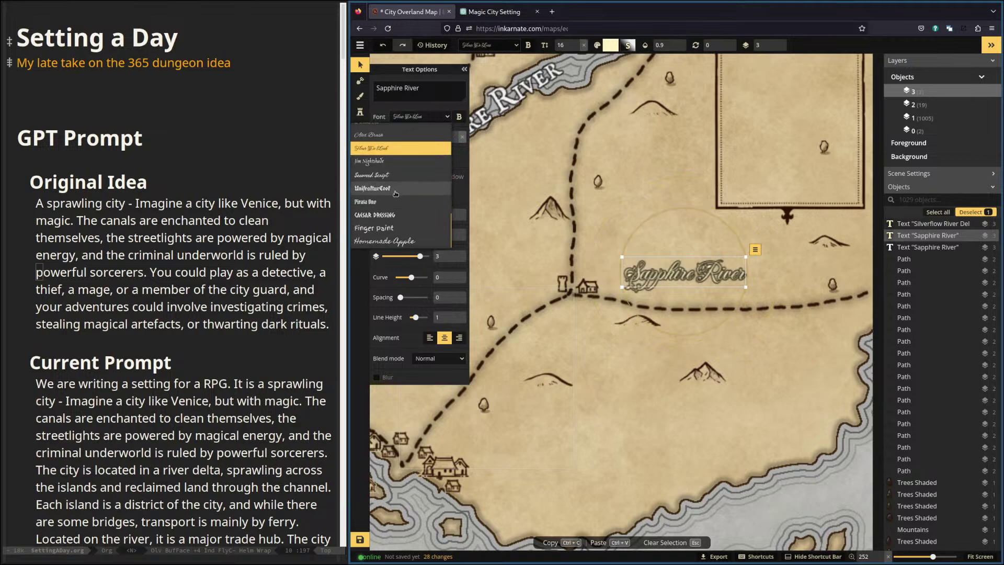
click(395, 229)
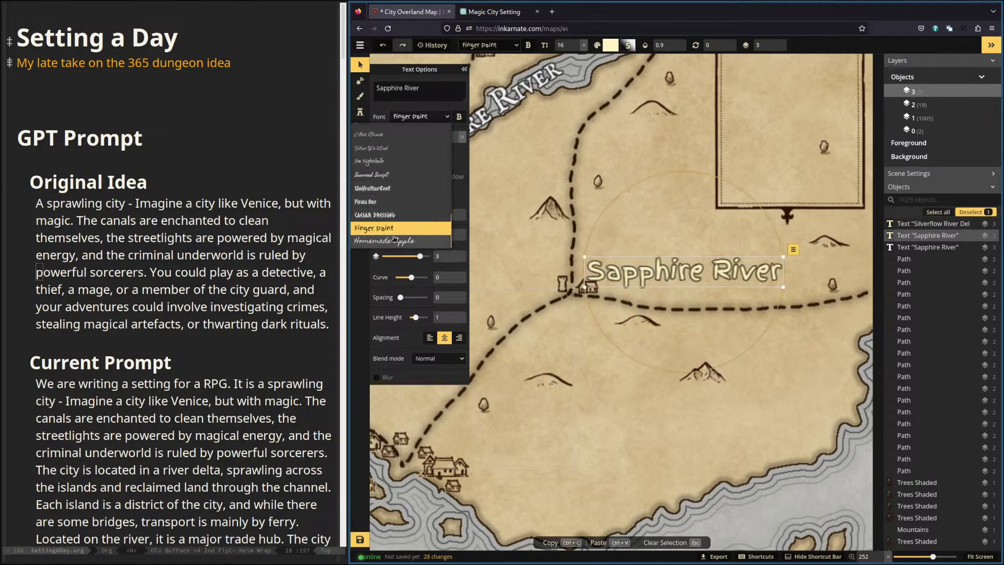
click(394, 241)
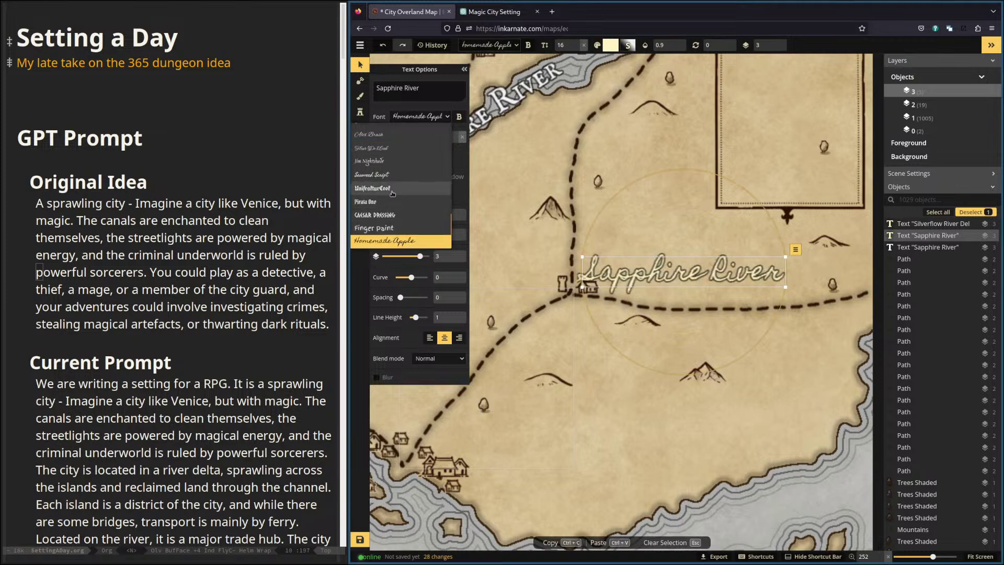
click(394, 188)
Compare Mate SC, Almendra SC, Cinzel Decorative, Quattrocento and Uncial Antiqua on the new label, and set its font to Amarante.
scroll(396, 181, up, 5)
scroll(395, 178, up, 4)
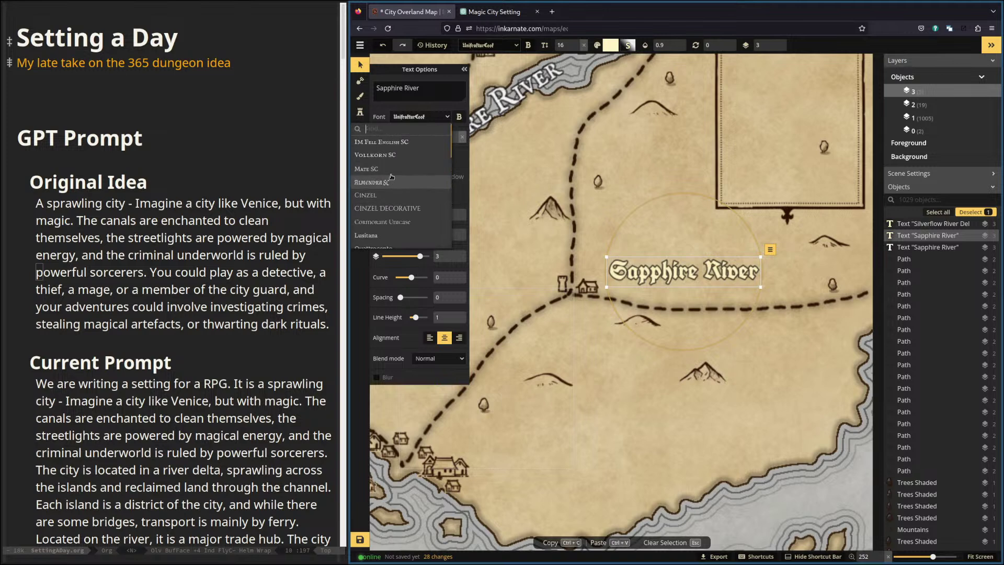
click(393, 168)
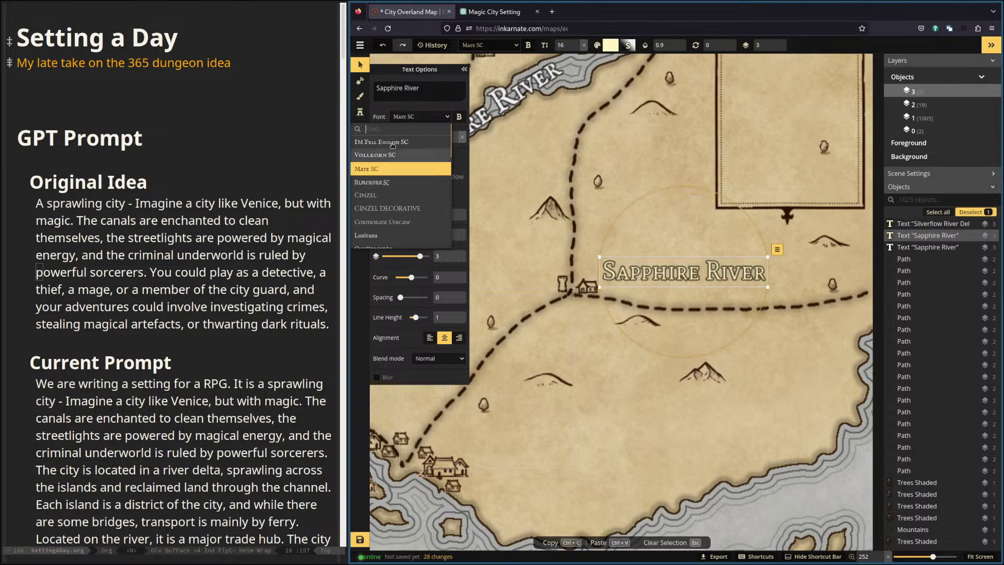
click(390, 181)
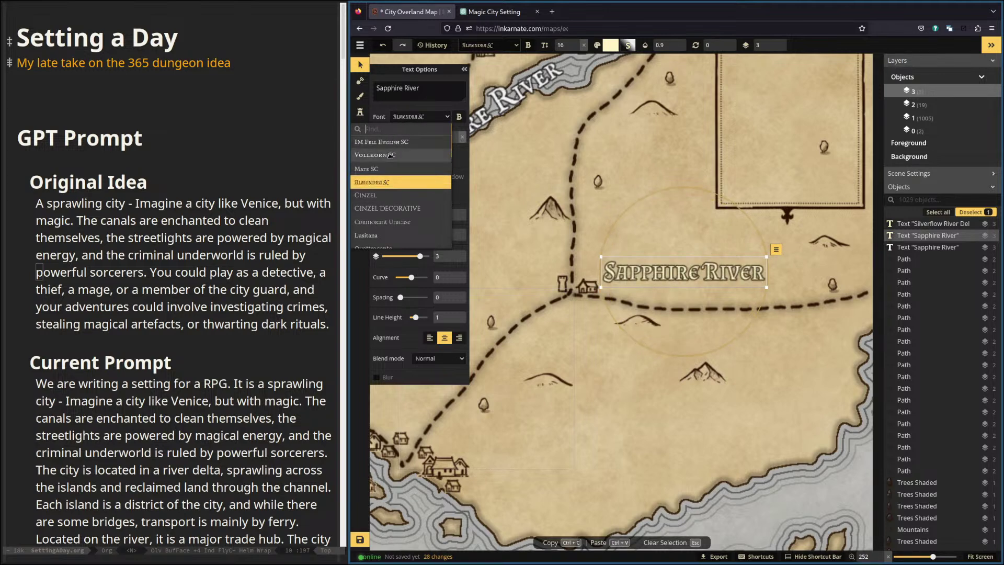
click(392, 208)
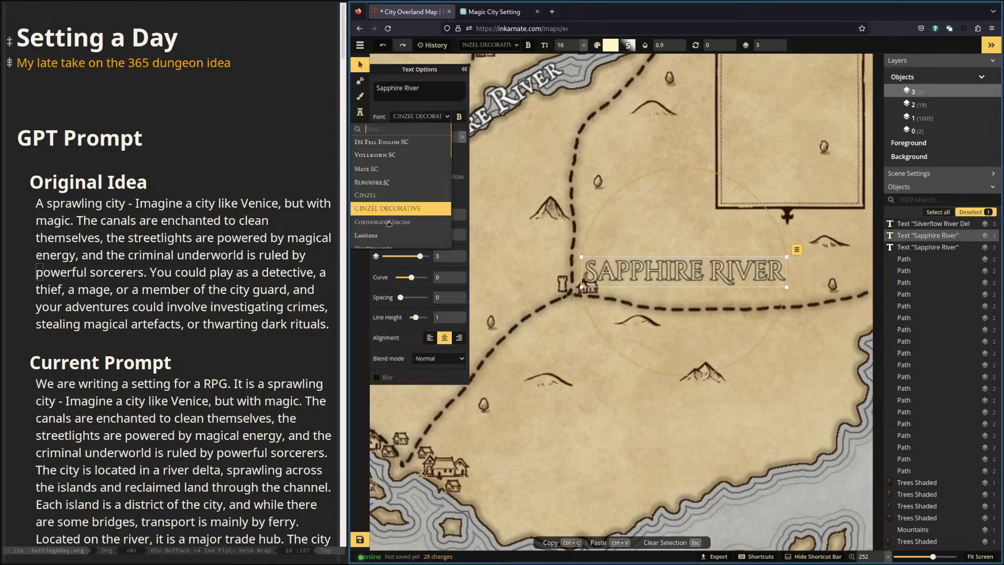
scroll(394, 198, down, 2)
click(397, 196)
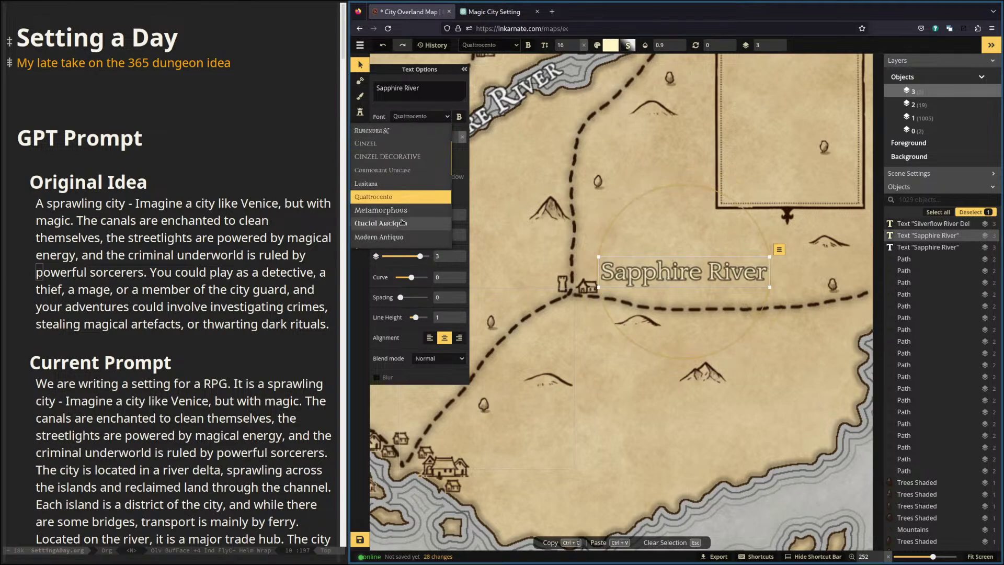
scroll(405, 219, down, 4)
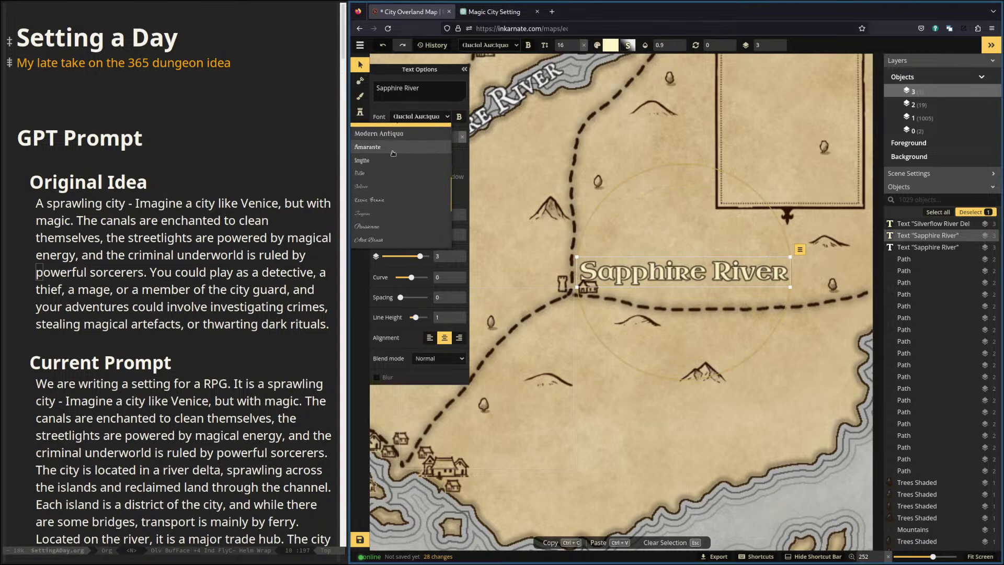
click(394, 146)
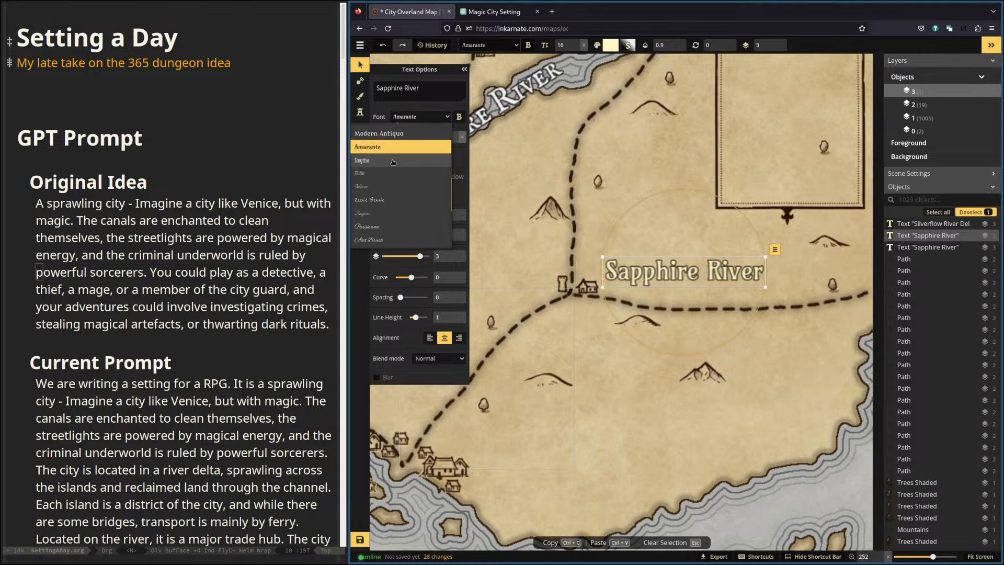
Try Amarante as the font for the Sapphire River label that runs along the river.
click(511, 98)
click(419, 117)
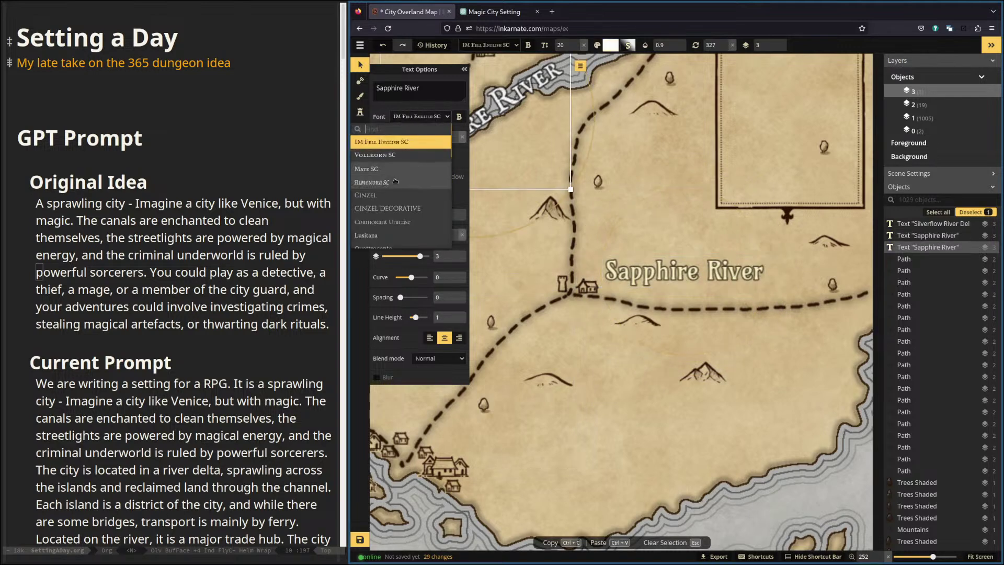
scroll(392, 188, down, 2)
click(393, 198)
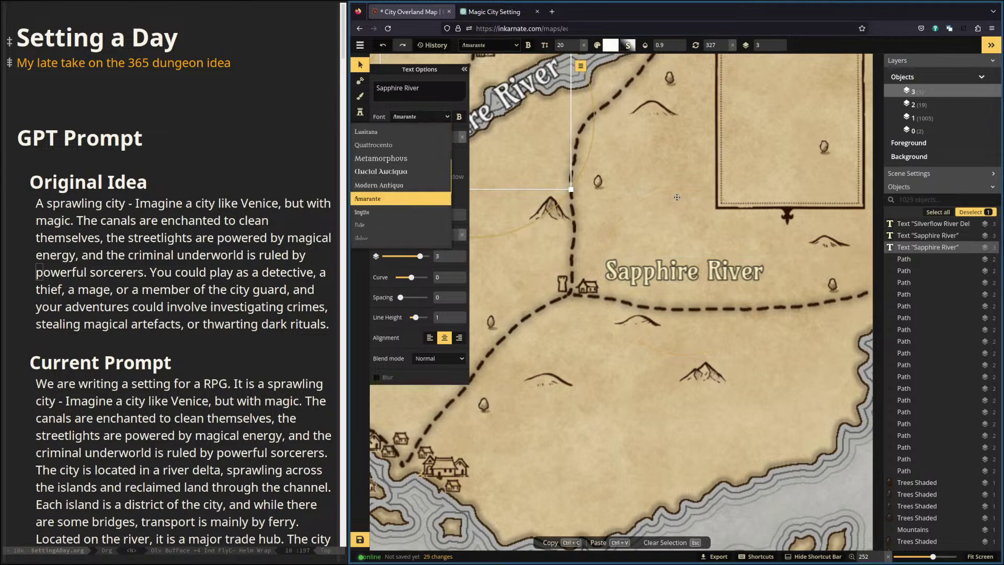
drag(516, 225, 667, 256)
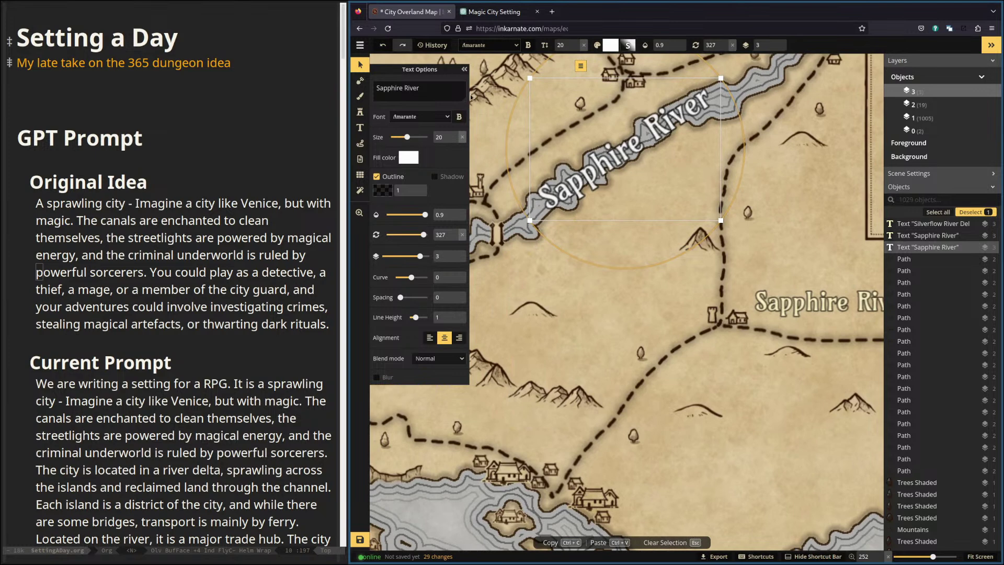
Restore the font of the Sapphire River label along the river to IM Fell English SC.
click(433, 117)
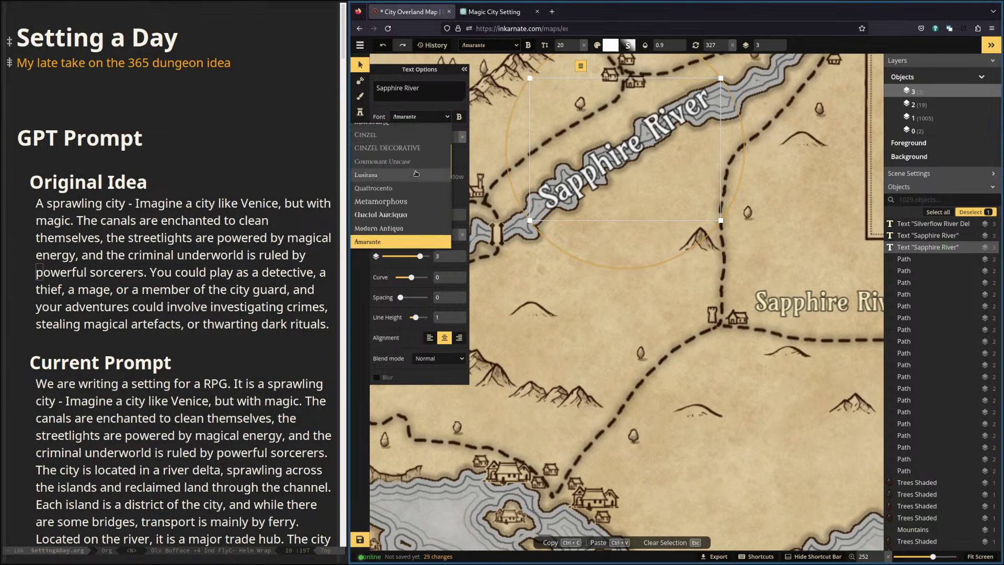
scroll(384, 186, up, 2)
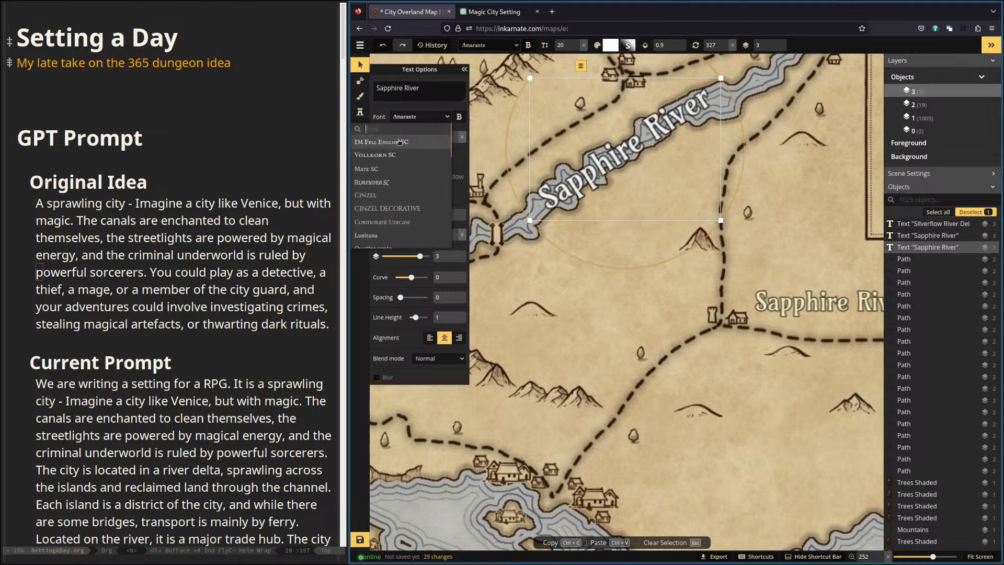
click(381, 142)
click(568, 226)
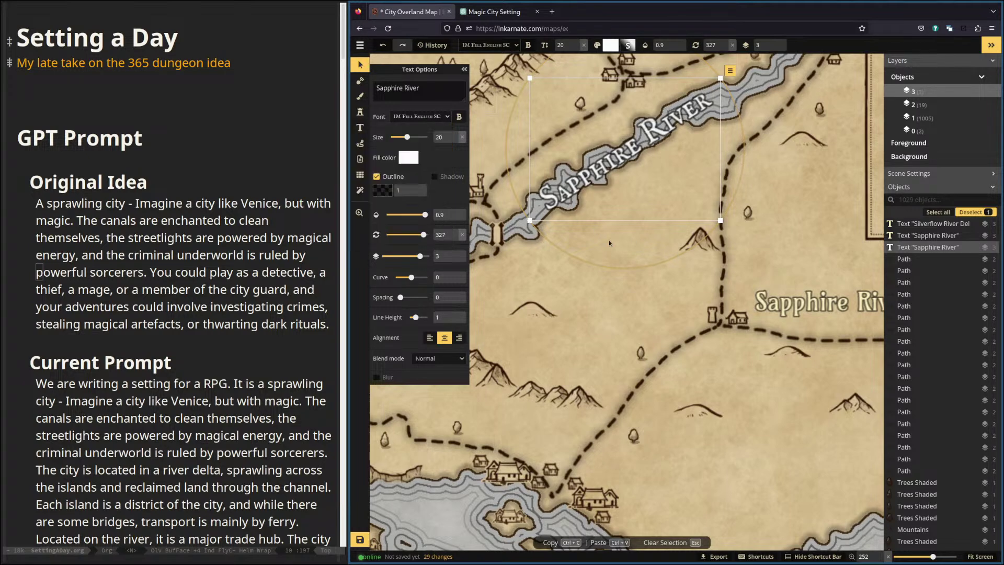
Set the font of the Sapphire River label beside the crossroads hamlet to IM Fell English SC.
click(772, 309)
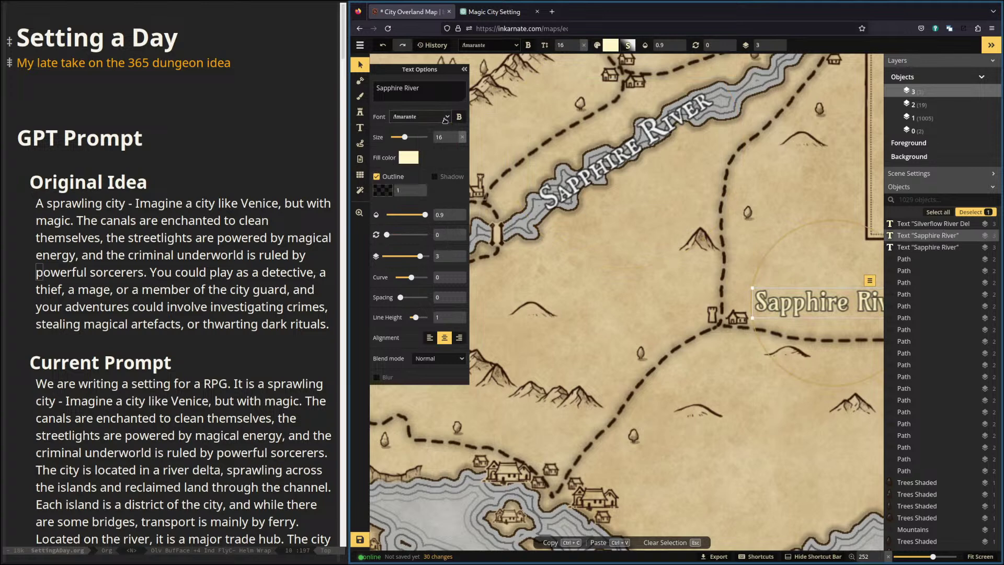
click(419, 116)
scroll(415, 157, up, 2)
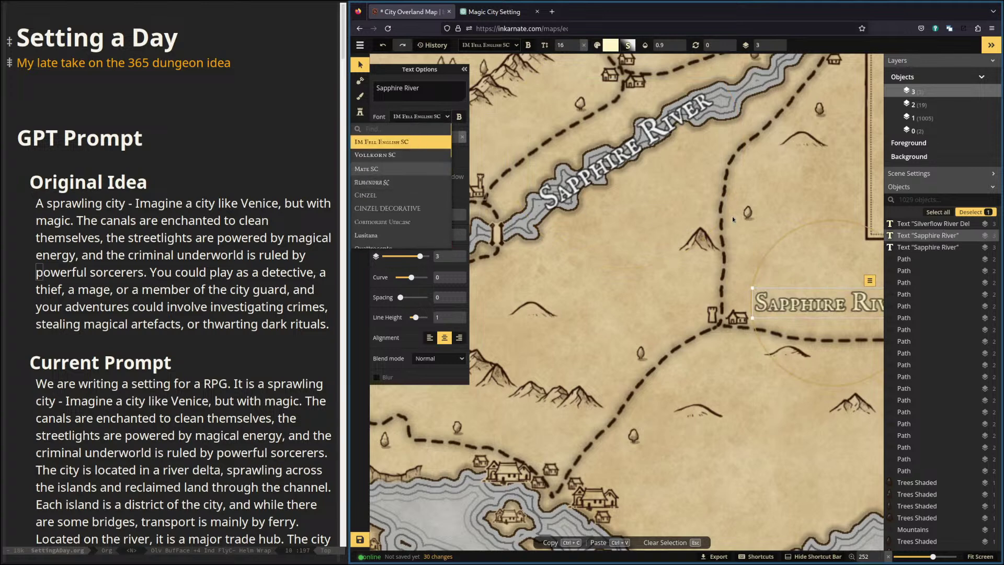
click(416, 140)
drag(634, 290, 507, 256)
Look over the delta, islands, western coast and mountains for settlements that need names.
scroll(636, 287, down, 5)
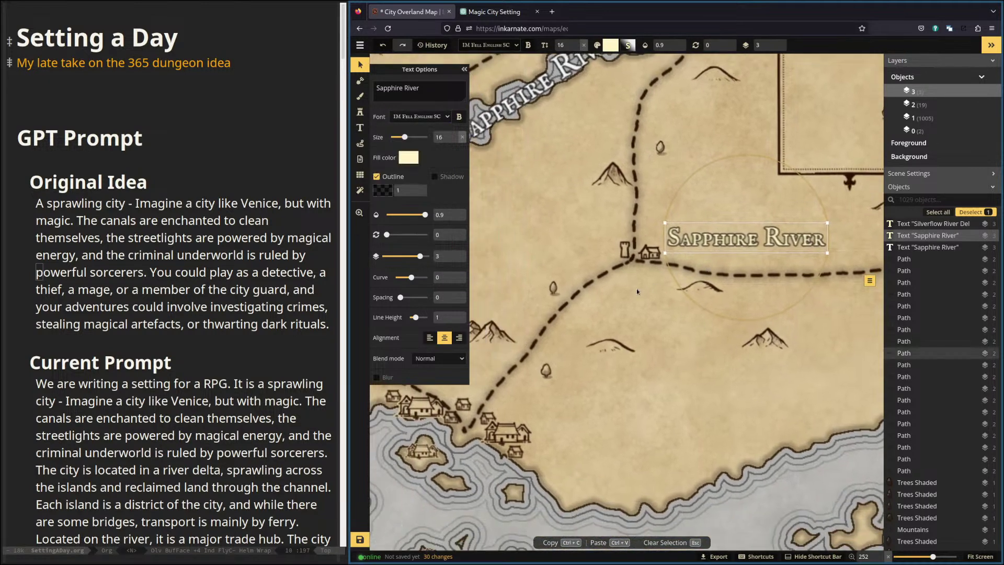
scroll(732, 369, down, 3)
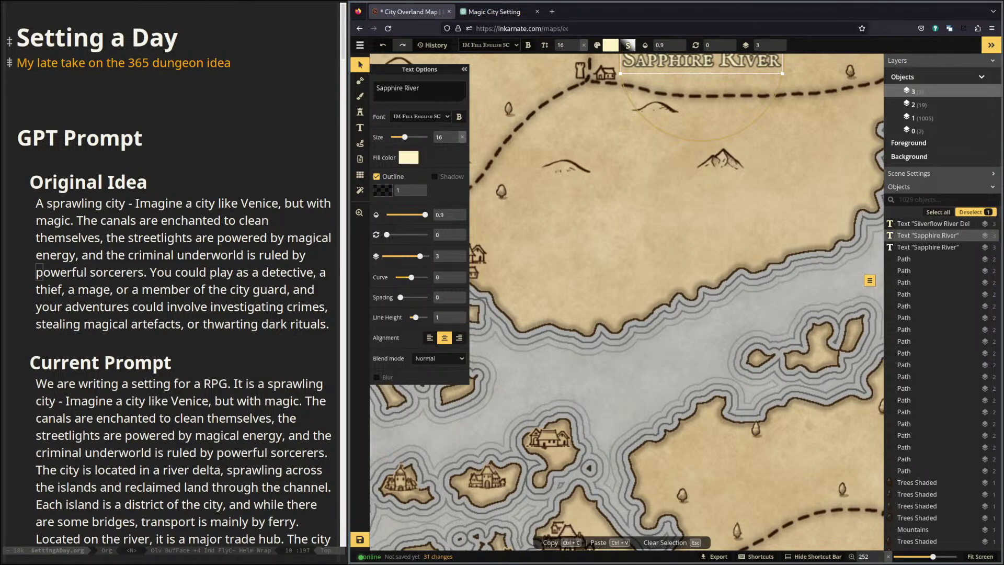
scroll(759, 411, up, 5)
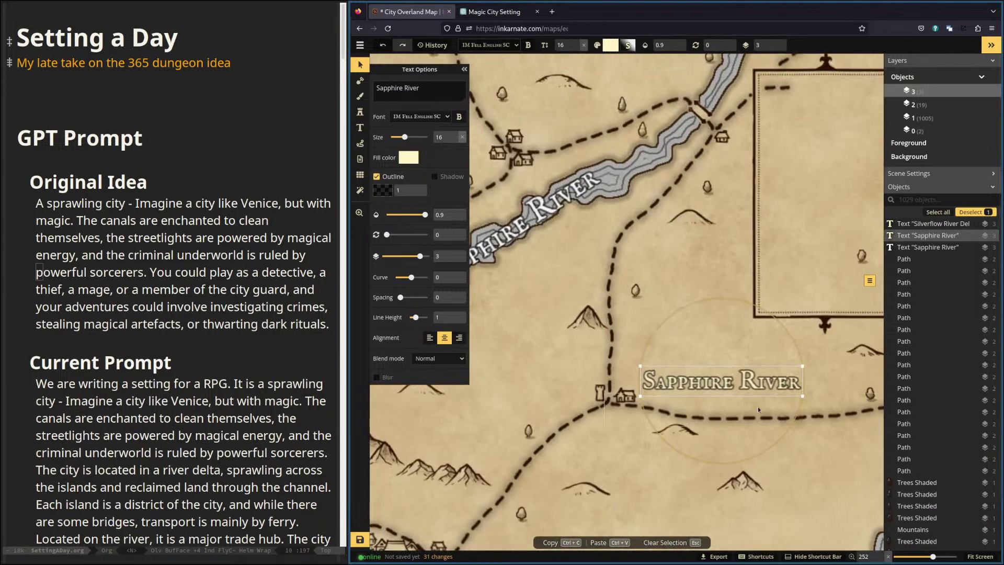
scroll(759, 411, up, 3)
scroll(772, 198, down, 6)
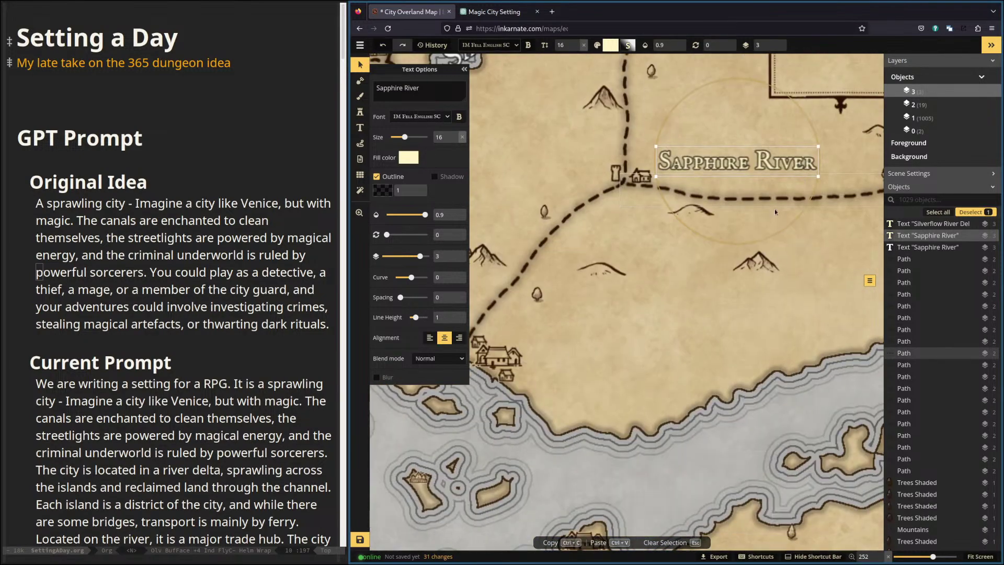
scroll(772, 198, down, 8)
scroll(590, 306, up, 8)
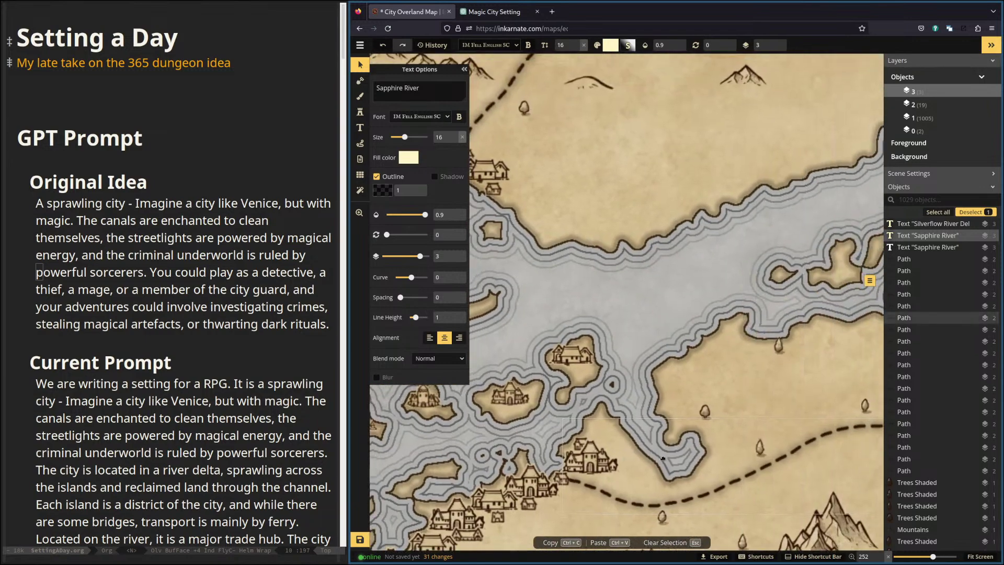
scroll(651, 453, down, 5)
scroll(735, 386, left, 5)
scroll(735, 386, up, 2)
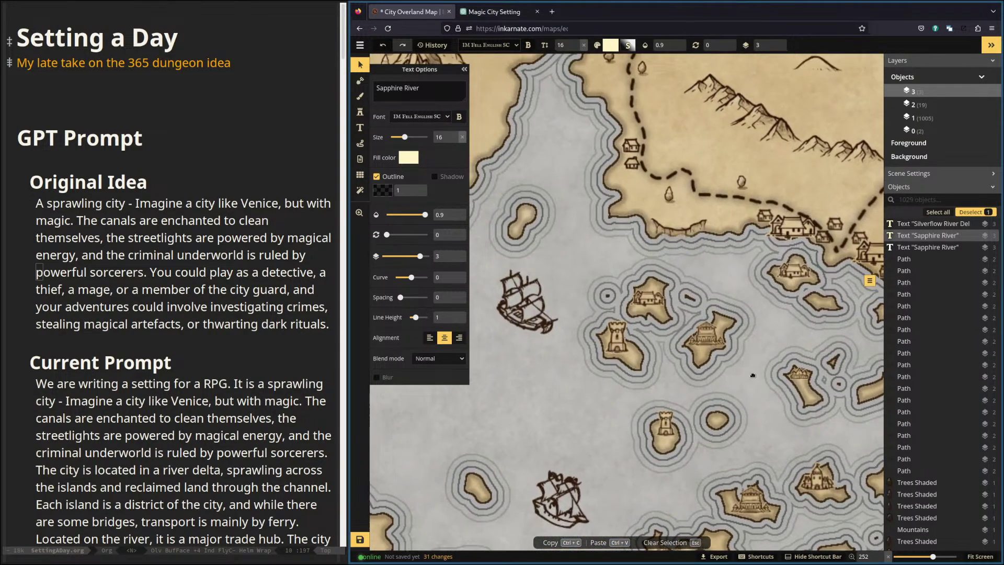
scroll(661, 375, up, 5)
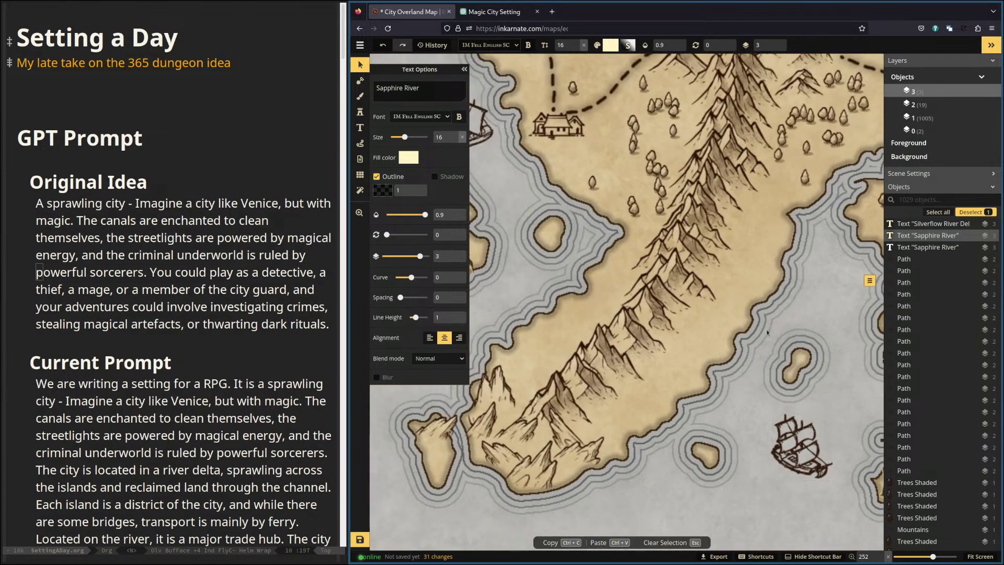
scroll(680, 386, right, 3)
scroll(712, 398, up, 5)
scroll(712, 397, left, 5)
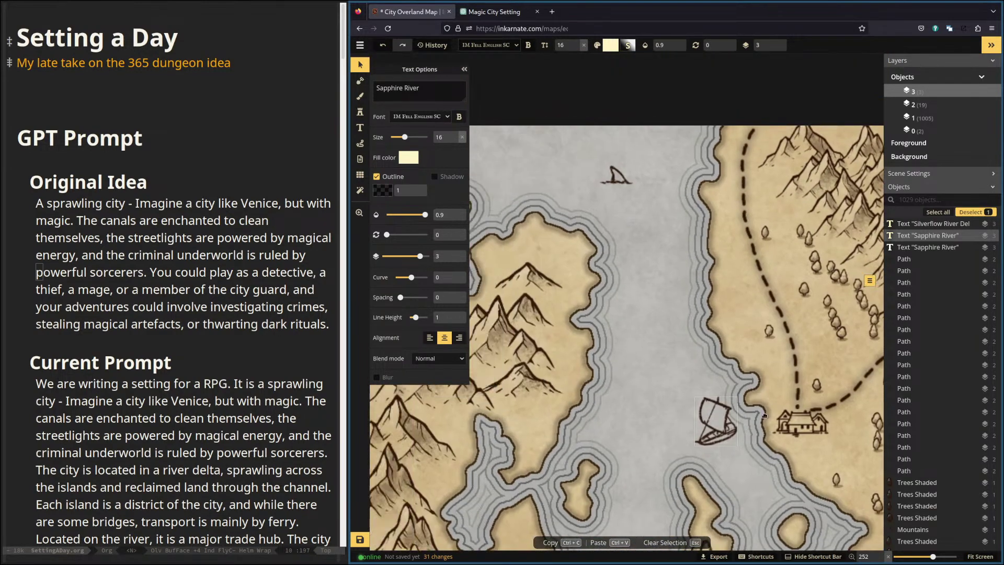
scroll(765, 317, right, 3)
scroll(765, 318, down, 5)
scroll(660, 387, right, 5)
scroll(660, 387, right, 10)
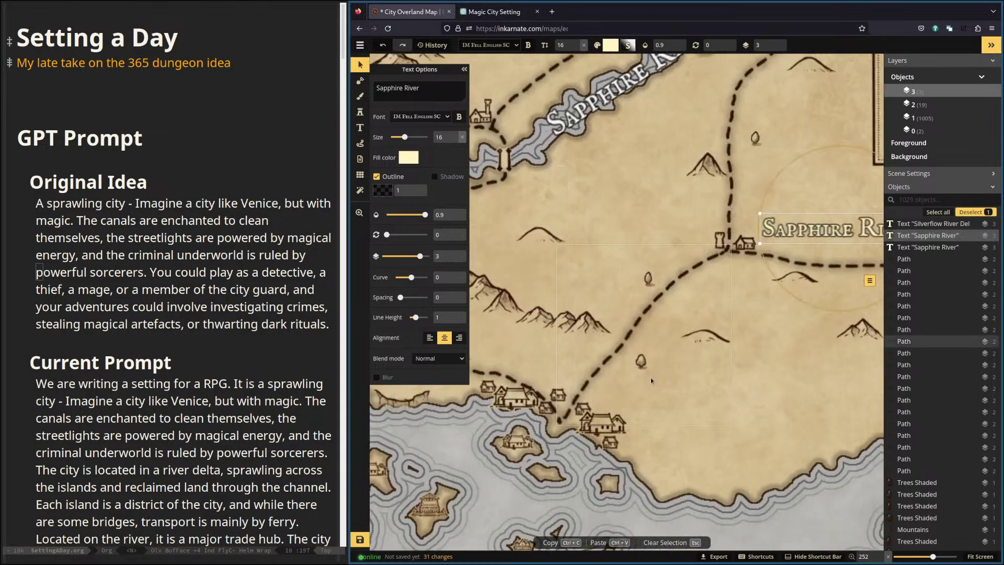
scroll(607, 392, up, 2)
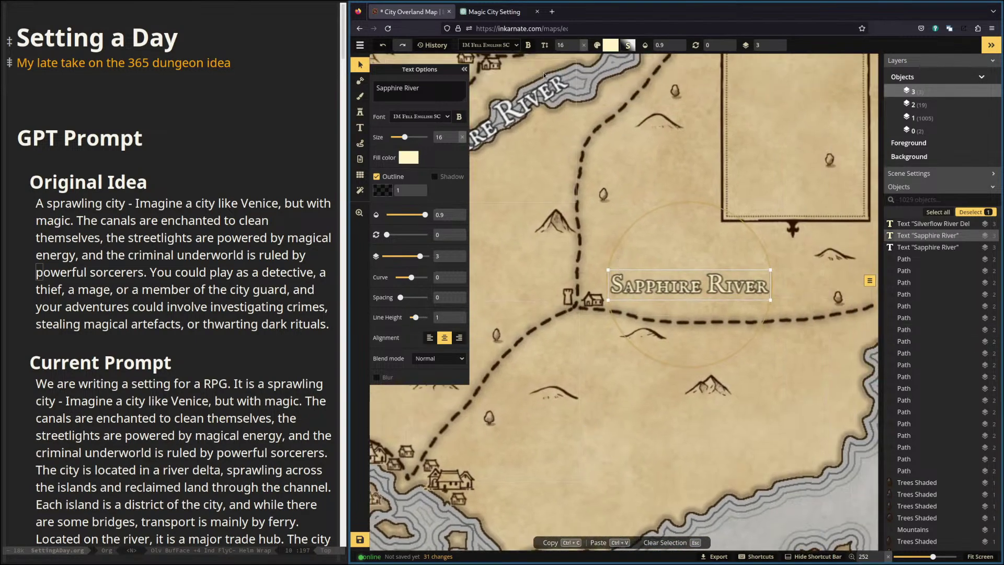
Switch to the ChatGPT conversation and ask "Can I have 20 names for small settlements around the Silverflow river".
click(491, 11)
click(619, 495)
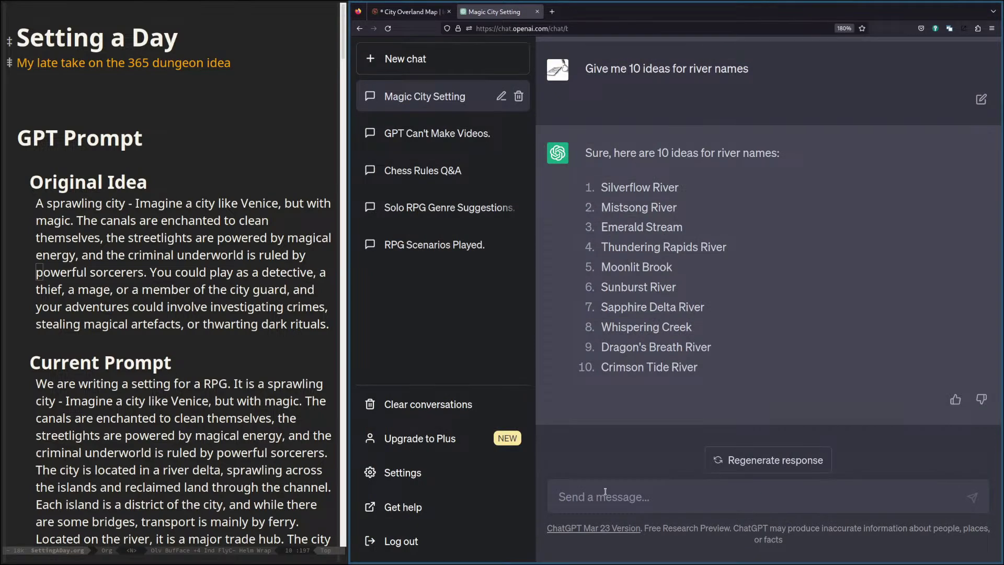
text(Can I have 10 names)
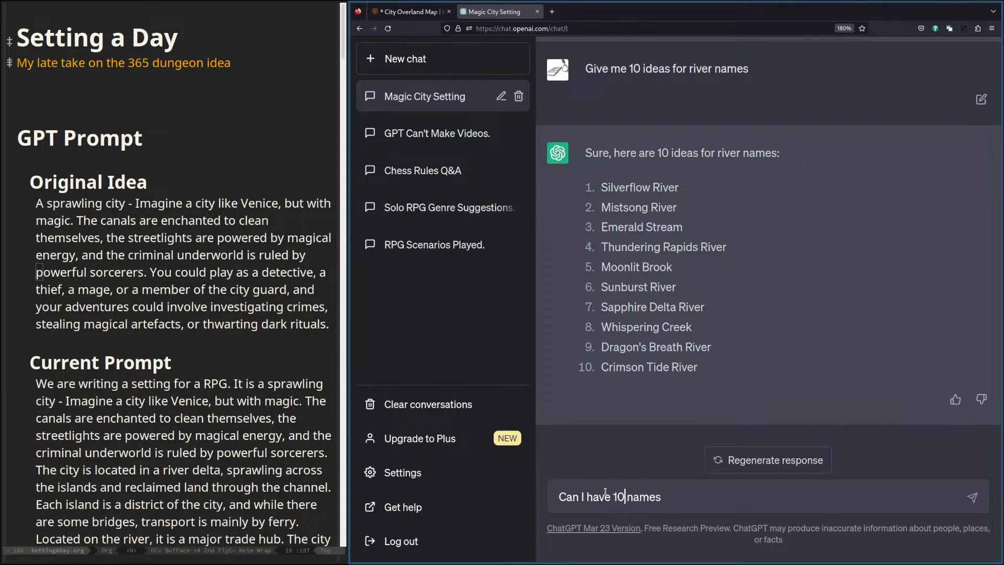
key(BackSpace)
text(2)
key(End)
text(for sm)
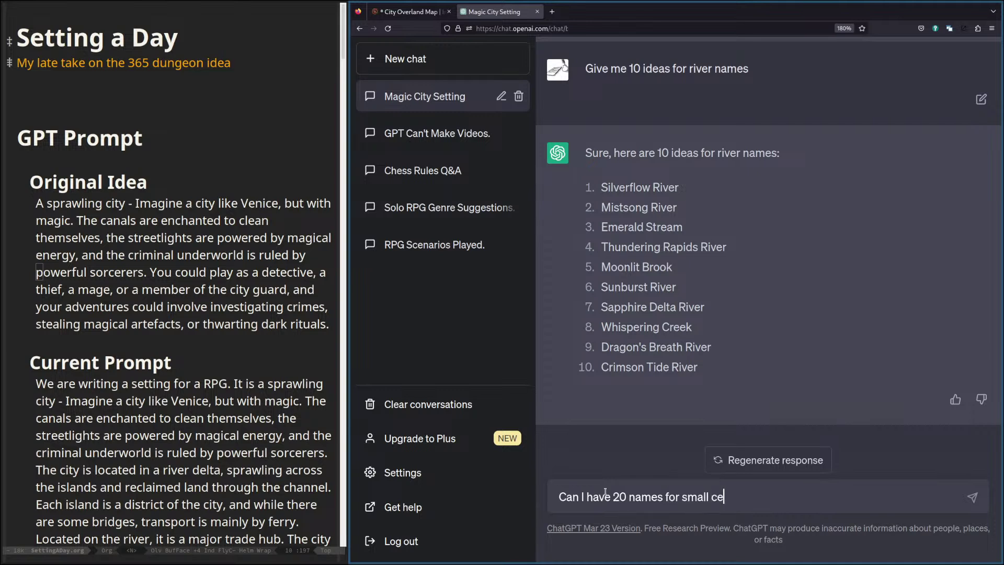
text(all settlements around the)
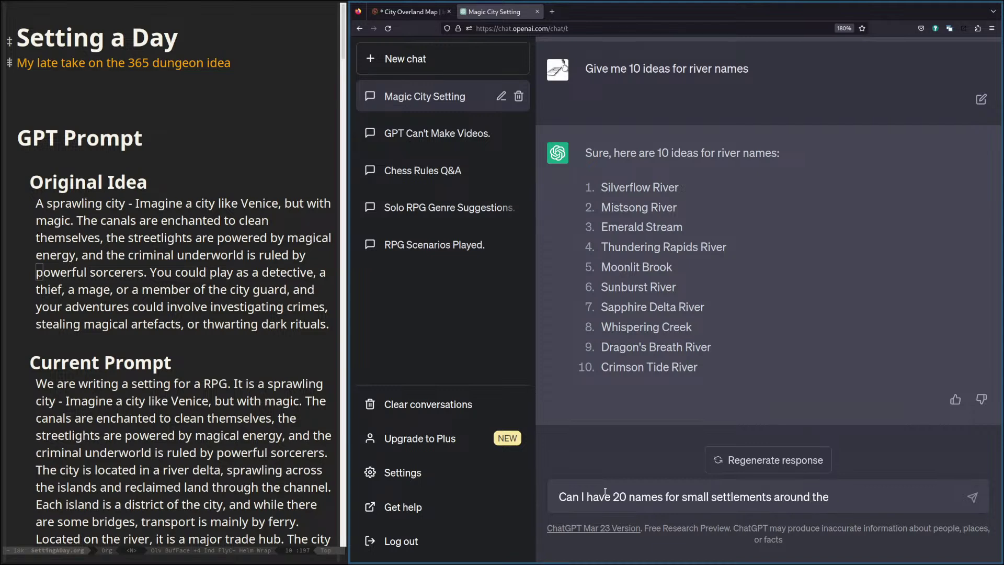
text( Silverflow river)
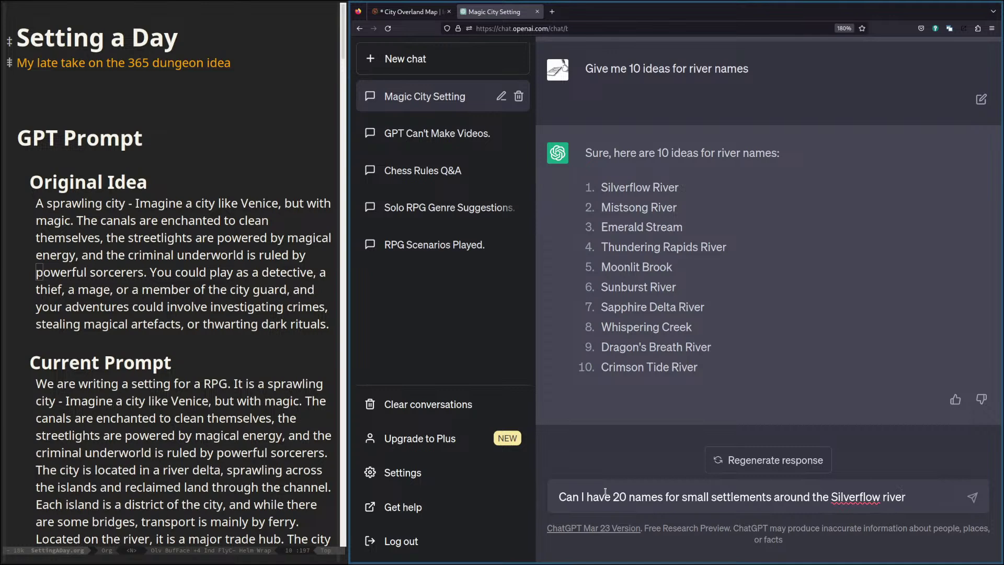
key(Return)
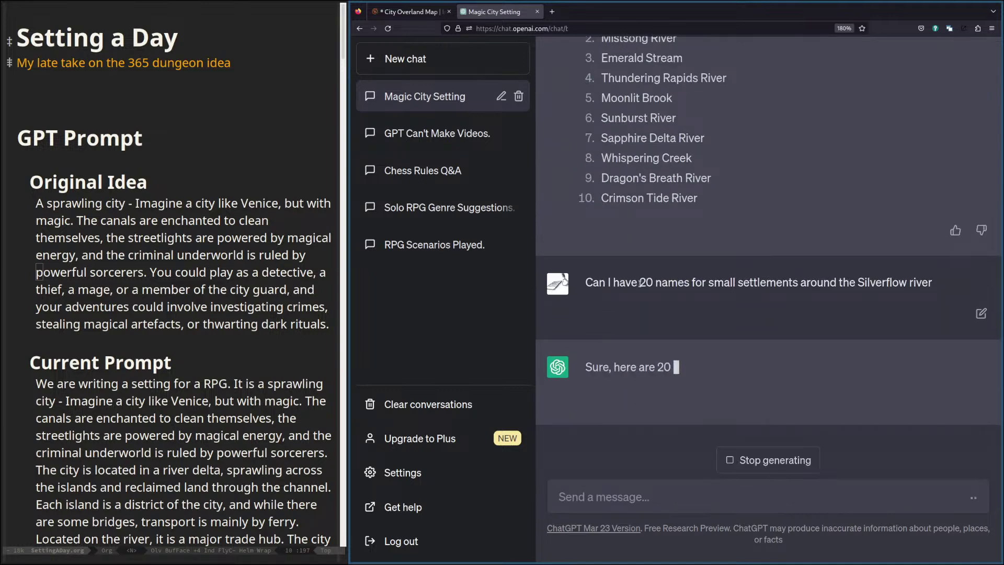
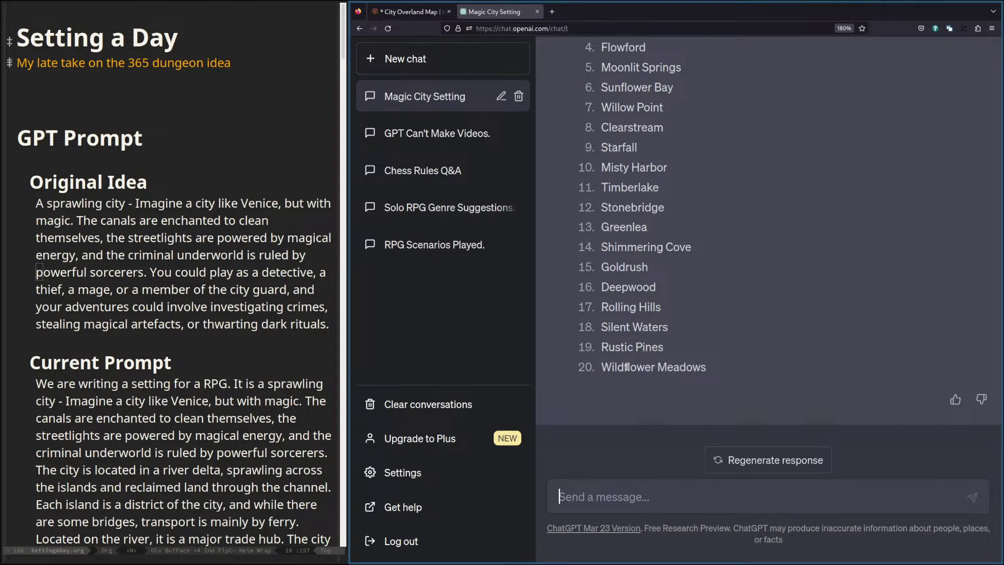
Read through the suggested settlement names, highlight Flowford, and switch back to the Inkarnate map.
scroll(630, 323, up, 3)
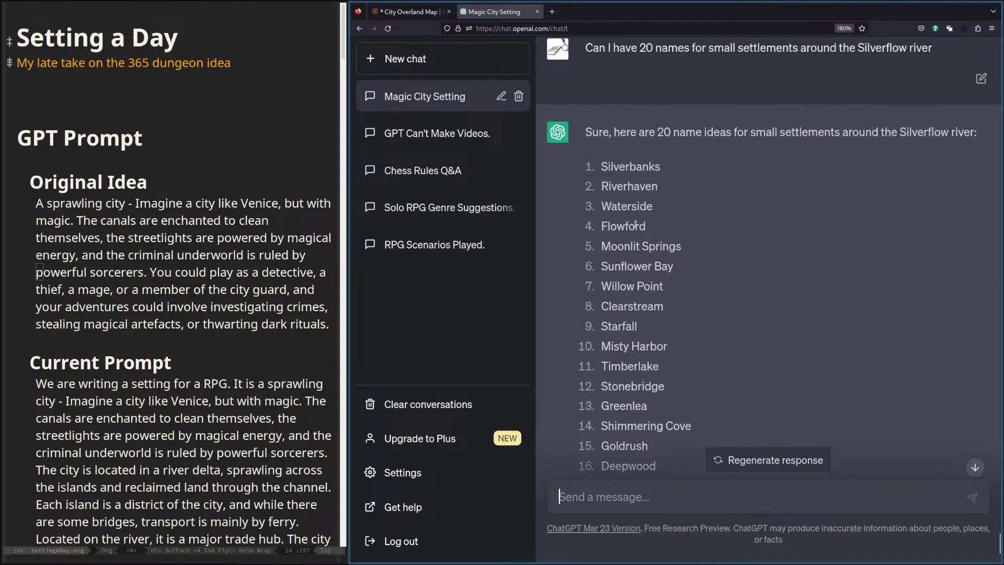
drag(643, 223, 608, 220)
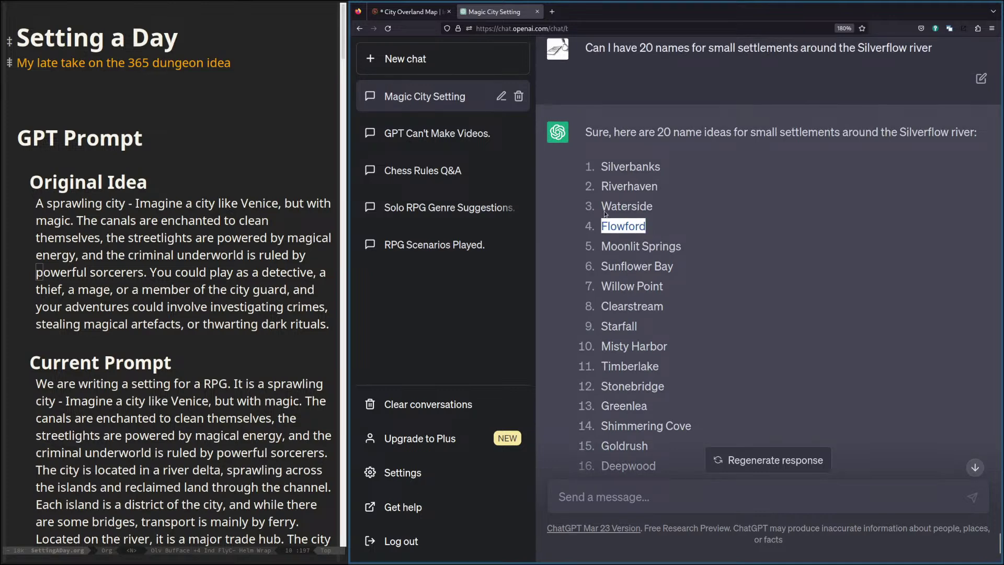
click(411, 11)
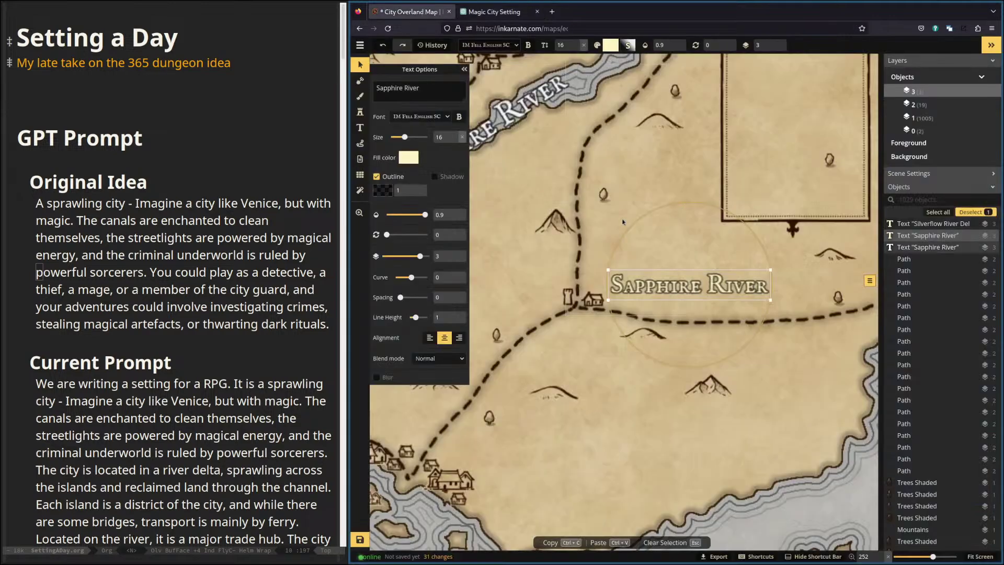
Place a new text label just below the bridge at the Sapphire River's western end and set its size to 10.
drag(612, 213, 735, 129)
drag(608, 187, 701, 324)
drag(732, 220, 680, 298)
drag(769, 193, 691, 240)
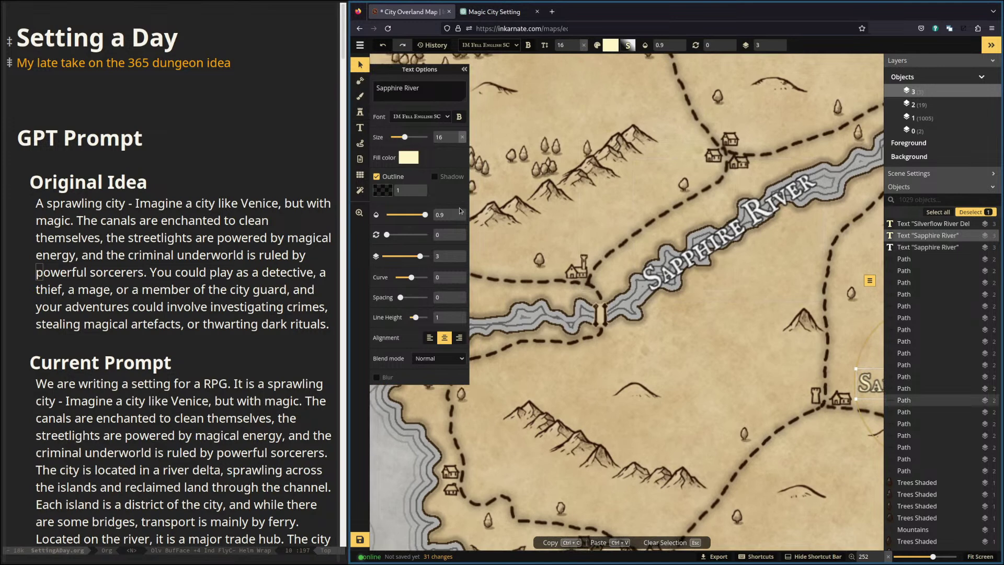
click(360, 127)
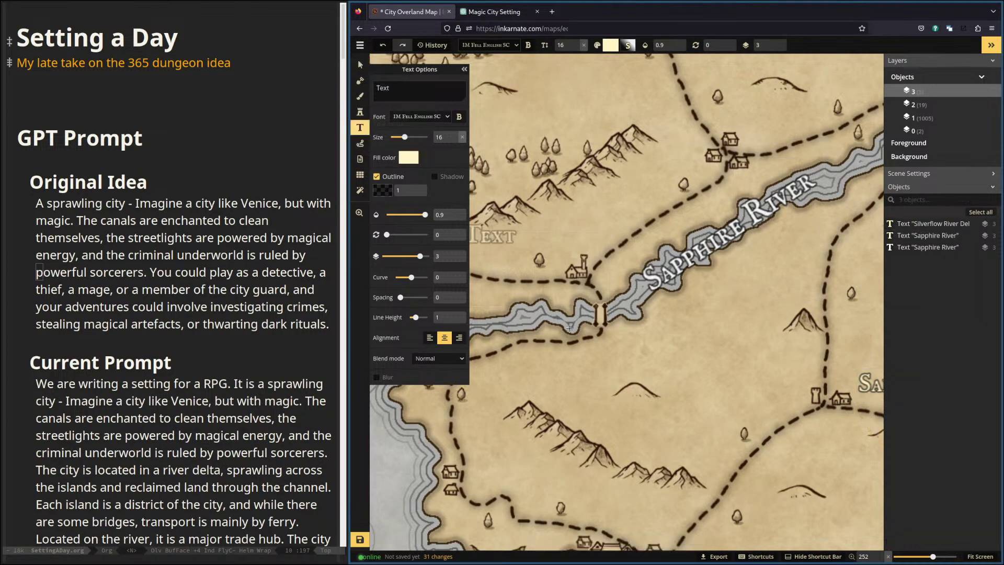
click(637, 348)
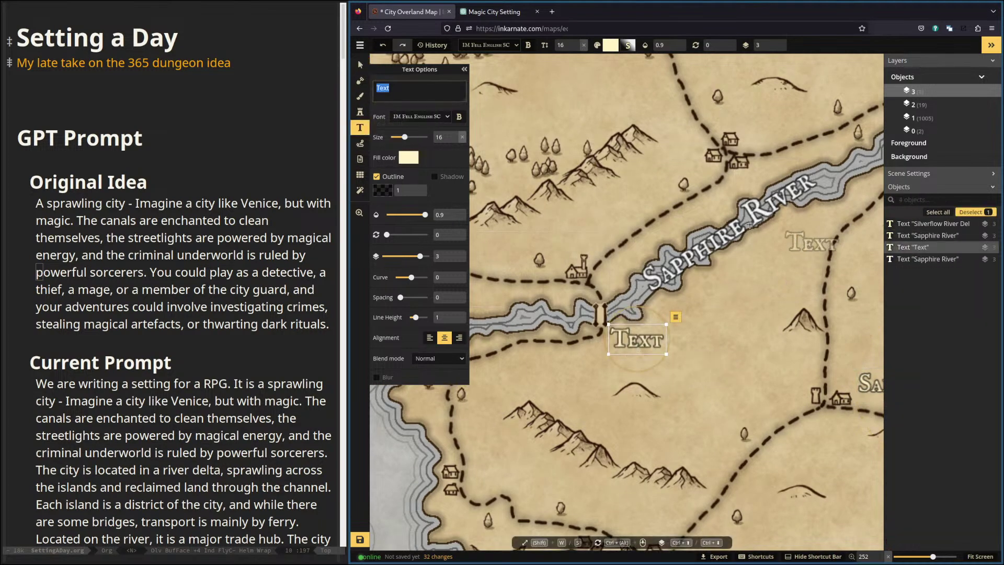
double_click(438, 137)
text(10)
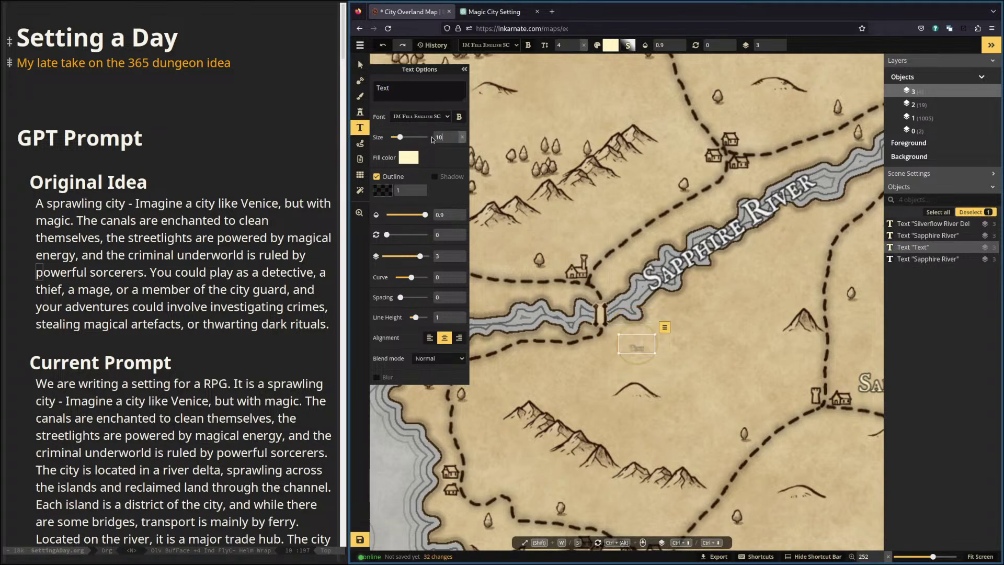
Change the new label's text to Flowford and move it just above the towered settlement north of the bridge.
click(428, 99)
text(Flowfow)
key(BackSpace)
text(rd)
click(361, 63)
drag(651, 342, 553, 243)
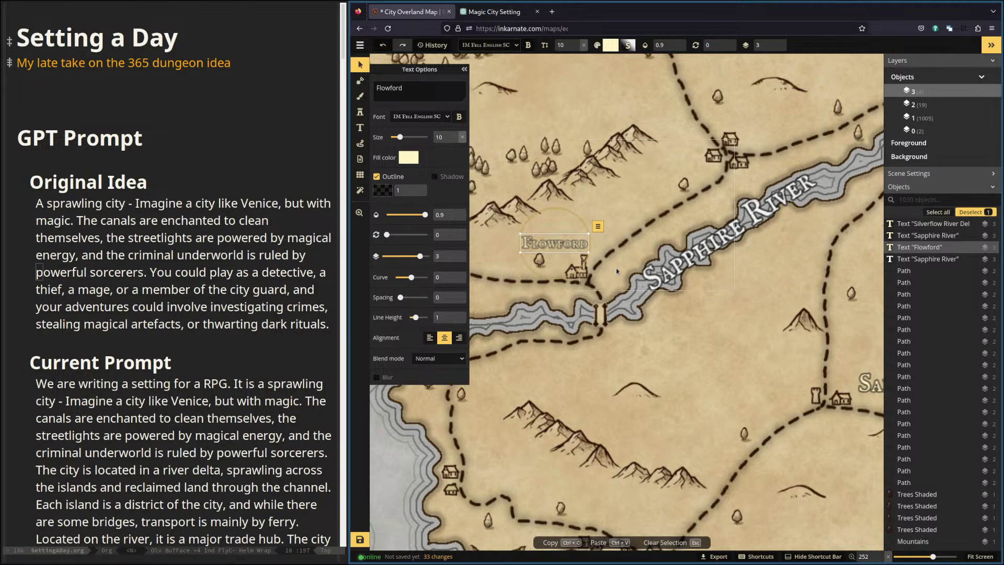
Duplicate the Flowford label on the land just southeast of the bridge and change the copy's text to Flowford Bridge.
scroll(617, 312, right, 2)
scroll(617, 313, down, 1)
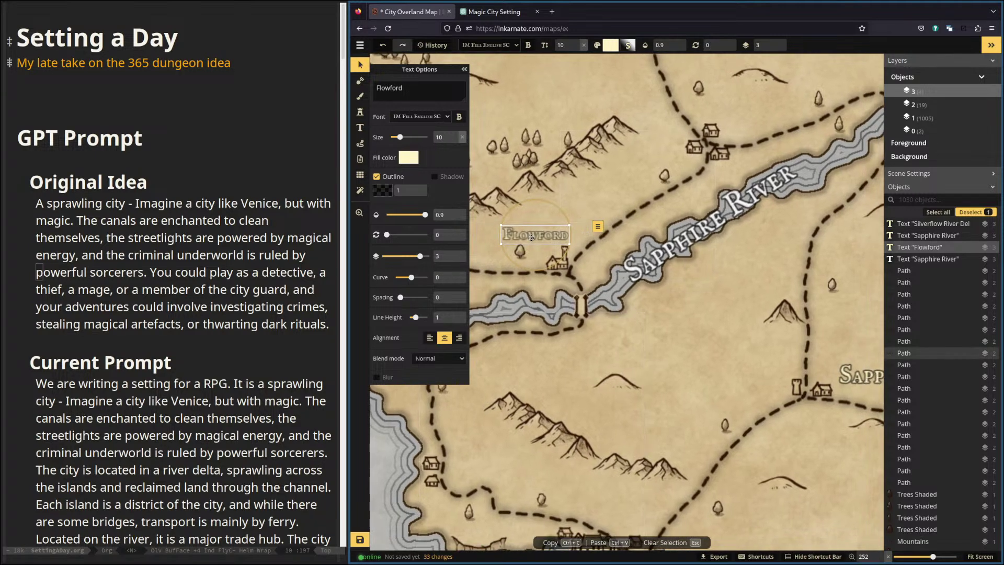
key(ctrl+c)
key(ctrl+v)
click(443, 90)
text(Bridge)
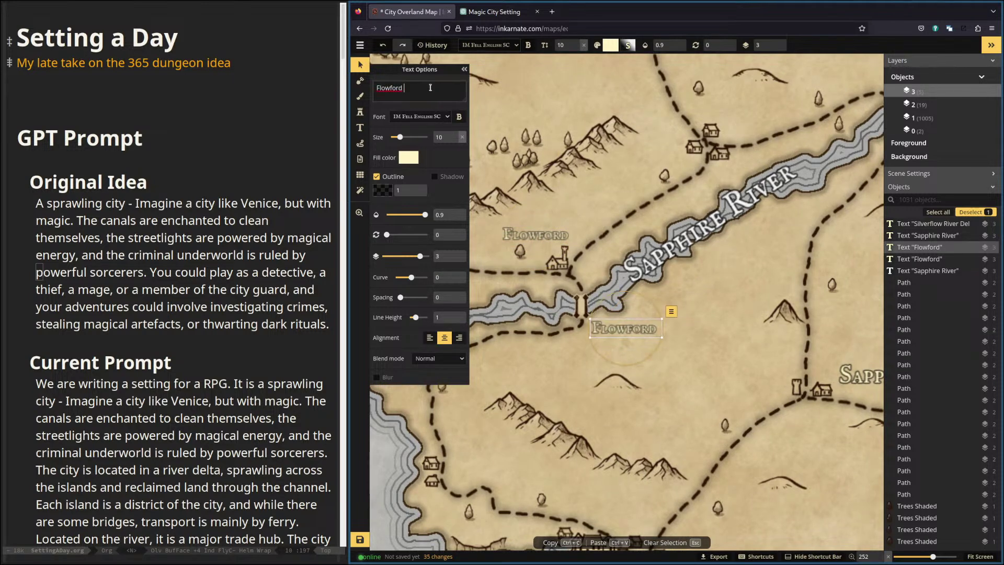
Nudge the Flowford Bridge label slightly east on the land southeast of the bridge and deselect it.
drag(625, 328, 651, 326)
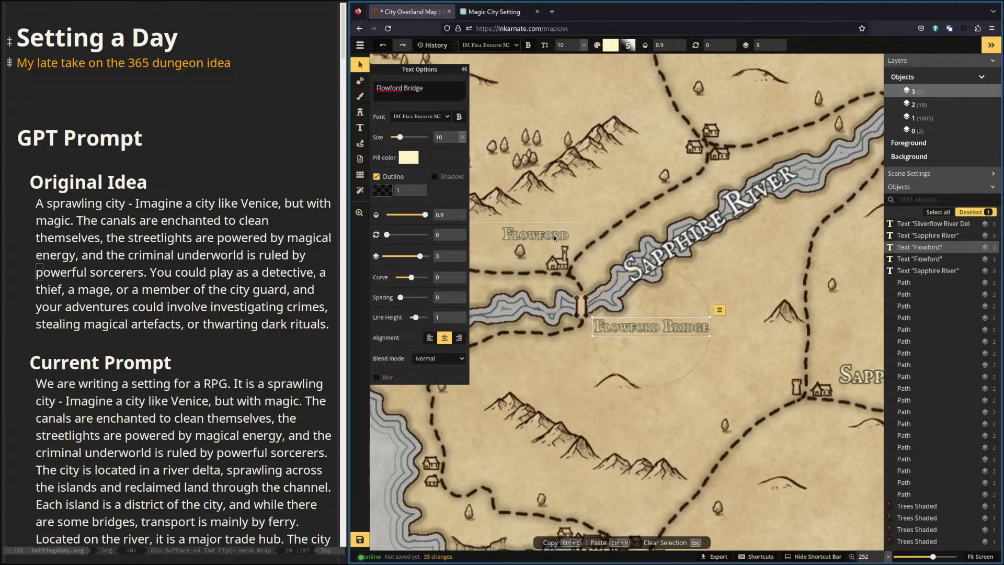
key(Escape)
Delete the ornate frame in the map's northeast corner and the short stray dashed path it surrounded.
click(746, 271)
drag(744, 271, 594, 314)
drag(698, 272, 620, 329)
click(756, 299)
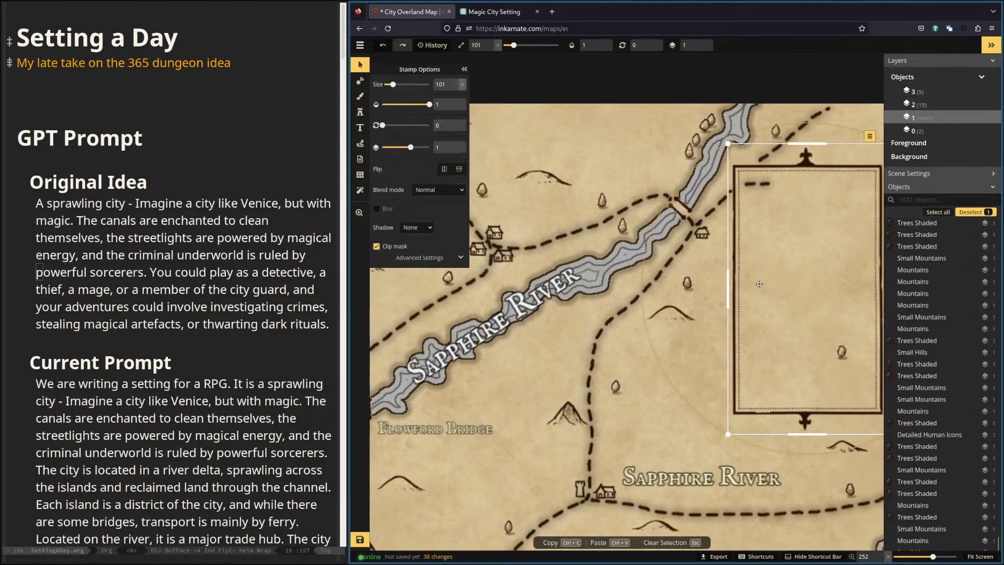
key(Delete)
click(755, 184)
key(Delete)
Delete the two dashed path segments running northeast from the upper Sapphire River bridge.
click(758, 160)
mouse_move(750, 171)
mouse_down()
mouse_move(736, 192)
mouse_move(752, 176)
mouse_up()
click(754, 385)
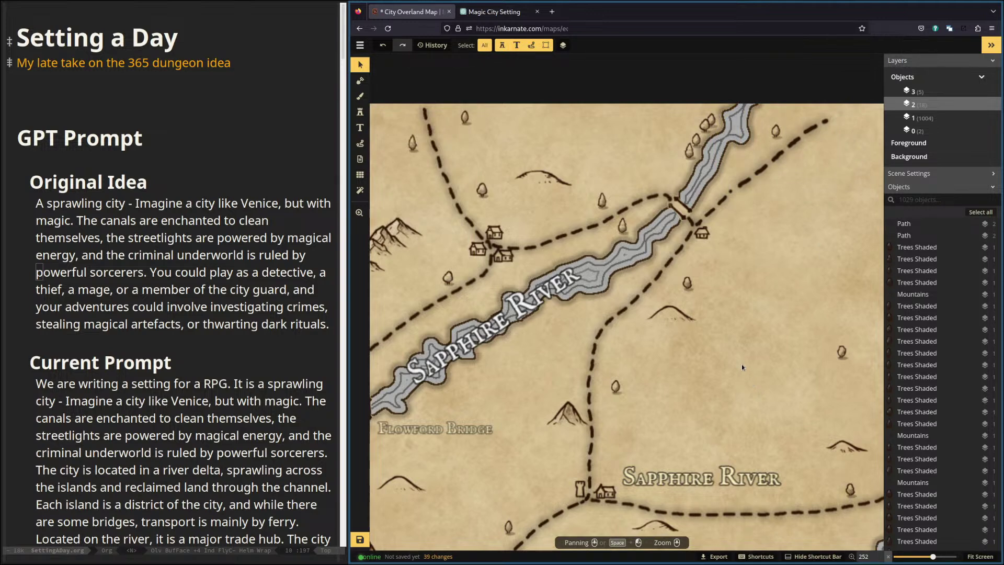
click(761, 174)
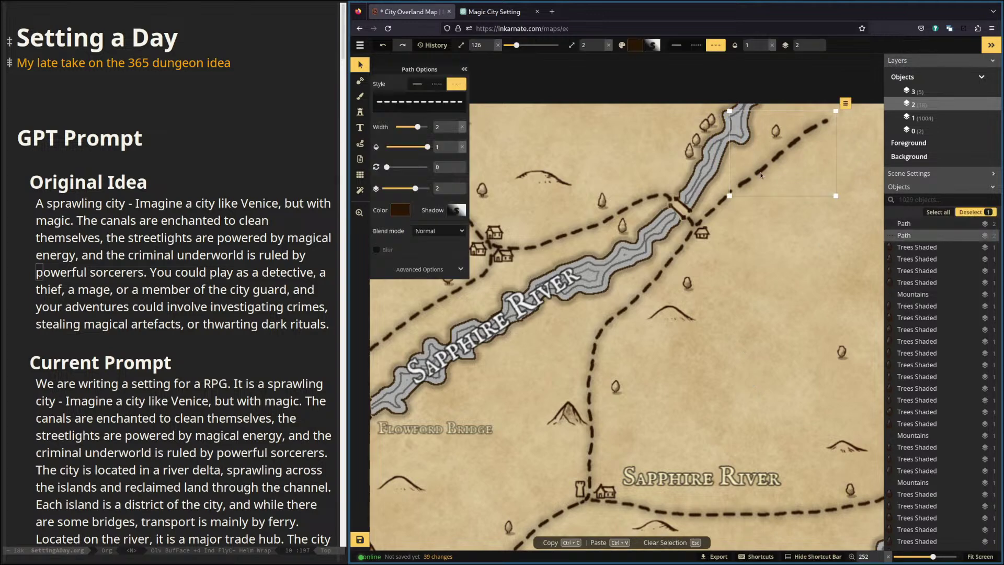
key(Delete)
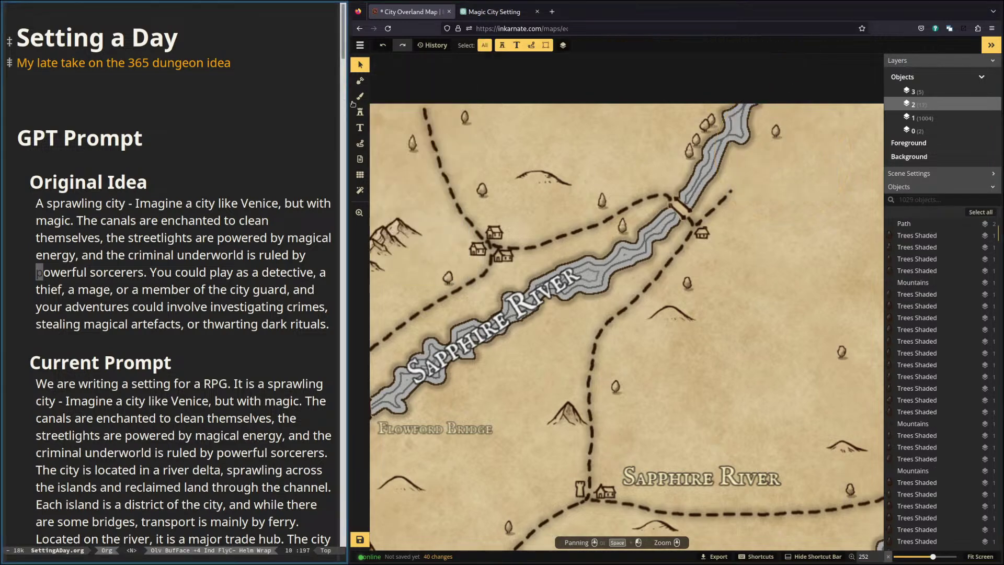
click(725, 197)
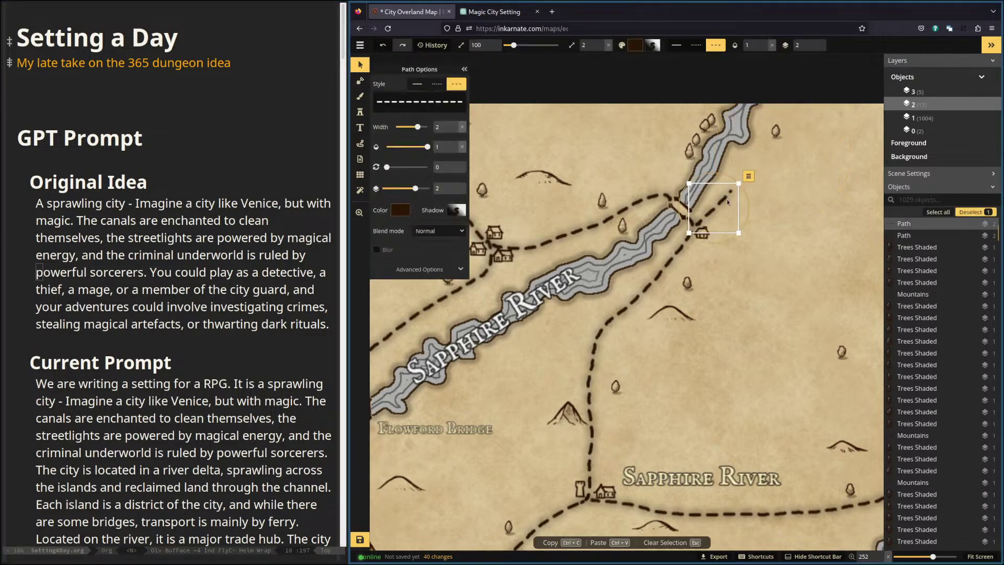
key(Delete)
Draw a new free-draw dashed path of width 2 from the upper Sapphire River bridge northeast to the map's top edge.
click(359, 95)
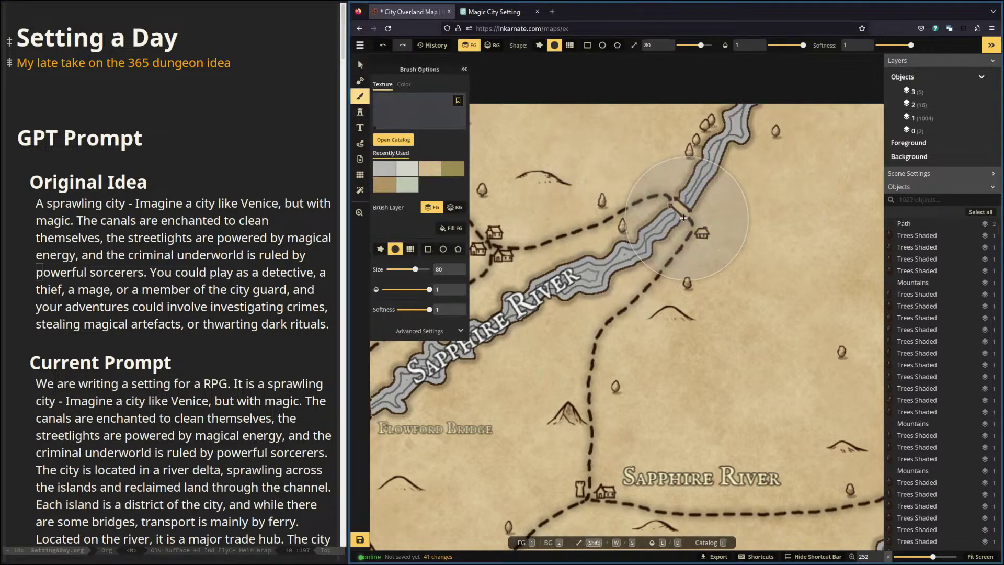
click(360, 142)
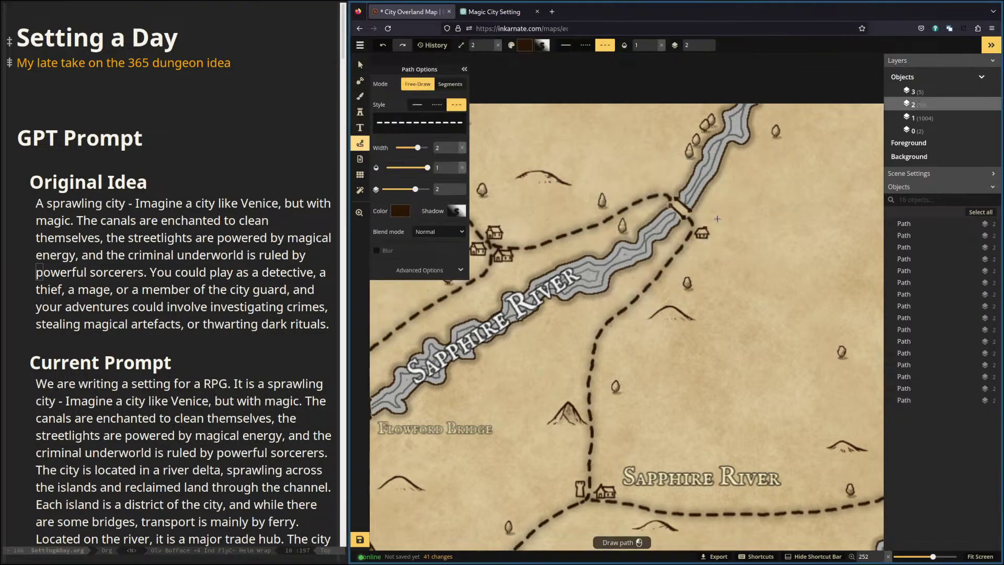
drag(698, 220, 836, 104)
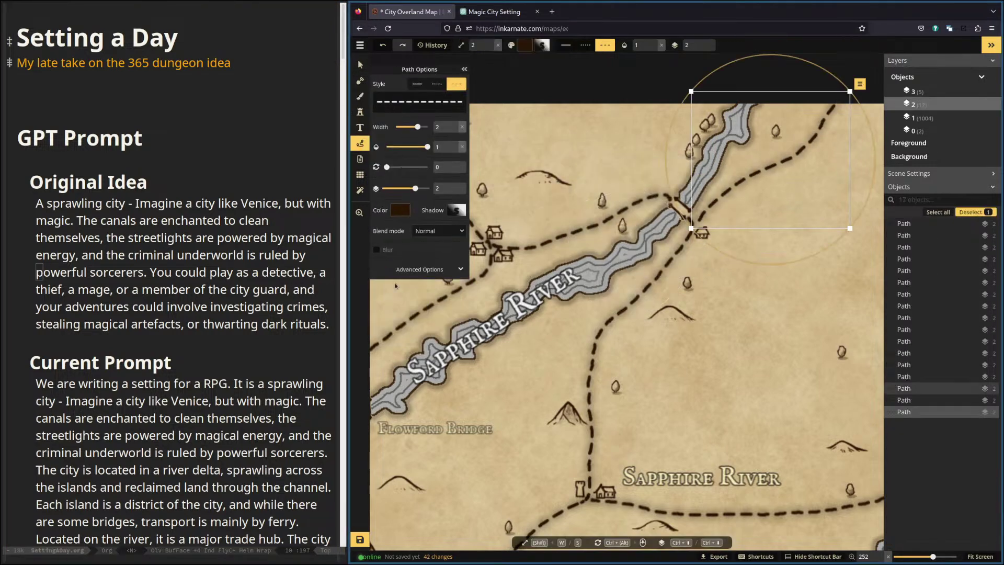
Place a new size 10 text label east of the house by the upper bridge and set its text to Inn.
drag(703, 309, 659, 302)
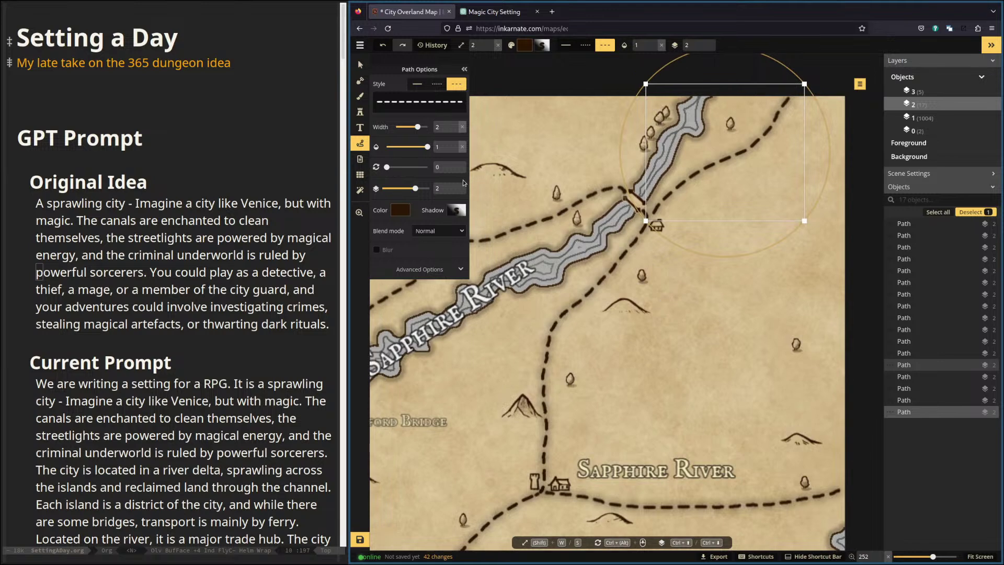
click(359, 64)
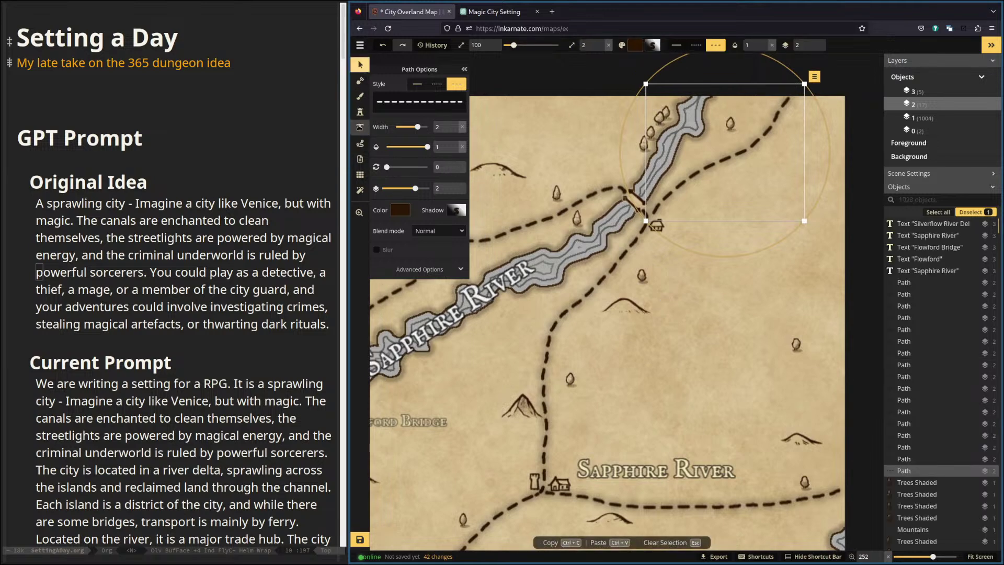
click(360, 127)
drag(695, 264, 851, 224)
scroll(851, 224, down, 5)
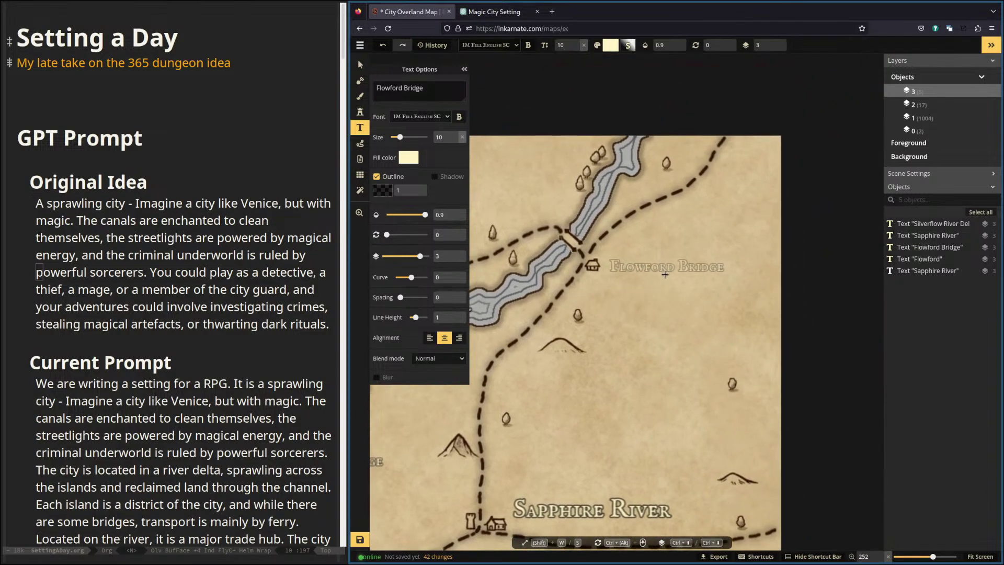
click(663, 266)
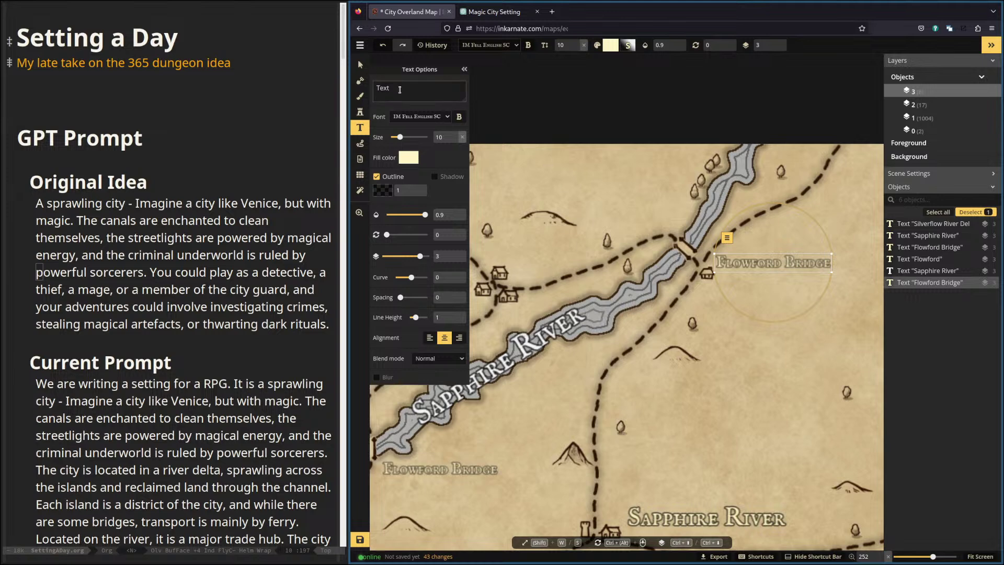
text(Inn)
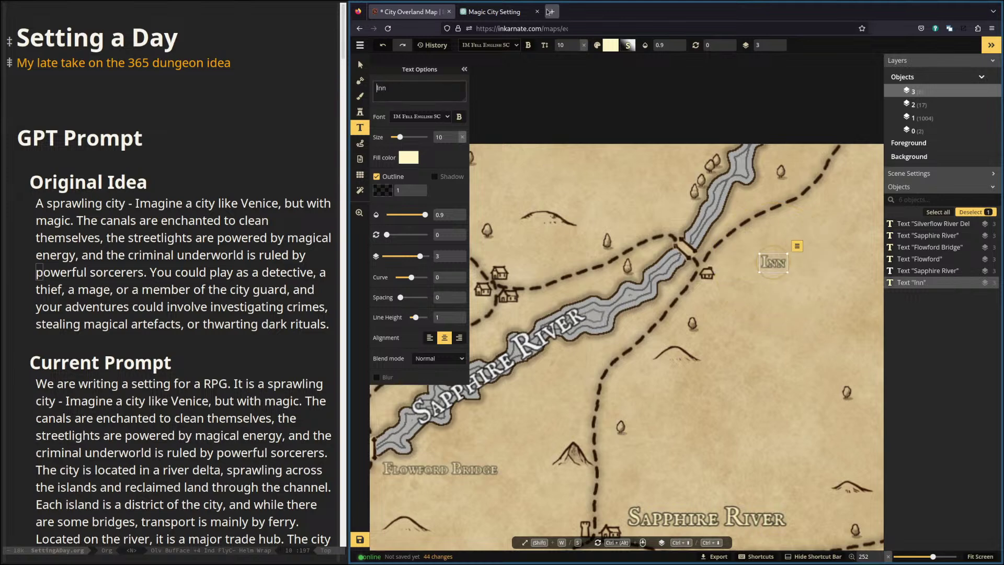
Check the settlement names in ChatGPT, return to the Inkarnate map, and change the inn label's text to Clearstream Inn.
click(497, 11)
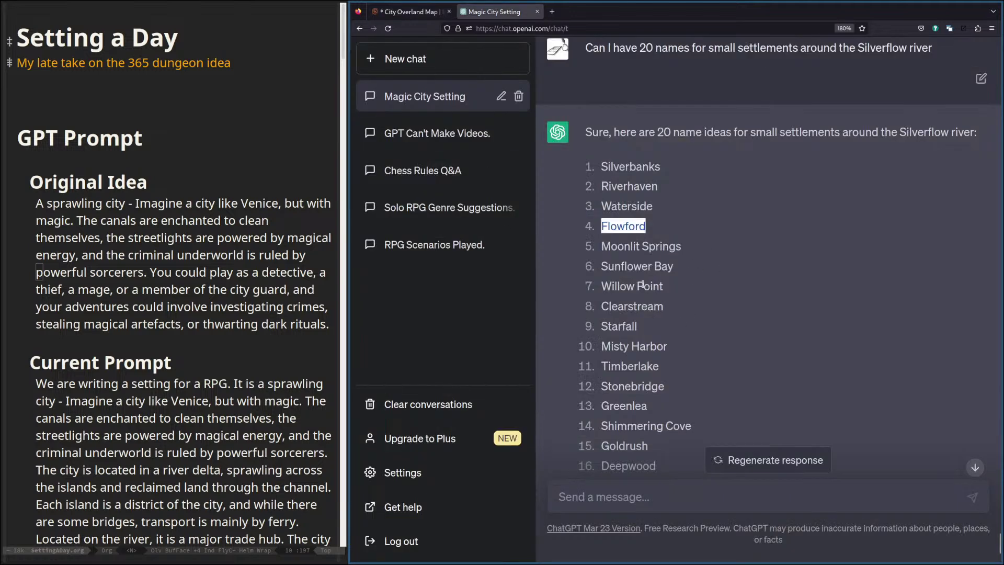
click(410, 11)
text(Clearst)
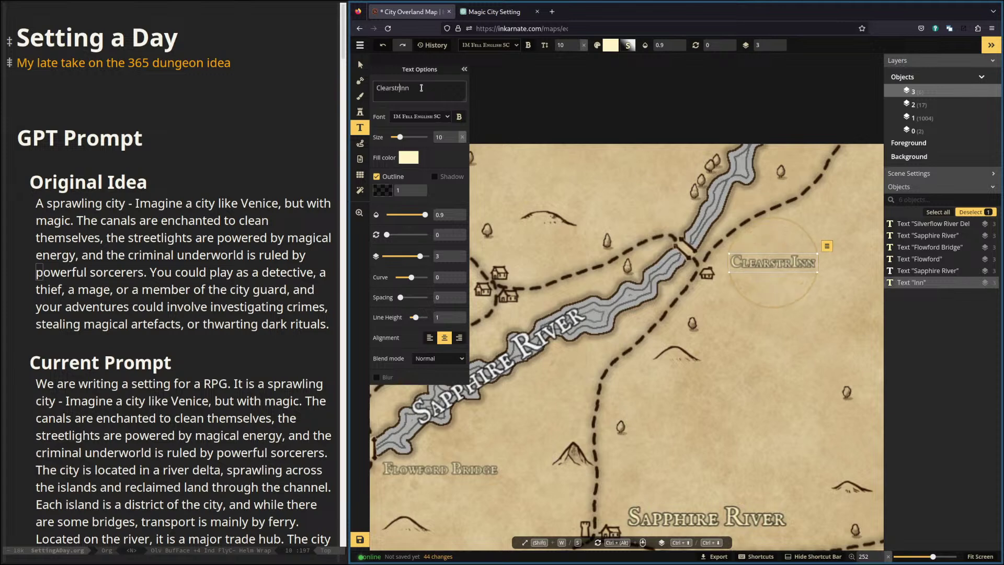
text(ream)
Change the inn label's text to Sapphire Inn and move it closer to the house by the upper bridge.
drag(618, 396, 808, 302)
drag(576, 413, 704, 329)
drag(622, 395, 604, 361)
drag(721, 351, 618, 413)
drag(794, 260, 631, 369)
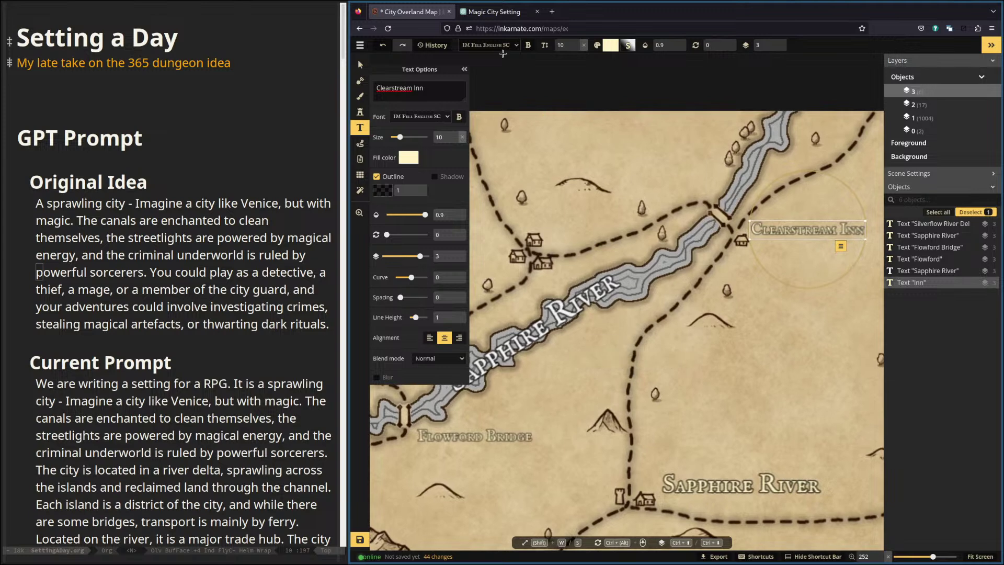
double_click(417, 88)
click(405, 86)
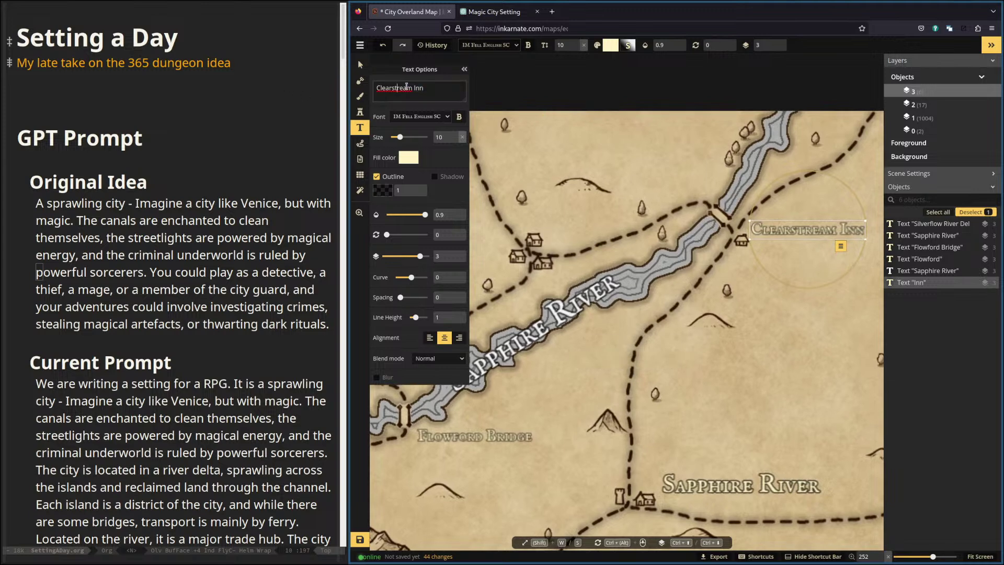
double_click(410, 87)
text(Sa)
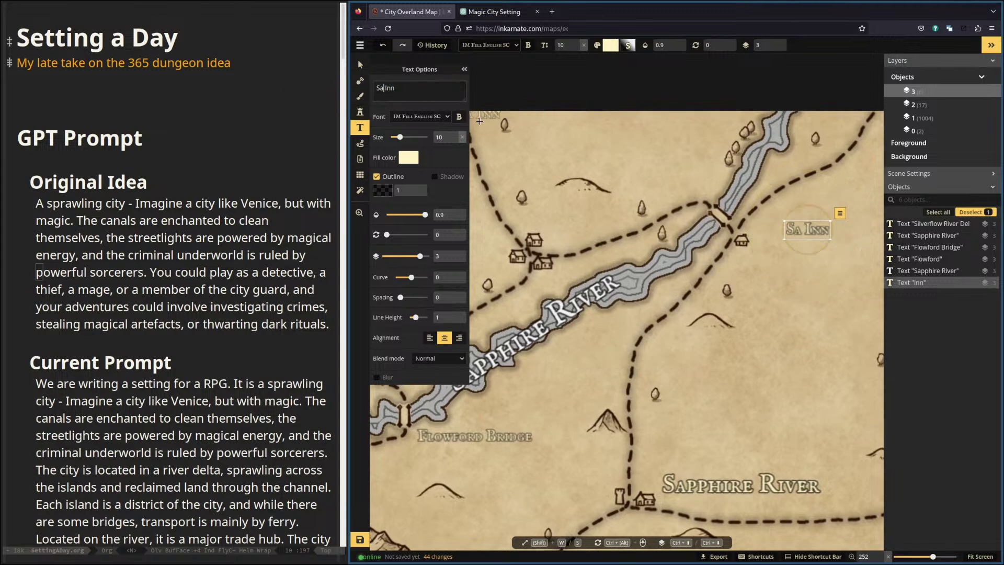
text(pphire)
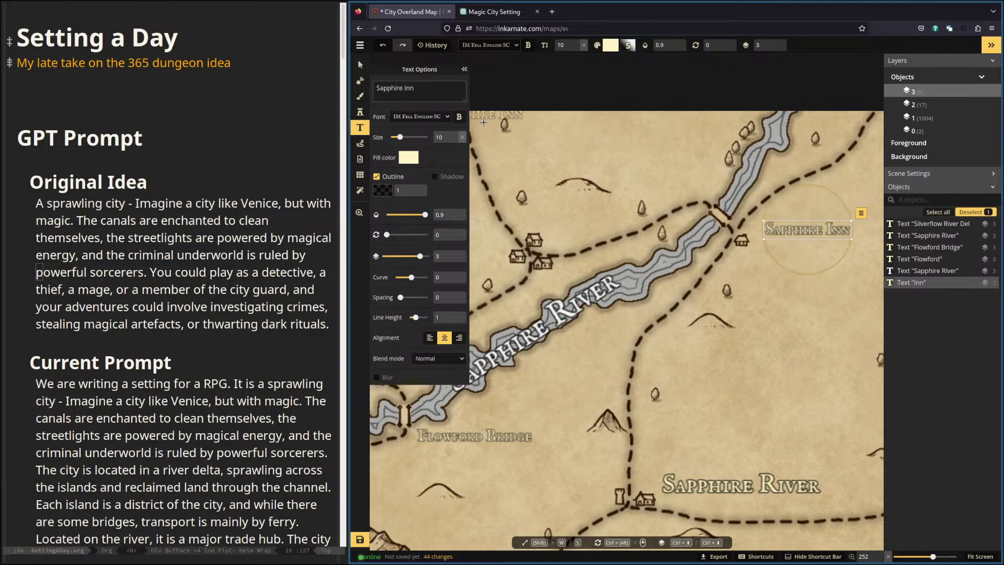
click(360, 64)
drag(818, 224, 805, 227)
Switch to ChatGPT and submit the request "Can I have 10 ideas for the names for farming settlements".
drag(798, 329, 706, 257)
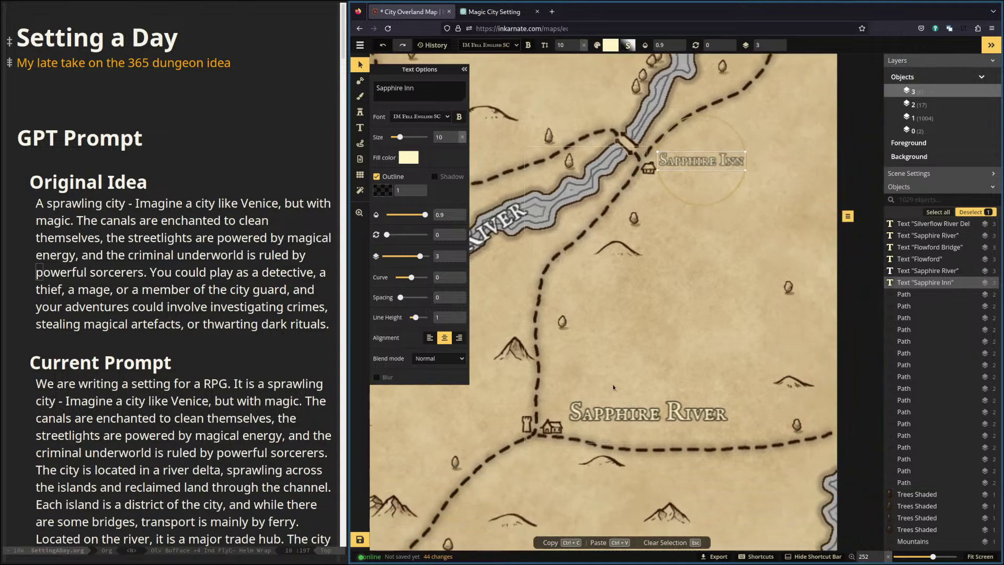
drag(575, 375, 640, 295)
drag(553, 315, 576, 175)
click(508, 11)
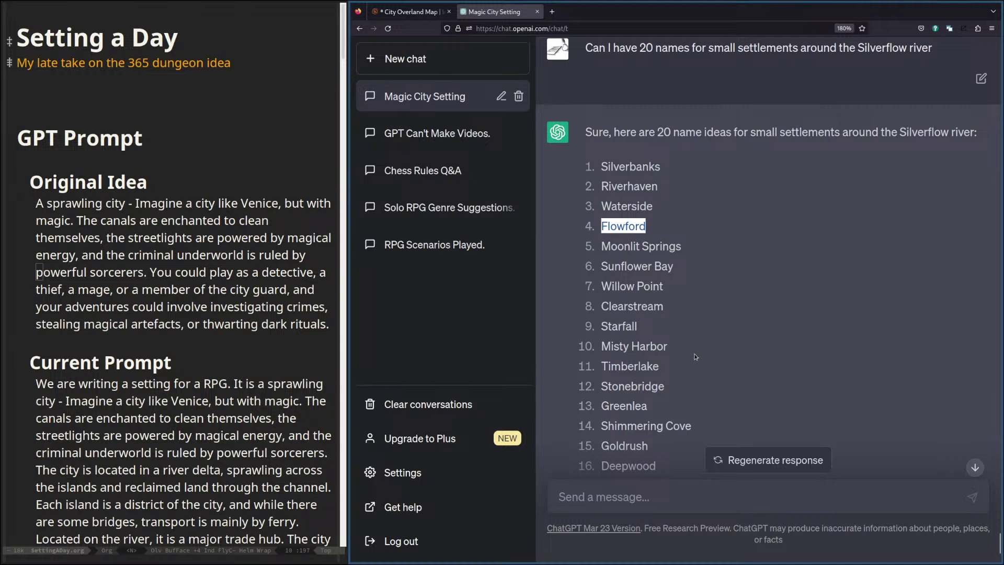
scroll(637, 386, down, 5)
scroll(662, 251, up, 3)
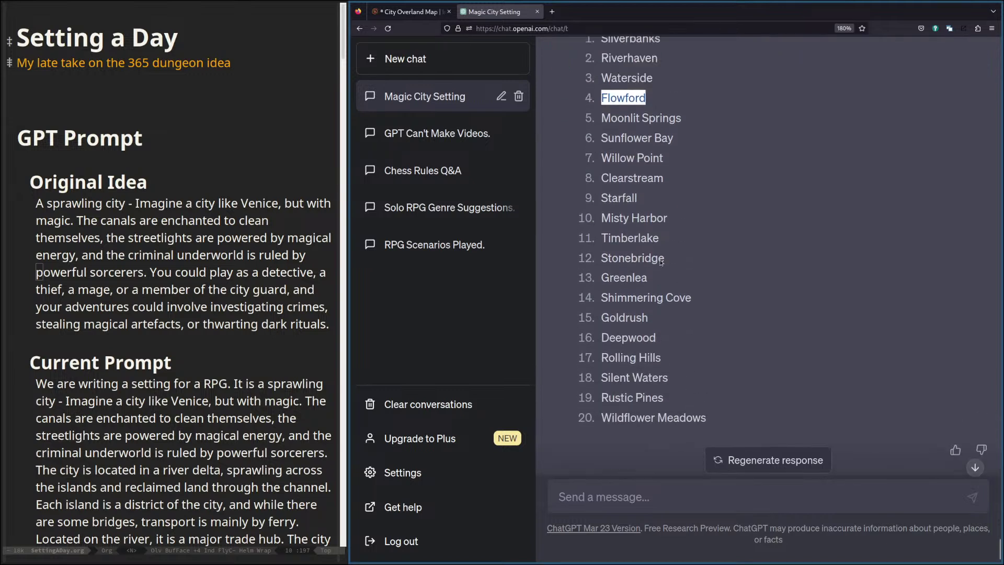
click(618, 501)
text(C)
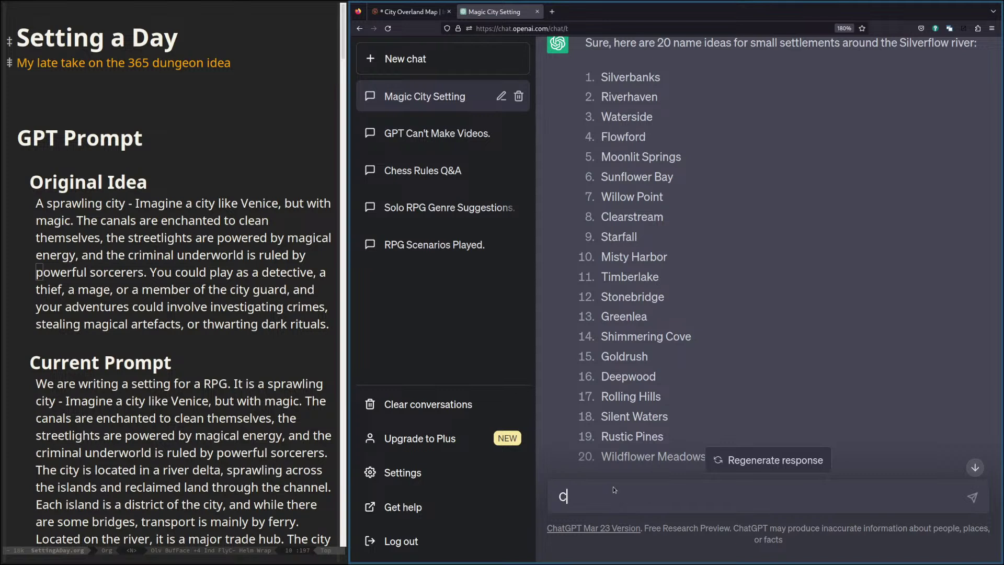
text(an i have 10 ideas for farming se)
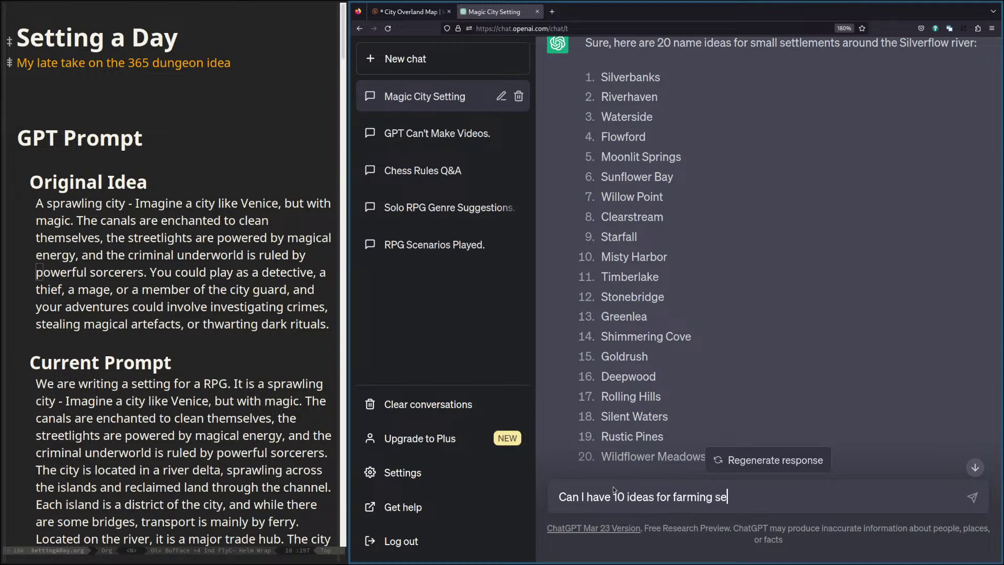
text(the names for)
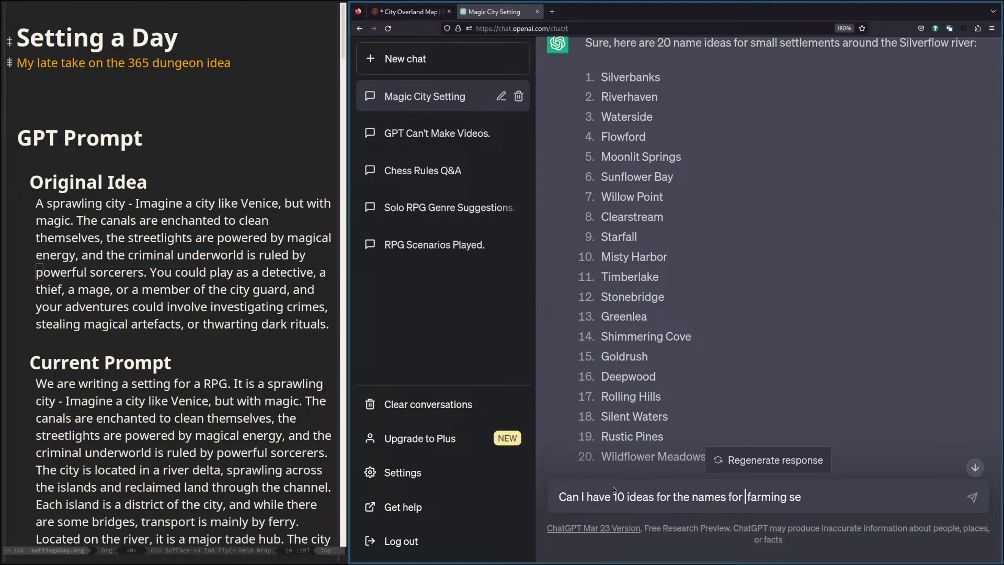
key(BackSpace)
text(ttlements)
key(Return)
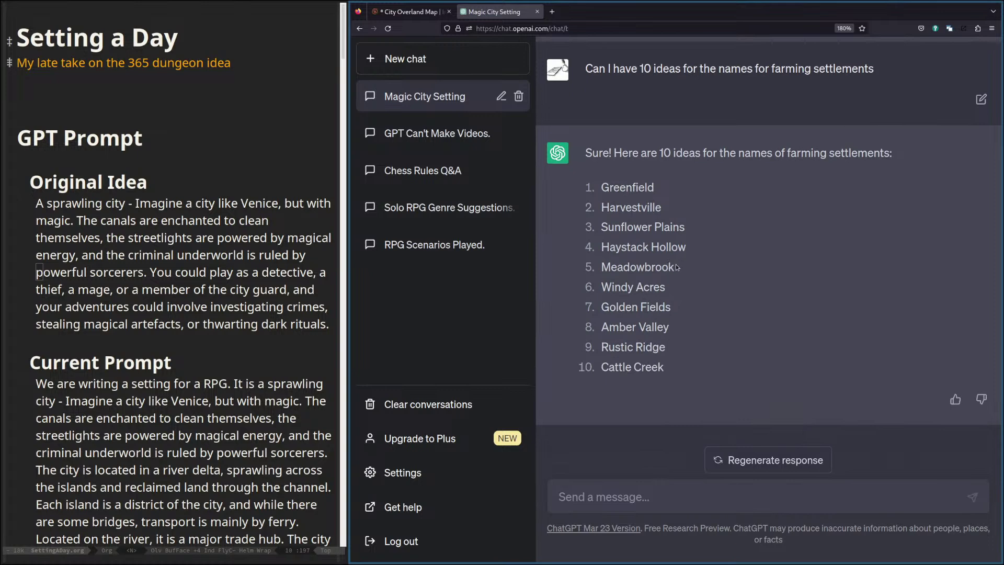
Read through the suggested farming settlement names, highlighting candidates such as Meadowbrook and Amber Valley.
drag(676, 267, 596, 267)
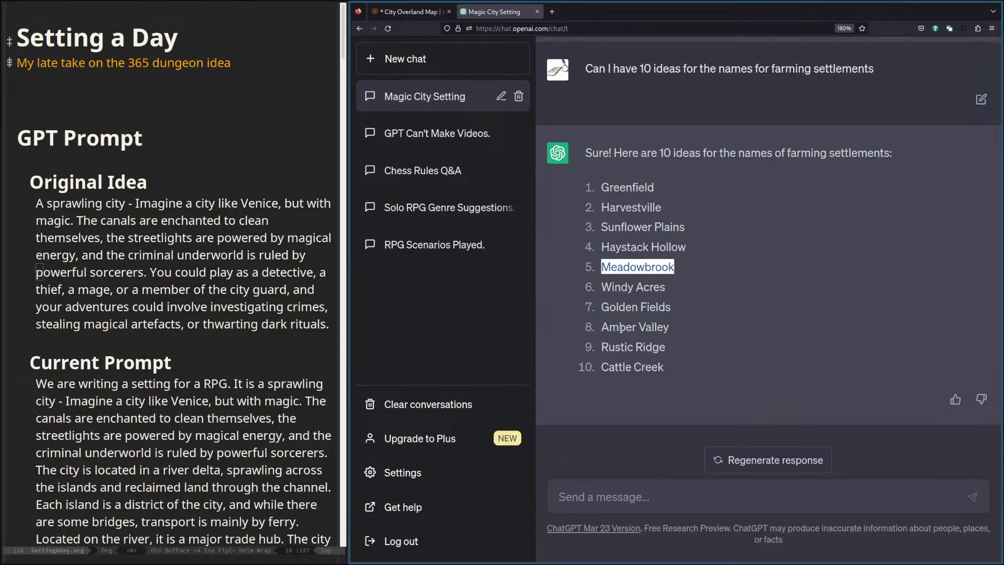
drag(599, 326, 692, 329)
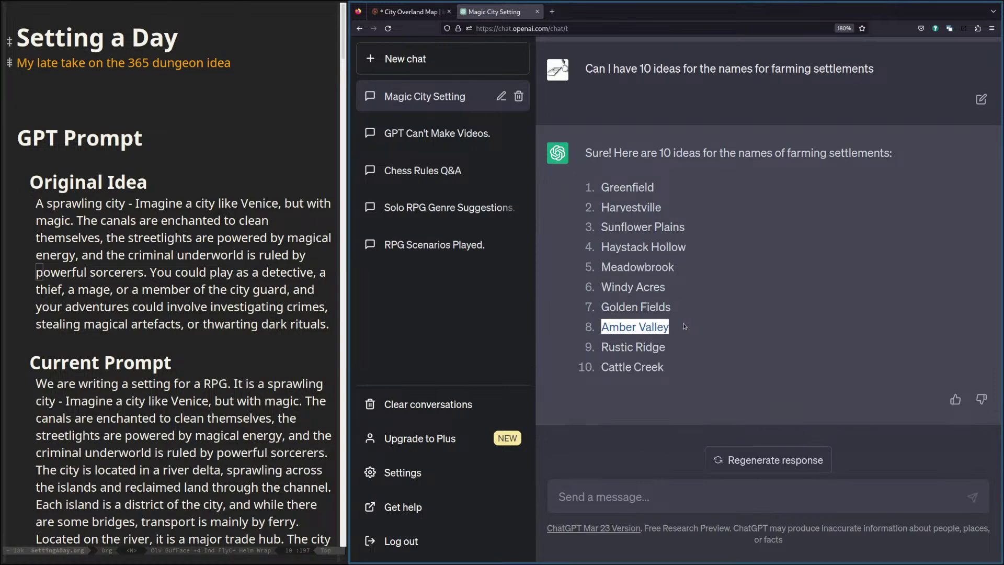
drag(610, 366, 621, 267)
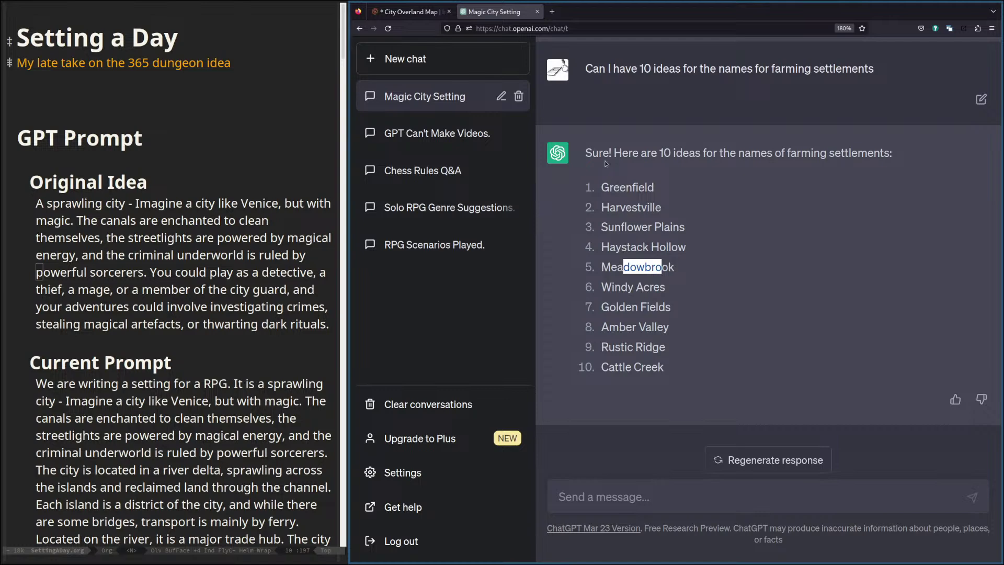
drag(615, 208, 669, 207)
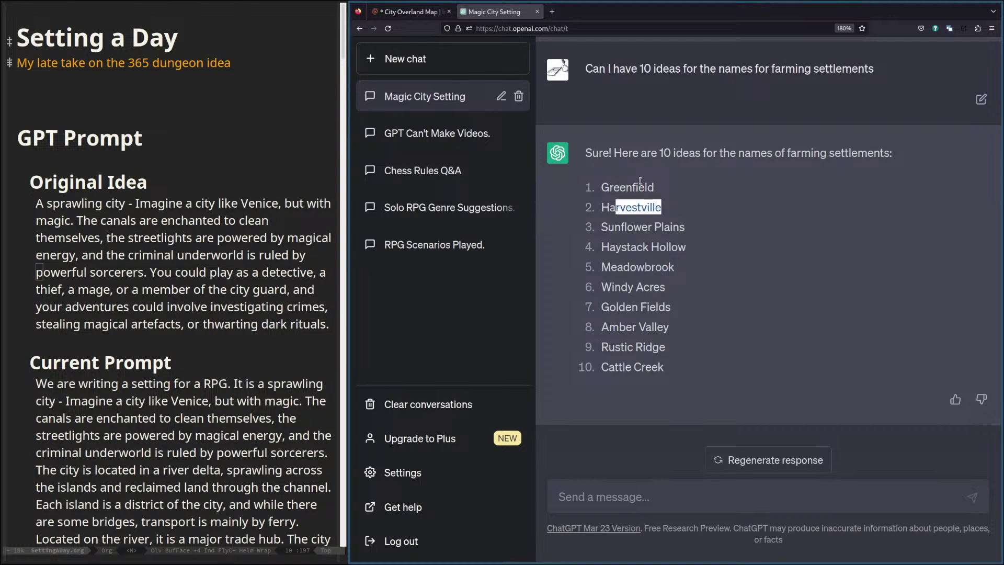
Return to the Inkarnate map, change the horizontal Sapphire River label's text to Greenfield, and shift it beside the towered settlement.
click(409, 11)
drag(723, 206, 768, 411)
click(768, 412)
triple_click(429, 90)
text(Greenfield)
drag(742, 401, 724, 406)
click(723, 287)
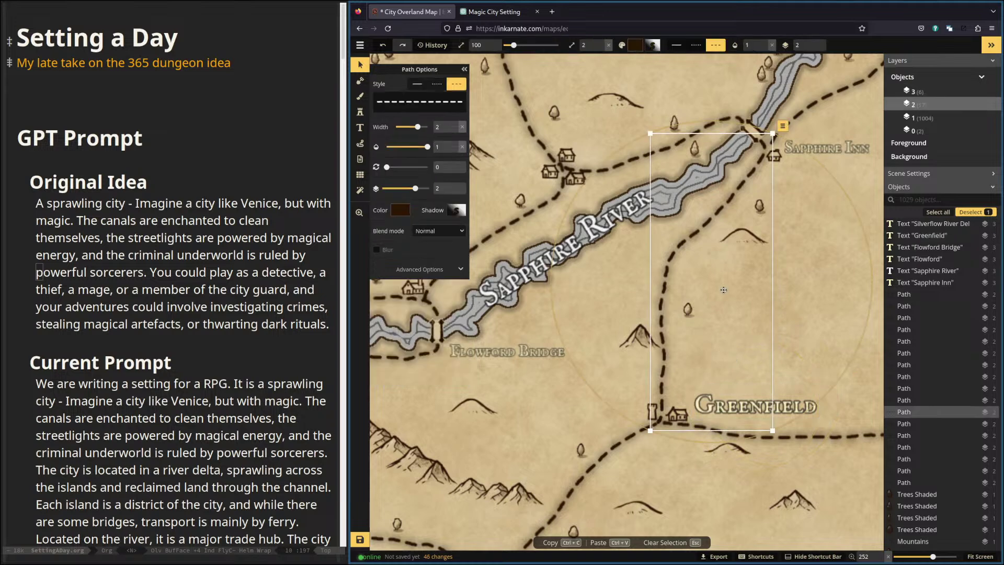
scroll(723, 287, down, 5)
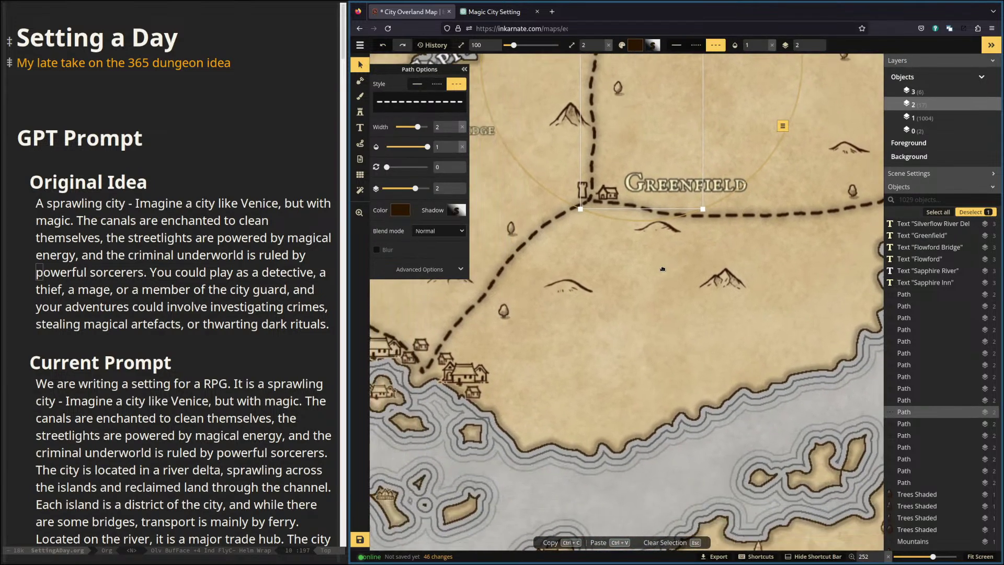
scroll(662, 269, up, 3)
scroll(662, 269, left, 2)
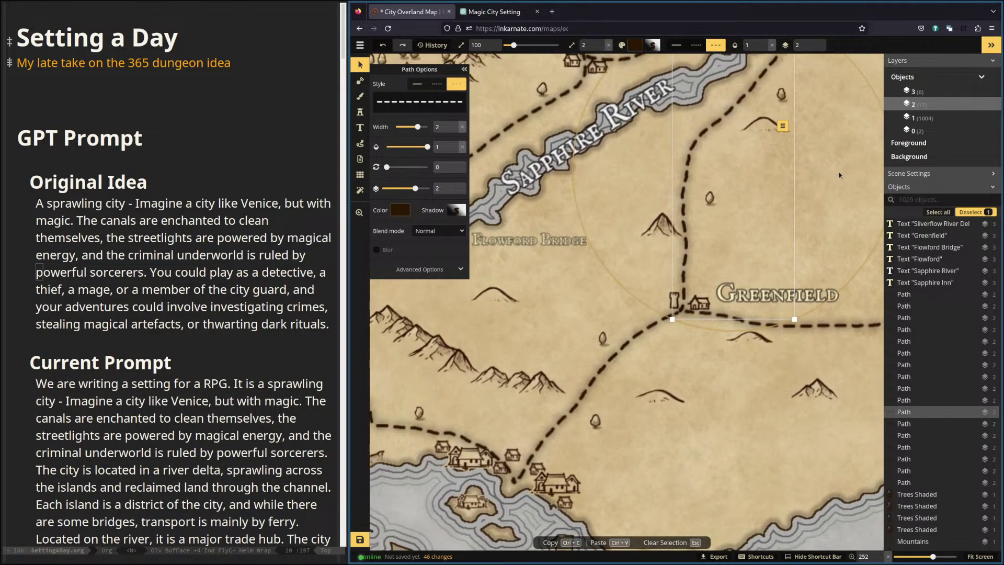
scroll(816, 384, down, 5)
scroll(816, 384, right, 4)
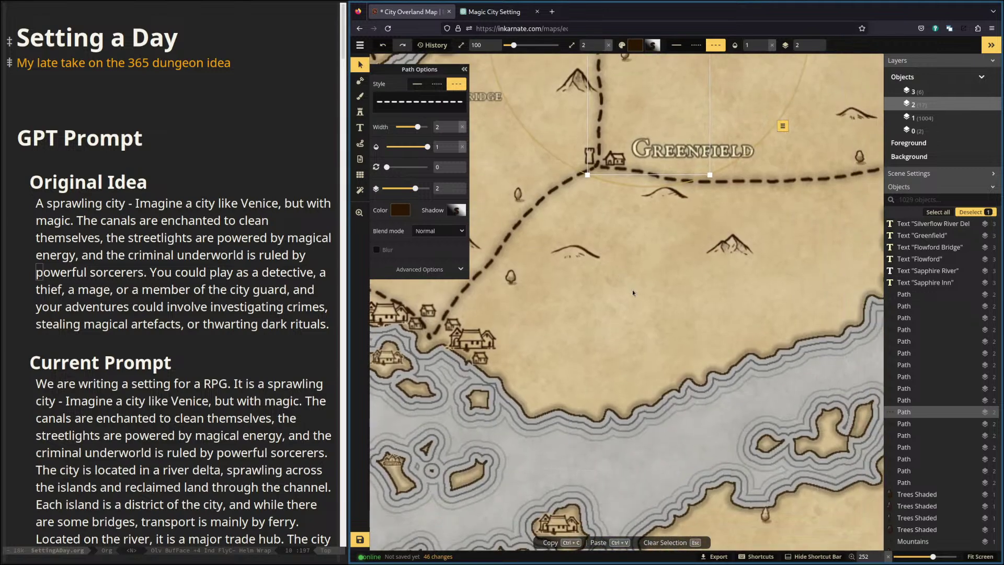
Look over the map's roads, settlements and labels from the coast up to the Sapphire River and Greenfield.
scroll(775, 287, left, 5)
scroll(775, 287, left, 4)
scroll(776, 287, down, 1)
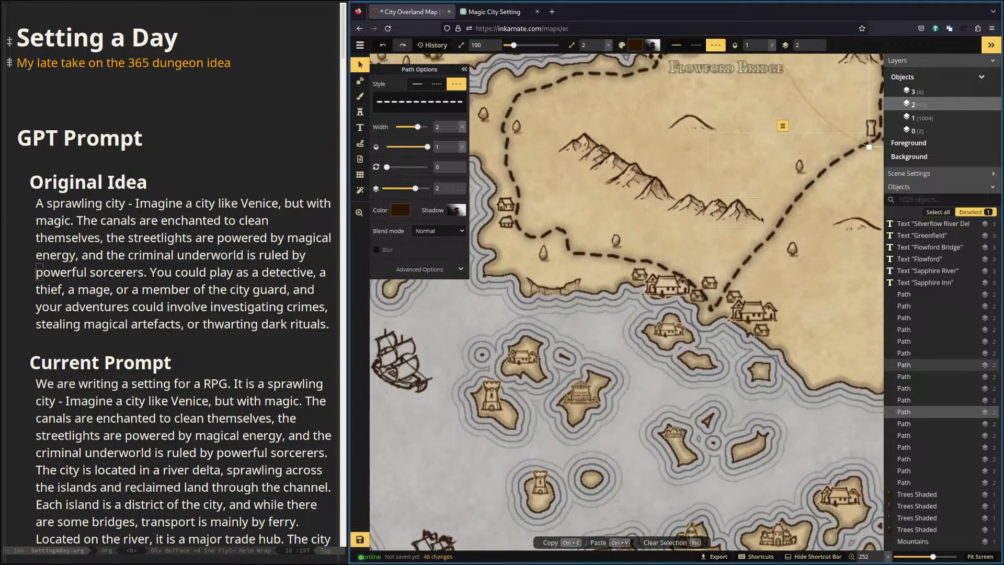
scroll(761, 215, up, 8)
scroll(595, 306, left, 4)
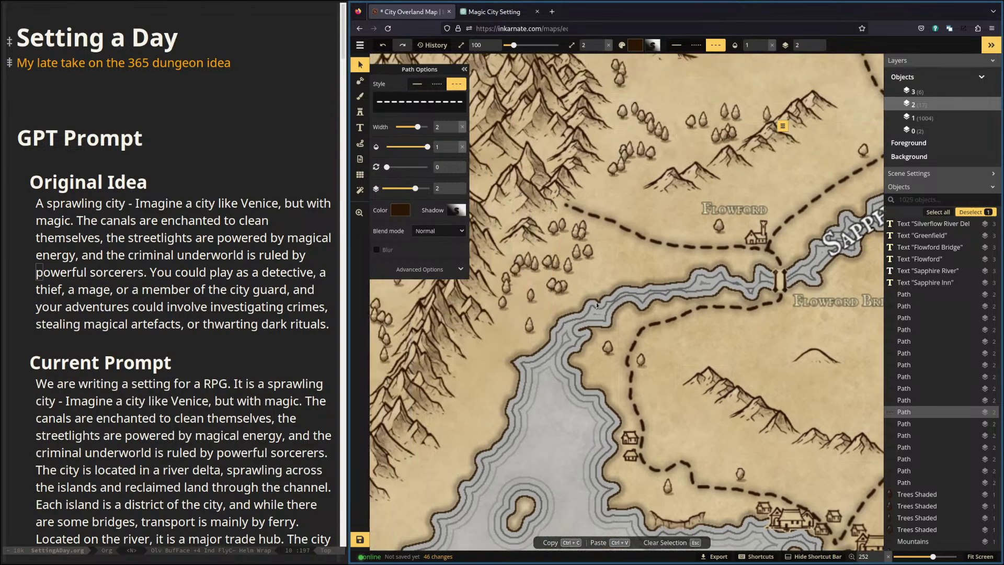
scroll(643, 328, right, 10)
scroll(643, 328, up, 5)
click(643, 328)
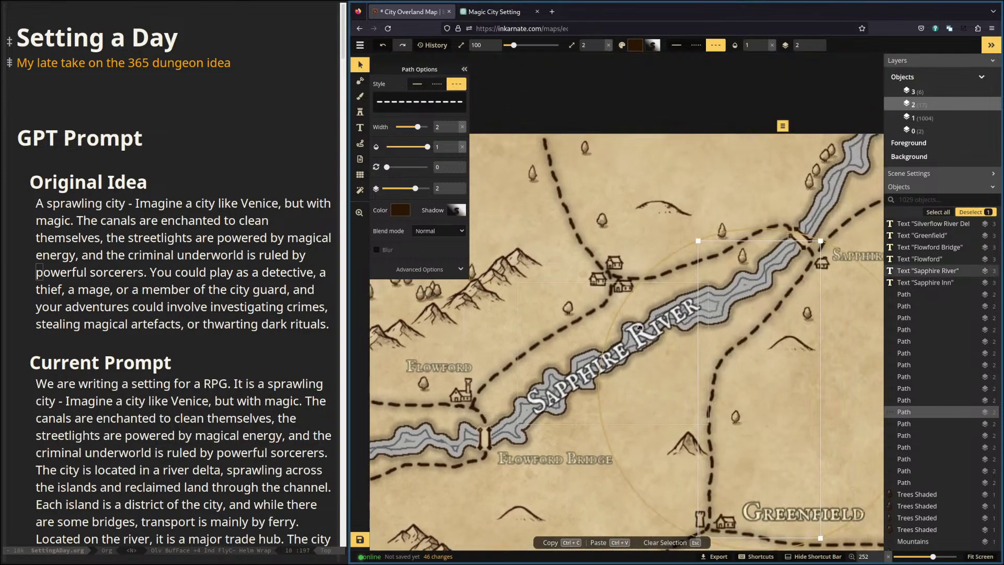
scroll(642, 329, down, 2)
scroll(642, 329, right, 2)
scroll(622, 304, down, 1)
scroll(628, 304, left, 1)
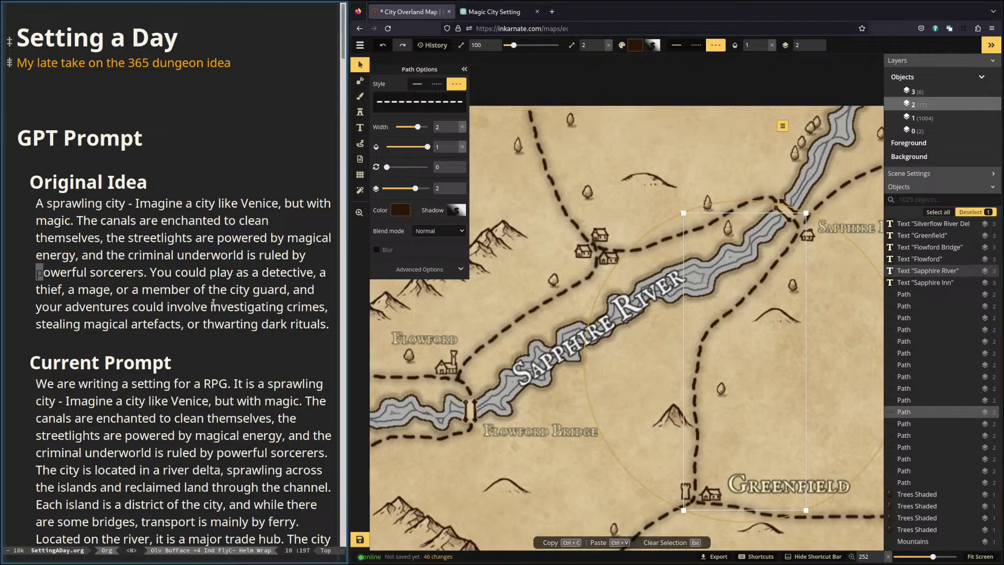
Switch to the SettingADay.org notes and shorten the North/East district heading to "North side of river".
scroll(201, 331, down, 10)
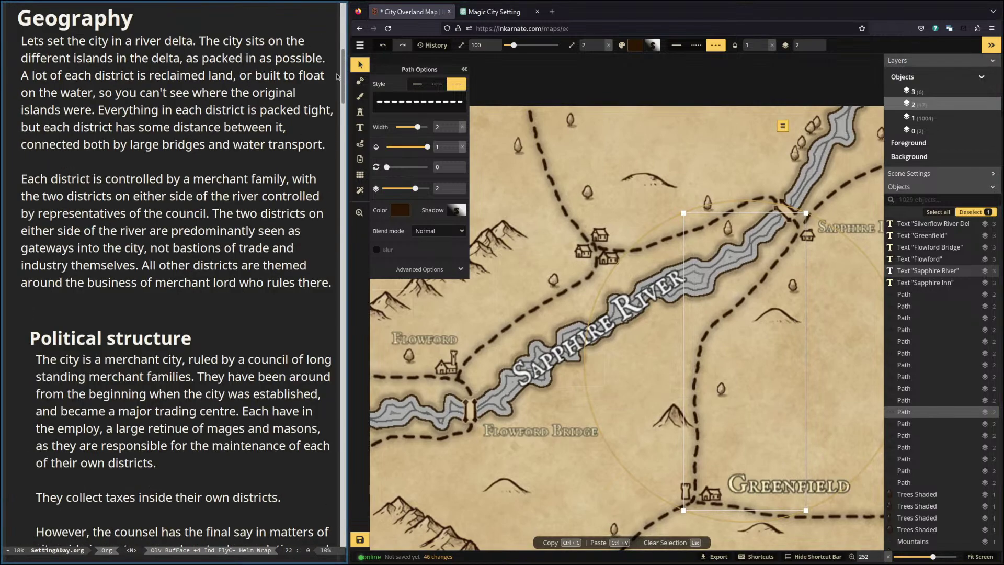
drag(340, 76, 349, 514)
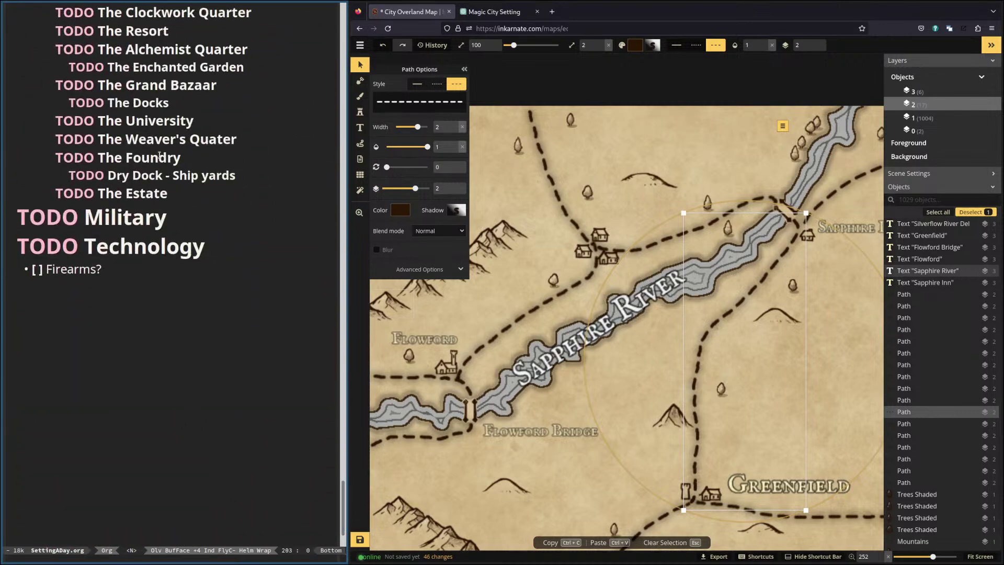
scroll(217, 245, up, 5)
scroll(218, 247, up, 5)
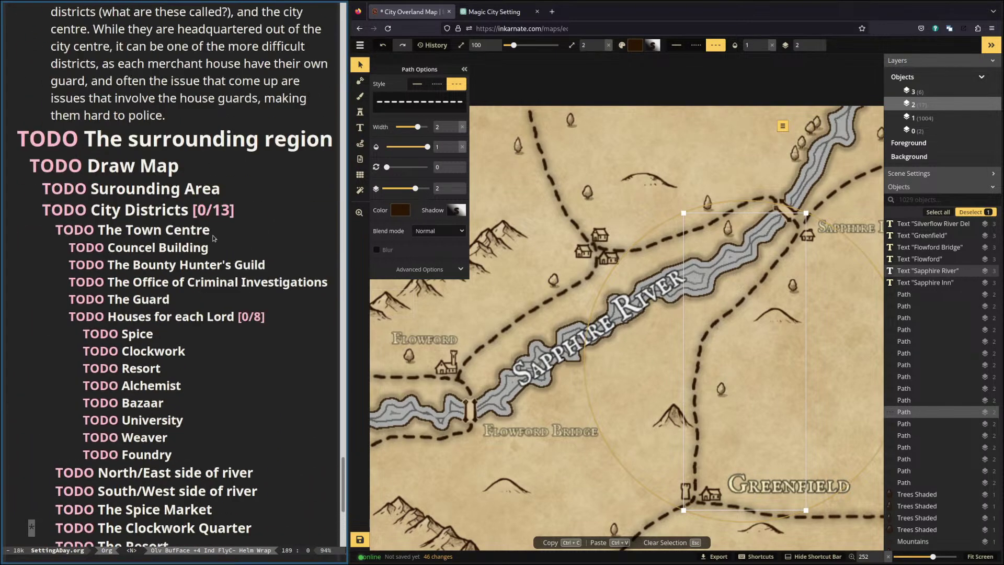
scroll(173, 248, down, 7)
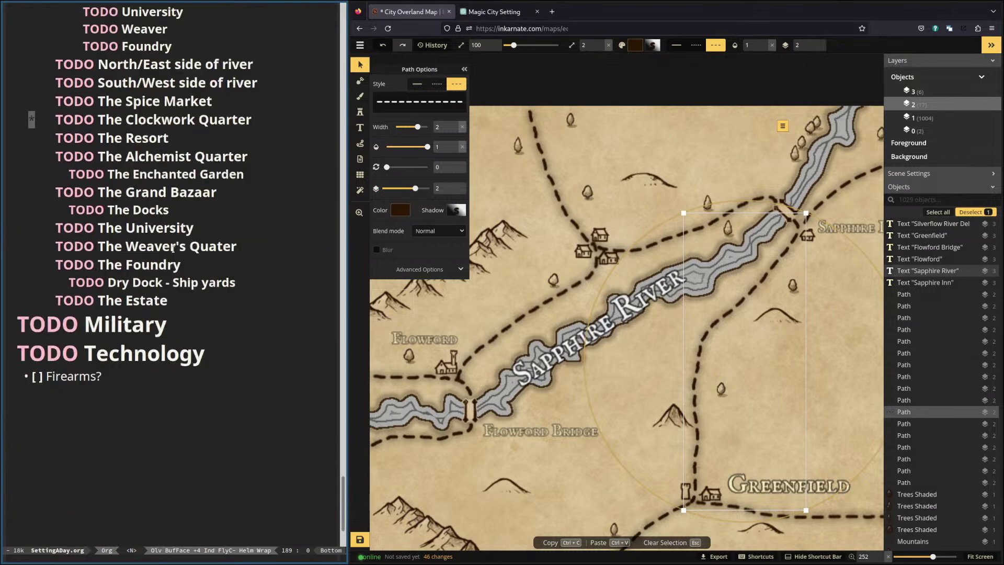
scroll(173, 248, up, 2)
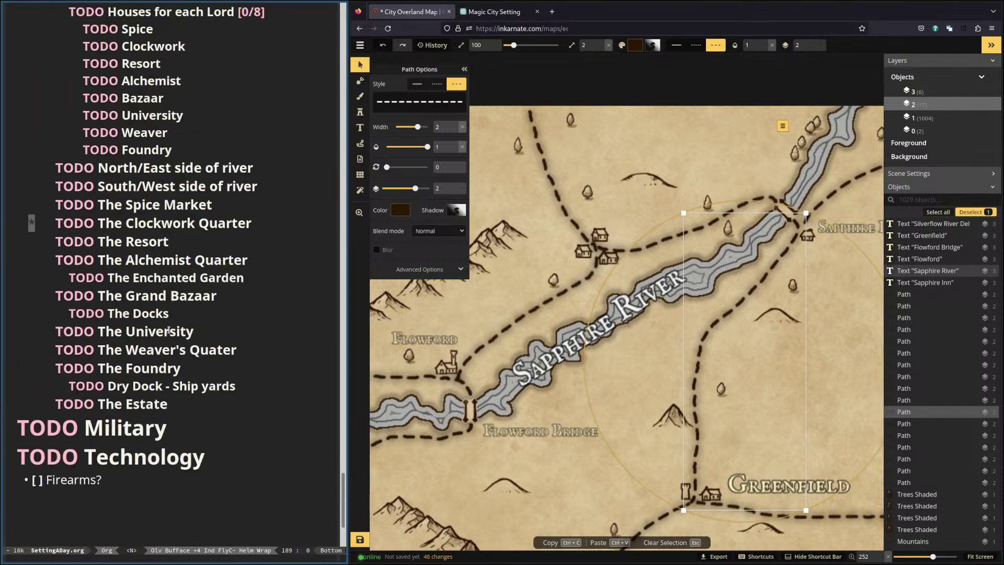
click(152, 168)
key(h)
key(h)
key(x)
key(x)
key(x)
key(x)
key(x)
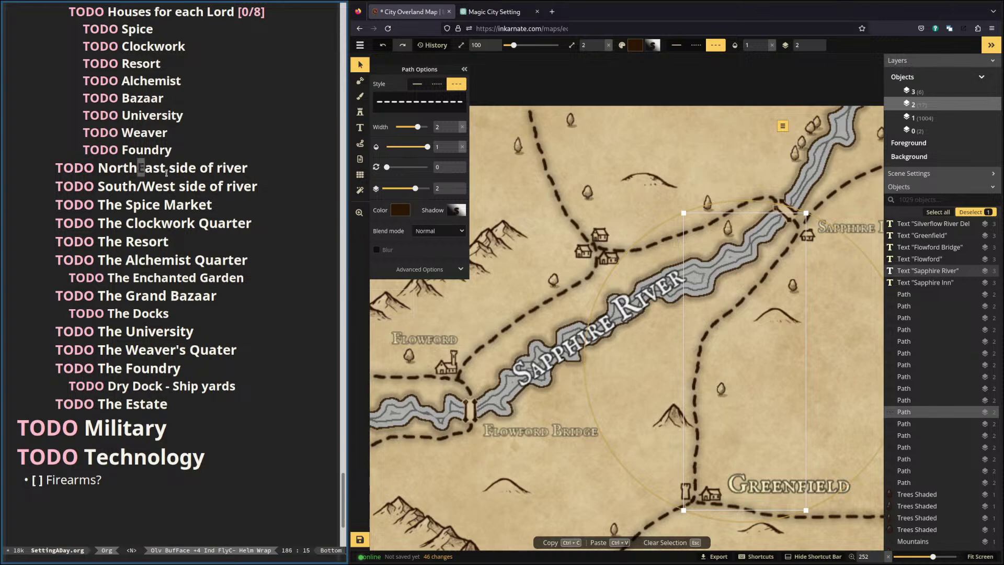
Shorten the South/West district heading in the notes to "South side of river".
key(j)
key(x)
key(x)
key(x)
key(x)
key(x)
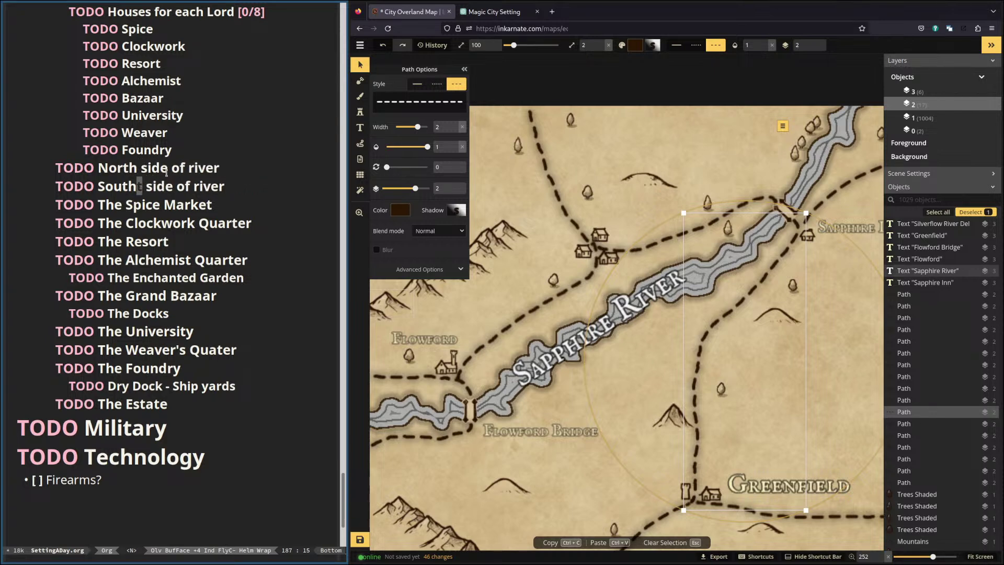
Add a "Greenfield" subheading beneath the "North side of river" heading, with a new line under it for a description.
key(k)
key(o)
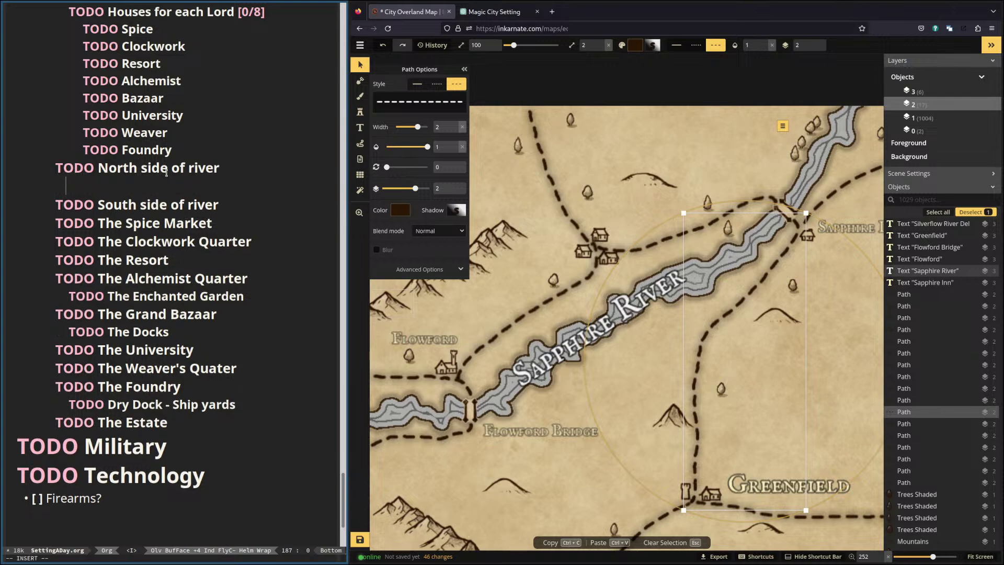
text(GreenField)
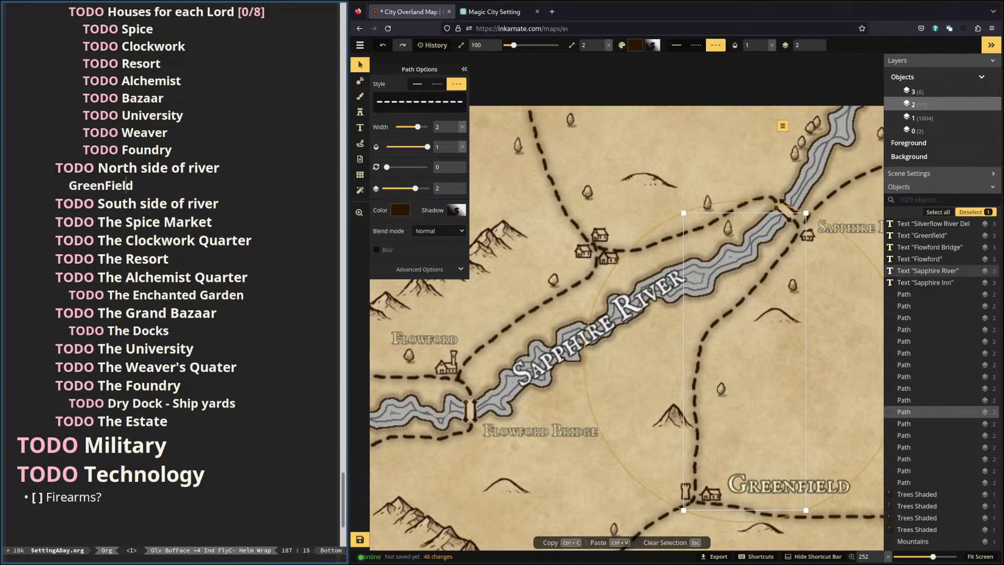
key(BackSpace)
text(f)
key(Return)
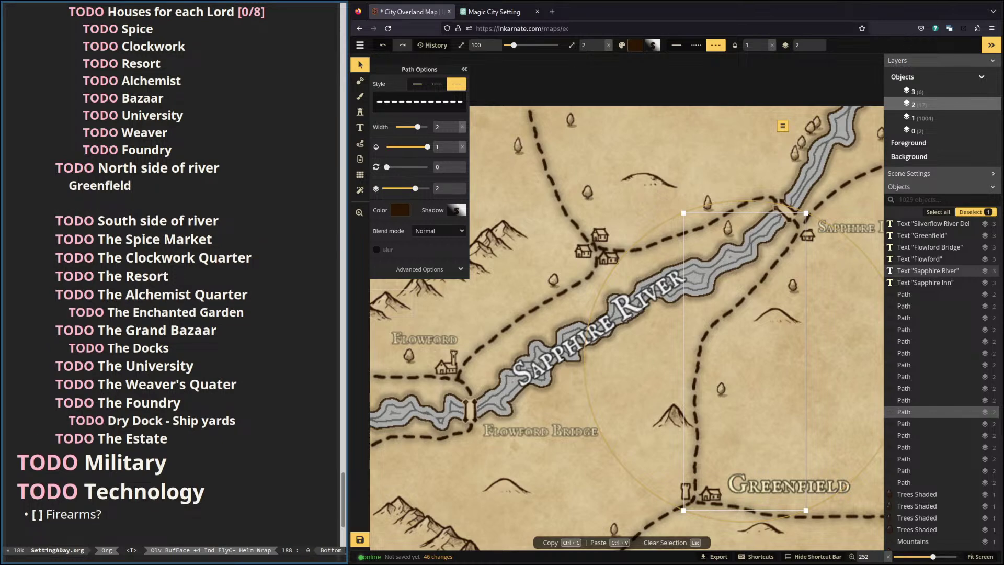
Begin Greenfield's description in the notes with "A town built in the center of a".
text(A town that services)
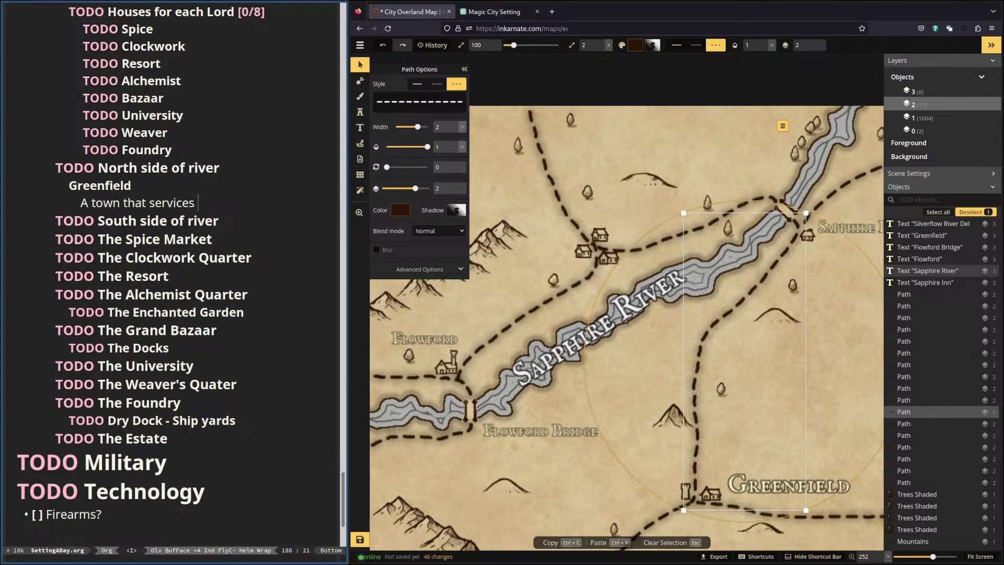
key(BackSpace)
key(BackSpace)
key(BackSpace)
key(BackSpace)
key(BackSpace)
key(BackSpace)
key(BackSpace)
key(BackSpace)
key(BackSpace)
key(BackSpace)
key(BackSpace)
key(BackSpace)
key(BackSpace)
text(built in the cent)
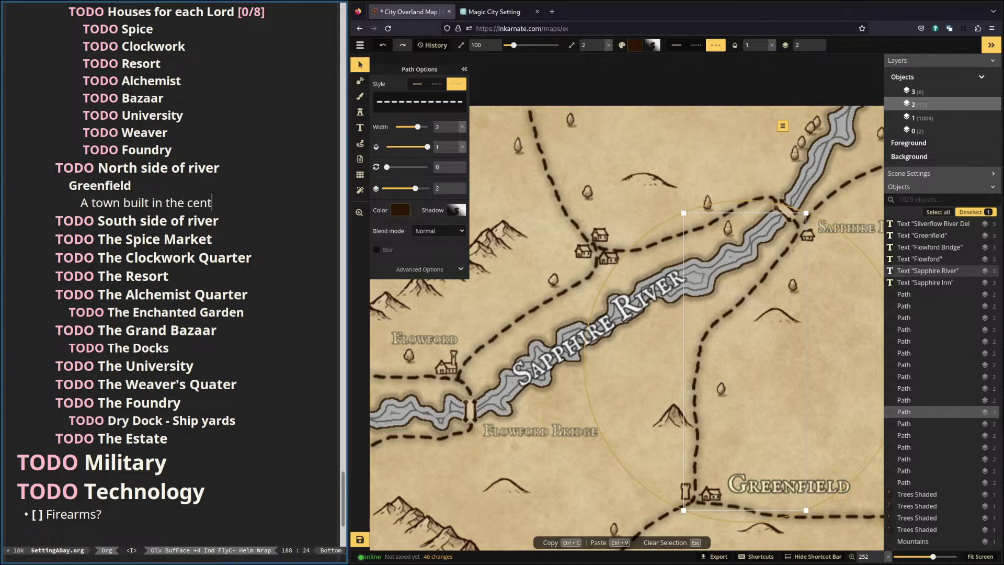
text(er of a large g)
key(BackSpace)
key(BackSpace)
key(BackSpace)
key(BackSpace)
key(BackSpace)
key(BackSpace)
key(BackSpace)
key(BackSpace)
key(BackSpace)
text(a)
key(BackSpace)
Continue Greenfield's description in the notes with "large number of farms".
scroll(643, 400, down, 5)
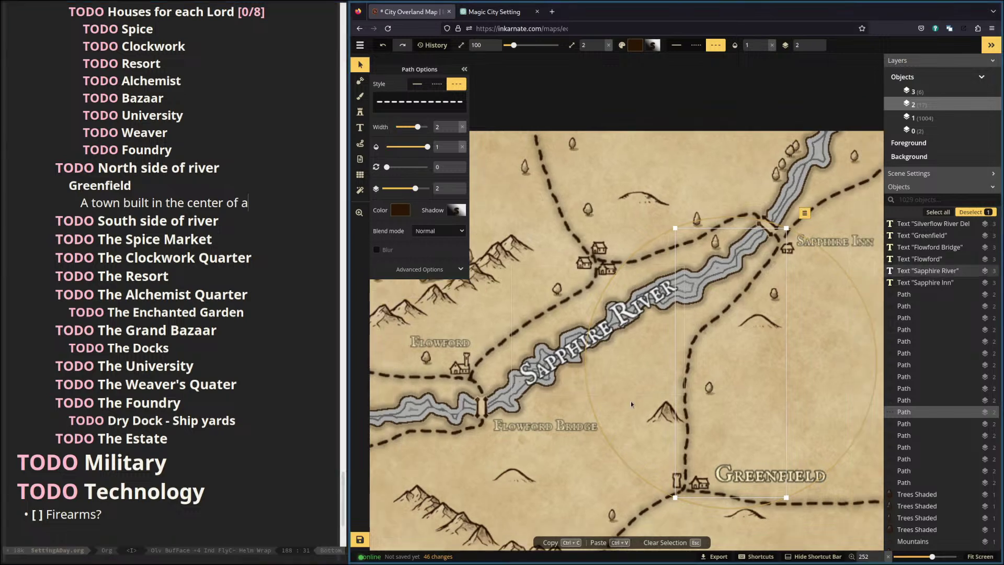
drag(656, 402, 607, 318)
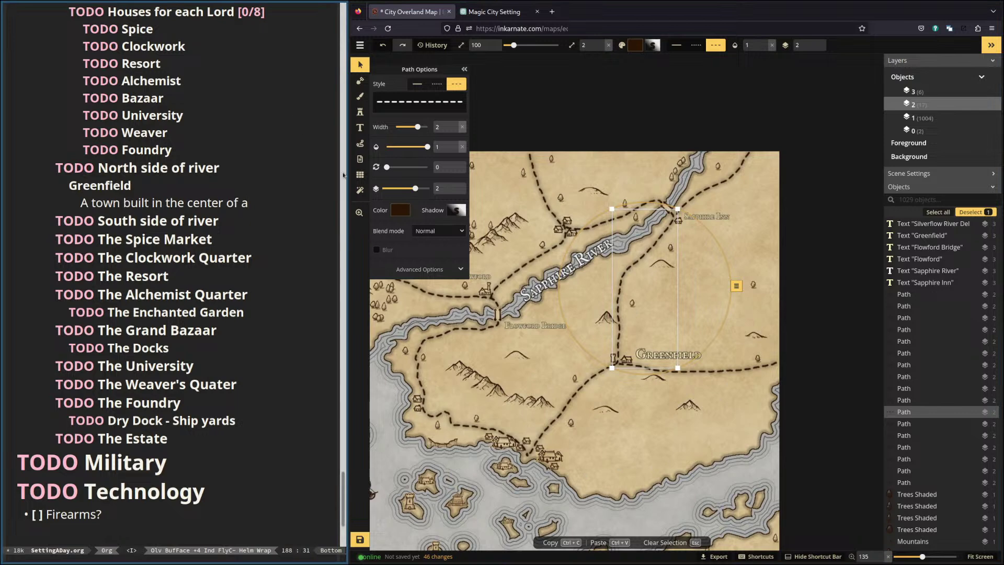
drag(672, 314, 662, 322)
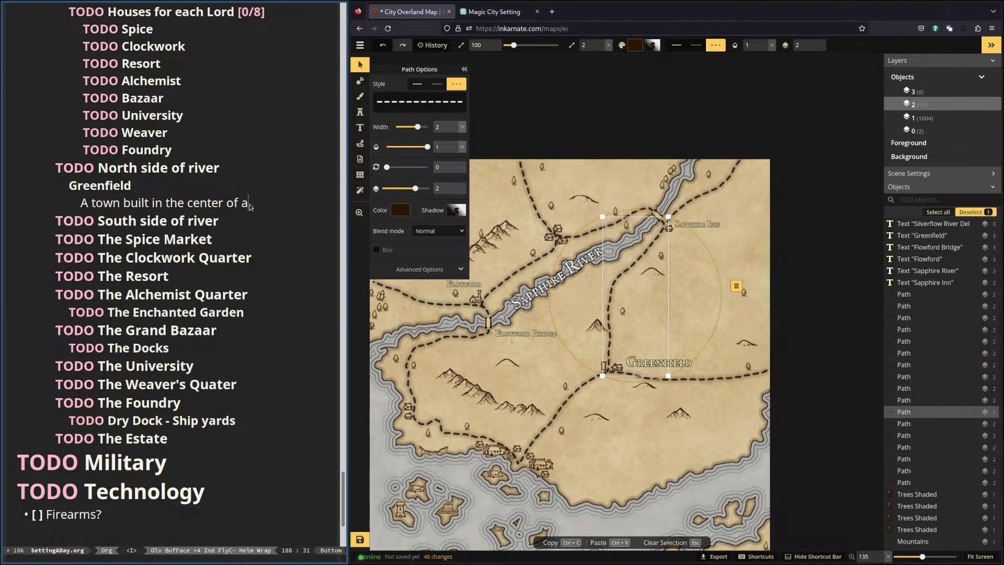
text(a)
key(BackSpace)
key(BackSpace)
text(large number fo)
key(BackSpace)
text(of)
key(BackSpace)
key(BackSpace)
key(BackSpace)
text(of farms)
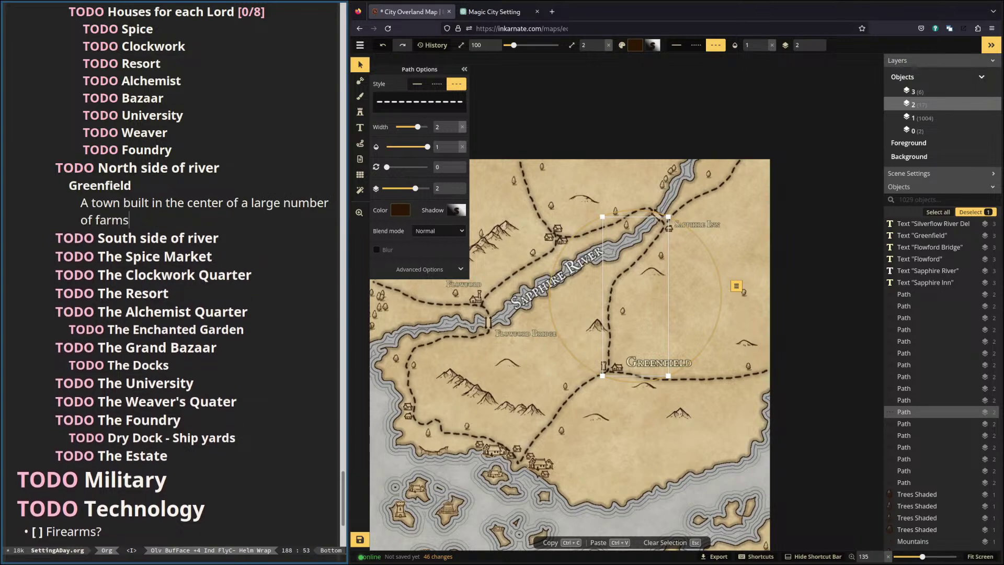
Complete Greenfield's description with ", built in order to service them, and travelers down to CITYNAME".
text(, built in order to )
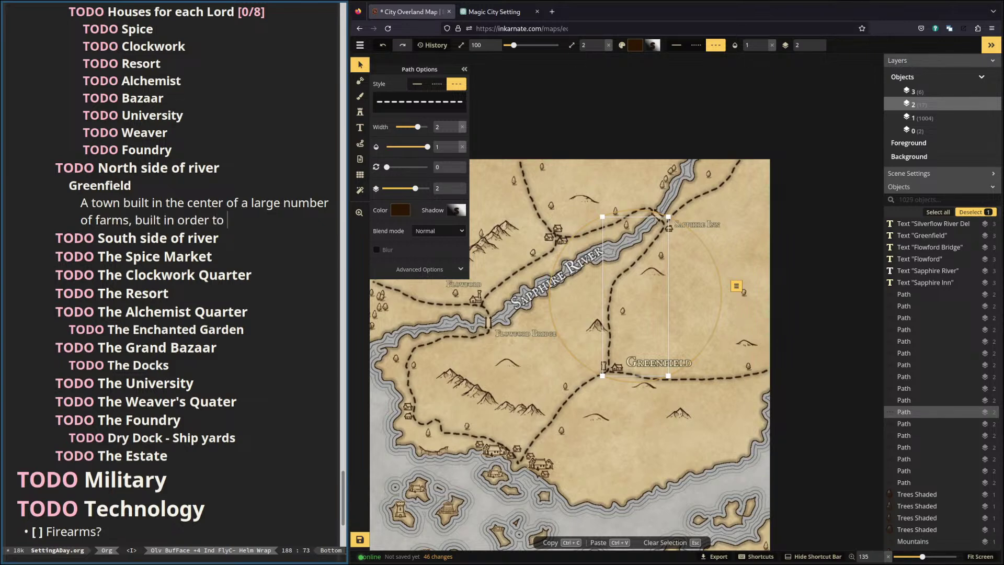
text(service them, and )
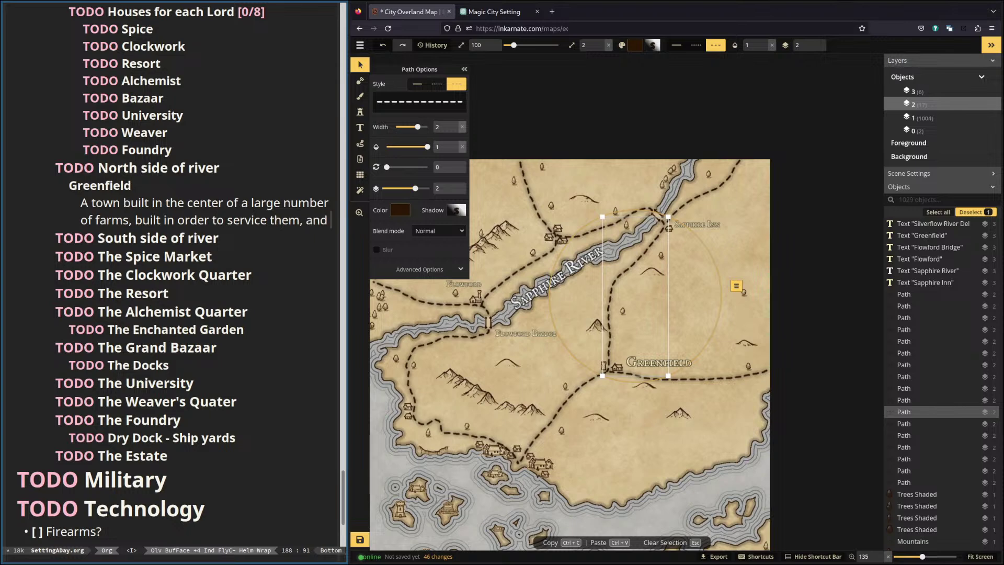
text(trav)
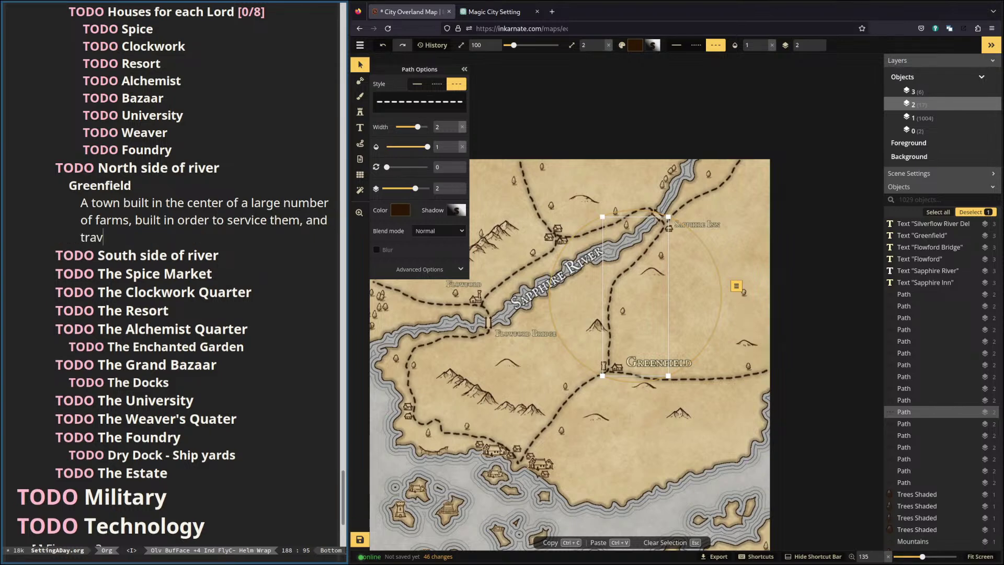
text(erels down to )
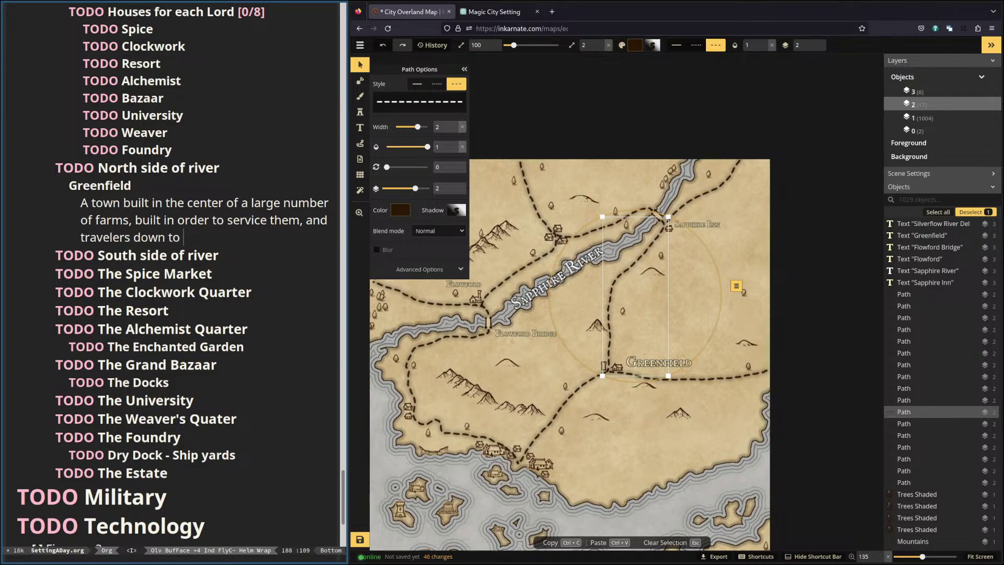
text(CITYNAME)
Deselect the path on the Inkarnate map and examine the coast, islands and the unlabelled hamlet north of the Sapphire River.
click(638, 412)
drag(548, 386, 583, 346)
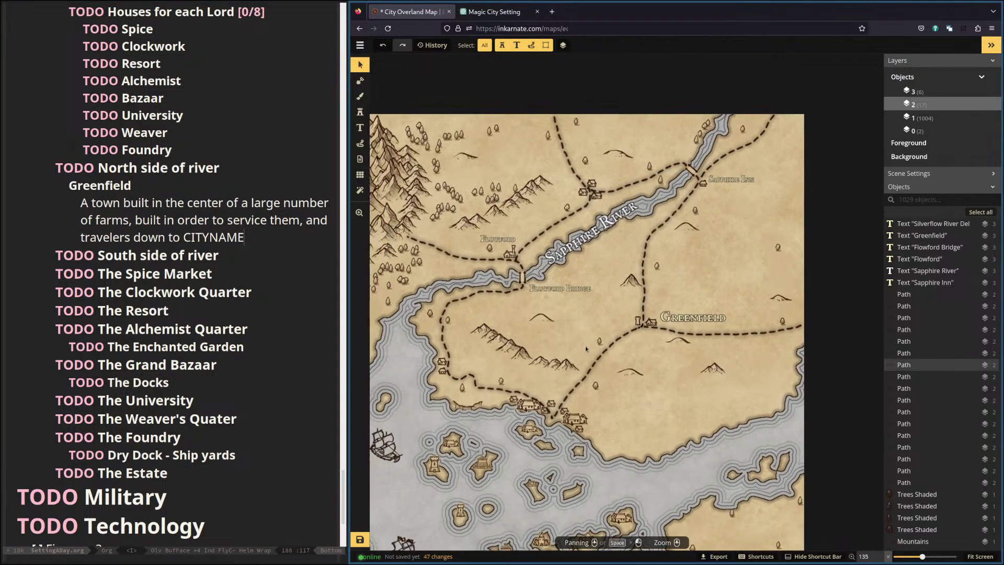
drag(612, 403, 651, 243)
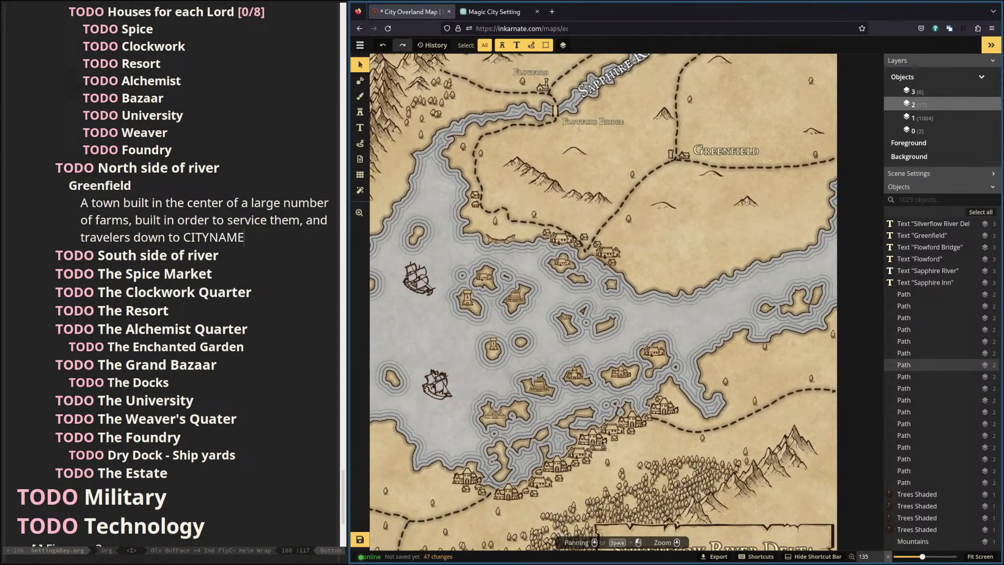
drag(678, 272, 647, 365)
drag(518, 338, 648, 339)
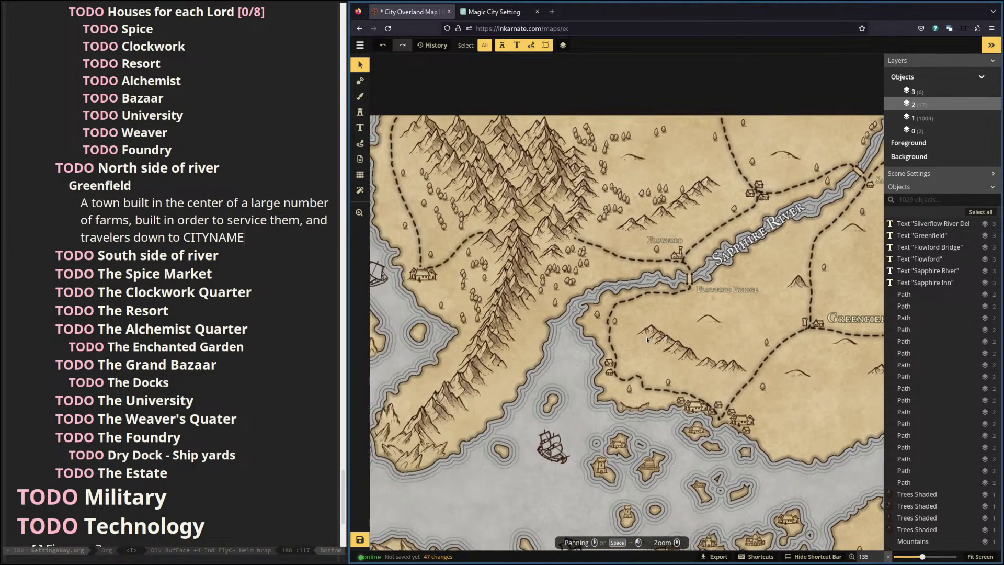
scroll(766, 364, up, 2)
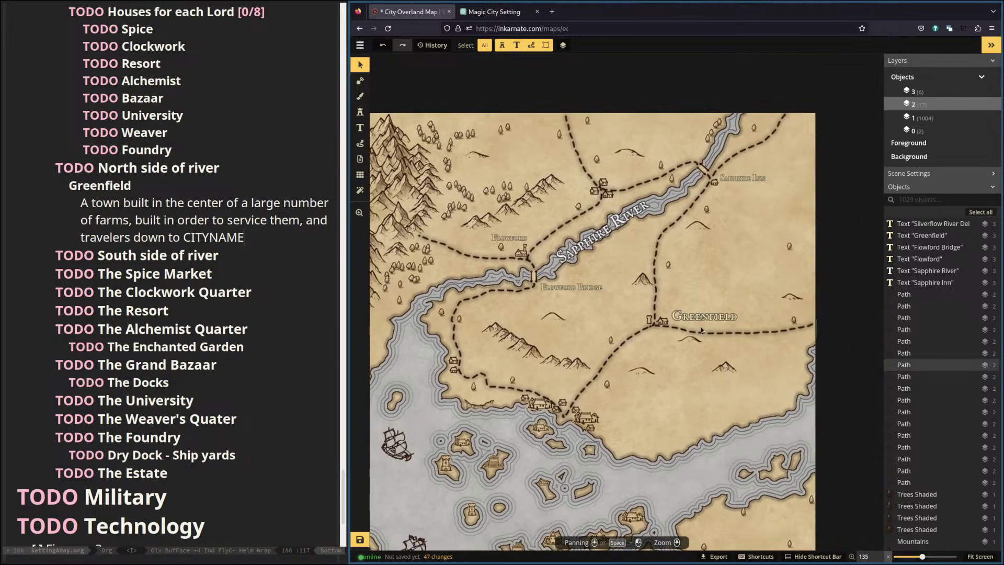
drag(777, 131, 566, 215)
scroll(553, 238, up, 10)
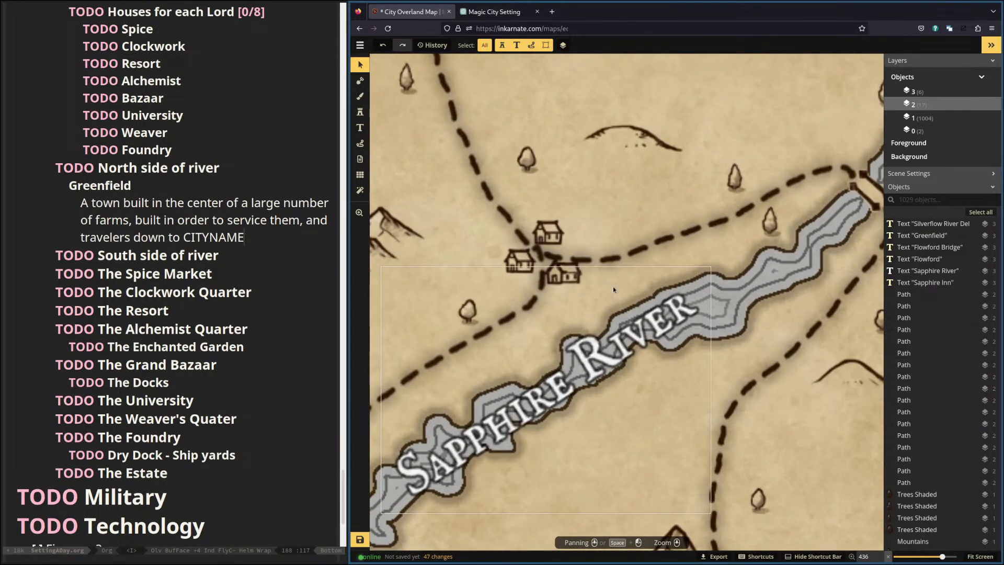
drag(632, 200, 825, 249)
drag(784, 223, 475, 206)
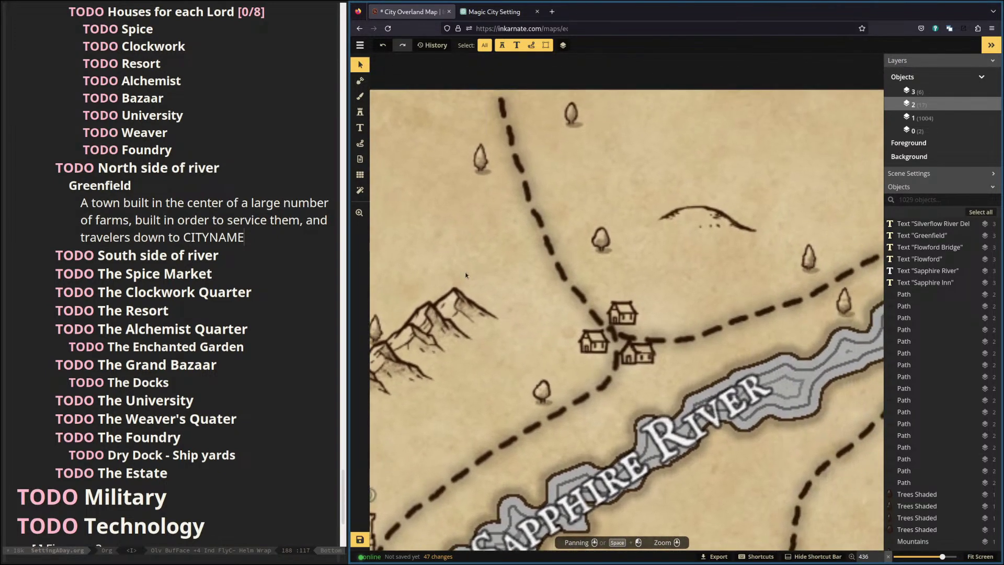
scroll(468, 234, down, 5)
scroll(578, 227, down, 3)
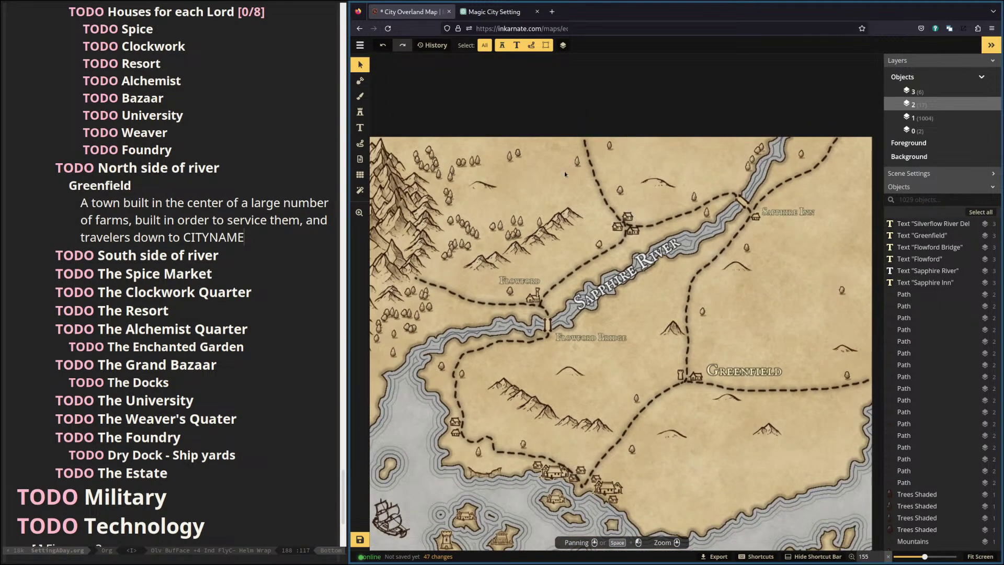
drag(546, 195, 603, 167)
drag(673, 175, 574, 154)
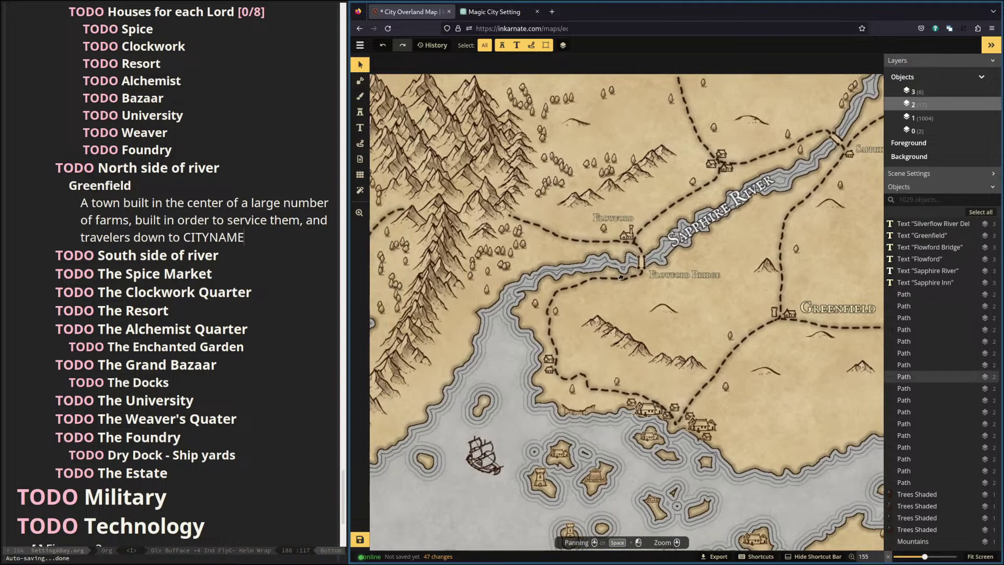
Switch to ChatGPT, highlight the suggestion Windy Acres, and regenerate the list of farming settlement names.
click(483, 13)
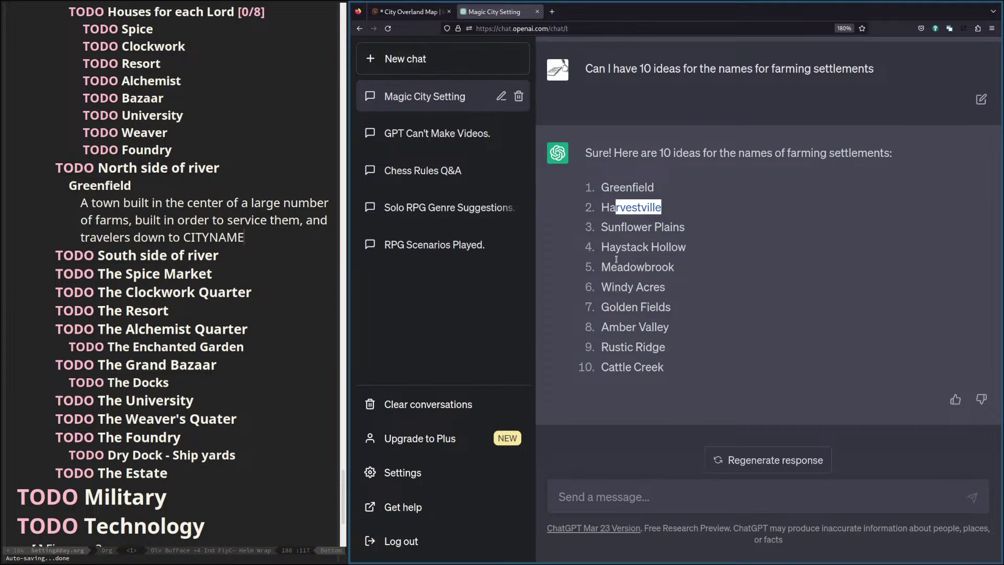
drag(608, 282, 711, 289)
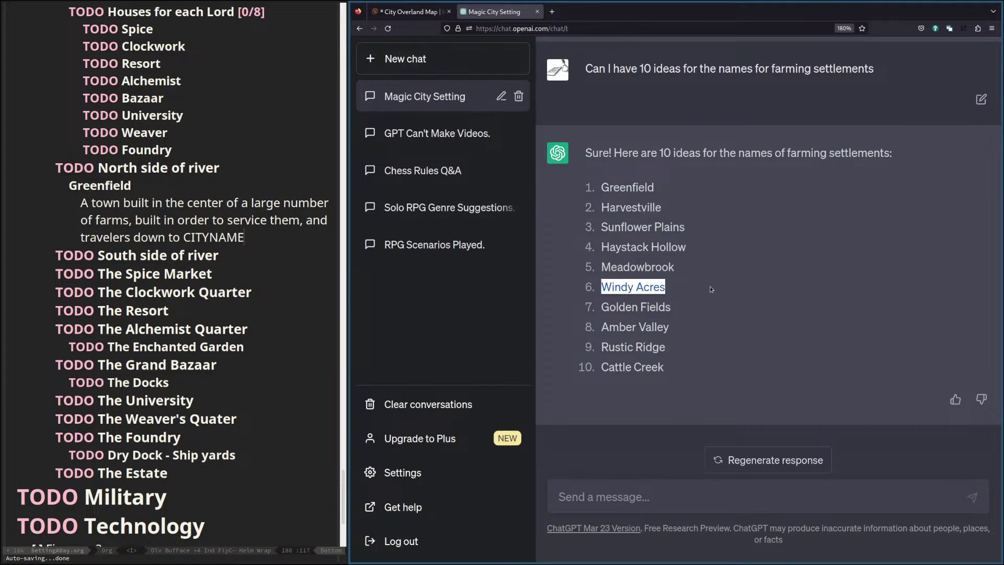
click(768, 460)
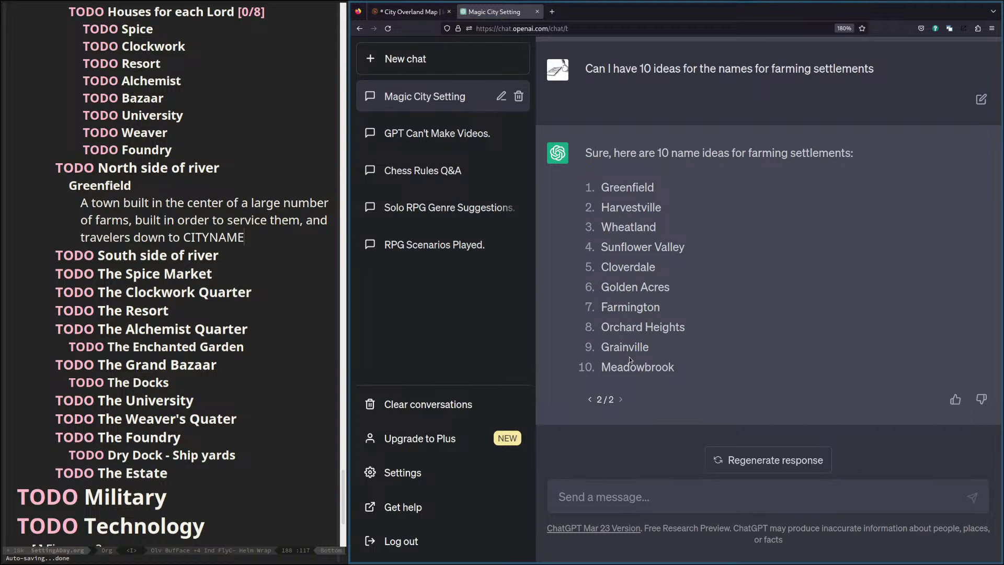
Pick Windy Acres from ChatGPT's first farming-name list and place it in Inkarnate as a label above the hamlet north of the Sapphire River.
click(588, 399)
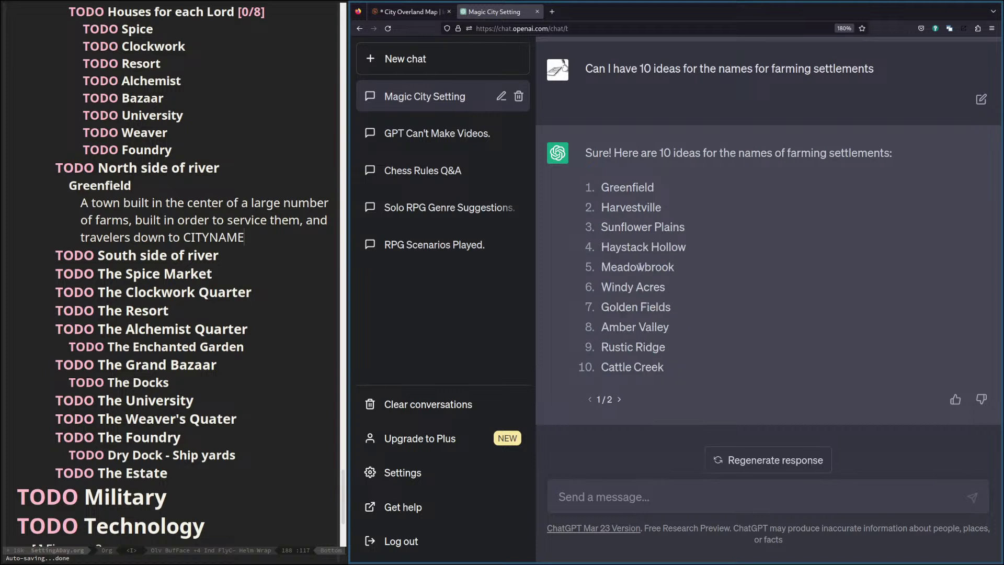
drag(602, 286, 675, 291)
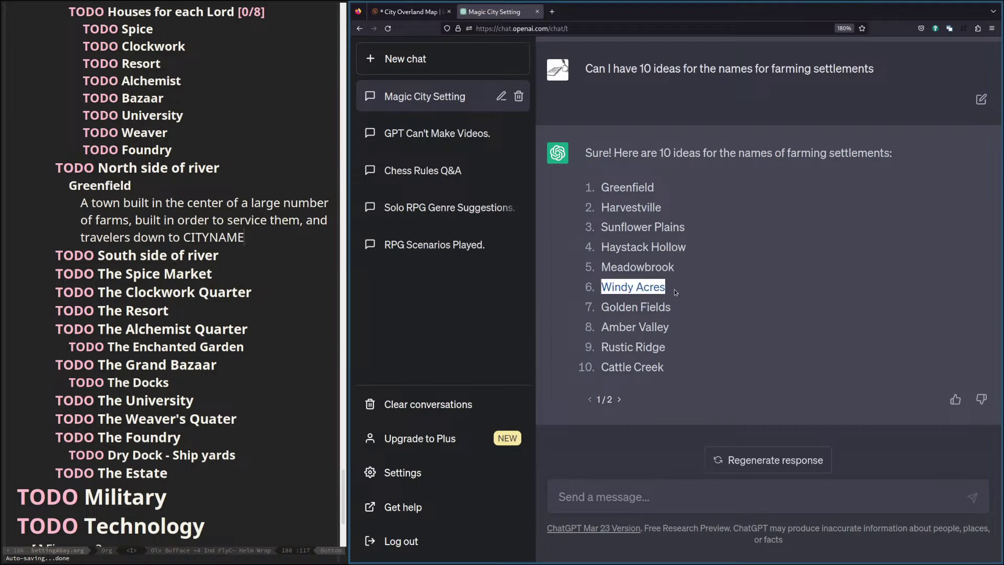
click(410, 11)
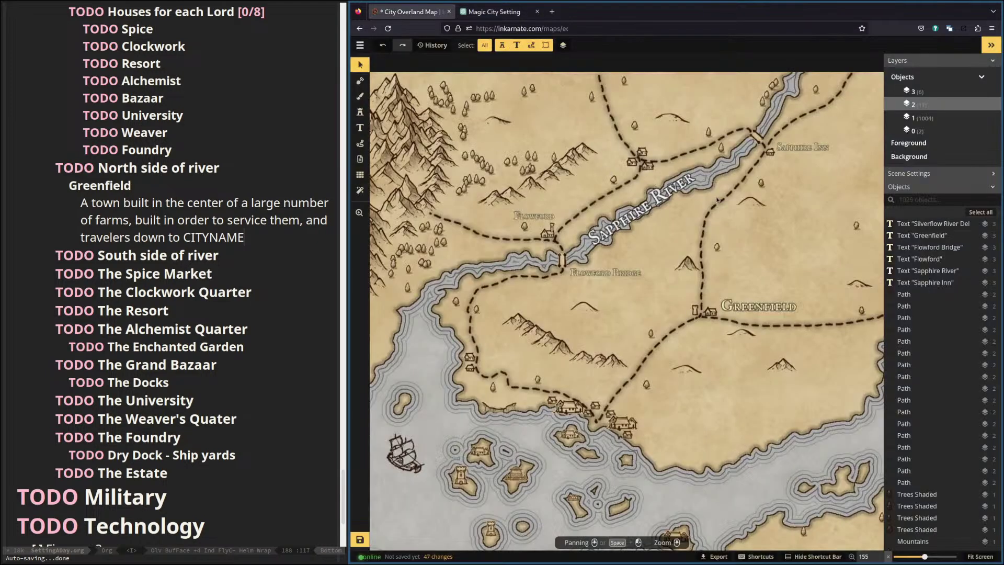
drag(716, 196, 701, 349)
scroll(648, 308, up, 3)
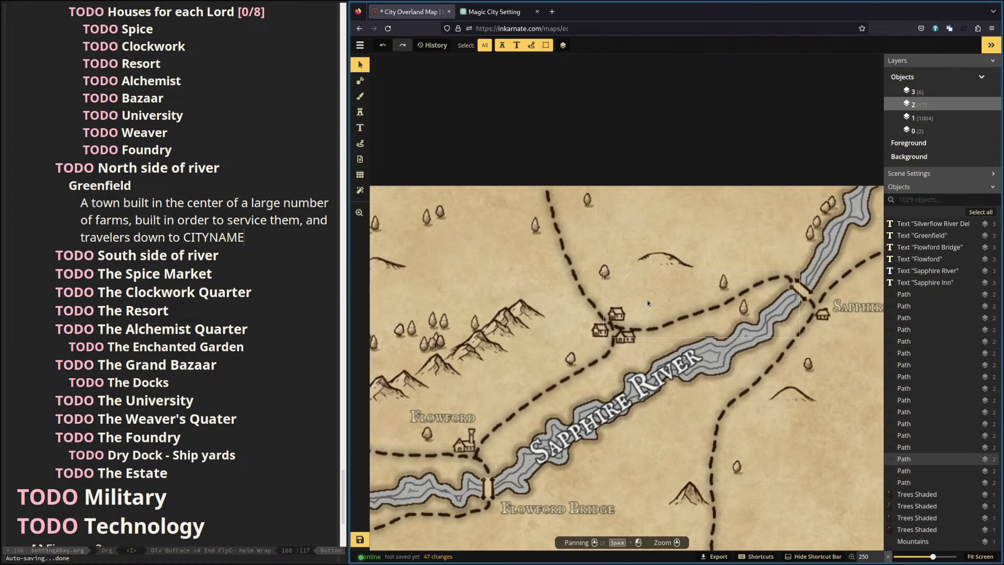
click(359, 127)
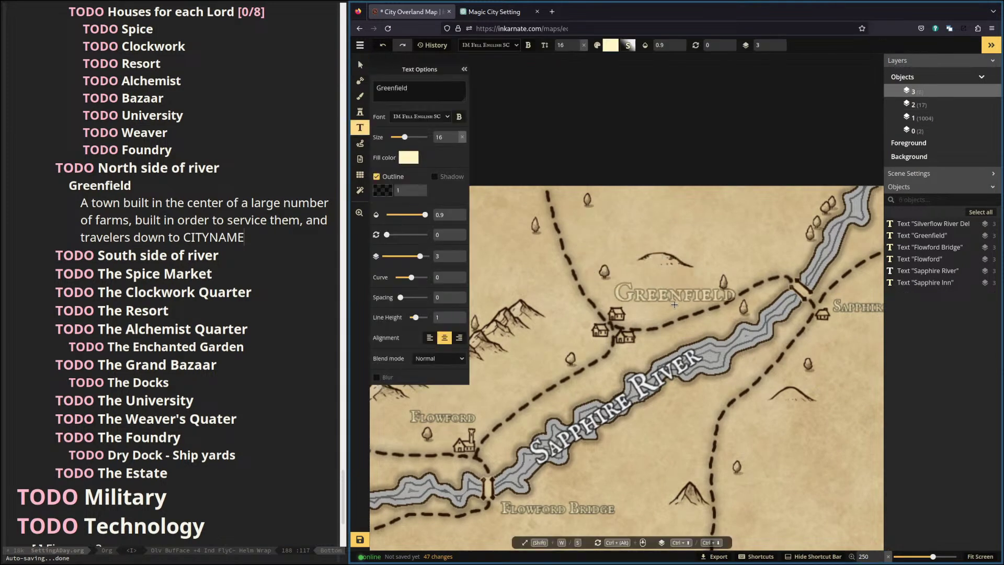
click(645, 300)
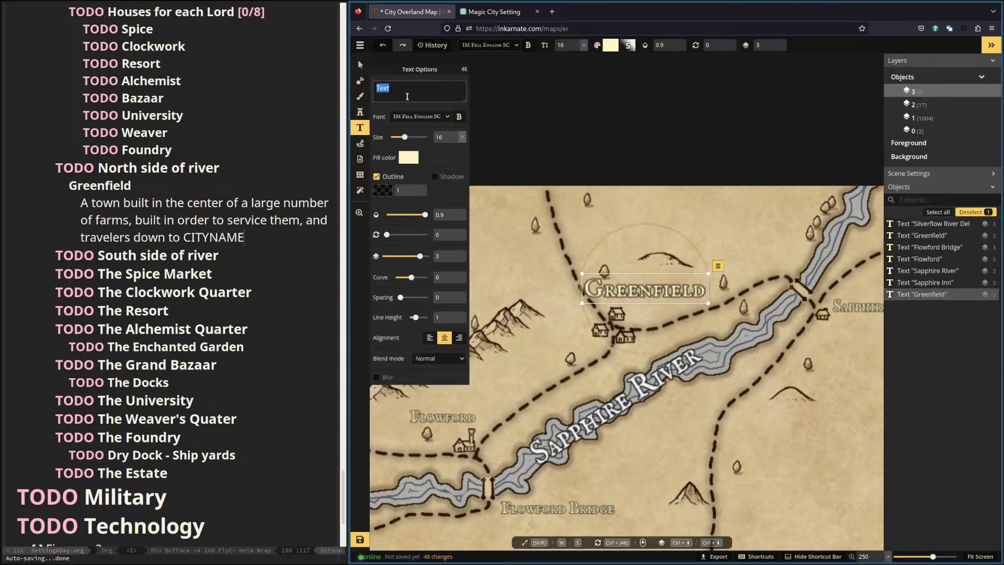
text(Windy Acres)
Set the Windy Acres label's size to 10 and rotate it to 344 degrees along the road by the hamlet.
double_click(441, 137)
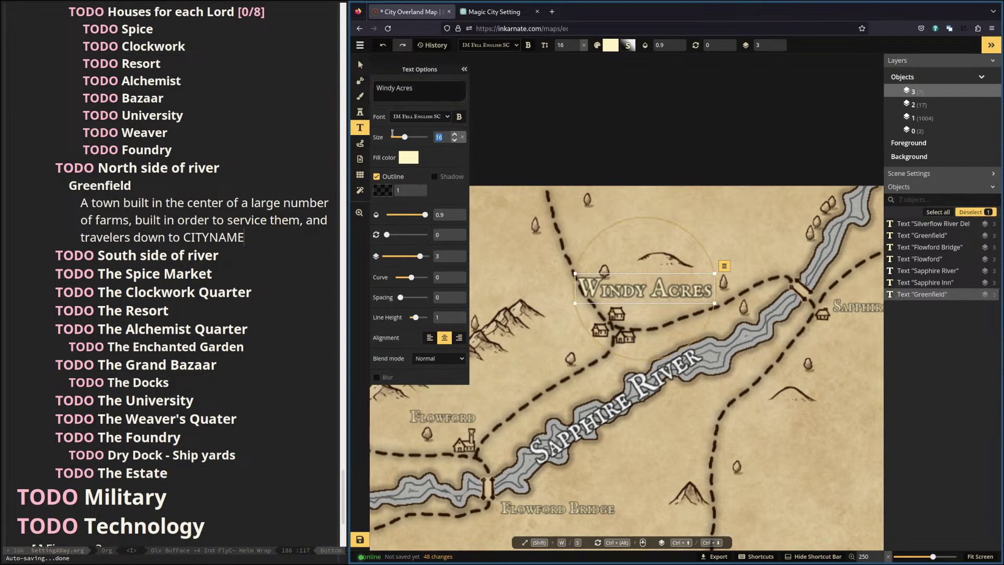
text(10)
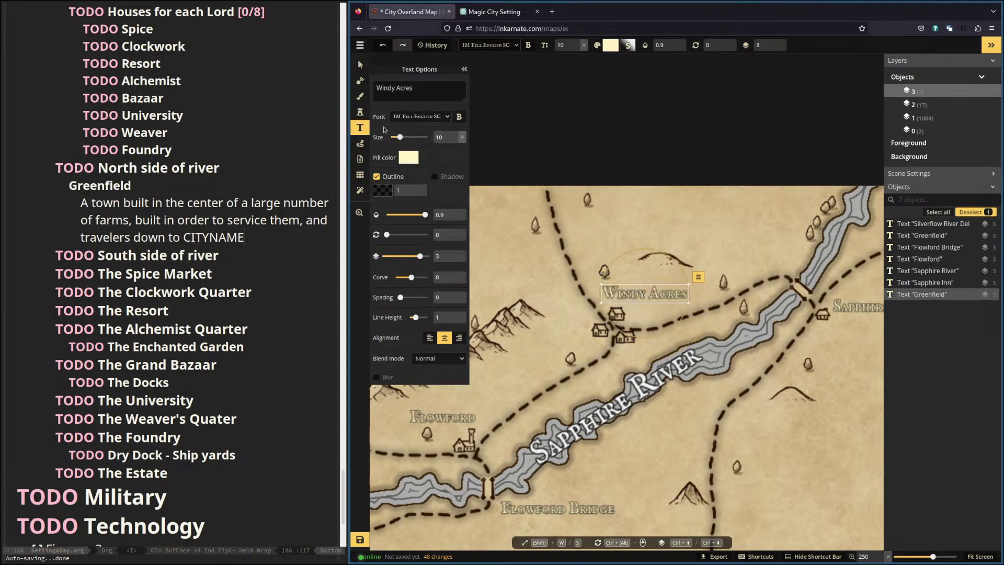
key(alt+Left)
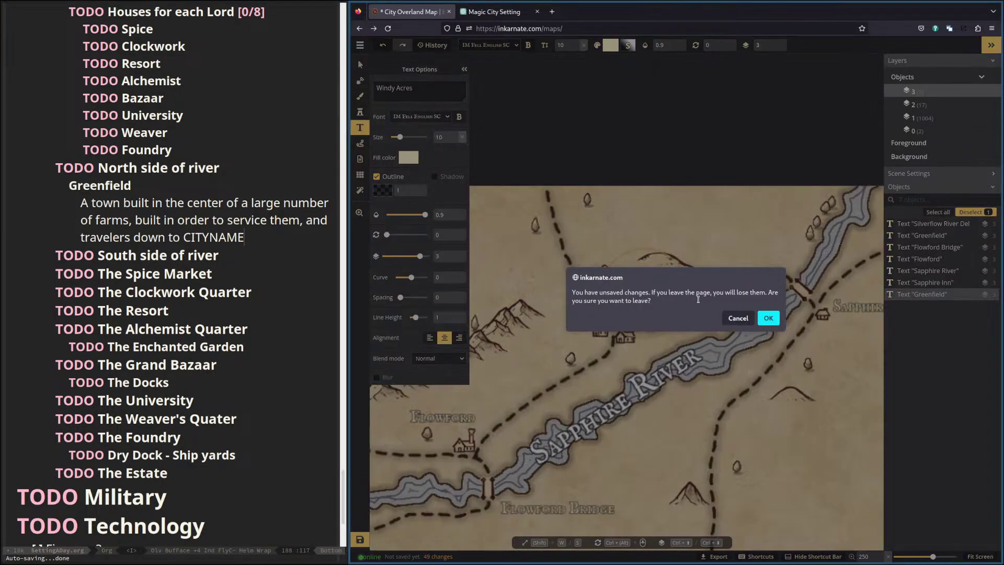
click(739, 321)
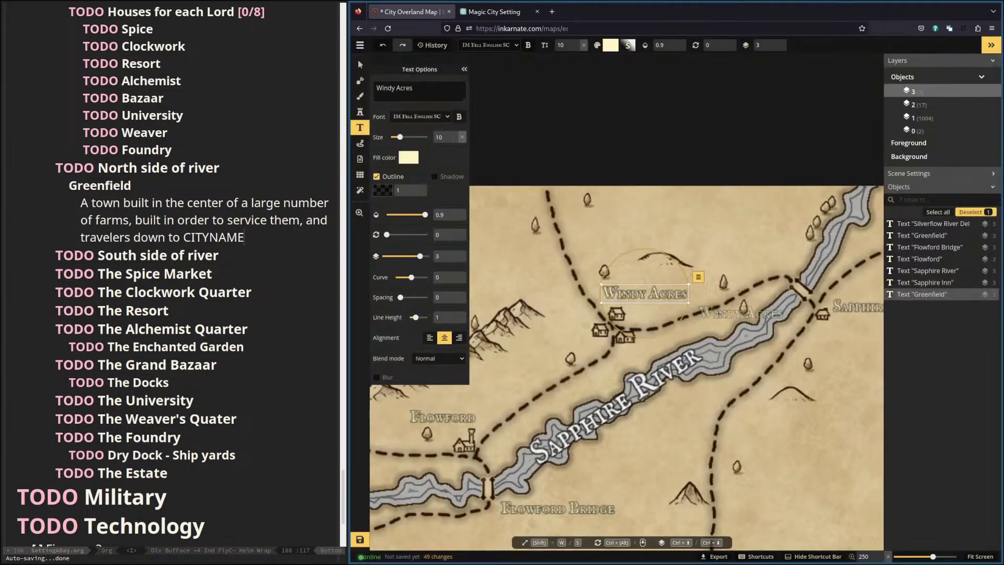
mouse_move(681, 300)
mouse_down()
mouse_move(562, 332)
mouse_move(710, 340)
mouse_move(701, 309)
mouse_move(682, 297)
mouse_move(705, 275)
mouse_move(685, 295)
mouse_up()
drag(778, 387, 599, 340)
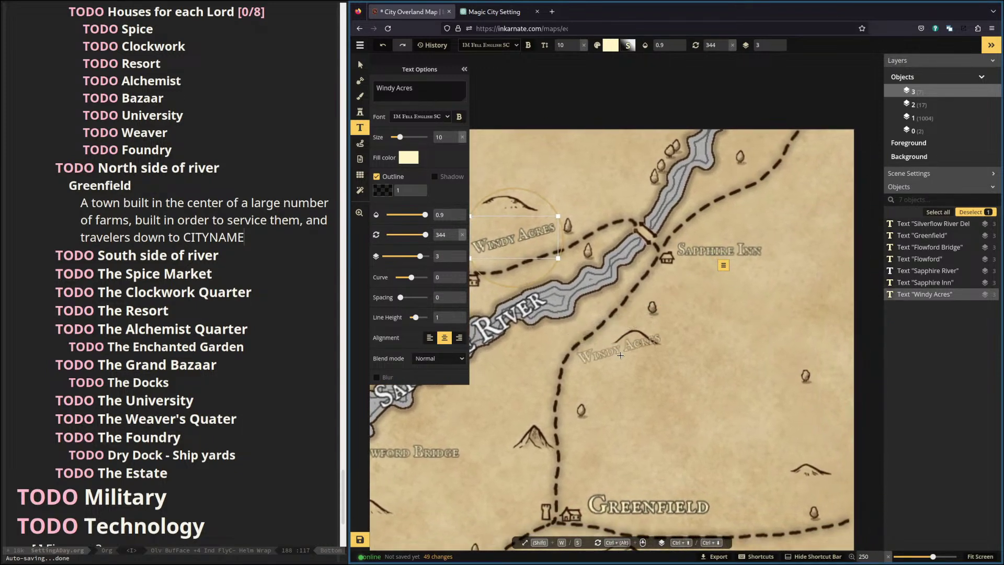
Tilt the Flowford label to follow the road northeast and move it between that road and the Sapphire River.
drag(648, 301, 671, 211)
drag(635, 345, 683, 300)
drag(632, 325, 697, 334)
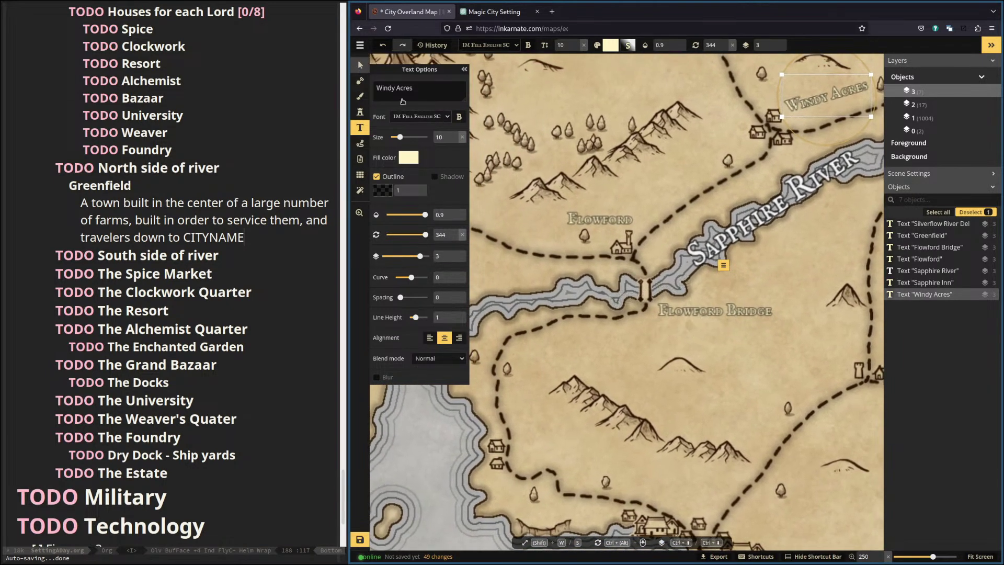
click(359, 65)
click(599, 222)
drag(629, 192, 607, 180)
drag(604, 215, 672, 234)
Examine the map from Flowford Bridge and Greenfield to the coast for settlements that still need a label.
click(745, 422)
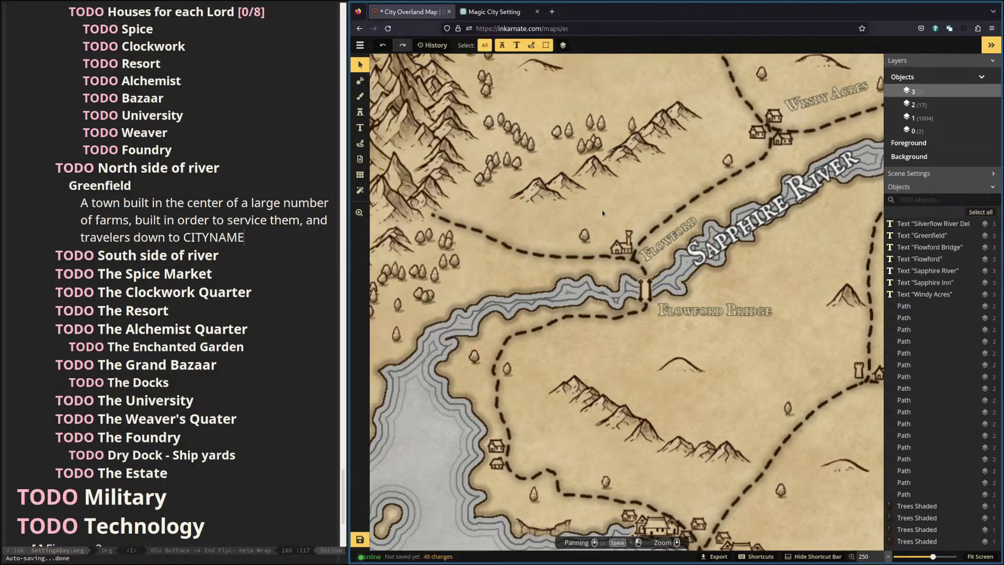
click(745, 422)
drag(752, 417, 616, 344)
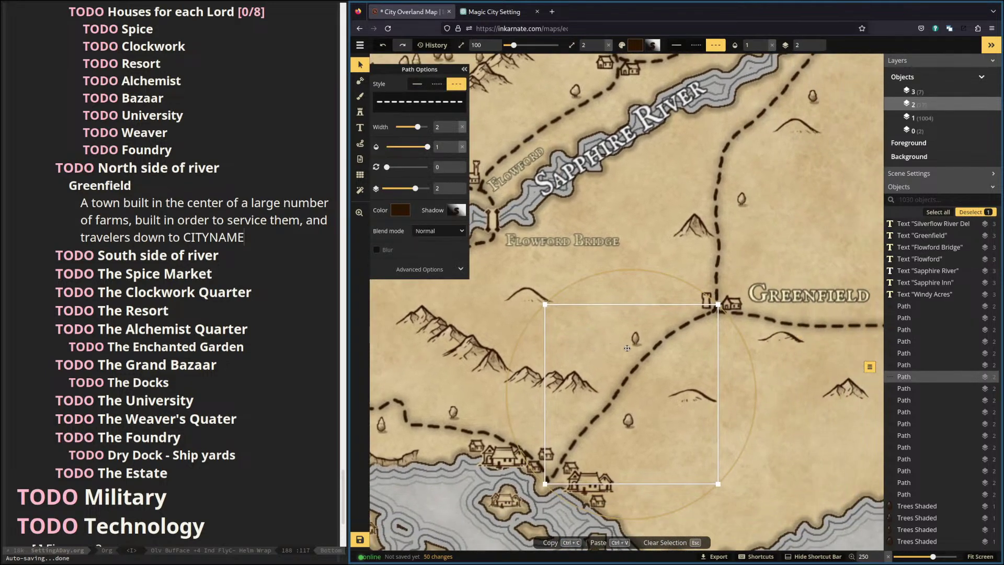
click(558, 241)
drag(818, 208, 671, 469)
drag(559, 334, 704, 314)
drag(608, 358, 755, 383)
drag(664, 380, 510, 345)
drag(707, 369, 505, 499)
drag(650, 418, 549, 474)
drag(471, 444, 695, 352)
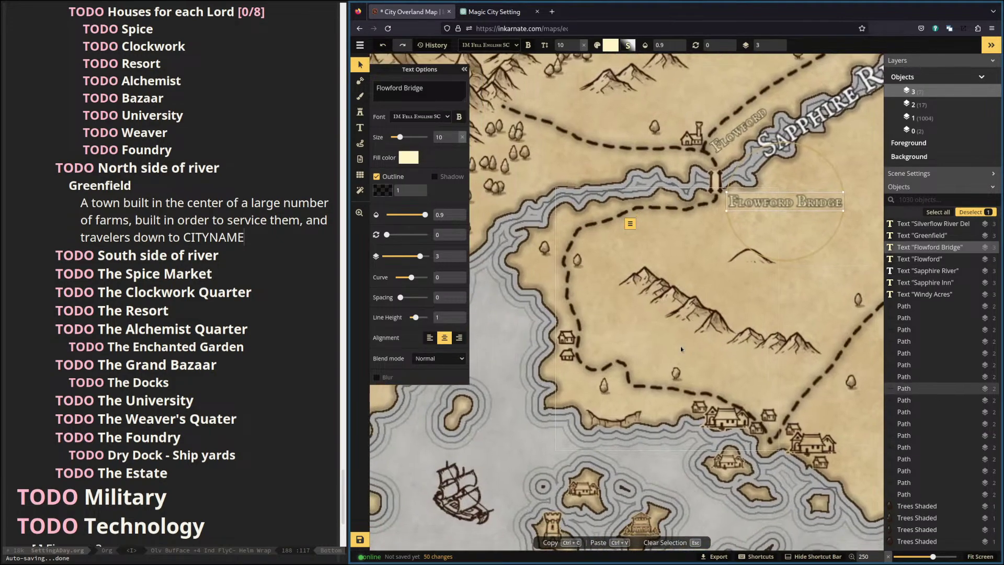
Switch to ChatGPT and ask "Can I have 10 names for small coastal hamlets", correcting the spelling of "coastal".
click(489, 10)
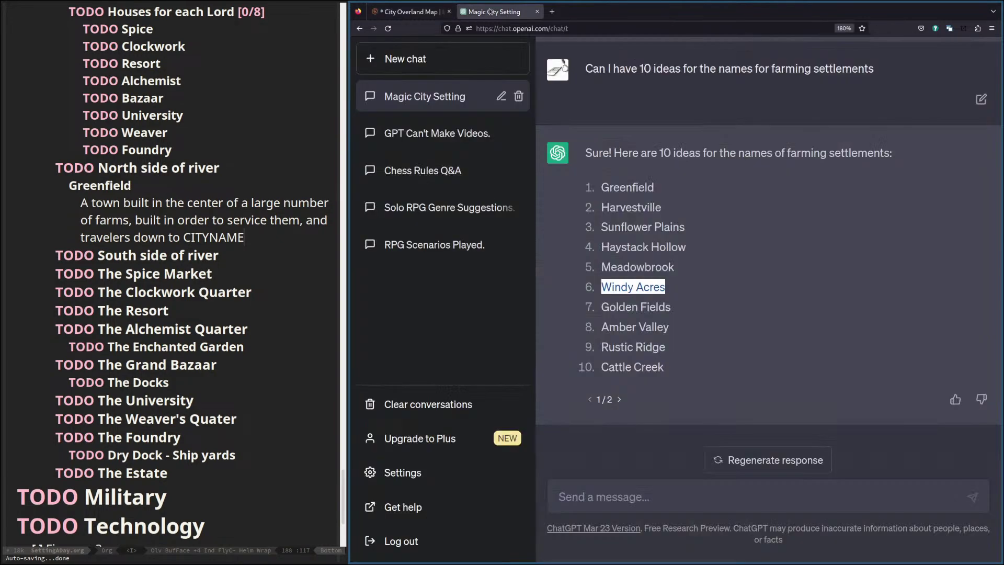
click(595, 498)
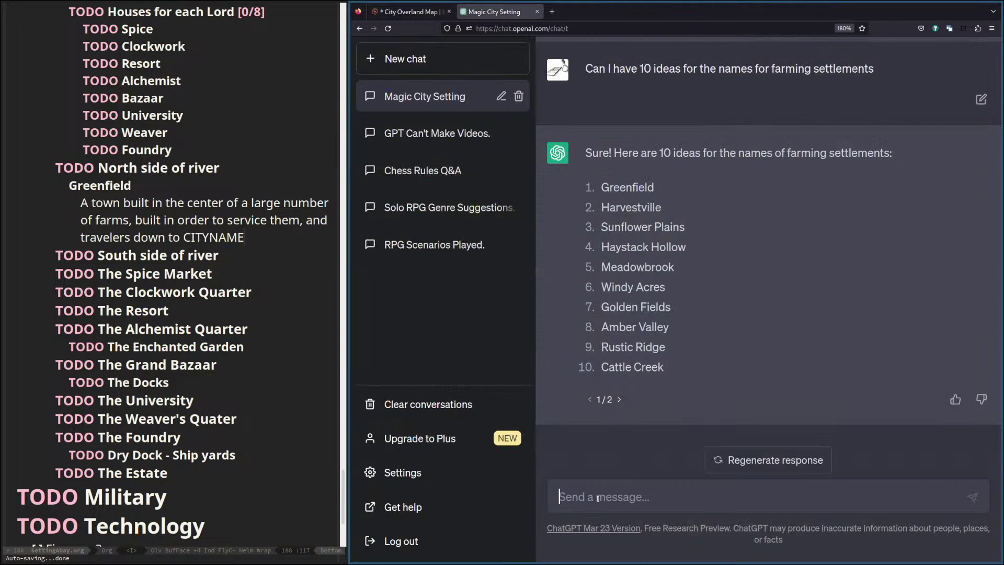
text(Can iI have 10 names for )
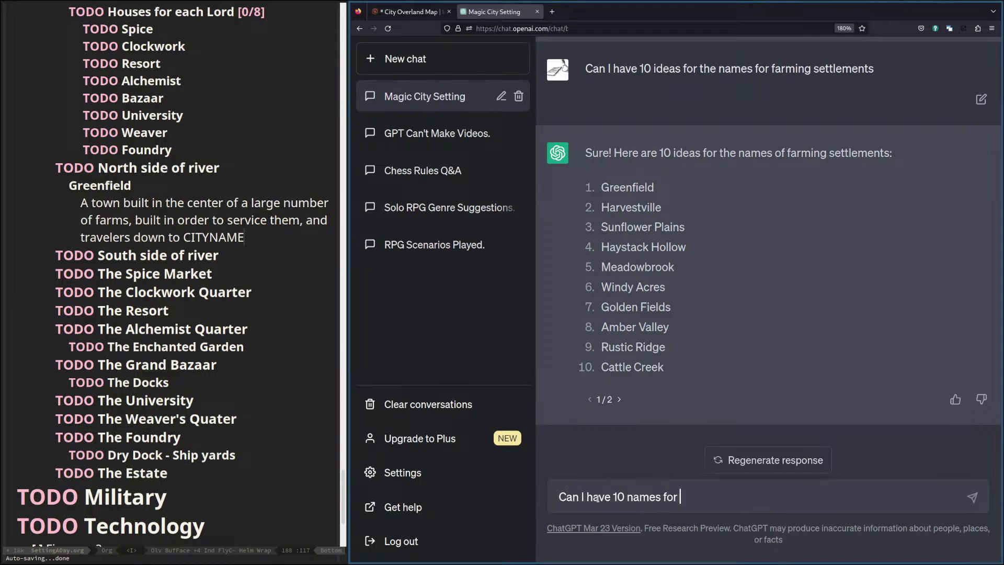
text(small hamlets costal)
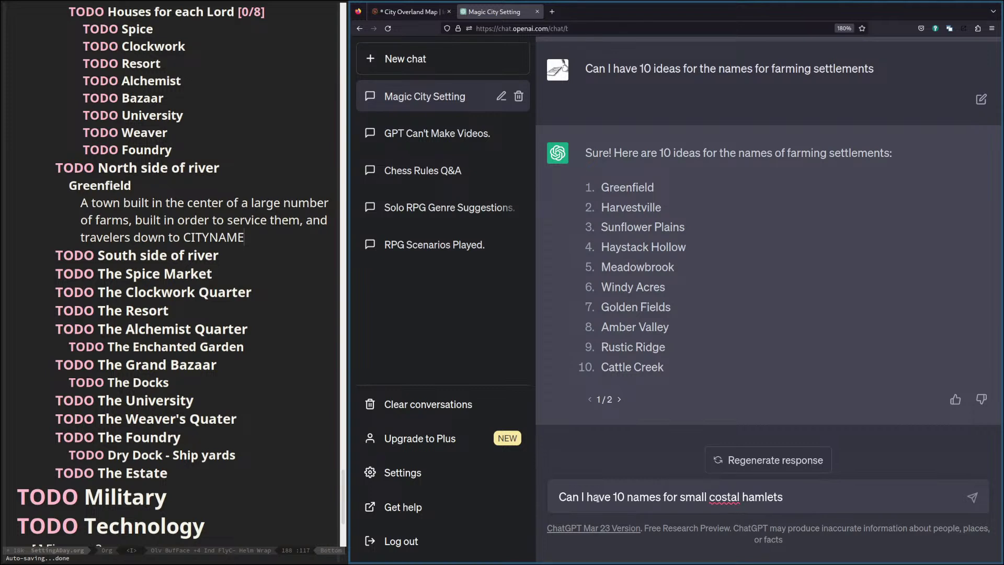
right_click(728, 495)
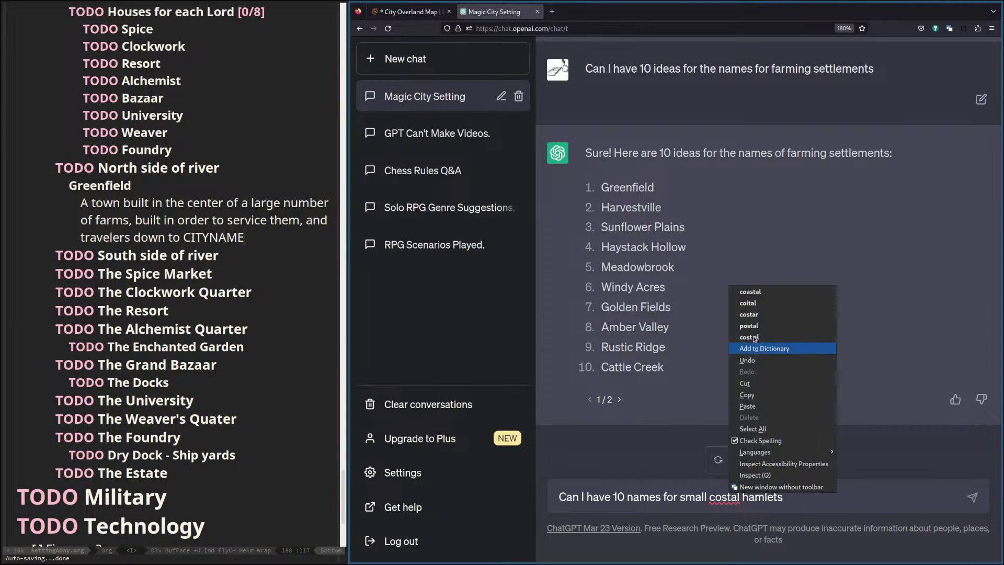
click(763, 292)
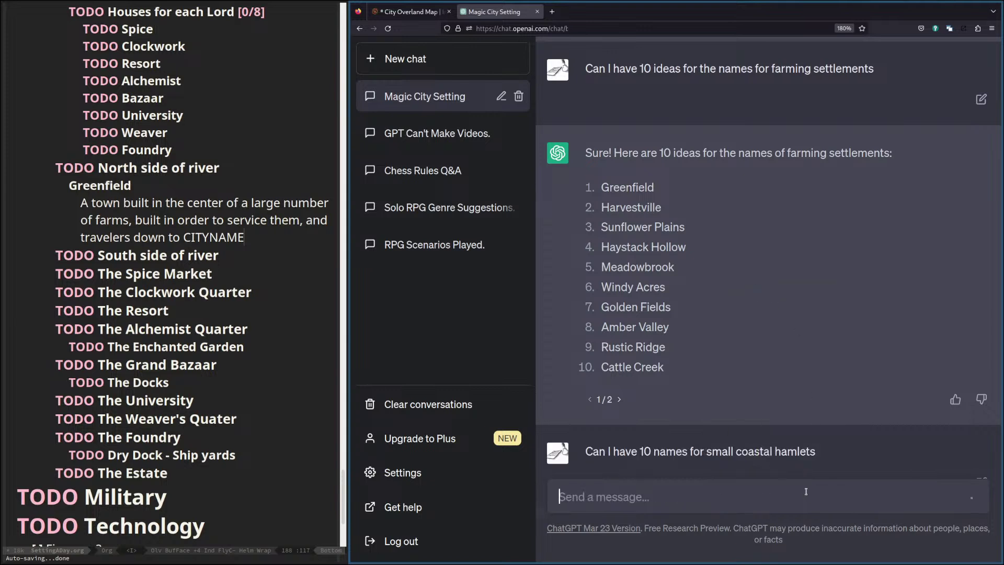
Send the request for 10 names for small coastal hamlets and choose Driftwood from the reply.
key(Return)
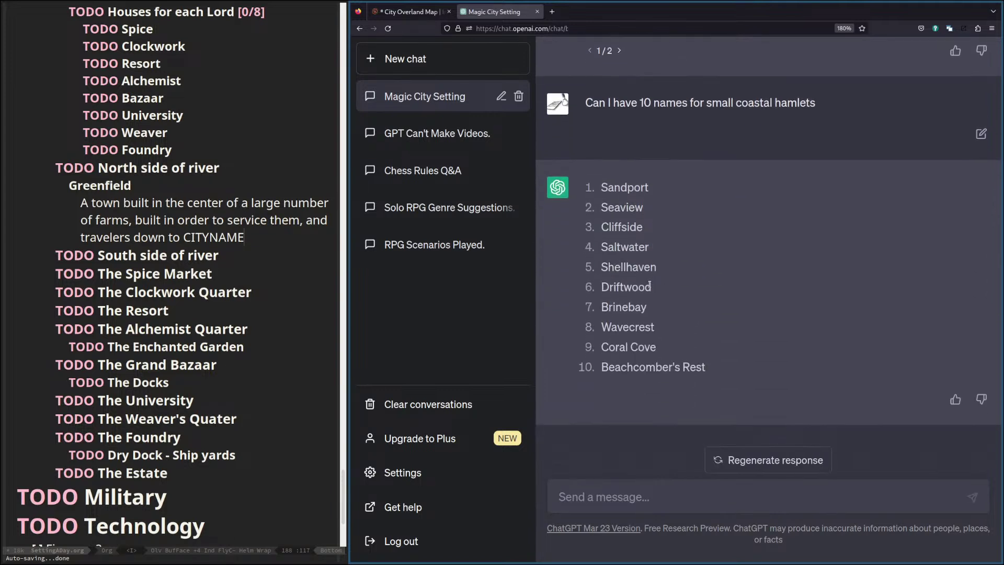
drag(609, 335, 663, 331)
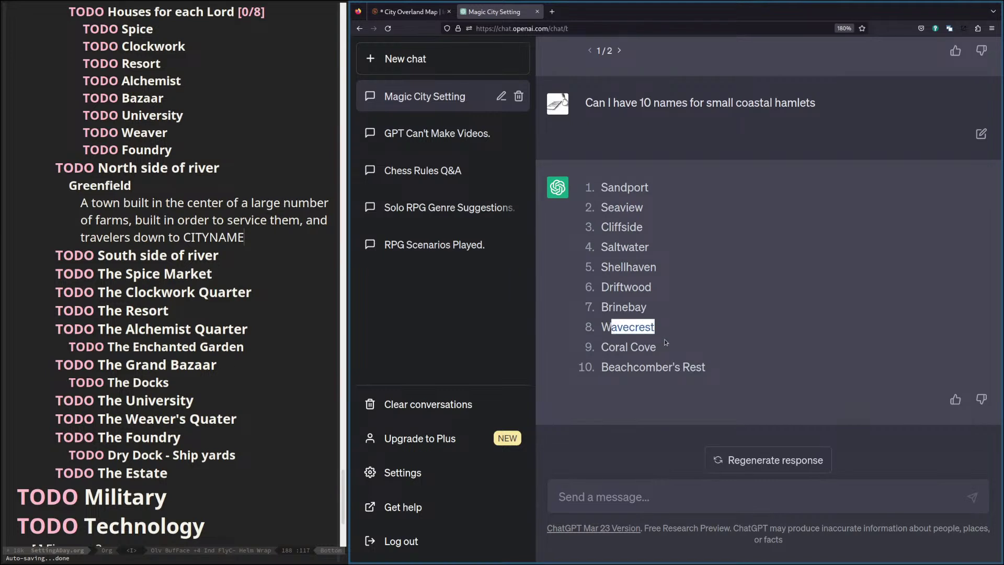
double_click(615, 287)
Switch to the Inkarnate city overland map and place a "Driftwood" text label beside the two coastal houses southwest of Flowford Bridge.
click(428, 16)
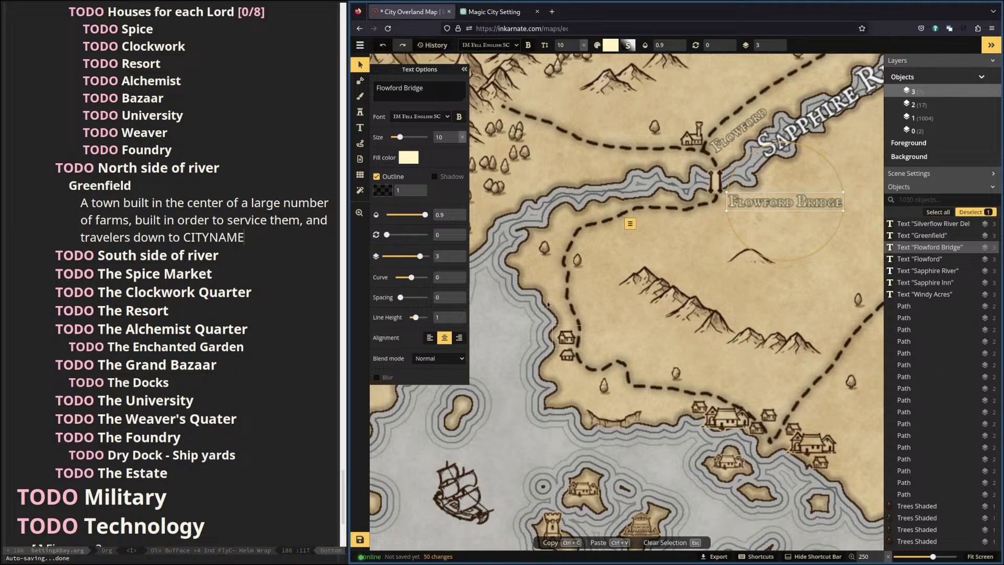
click(602, 333)
click(359, 127)
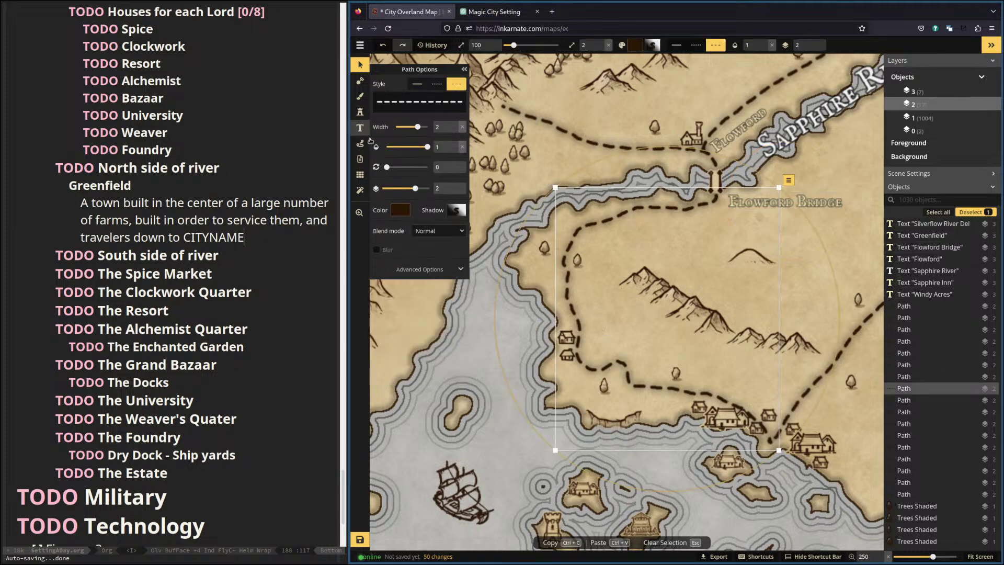
click(616, 336)
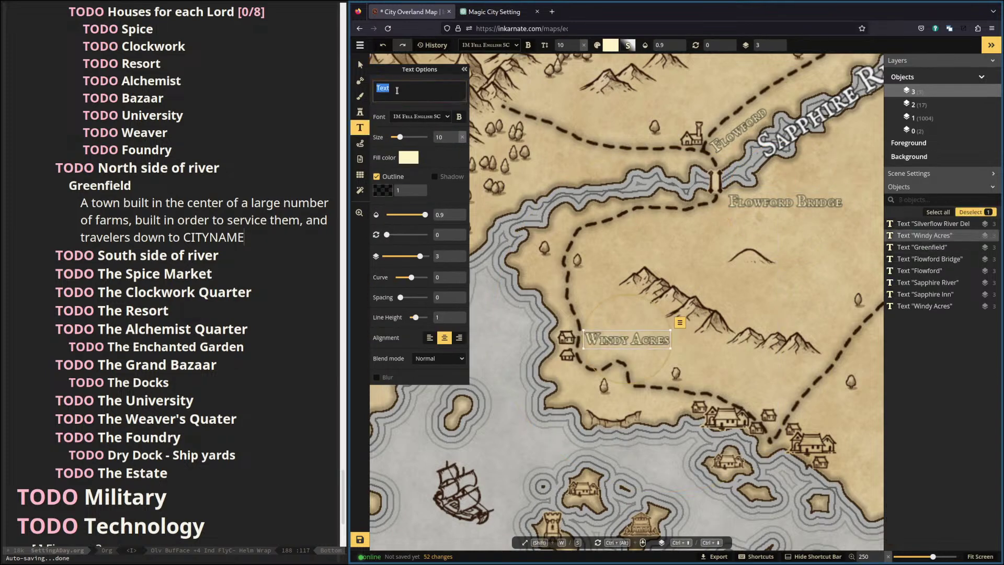
text(Driftwa)
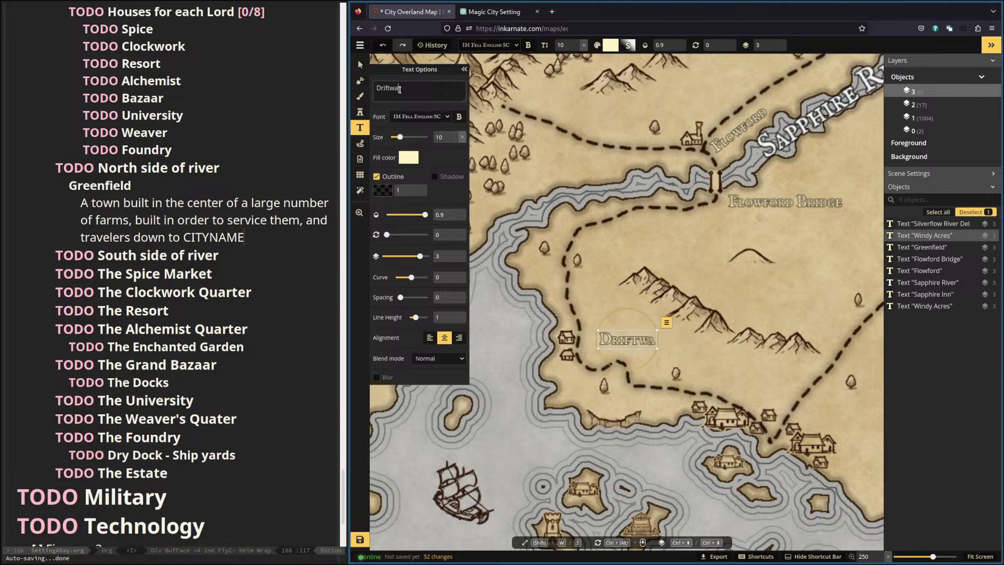
key(BackSpace)
text(ood)
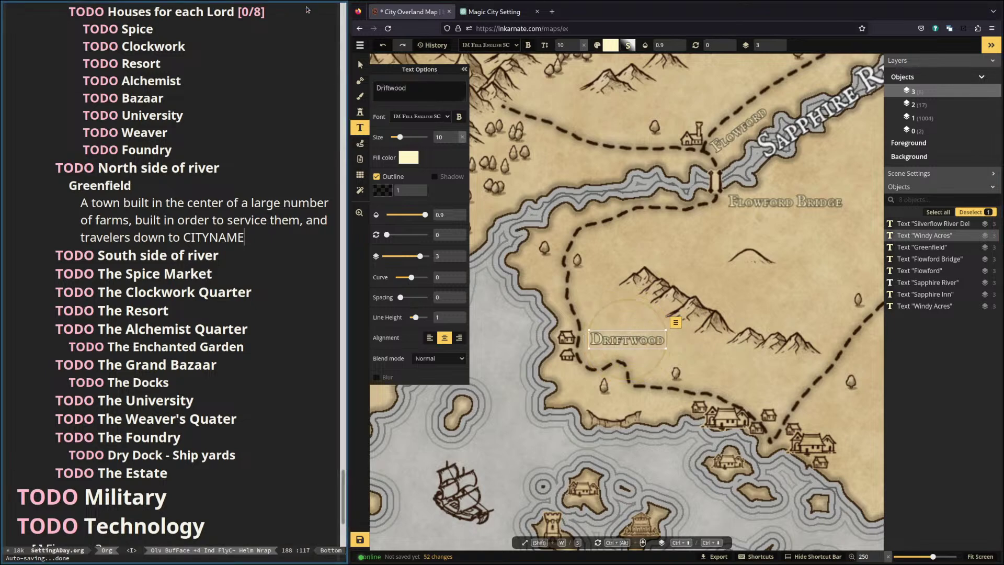
click(360, 65)
drag(630, 341, 626, 343)
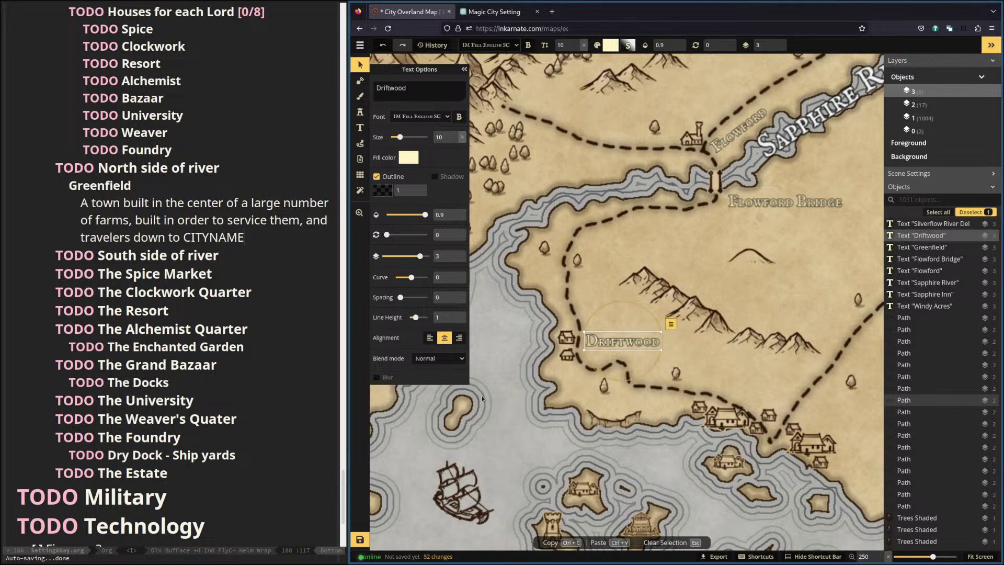
Examine the map from Greenfield across to the western coast for settlements that still lack names.
scroll(666, 363, right, 5)
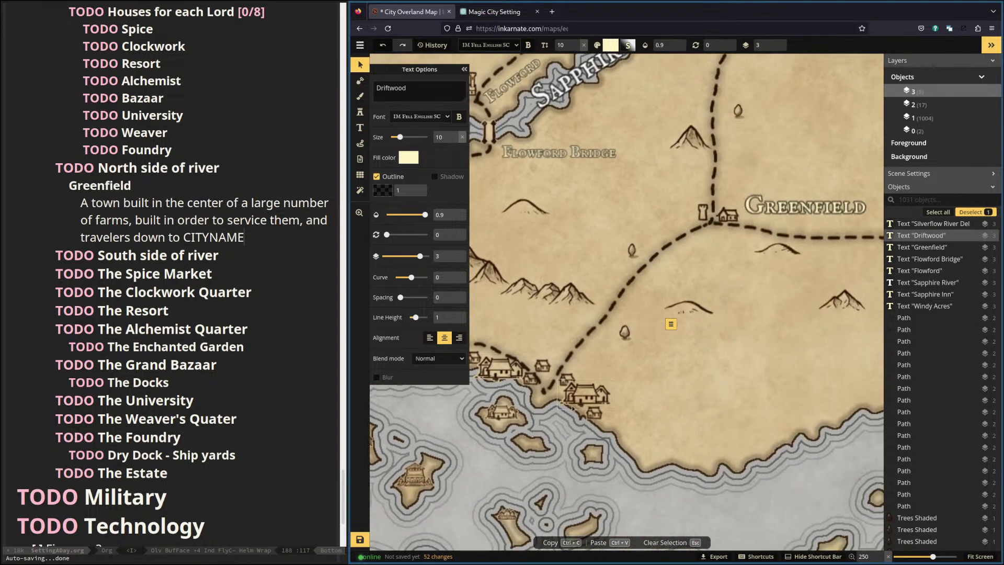
scroll(634, 385, up, 5)
click(618, 372)
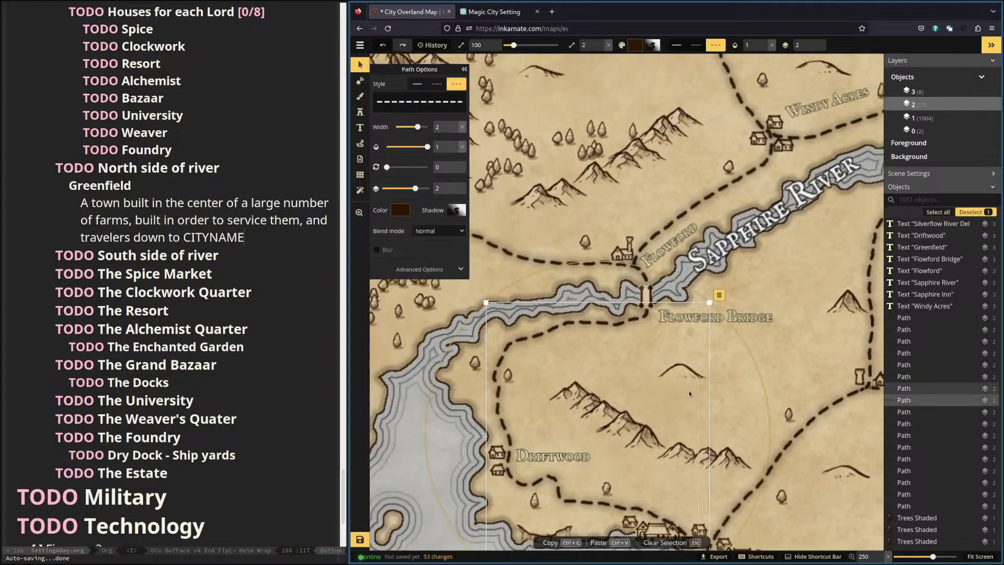
scroll(690, 418, right, 10)
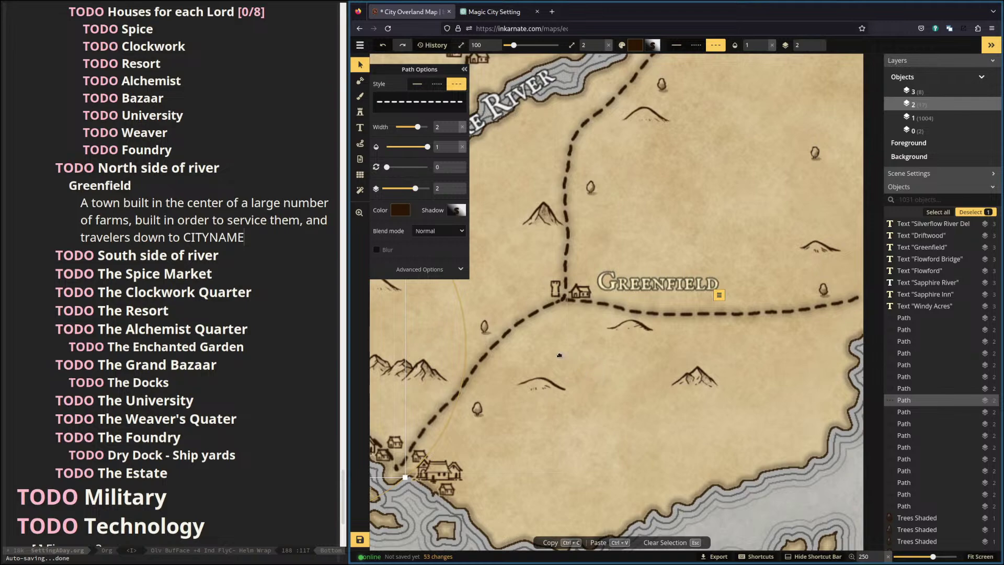
scroll(598, 372, left, 10)
scroll(597, 372, up, 5)
drag(706, 407, 940, 426)
scroll(633, 372, down, 4)
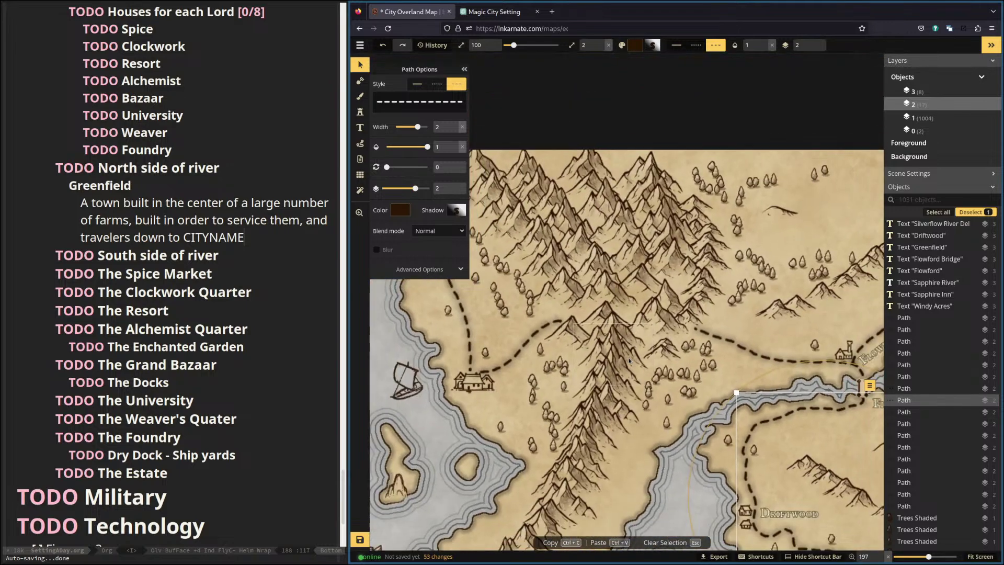
drag(647, 464, 650, 274)
drag(708, 316, 673, 285)
scroll(708, 295, up, 7)
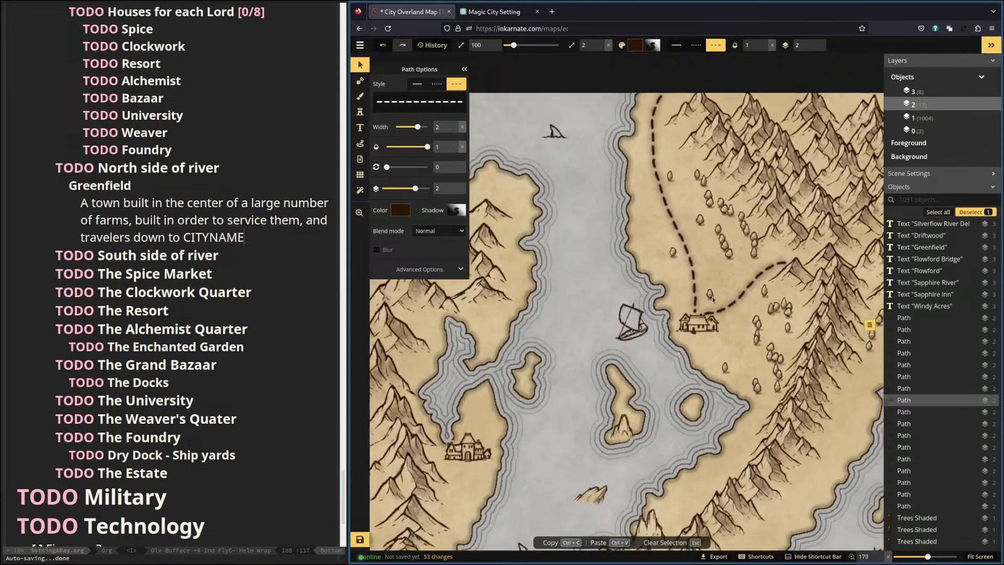
Compare the suggested hamlet names in the chat with the unnamed coastal settlement beside the sailing ship.
click(491, 12)
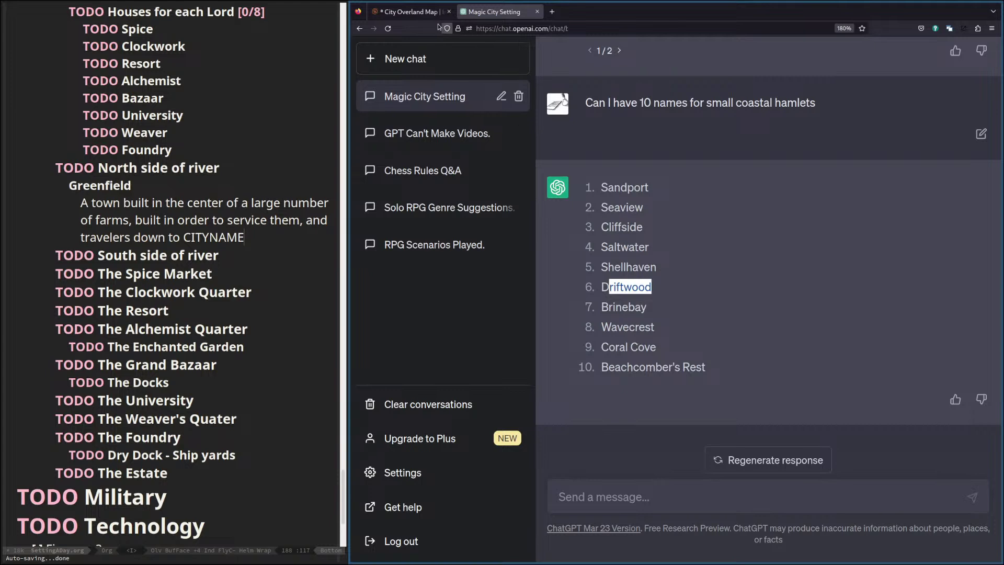
click(411, 11)
drag(776, 325, 743, 263)
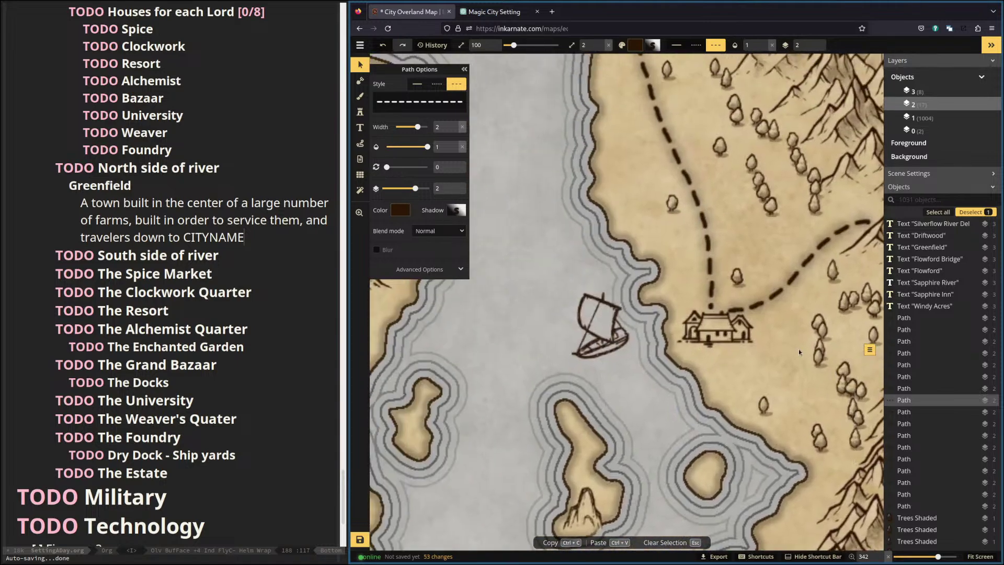
click(472, 16)
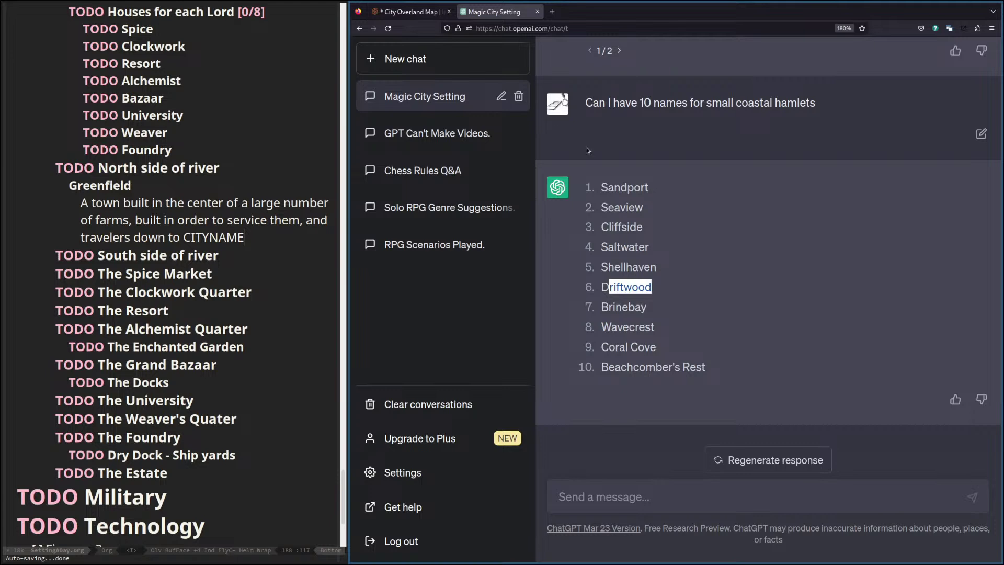
click(408, 12)
Survey the western islands, the channel and the southern coast for other settlements that need names.
drag(827, 343, 792, 327)
scroll(792, 327, right, 3)
scroll(612, 345, down, 5)
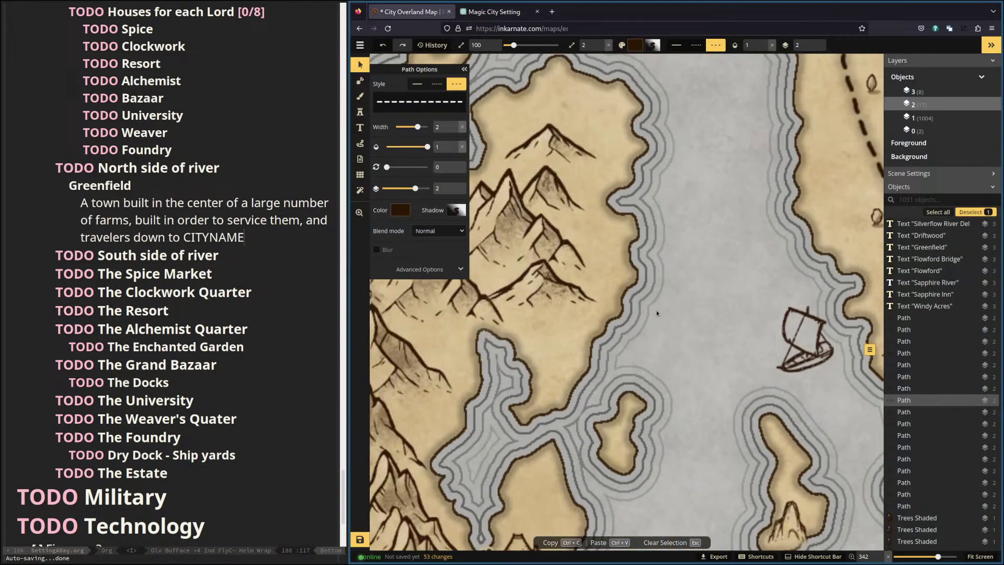
drag(847, 350, 397, 319)
drag(810, 363, 591, 350)
scroll(590, 352, down, 1)
scroll(591, 377, down, 1)
drag(514, 440, 619, 349)
drag(496, 358, 721, 339)
drag(615, 311, 563, 268)
drag(786, 343, 797, 288)
drag(629, 290, 701, 290)
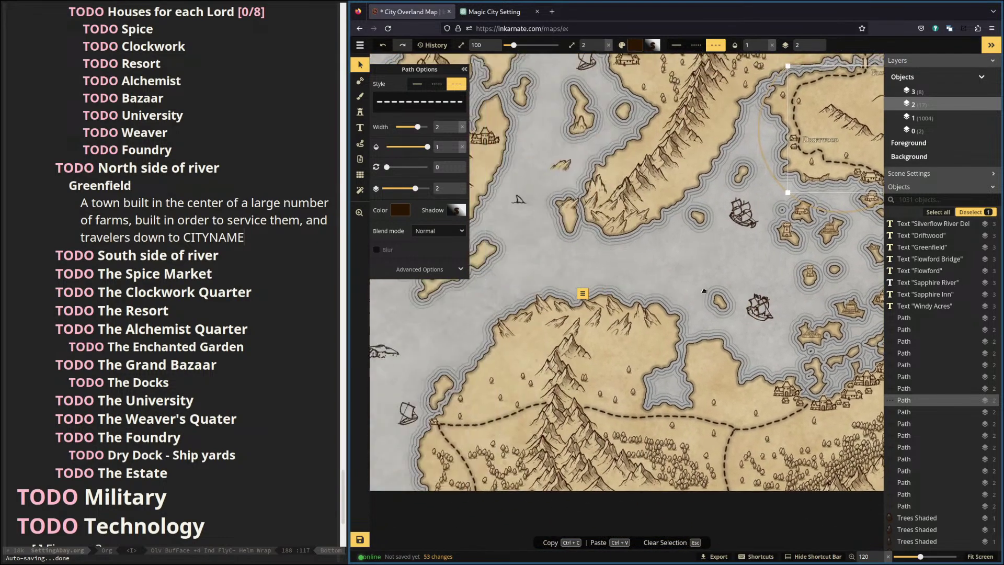
drag(617, 265, 714, 316)
drag(627, 293, 731, 289)
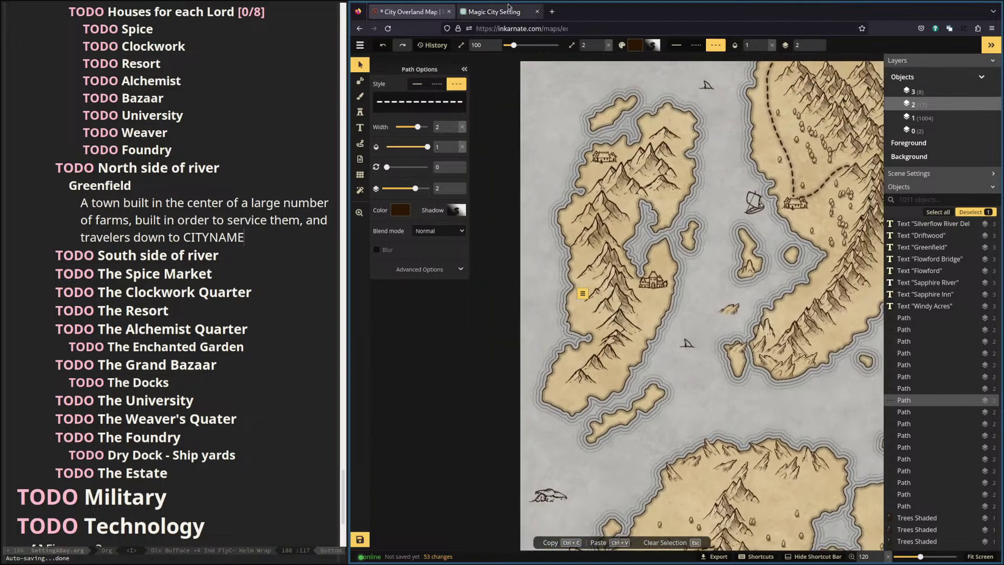
Regenerate the chat's list of small coastal hamlet names, review the new suggestions, and return to the map.
click(494, 11)
click(763, 460)
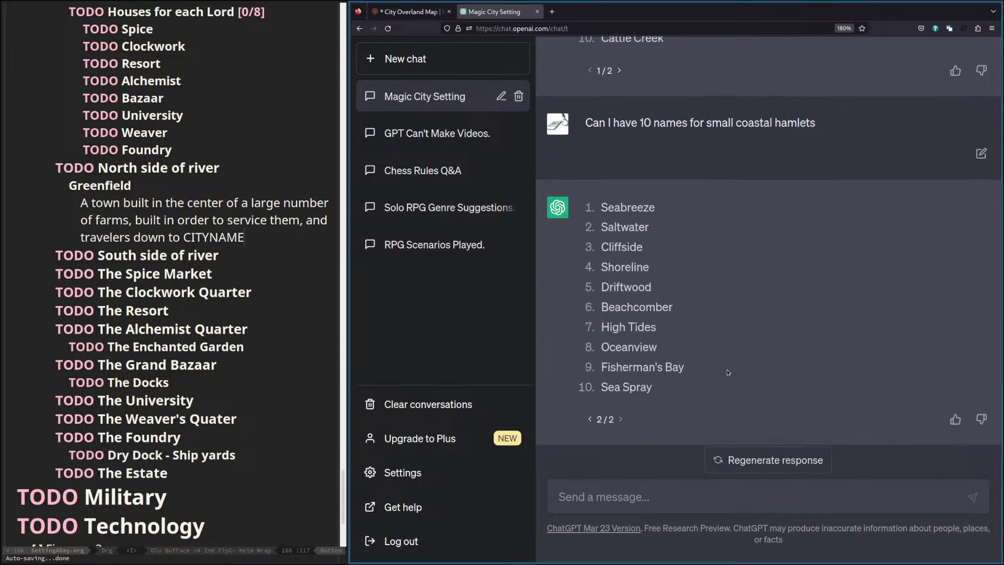
scroll(709, 359, up, 3)
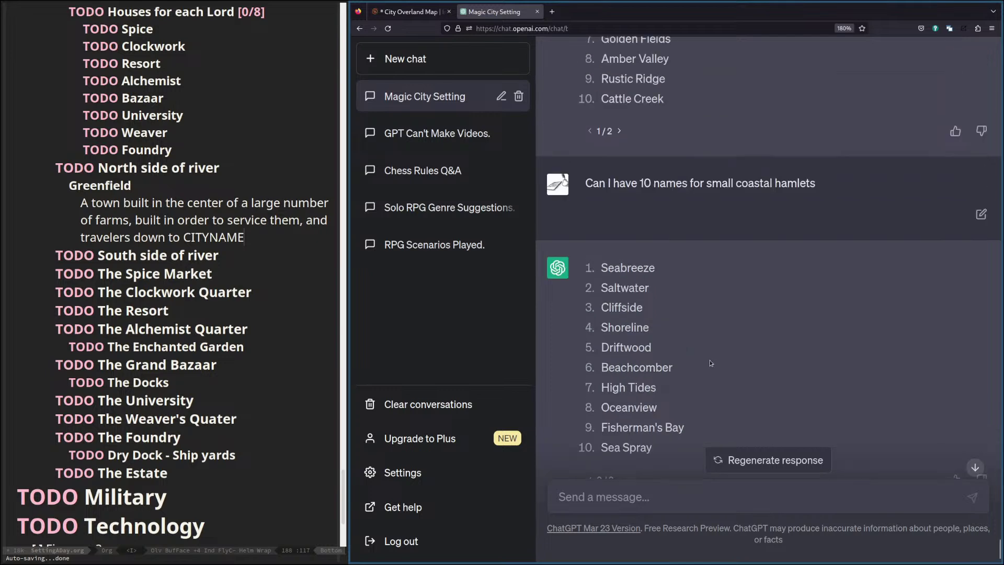
scroll(709, 359, down, 3)
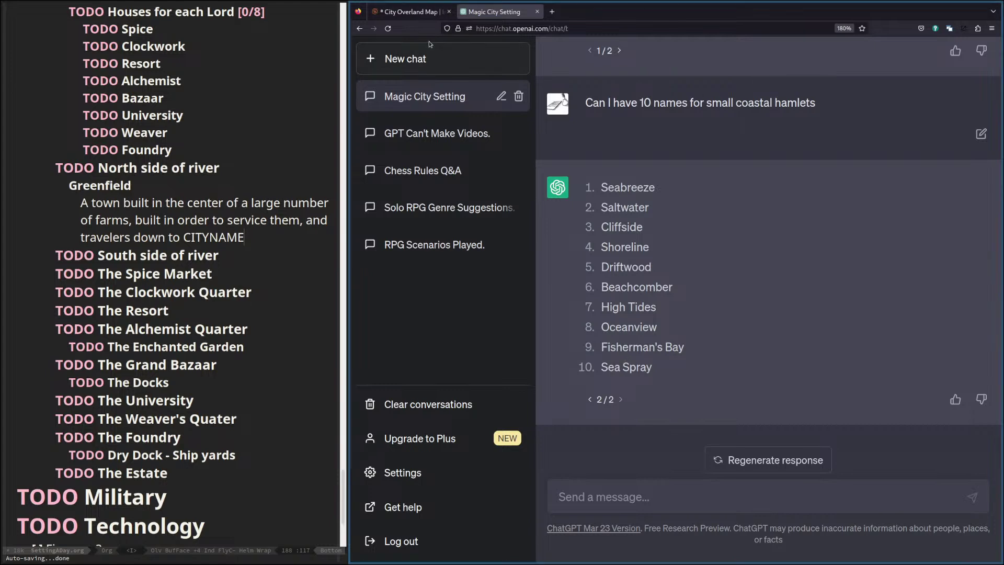
click(400, 14)
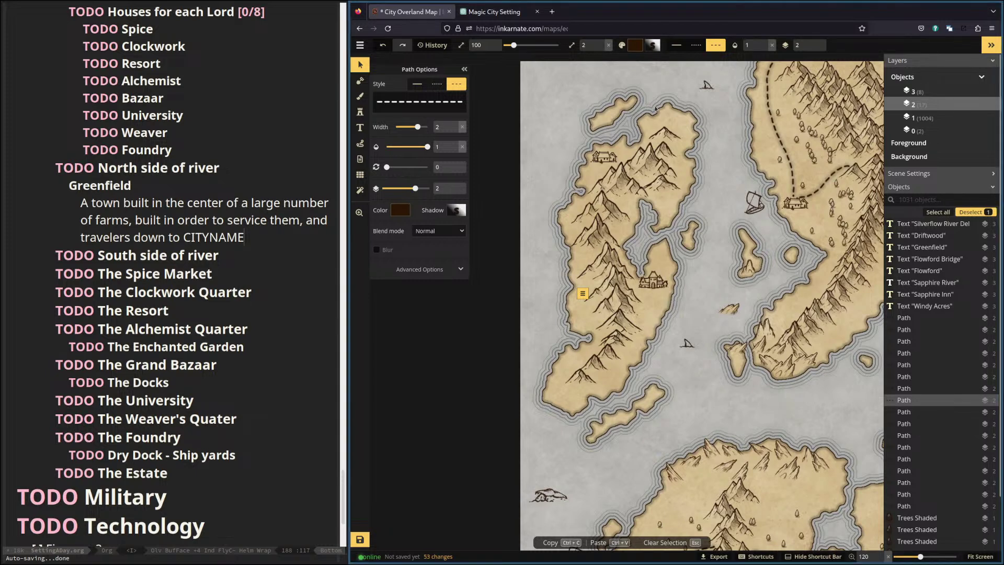
Open the coastal town name generator at perchance.org/coastaltowns in a new browser tab.
click(552, 11)
text(perchance.org/coastaltowns)
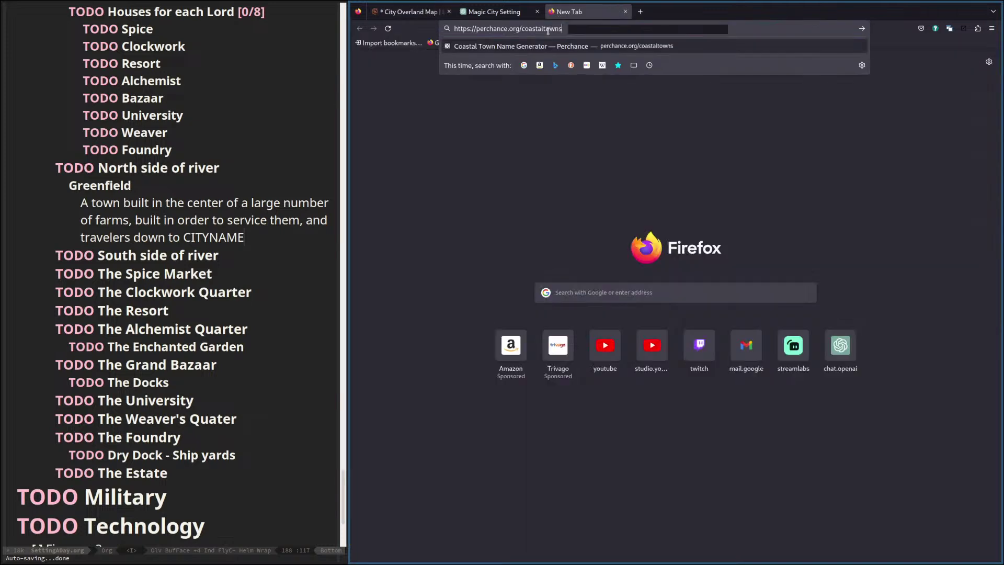
key(Return)
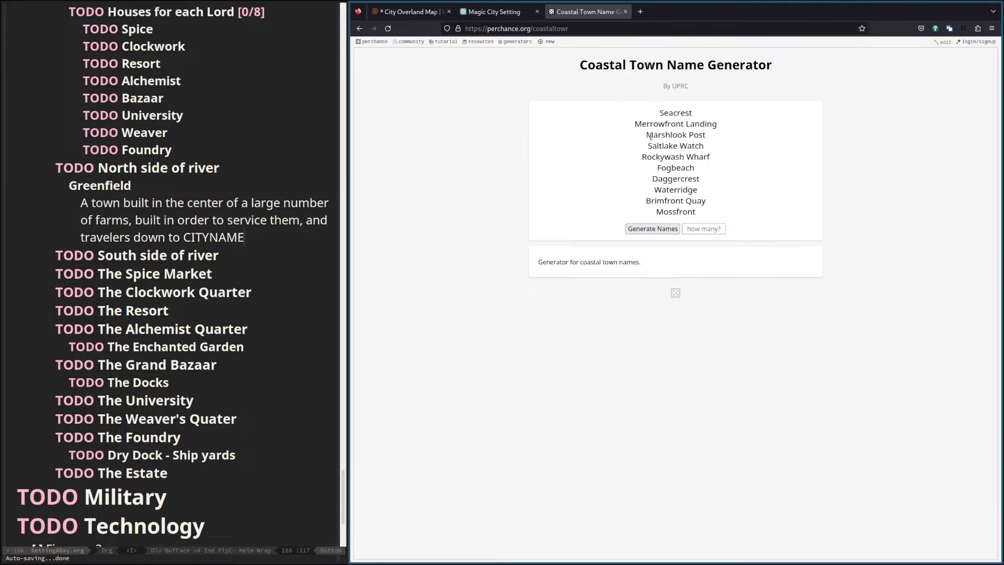
Compare the generated coastal town names and highlight Mossfront as the chosen one.
drag(634, 124, 648, 145)
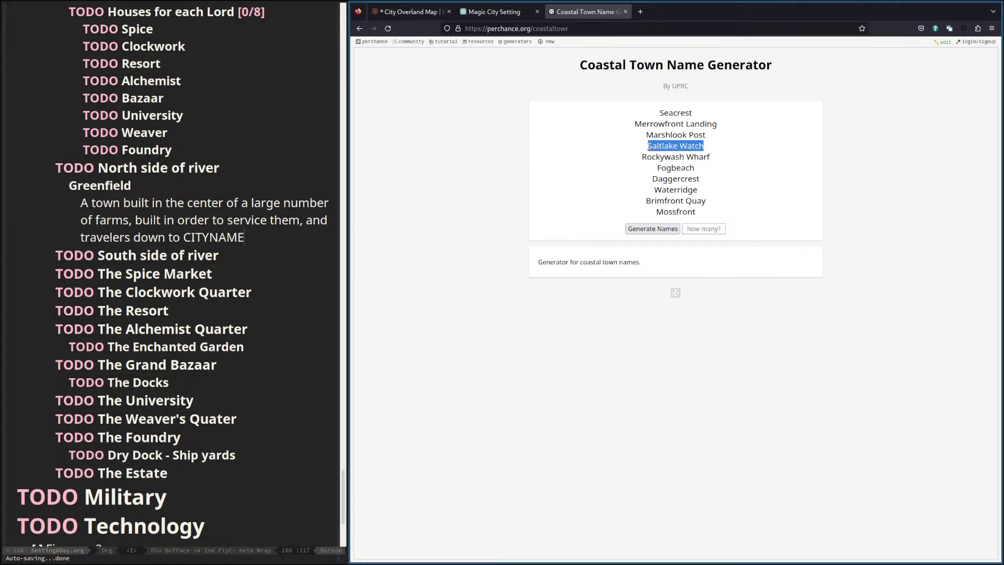
click(635, 123)
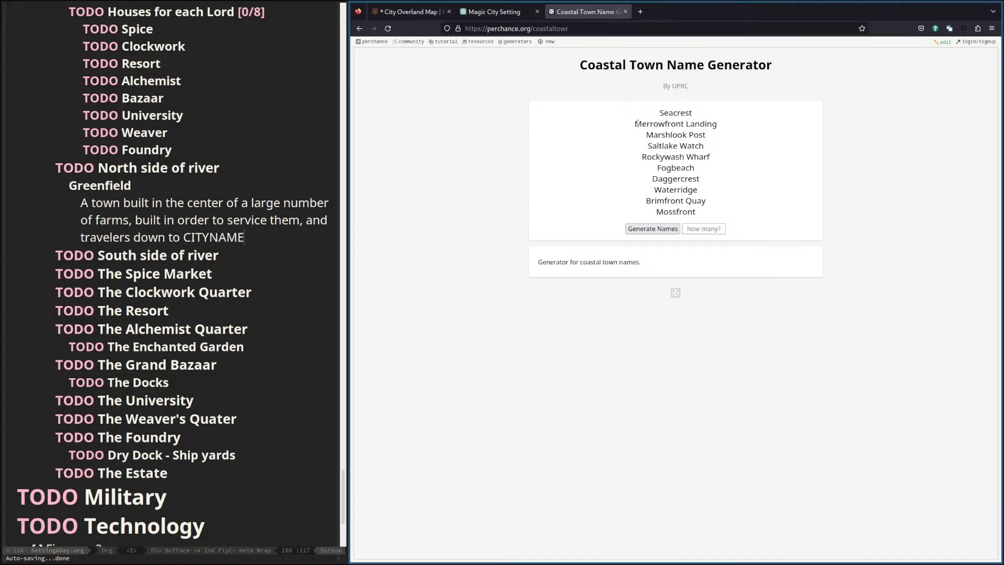
drag(635, 123, 682, 125)
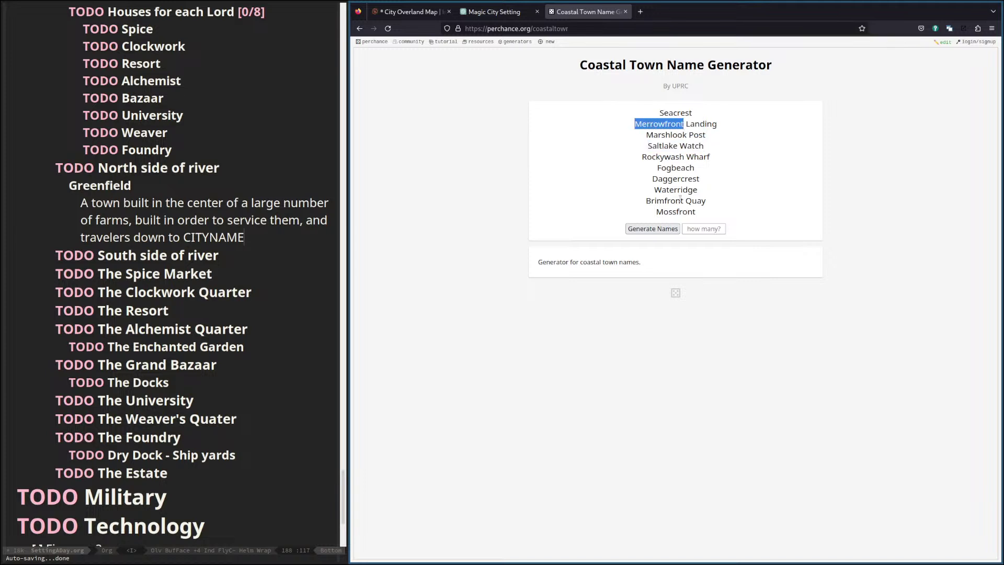
drag(654, 189, 687, 212)
click(658, 198)
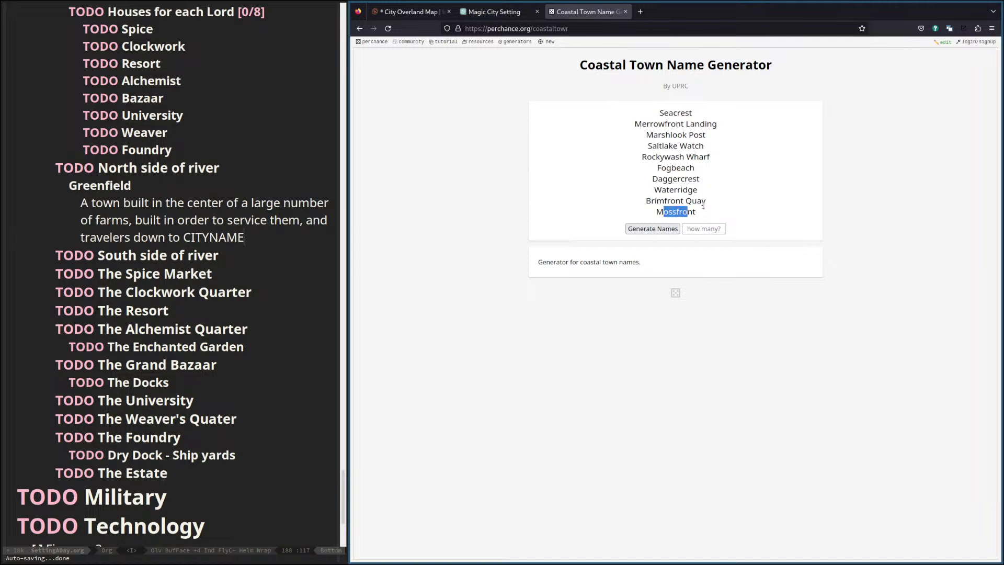
drag(697, 211, 655, 212)
Return to the map and add a "Mossfront" text label just below the coastal building near the sailing ship.
click(482, 13)
click(444, 12)
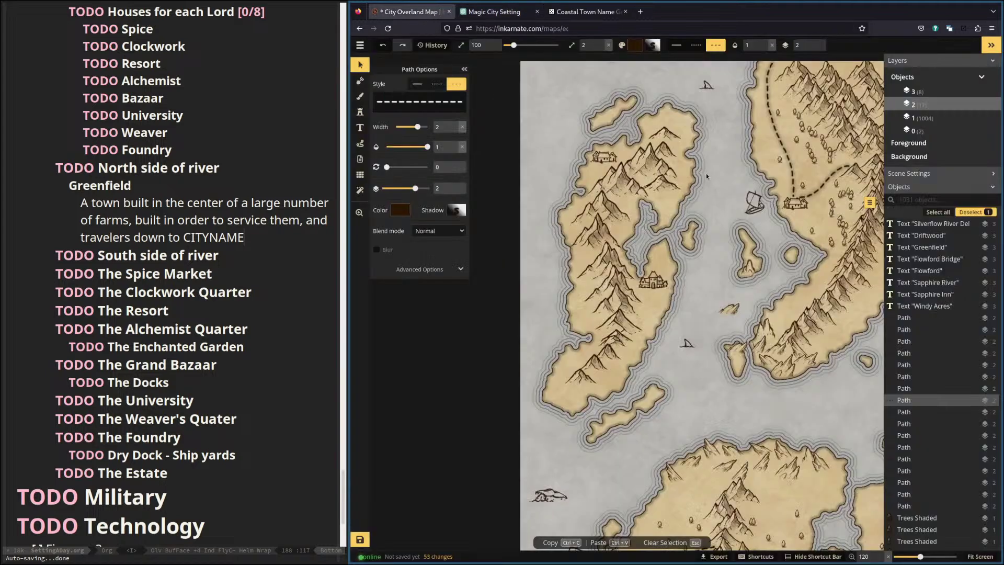
scroll(633, 242, up, 4)
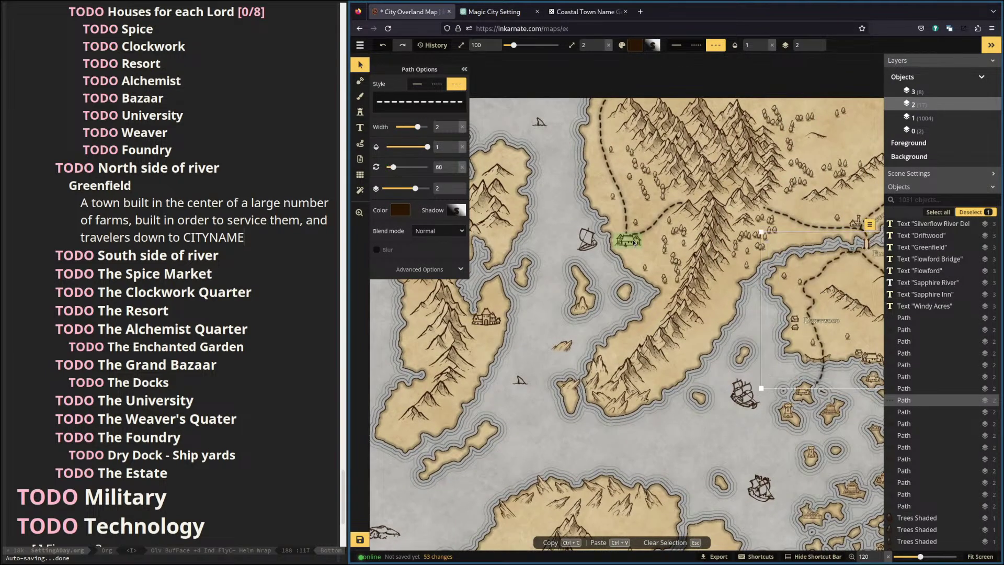
click(644, 171)
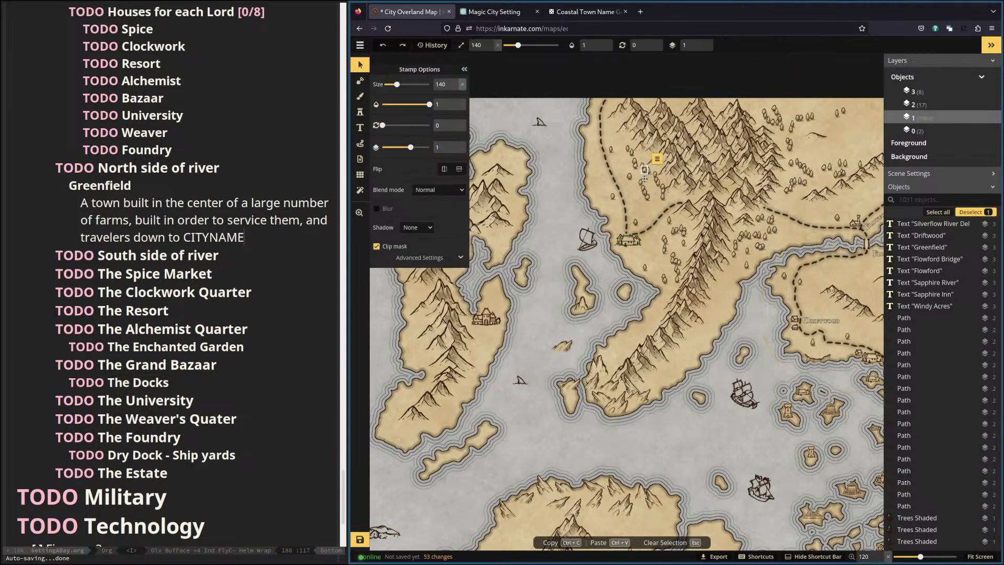
scroll(638, 229, up, 4)
scroll(639, 228, up, 3)
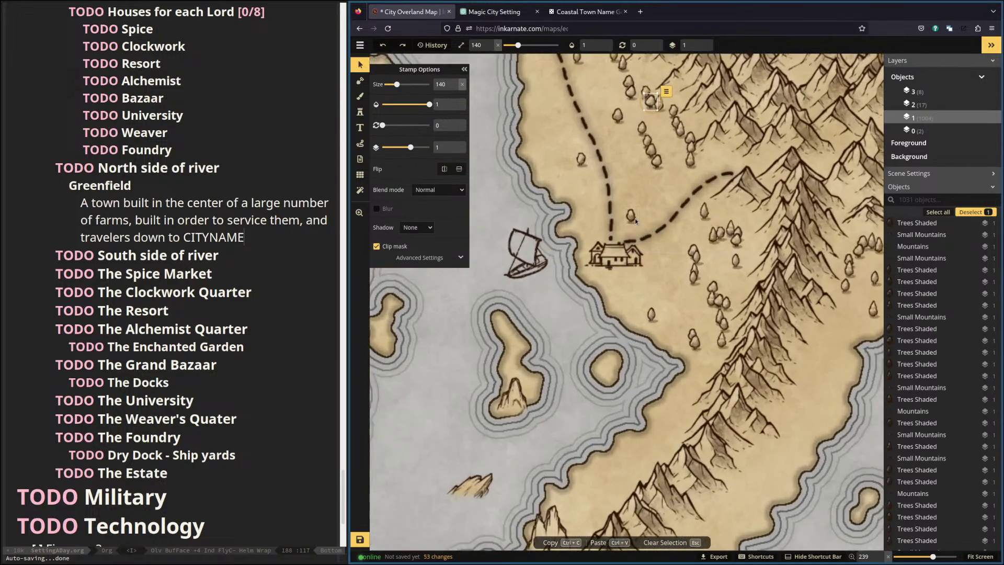
key(t)
click(647, 294)
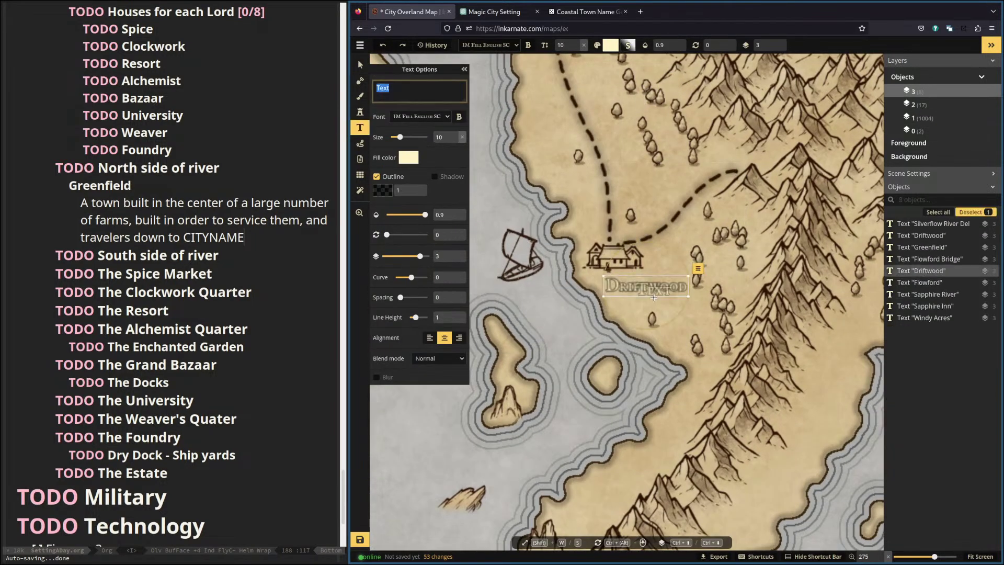
click(398, 87)
key(ctrl+a)
text(Mossfront)
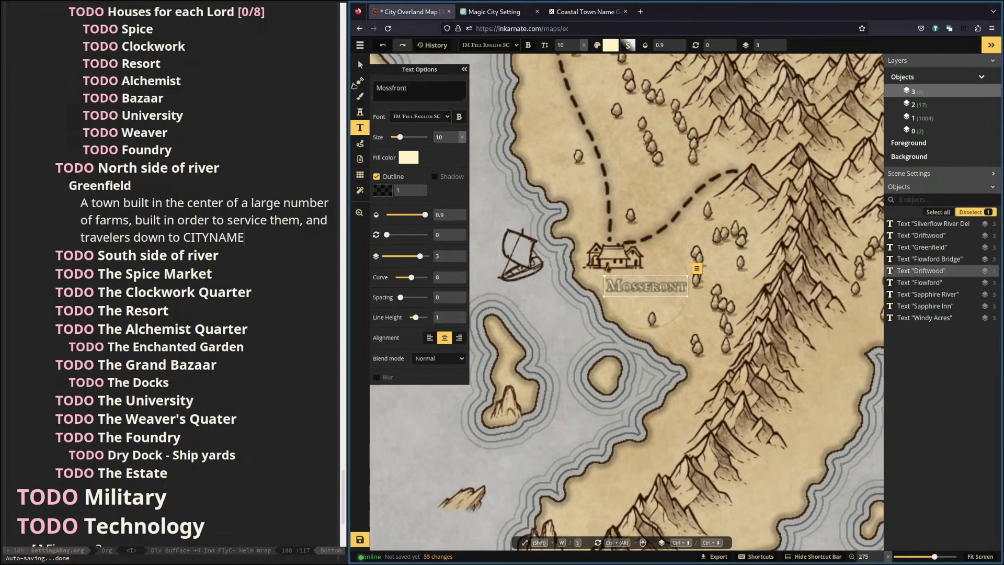
Move the Mossfront label slightly closer to the coastal building above it.
click(367, 64)
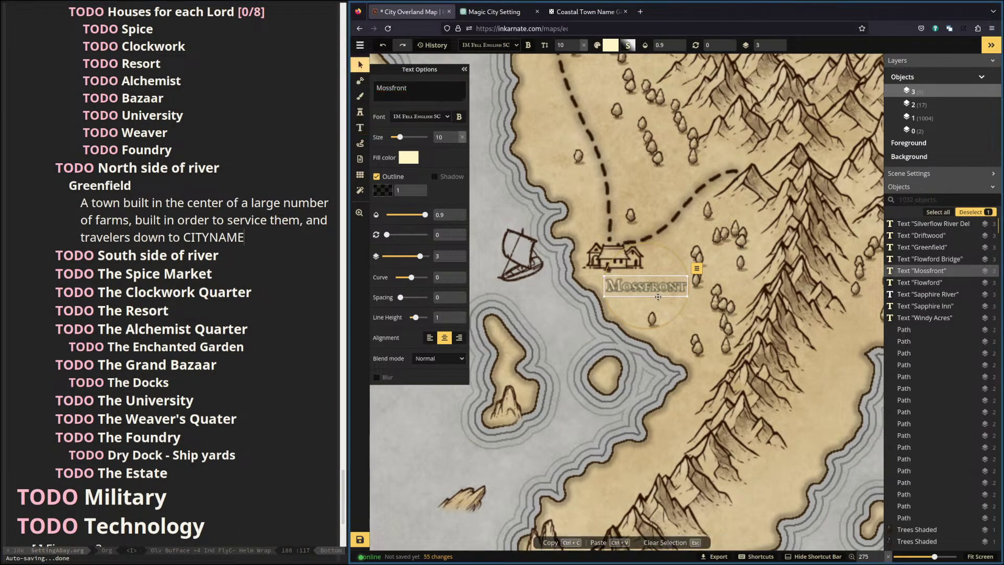
drag(649, 290, 644, 287)
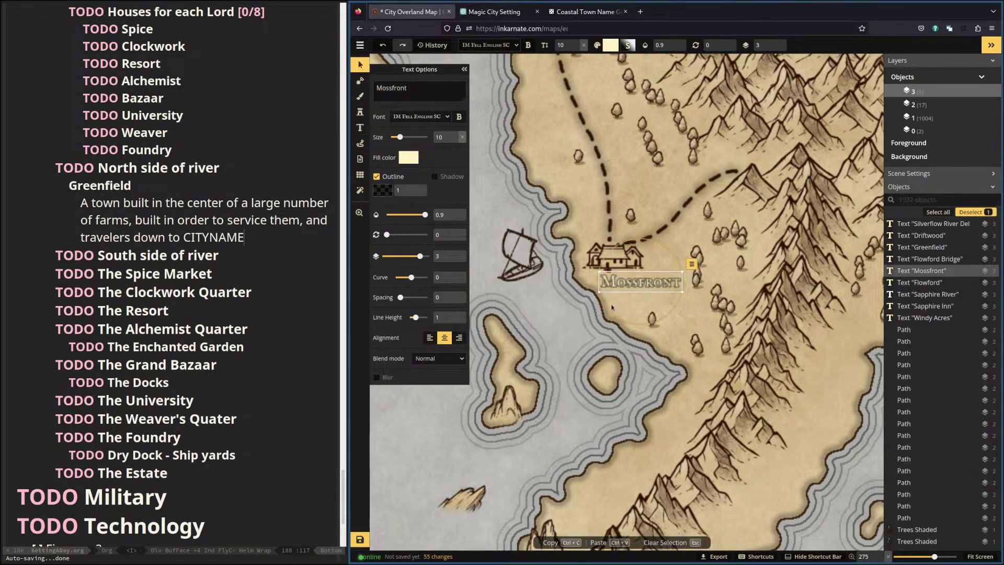
click(581, 219)
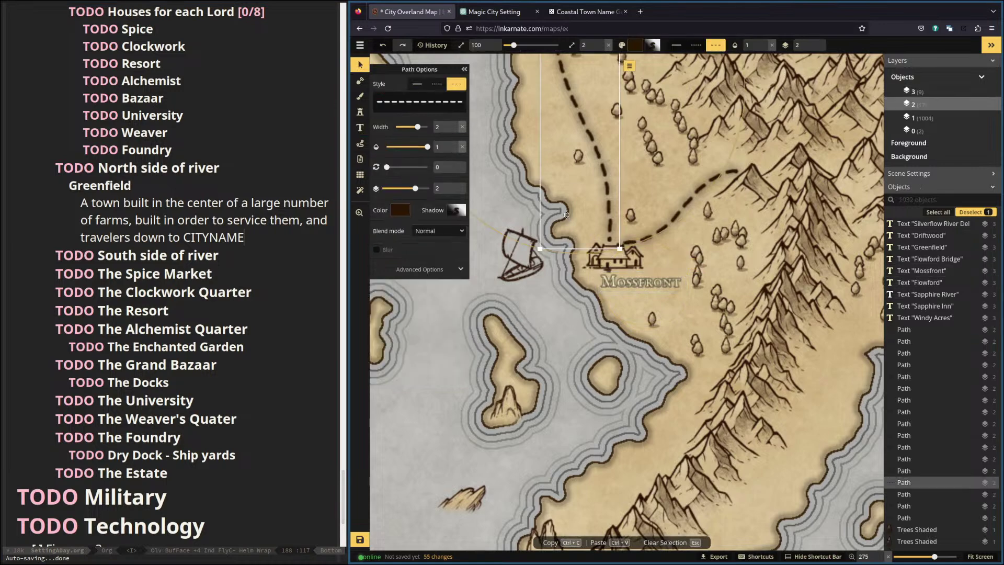
Locate the unnamed western island settlements on the map, and copy the name Daggercrest from the coastal town name generator.
scroll(582, 219, down, 5)
scroll(582, 220, down, 4)
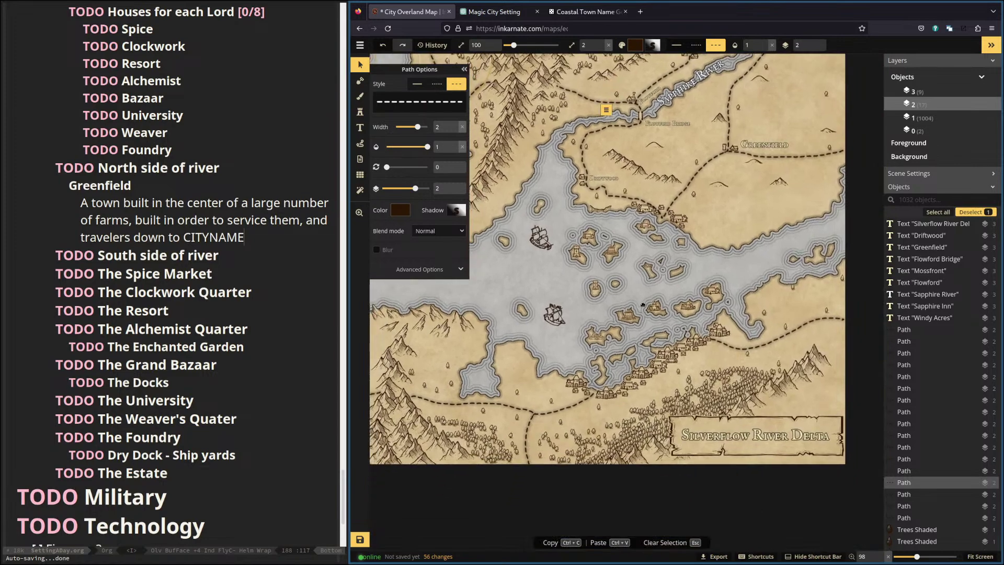
drag(582, 298, 799, 354)
click(581, 12)
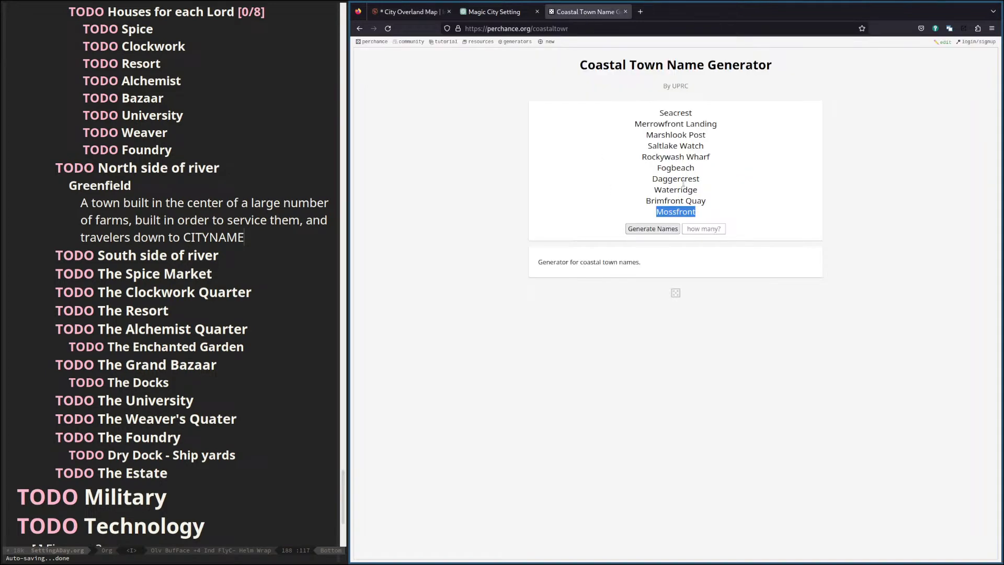
drag(701, 180, 646, 179)
key(ctrl+c)
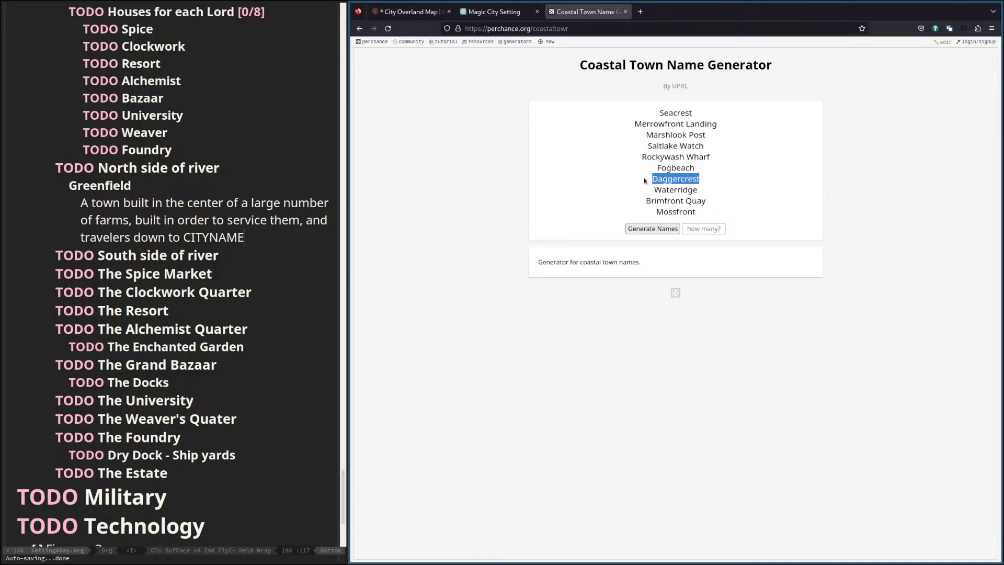
Add a "Daggercrest" text label just below the castle beside the inlet on the mountainous western island.
click(412, 13)
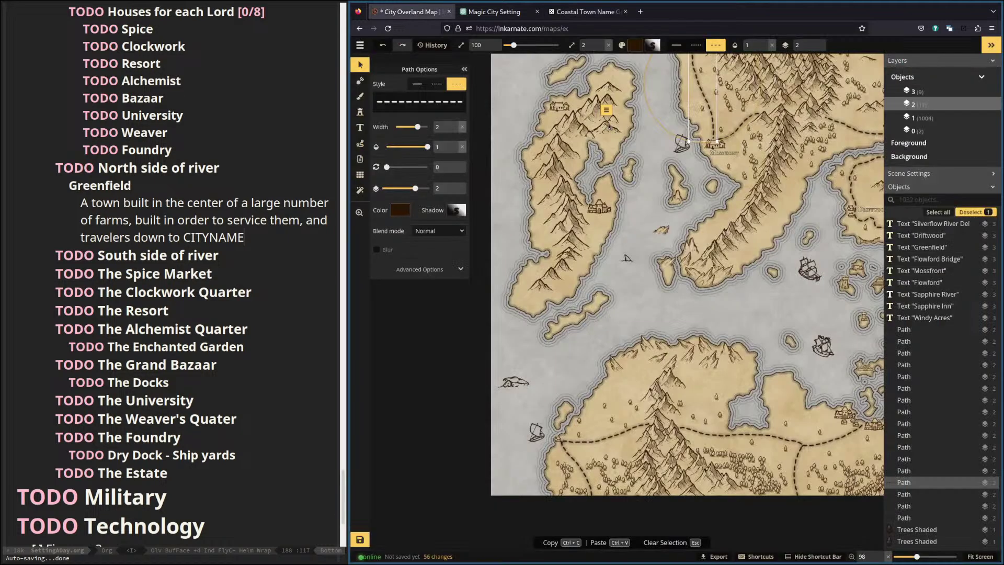
scroll(567, 135, up, 8)
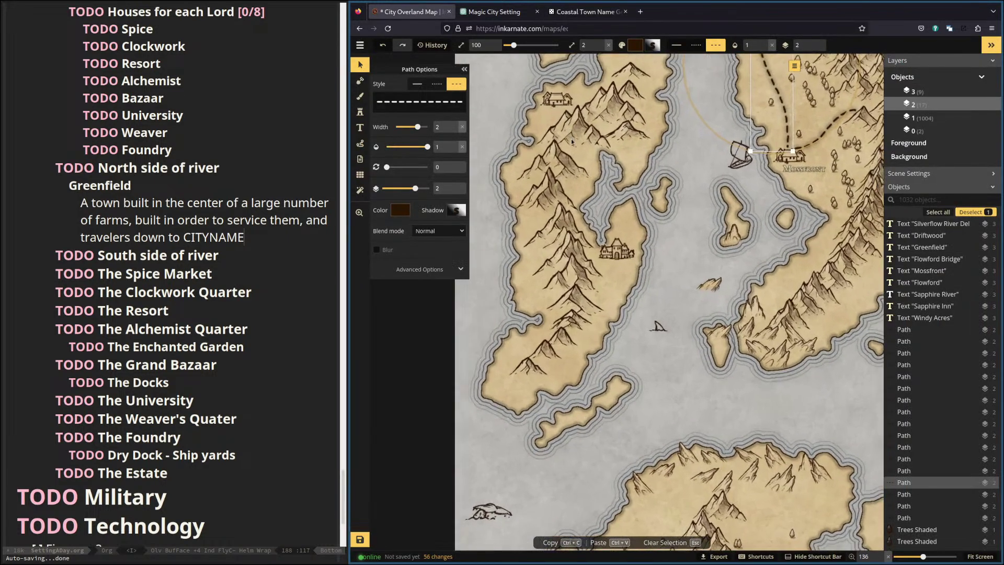
scroll(569, 149, up, 1)
click(359, 127)
click(714, 362)
drag(715, 363, 650, 359)
double_click(399, 90)
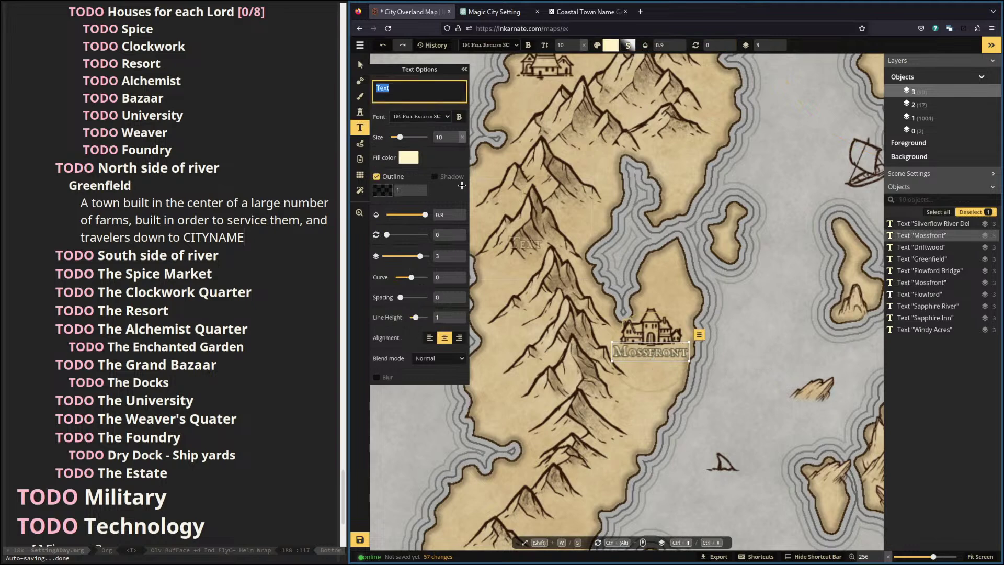
key(ctrl+v)
click(344, 68)
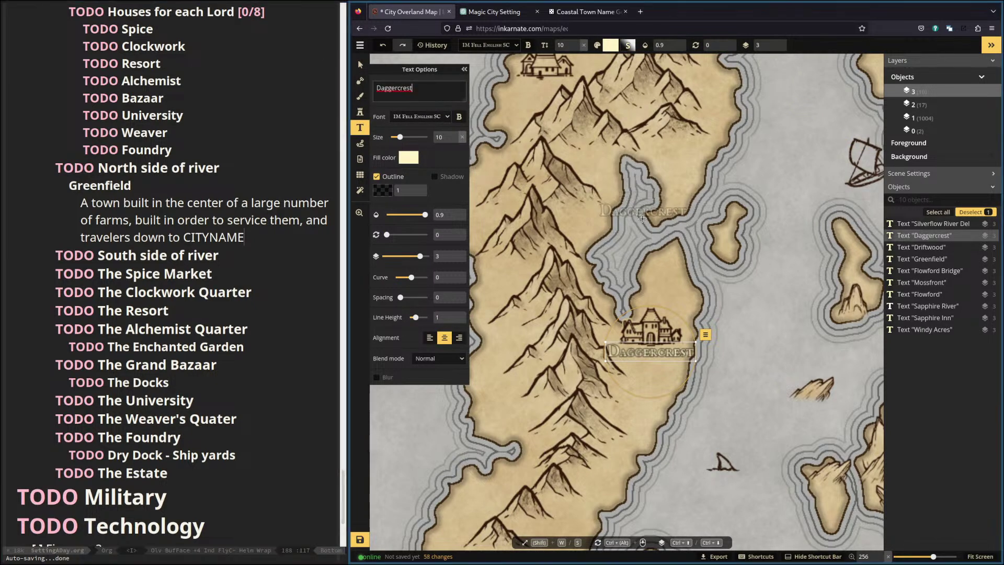
click(360, 65)
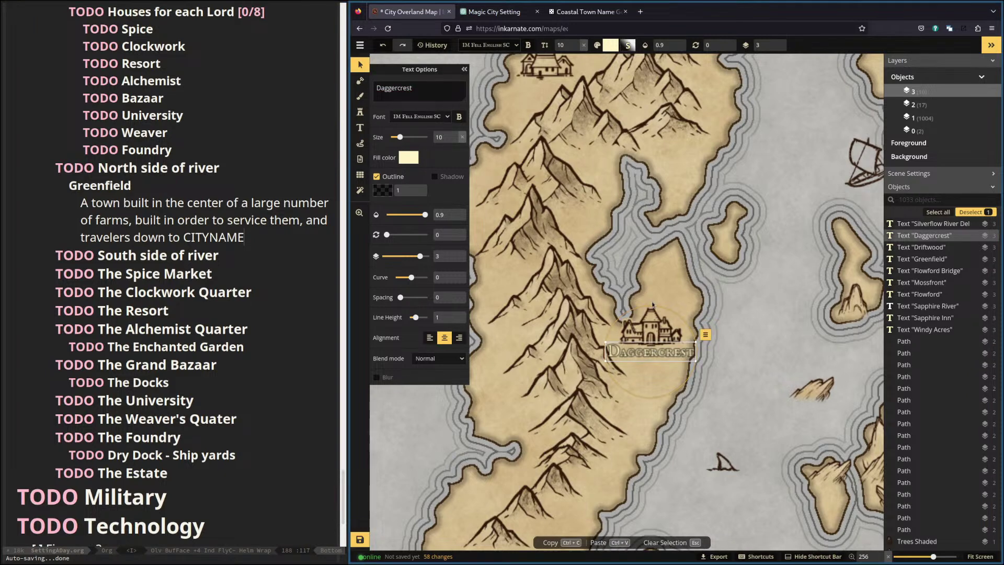
click(651, 329)
click(663, 247)
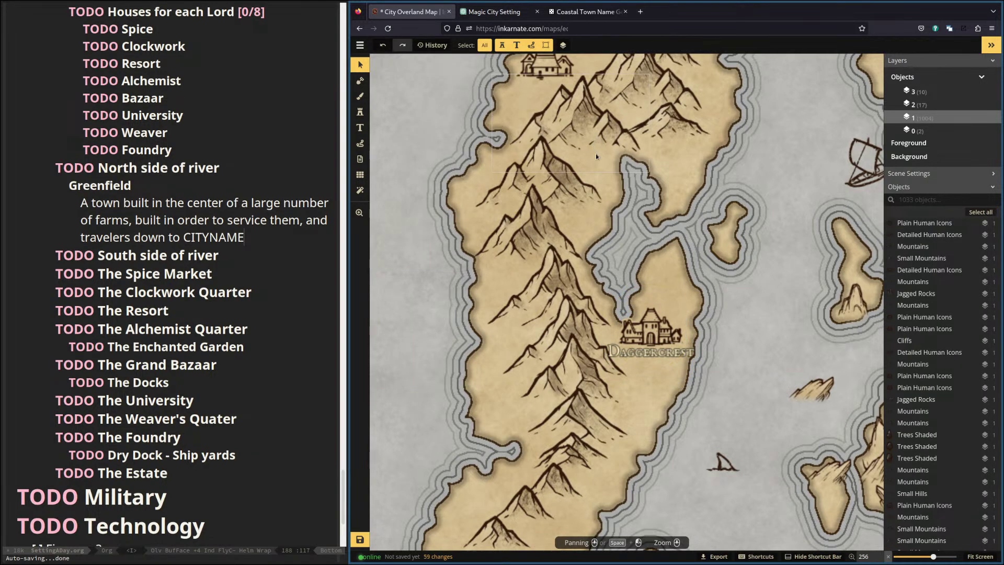
Generate a new set of coastal town names and compare them for the western island's northern settlement.
drag(624, 178, 607, 347)
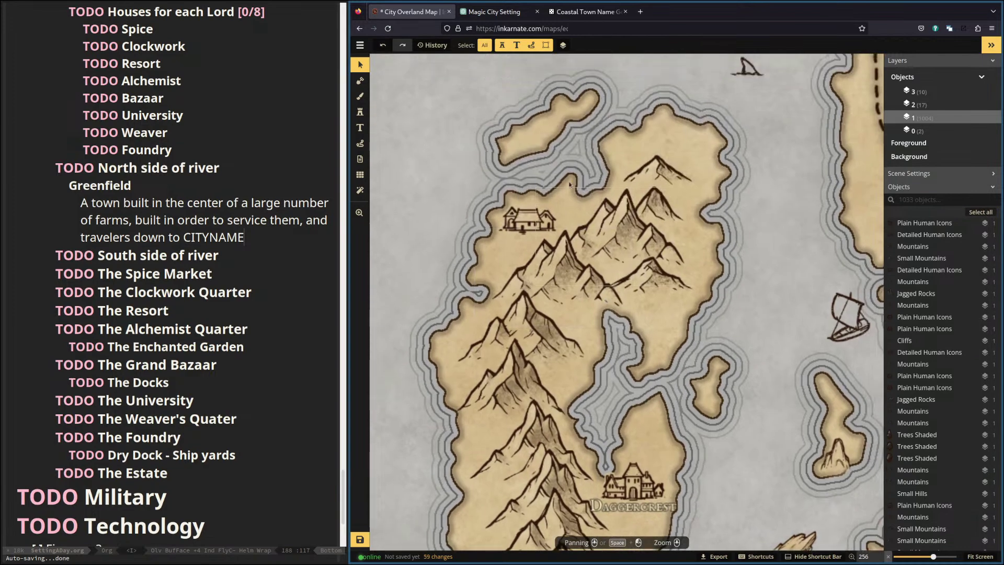
click(571, 15)
click(652, 229)
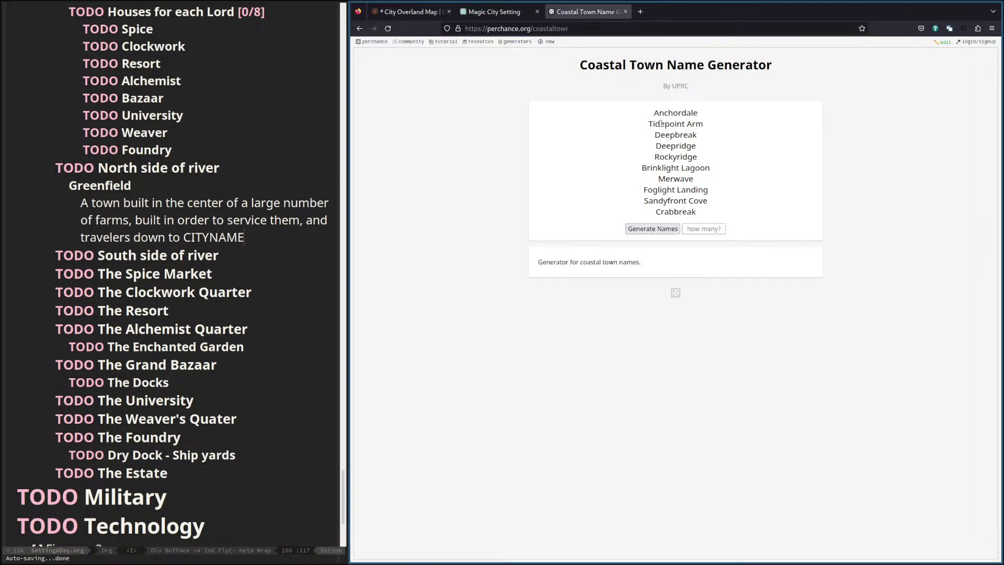
drag(648, 124, 693, 113)
mouse_move(663, 179)
mouse_down()
mouse_move(674, 191)
mouse_move(664, 191)
mouse_up()
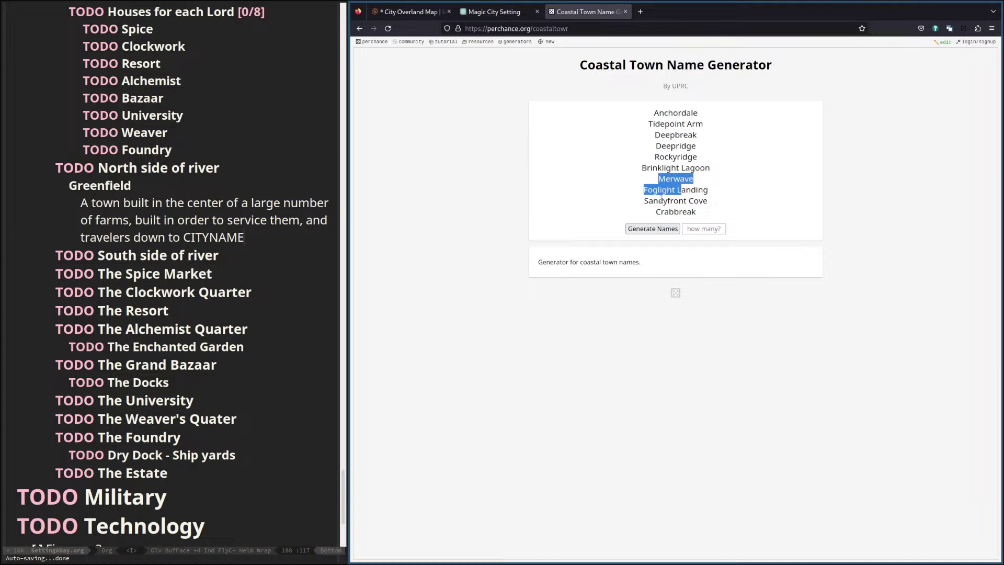
Recheck the map and the chat's hamlet names, and copy Sandyfront Cove from the coastal town name generator.
click(420, 12)
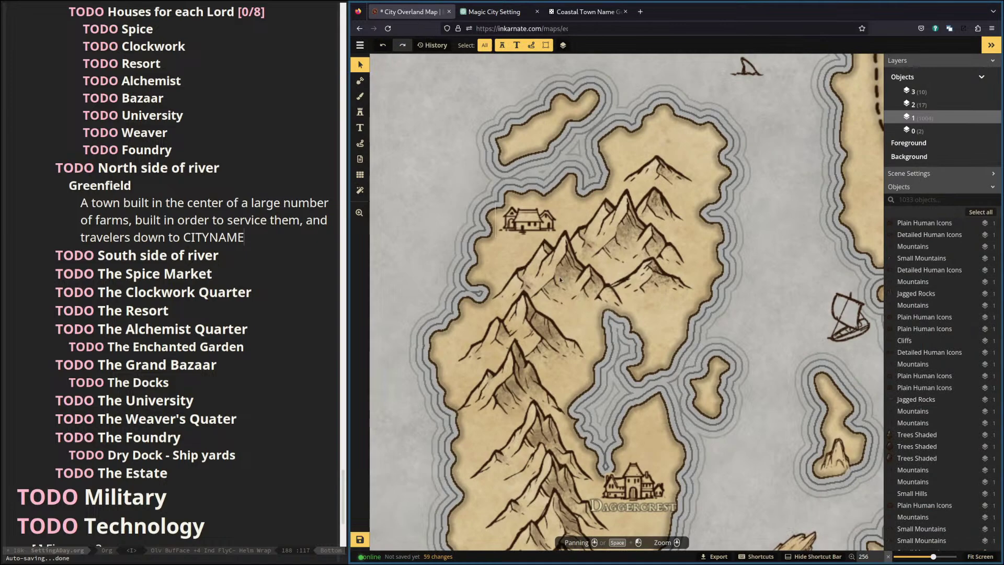
click(497, 7)
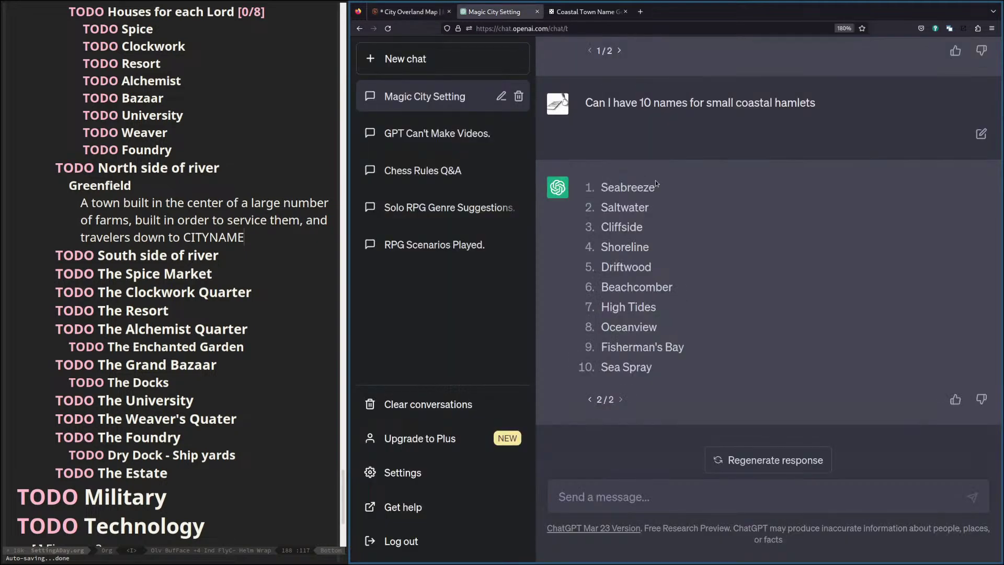
click(582, 11)
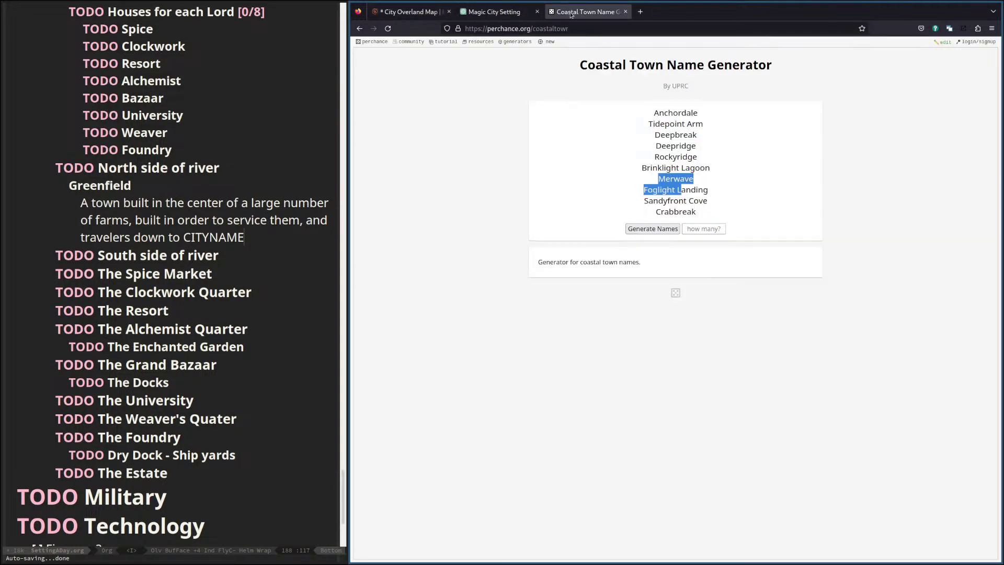
triple_click(708, 204)
key(ctrl+c)
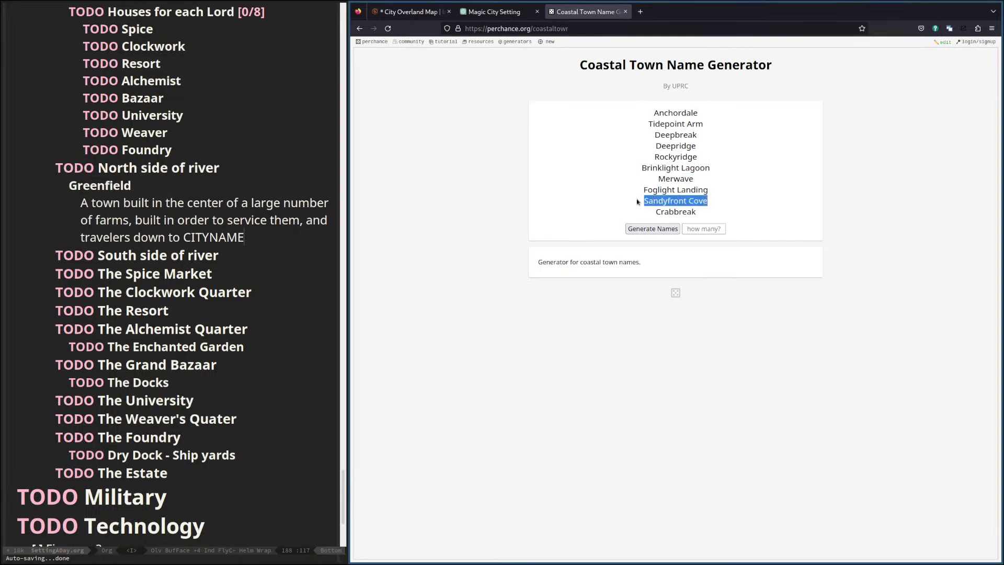
Add a "Sandyfront Cove" text label over the inlet north of Daggercrest.
click(414, 12)
drag(663, 353, 612, 356)
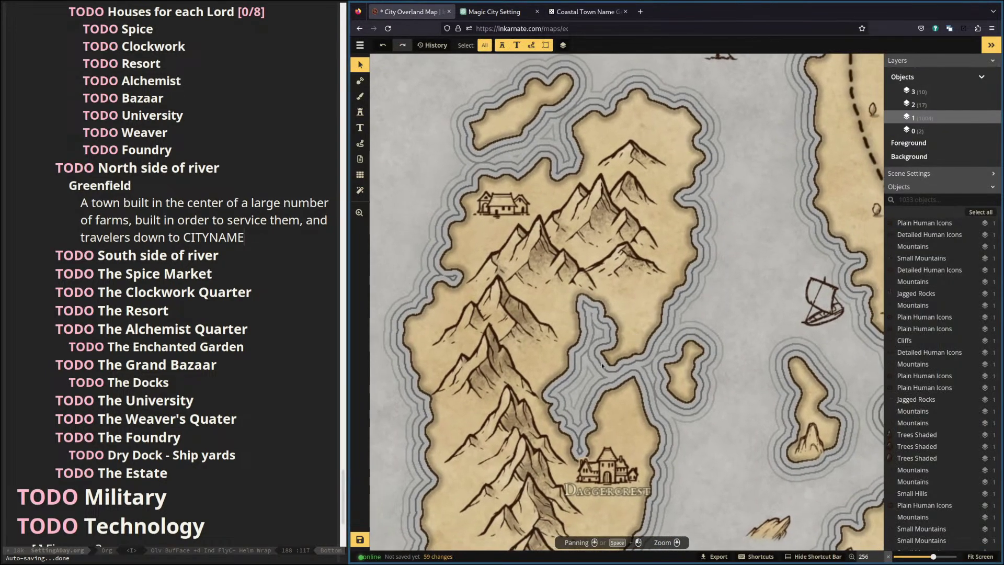
click(360, 127)
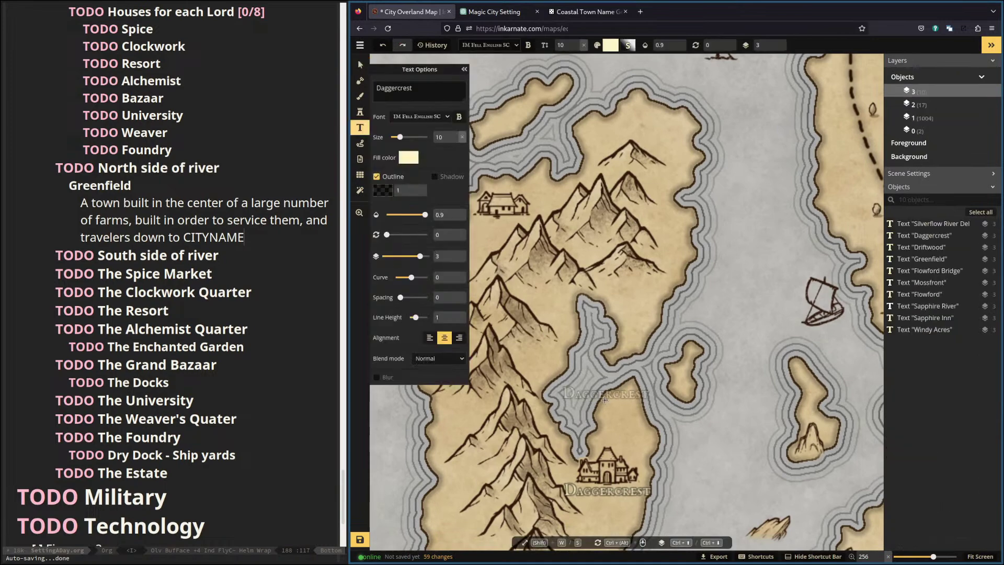
click(586, 379)
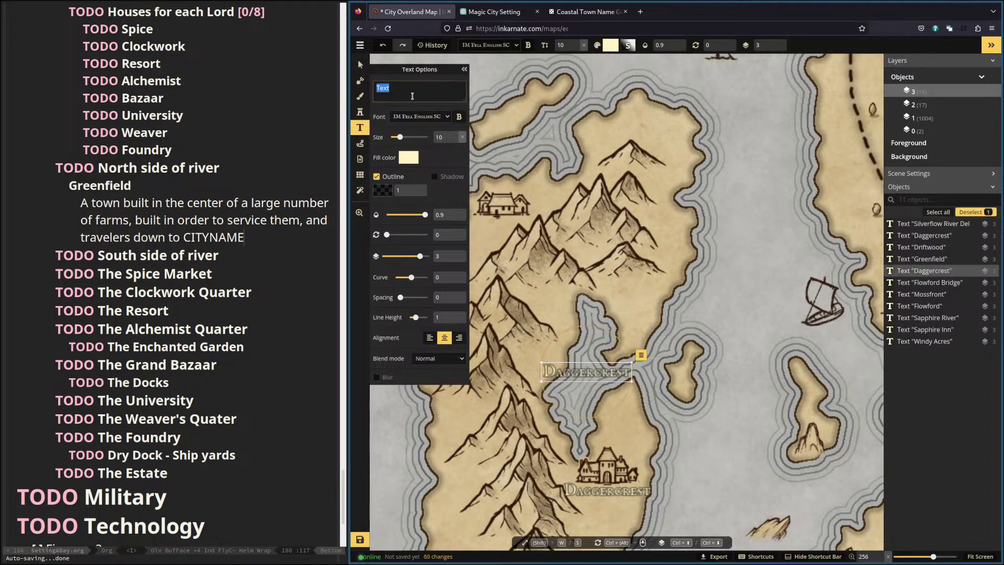
key(ctrl+v)
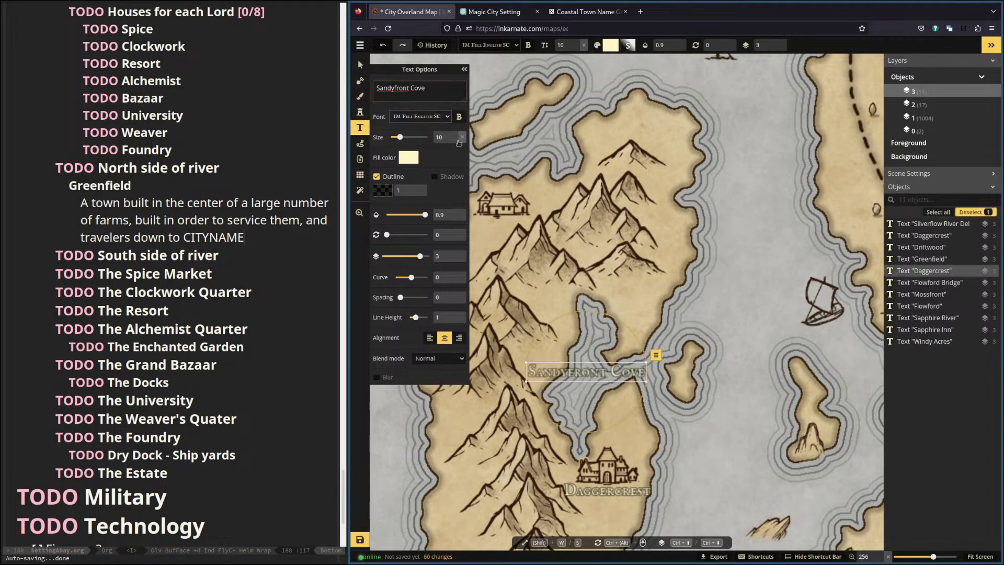
Set the Sandyfront Cove label's fill color to white (ffffff).
click(410, 158)
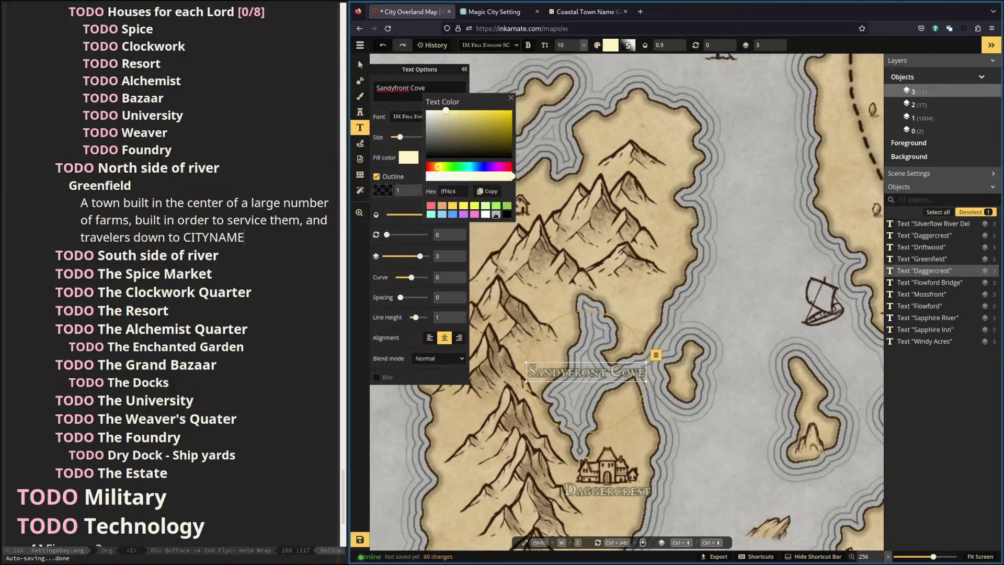
click(485, 213)
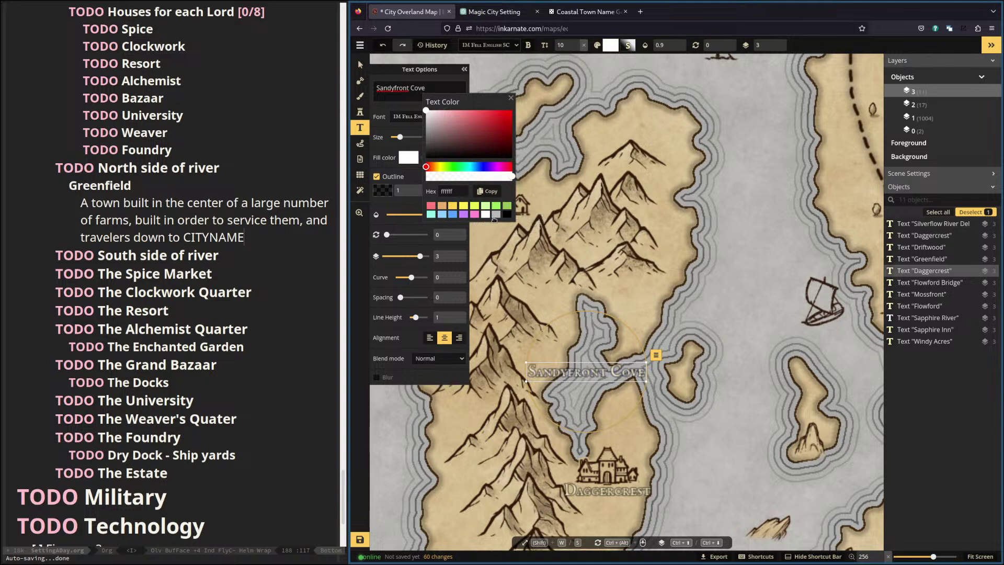
click(494, 215)
click(426, 117)
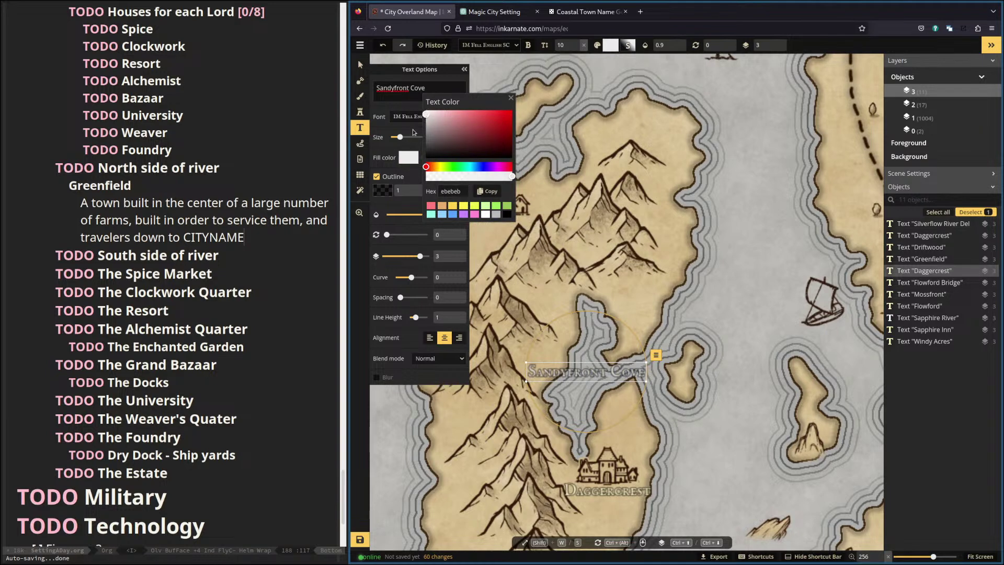
drag(427, 115, 409, 90)
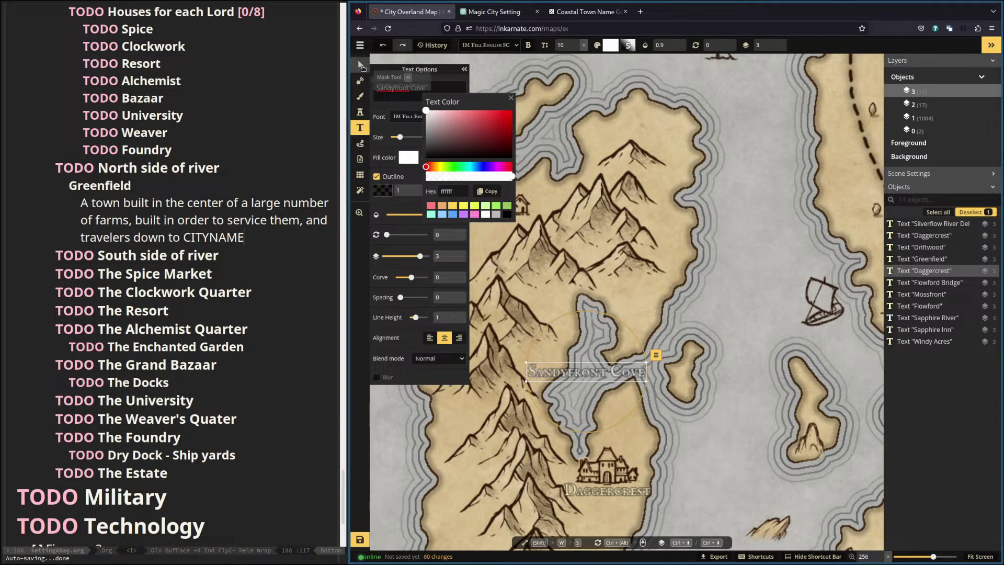
Rotate the Sandyfront Cove label to 279 degrees and position it lengthwise along the inlet.
click(360, 64)
drag(626, 322, 508, 288)
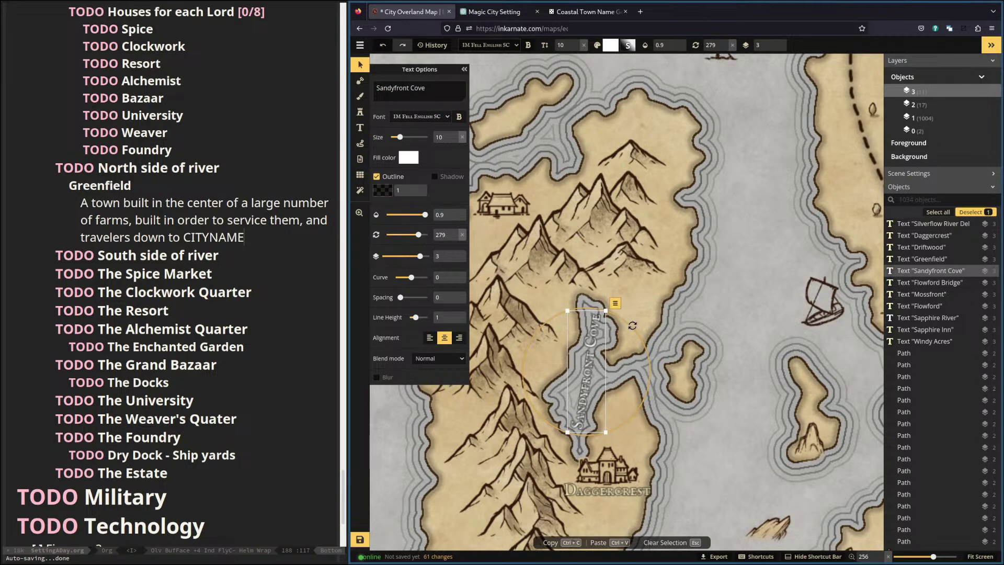
drag(581, 338, 580, 340)
Make the Sandyfront Cove label bold and set its size to 12.
click(459, 118)
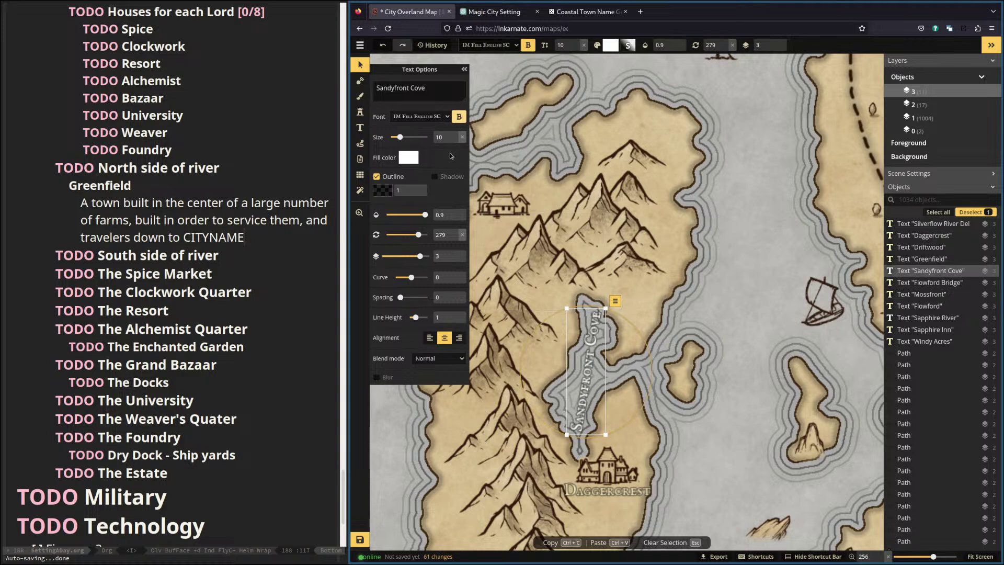
double_click(443, 137)
text(12)
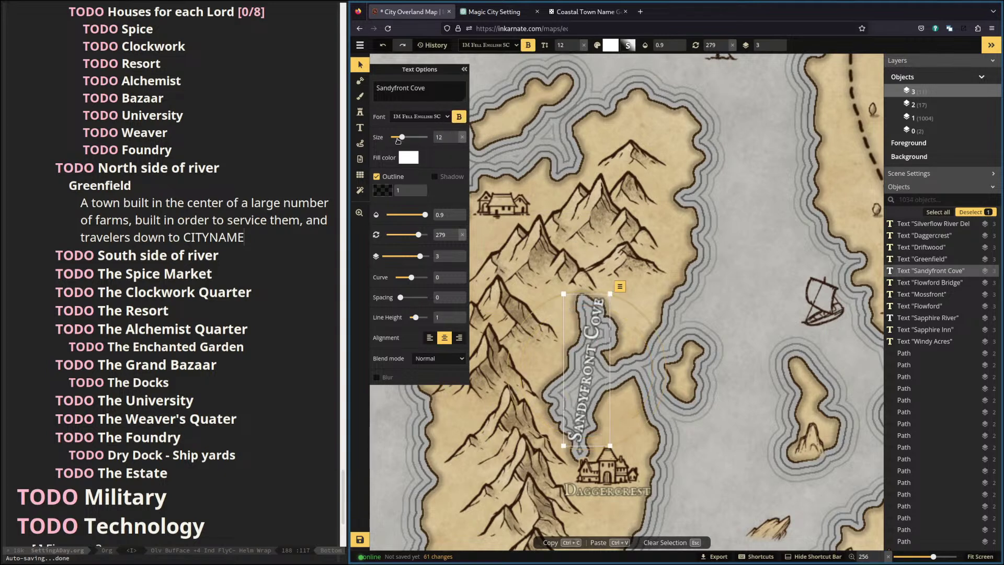
click(674, 286)
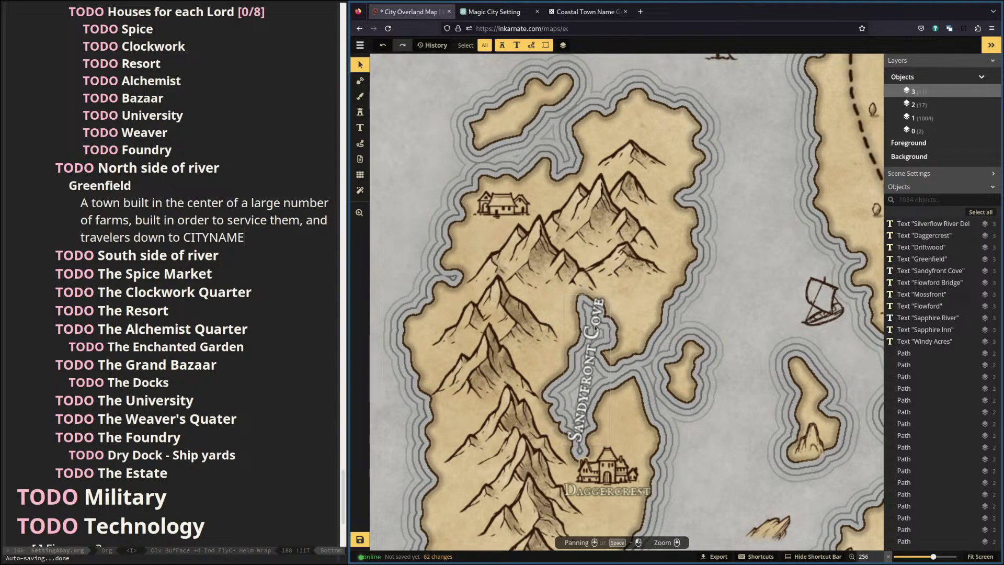
click(577, 416)
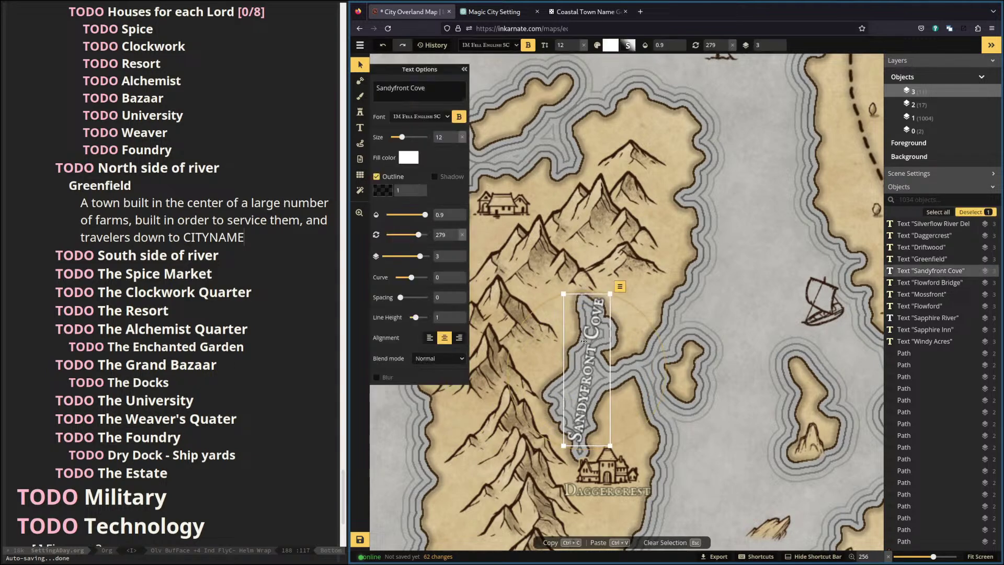
key(Escape)
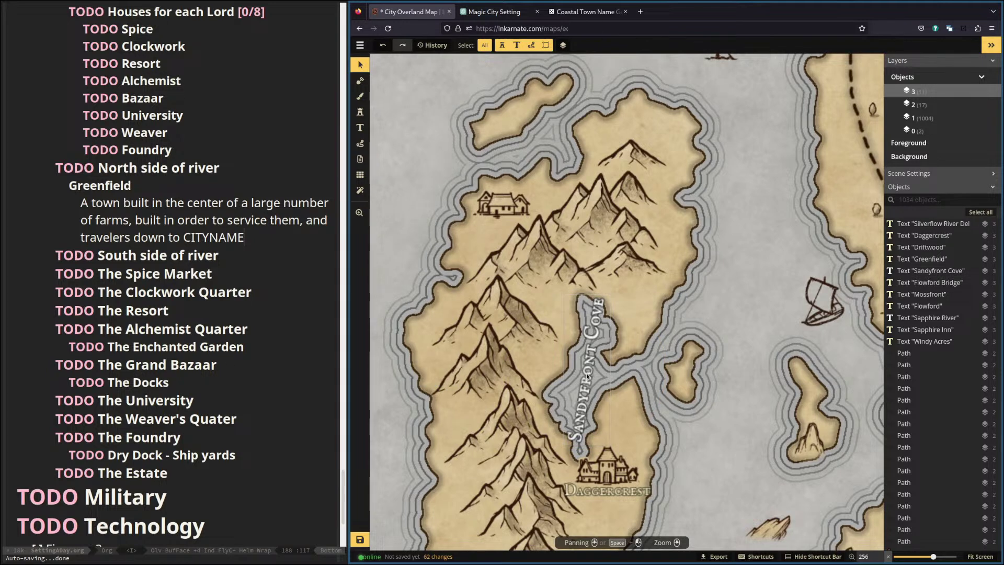
Duplicate the Daggercrest label and paste the copy beside the unnamed town on the island's northwest coast.
click(585, 372)
scroll(574, 232, left, 3)
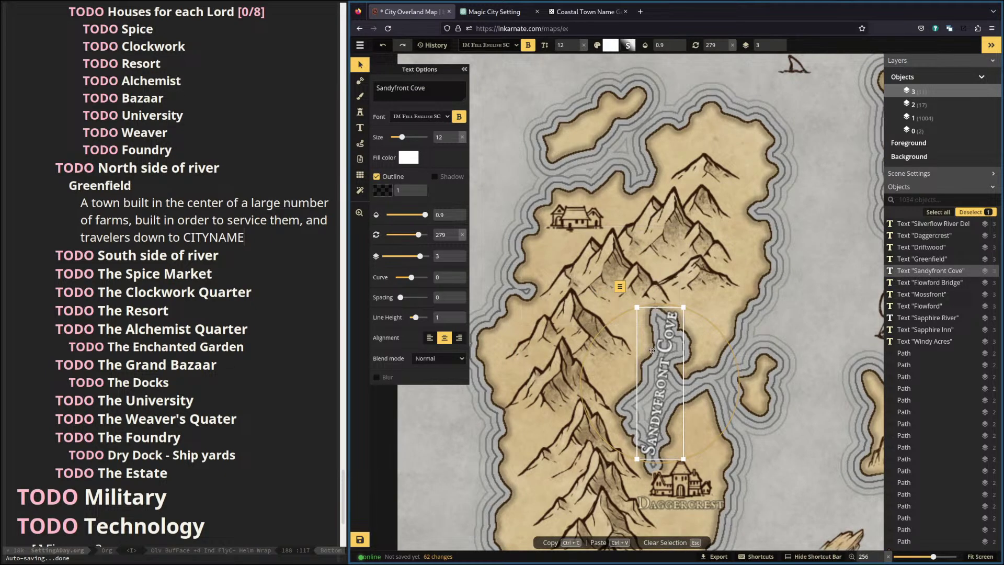
click(698, 507)
key(ctrl+c)
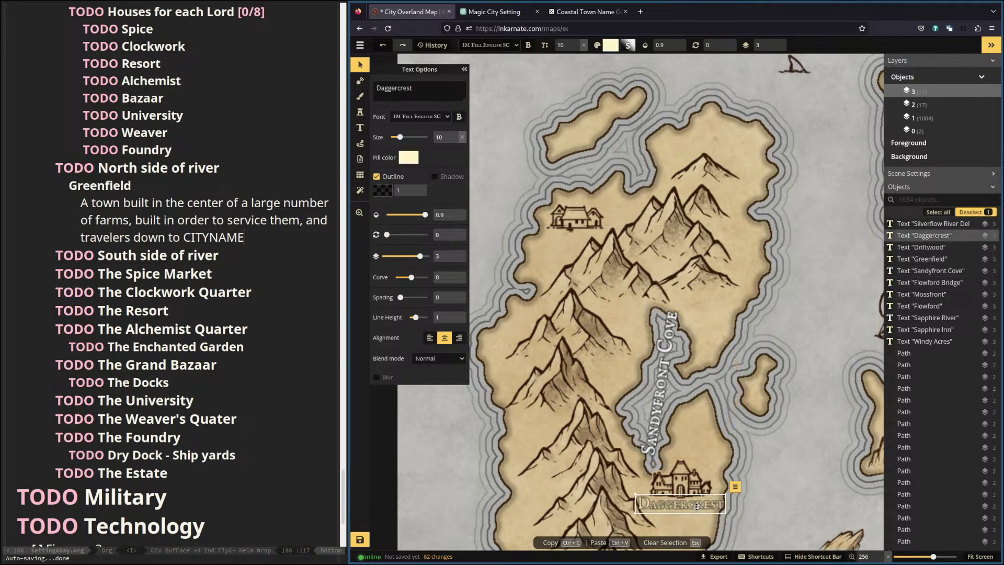
key(ctrl+v)
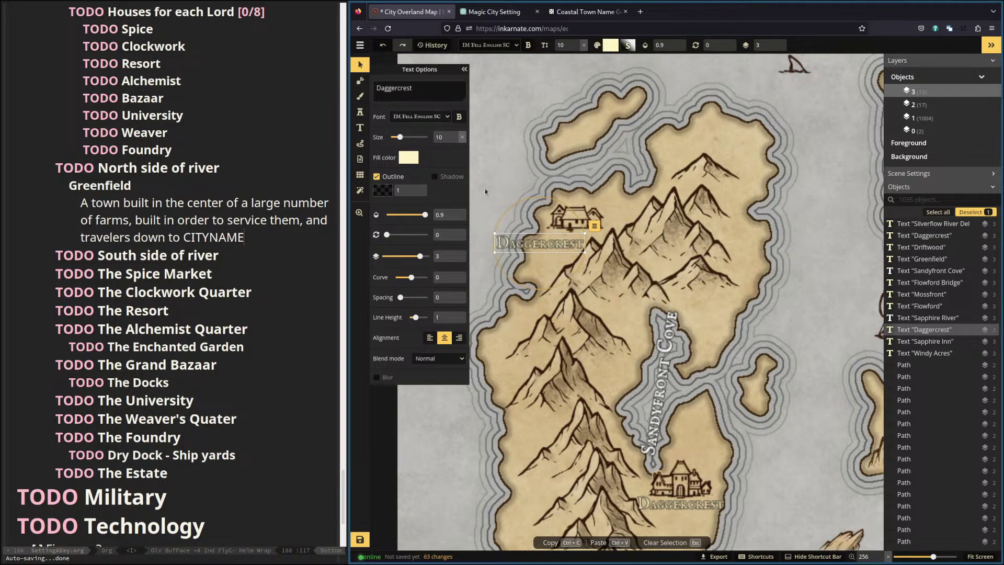
Change the duplicated label's text to Rockyridge, copied from the Coastal Town Name Generator, and place it just above the northwestern town.
click(584, 12)
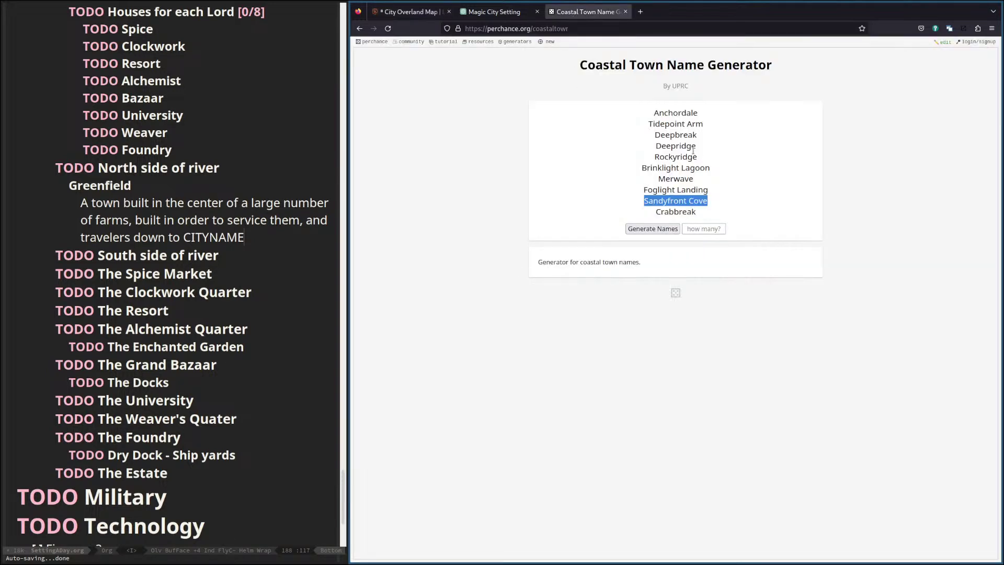
mouse_move(697, 157)
mouse_down()
mouse_move(626, 152)
mouse_move(707, 159)
mouse_up()
click(674, 158)
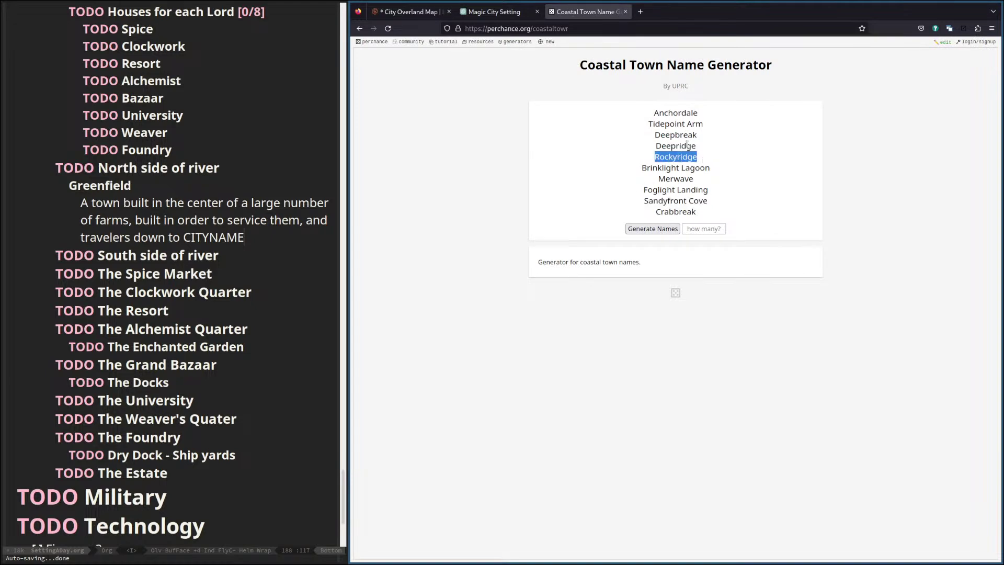
click(494, 11)
click(418, 13)
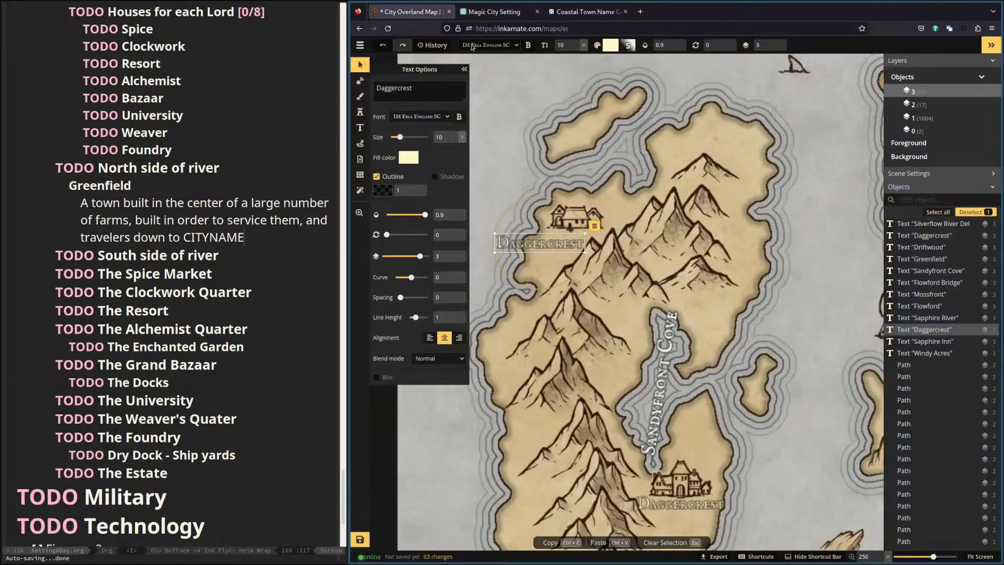
double_click(418, 86)
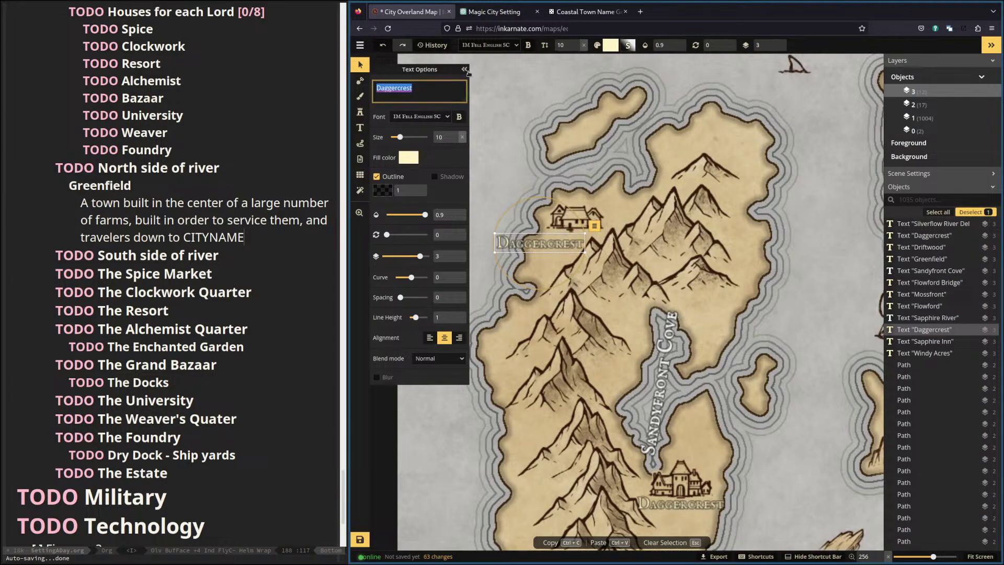
key(ctrl+v)
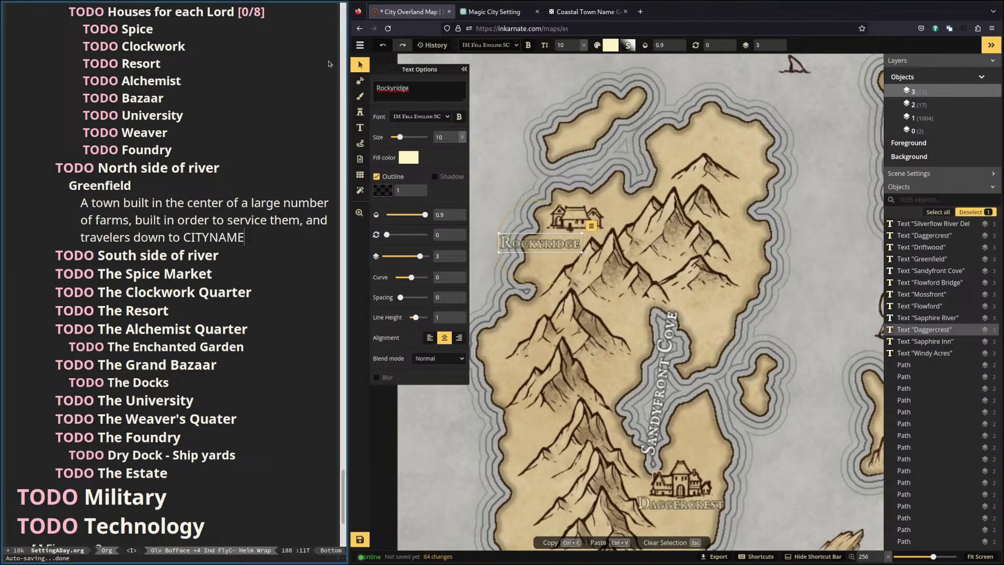
drag(554, 243, 616, 201)
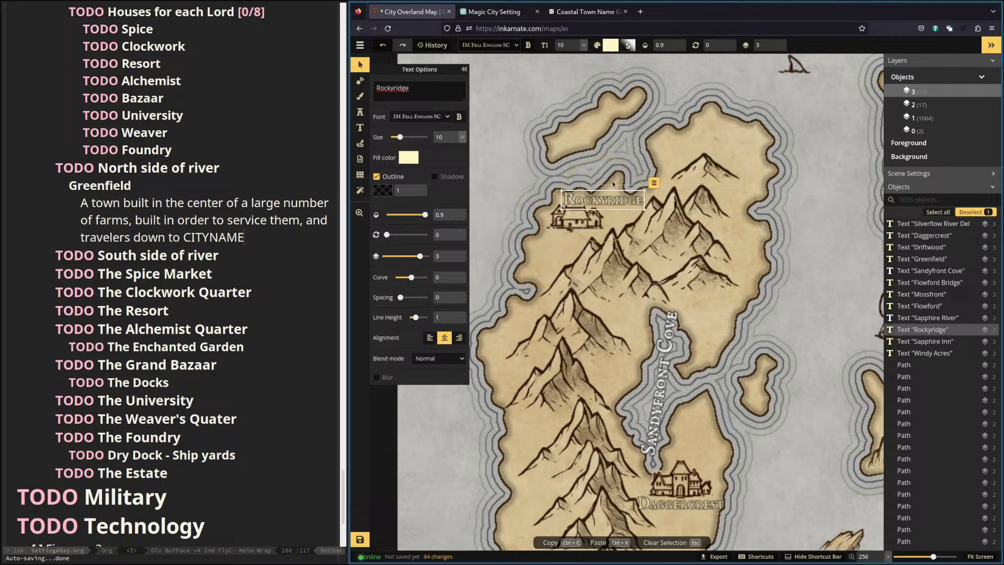
click(538, 171)
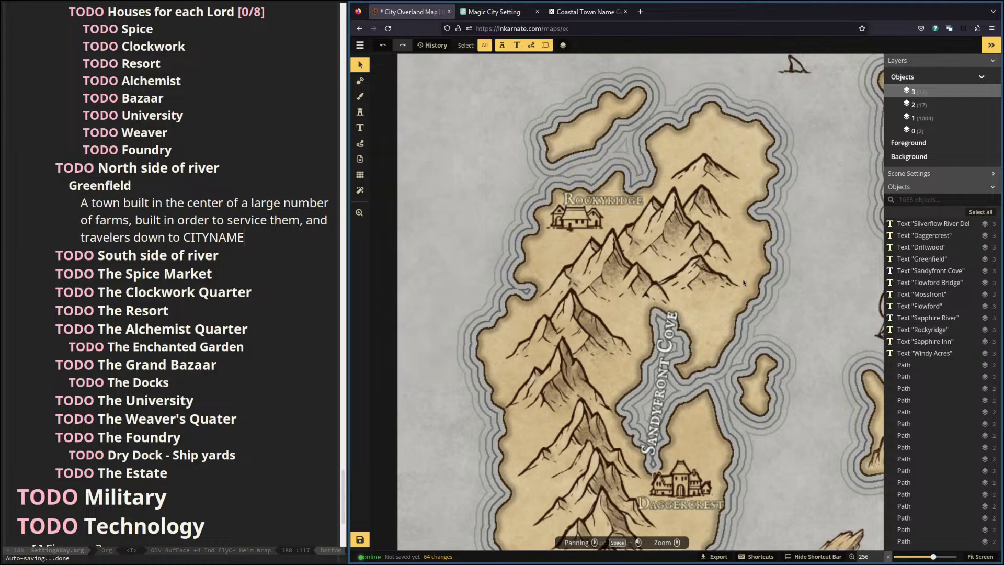
Open Perchance's list of recently updated generators and browse it for other name generators.
scroll(744, 282, down, 5)
drag(604, 239, 424, 144)
mouse_move(617, 249)
mouse_down()
mouse_move(631, 196)
mouse_move(652, 254)
mouse_move(629, 242)
mouse_up()
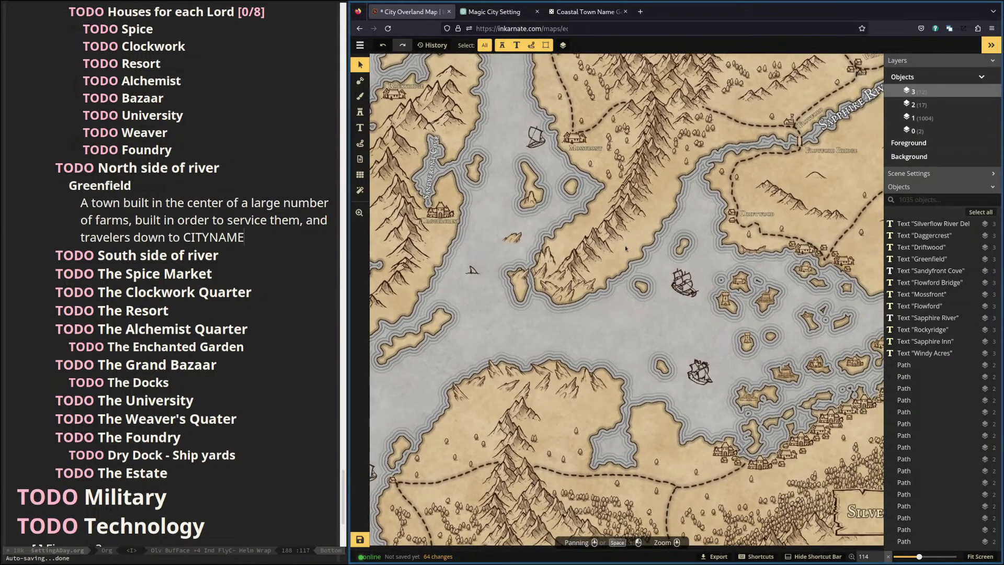
click(584, 11)
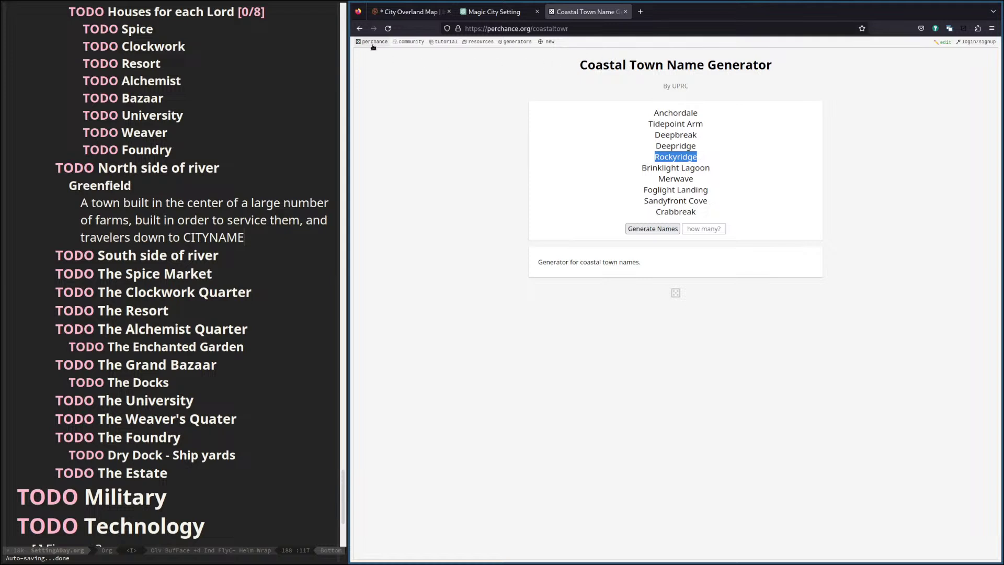
click(507, 48)
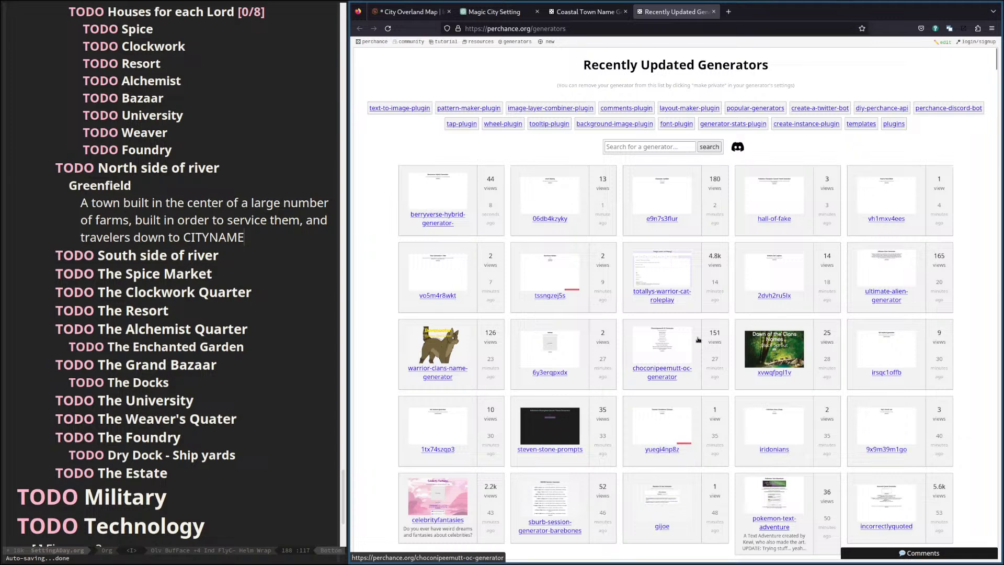
scroll(698, 340, down, 5)
scroll(698, 339, down, 1)
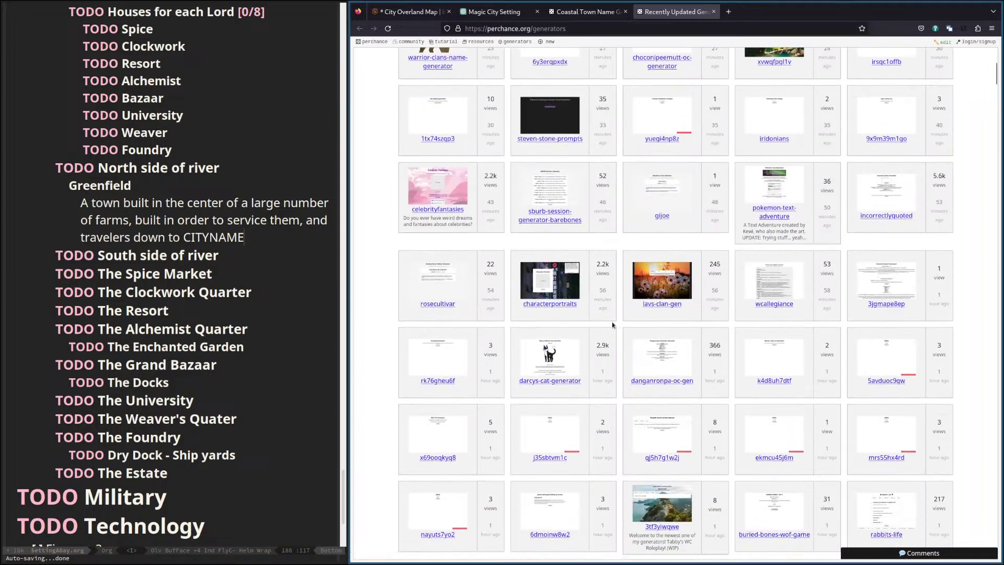
scroll(748, 338, down, 5)
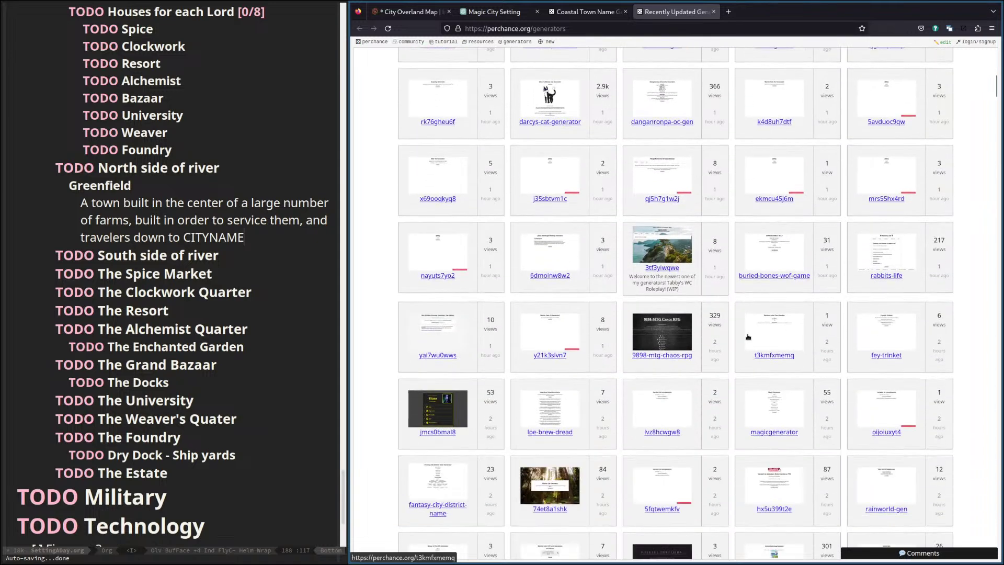
scroll(748, 338, down, 1)
scroll(746, 337, down, 9)
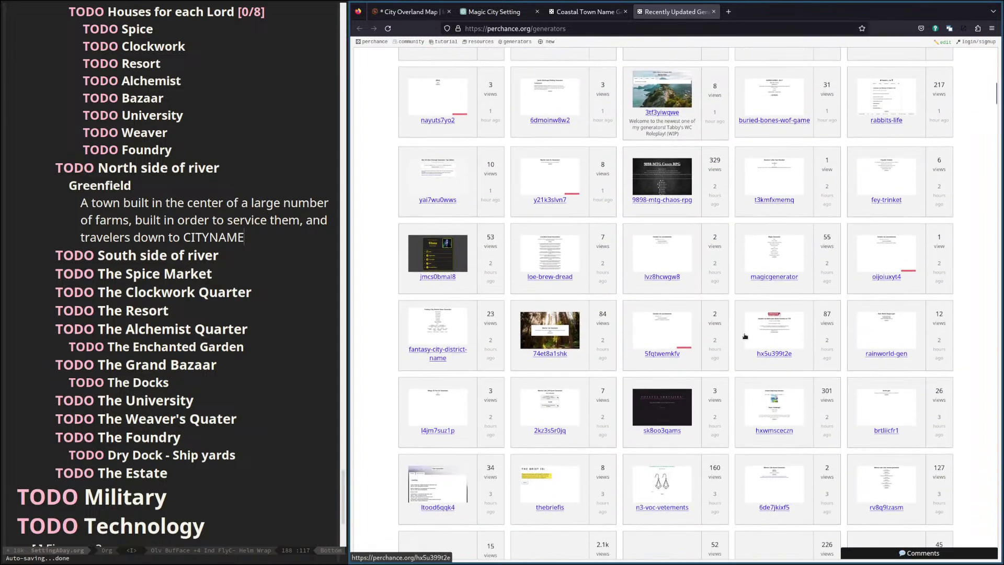
scroll(743, 334, down, 6)
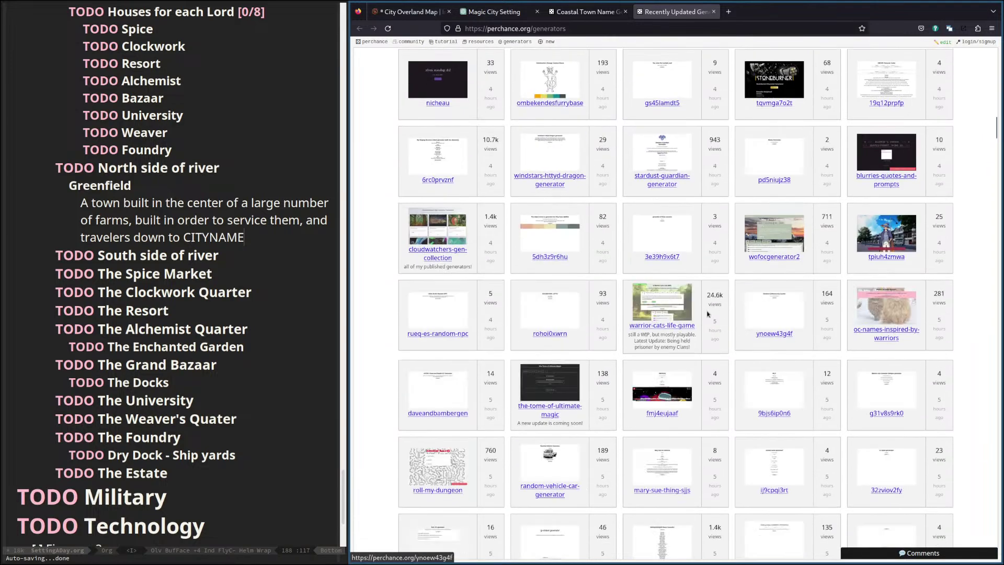
Search the generators page for "name", go through the matches, and open fantasy-city-district-name in a new tab.
key(ctrl+f)
text(name)
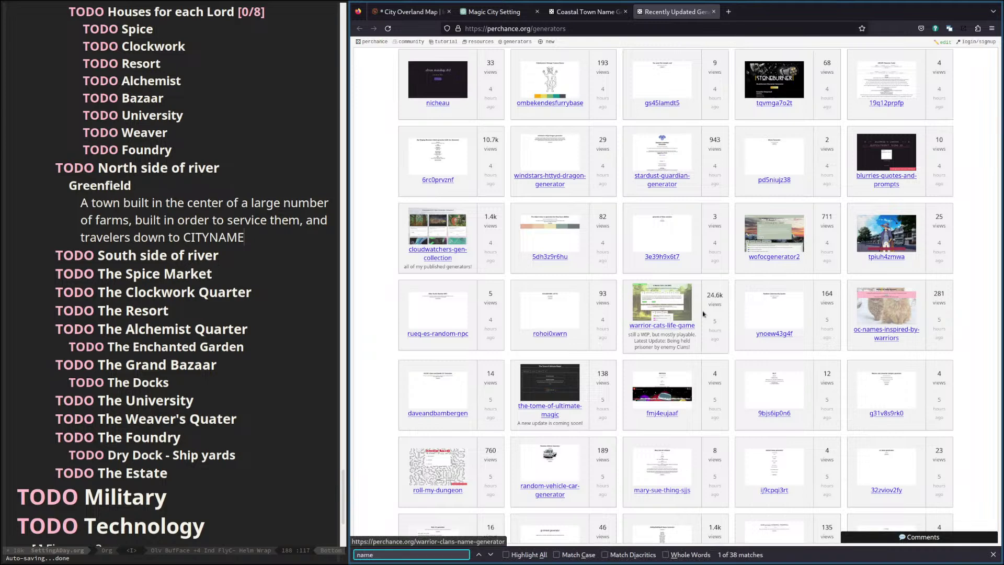
key(Return)
key(Return)
key(Return)
key(Return)
key(Return)
key(Return)
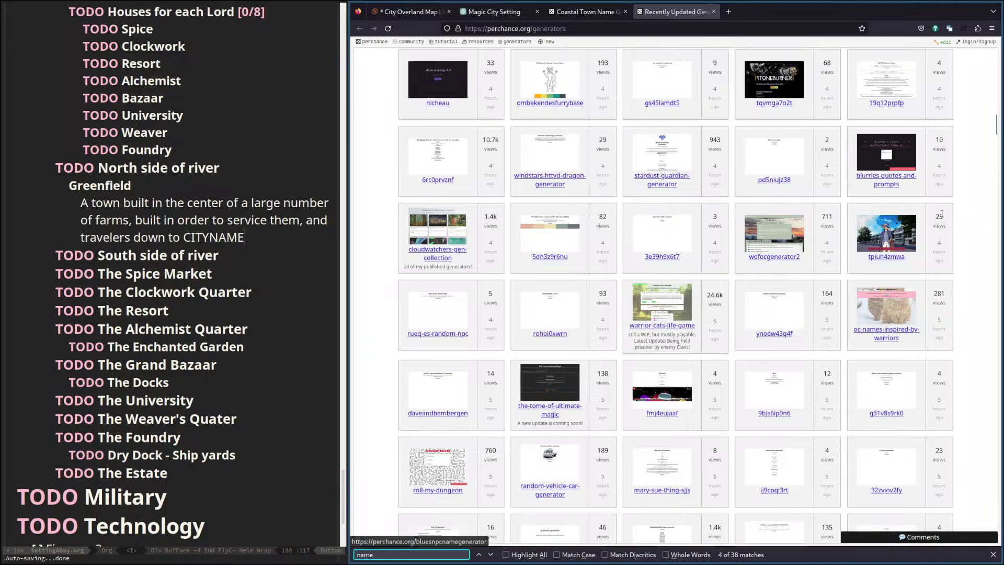
key(Return)
key(Return)
key(Return)
key(Return)
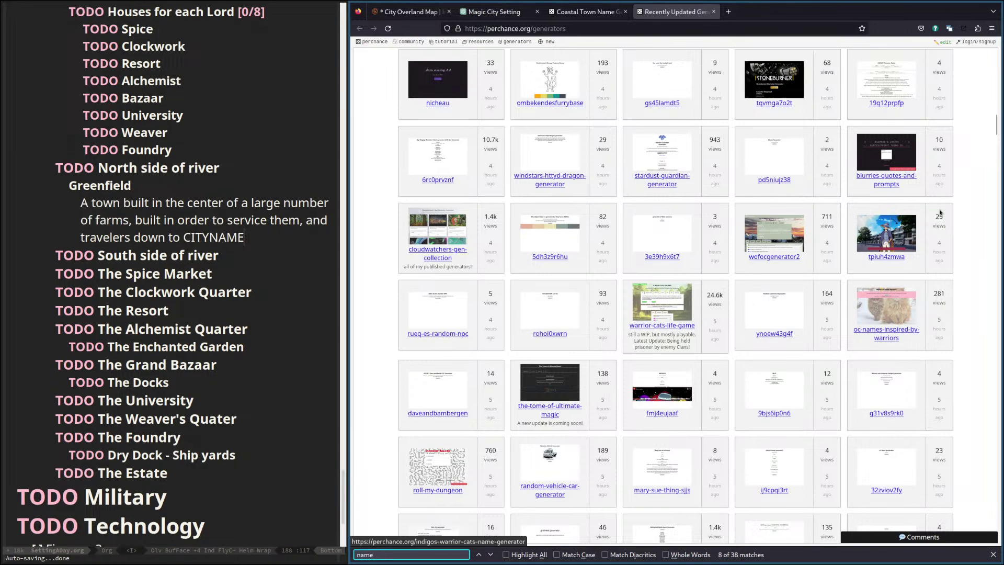
key(Return)
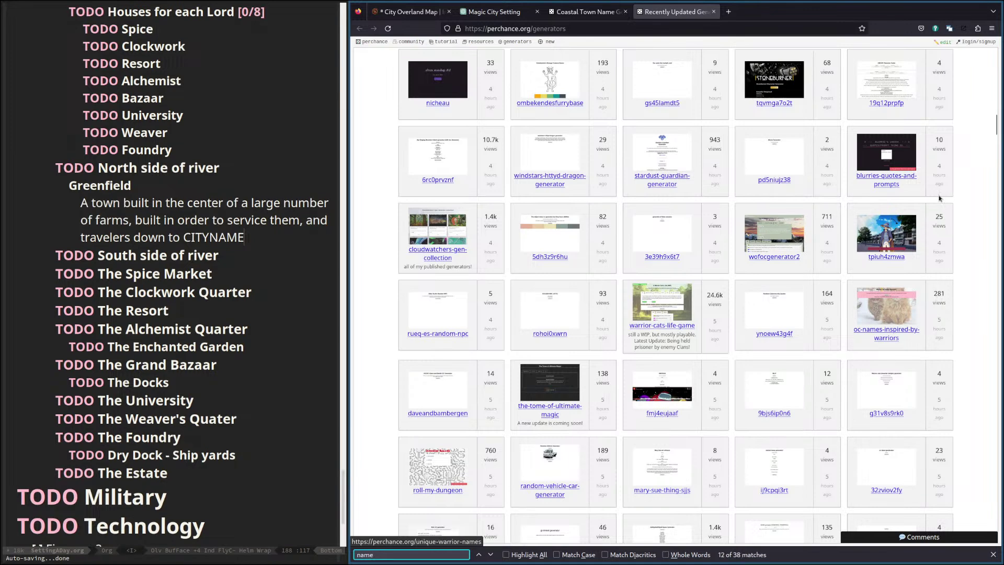
key(Return)
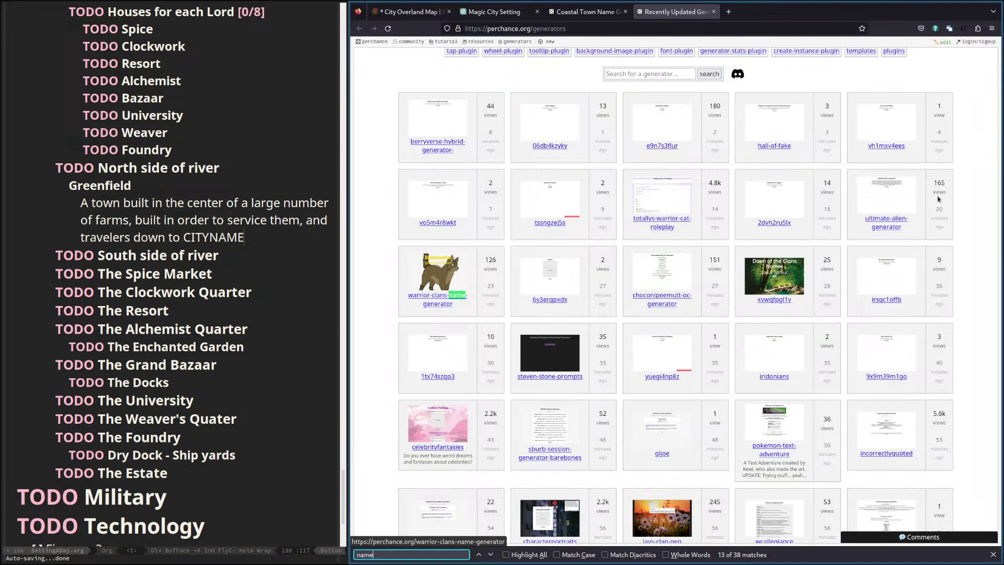
key(Return)
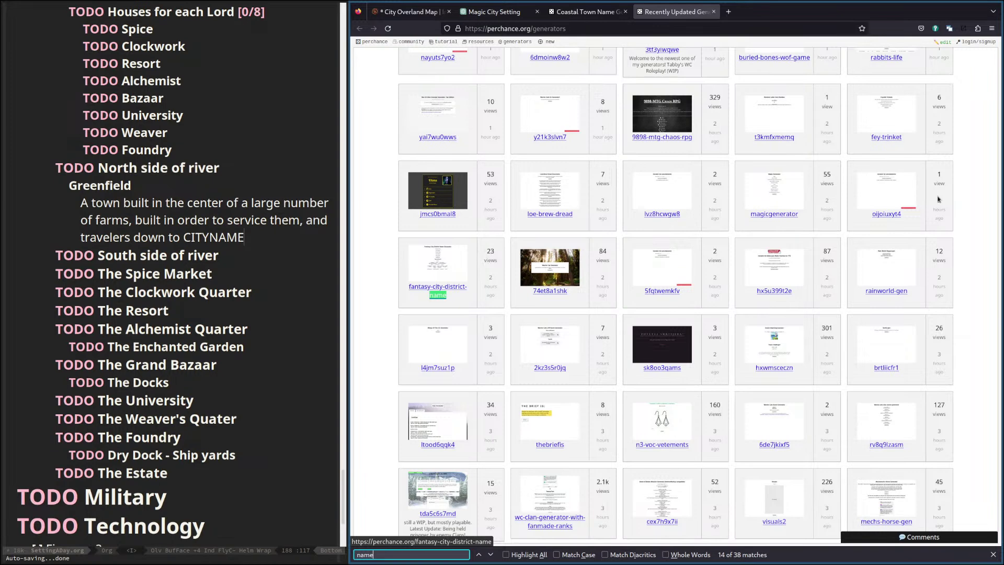
middle_click(463, 286)
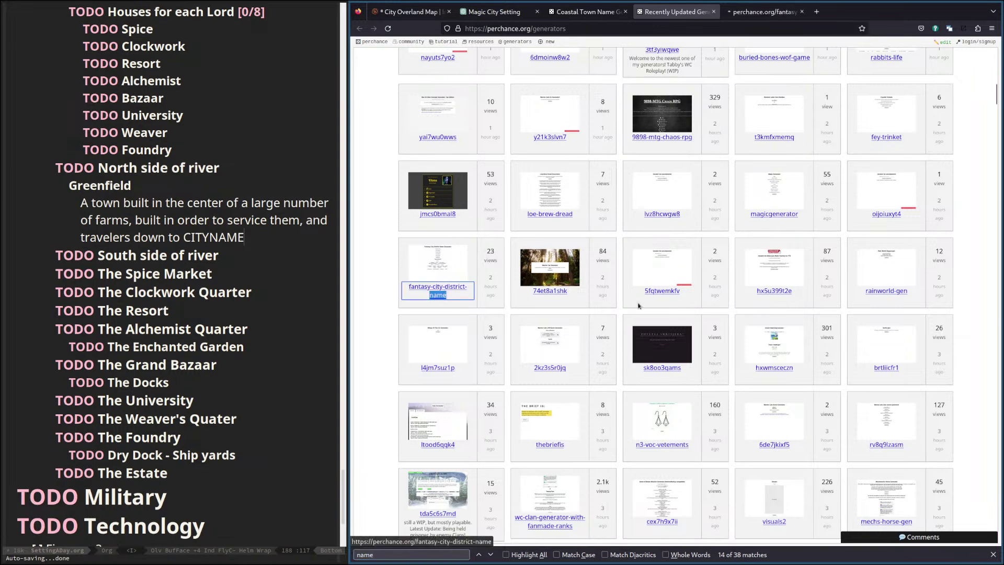
Go through the remaining "name" matches in the generators list and open ritual-name-generator in a new tab.
key(ctrl+g)
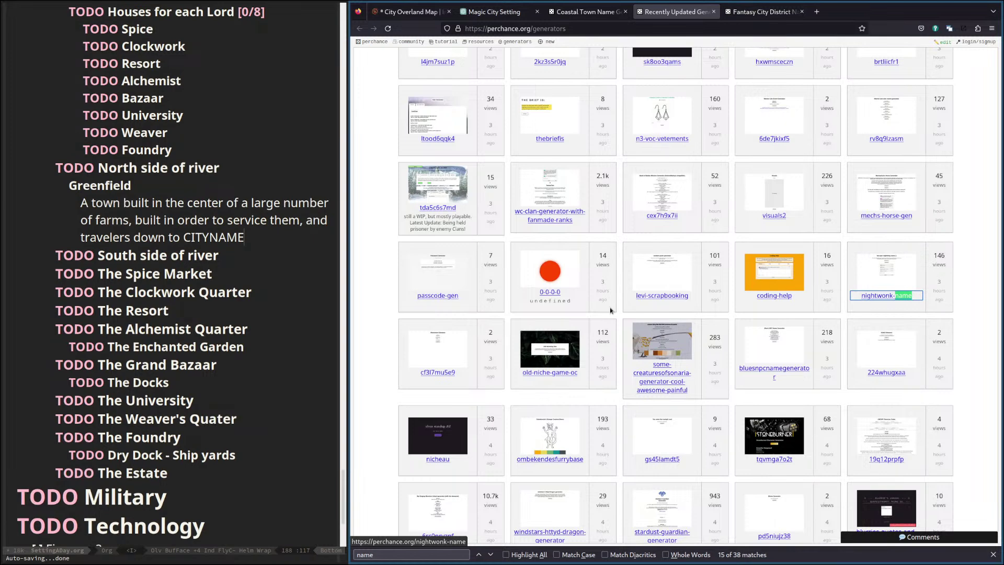
key(ctrl+g)
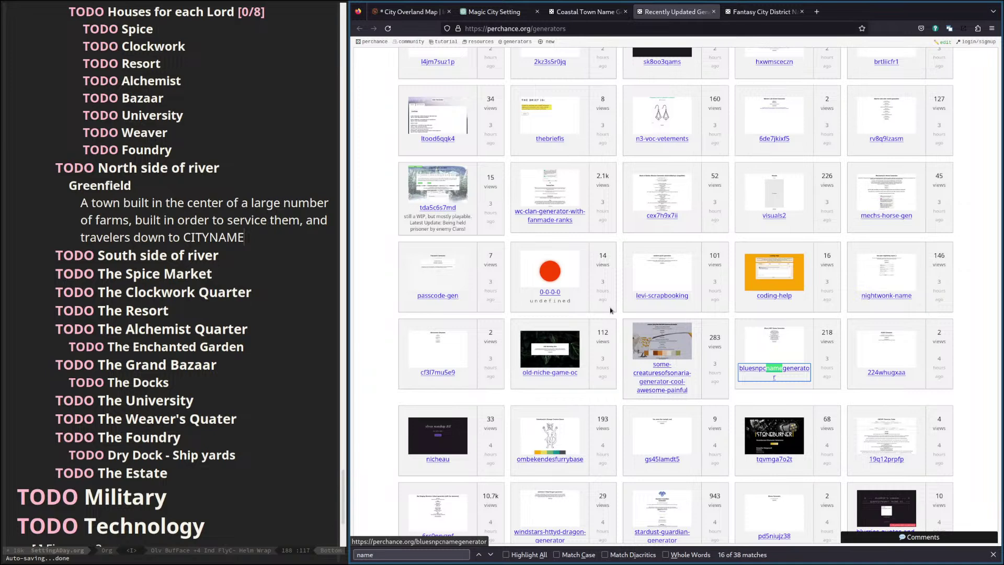
key(ctrl+g)
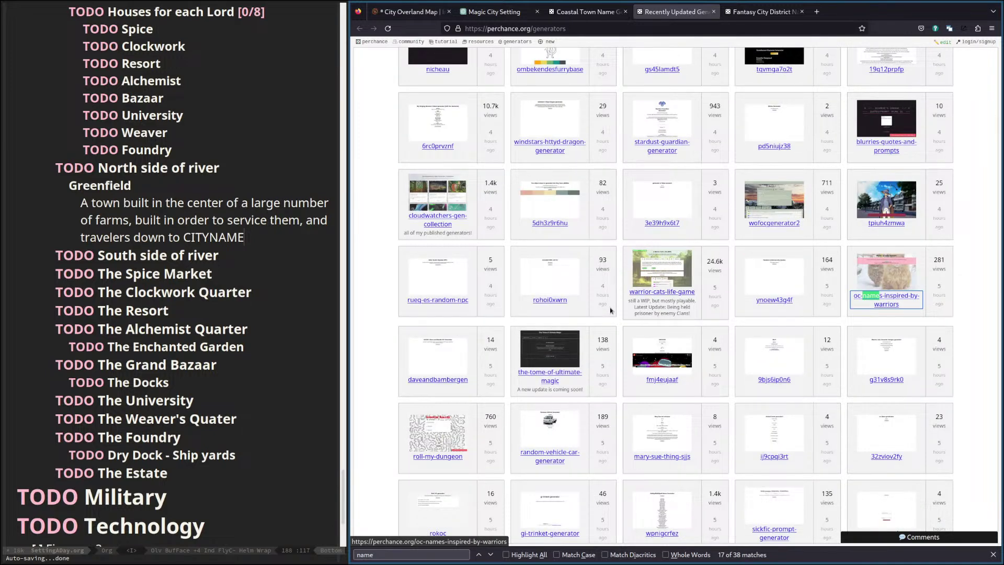
key(ctrl+g)
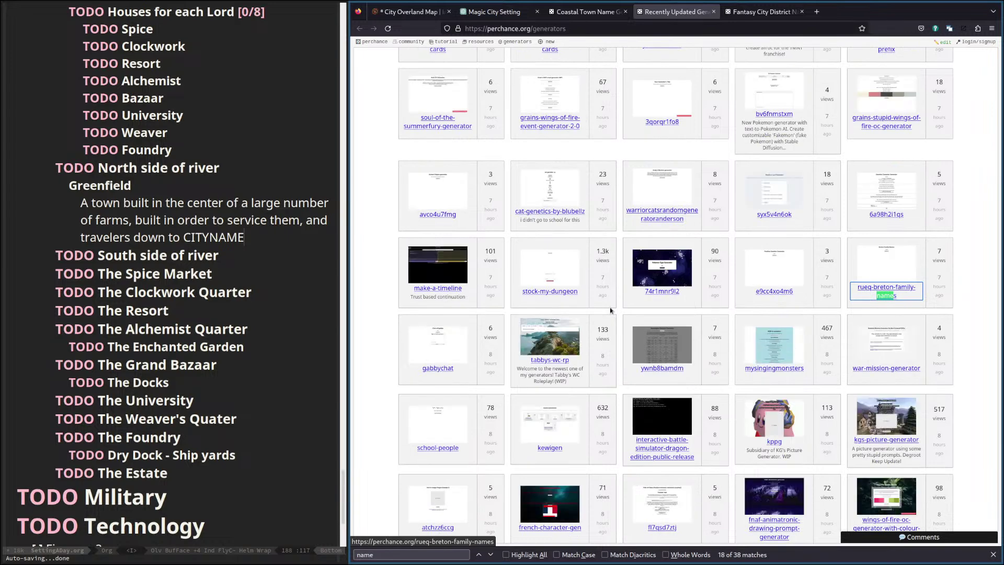
key(ctrl+g)
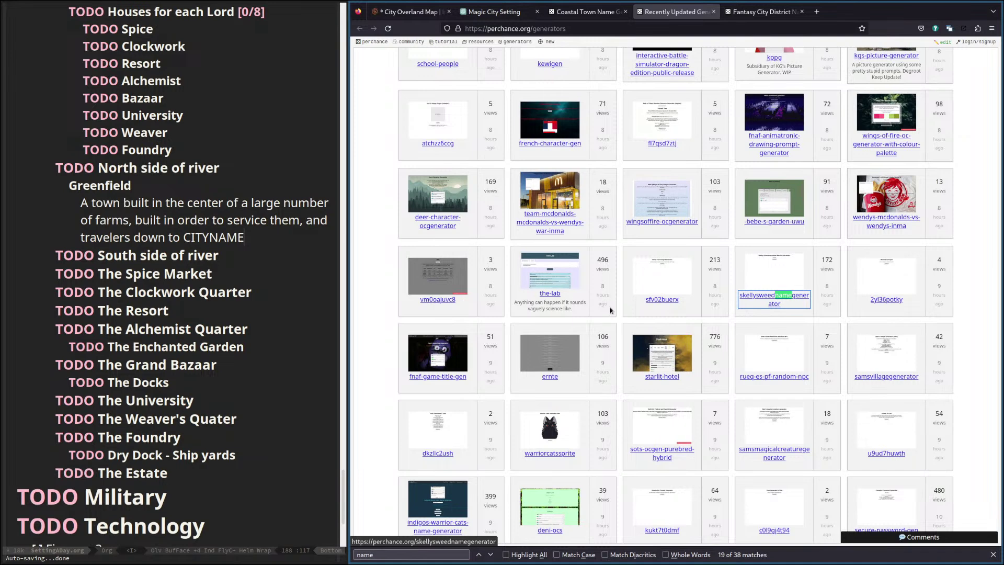
key(ctrl+g)
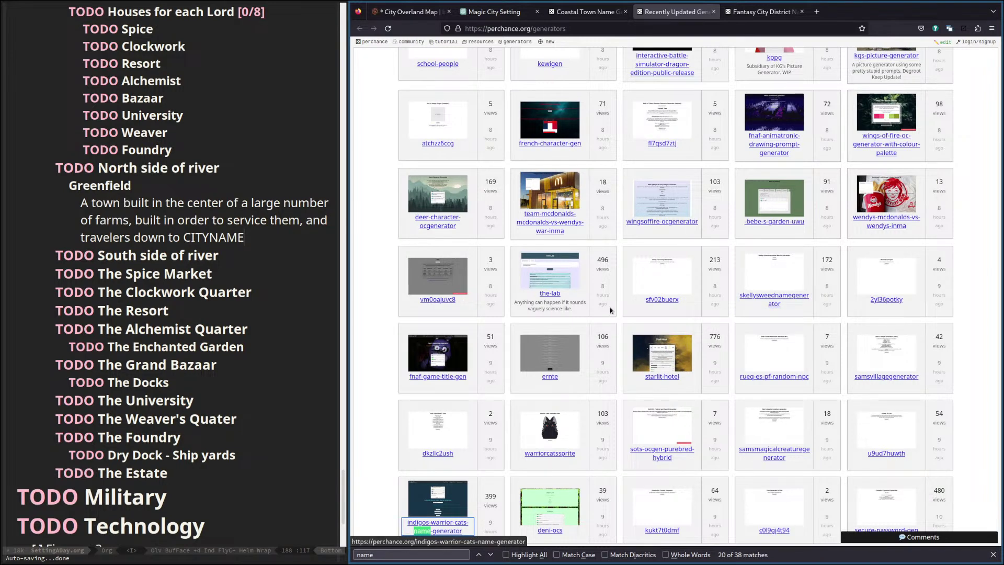
key(ctrl+g)
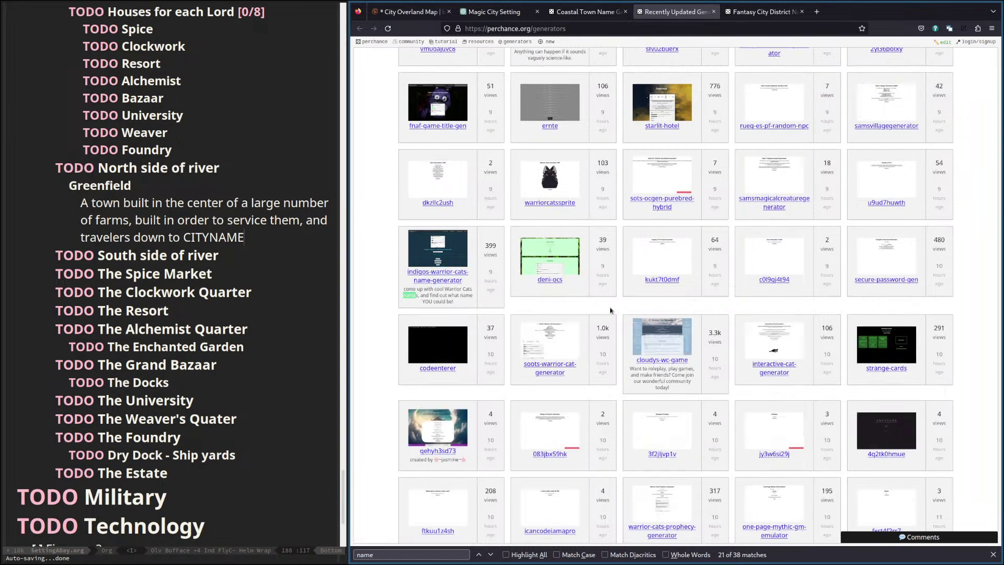
key(ctrl+g)
key(ctrl+g)
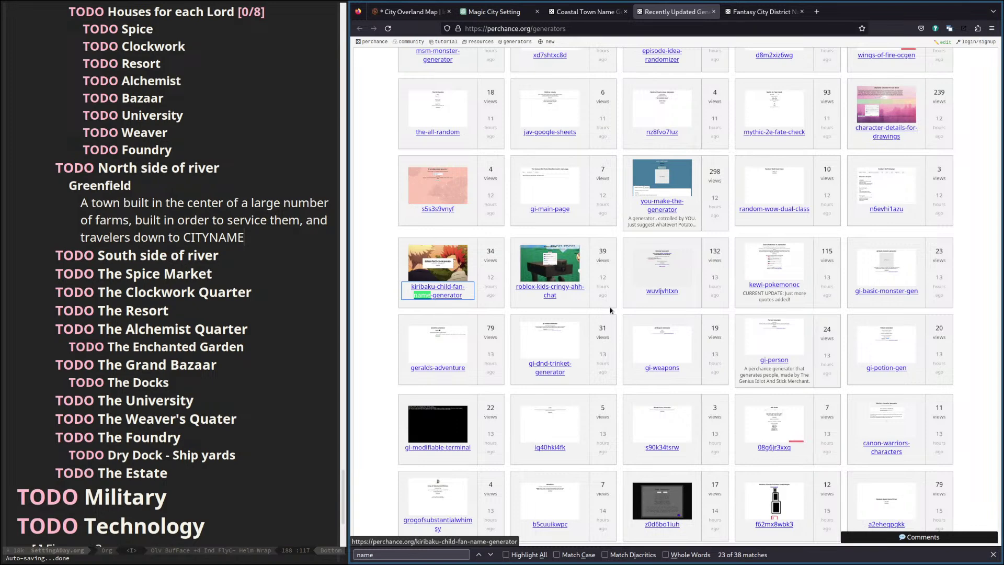
key(ctrl+g)
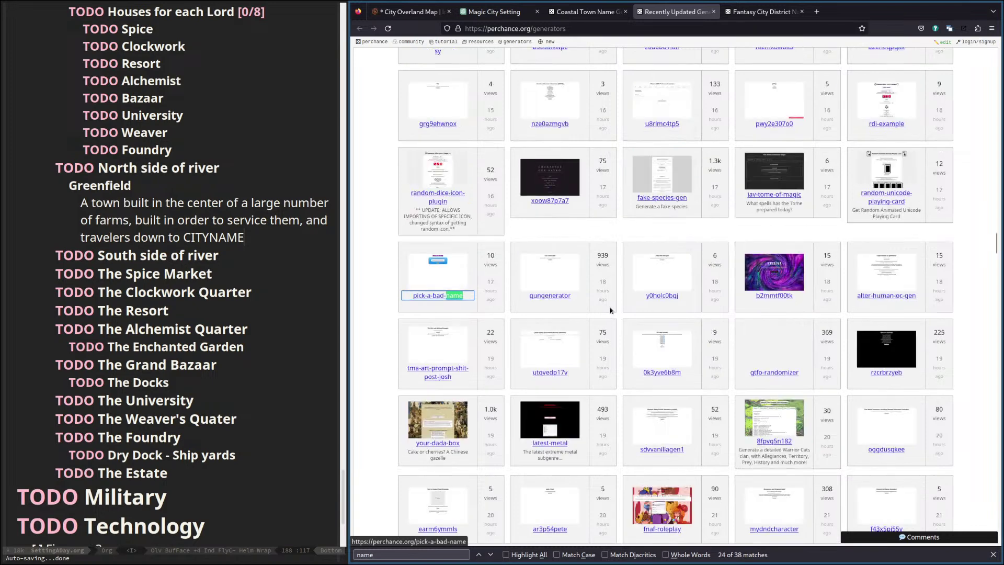
key(ctrl+g)
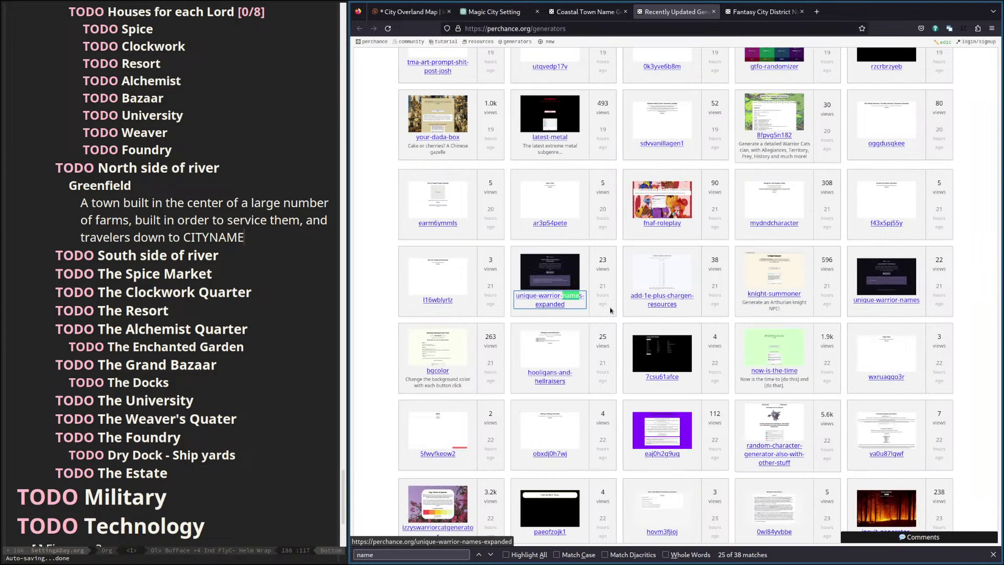
key(ctrl+g)
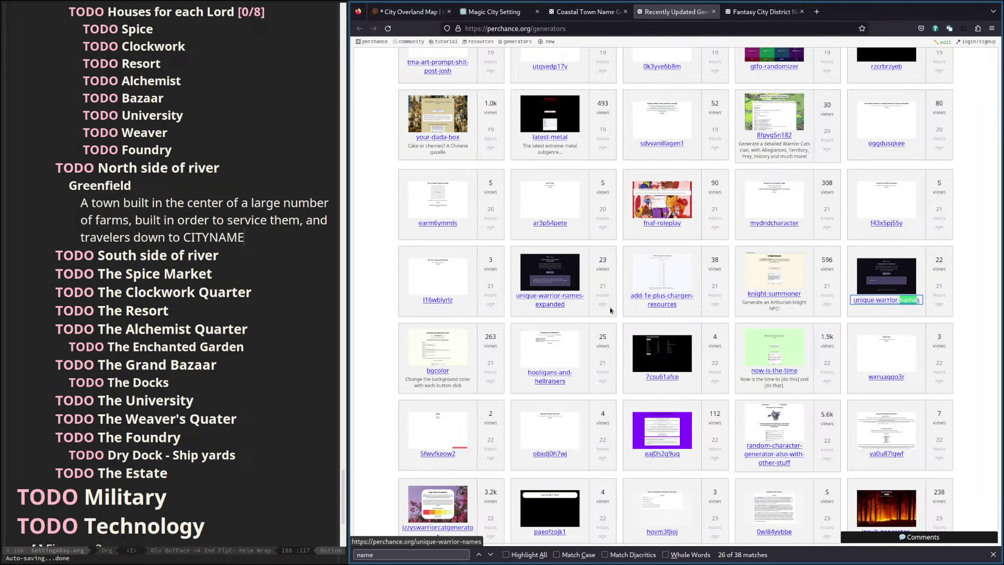
key(ctrl+g)
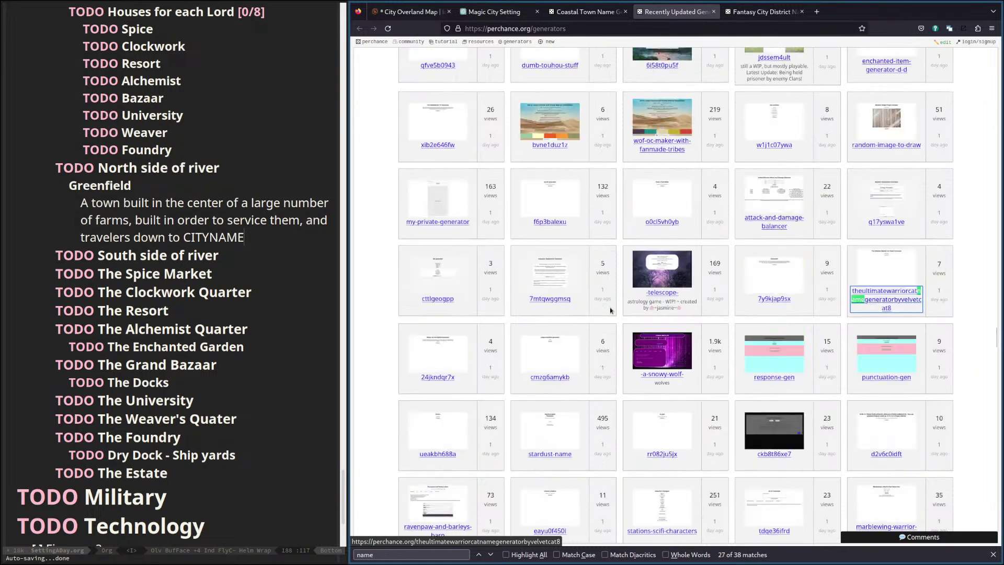
key(ctrl+g)
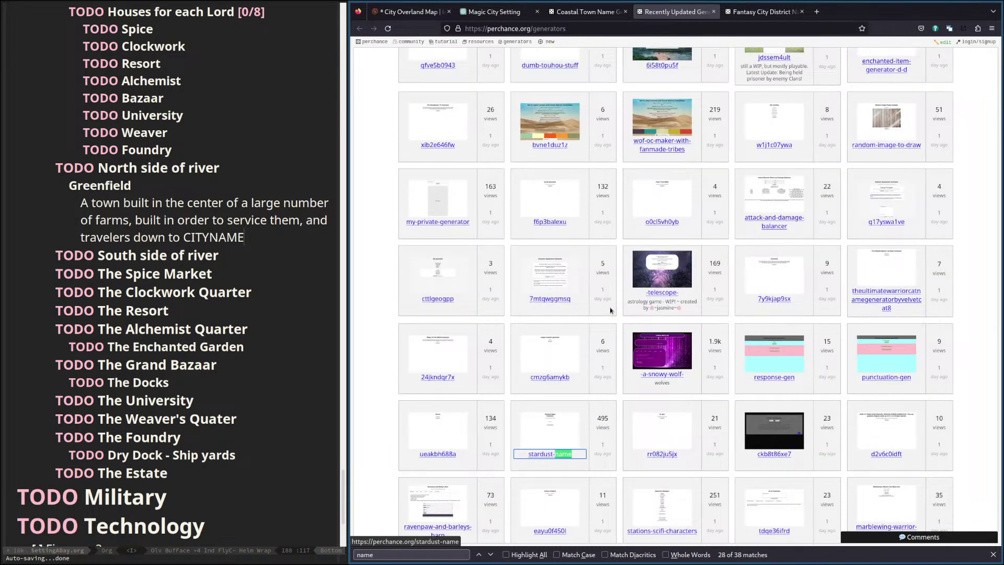
key(ctrl+g)
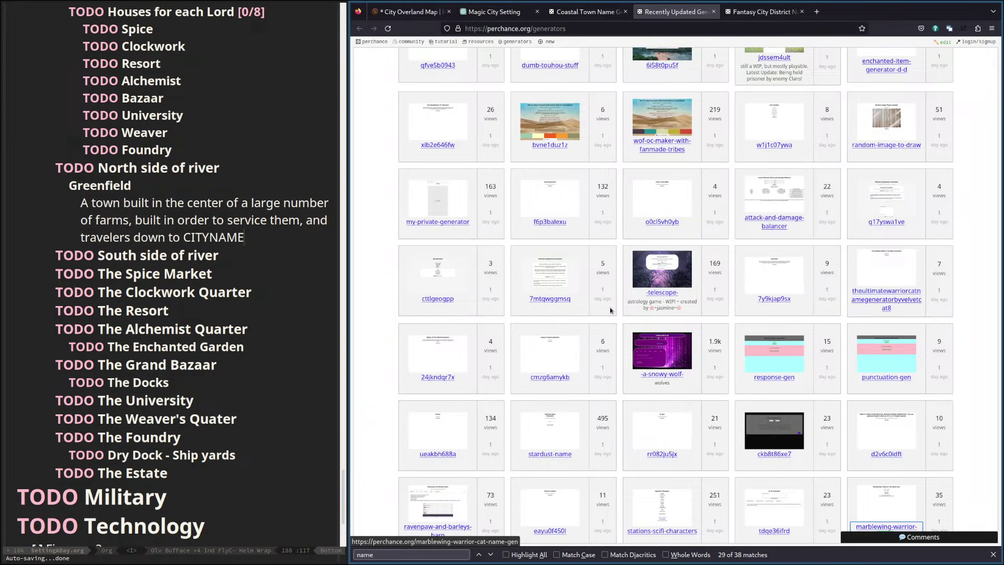
key(ctrl+g)
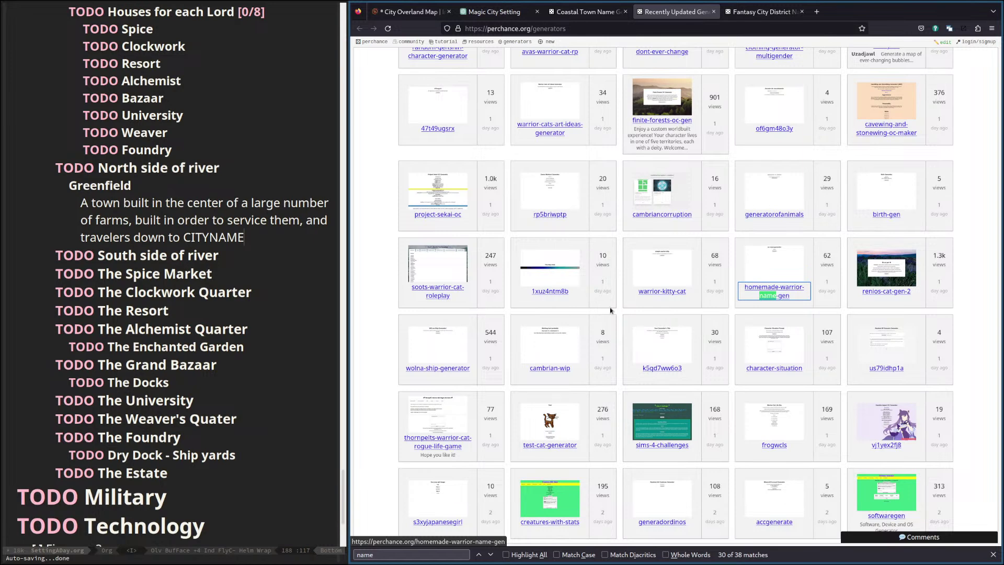
key(ctrl+g)
key(ctrl+g)
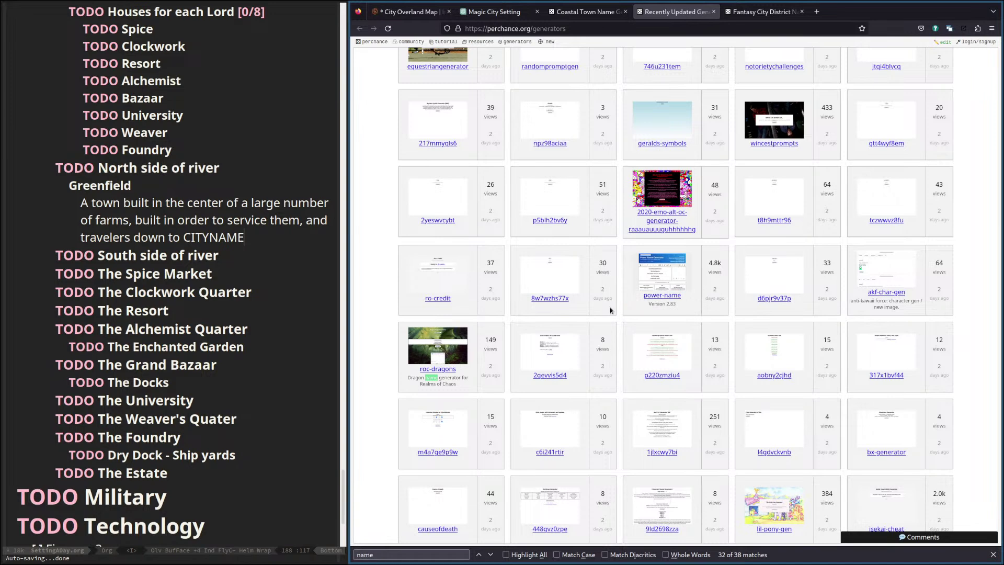
key(ctrl+g)
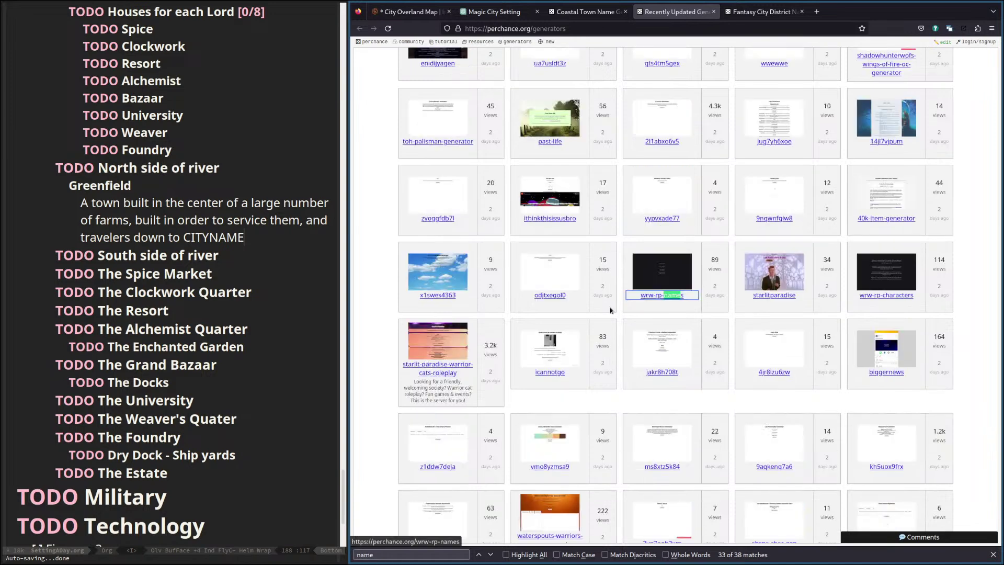
key(ctrl+g)
key(ctrl+g)
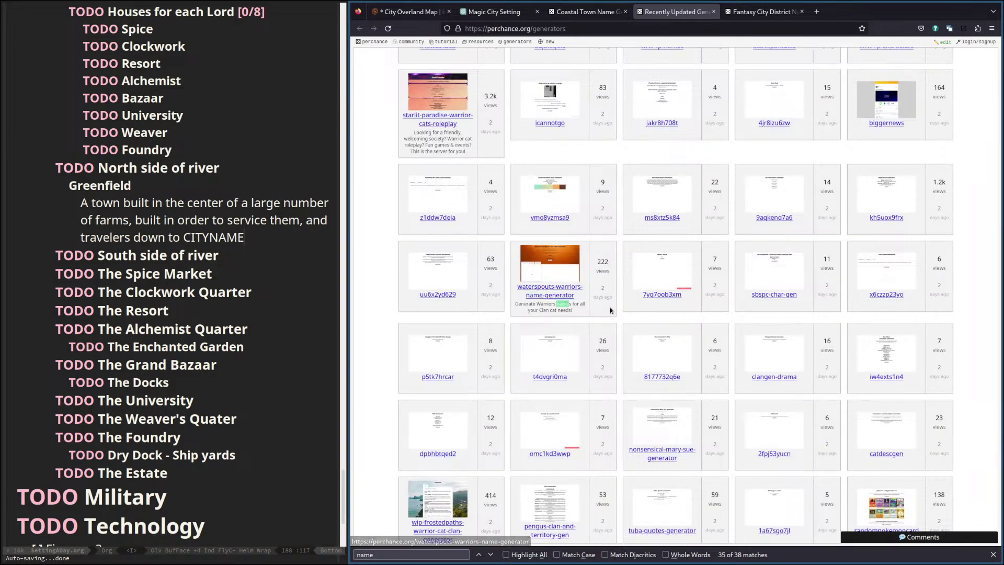
key(ctrl+g)
key(ctrl+g)
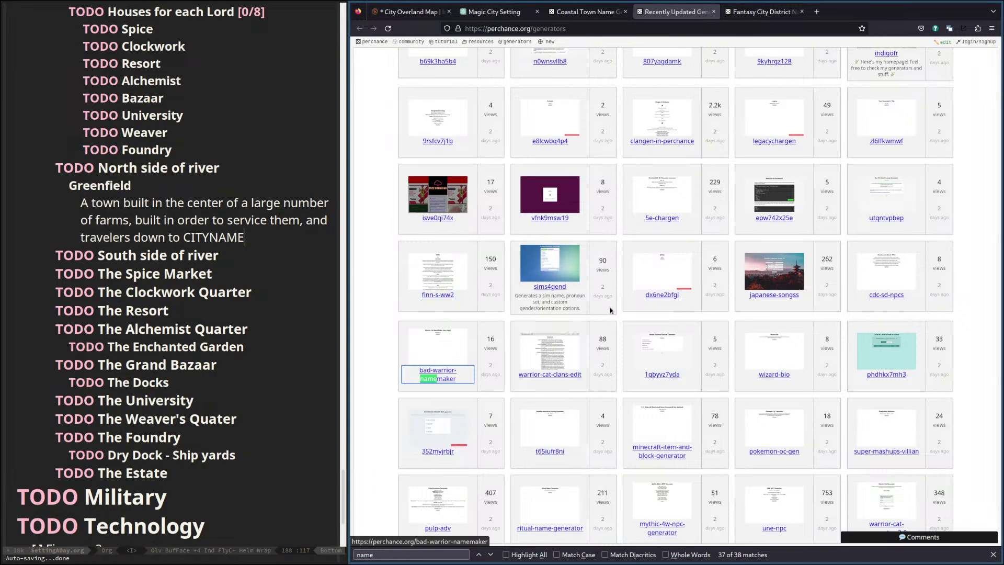
key(Return)
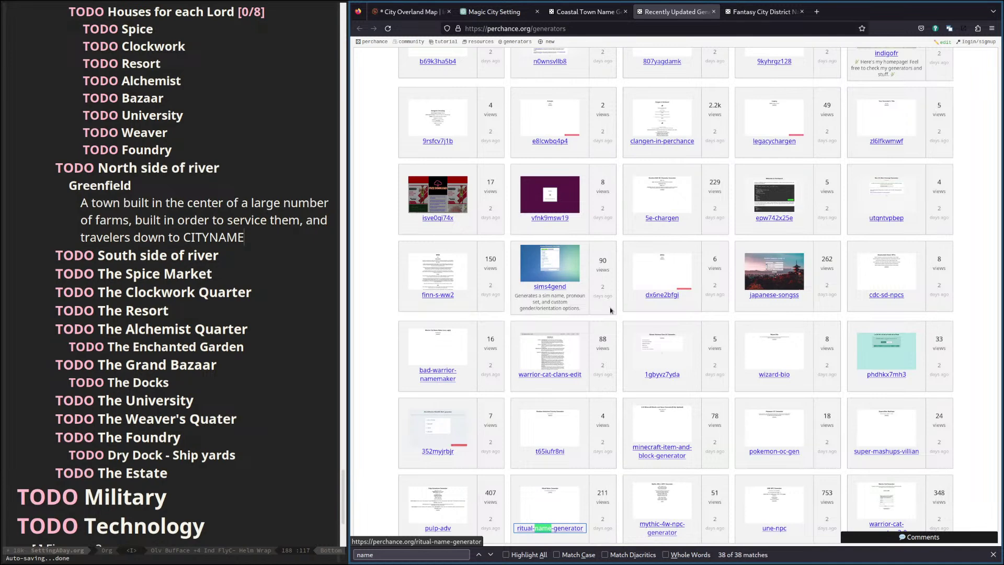
click(542, 529)
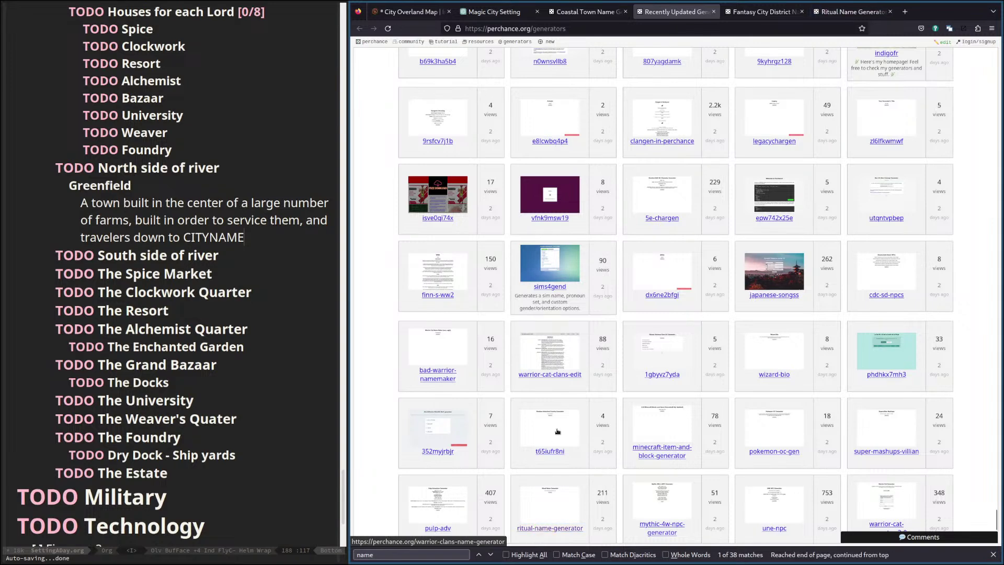
Step through the "name" matches again from the start of the list and look over the last generators listed.
key(Return)
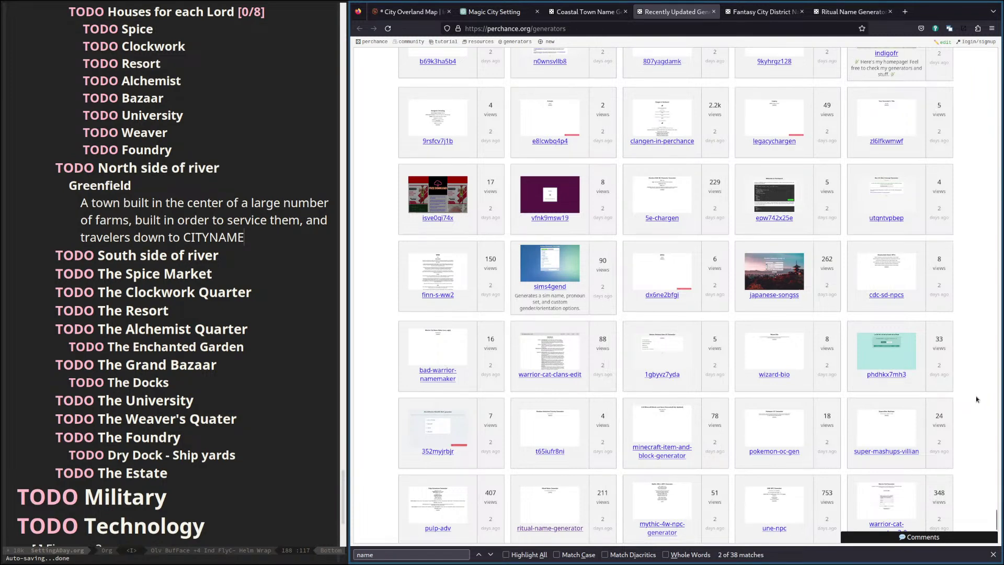
key(Return)
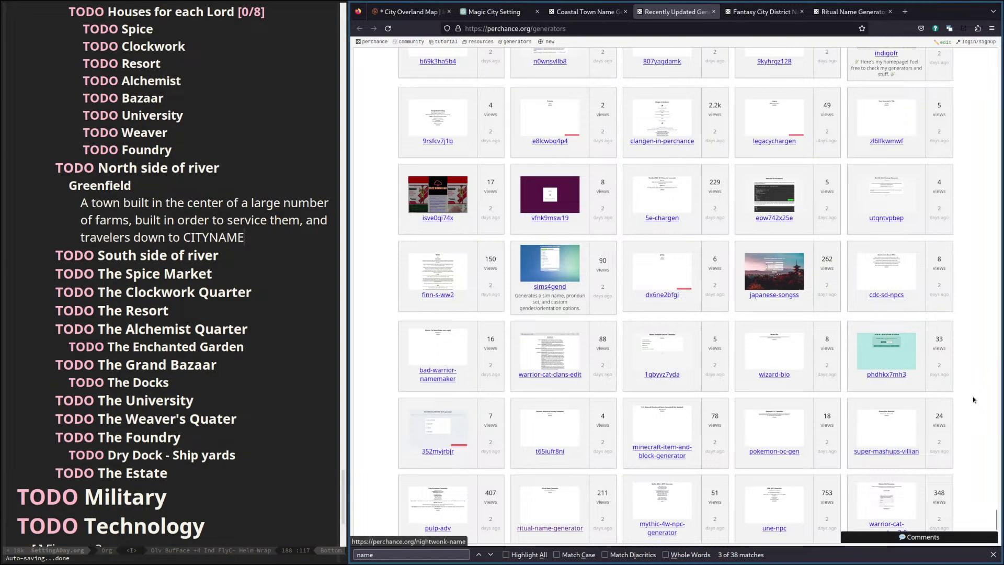
key(Return)
key(Return)
key(Return)
key(Return)
key(Return)
key(Return)
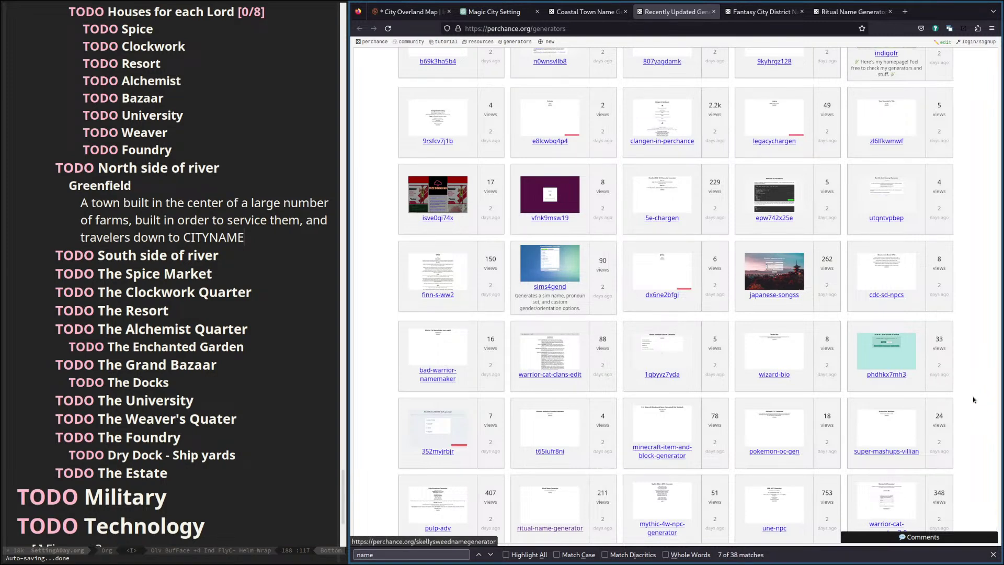
scroll(678, 235, down, 4)
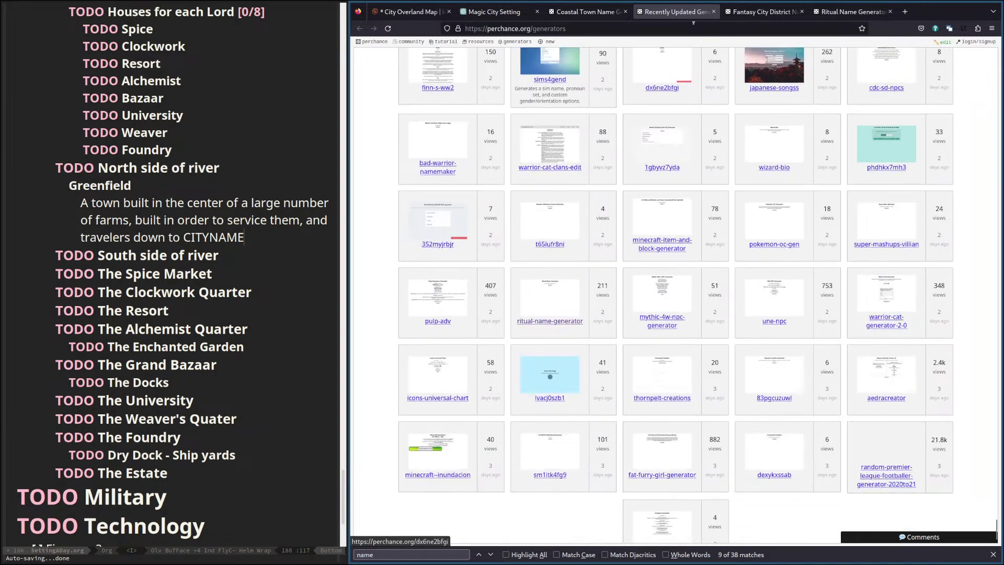
Close the recently updated generators list and randomize a new set of names in the Fantasy City District Name Generator.
click(713, 12)
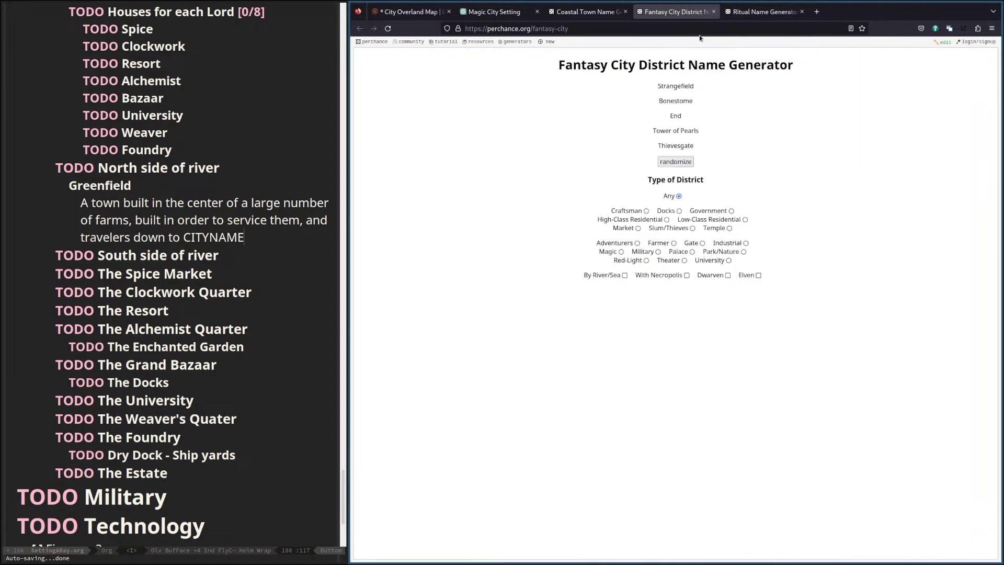
drag(607, 62, 694, 132)
click(679, 163)
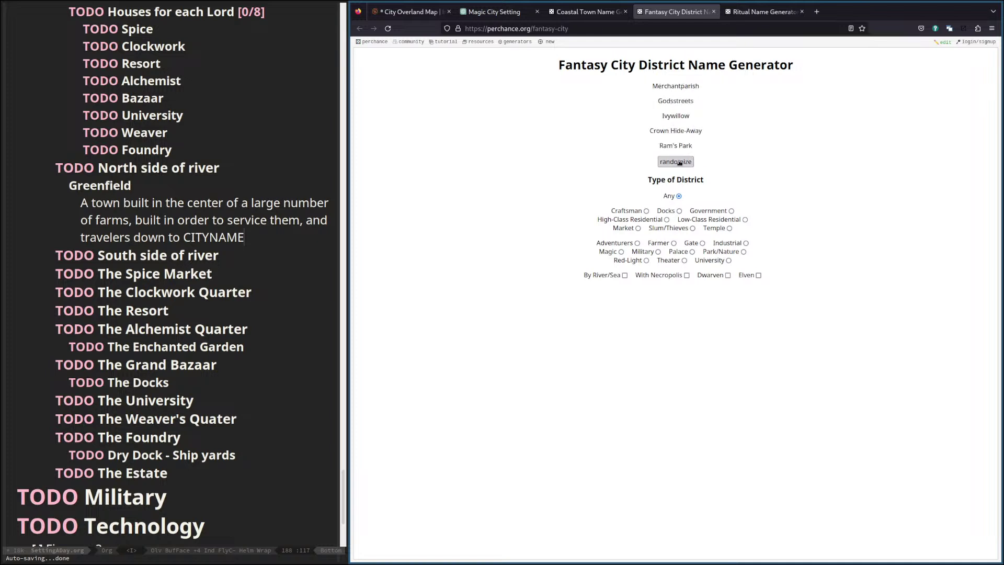
Switch to the Ritual Name Generator, read its sample name, and generate another ritual name to examine.
click(762, 12)
drag(622, 66, 730, 66)
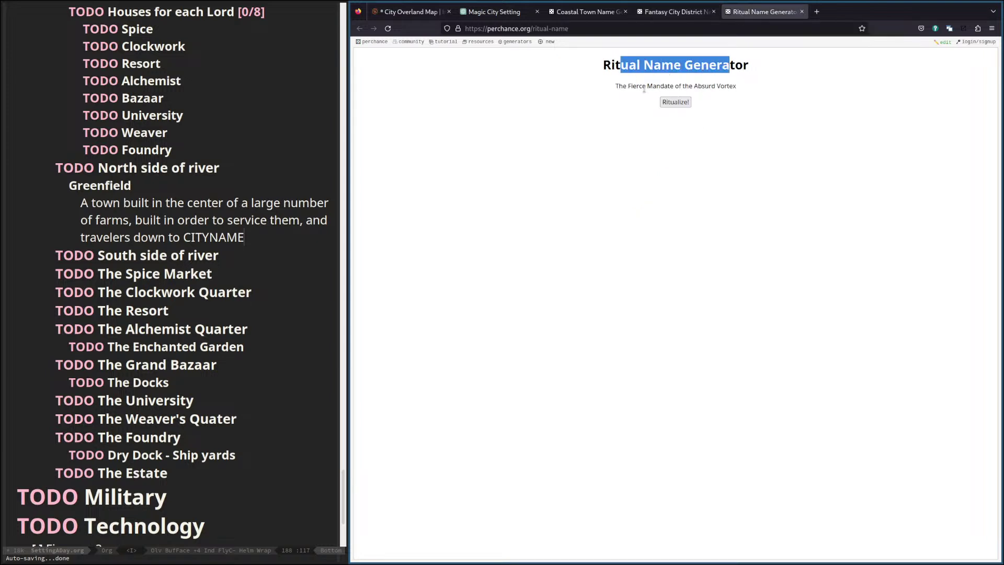
drag(631, 87, 715, 87)
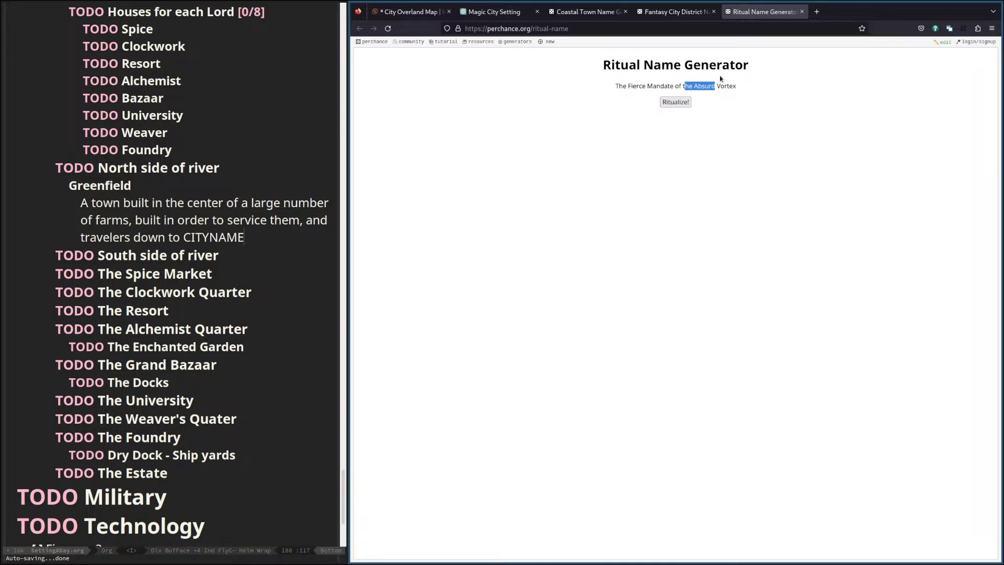
click(675, 103)
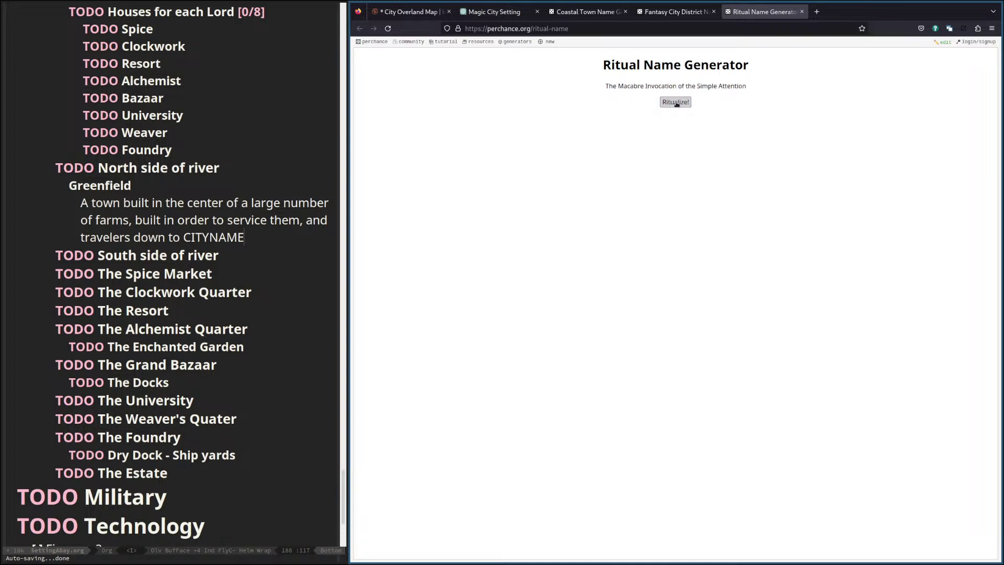
drag(647, 87, 708, 85)
click(696, 86)
From the Coastal Town Name Generator, open Perchance's resources page in a new tab and read the useful-generators description.
click(587, 13)
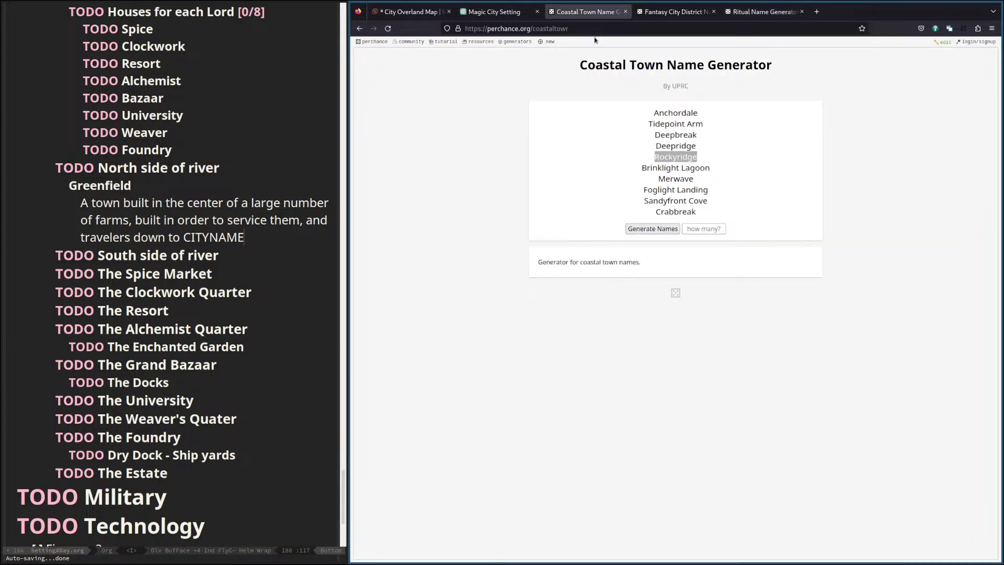
click(479, 42)
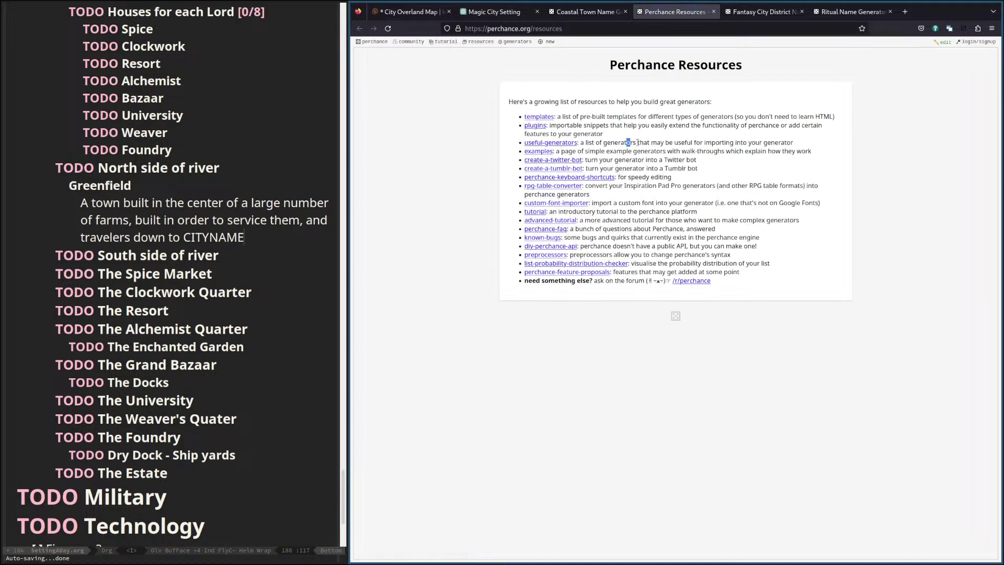
drag(627, 142, 734, 143)
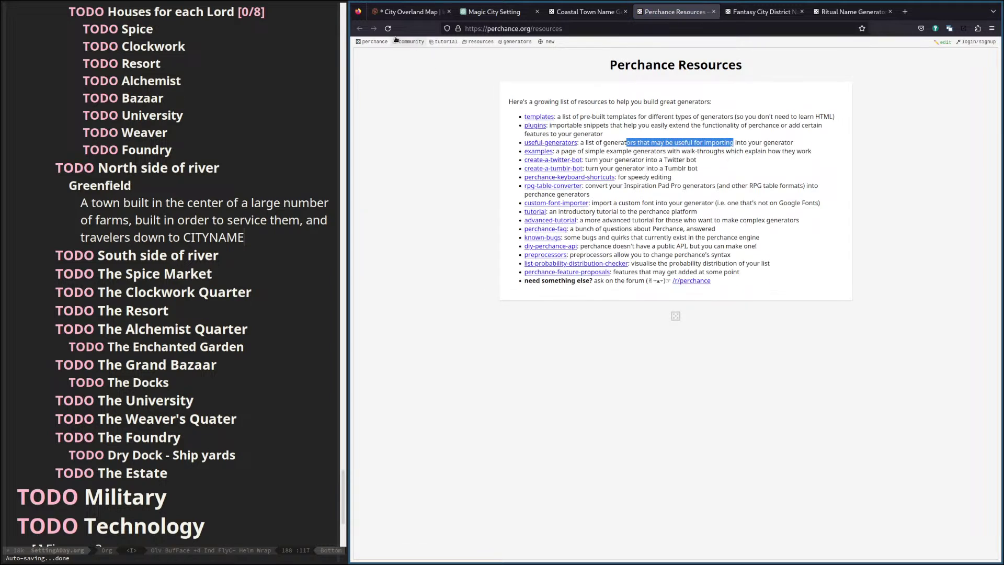
Open Perchance's welcome page and read through its introduction and example lists.
click(373, 41)
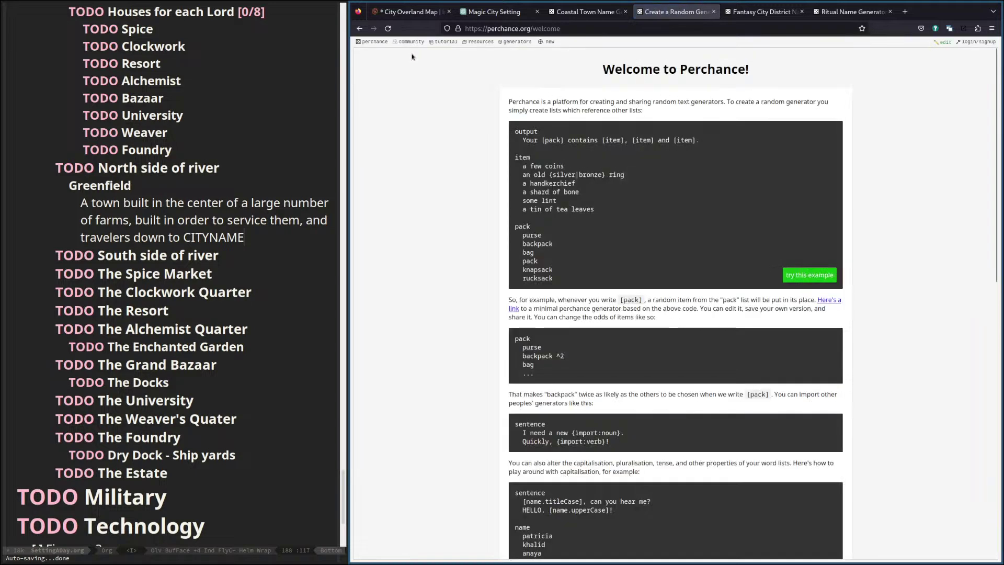
drag(548, 102, 613, 121)
scroll(612, 121, down, 5)
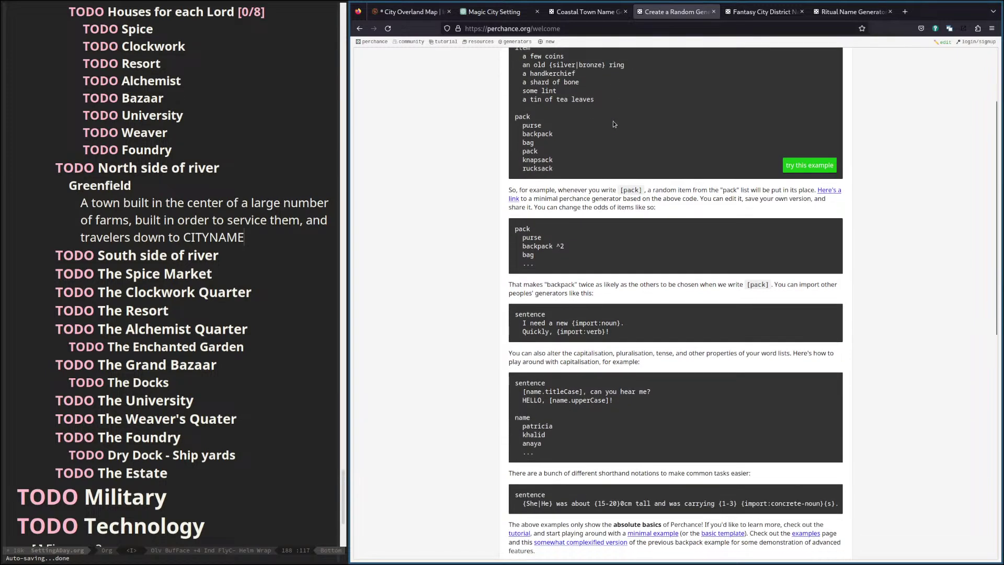
Read the rest of Perchance's welcome page, then open the resources page in a new tab and read its templates and plugins entries.
scroll(613, 124, down, 1)
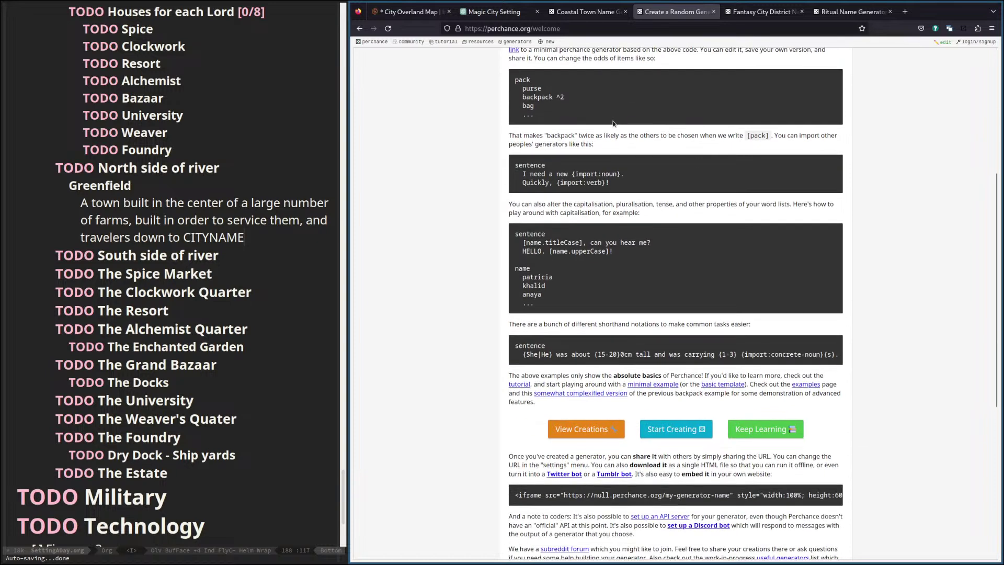
scroll(613, 123, down, 1)
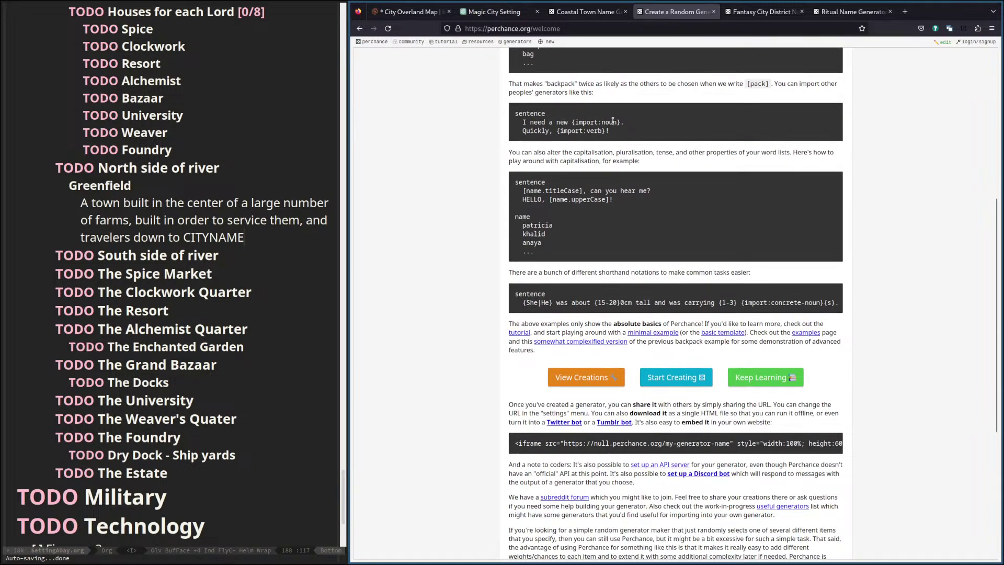
scroll(613, 121, up, 6)
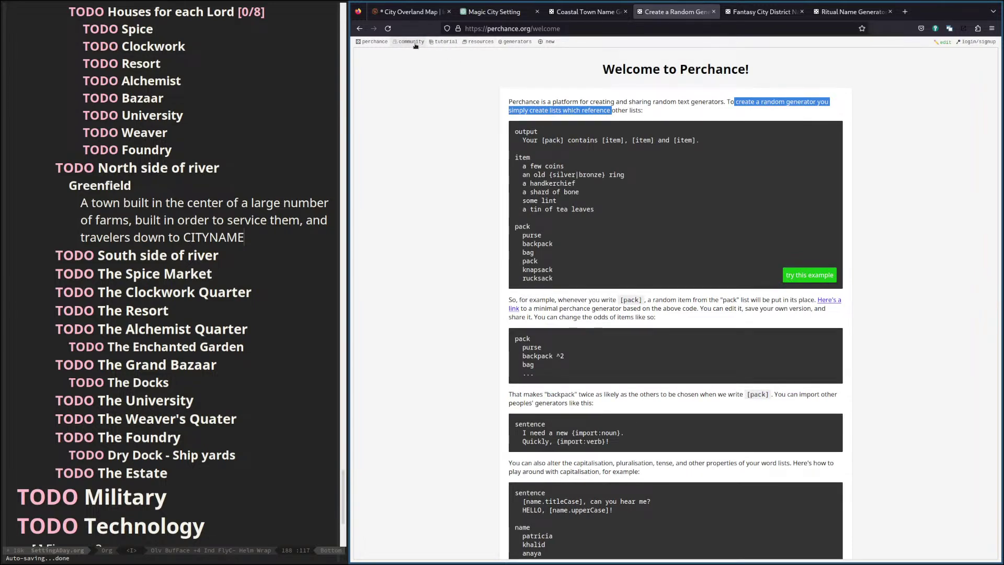
click(474, 44)
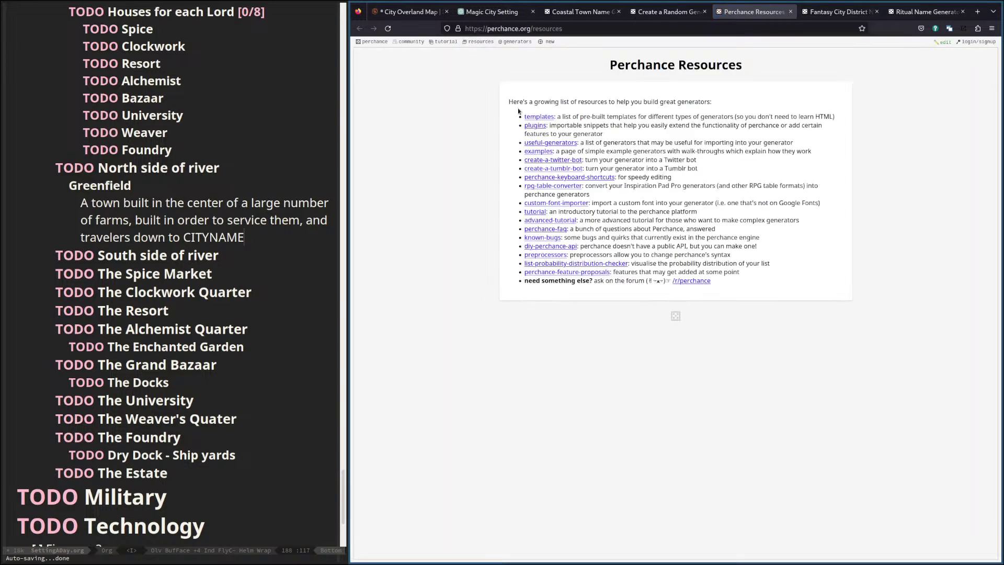
drag(584, 116, 670, 118)
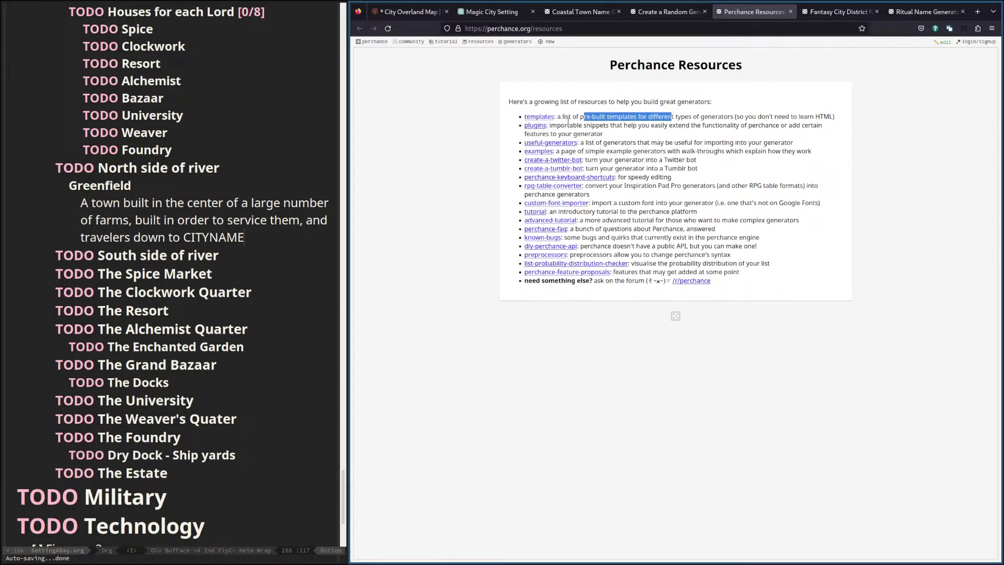
drag(569, 121, 576, 125)
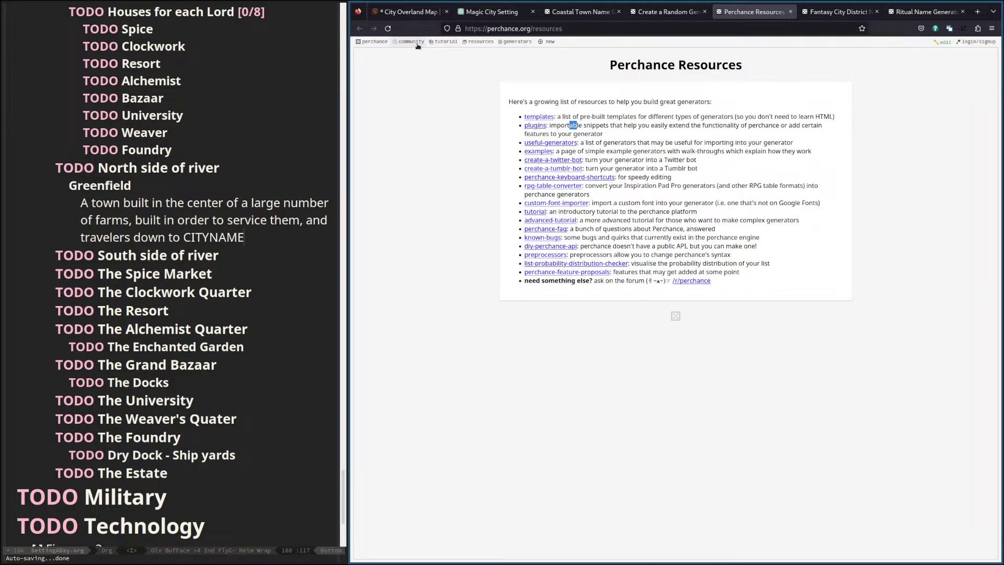
Revisit the Coastal Town, Fantasy City District and Ritual name generators to compare their generated names.
click(663, 11)
click(579, 11)
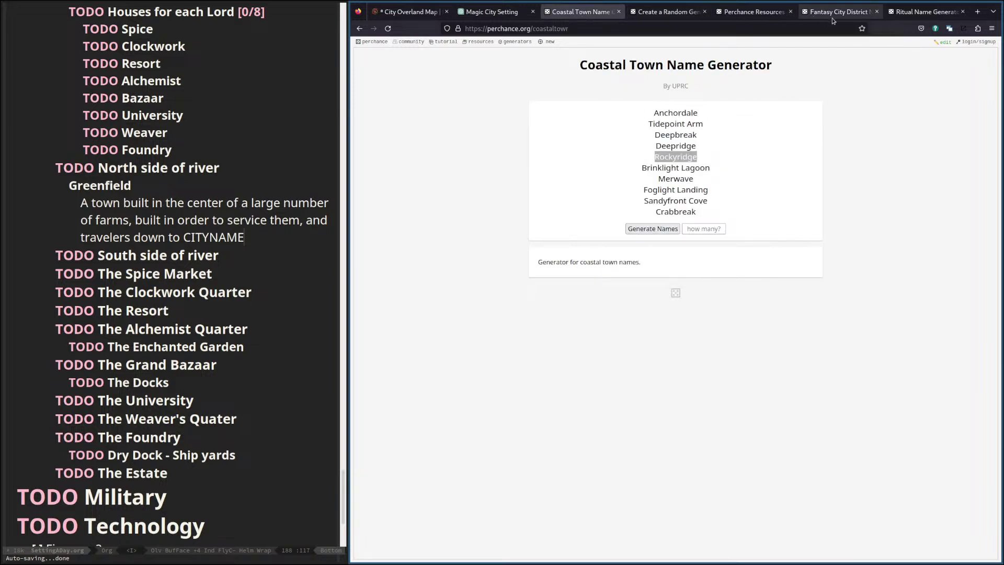
click(843, 15)
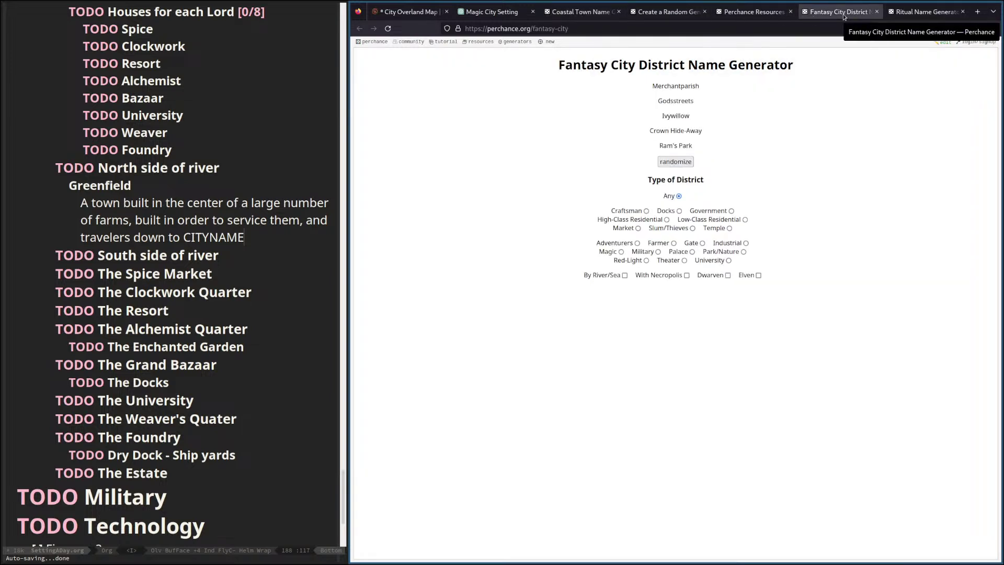
click(890, 16)
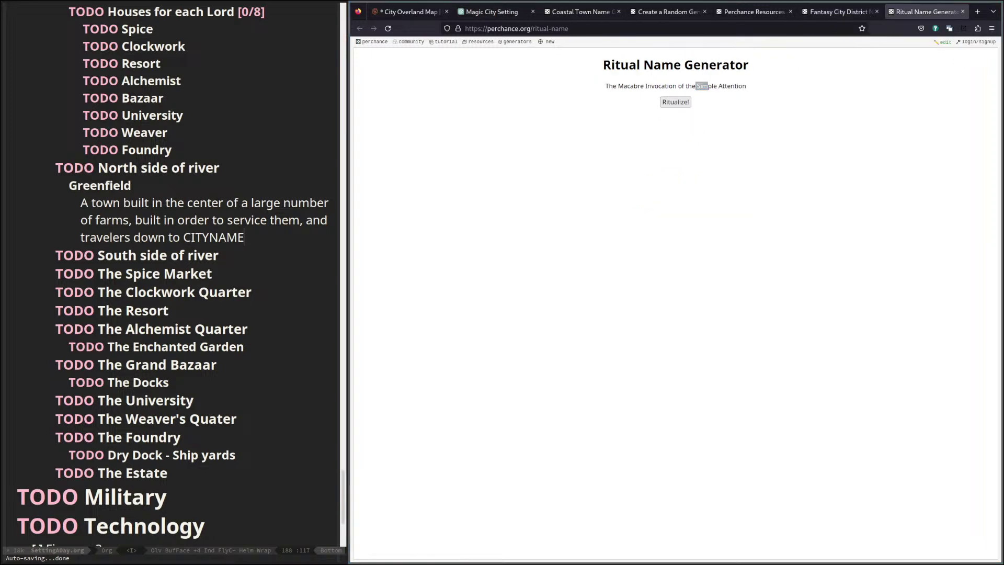
click(977, 11)
text(https://www.fantasynamegenerators.com/)
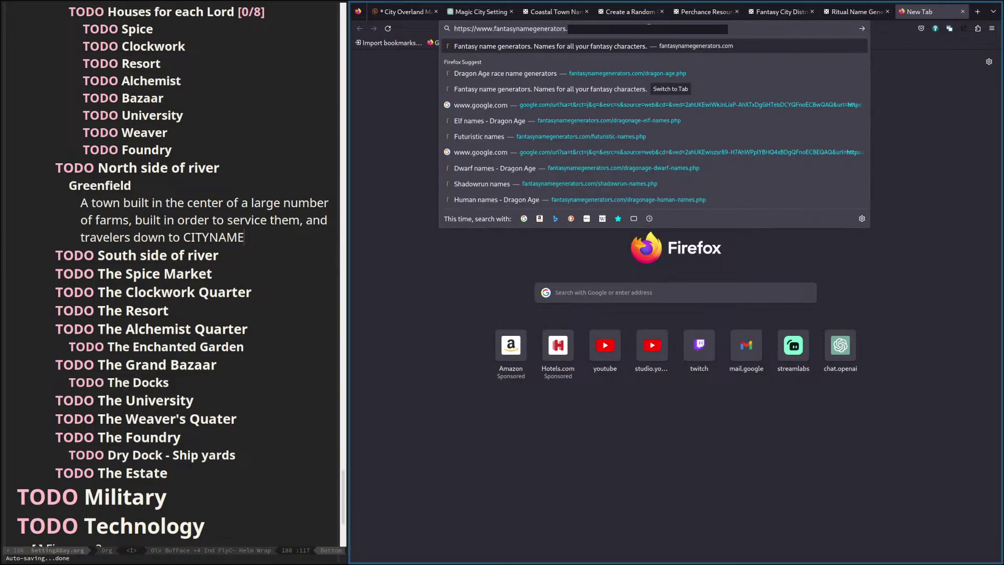
key(Return)
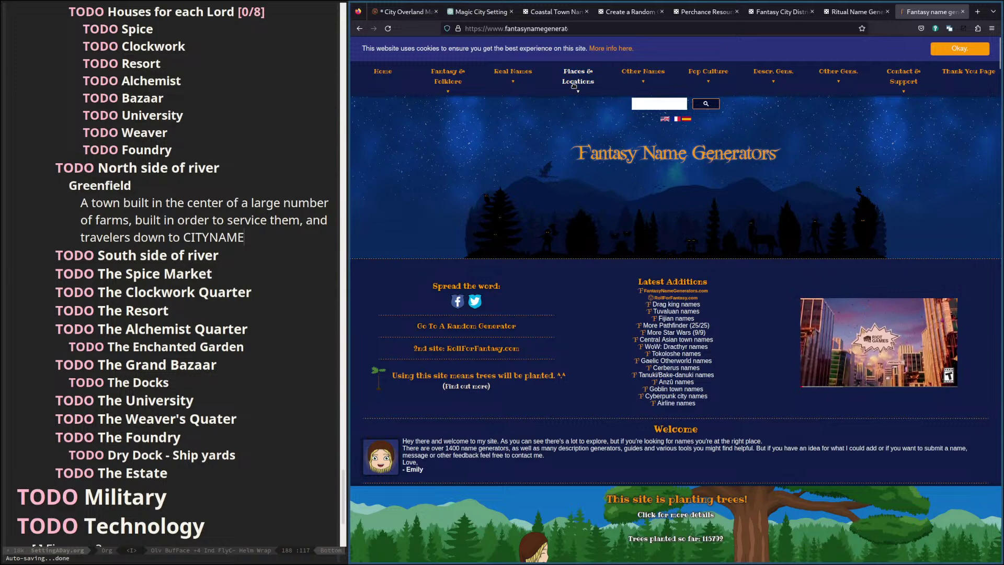
Save the city overland map in Inkarnate.
click(400, 12)
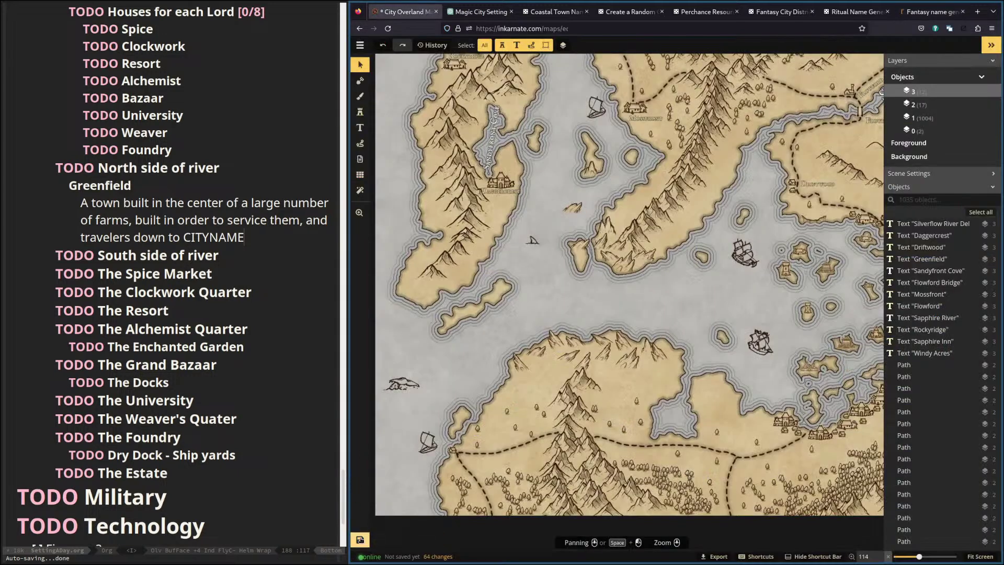
click(360, 539)
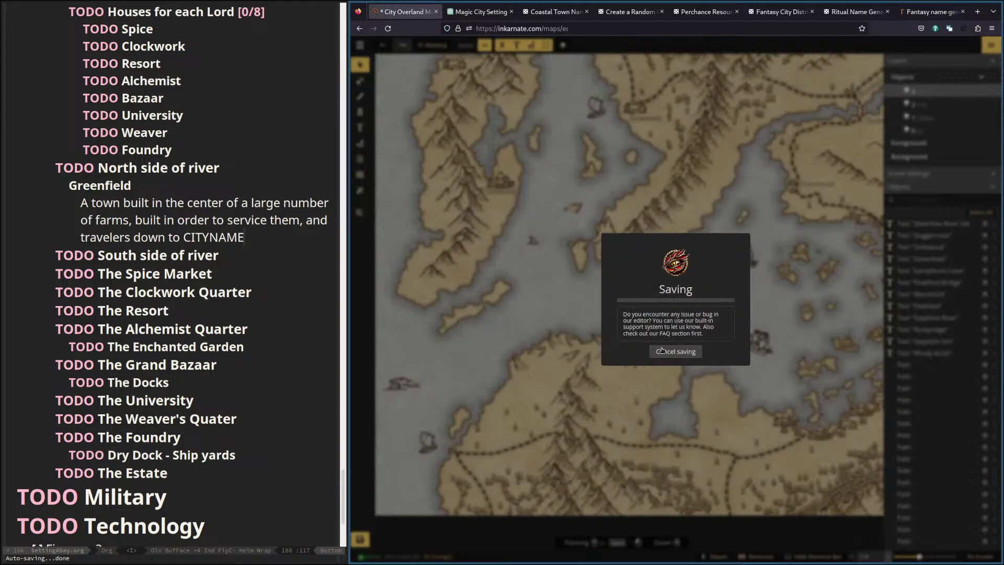
click(933, 11)
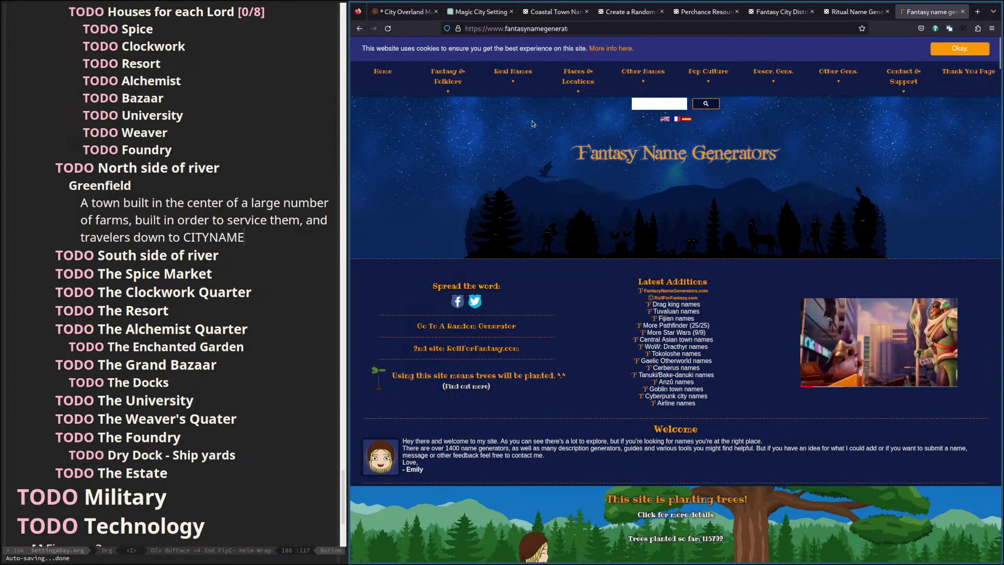
click(398, 12)
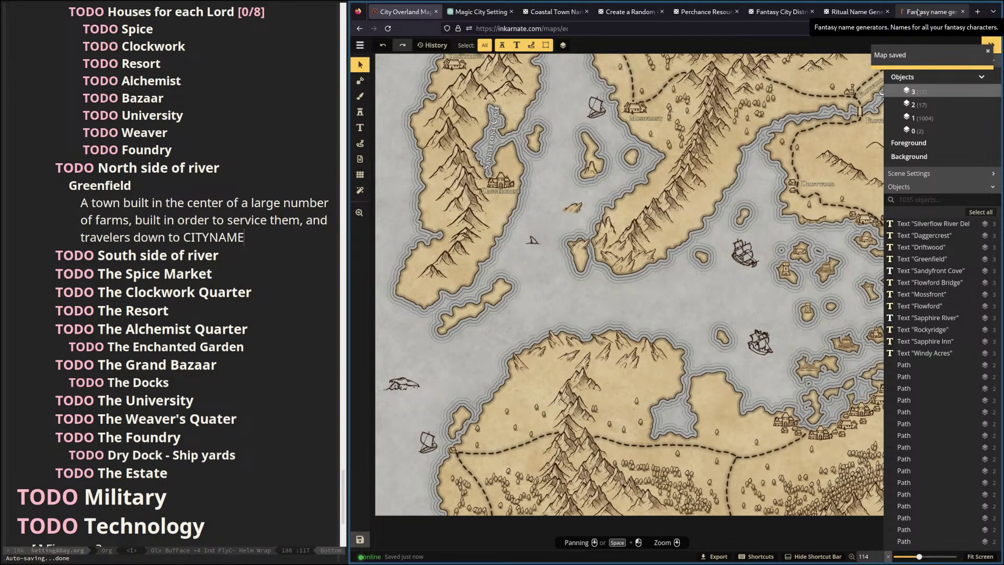
From Fantasy Name Generators' places and locations, open the Mountain, Mountain Pass, Realm, River and Road (Fantasy) name generators in separate tabs.
click(918, 12)
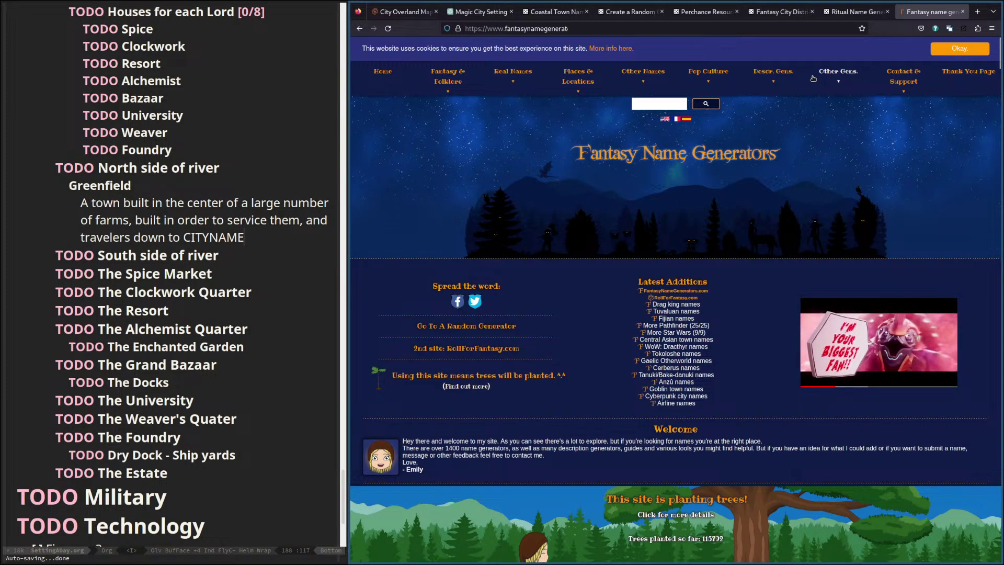
mouse_move(574, 92)
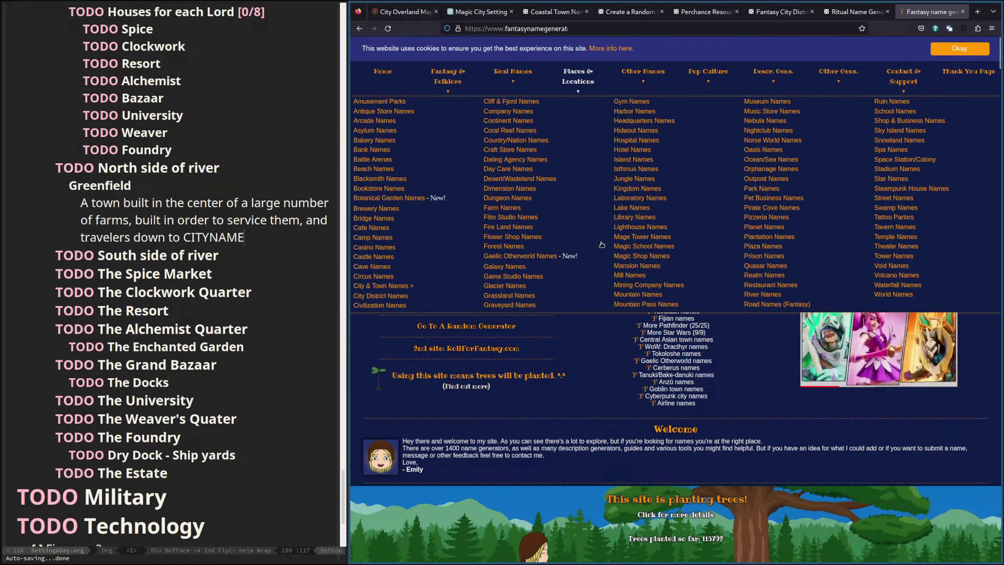
middle_click(652, 295)
middle_click(654, 305)
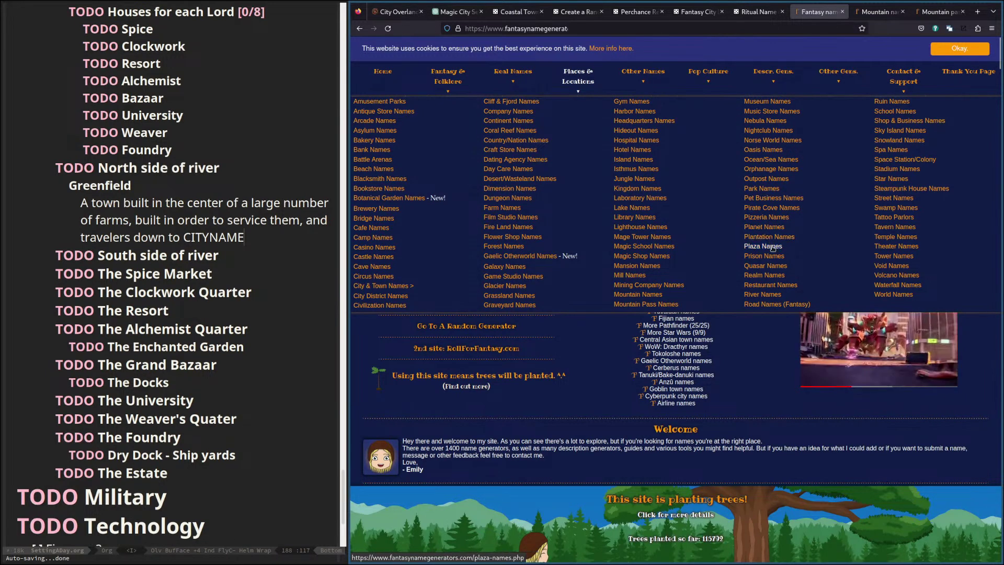
middle_click(764, 275)
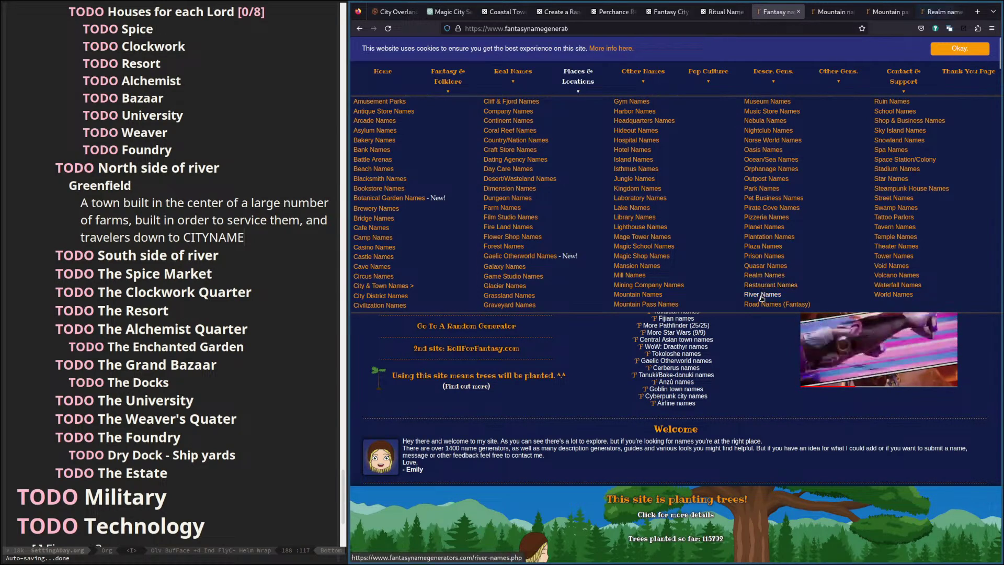
middle_click(761, 296)
middle_click(763, 306)
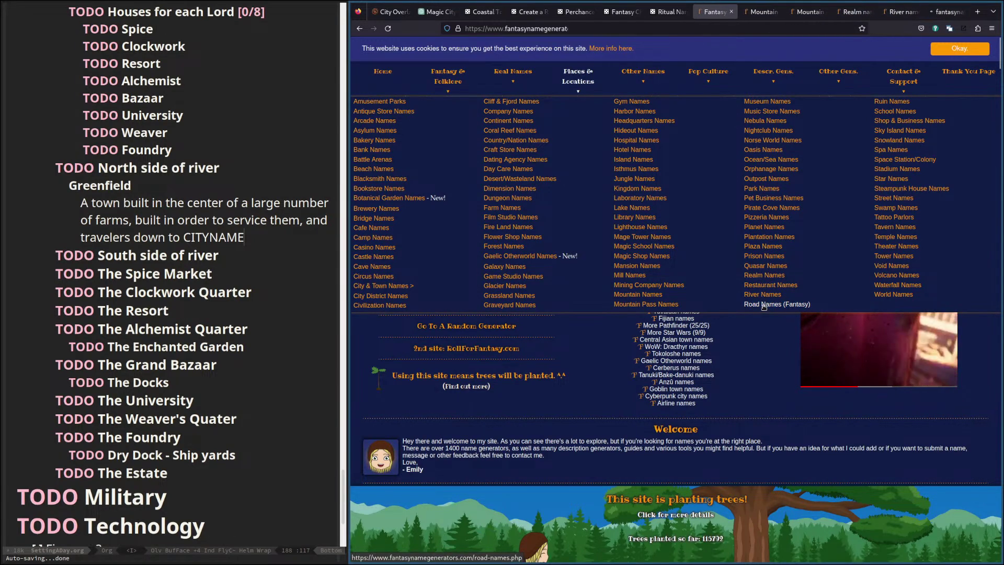
Open the Ruin, Snowland, Temple, Tavern and World name generators in separate background tabs.
middle_click(891, 101)
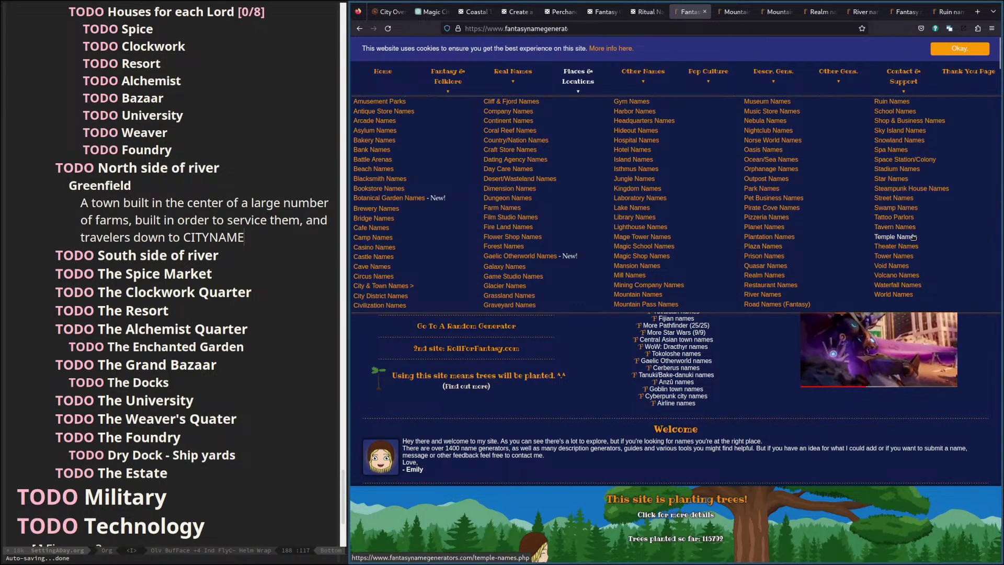
middle_click(897, 142)
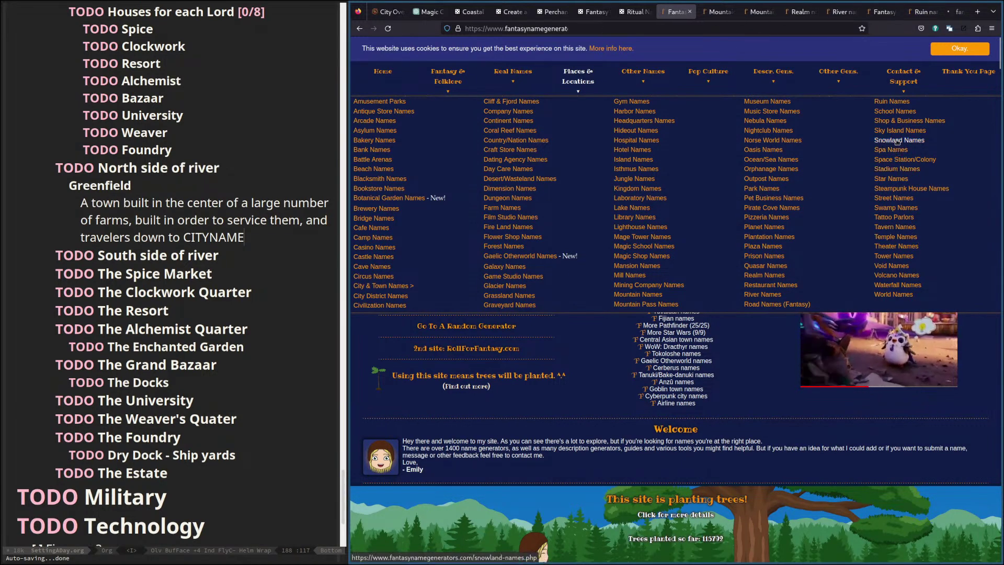
middle_click(896, 238)
middle_click(894, 227)
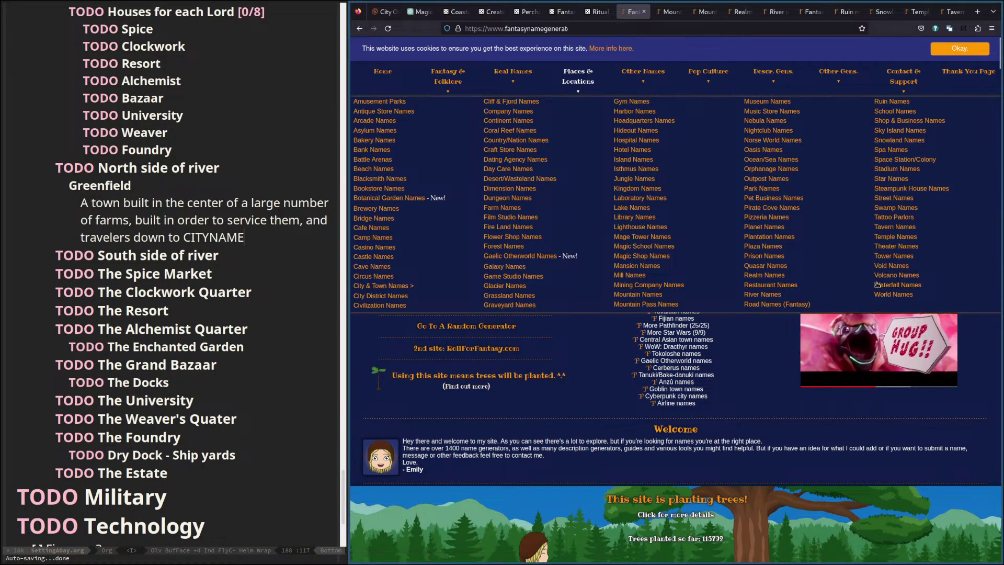
middle_click(885, 277)
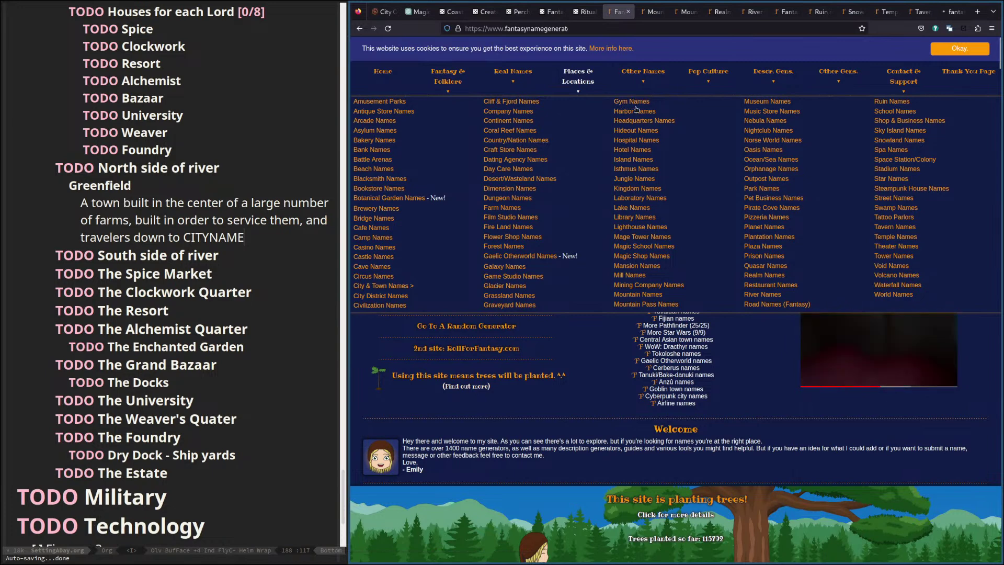
Open the Harbor, Island, Kingdom, Grassland, Coral Reef, Beach, Castle and City District name generators in separate background tabs.
middle_click(638, 131)
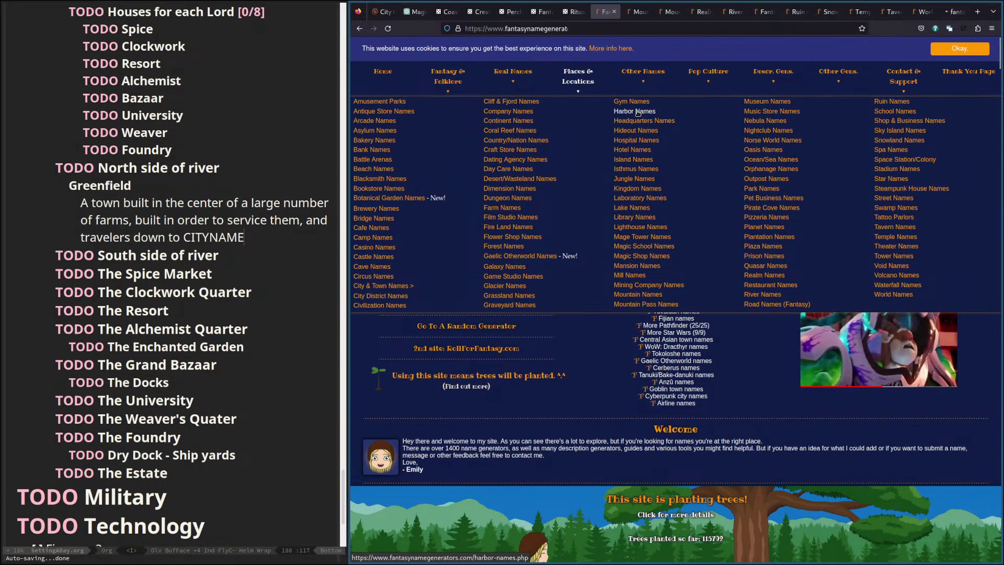
middle_click(634, 160)
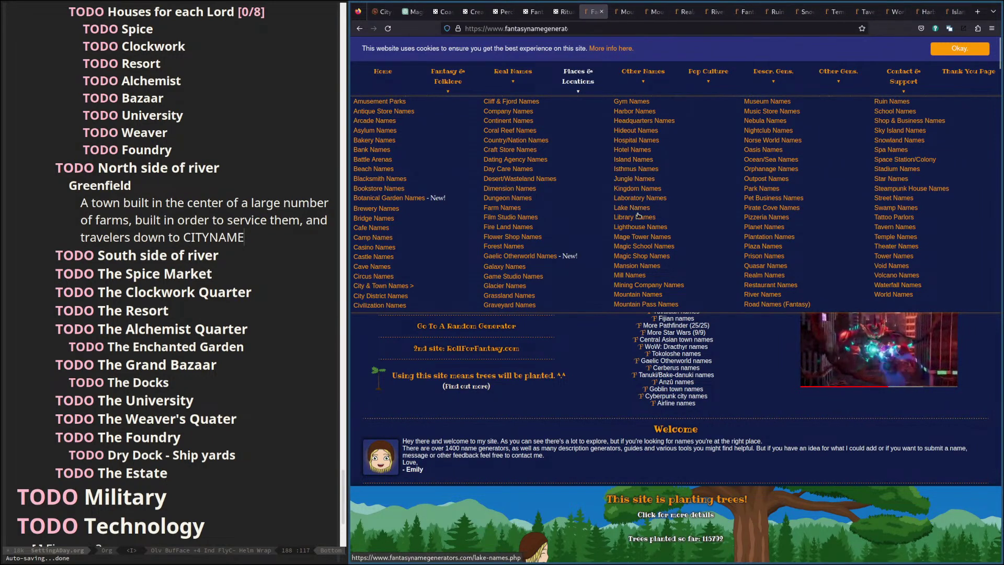
middle_click(623, 190)
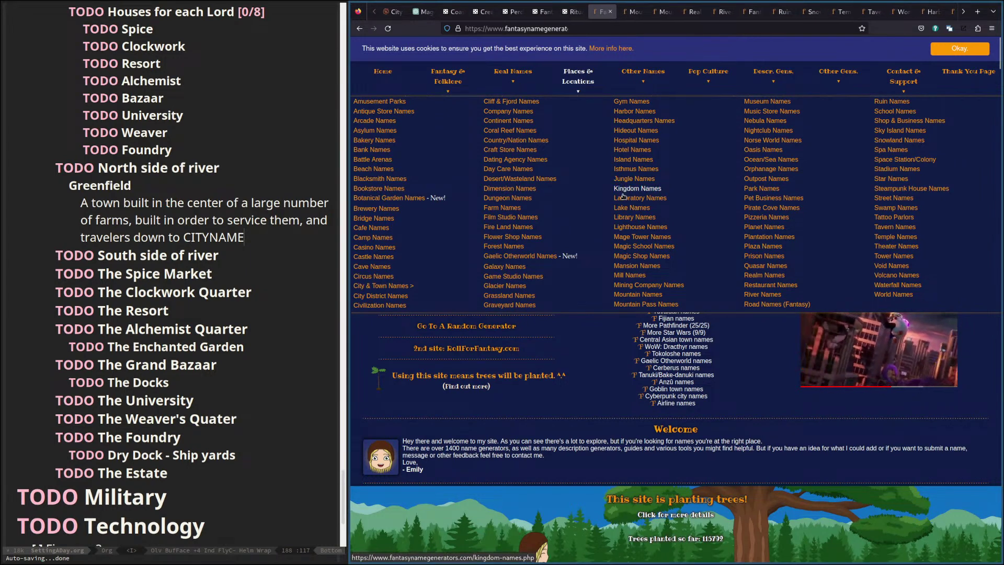
middle_click(511, 296)
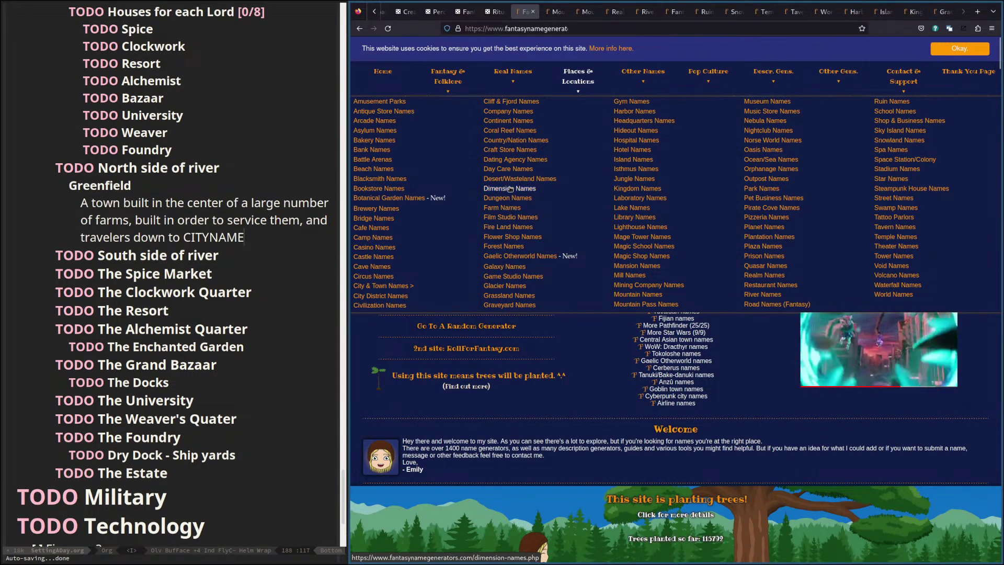
middle_click(514, 130)
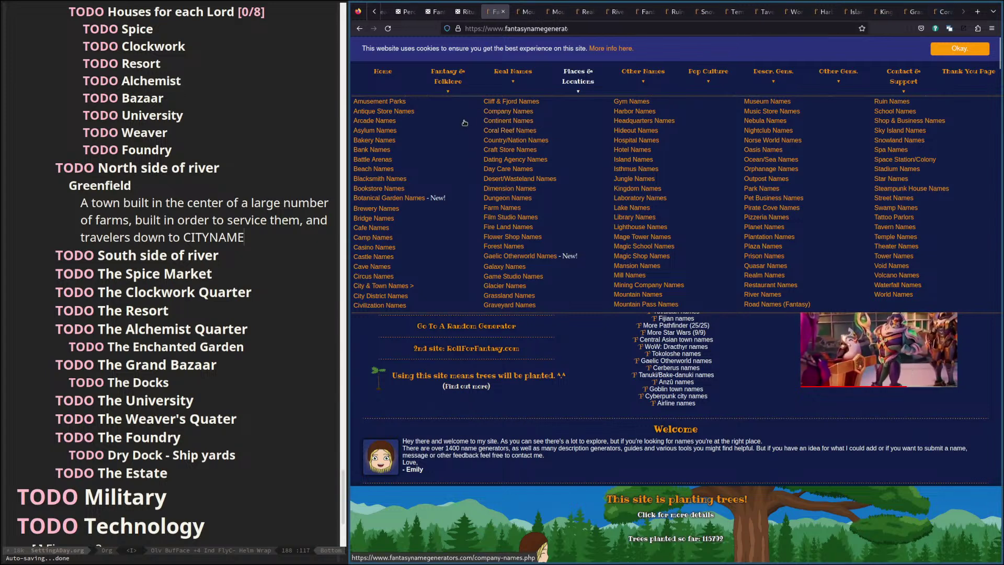
middle_click(381, 169)
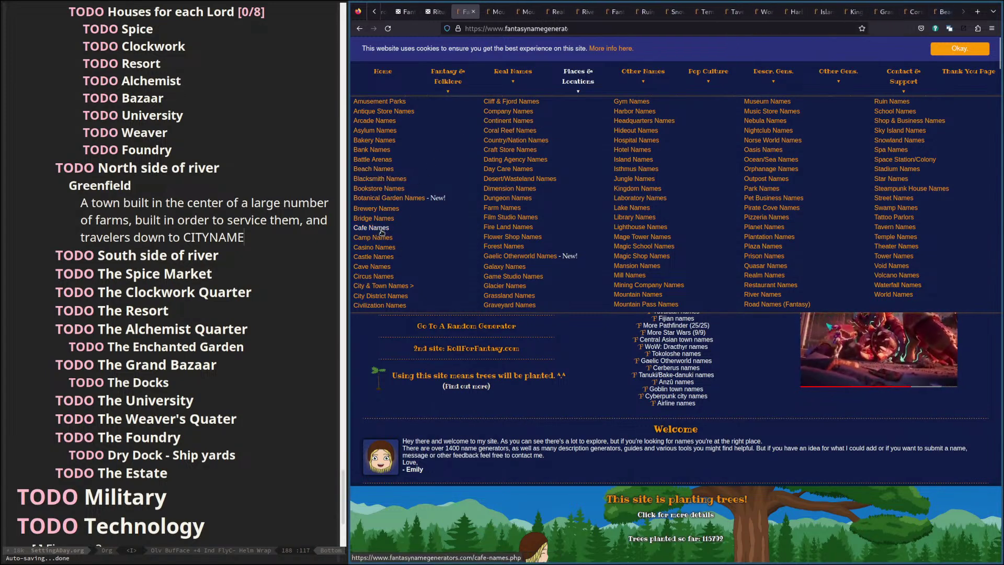
middle_click(377, 256)
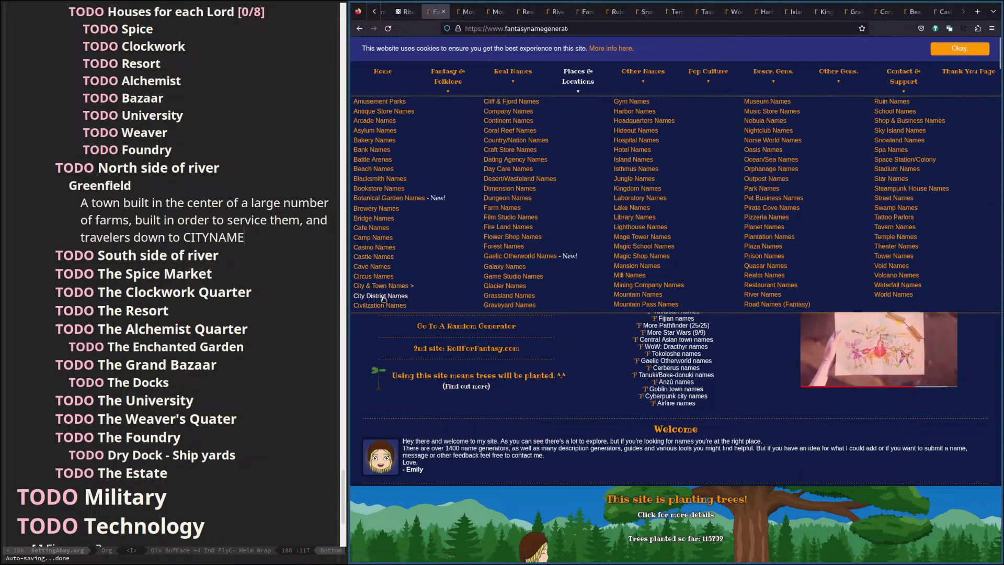
middle_click(383, 297)
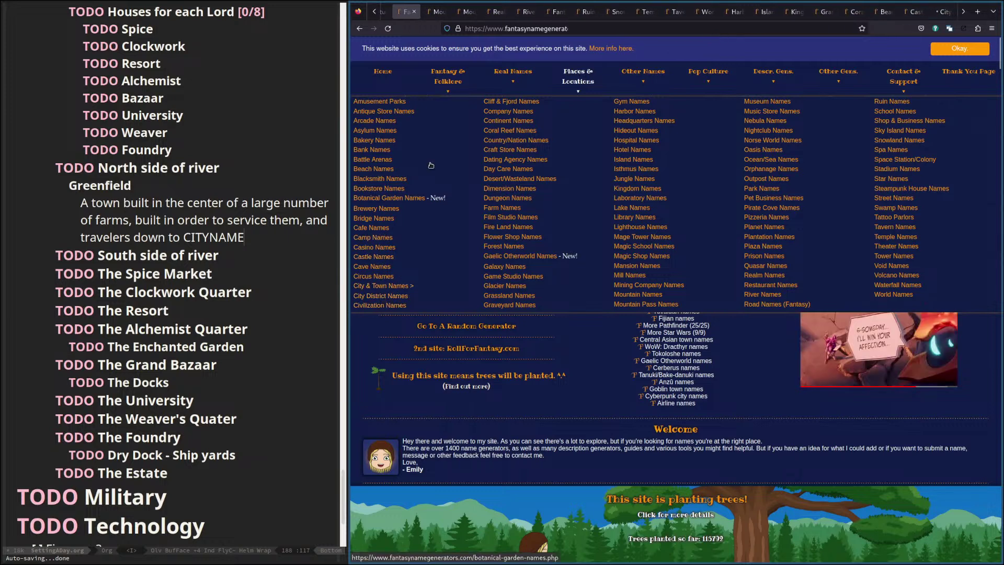
Look through the name suggestions in the opened Mountain, Mountain Pass, Realm, River and Fantasy Road generators.
click(431, 16)
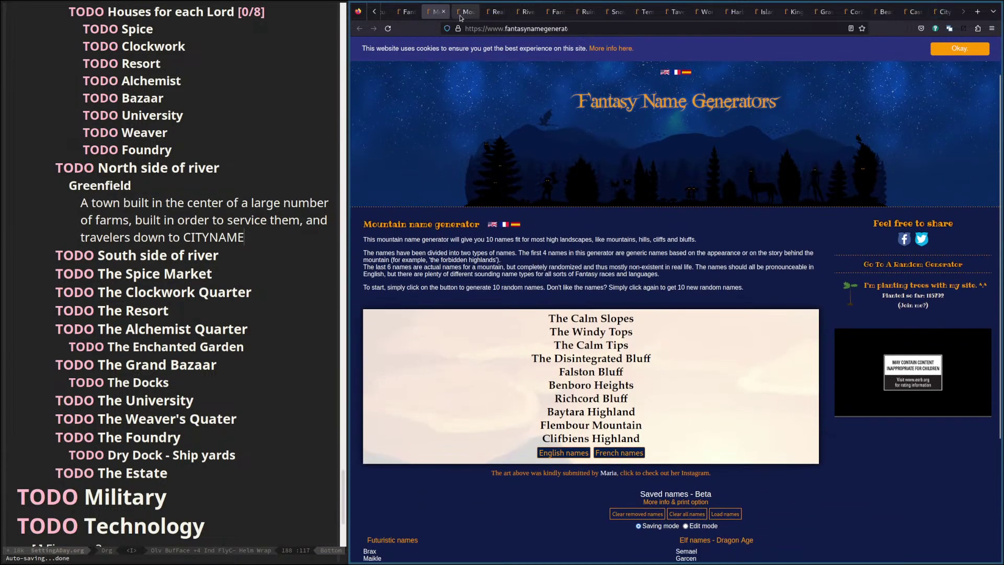
click(464, 13)
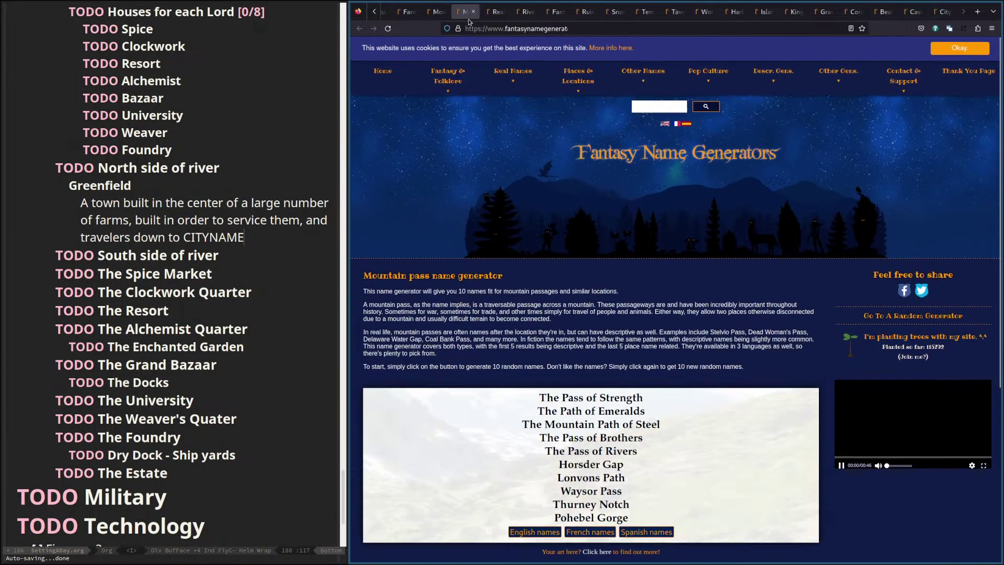
click(492, 14)
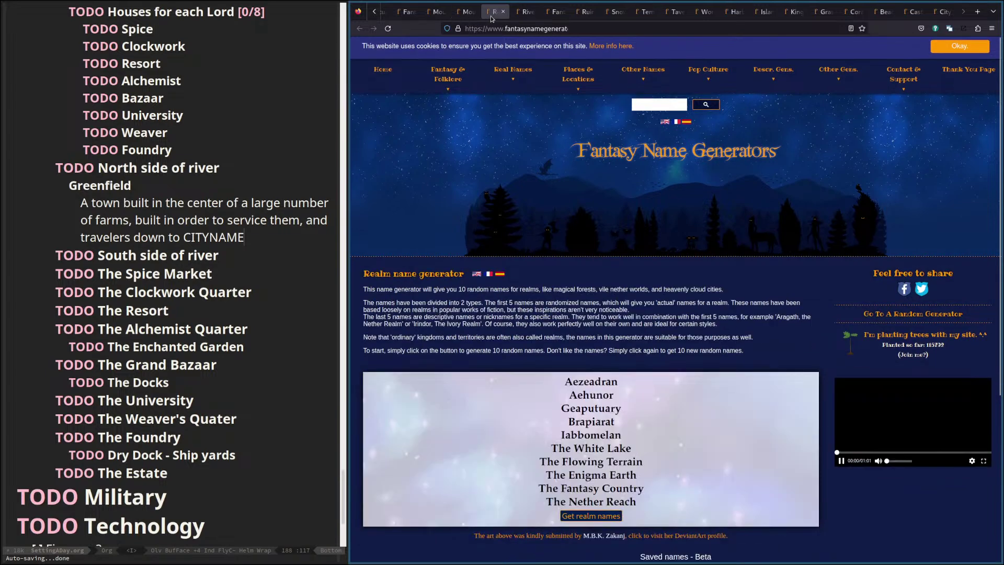
click(521, 16)
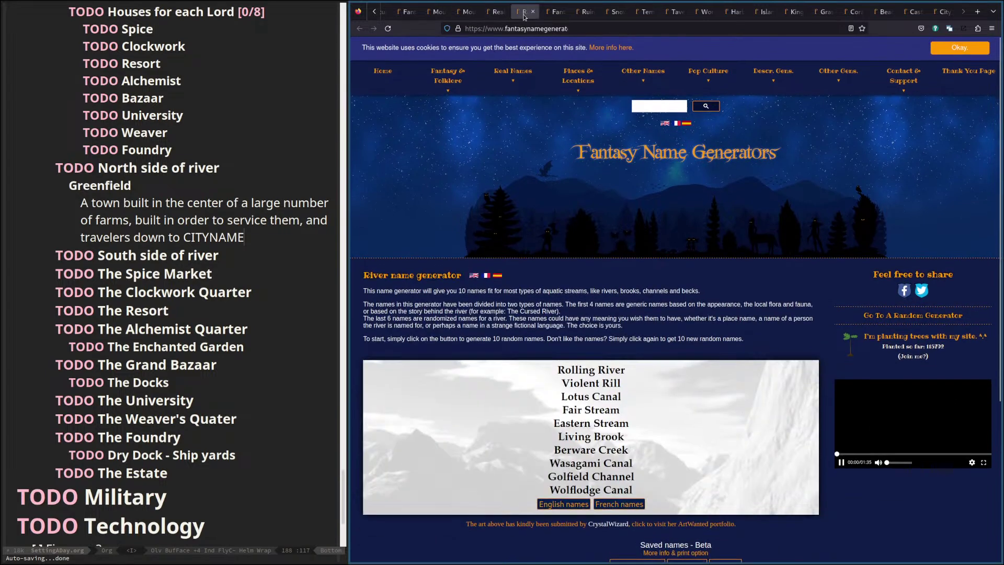
click(549, 15)
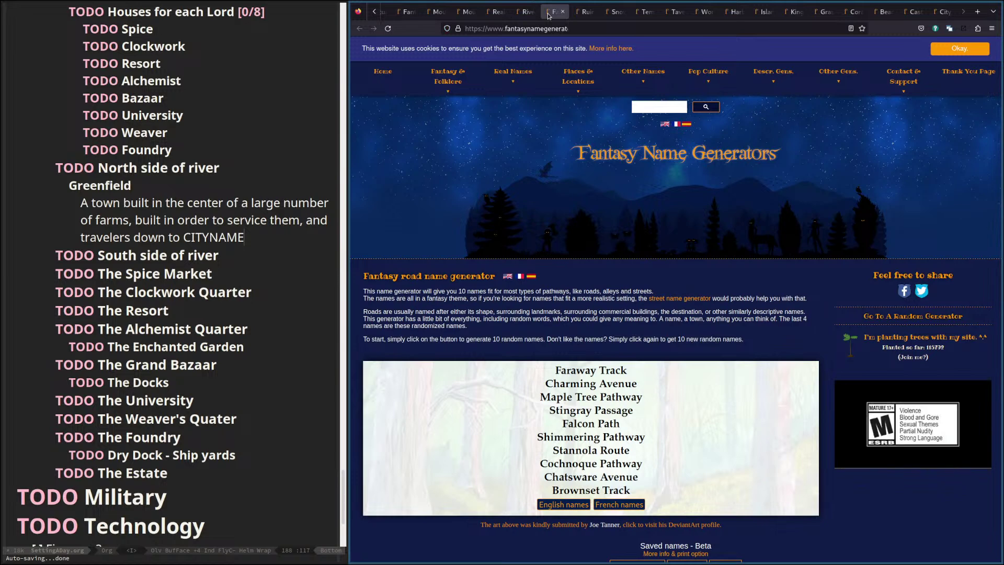
Examine the river and fantasy road name suggestions more closely, highlighting candidates such as Golfield Channel, Lotus Canal and Maple Tree Pathway.
click(527, 13)
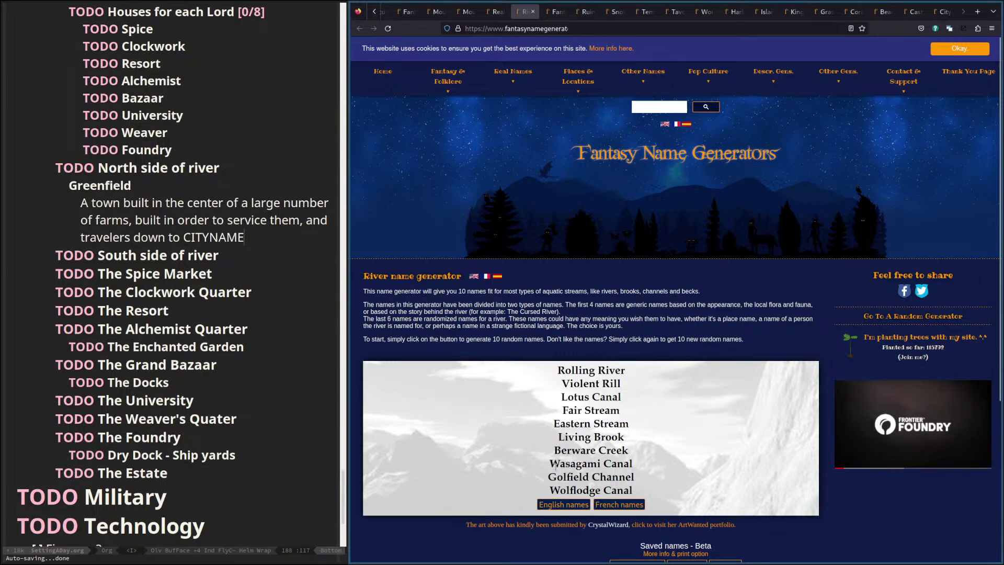
drag(552, 477, 607, 471)
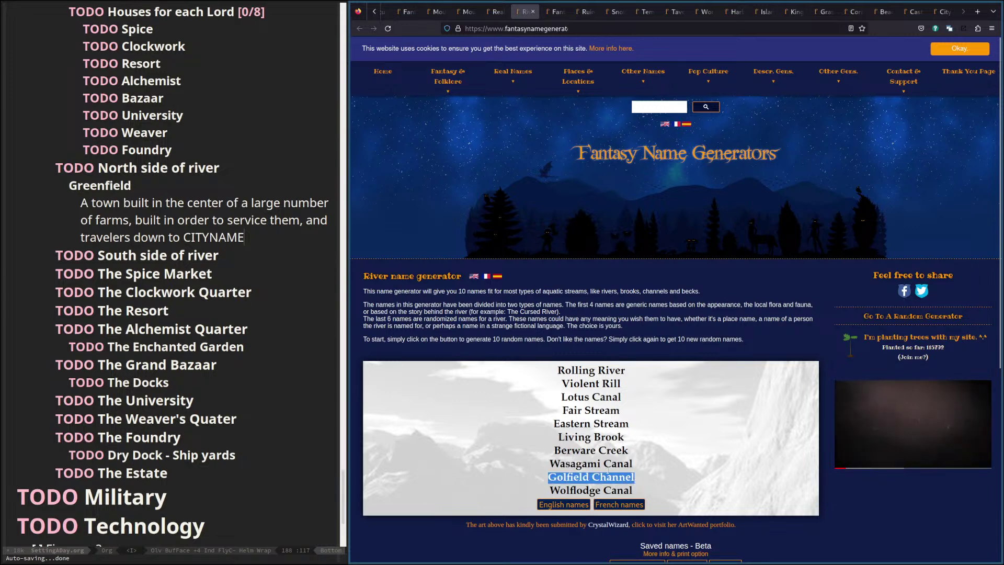
triple_click(578, 399)
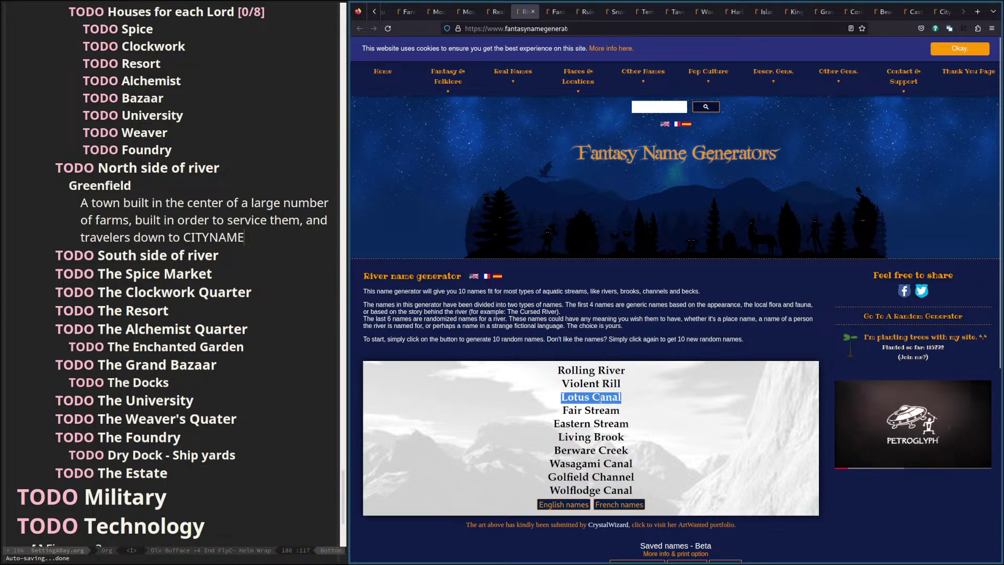
triple_click(573, 371)
click(554, 12)
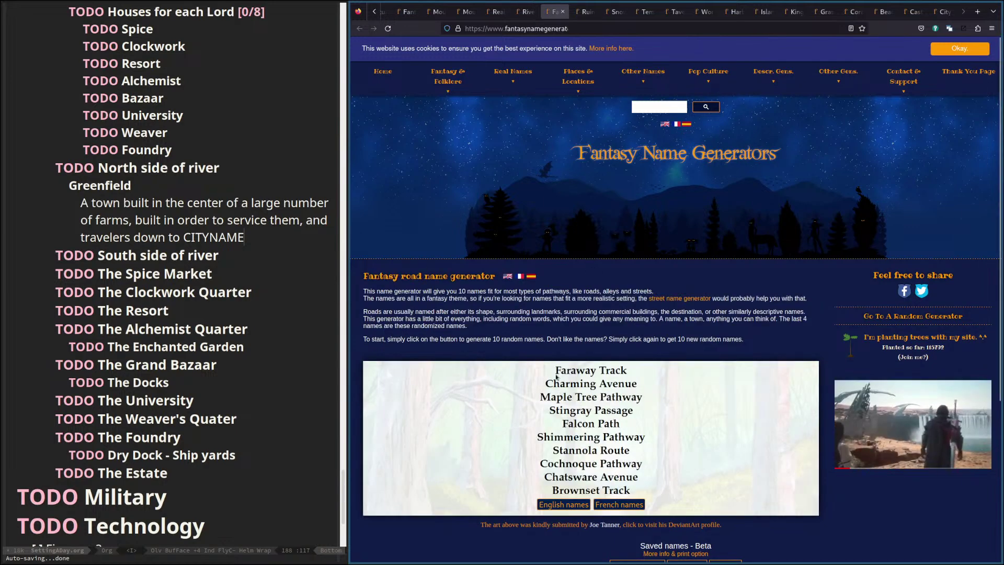
drag(551, 397, 651, 403)
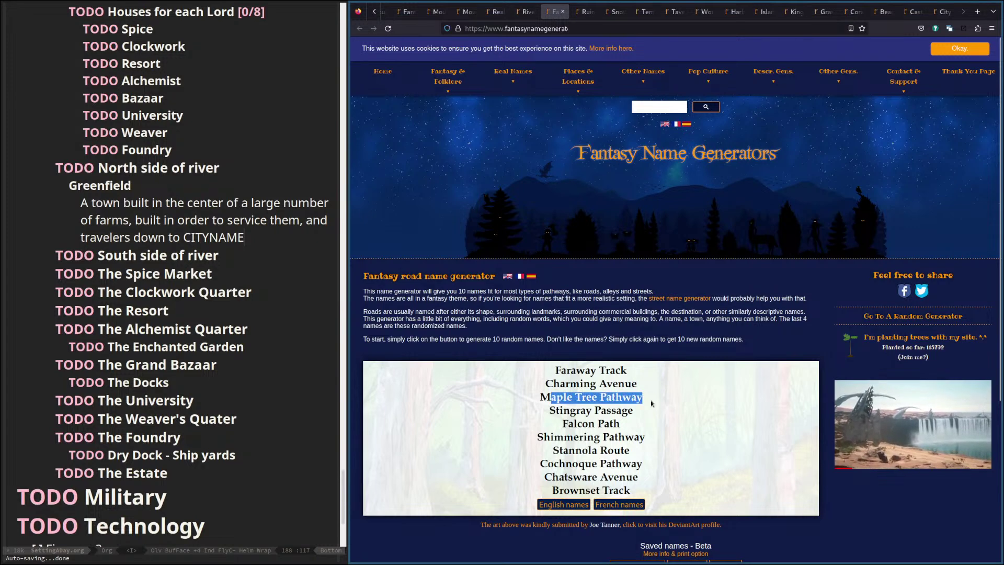
triple_click(633, 396)
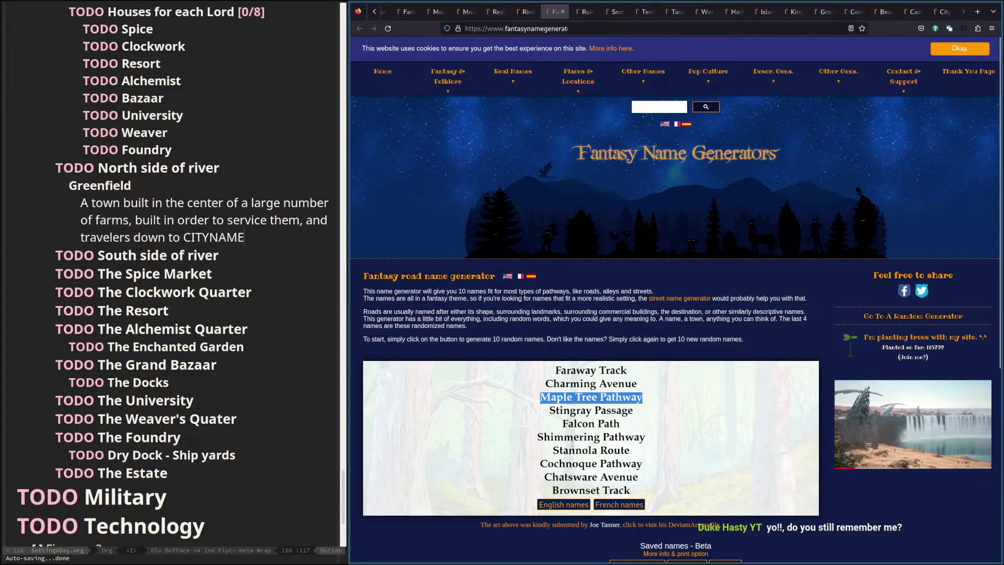
drag(554, 464, 621, 464)
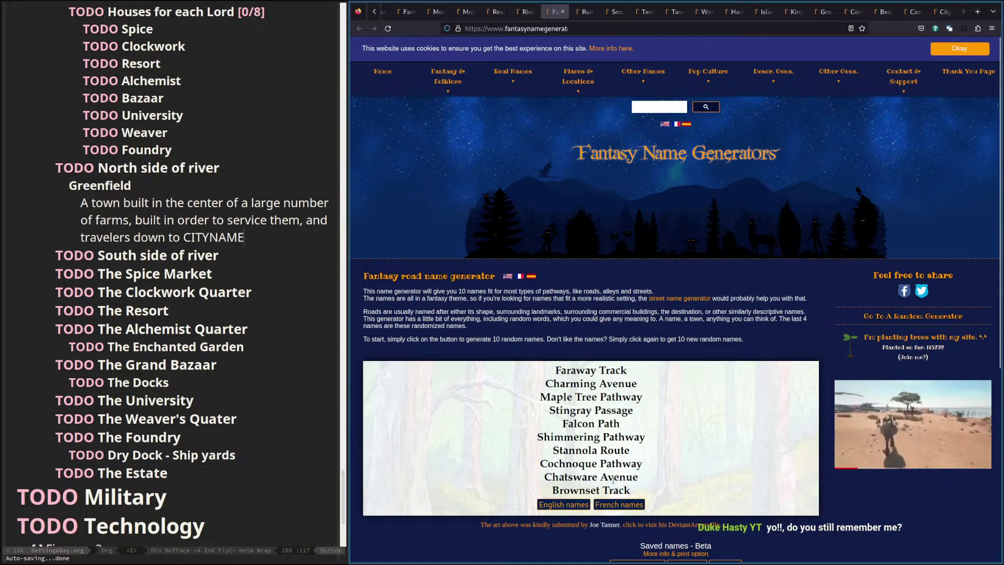
triple_click(591, 477)
Review the Ruin, Snowland and Temple name suggestions, closing each of these generators' tabs.
click(586, 11)
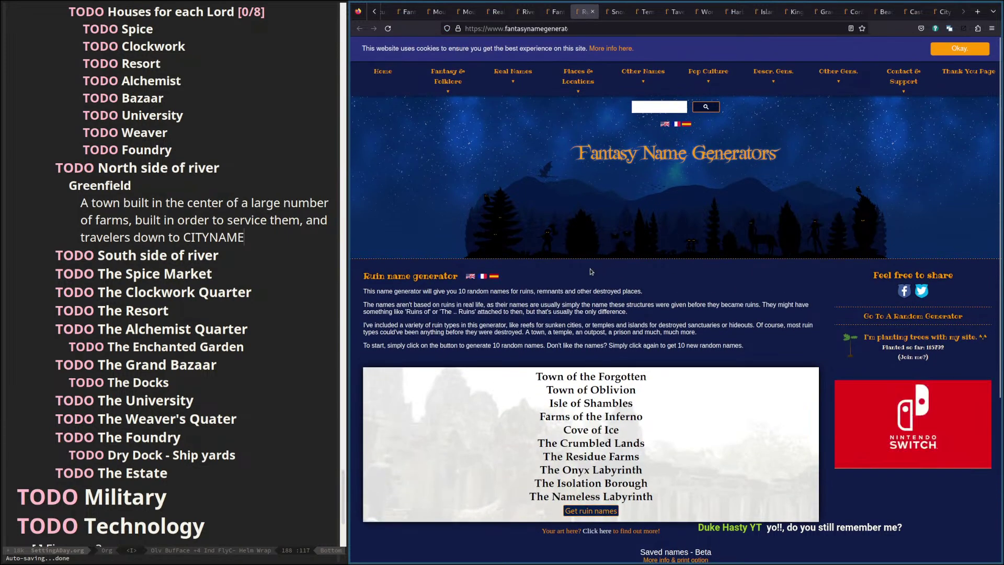
click(593, 12)
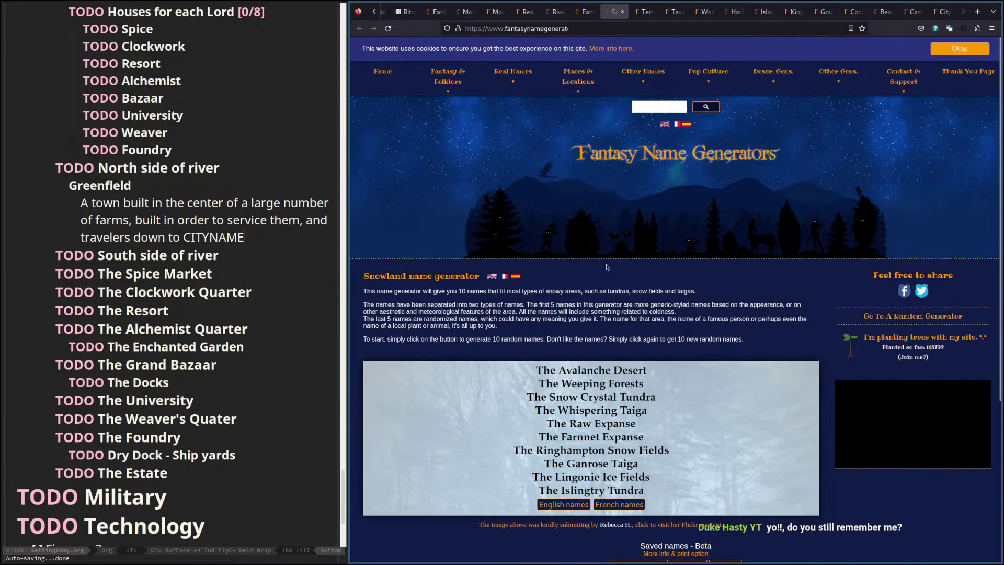
click(622, 11)
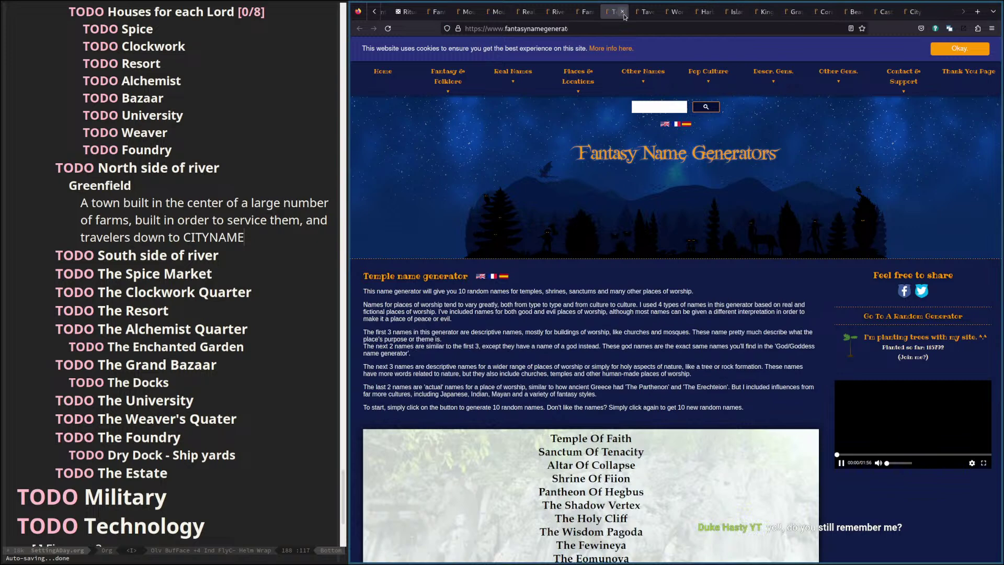
scroll(572, 384, down, 3)
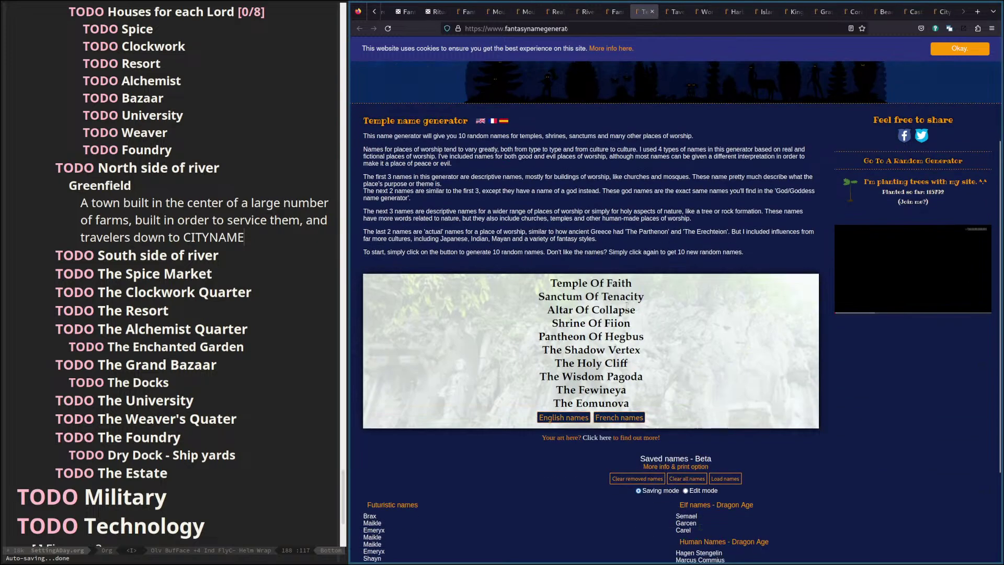
click(653, 12)
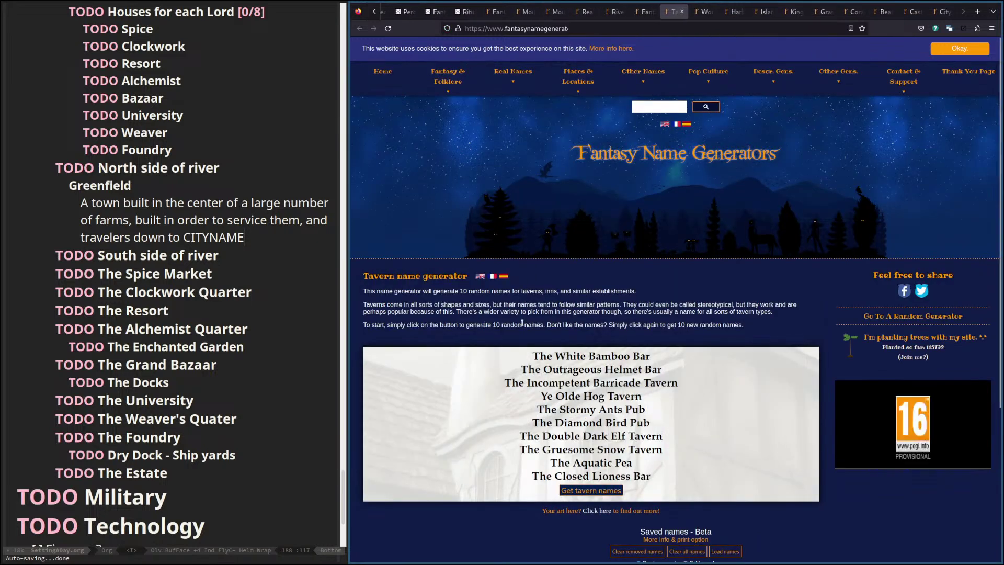
Look over the name suggestions in the World and Harbor generators.
click(701, 5)
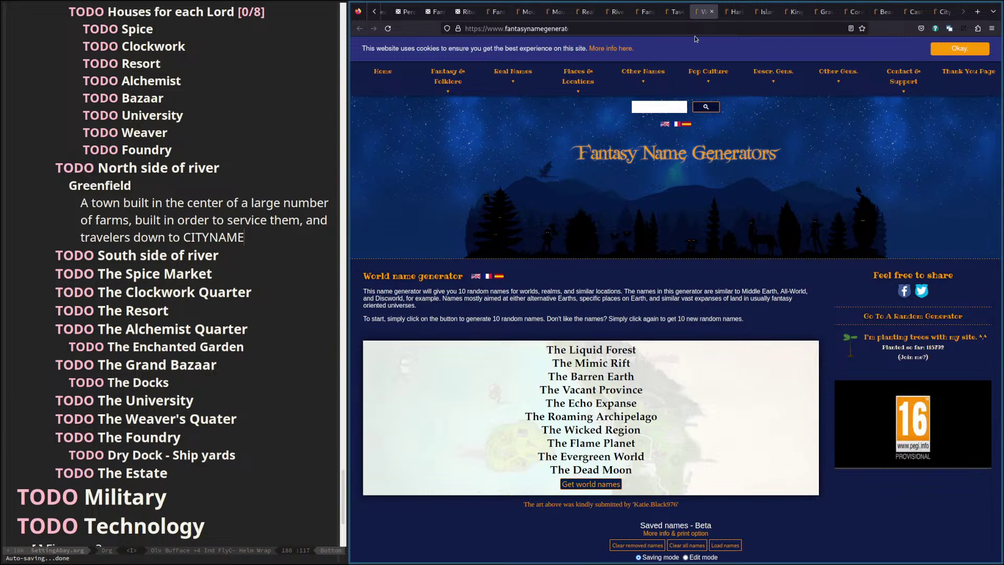
click(734, 10)
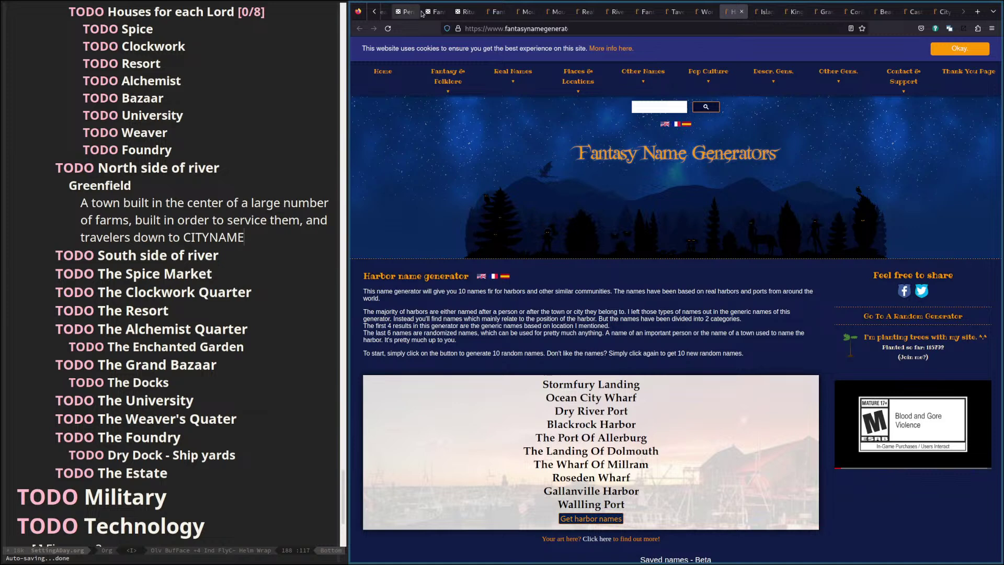
scroll(412, 13, up, 2)
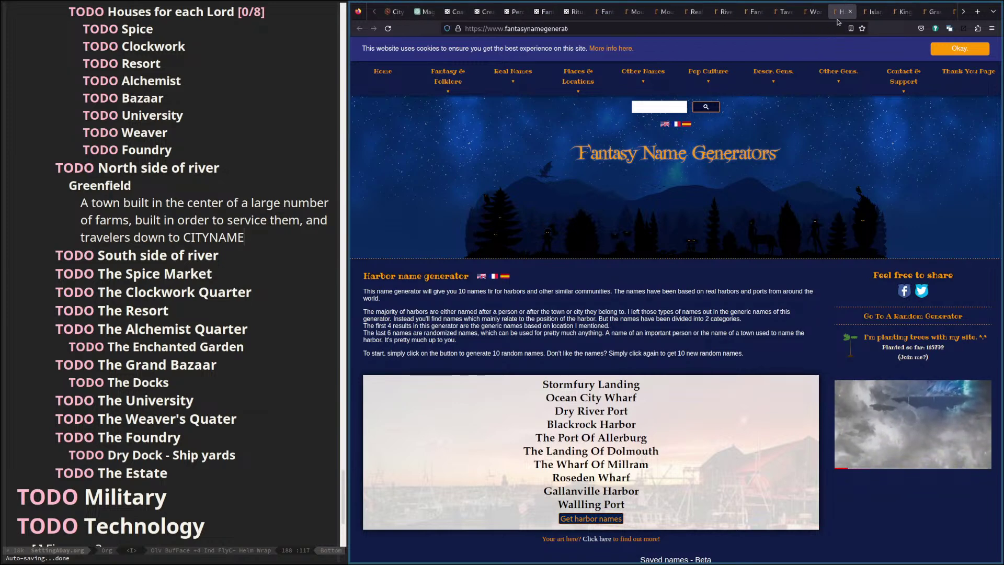
Copy the name Litchlem Islands from the Island name generator's suggestions.
click(865, 12)
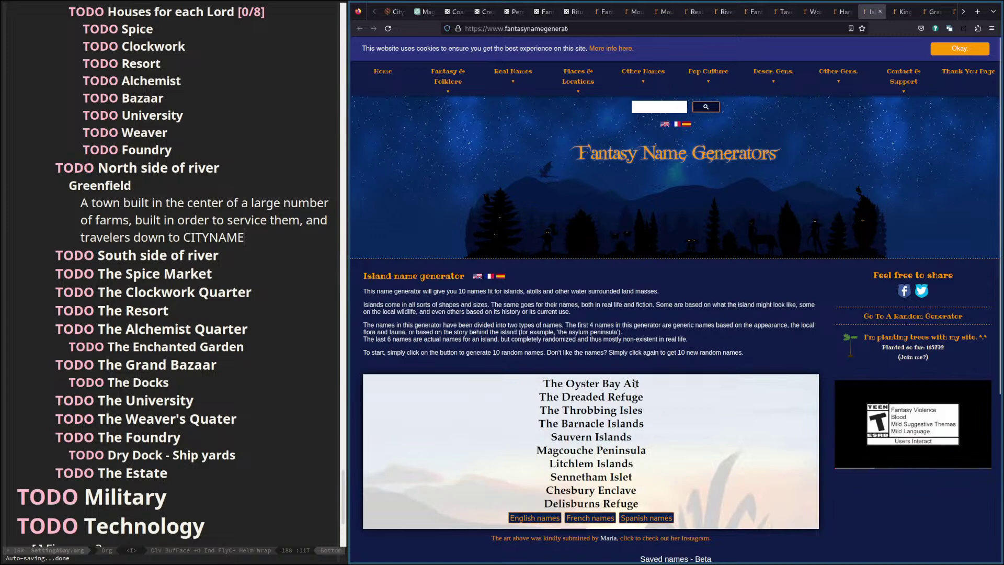
triple_click(626, 382)
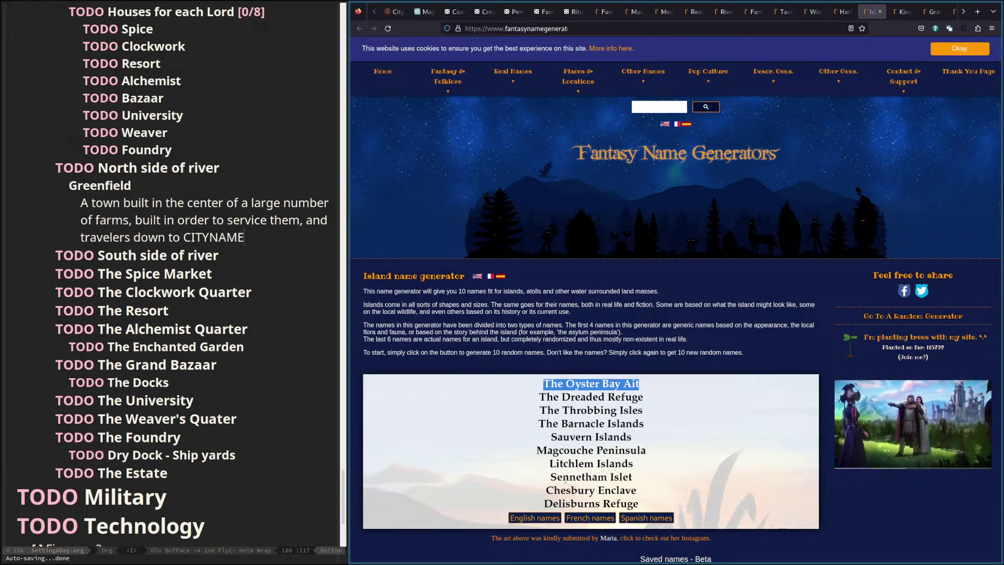
mouse_move(549, 464)
mouse_down()
mouse_move(633, 464)
mouse_move(551, 461)
mouse_up()
triple_click(551, 461)
key(ctrl+c)
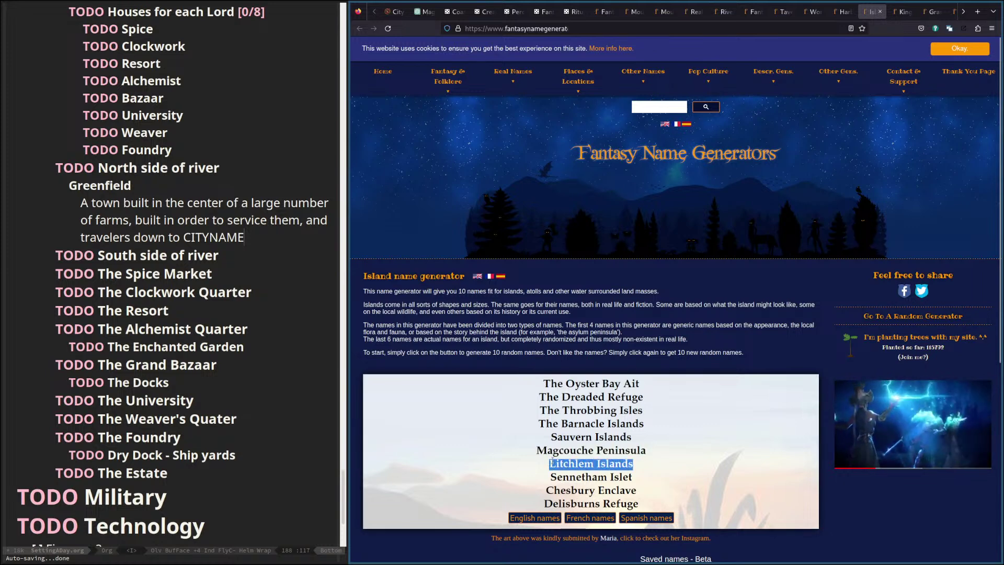
Switch to the Inkarnate map and add a bold, size 16 text label reading "Litchlem Island" near the large western island.
key(ctrl+1)
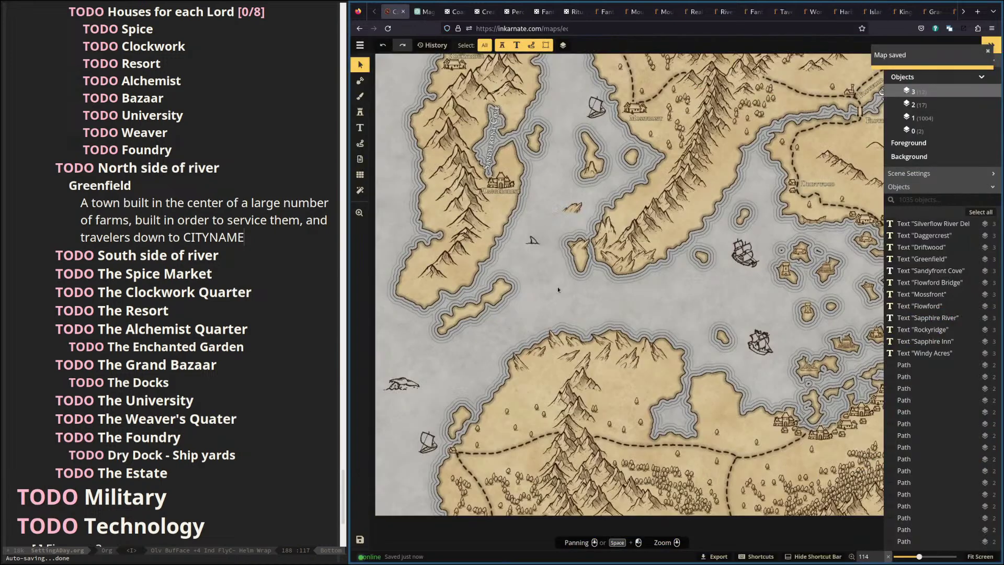
drag(552, 284, 566, 400)
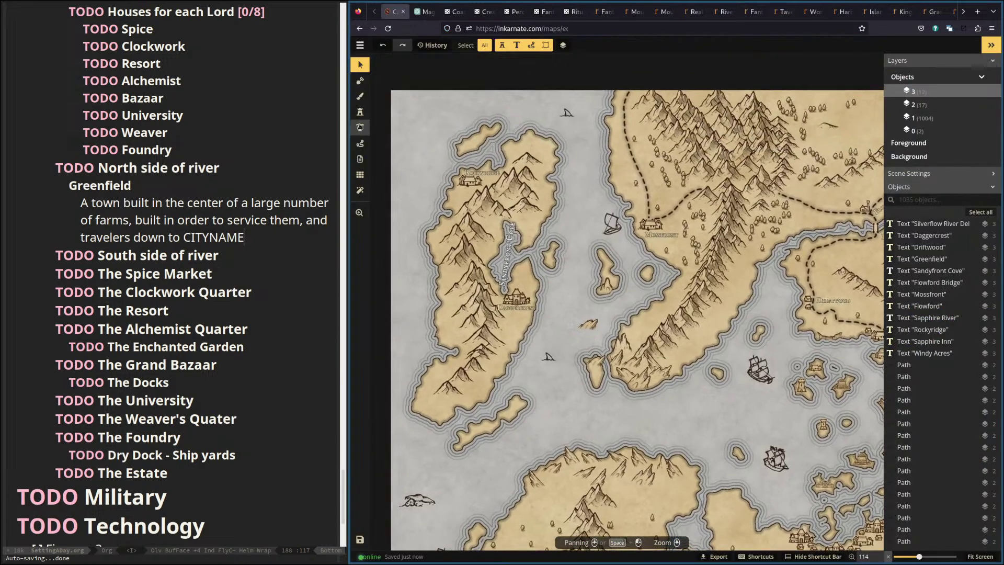
click(359, 127)
click(558, 301)
key(ctrl+v)
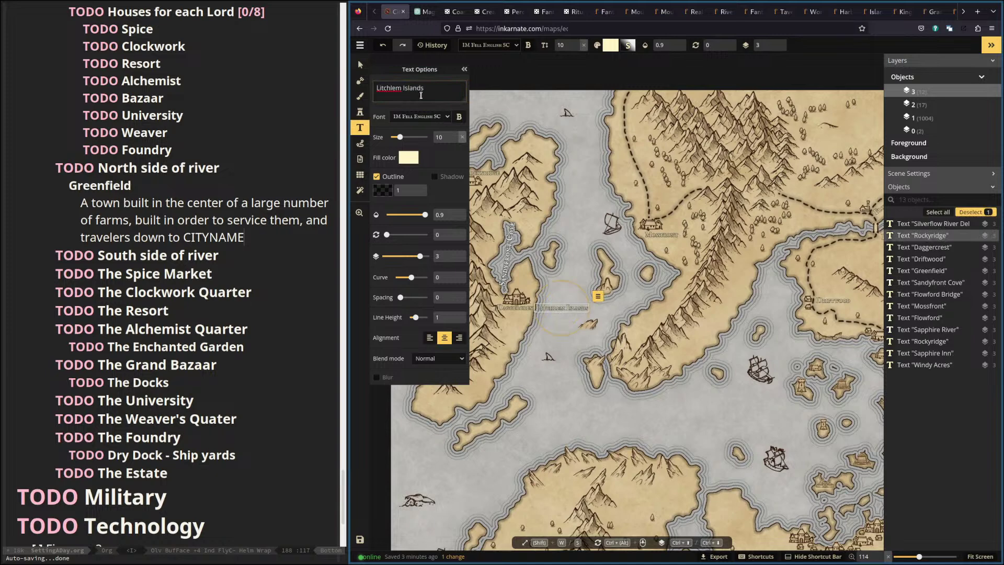
key(BackSpace)
double_click(449, 137)
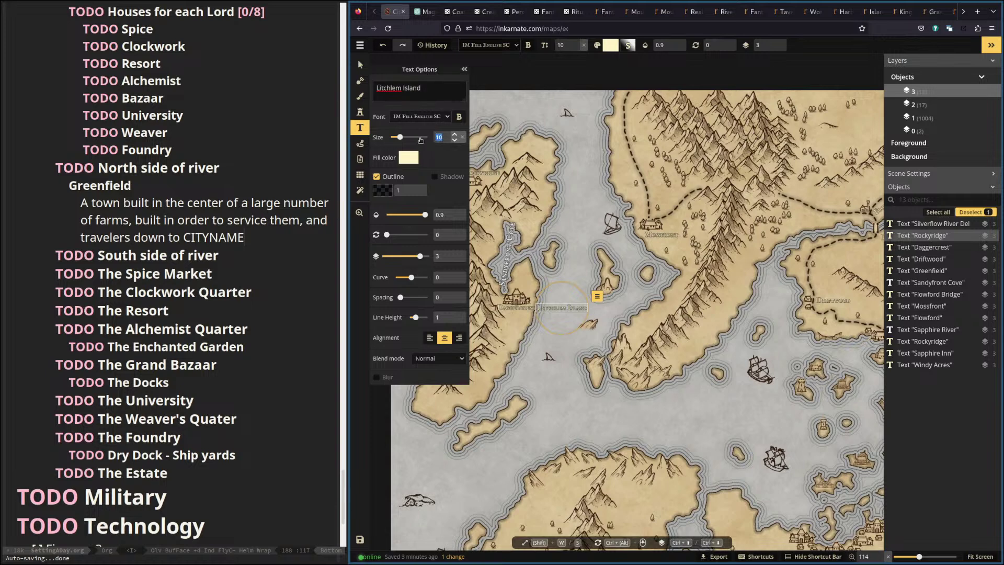
text(16)
click(459, 117)
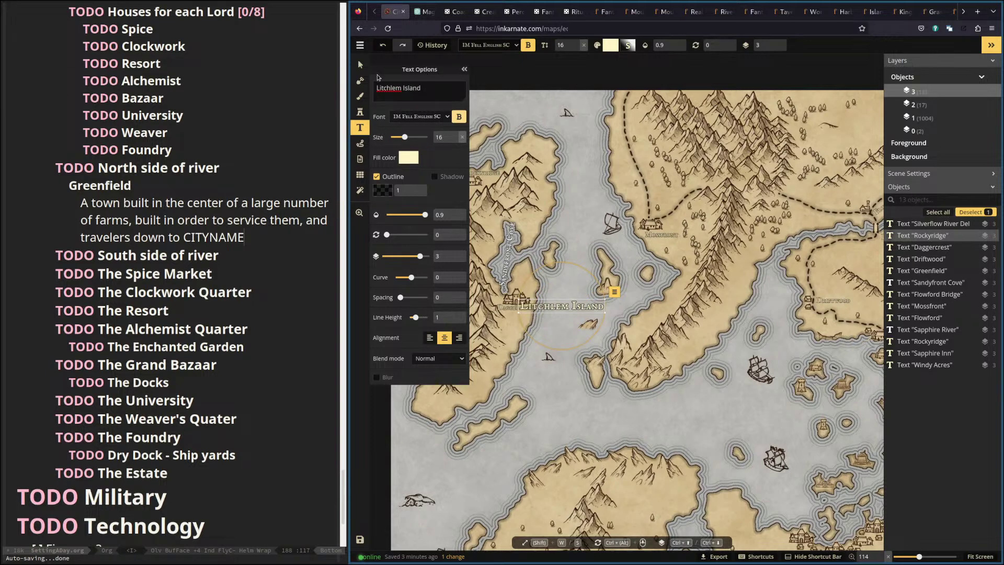
Move the Litchlem Island label into the sea along the western island's northwest coast and rotate it to 296 degrees.
click(360, 65)
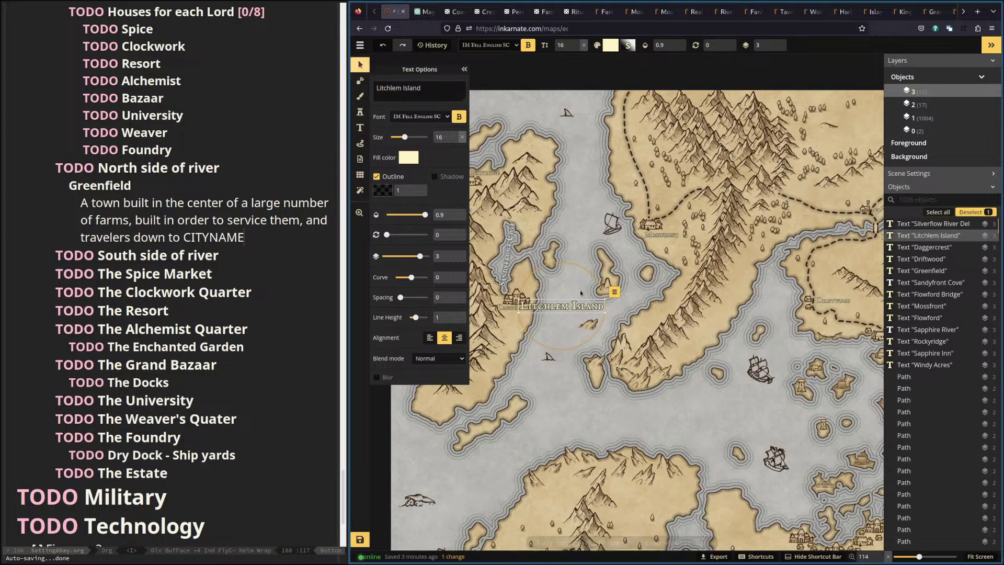
drag(580, 293, 544, 384)
drag(544, 385, 592, 329)
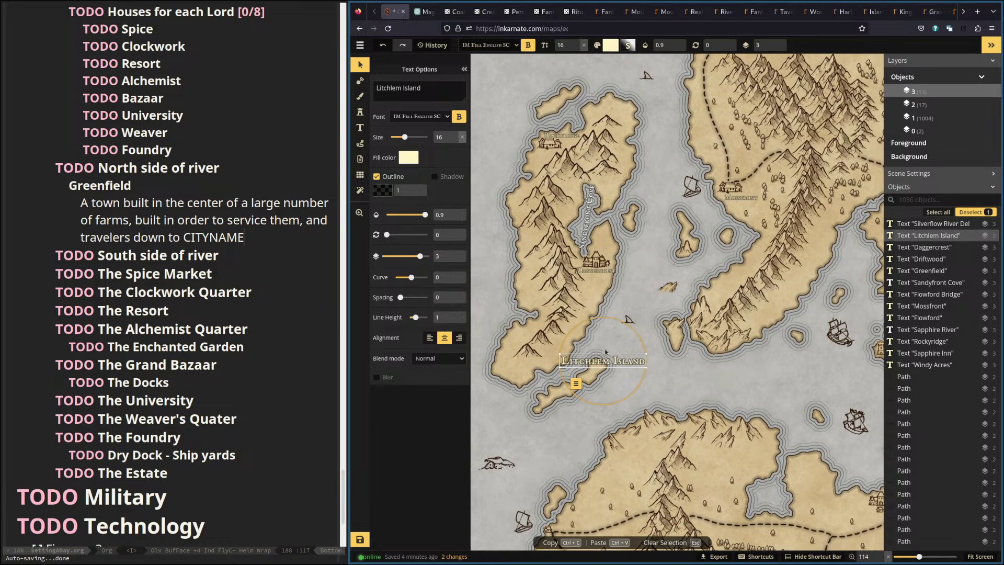
drag(604, 364, 580, 74)
drag(619, 122, 629, 158)
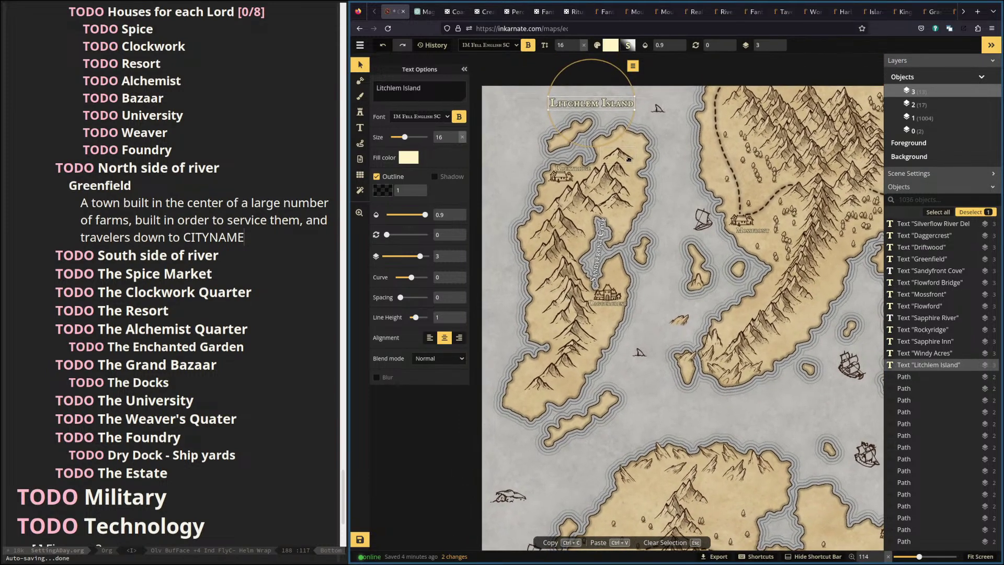
drag(555, 76, 536, 155)
drag(588, 127, 509, 211)
drag(527, 137, 555, 168)
drag(507, 198, 512, 204)
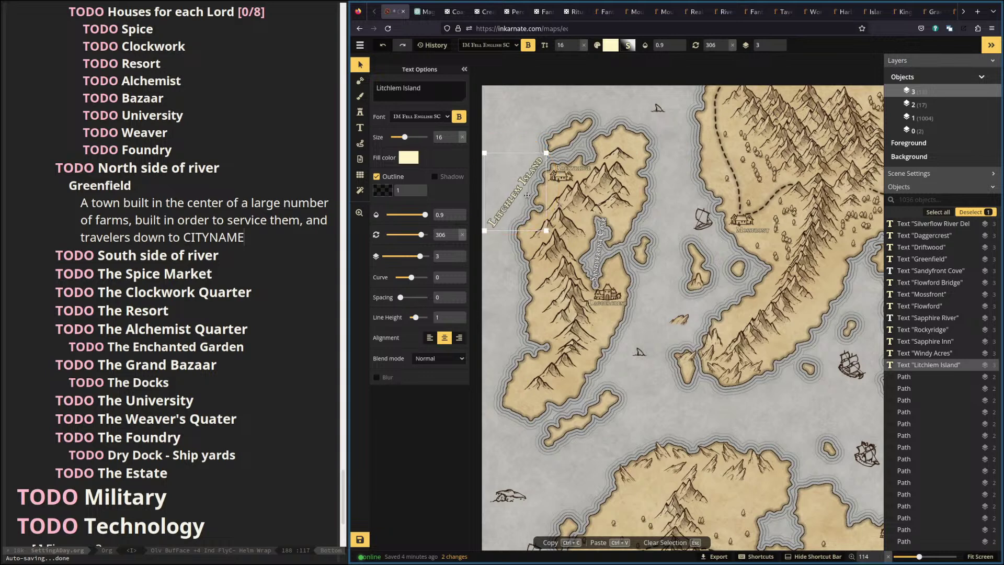
drag(555, 147, 528, 162)
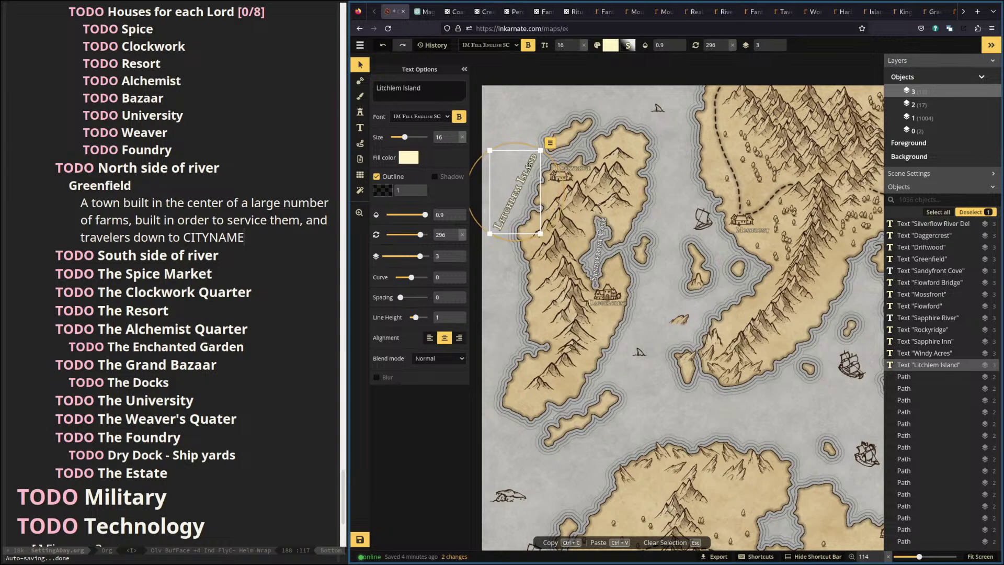
drag(512, 198, 515, 200)
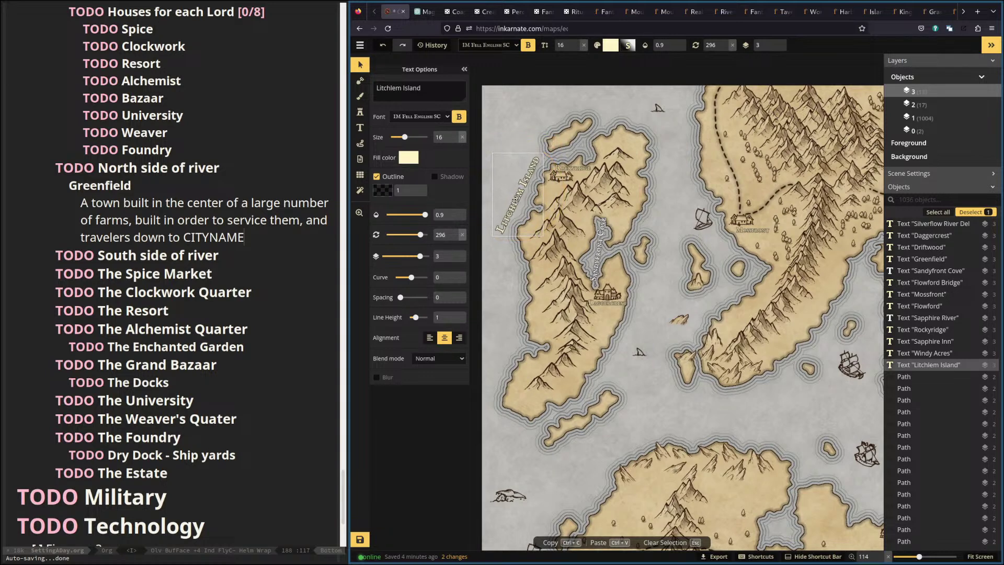
scroll(575, 199, up, 2)
scroll(597, 199, down, 2)
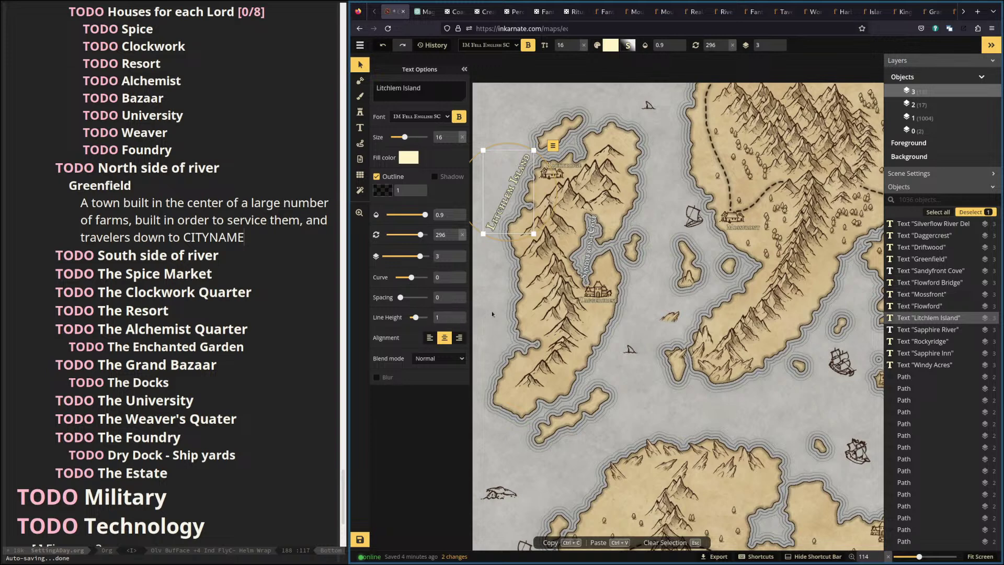
Examine the sea channels, coastlines and existing labels from the western islands across to the Silverflow River Delta.
drag(695, 291, 622, 260)
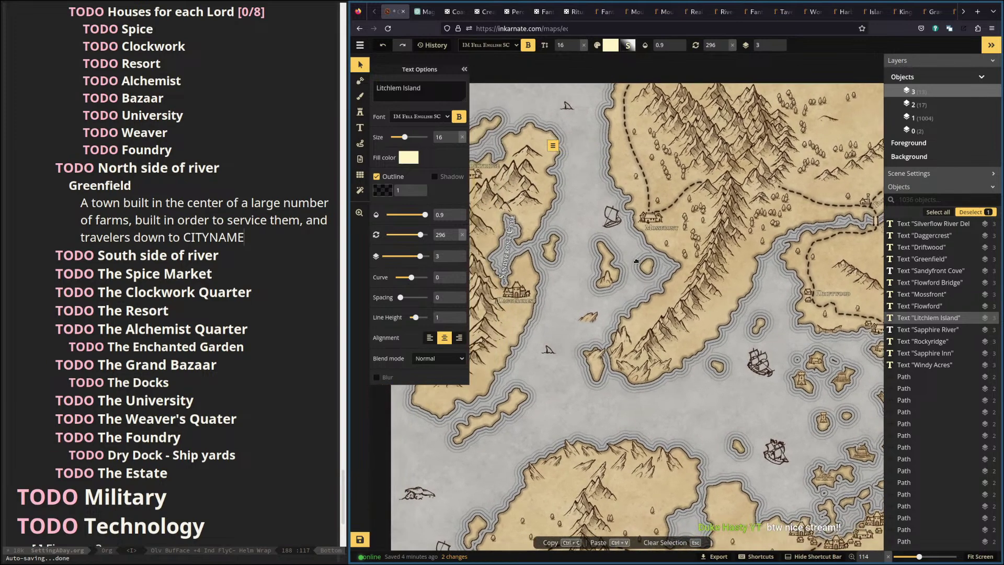
scroll(622, 260, right, 5)
scroll(622, 260, down, 3)
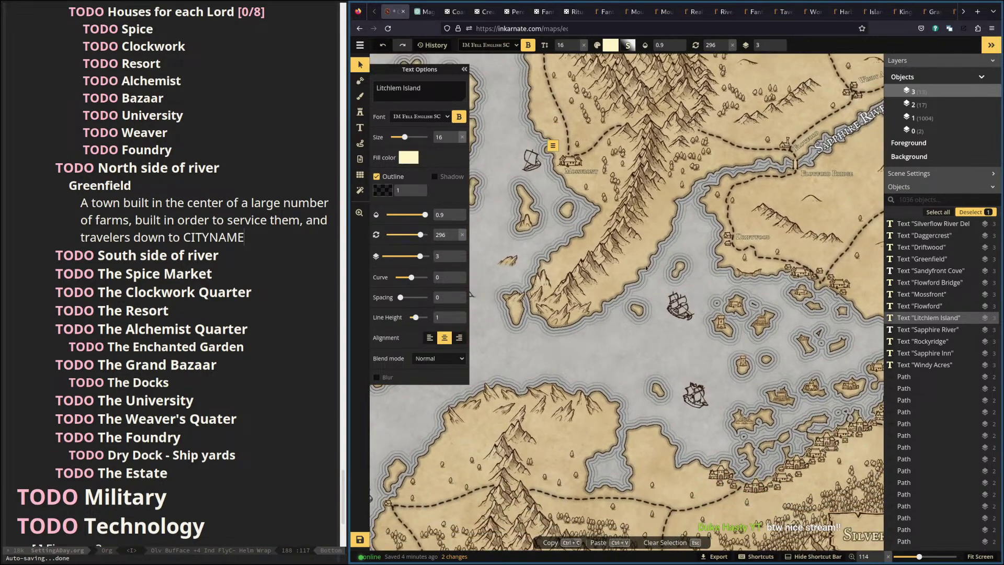
scroll(615, 267, right, 2)
scroll(615, 267, down, 1)
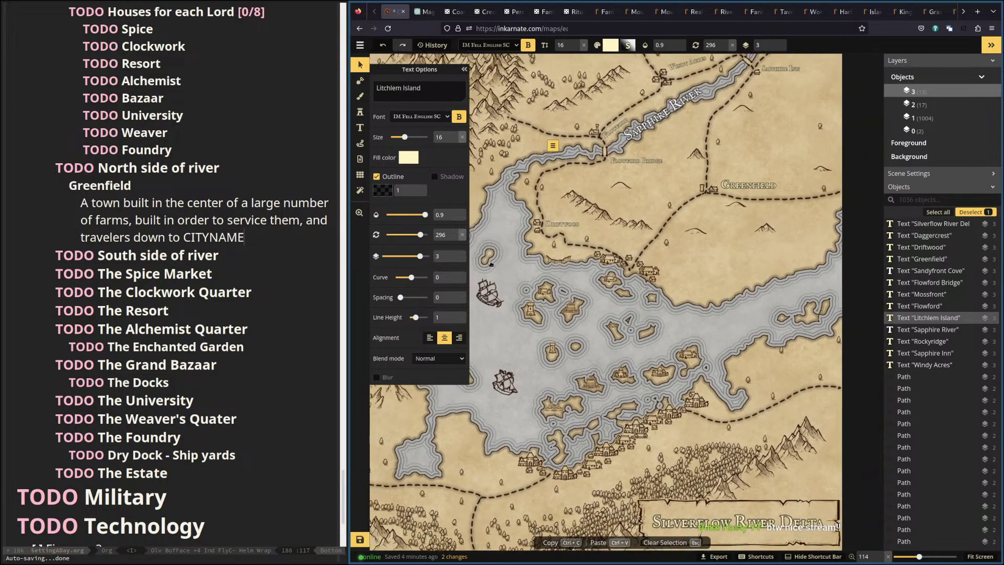
drag(622, 265, 787, 327)
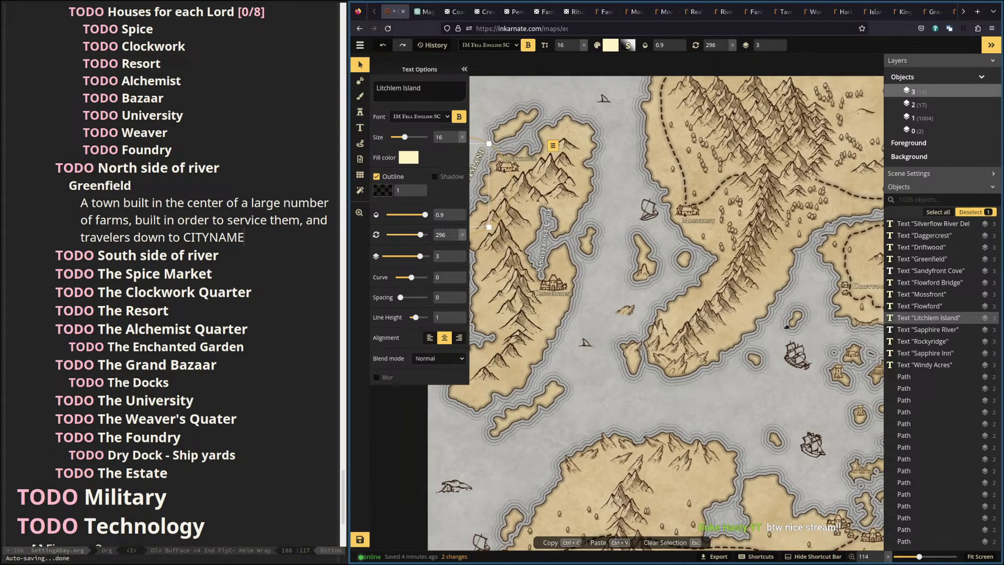
drag(787, 327, 551, 314)
drag(616, 342, 889, 354)
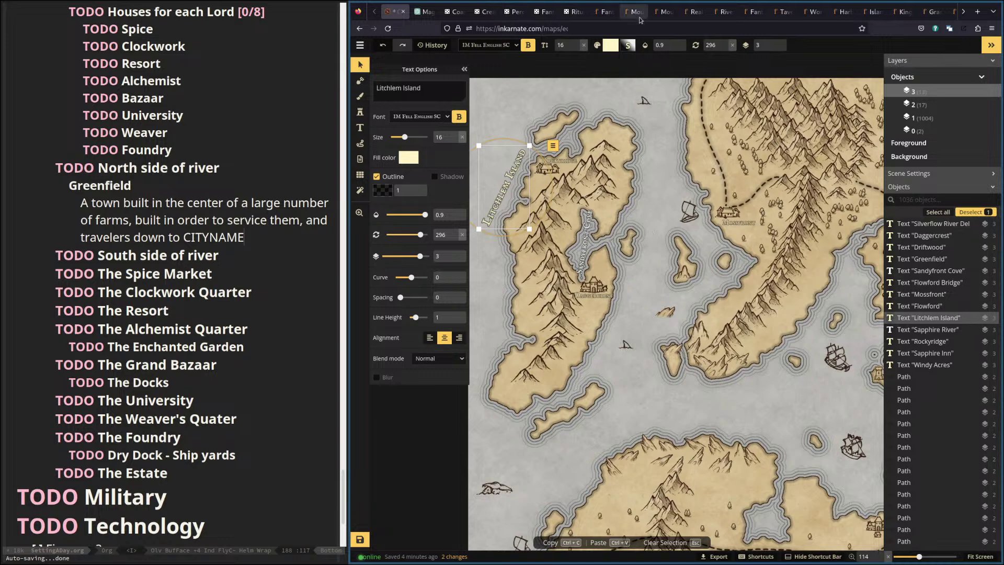
drag(836, 199, 624, 134)
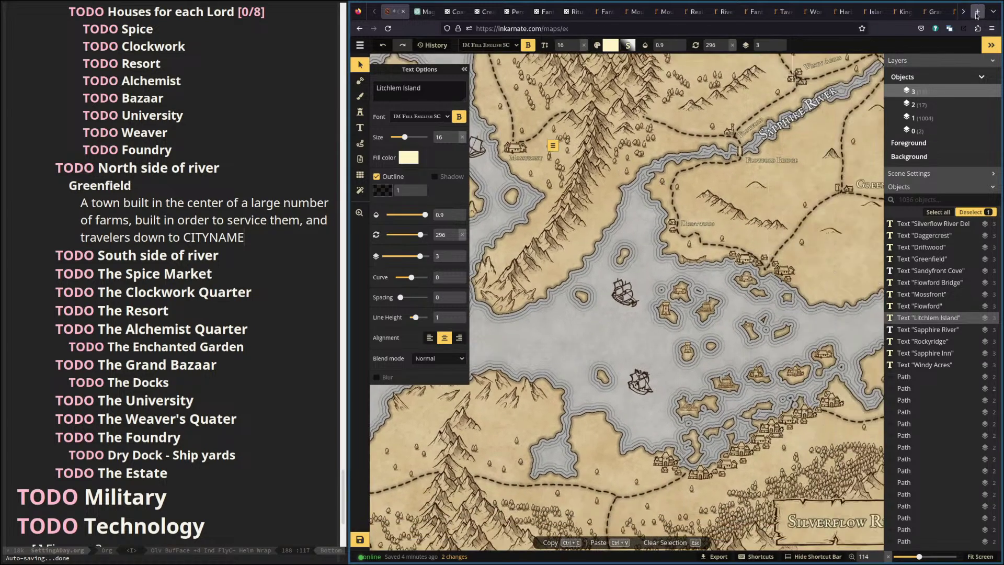
Switch to the ChatGPT conversation and draft the message "Give me 10 ideas for straight names." without sending it.
click(428, 15)
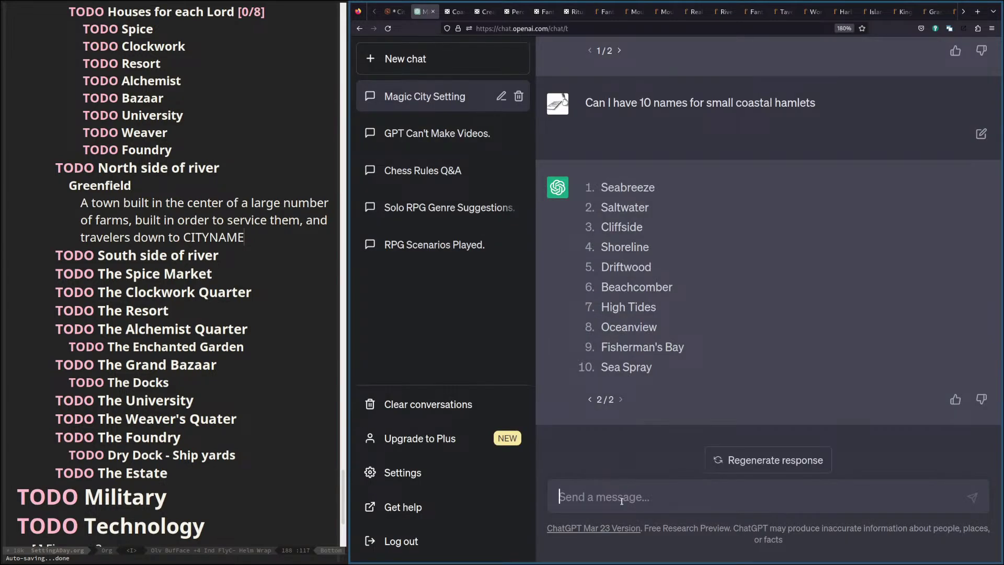
text(Give me 10 ideas for straight names.)
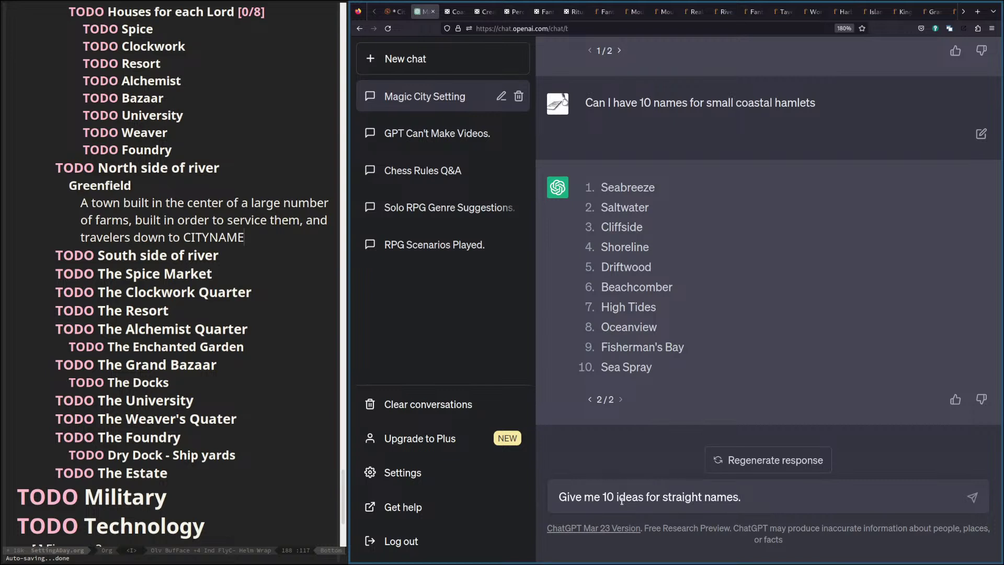
Search Google for "define straight" in a new browser tab.
click(976, 12)
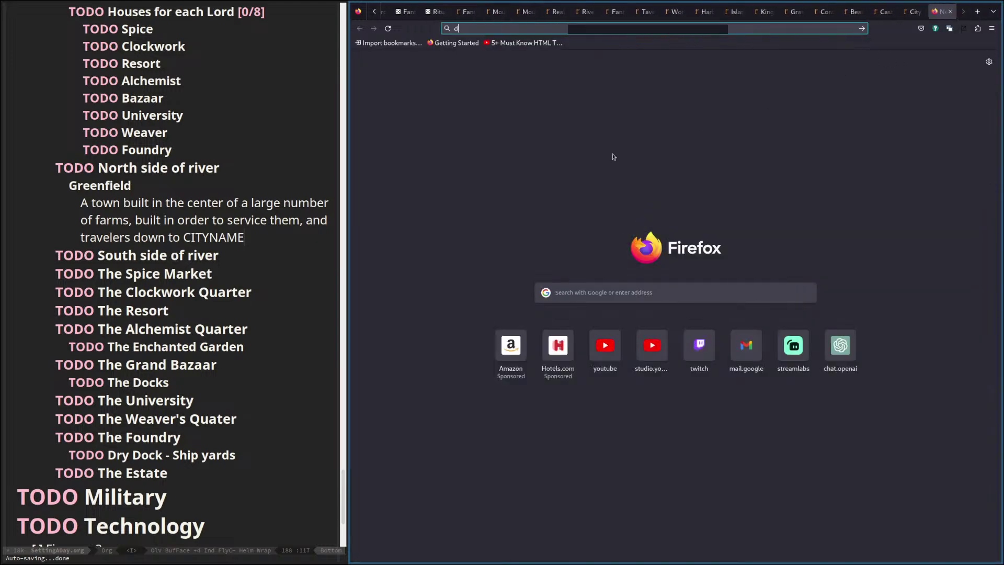
text(define str)
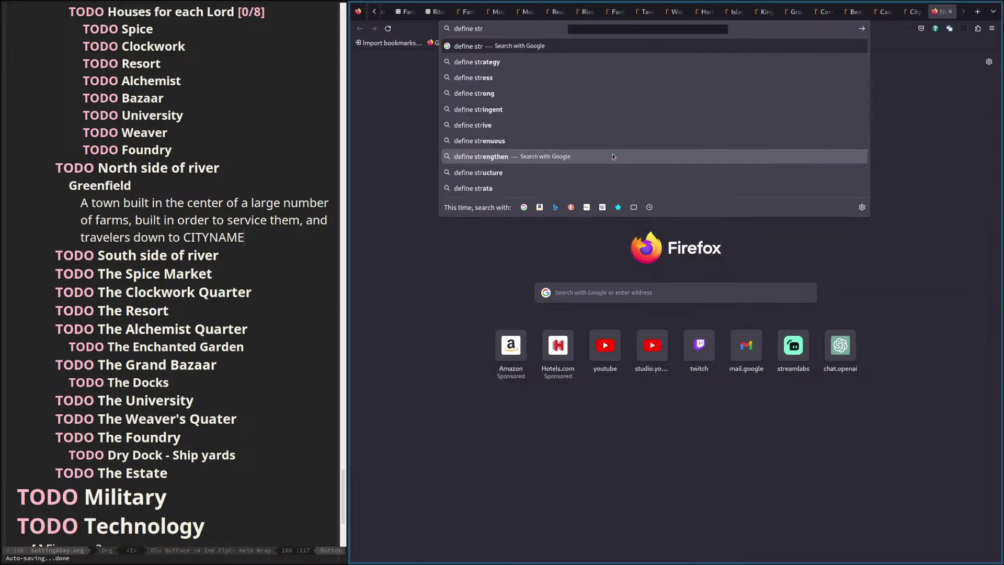
text(aight)
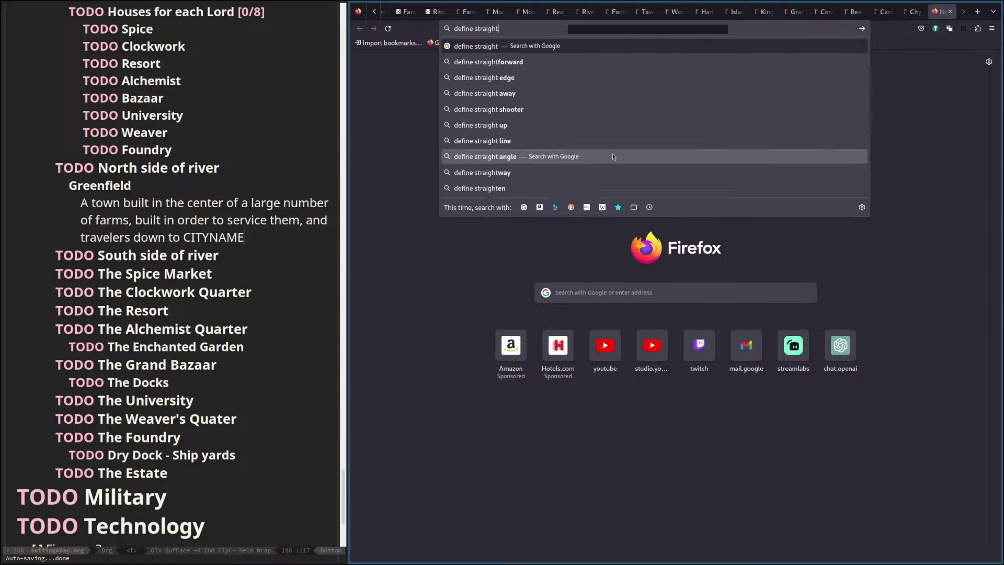
key(Return)
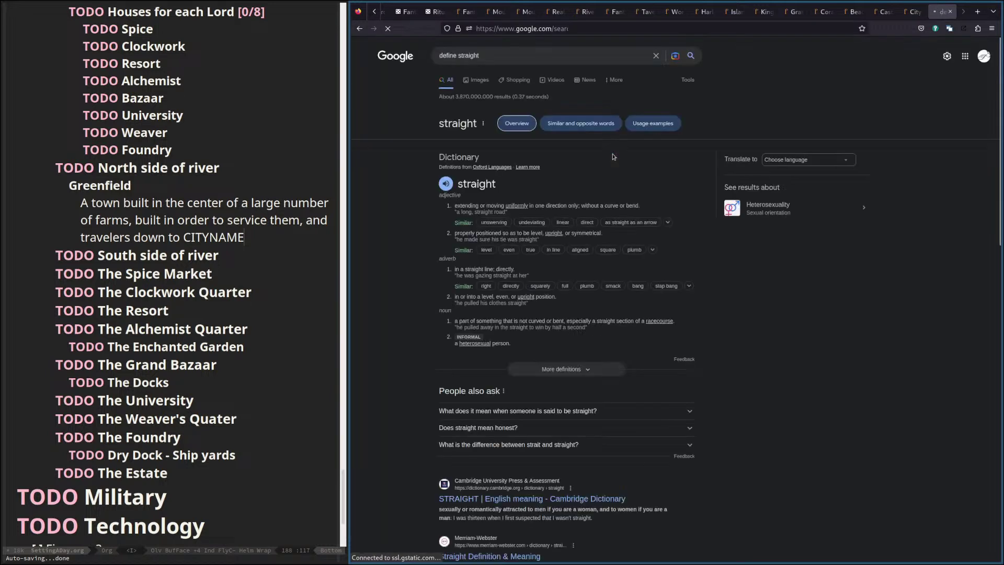
Read through the full dictionary entry for "straight", checking its noun senses for a geographic meaning.
drag(591, 205, 639, 206)
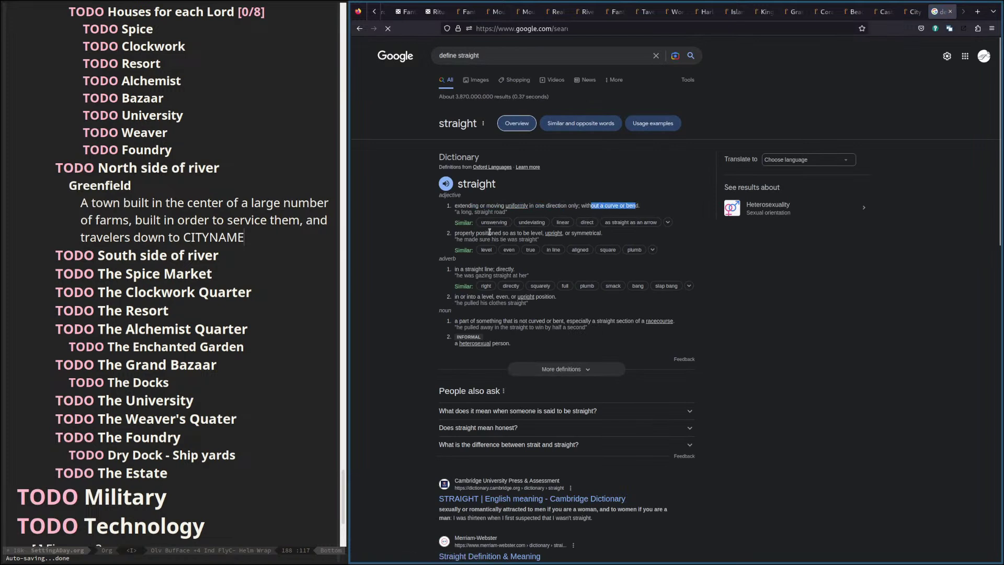
drag(455, 269, 545, 323)
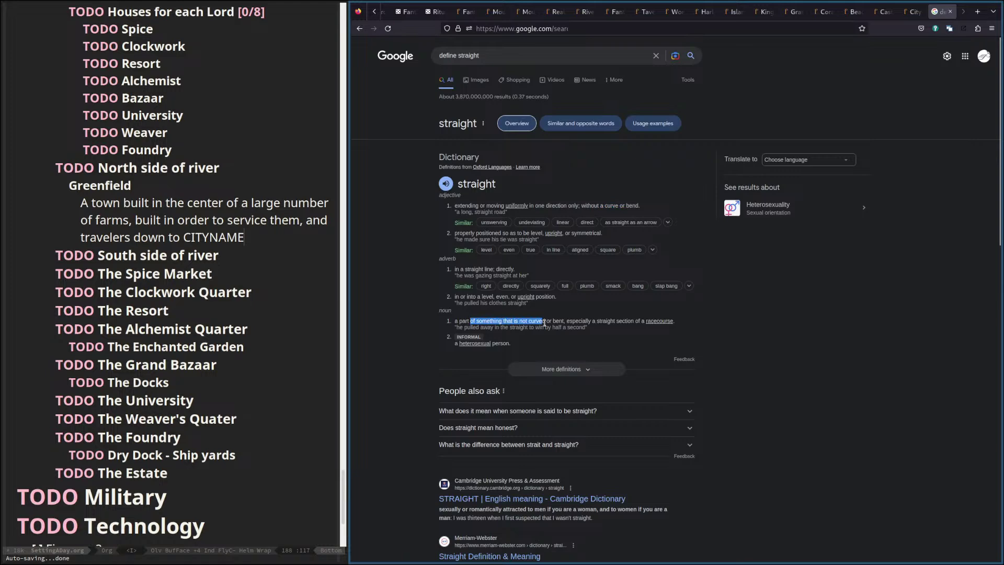
click(529, 370)
scroll(542, 340, down, 4)
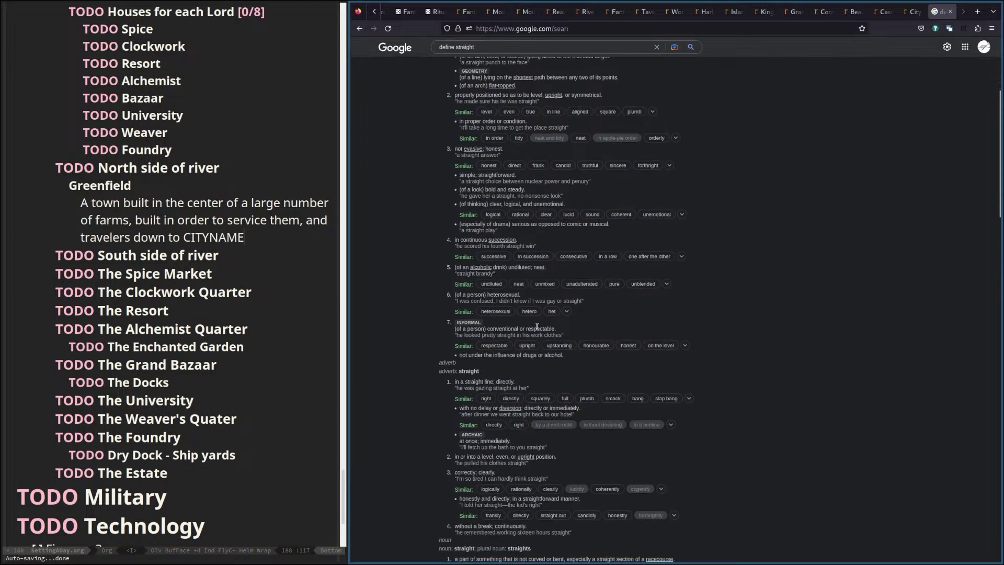
scroll(541, 323, down, 2)
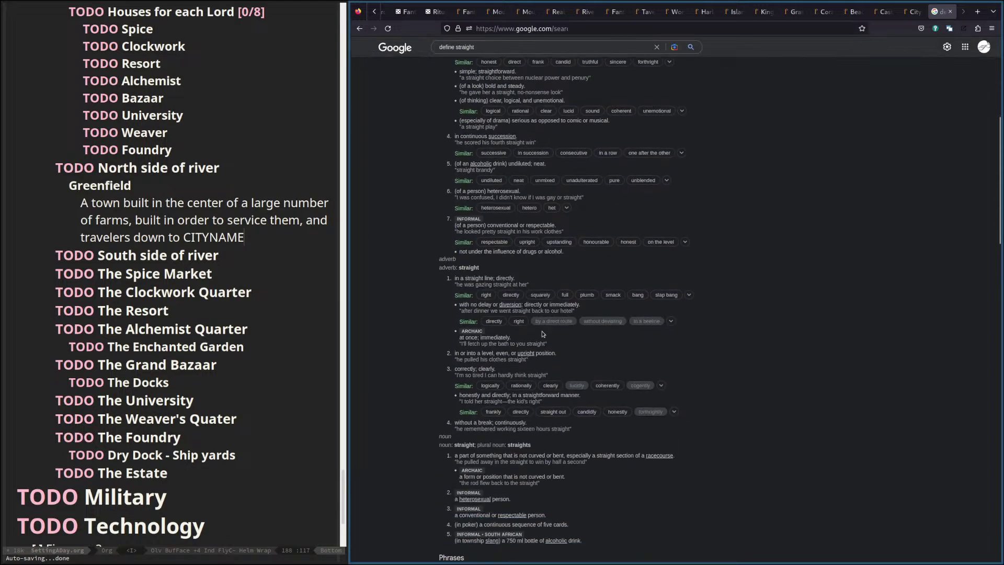
scroll(542, 335, down, 1)
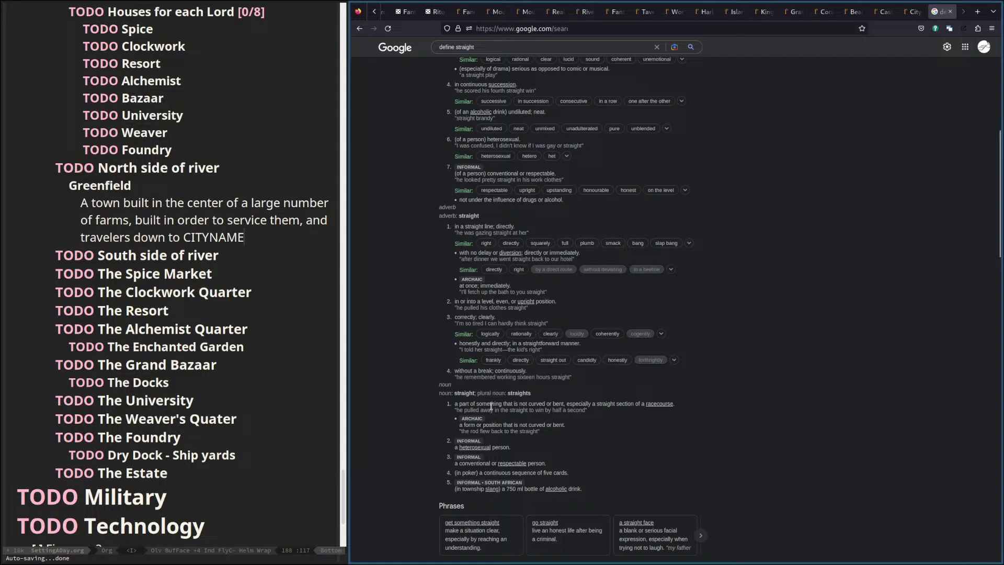
drag(473, 406, 630, 403)
scroll(526, 408, up, 2)
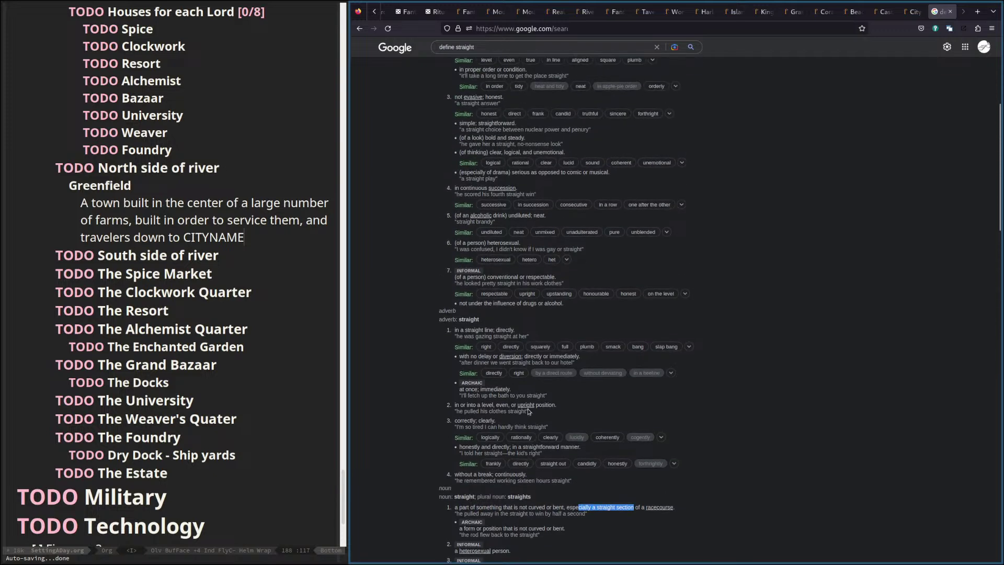
scroll(489, 426, up, 1)
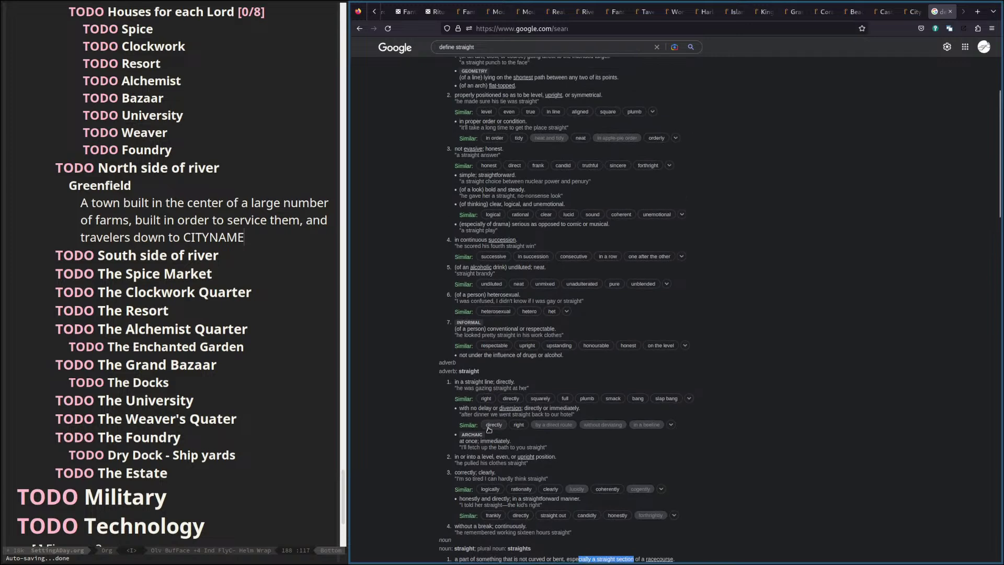
scroll(488, 428, up, 4)
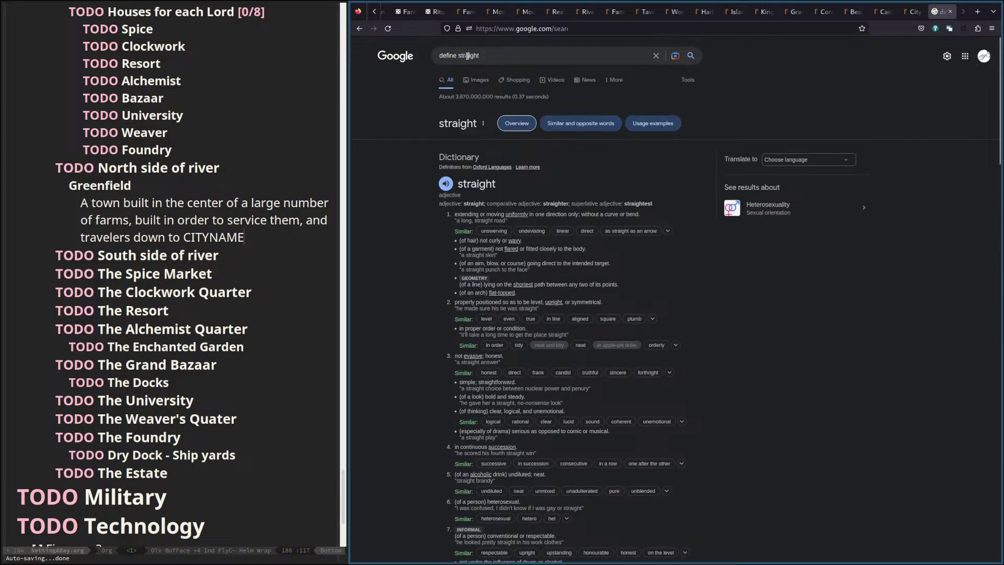
Check the spelling of the geographic term by trying "define streight" and "bass strait" as Google queries.
click(467, 56)
key(BackSpace)
text(e)
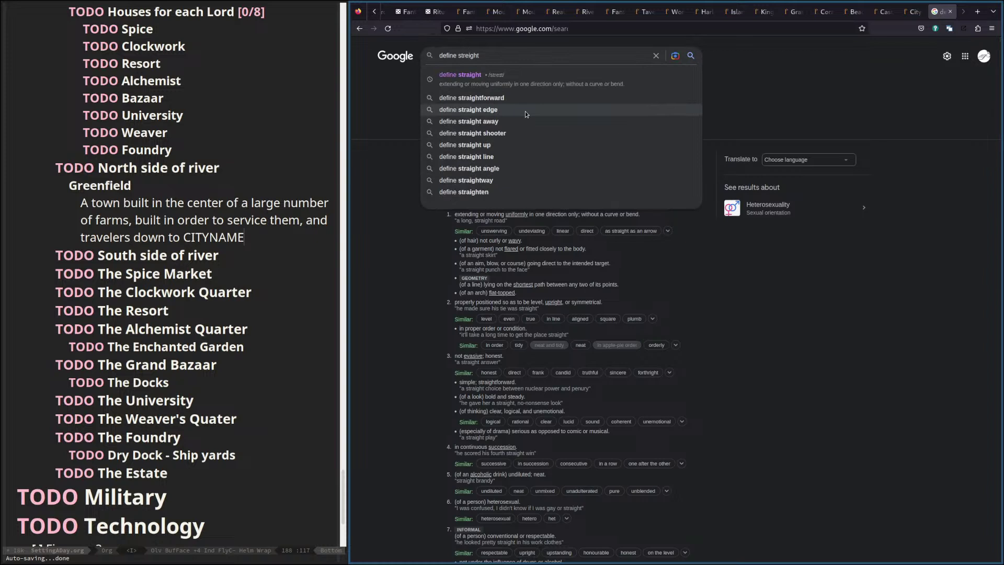
key(ctrl+a)
text(bass streig)
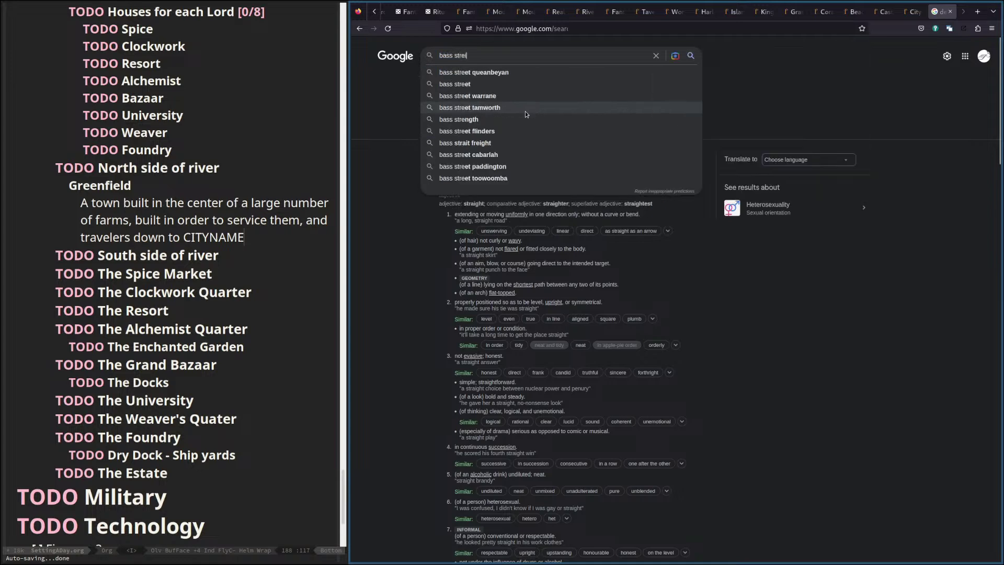
key(BackSpace)
key(BackSpace)
key(BackSpace)
text(ait)
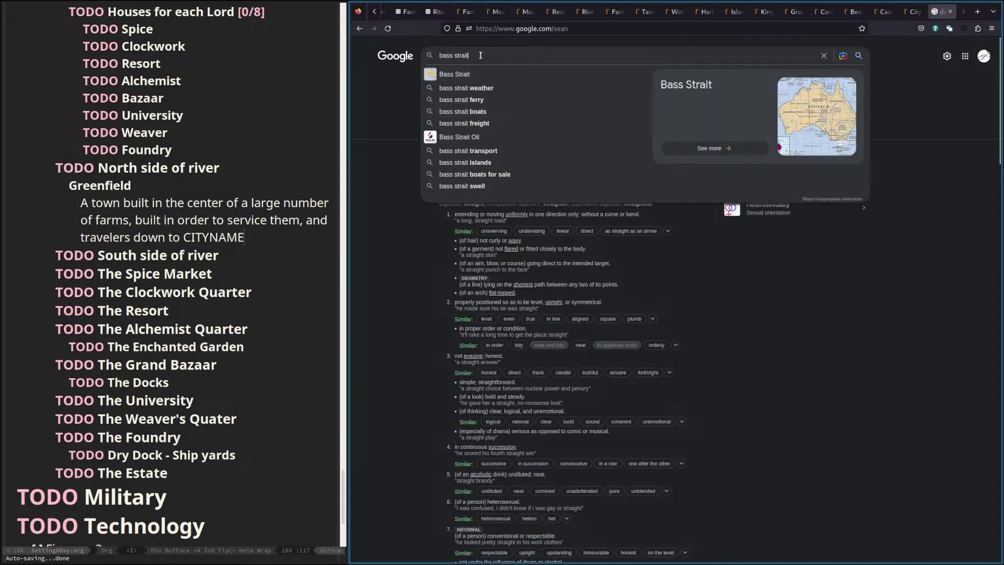
Search Google for "define strait" and read the noun definition.
text(define)
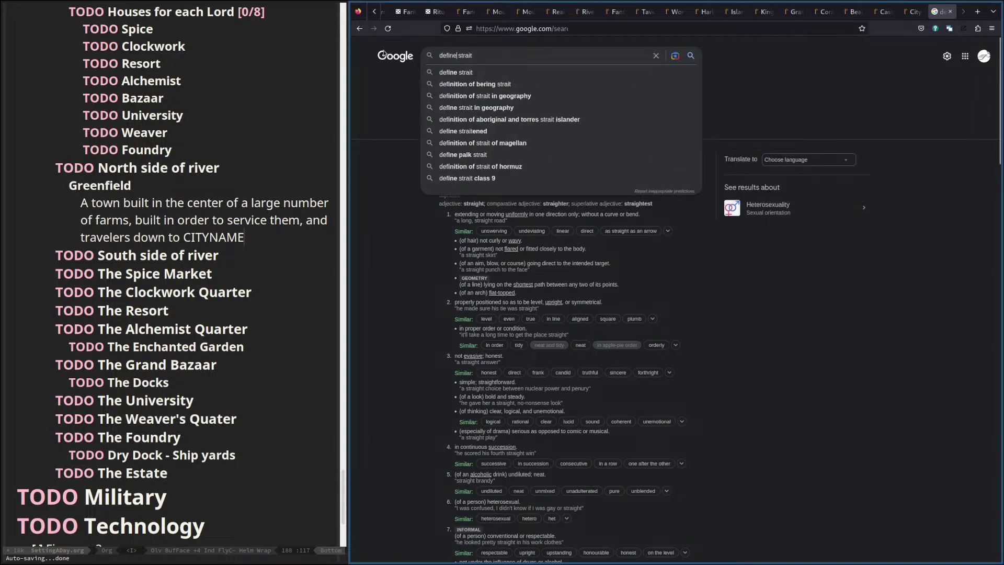
key(Return)
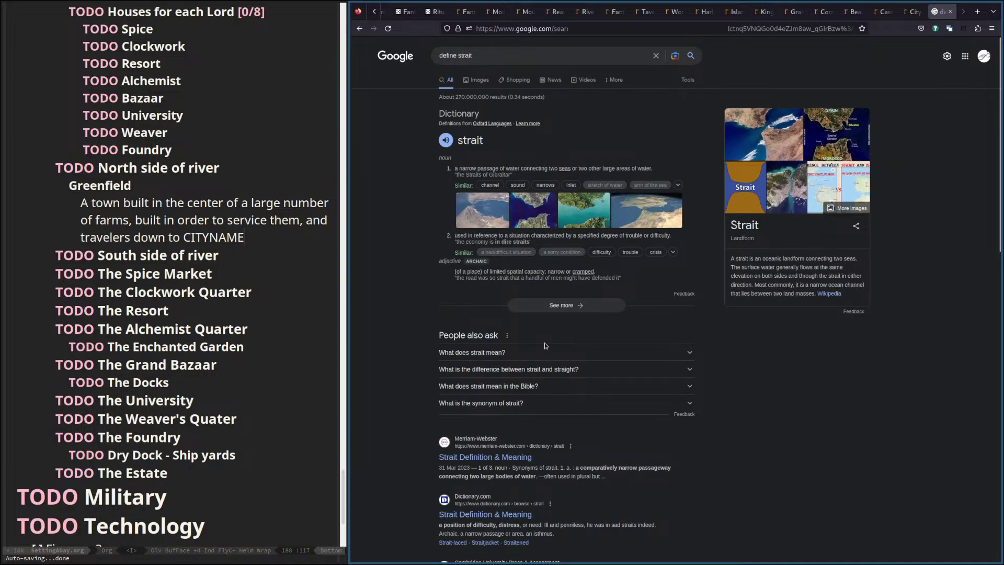
drag(474, 168, 622, 168)
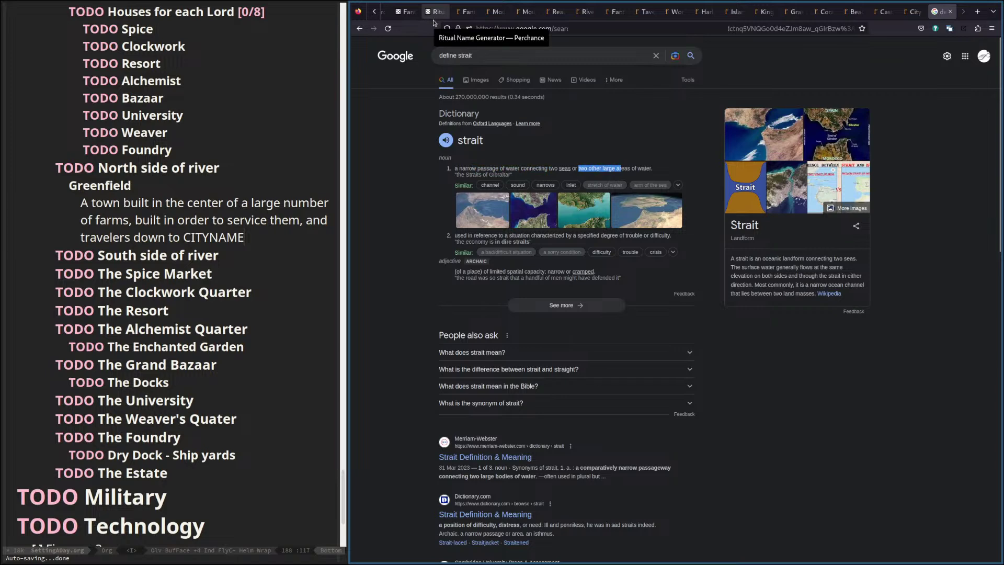
Return to the Inkarnate map and examine the water passages between the western island, the mountainous peninsula and the southern mainland.
scroll(460, 12, up, 5)
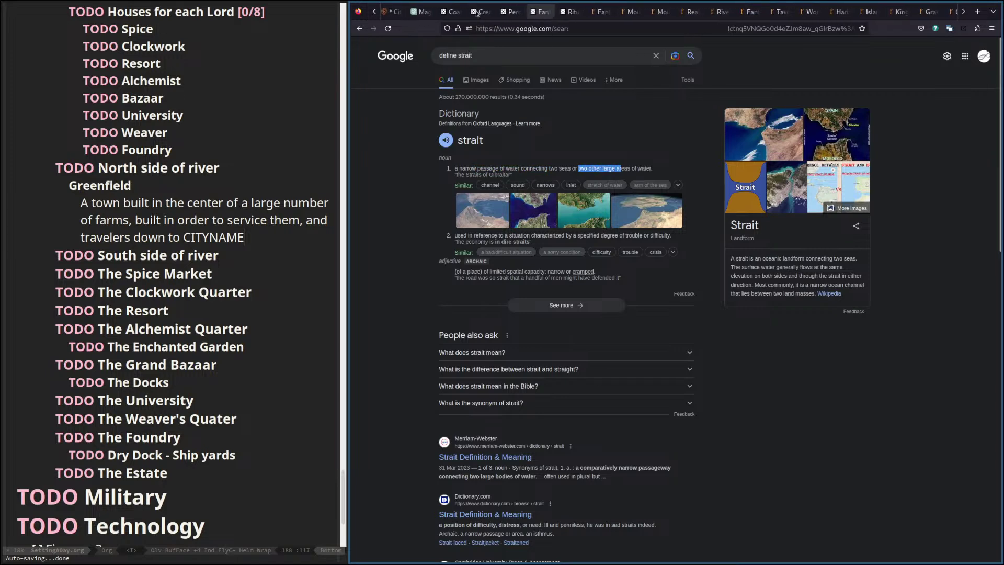
click(382, 11)
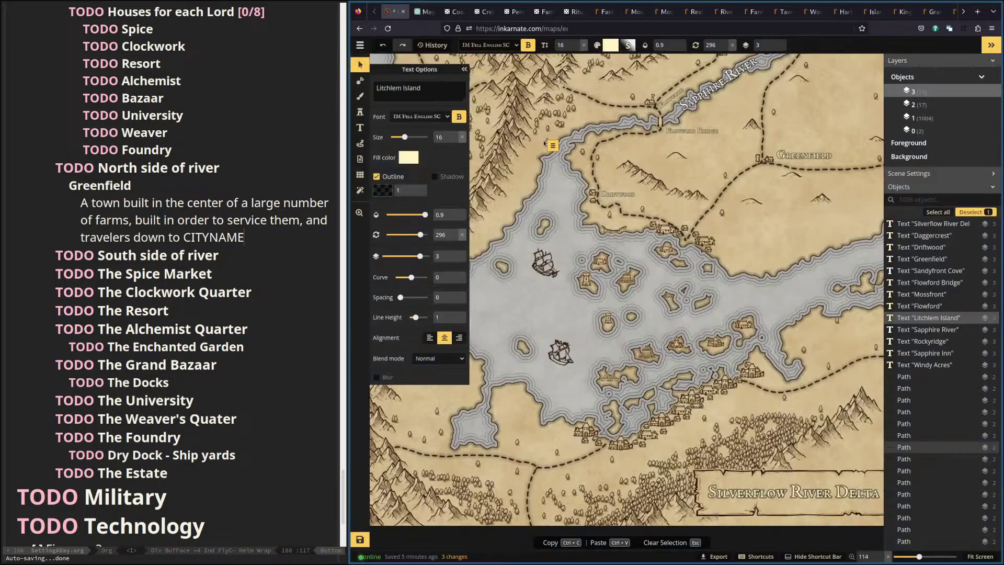
scroll(630, 221, up, 2)
scroll(630, 221, down, 2)
scroll(701, 252, up, 2)
drag(701, 252, 689, 251)
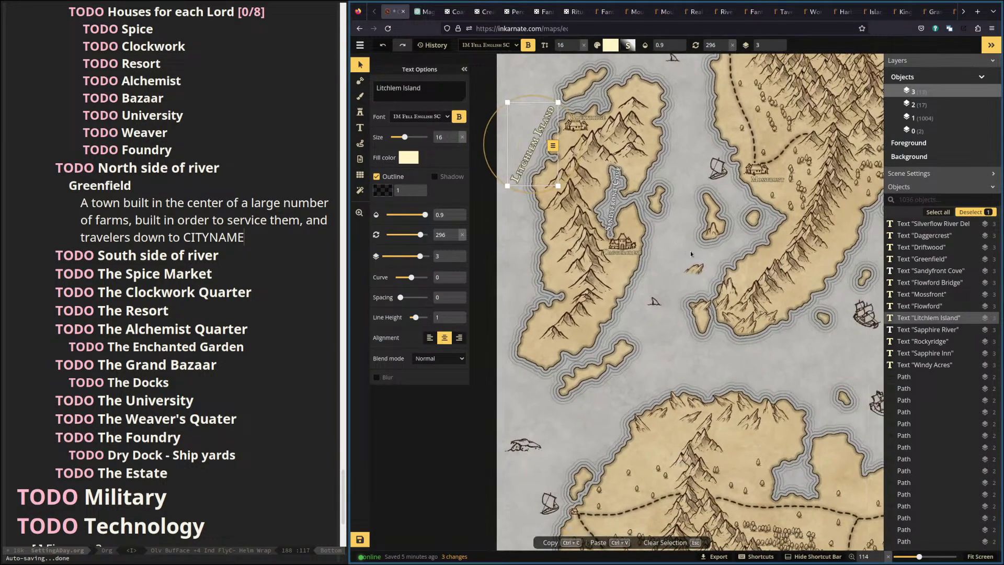
drag(682, 313, 415, 310)
drag(641, 331, 807, 328)
drag(588, 102, 667, 186)
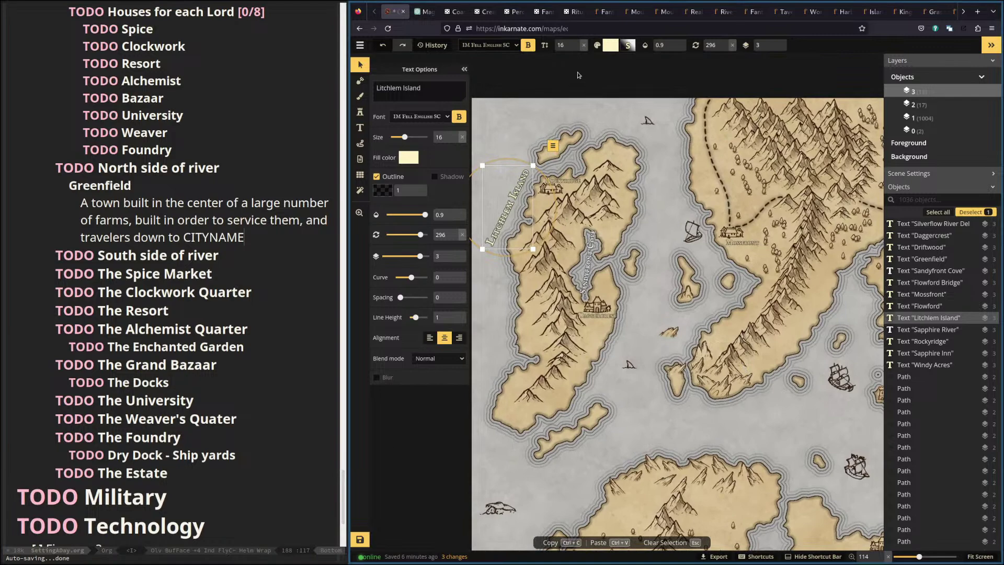
drag(591, 475, 531, 393)
drag(469, 280, 494, 324)
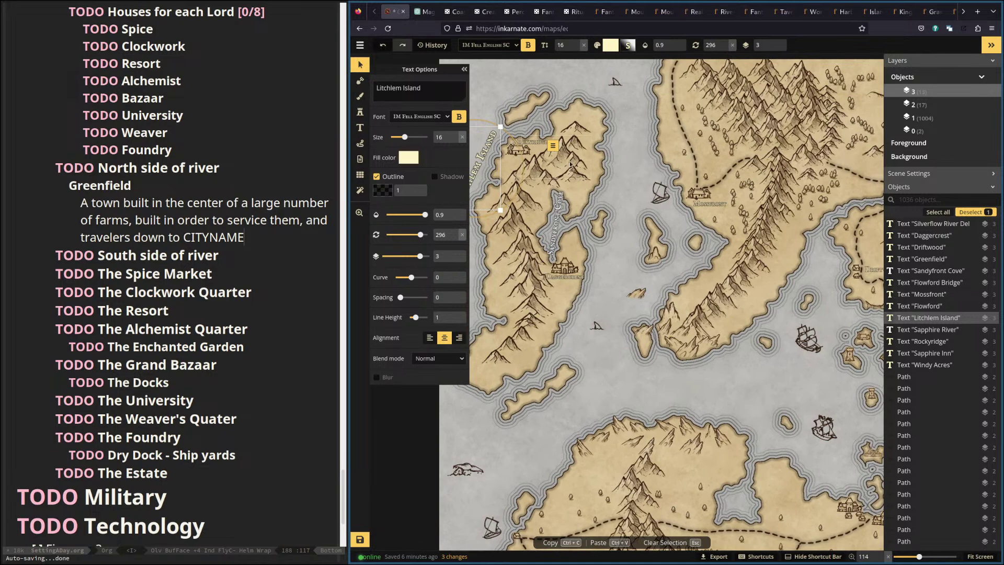
drag(779, 373, 729, 367)
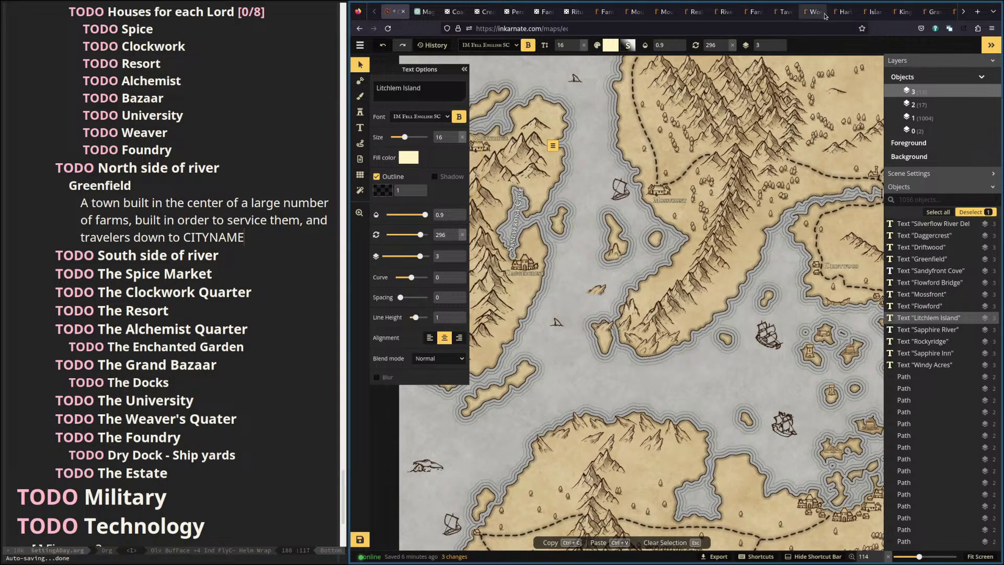
scroll(824, 13, down, 3)
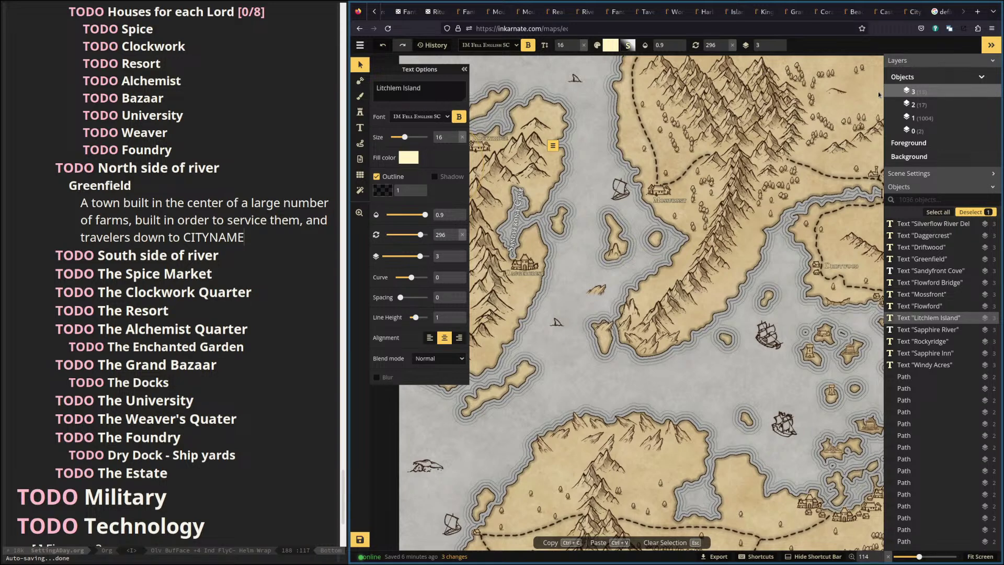
drag(674, 379, 552, 369)
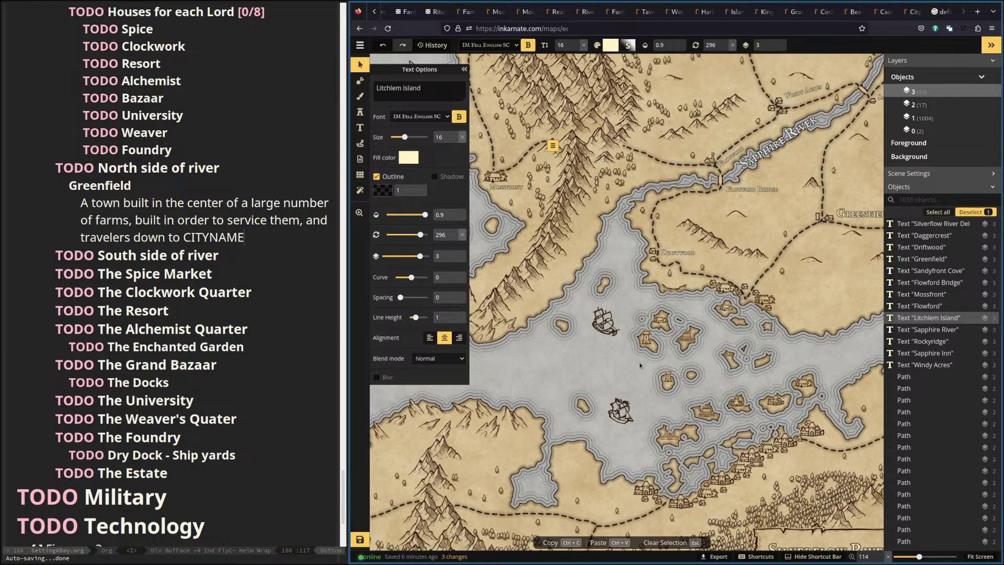
drag(673, 364, 776, 366)
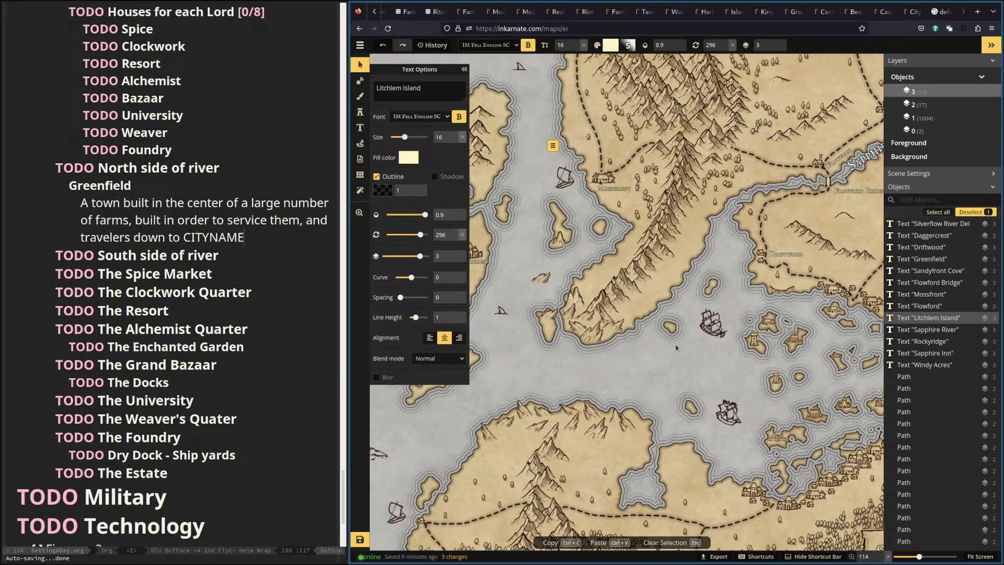
Make the "Silverflow River Delta" title text on the map's scroll banner bold.
drag(619, 303, 719, 319)
drag(603, 312, 519, 302)
drag(698, 356, 608, 296)
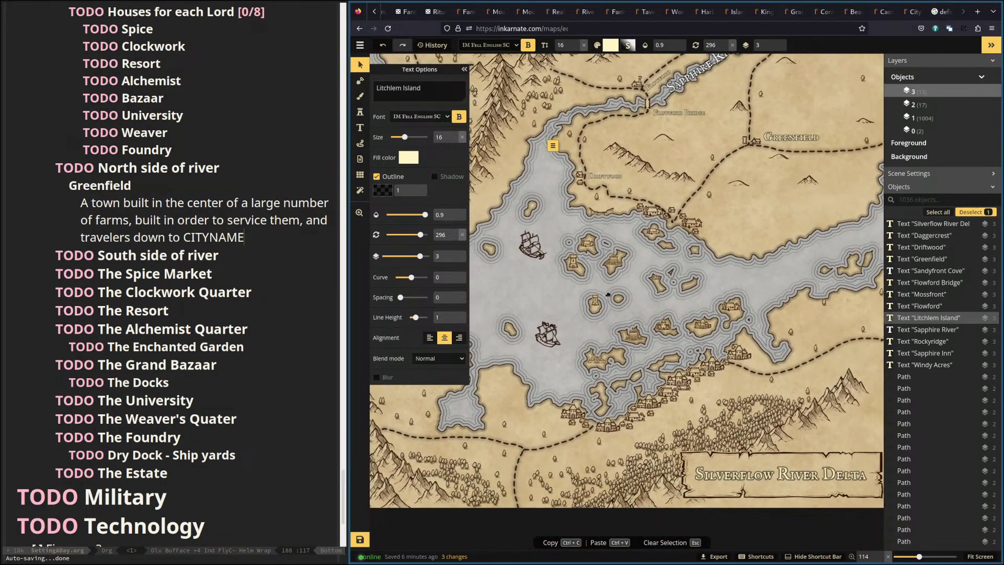
click(820, 474)
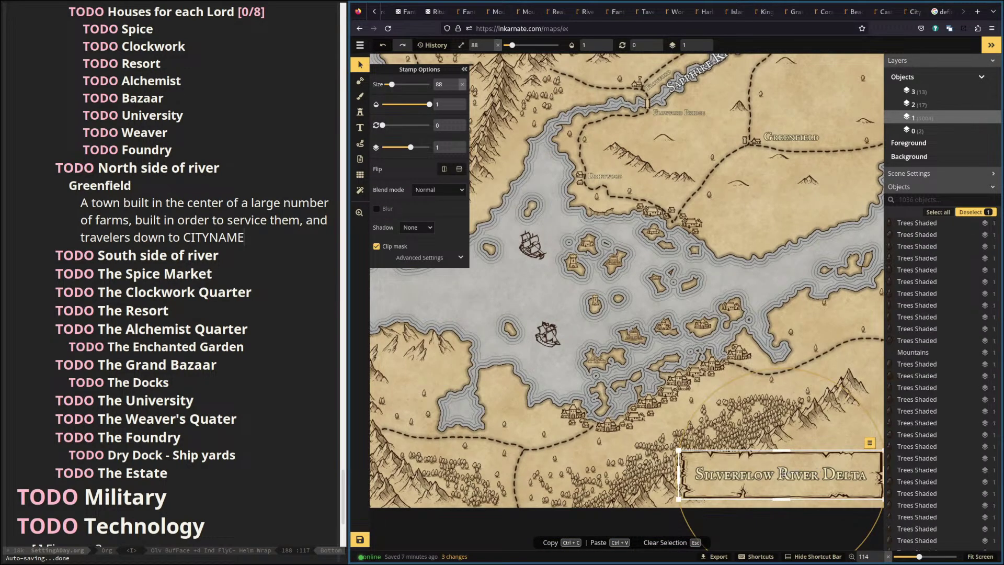
scroll(1001, 291, down, 2)
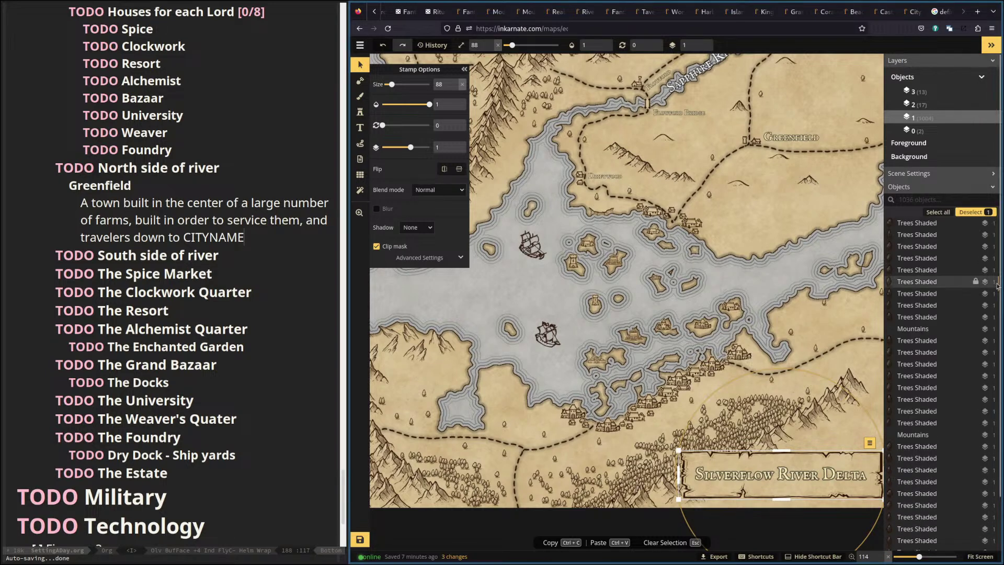
scroll(956, 287, down, 3)
scroll(955, 286, up, 5)
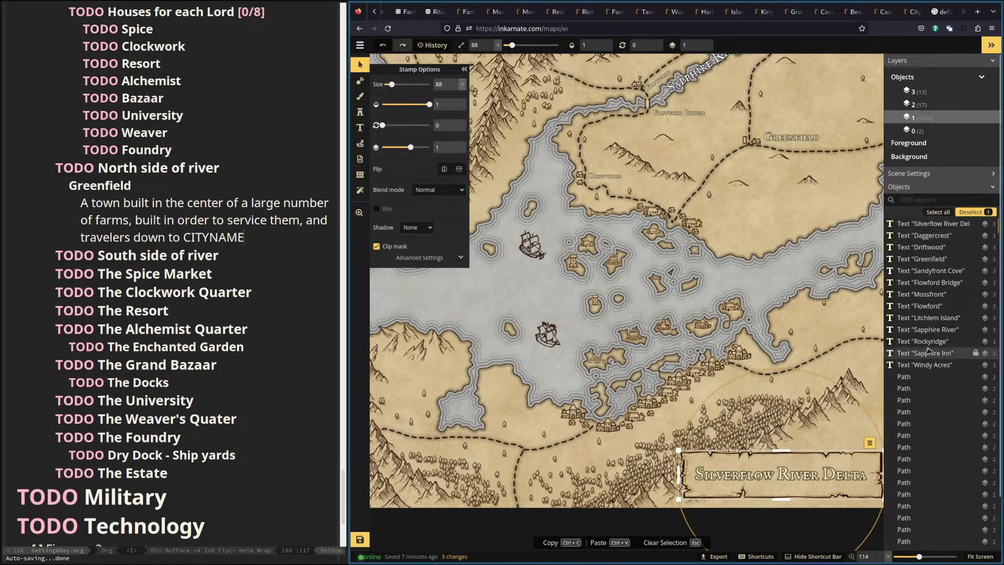
click(933, 223)
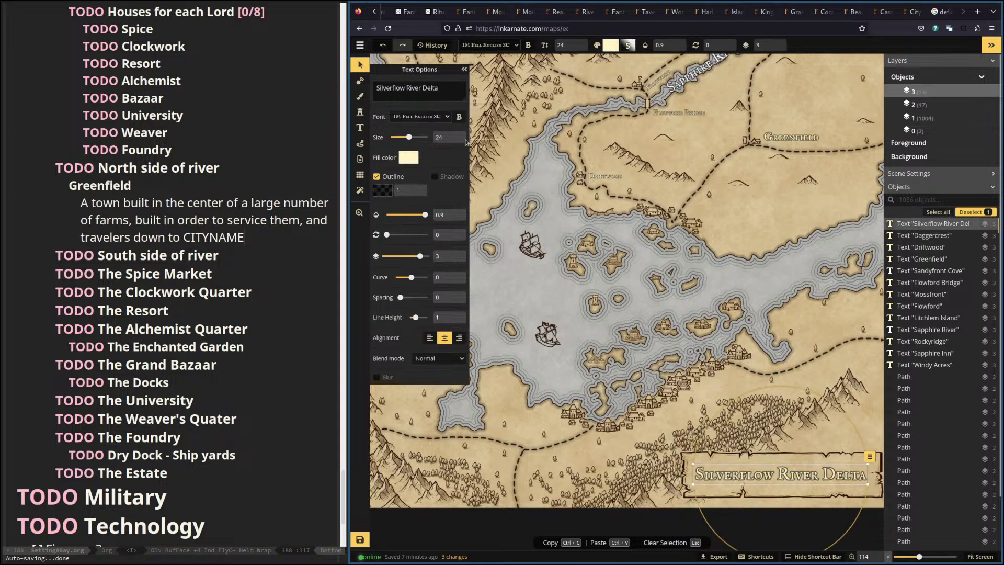
click(457, 117)
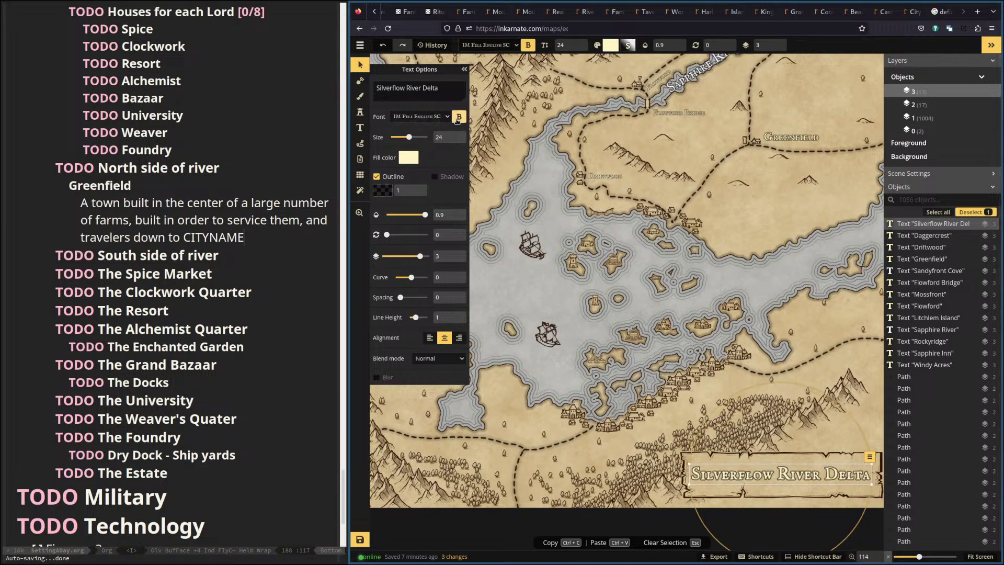
Enlarge the scroll banner behind the map title slightly to size 89, extending its left edge past the lettering.
click(708, 453)
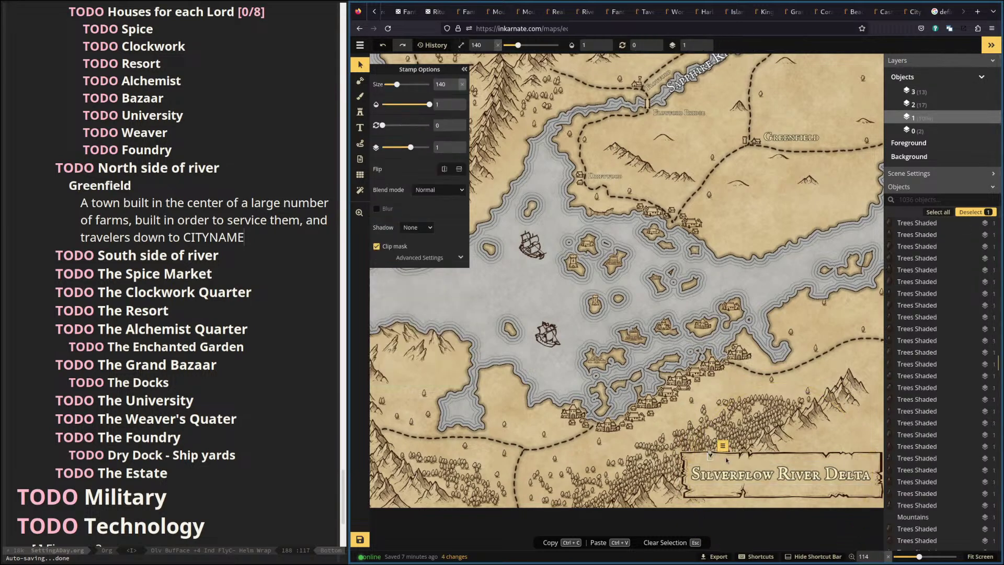
click(773, 459)
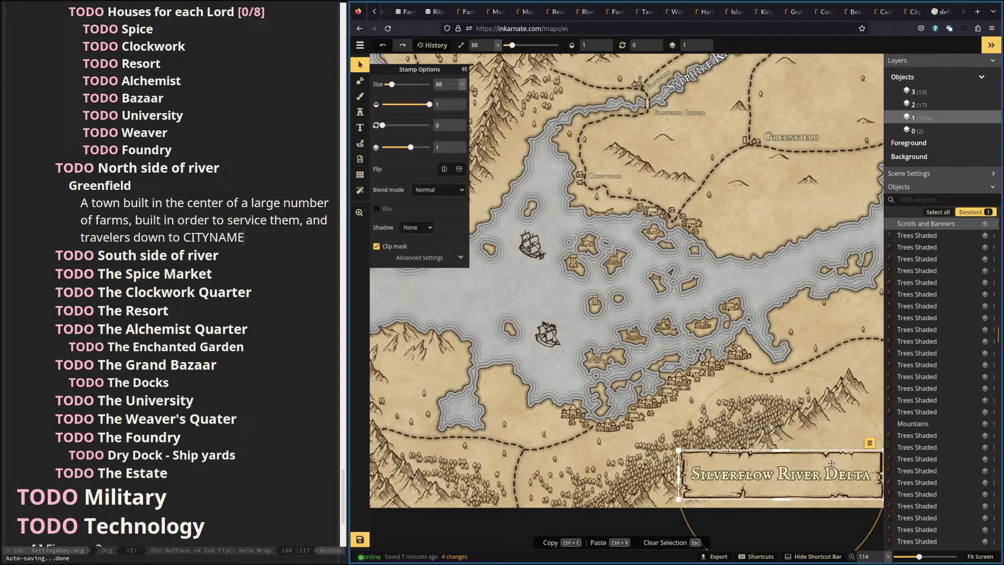
drag(676, 476, 674, 456)
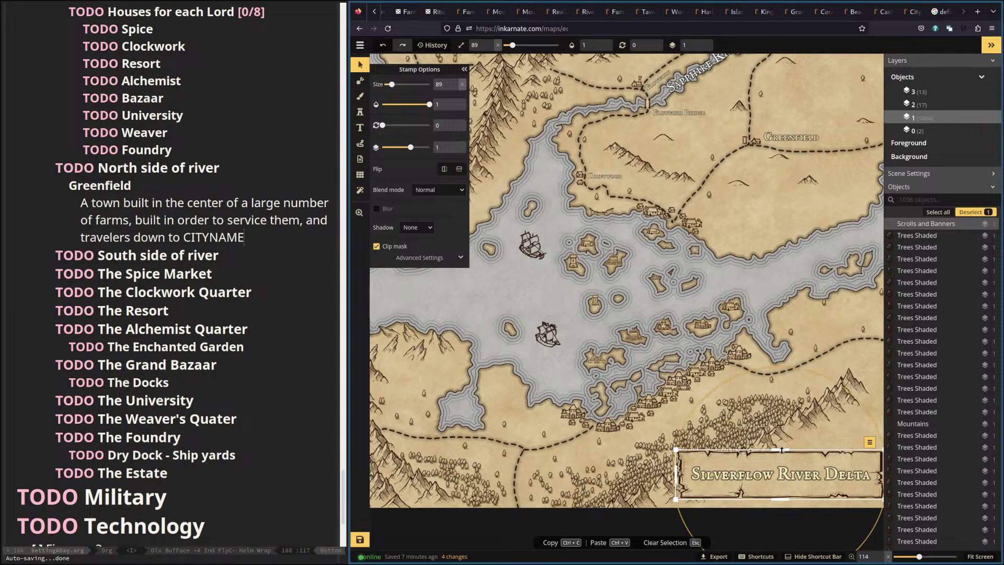
drag(780, 452, 781, 456)
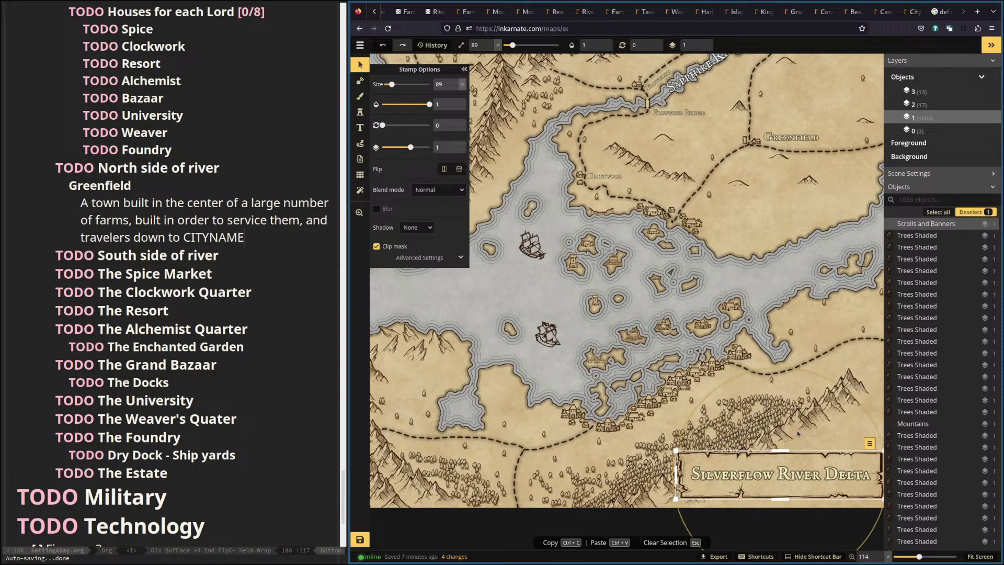
click(786, 289)
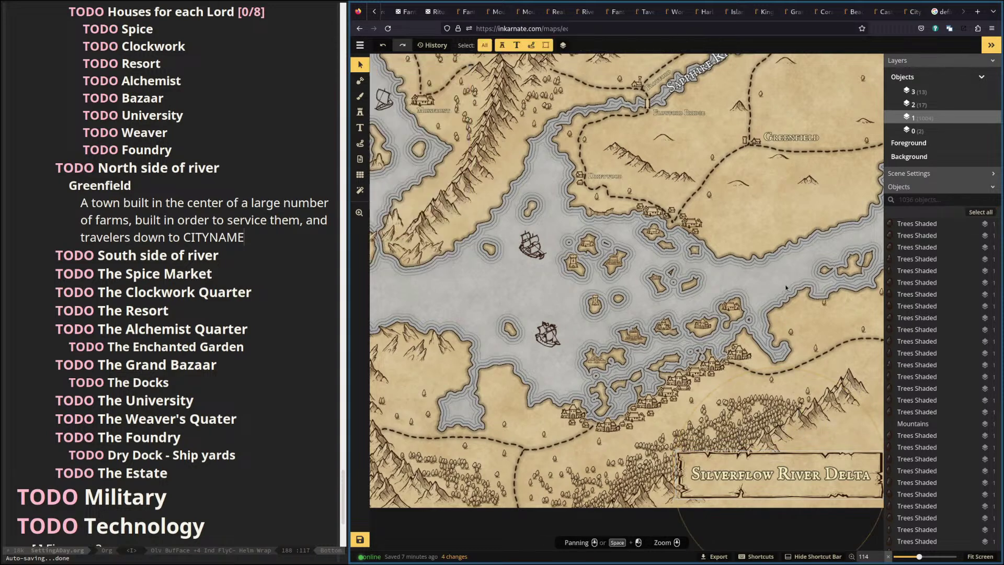
Generate a fresh list of names in the Coastal Town Name Generator and pick out Whiteshore.
drag(598, 281, 800, 339)
drag(580, 348, 784, 340)
drag(667, 366, 646, 338)
click(428, 16)
click(402, 13)
scroll(448, 14, up, 3)
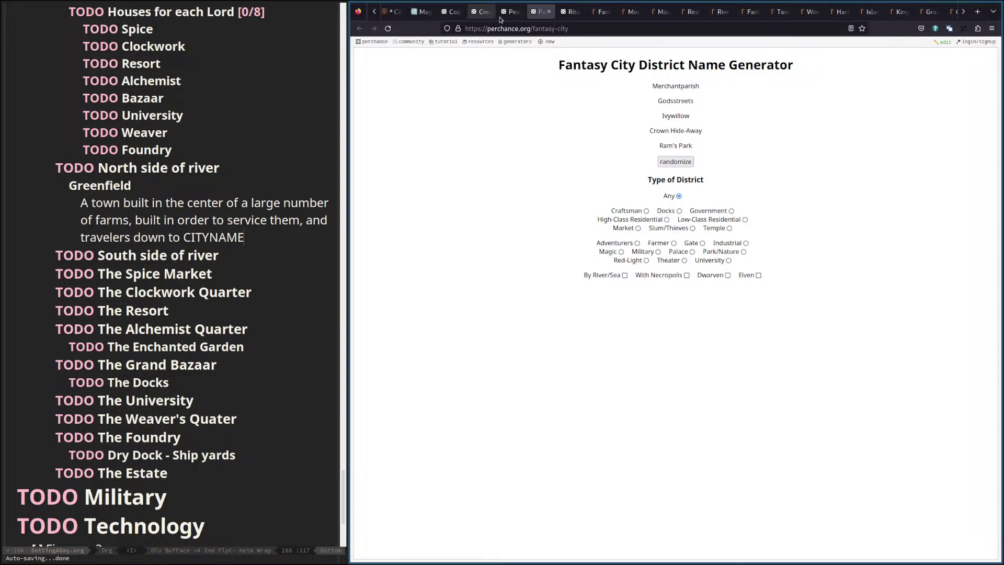
click(455, 15)
click(652, 228)
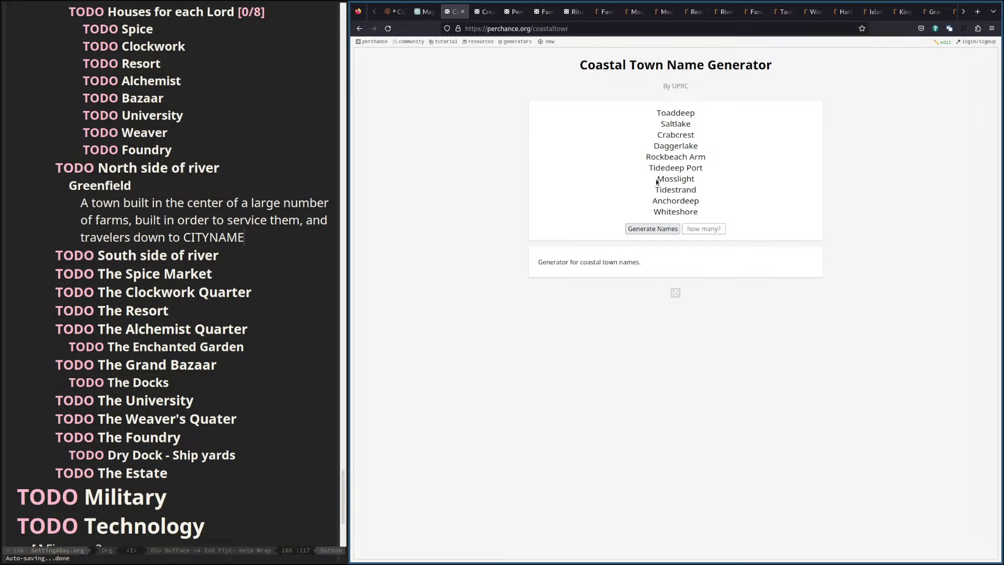
drag(656, 181, 707, 195)
click(704, 204)
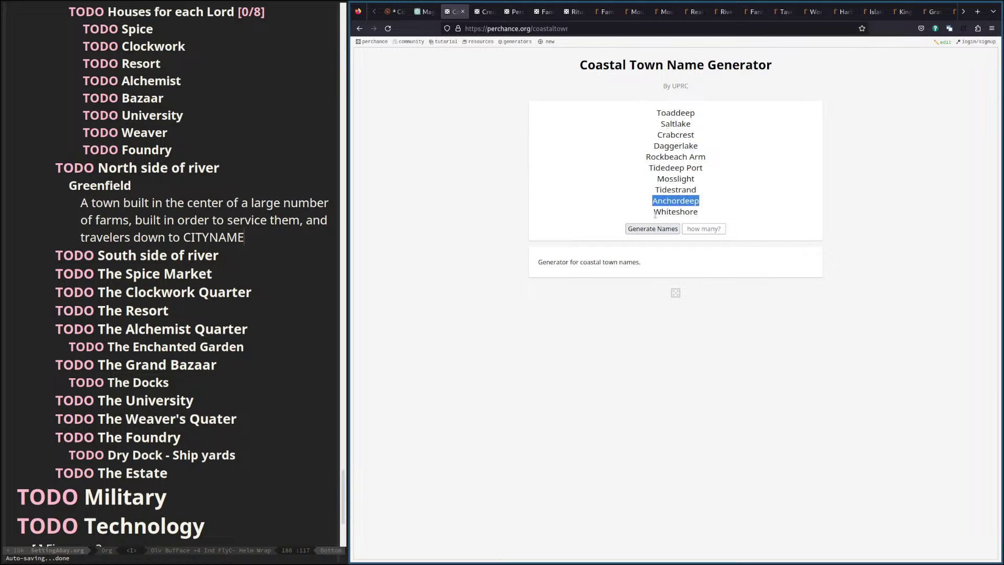
drag(653, 214, 720, 215)
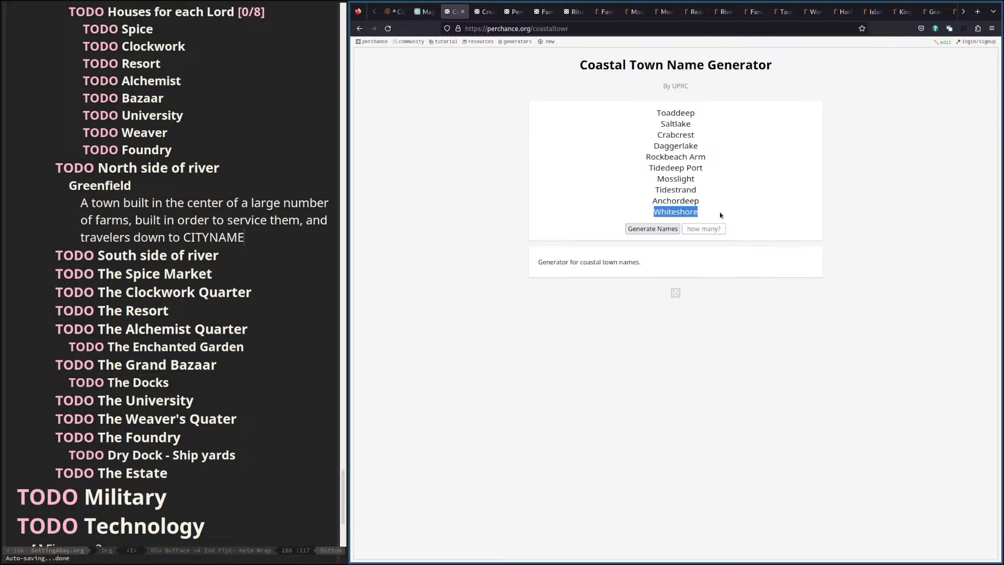
Return to the Inkarnate map and add a "Whiteshore" text label at size 10 near the small southwestern coastal village.
click(394, 16)
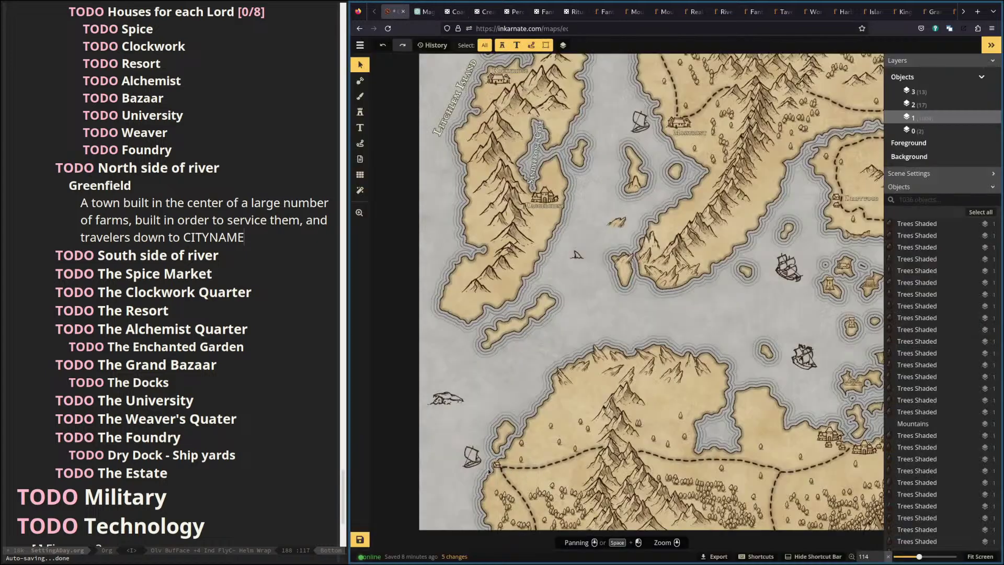
scroll(497, 465, up, 8)
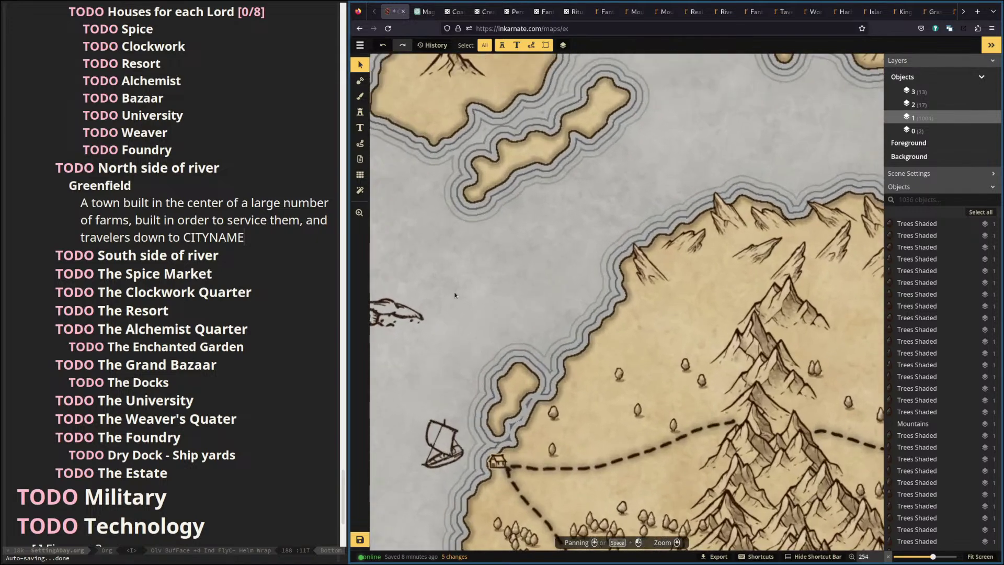
click(359, 128)
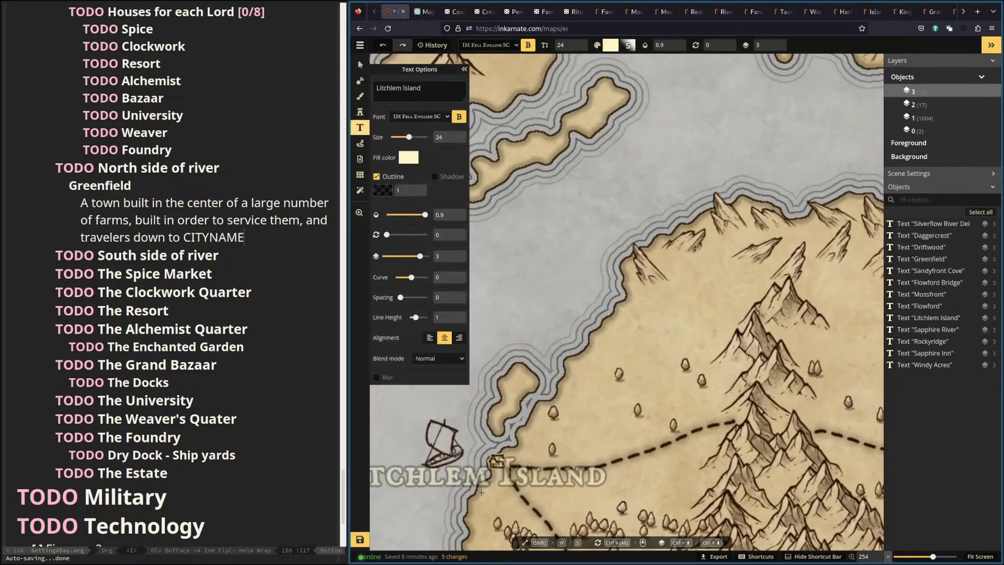
click(522, 496)
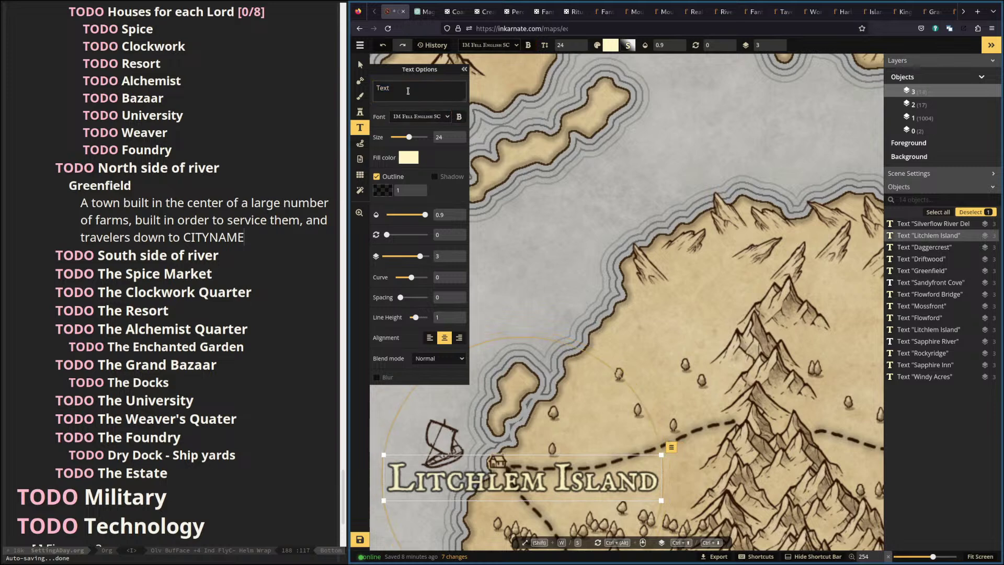
text(Whiteshore)
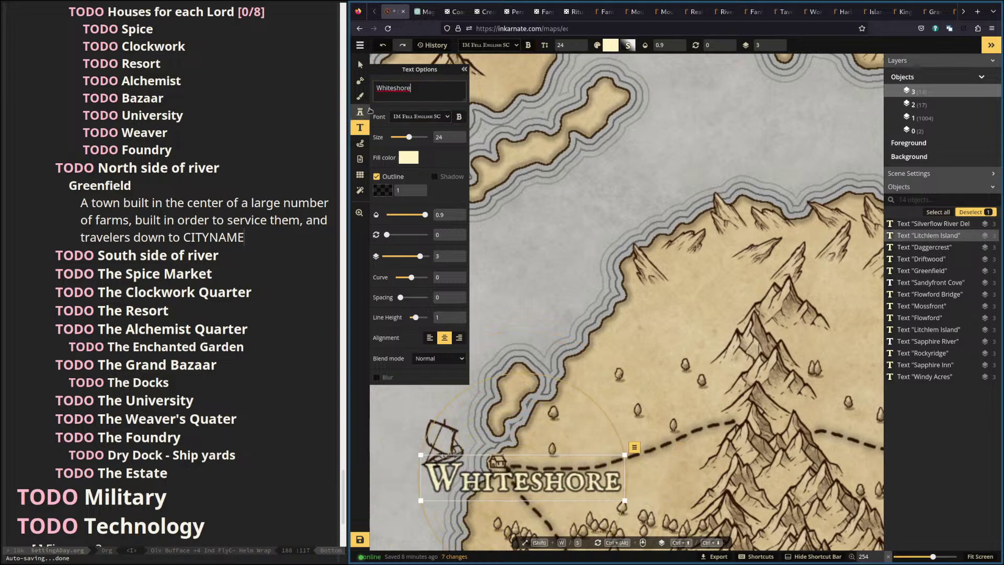
click(398, 137)
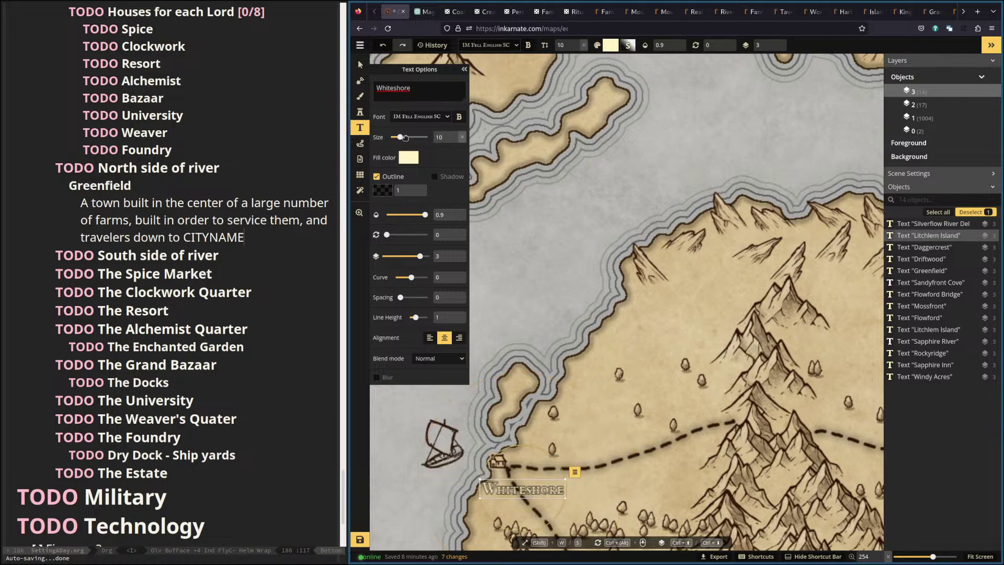
Move the Whiteshore label to just right of its village, above the road running east, and deselect everything.
click(360, 65)
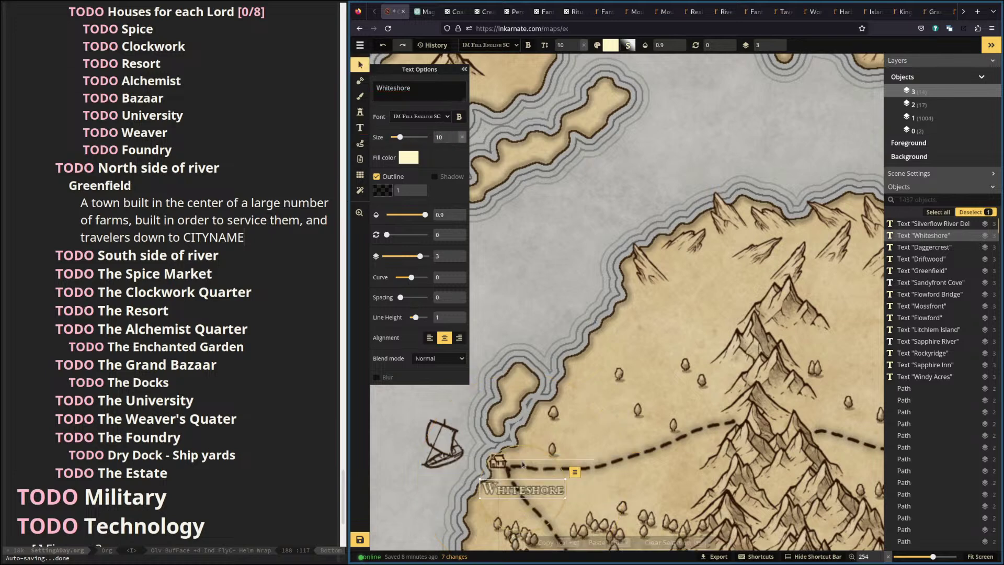
drag(535, 486, 564, 454)
click(553, 446)
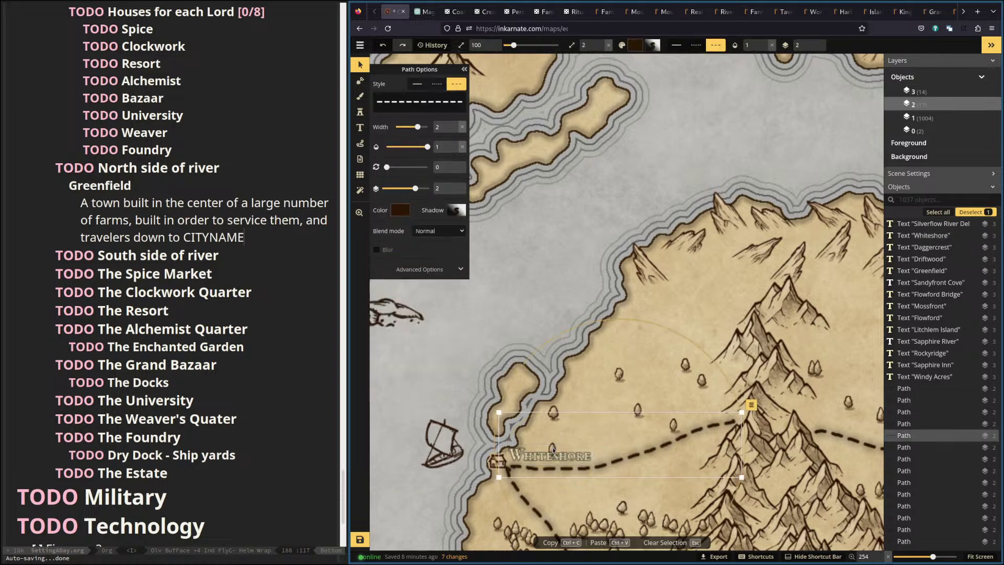
click(500, 321)
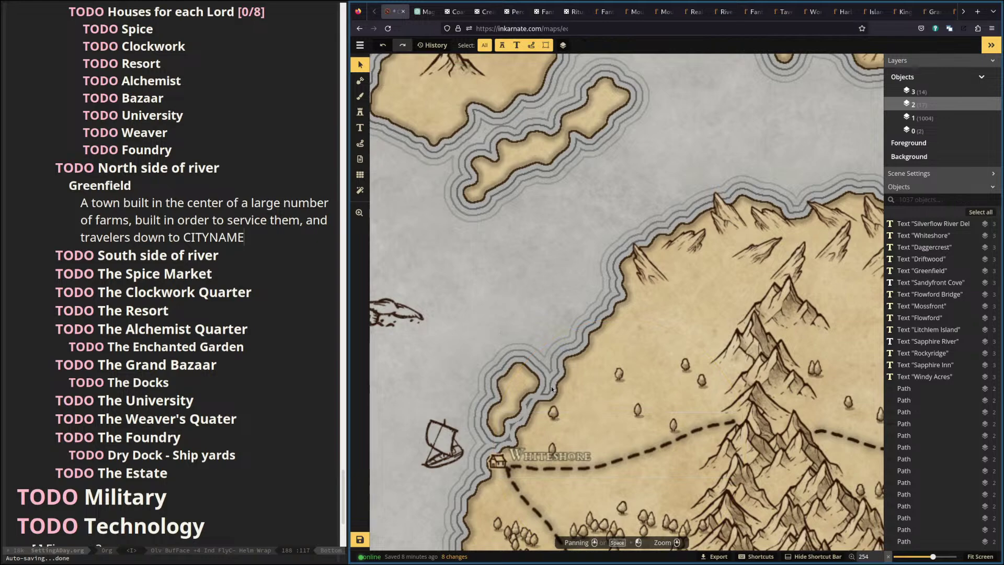
Look over the map from Litchlem Island and the mountainous peninsula to the eastern delta for features still without labels.
scroll(548, 312, down, 6)
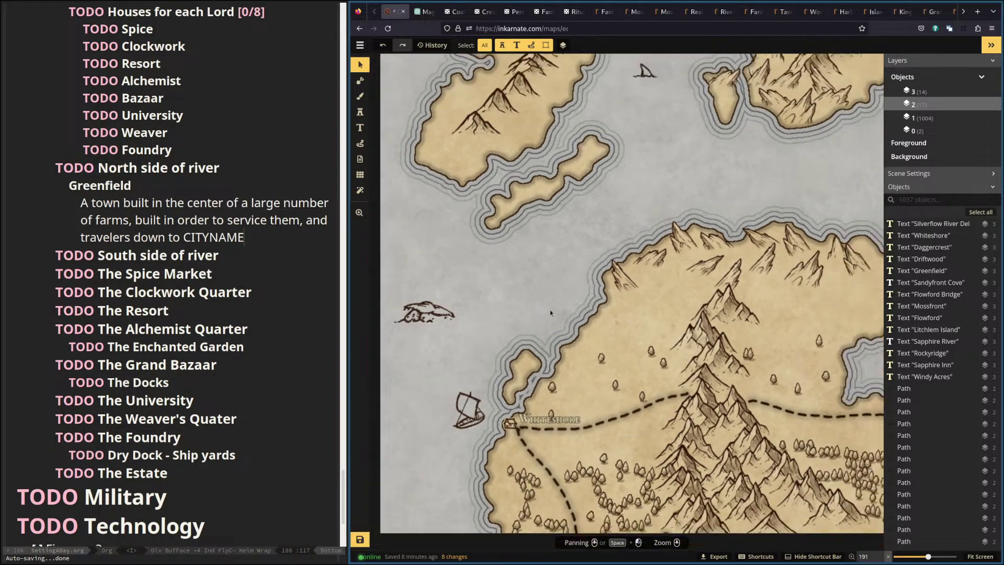
scroll(591, 379, up, 5)
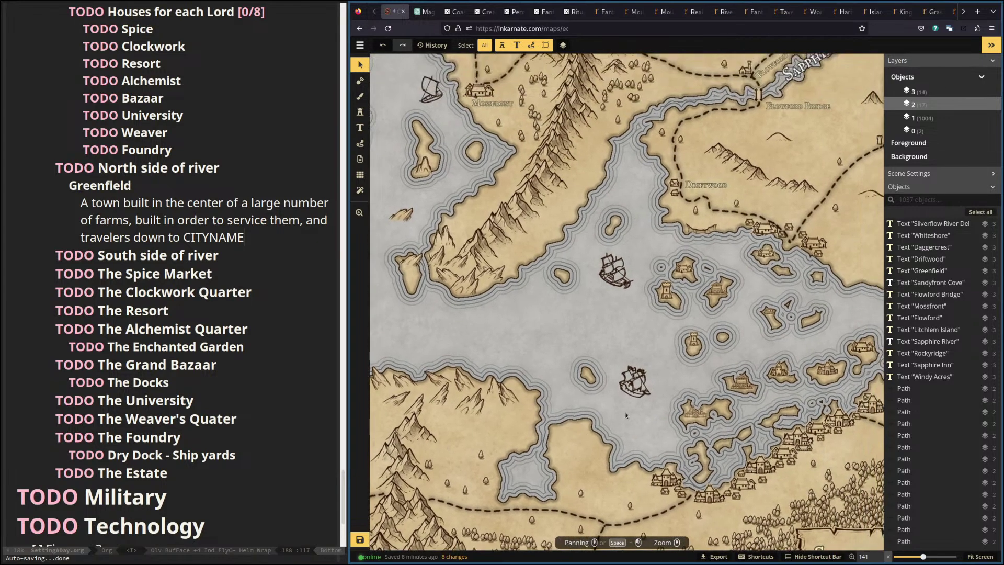
scroll(600, 466, up, 2)
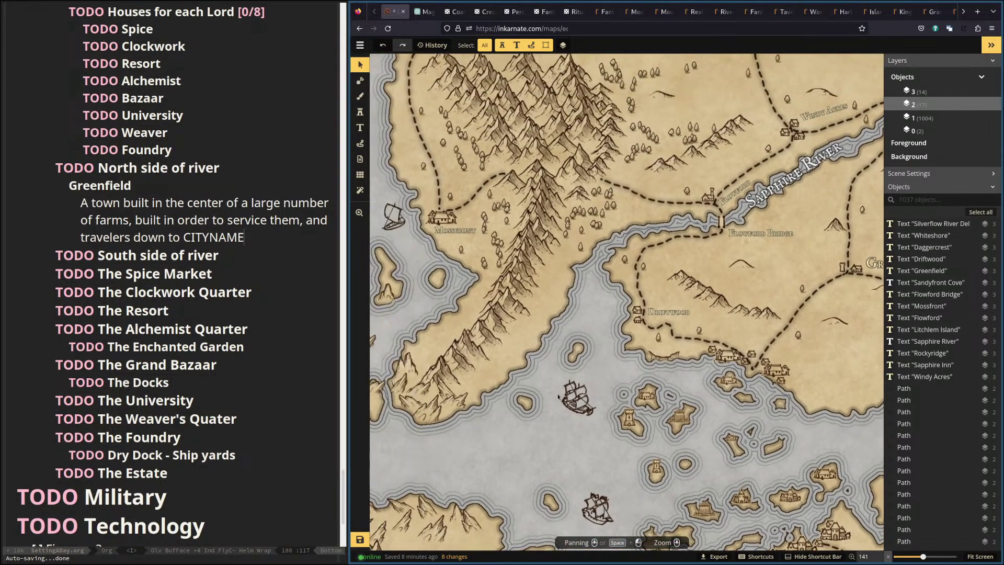
scroll(554, 388, up, 3)
scroll(554, 387, left, 10)
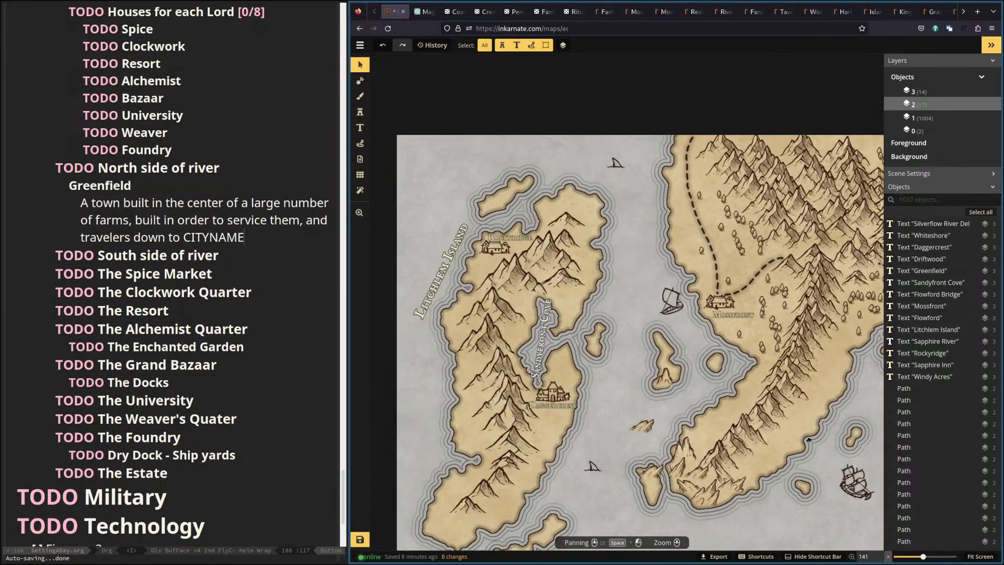
scroll(787, 412, right, 12)
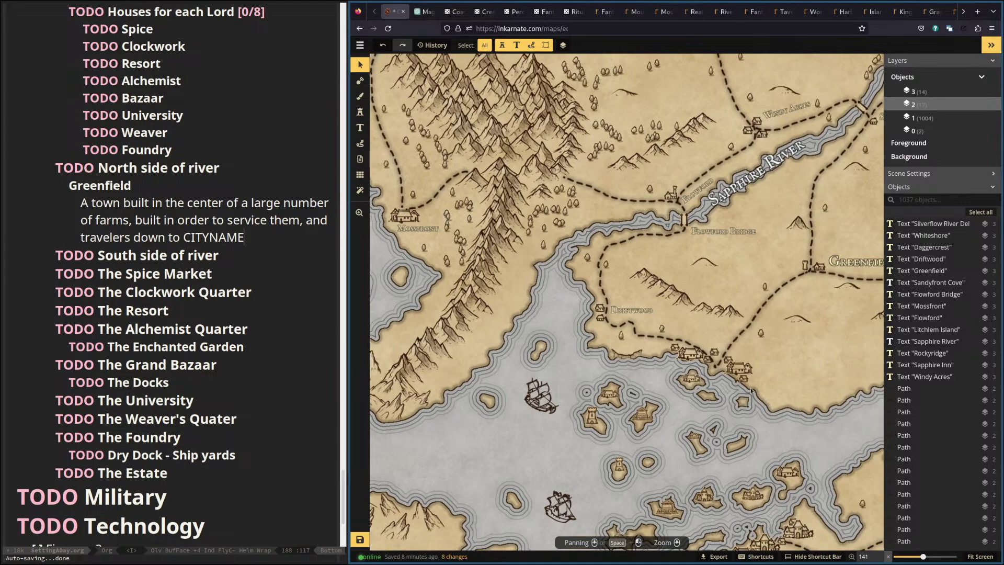
drag(734, 429, 630, 373)
drag(655, 422, 793, 327)
drag(529, 215, 291, 356)
drag(583, 319, 541, 318)
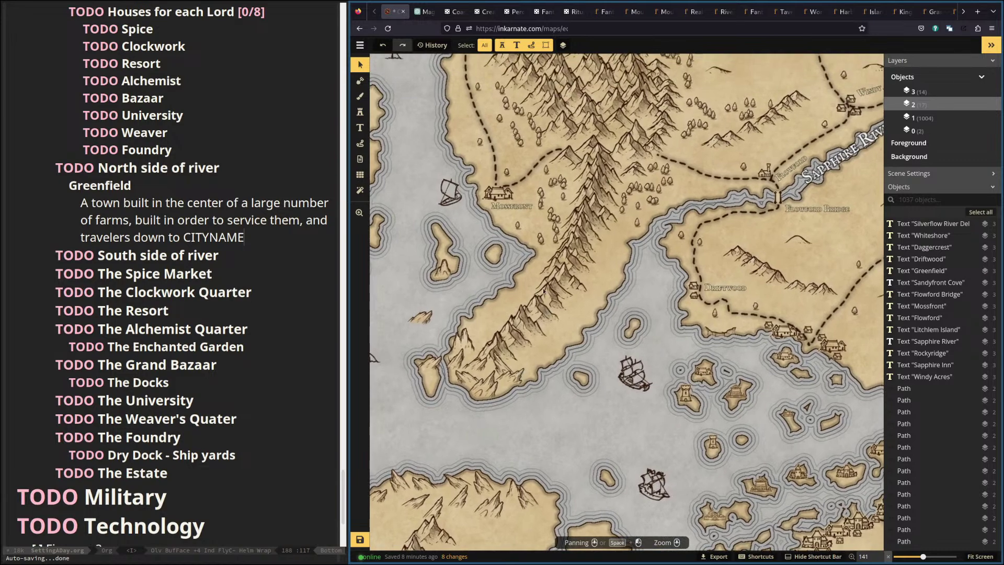
drag(684, 272, 732, 57)
drag(580, 335, 594, 311)
drag(710, 339, 384, 298)
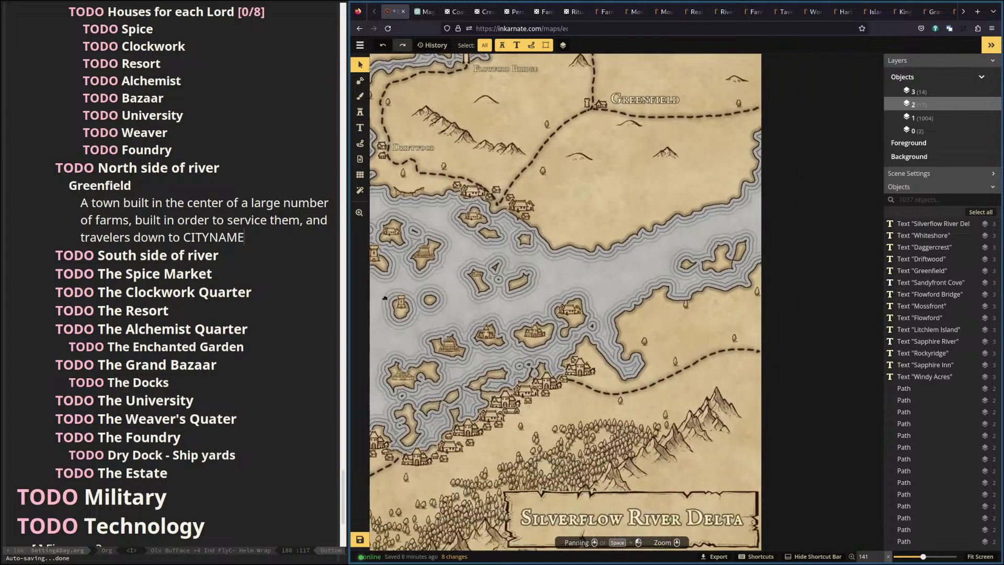
drag(633, 518, 653, 496)
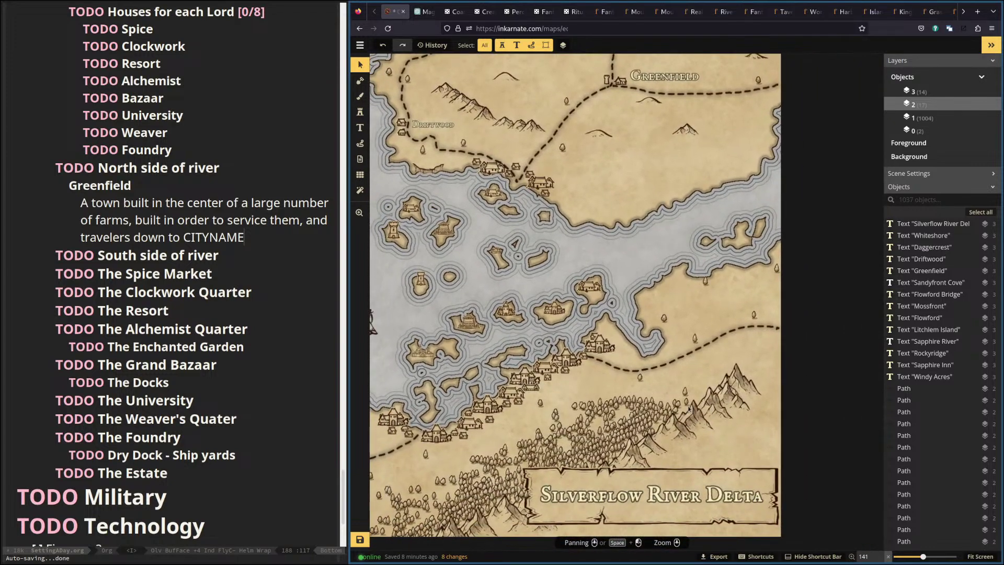
Examine the cluster of built-up islands in the river delta alongside the City Districts list in the notes.
drag(565, 314, 937, 268)
drag(810, 86, 601, 189)
scroll(637, 341, up, 2)
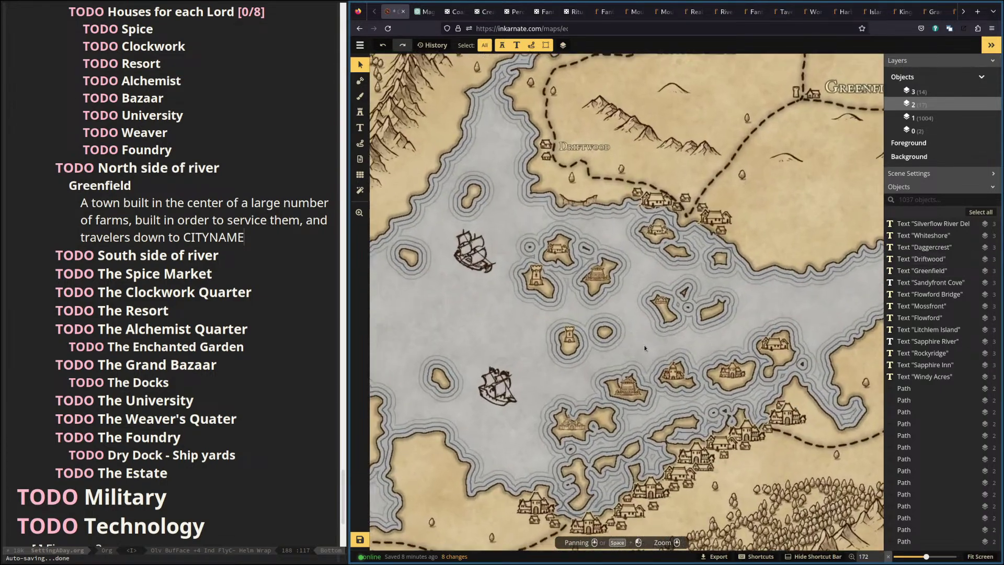
scroll(644, 344, up, 4)
drag(645, 346, 703, 415)
scroll(256, 350, up, 3)
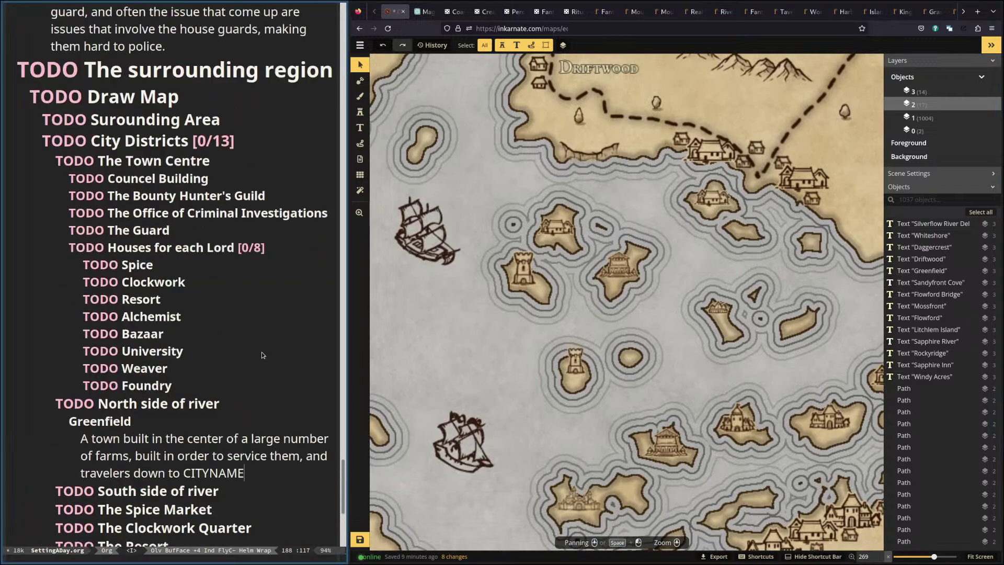
scroll(244, 344, up, 1)
scroll(245, 348, down, 1)
drag(536, 308, 629, 333)
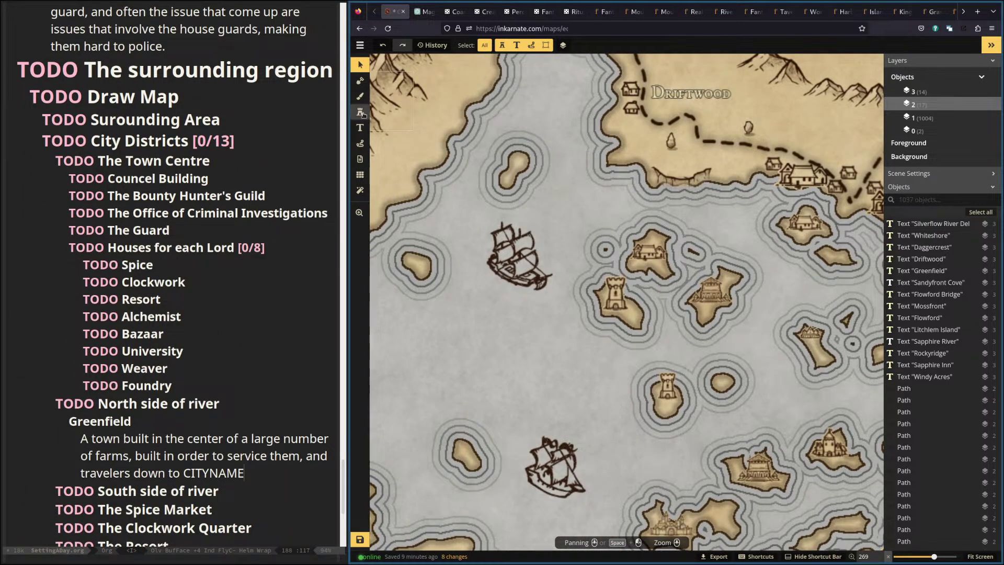
Add a "Northshore" text label at size 10 on the land beside the eastern of the two villages on the northern shore.
drag(616, 324, 431, 397)
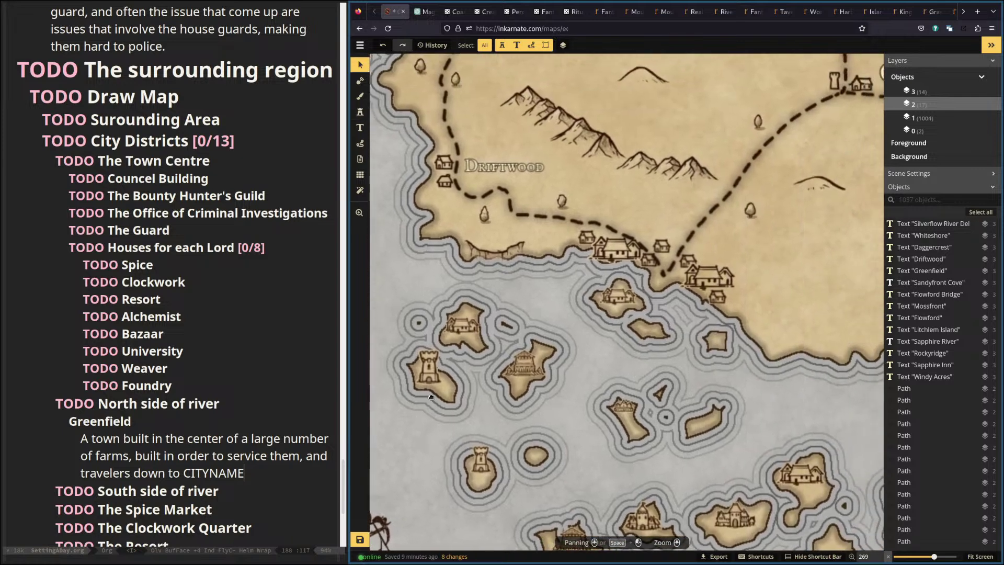
click(361, 126)
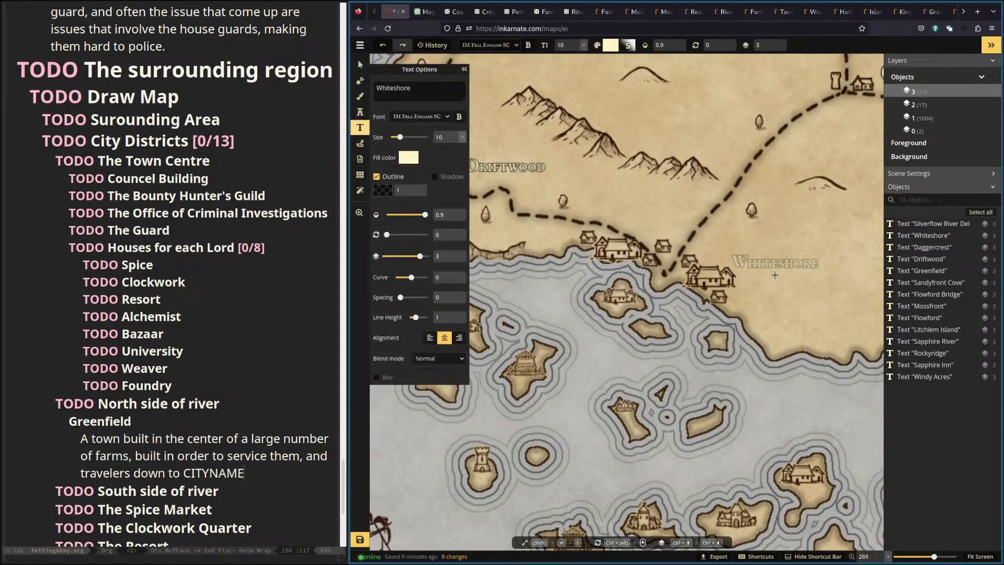
click(751, 260)
double_click(386, 90)
text(Northshore)
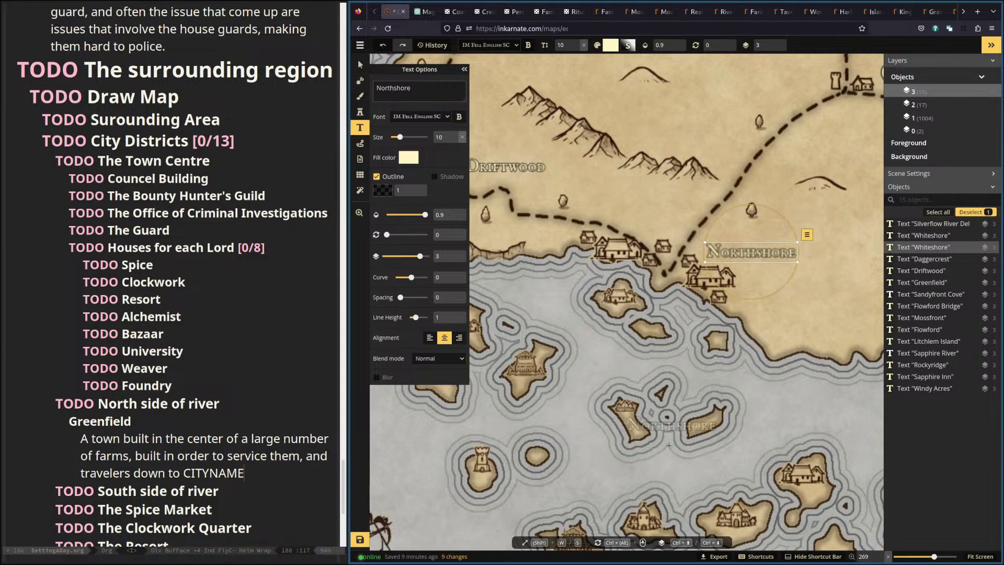
Add a "Southshore" label below the long coastal settlement on the southern shore and rotate it to 326 degrees to follow the coast.
scroll(659, 418, down, 5)
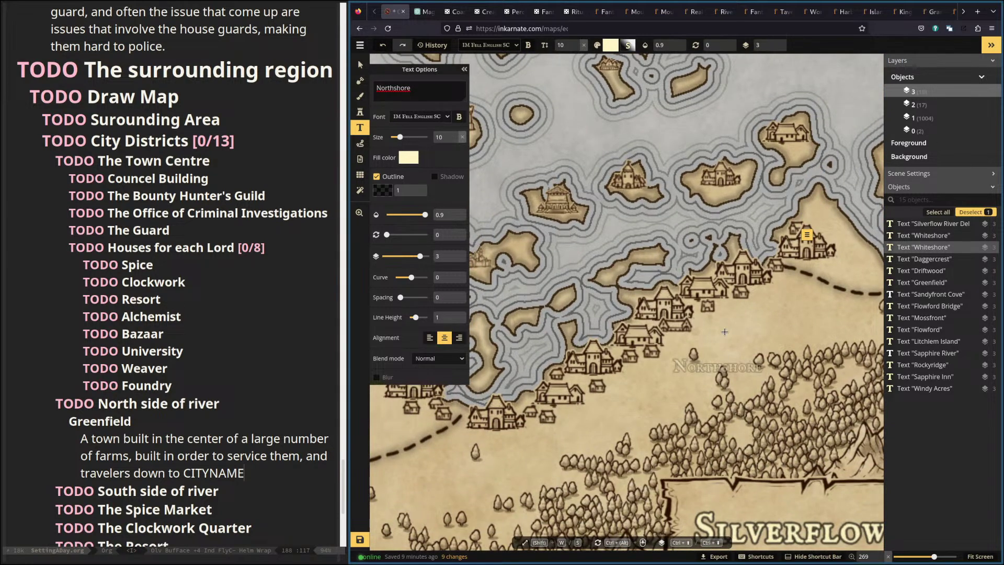
click(629, 397)
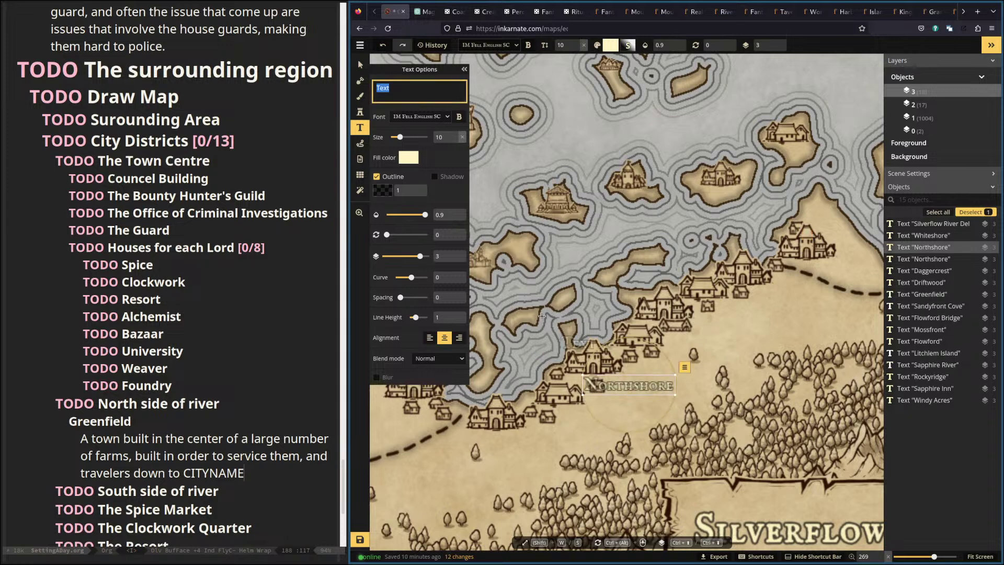
text(Sout)
text(hshore)
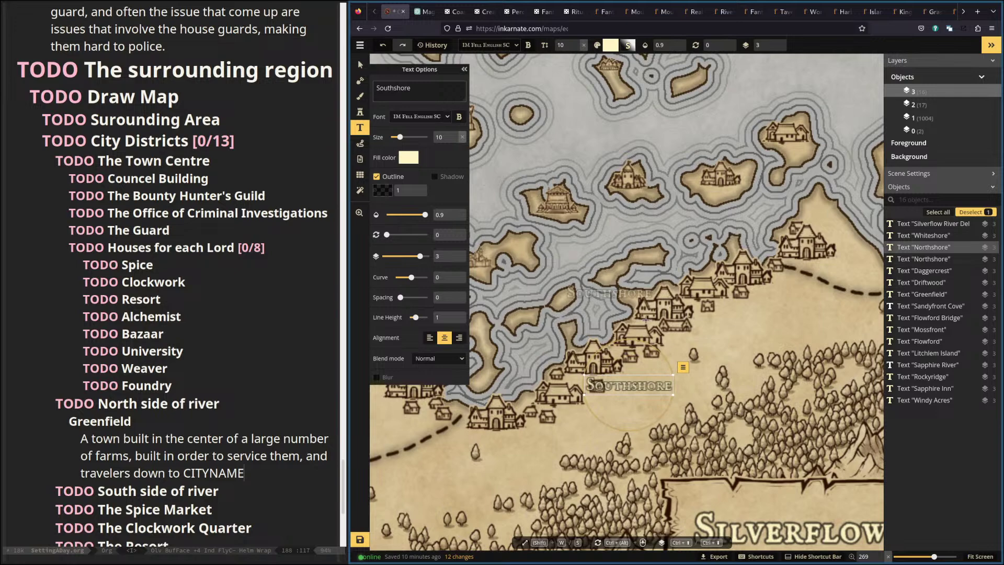
drag(634, 344, 609, 347)
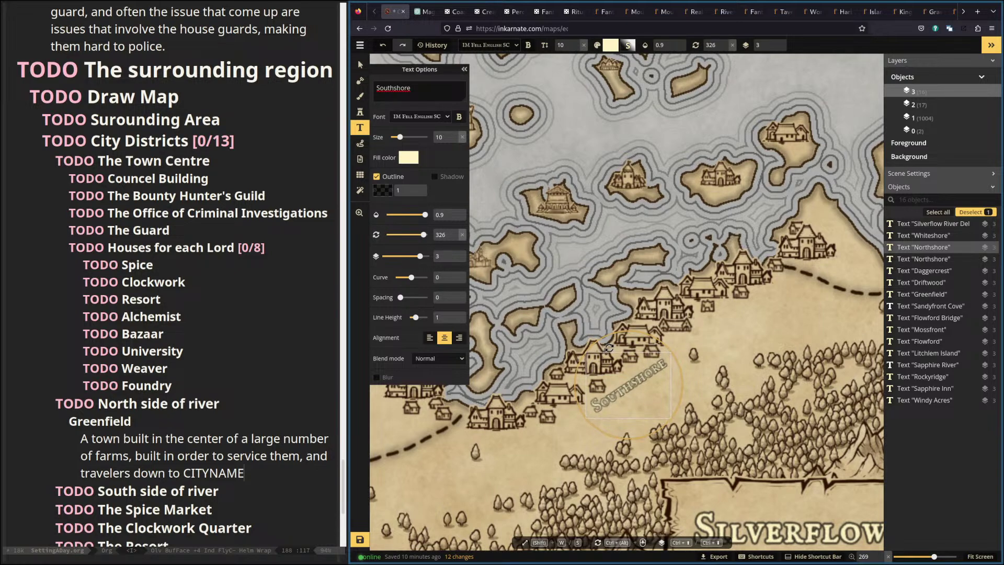
Move the Northshore label above the western village on the northern shore and rotate it to 17 degrees.
scroll(609, 345, up, 10)
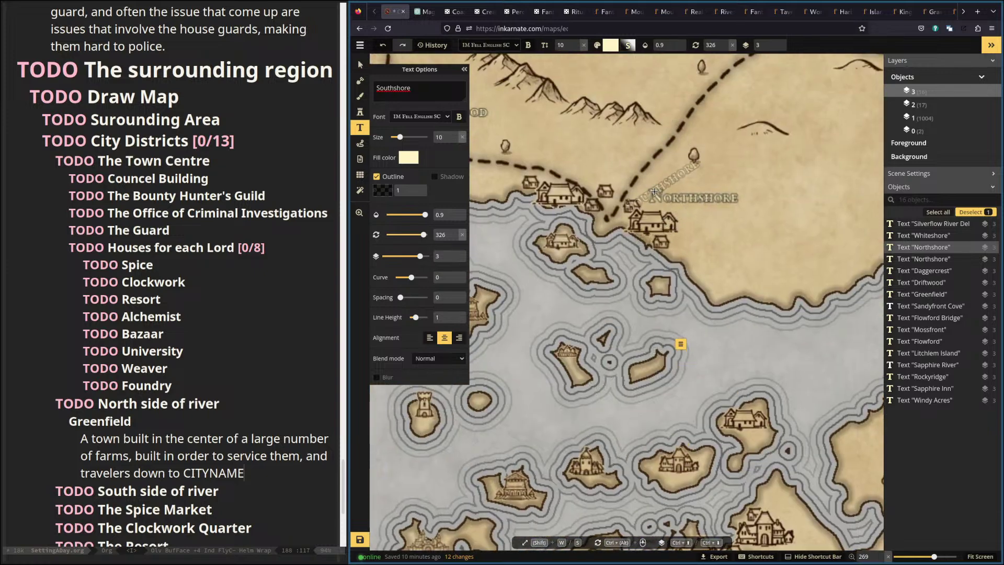
drag(610, 227, 453, 148)
click(360, 64)
drag(714, 196, 606, 169)
drag(620, 135, 603, 172)
drag(579, 112, 574, 115)
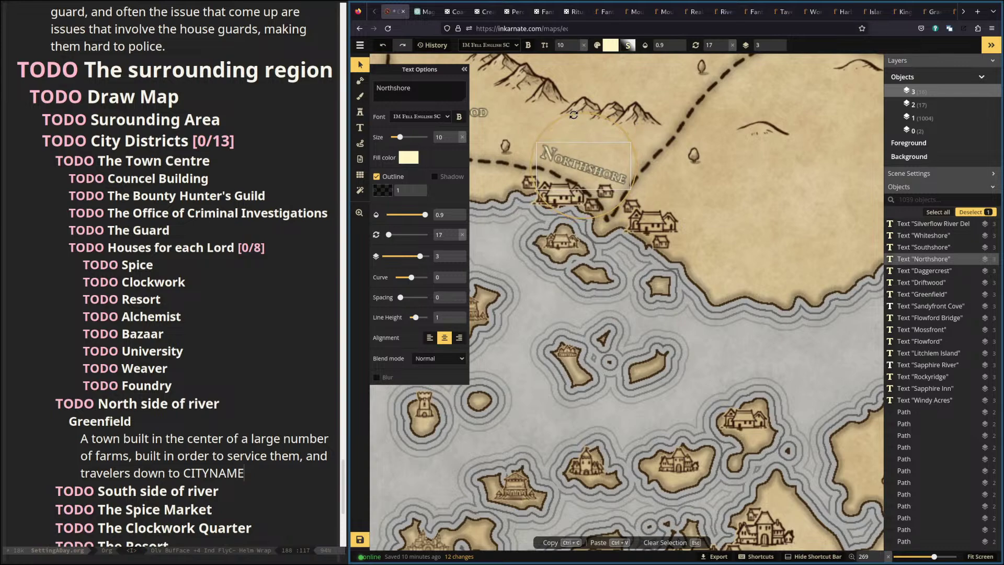
Add a two-line "Southshore East Gate" label, angled at 17 degrees, beneath the settlement's eastern end where the road leaves.
scroll(658, 287, down, 10)
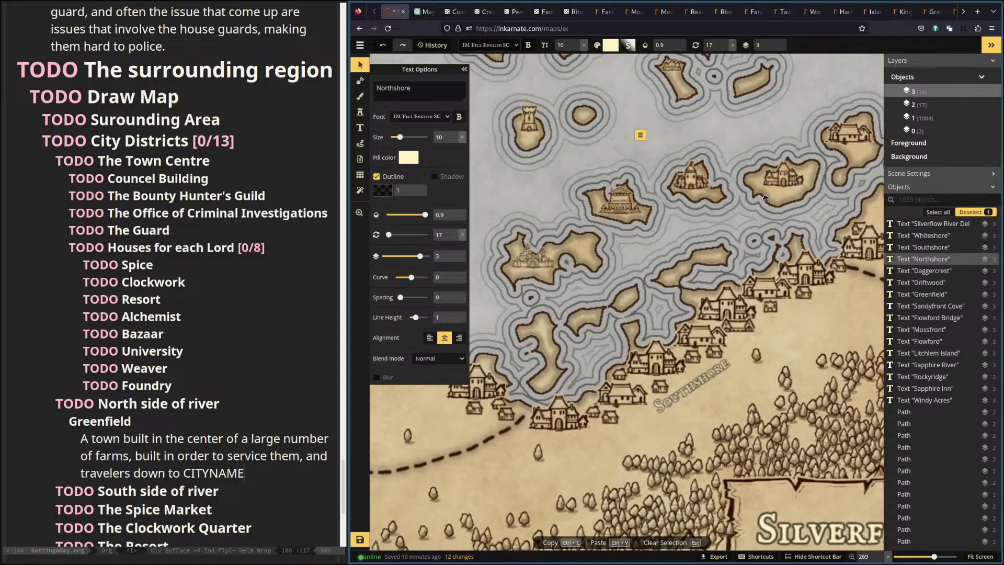
click(359, 128)
scroll(617, 272, down, 4)
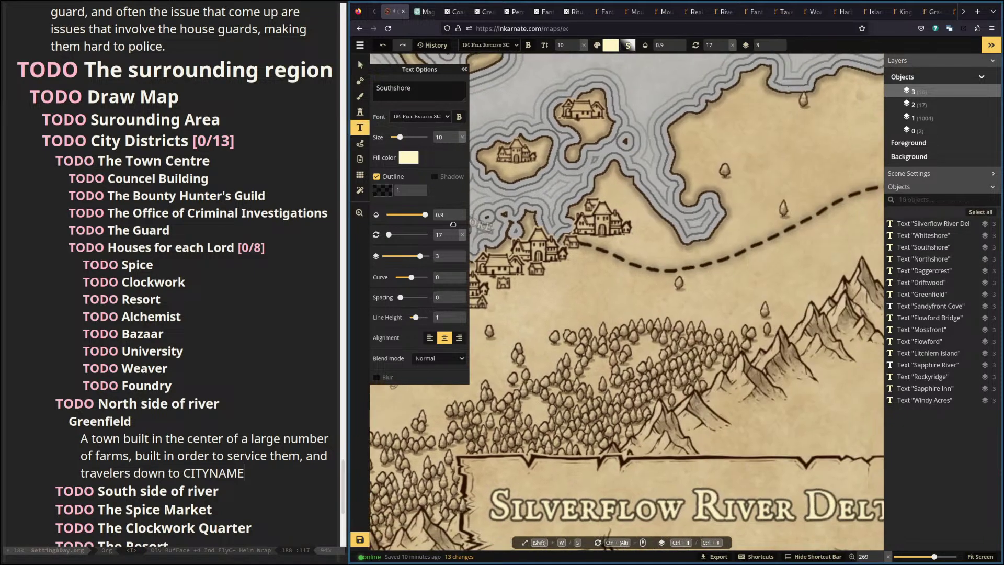
click(618, 281)
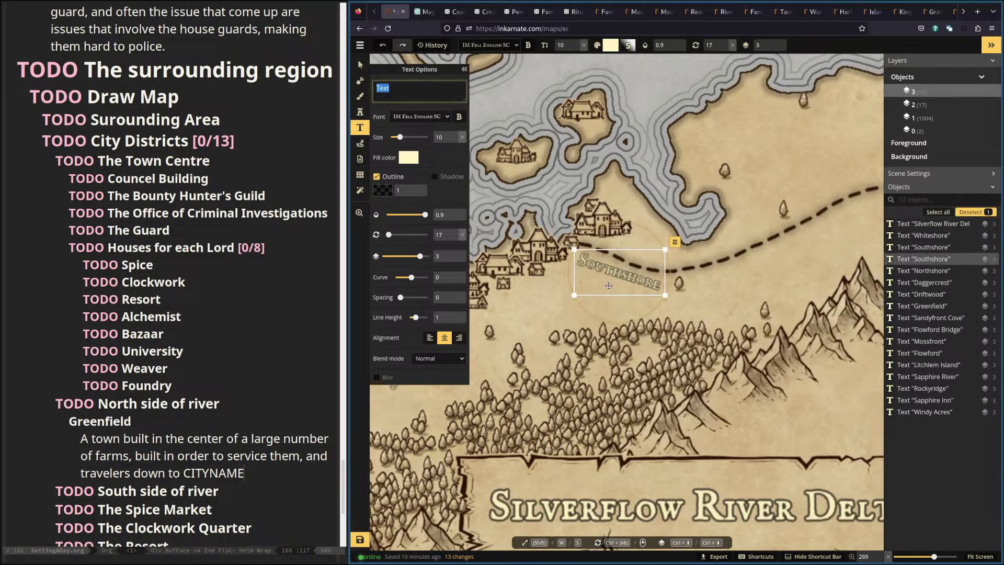
click(359, 64)
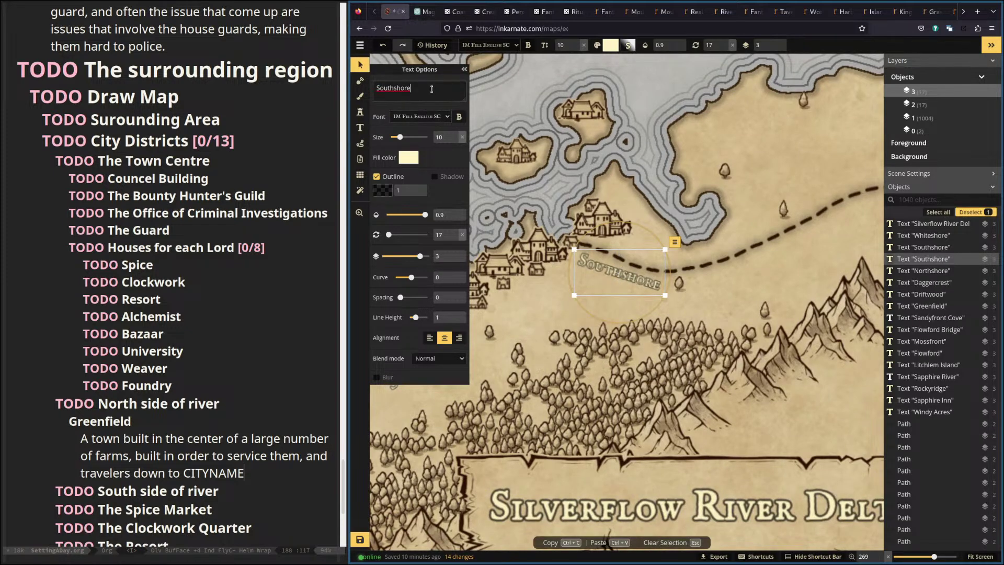
key(Return)
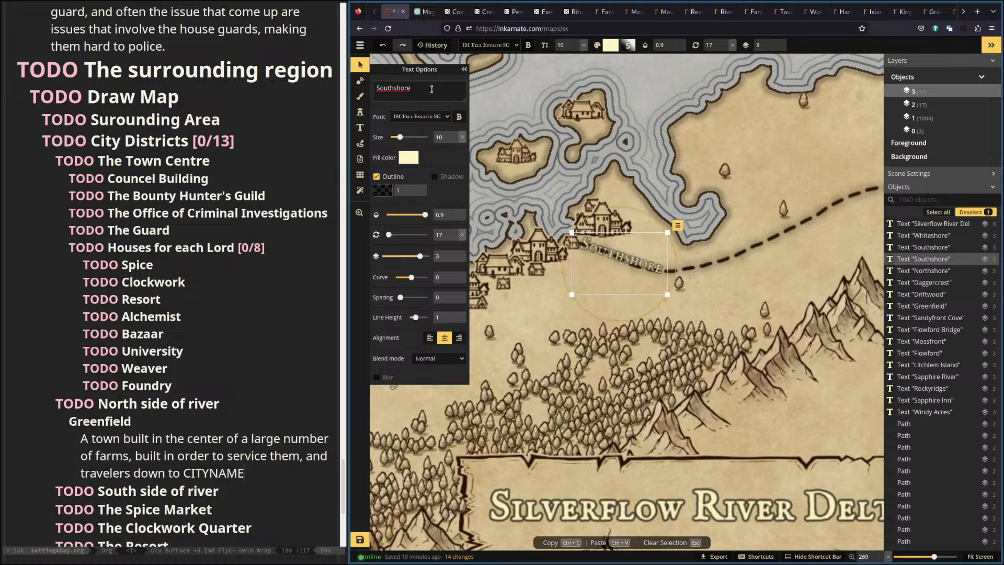
text(East Gate)
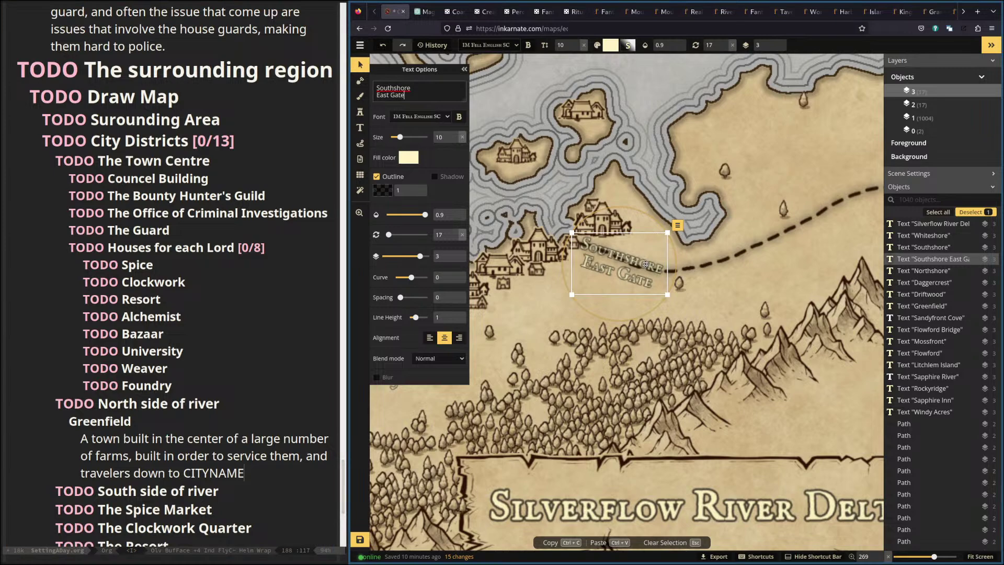
Add a two-line "Southshore West Gate" label beside the buildings at the western end of the southern shore settlement.
scroll(698, 158, left, 5)
scroll(697, 157, left, 3)
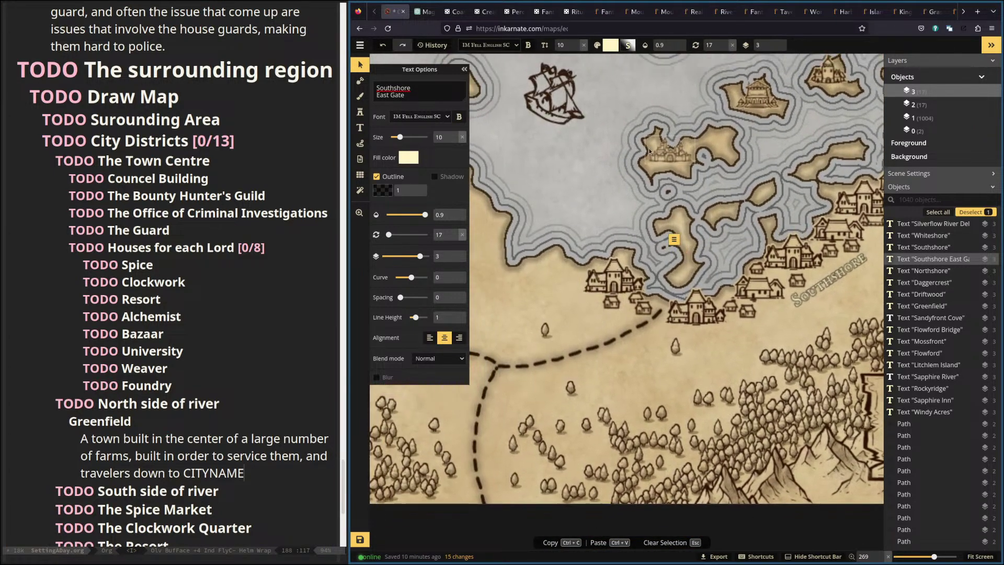
key(t)
click(576, 328)
click(360, 64)
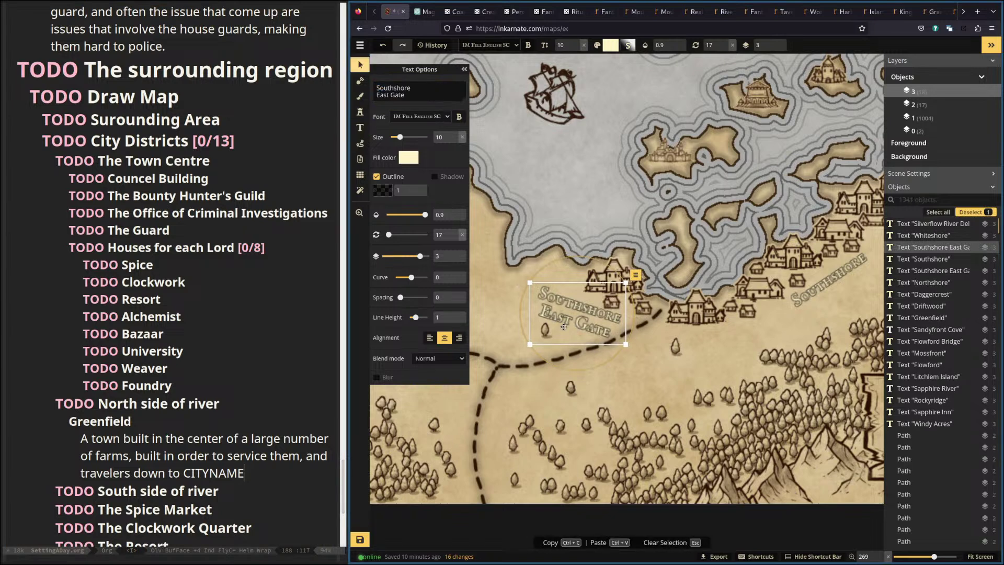
double_click(385, 95)
text(Ws)
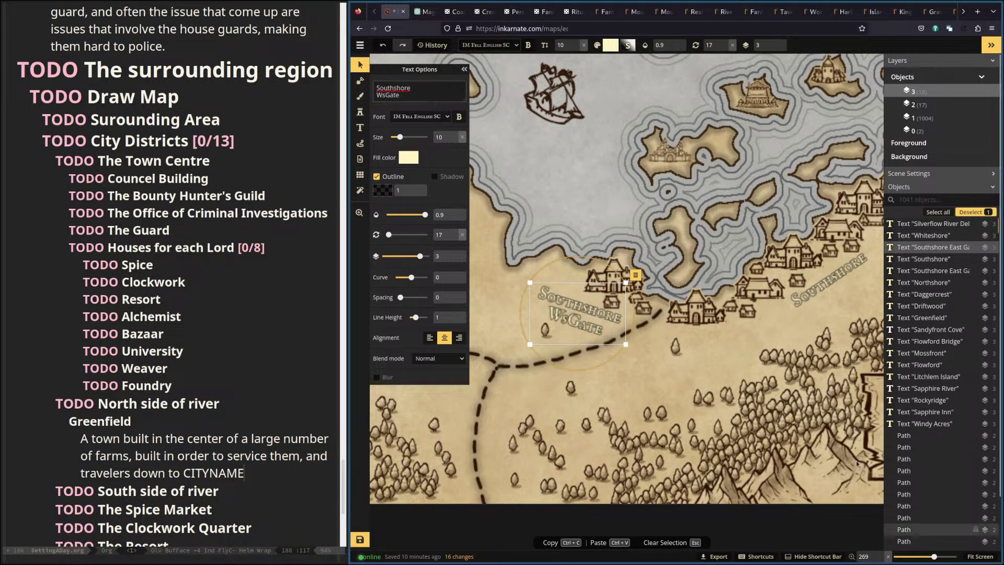
key(BackSpace)
text(est)
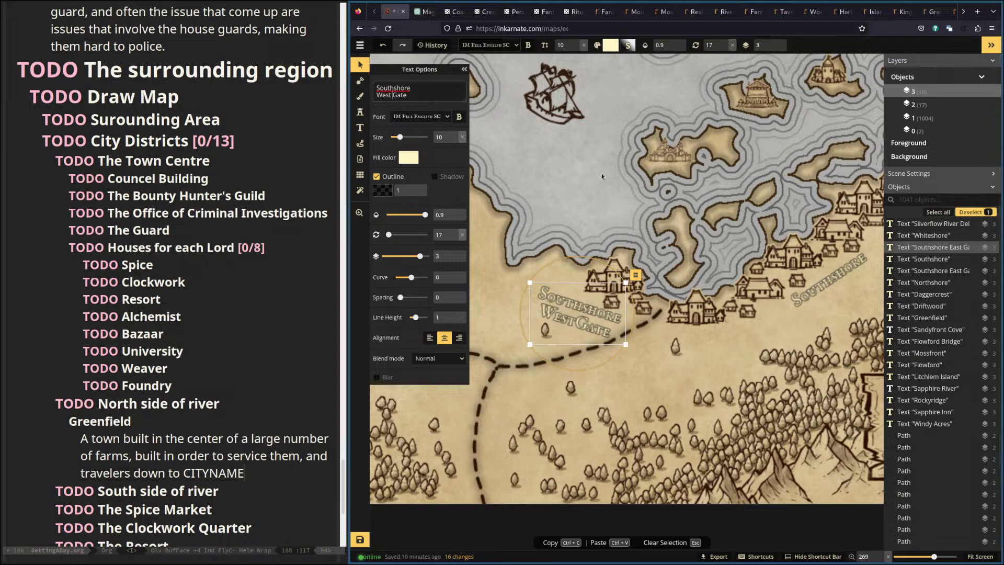
Reposition the Southshore West Gate label near the settlement's western end and rotate it to 332 degrees.
drag(594, 313, 642, 357)
drag(635, 302, 641, 356)
drag(792, 277, 603, 316)
drag(760, 207, 635, 346)
drag(613, 217, 557, 336)
drag(556, 281, 680, 159)
drag(494, 144, 603, 218)
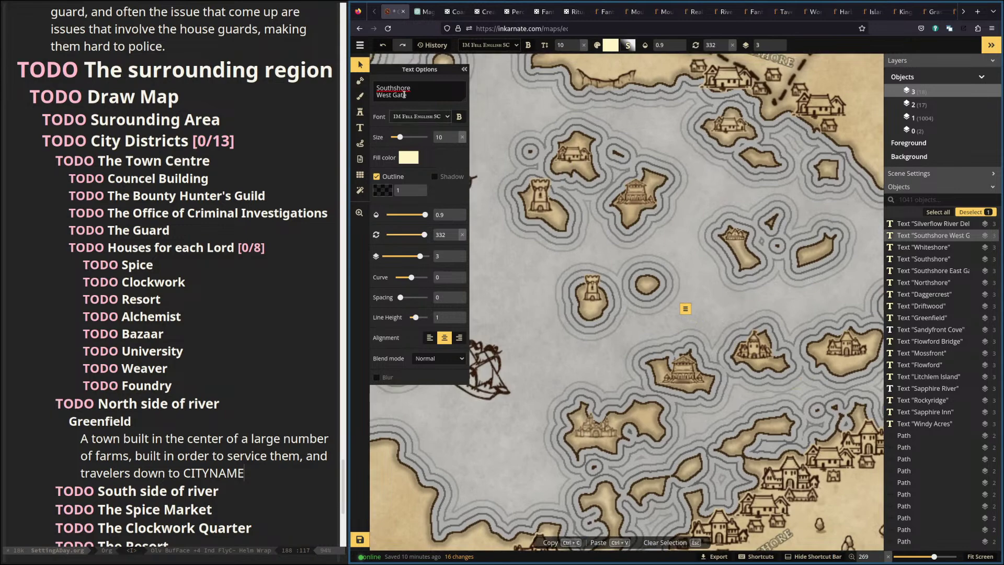
Add an unrotated "The University" label on the open water between the two ships, west of the city islands.
click(359, 127)
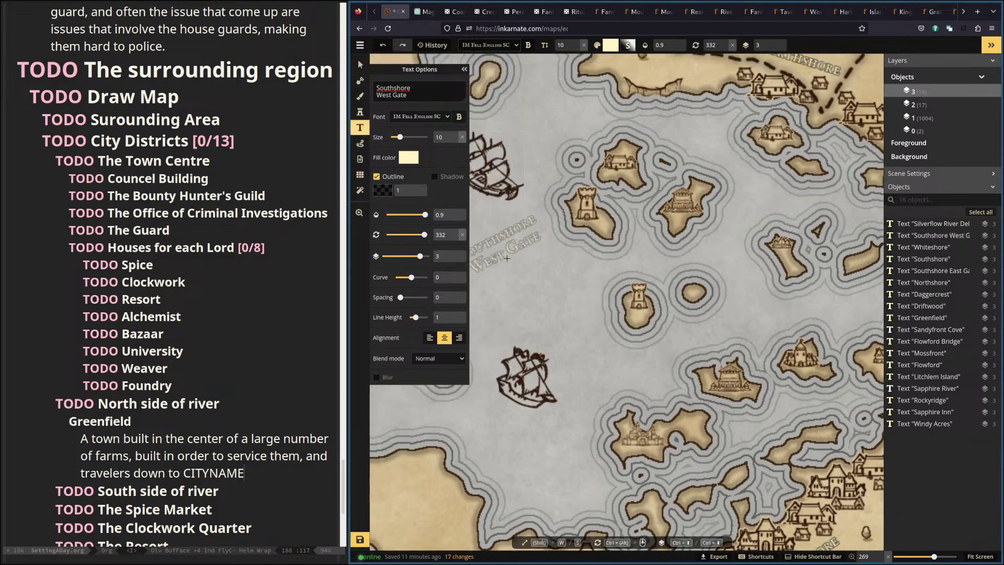
click(528, 255)
drag(549, 214, 544, 203)
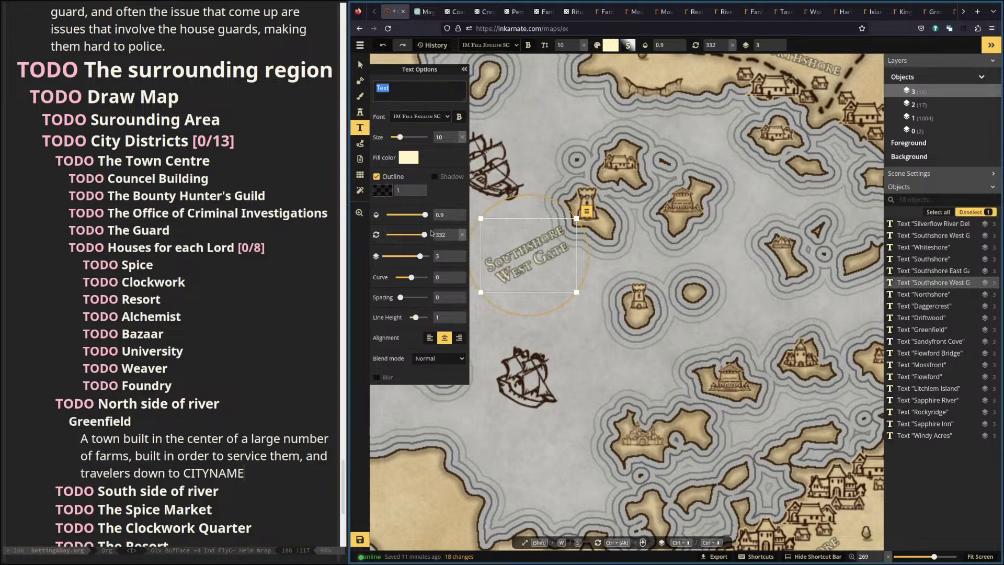
drag(424, 235, 312, 233)
click(393, 84)
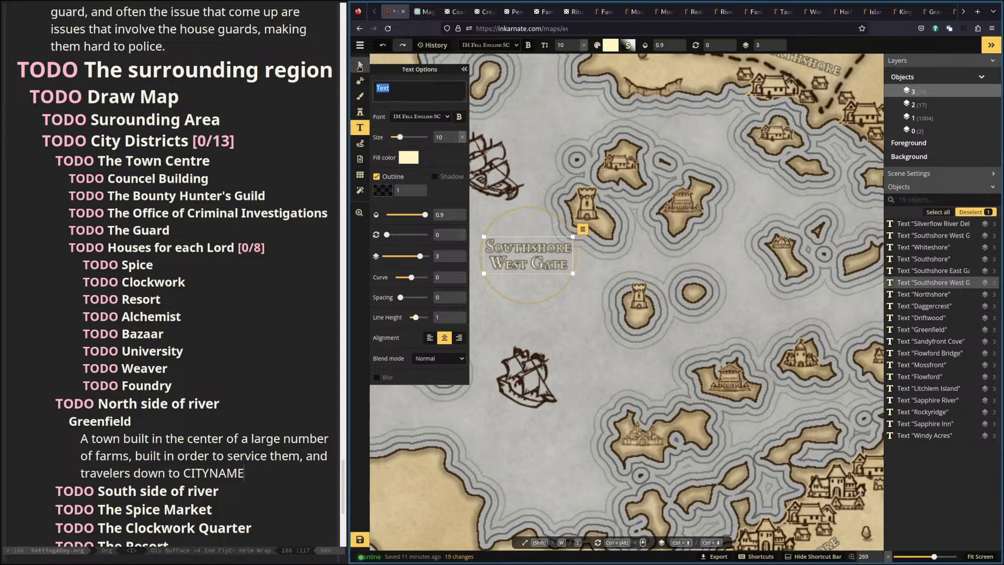
text(The Uni)
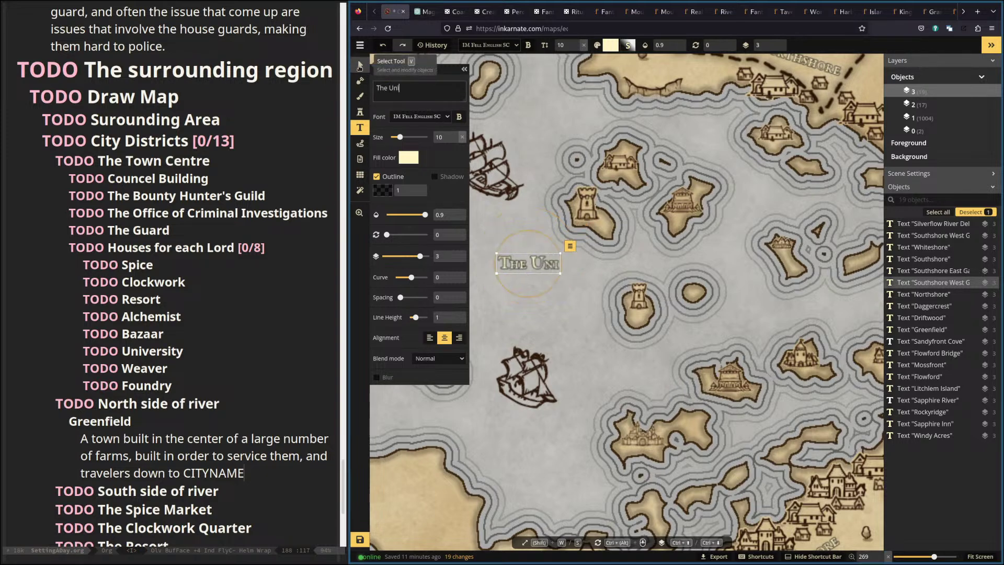
text(versity)
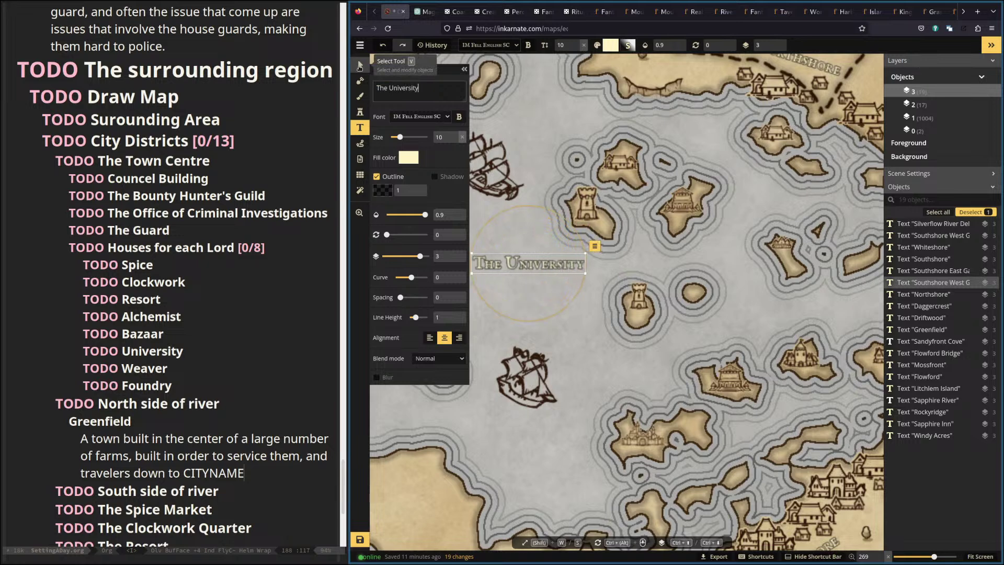
click(360, 64)
click(528, 276)
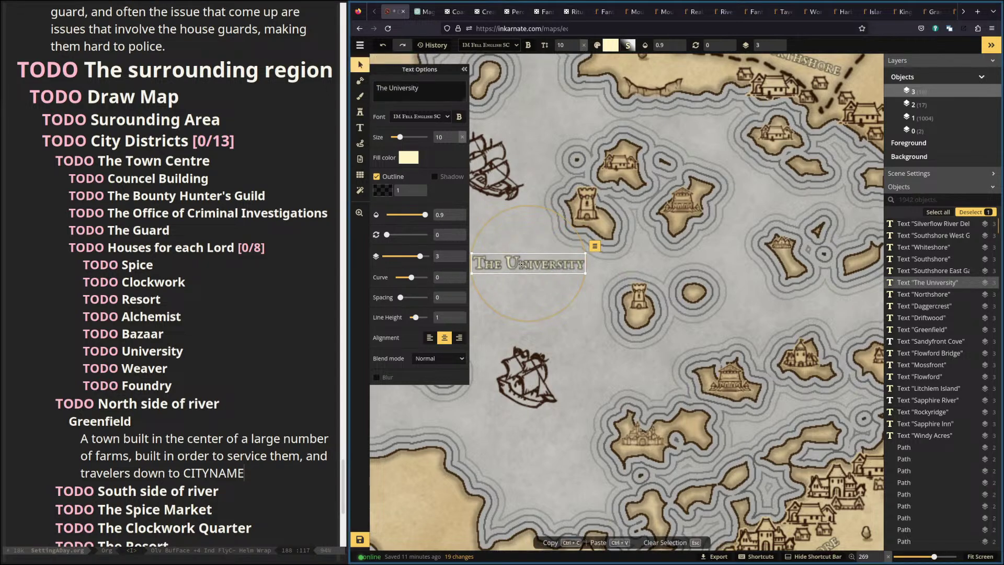
Move The University label just west of the lone tower island and make its text bold.
drag(528, 277, 559, 323)
drag(544, 260, 611, 295)
click(458, 117)
drag(603, 354, 608, 356)
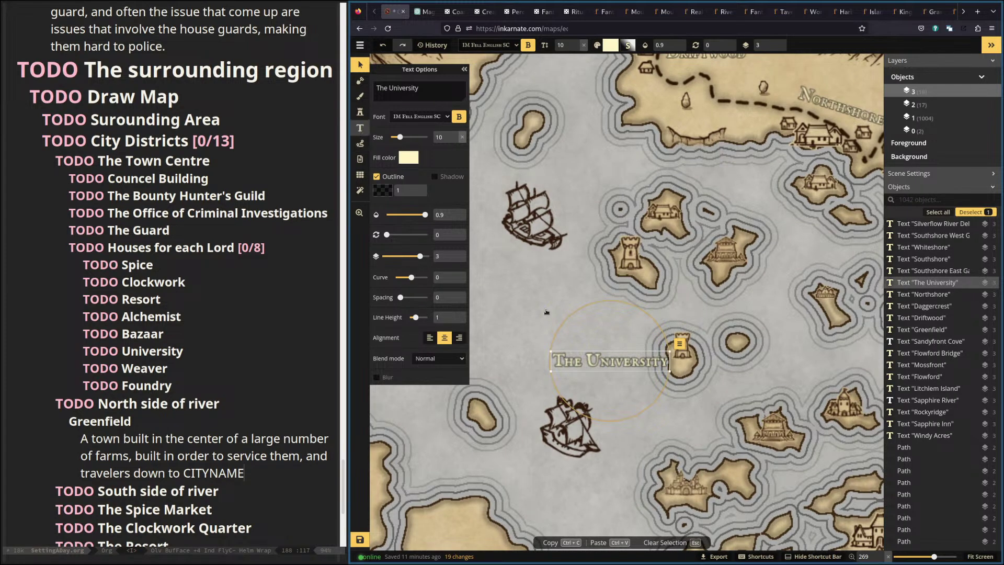
Place a second bold "The University" label on the water just west of the upper tower island.
click(360, 128)
click(552, 271)
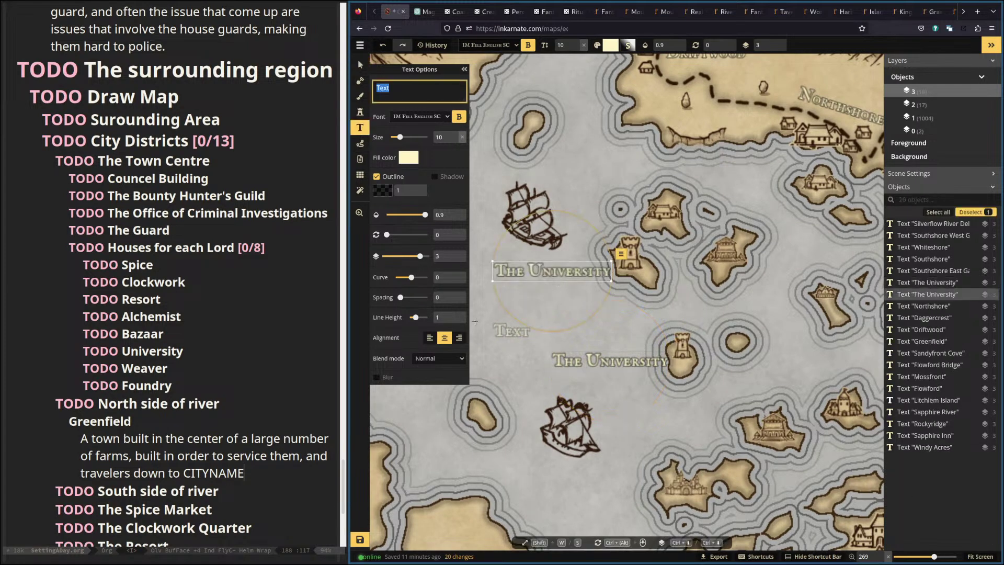
scroll(523, 235, down, 5)
scroll(523, 236, right, 5)
drag(527, 199, 662, 328)
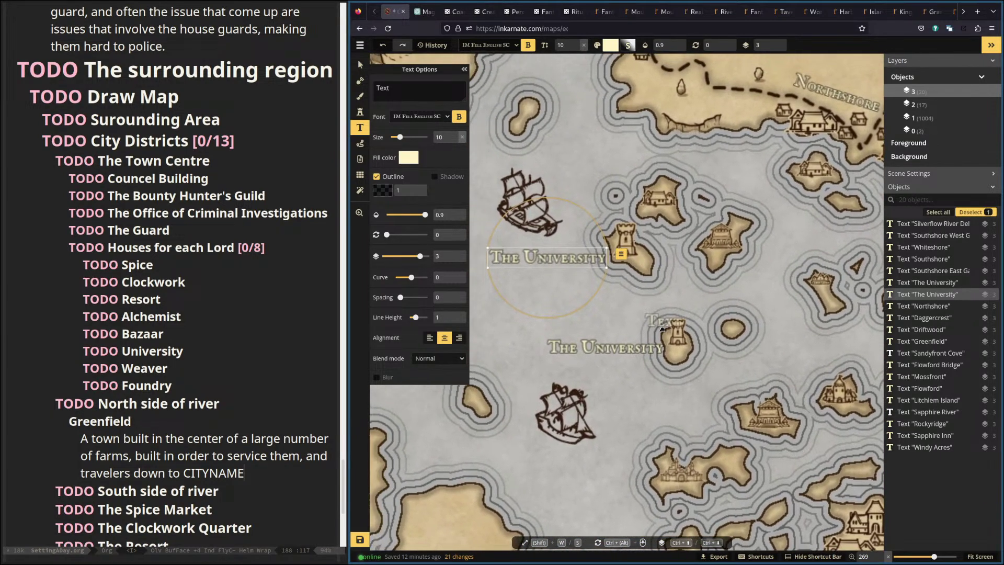
key(v)
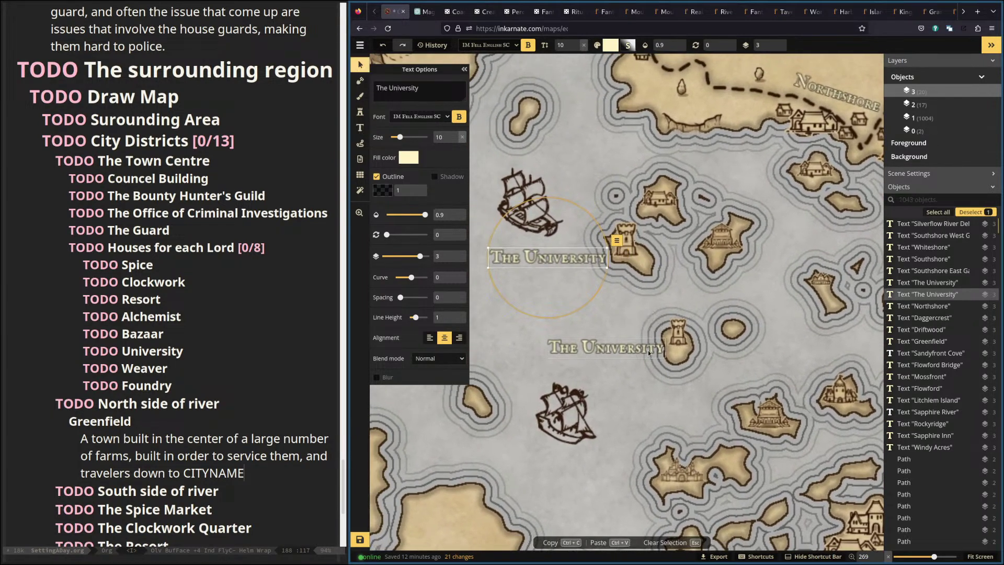
Select the lower University label's wording for replacement and collapse The Town Centre heading in the notes.
click(632, 350)
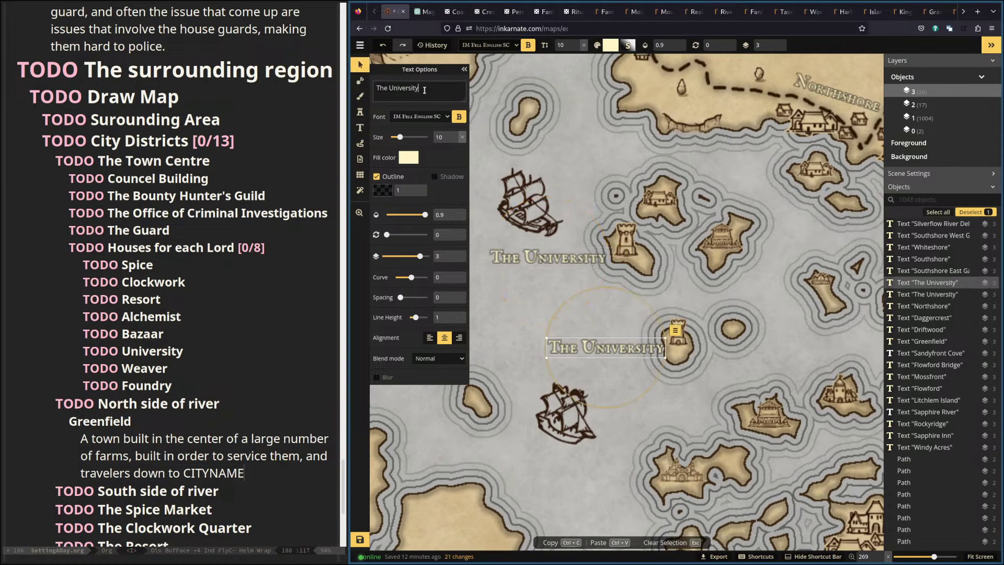
drag(423, 89, 376, 90)
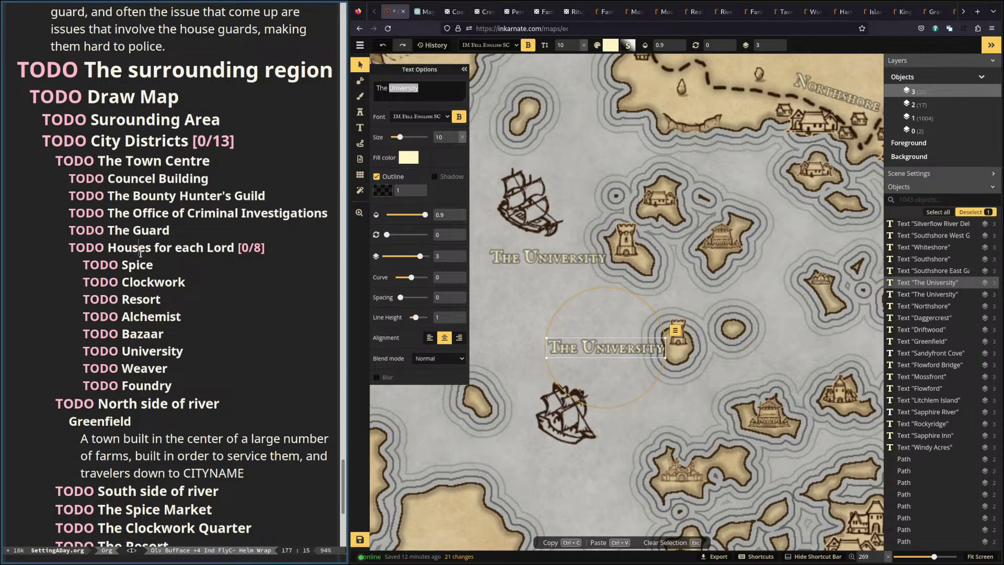
key(Tab)
click(157, 165)
key(Tab)
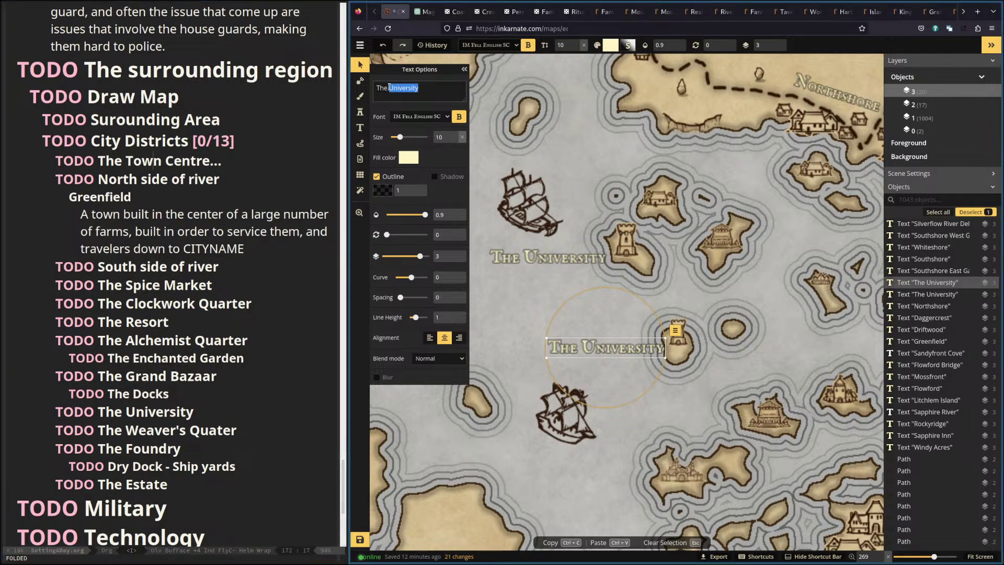
Change the lower University label beside the lone tower island to read "The Town Centre".
text(Tow Cent)
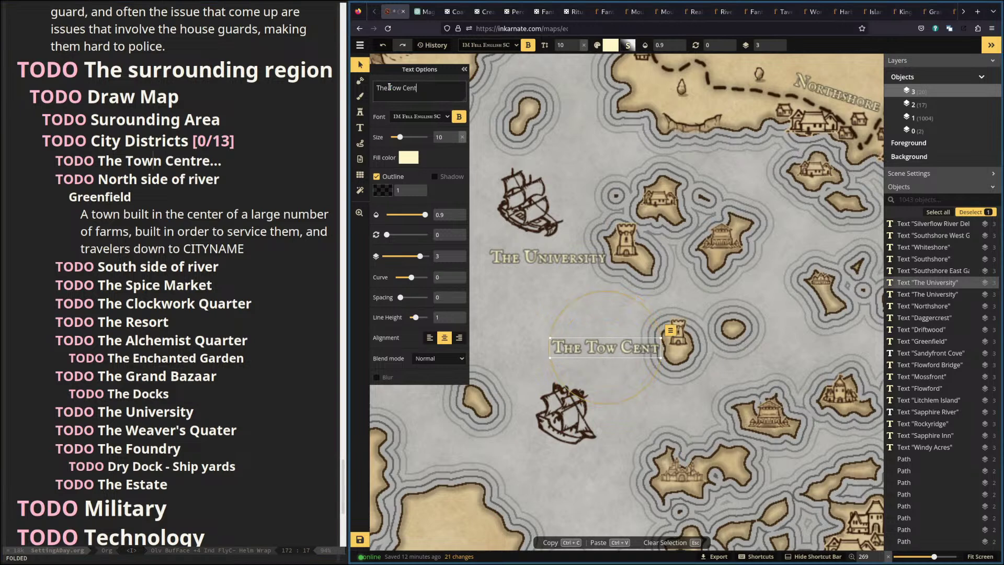
key(BackSpace)
key(BackSpace)
key(BackSpace)
key(BackSpace)
text(n Centre)
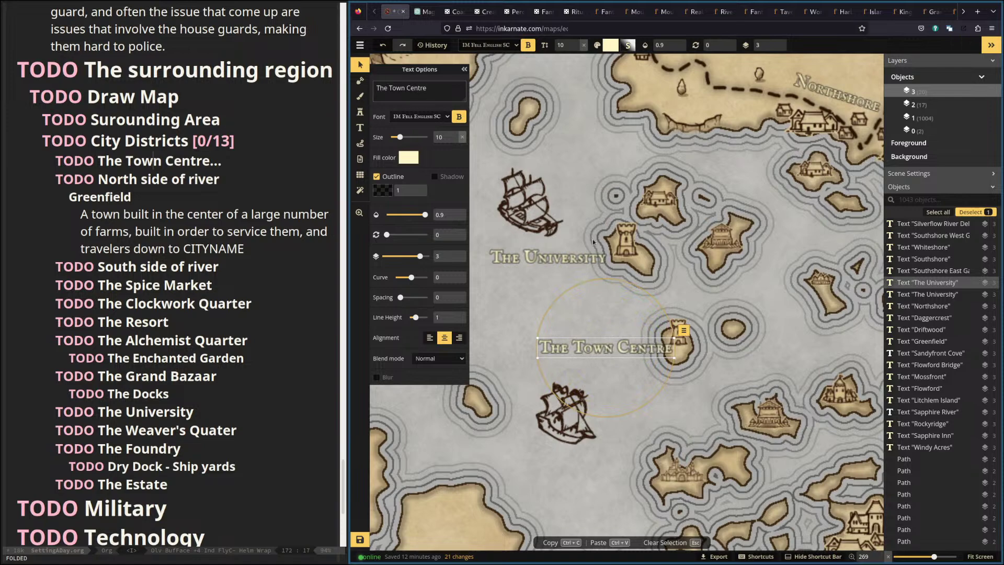
Change The Town Centre label beside the lone tower island back to "The University".
drag(744, 343, 729, 298)
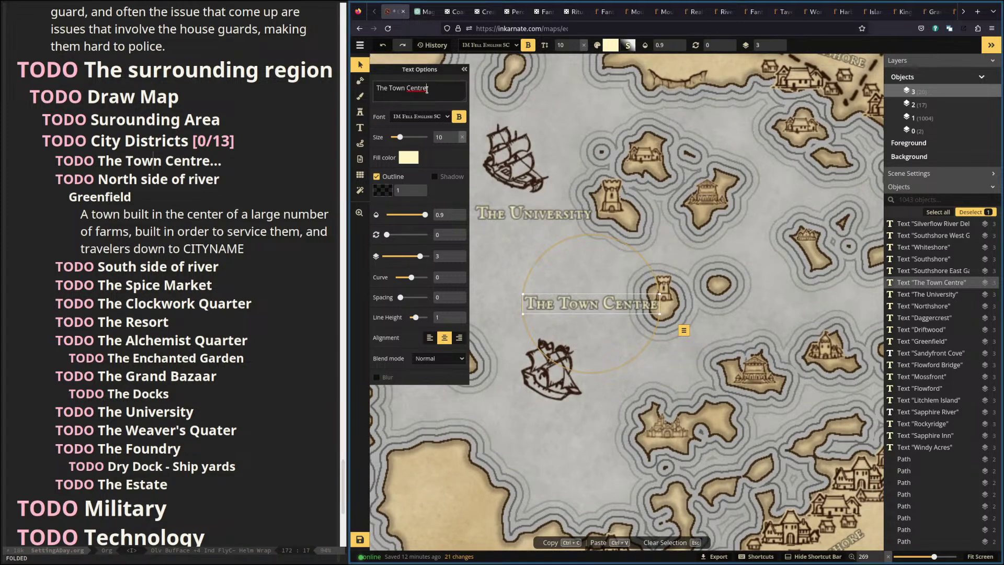
key(BackSpace)
text(Univers)
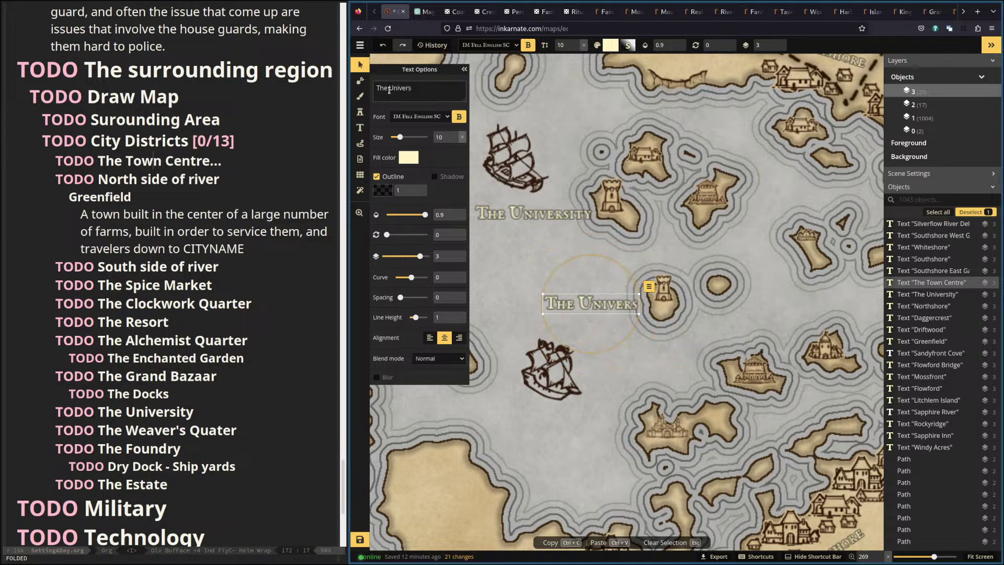
Complete the text of the lower label west of the small tower island as "The University".
text(ity)
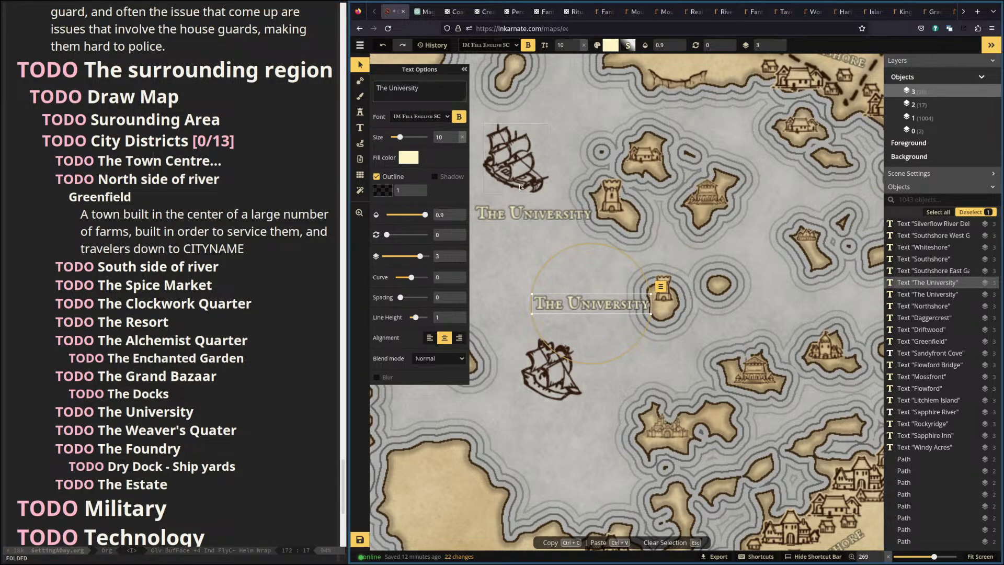
Move the upper "The University" label east beside the central gatehouse island and rotate it to 351 degrees.
drag(694, 238, 682, 258)
drag(525, 232, 715, 271)
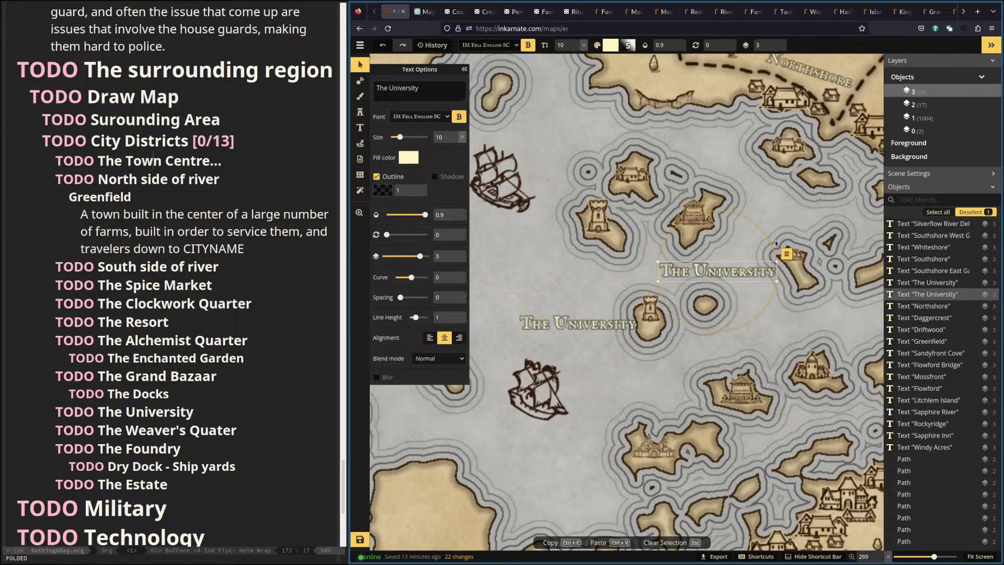
drag(769, 243, 764, 234)
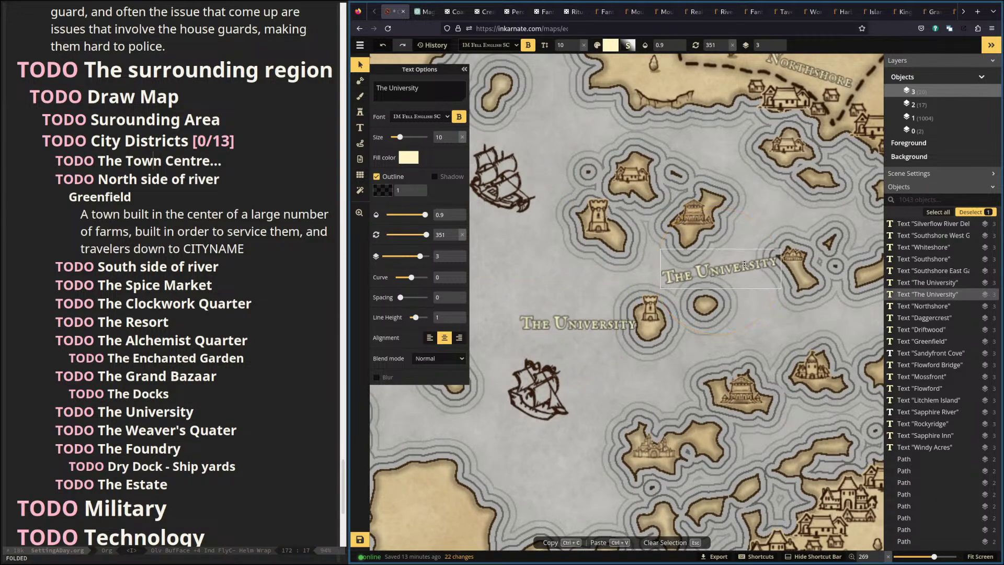
Change the text of the tilted label beside the central gatehouse island to "The Centre".
click(390, 87)
text(Centre)
drag(753, 234, 645, 254)
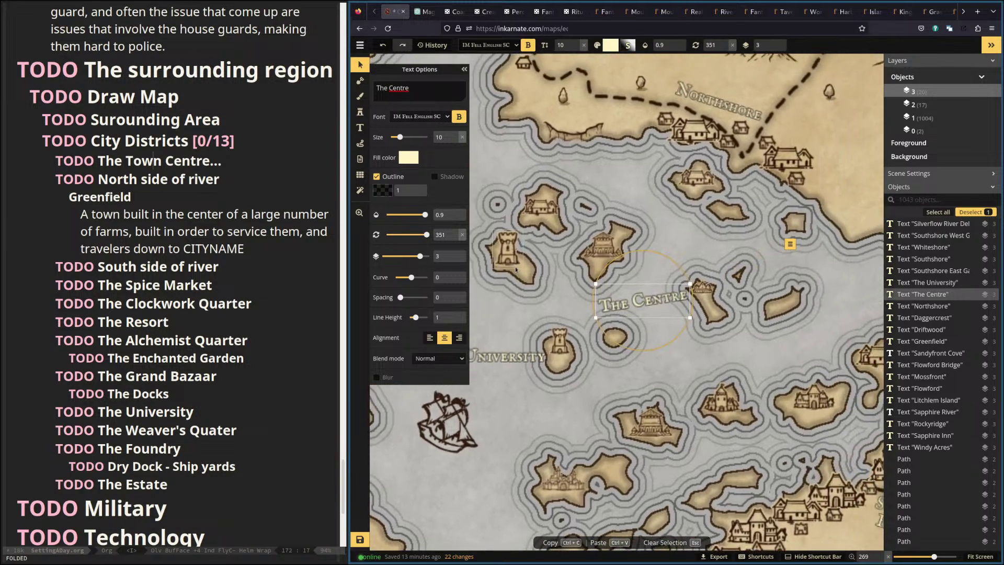
drag(513, 265, 543, 270)
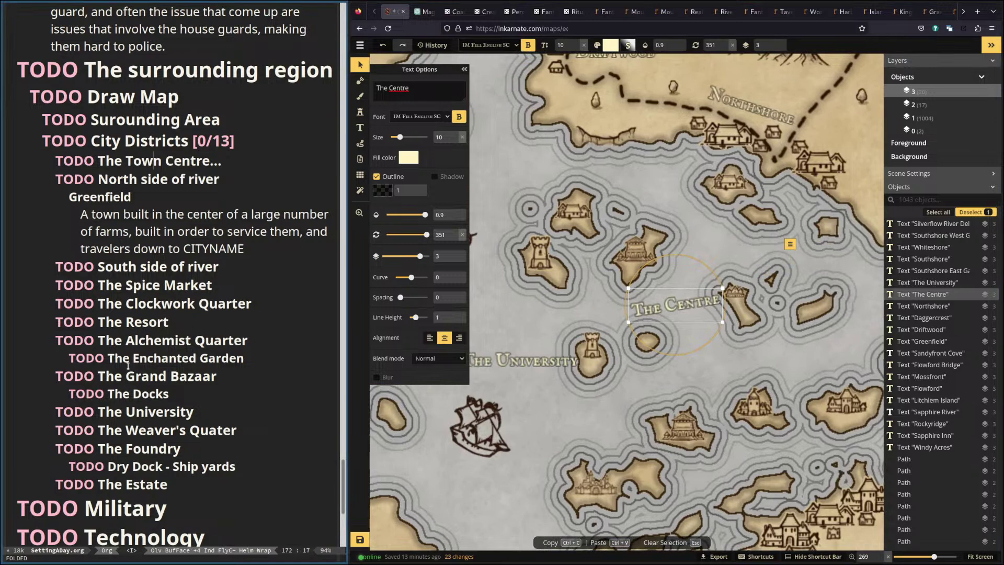
In the Org notes in Emacs, mark The University, The Town Centre, North side of river and South side of river as DONE.
key(ctrl+c)
key(ctrl+t)
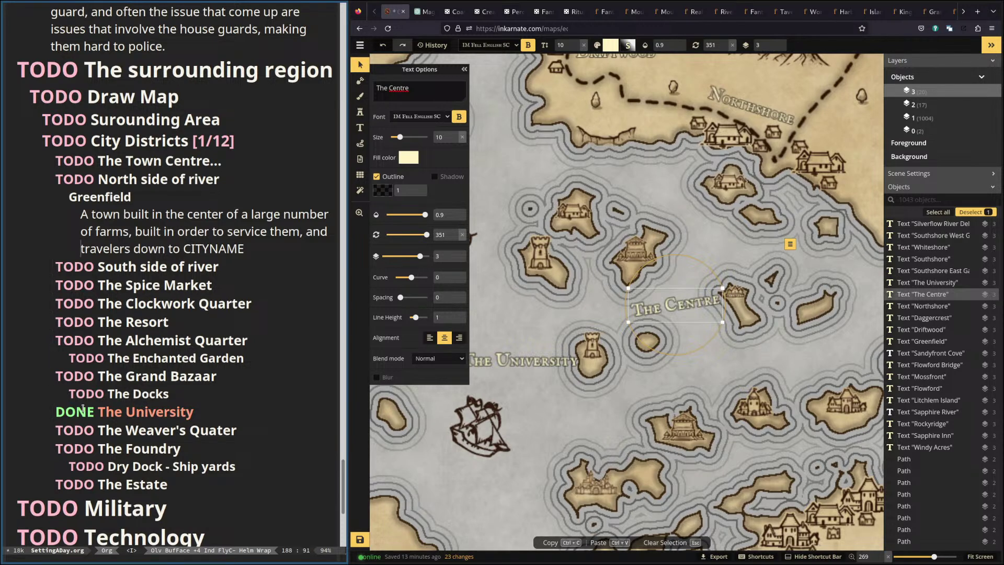
key(ctrl+c)
key(ctrl+t)
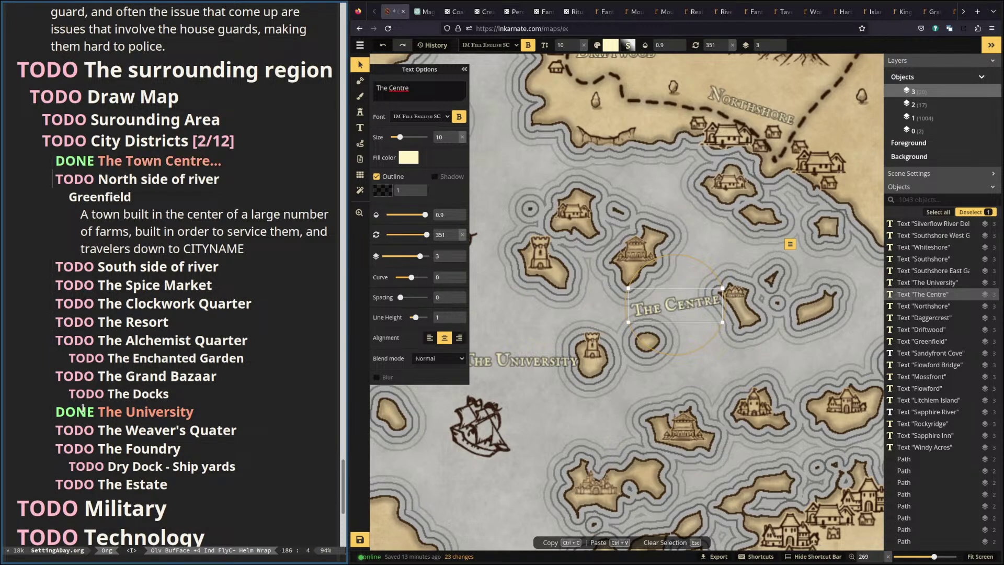
key(ctrl+c)
key(ctrl+t)
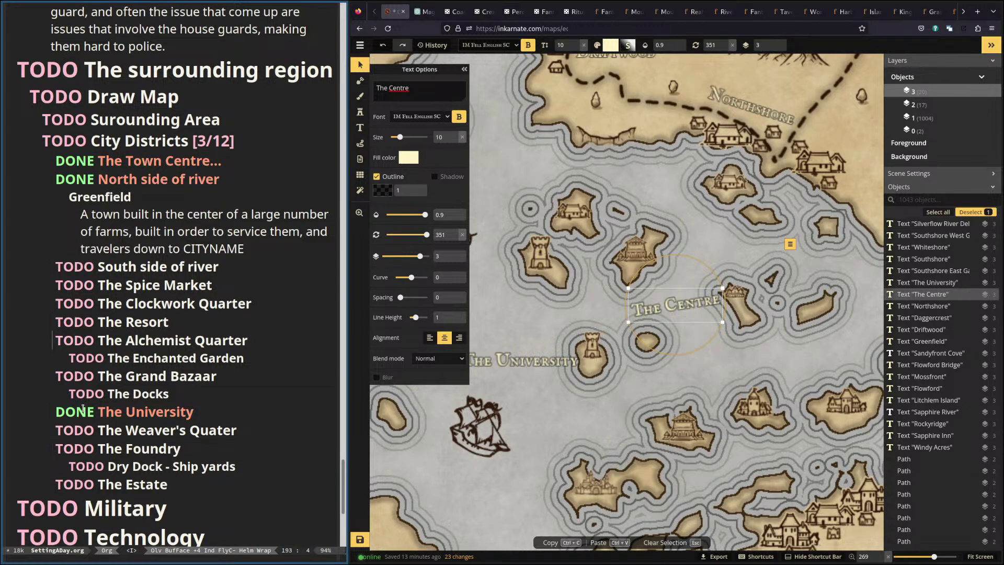
key(Up)
key(ctrl+c)
key(ctrl+t)
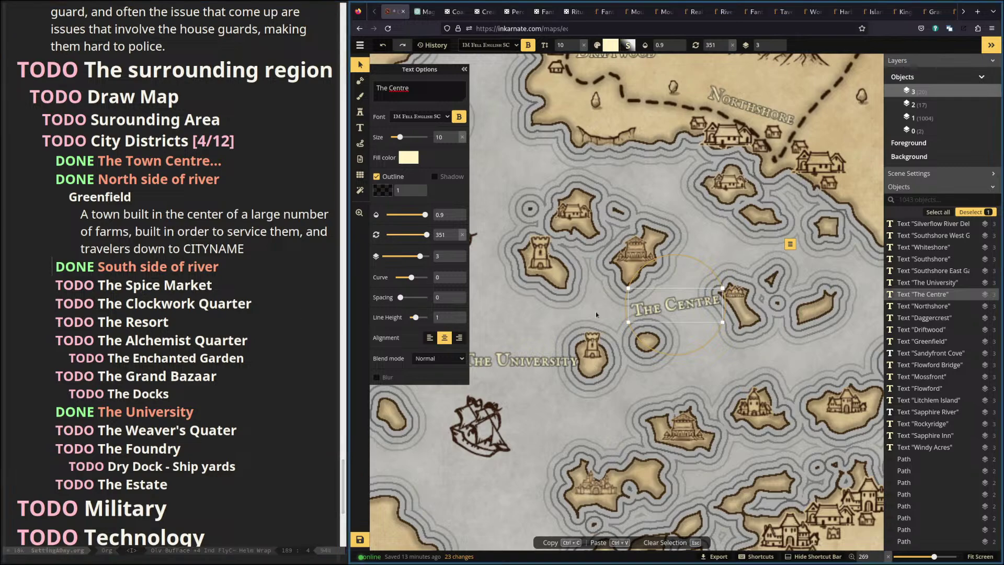
Place a new text label reading "The Spice Market" west of the large southwestern island on the Inkarnate map.
drag(596, 285, 634, 229)
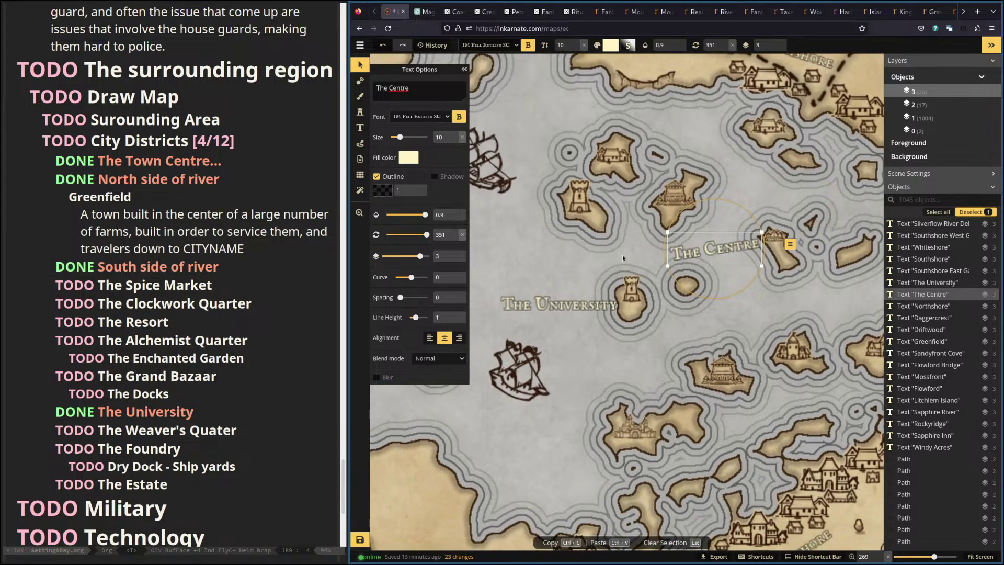
click(359, 127)
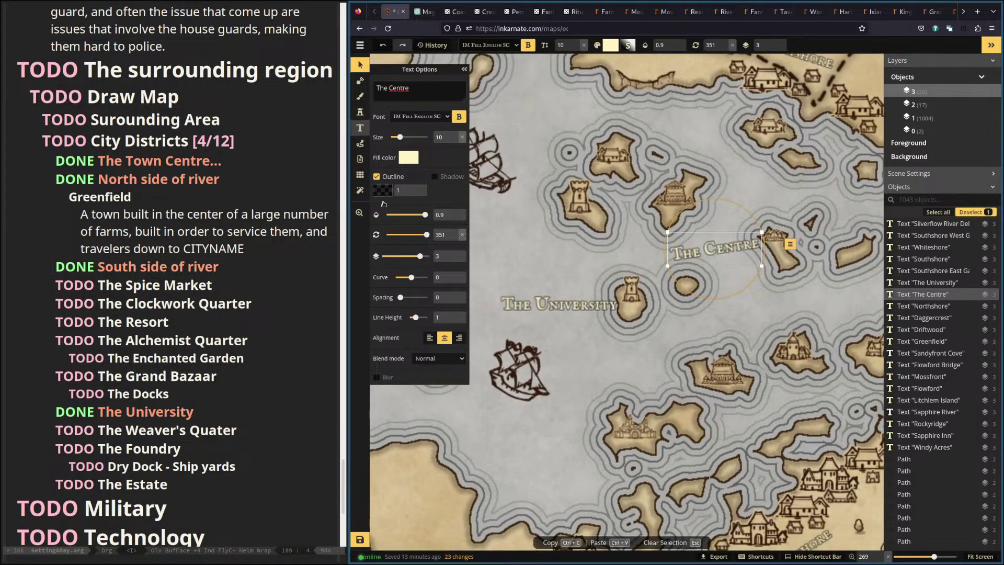
click(559, 443)
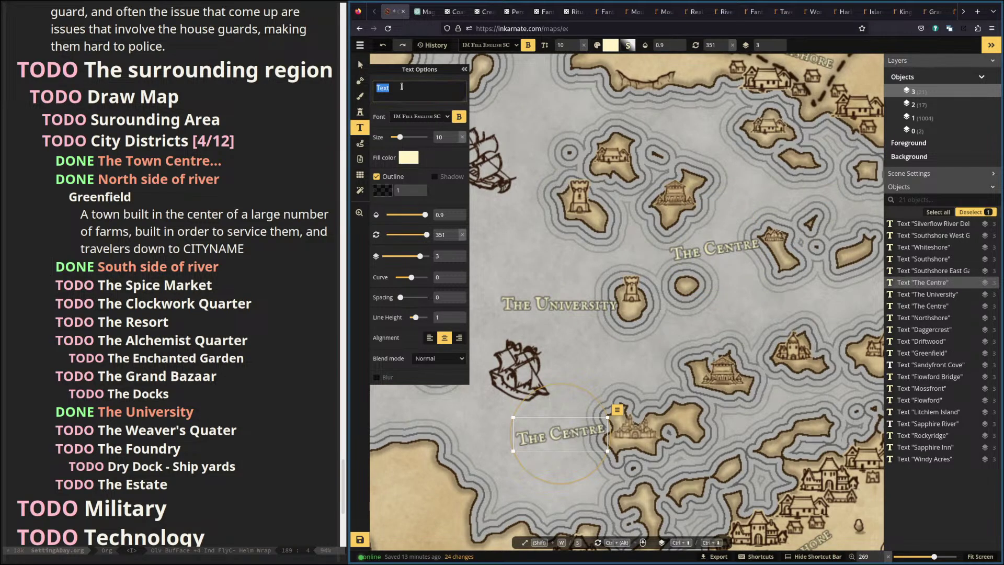
text(The Spi)
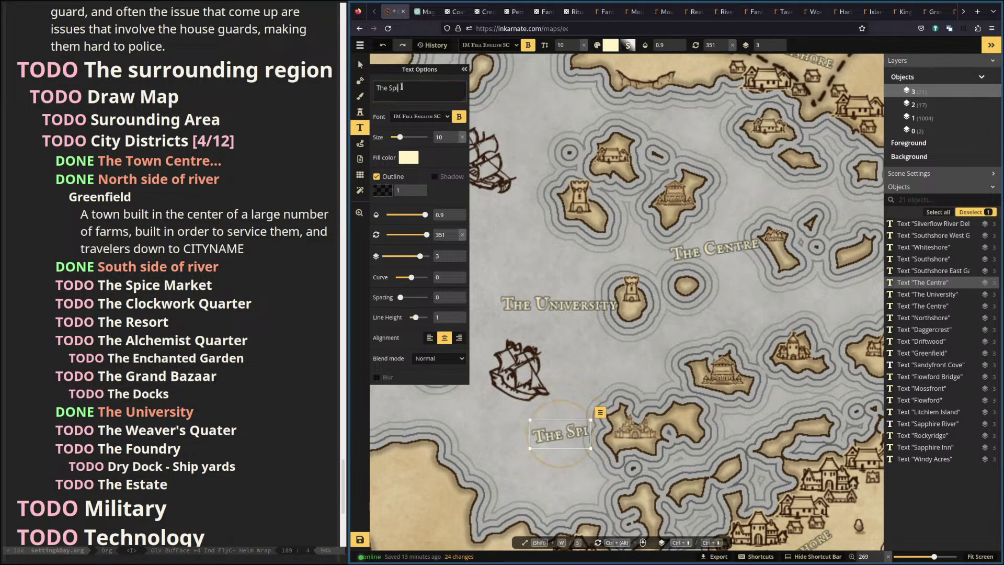
text(ce Market)
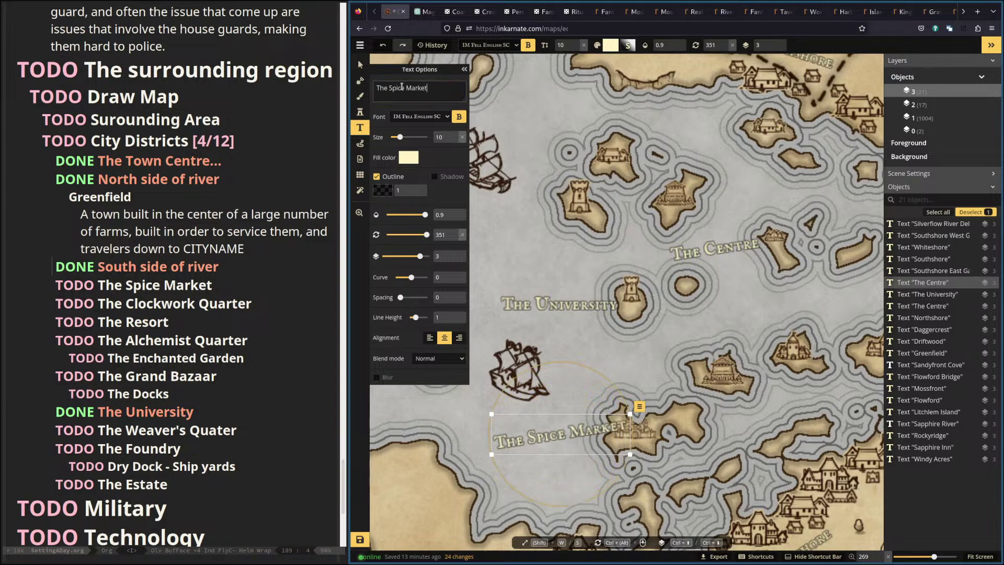
Change the new southwestern label to "The Grand Bazaar" with Bazaar on a second line, and nudge it closer to its island.
scroll(506, 190, right, 5)
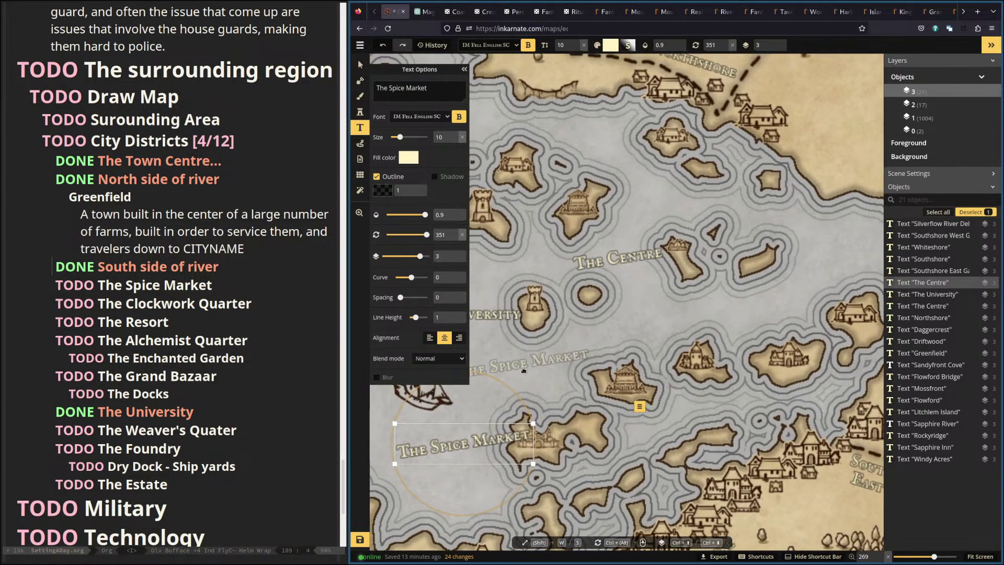
scroll(521, 370, left, 3)
text(Grabd)
key(BackSpace)
key(BackSpace)
text(nd)
key(Return)
text(Ba)
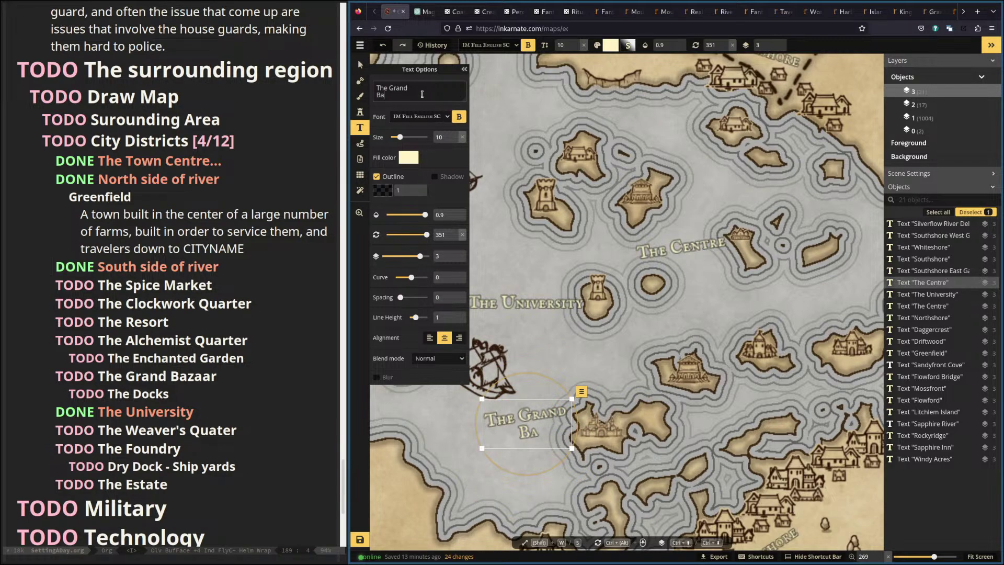
text(zaar)
click(359, 63)
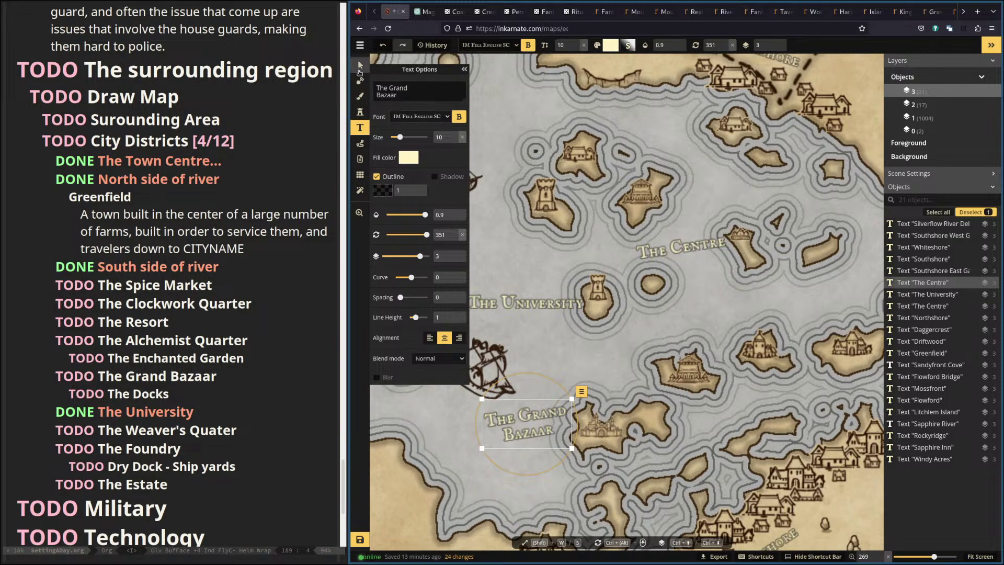
drag(536, 433, 541, 445)
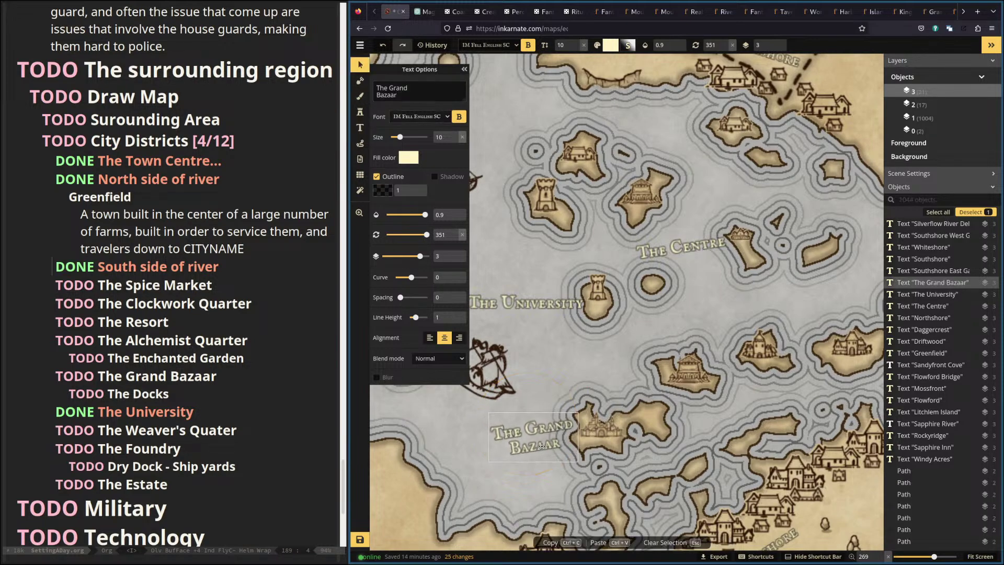
Add a new text label reading "The Spice Market" beside the pagoda island northeast of The Grand Bazaar.
scroll(556, 405, up, 2)
scroll(556, 405, right, 3)
mouse_move(555, 405)
mouse_down()
mouse_move(551, 395)
mouse_move(537, 412)
mouse_move(576, 406)
mouse_up()
key(ctrl+c)
key(ctrl+v)
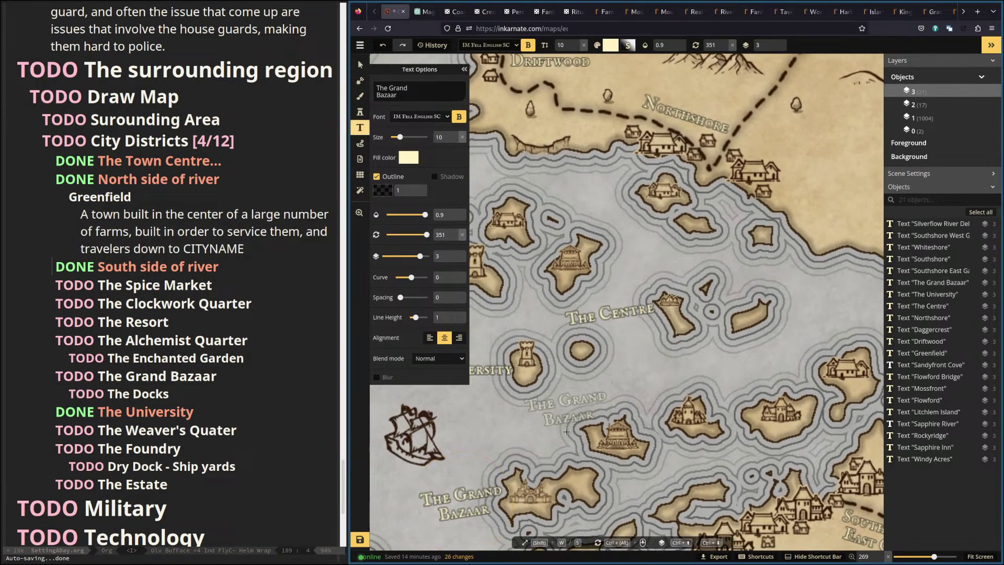
click(360, 128)
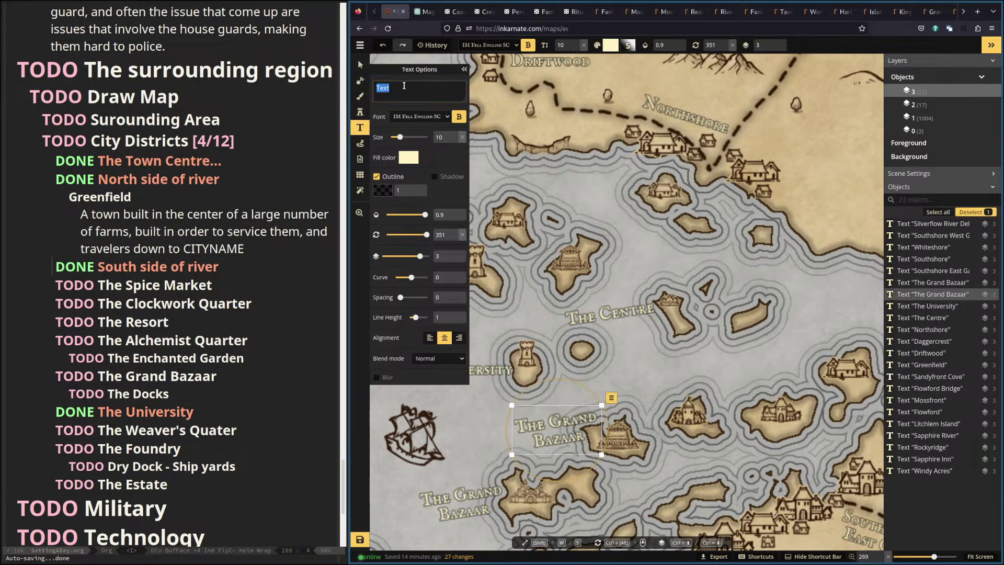
text(The Sp)
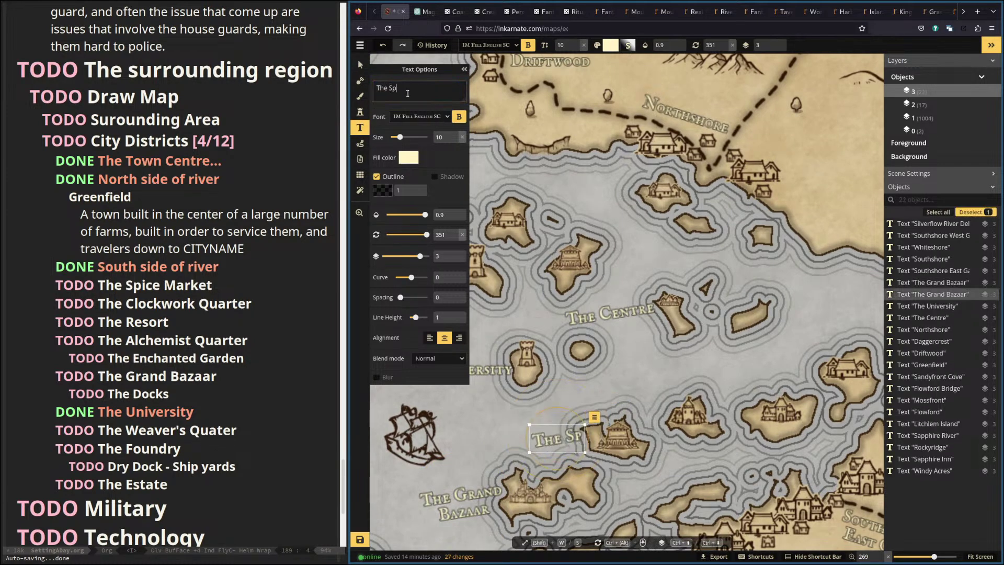
text(ice Market)
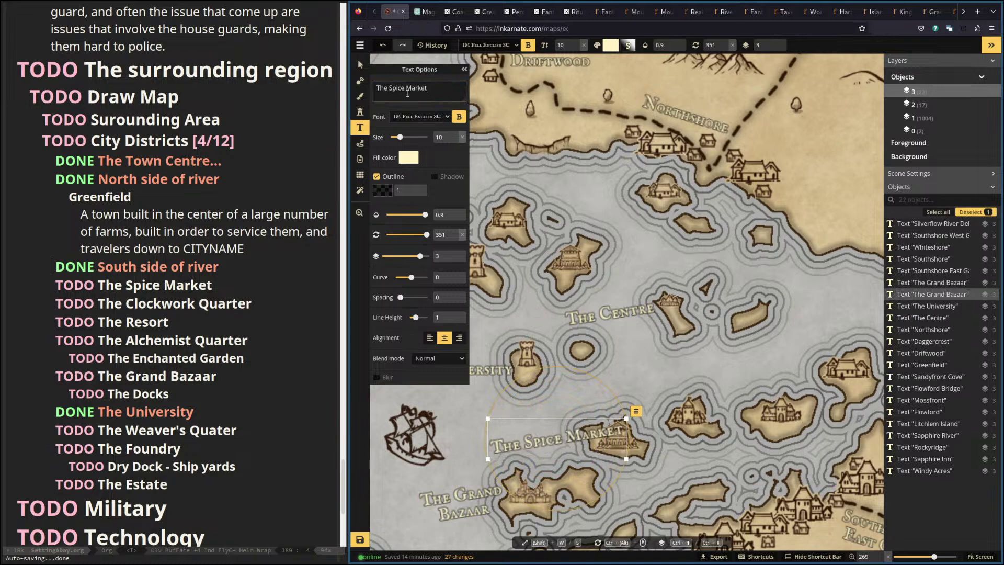
Split the "The Spice Market" label onto two lines and position it just west of the pagoda island.
click(360, 63)
drag(570, 436, 591, 418)
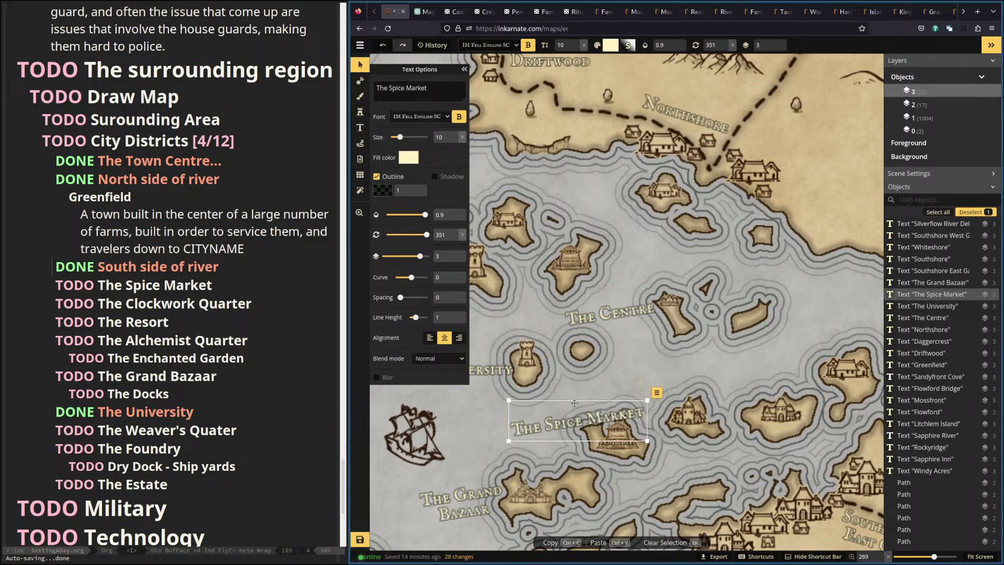
click(405, 88)
key(Return)
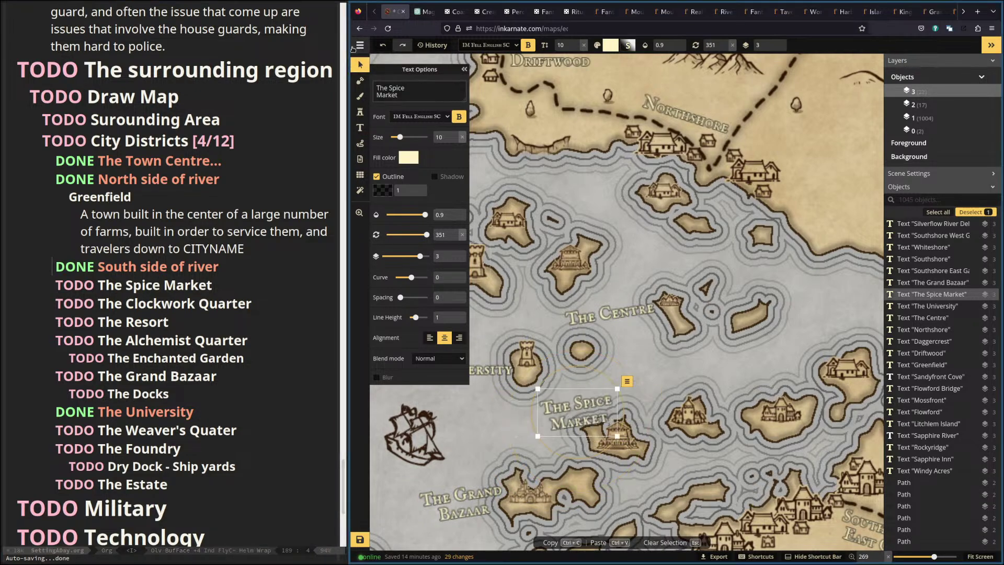
drag(562, 427, 538, 448)
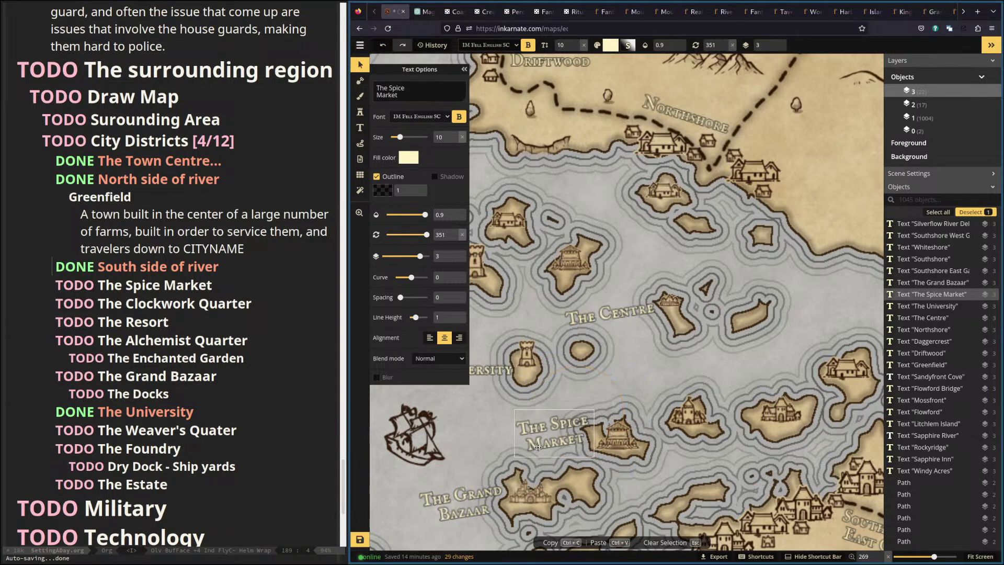
drag(647, 354, 604, 363)
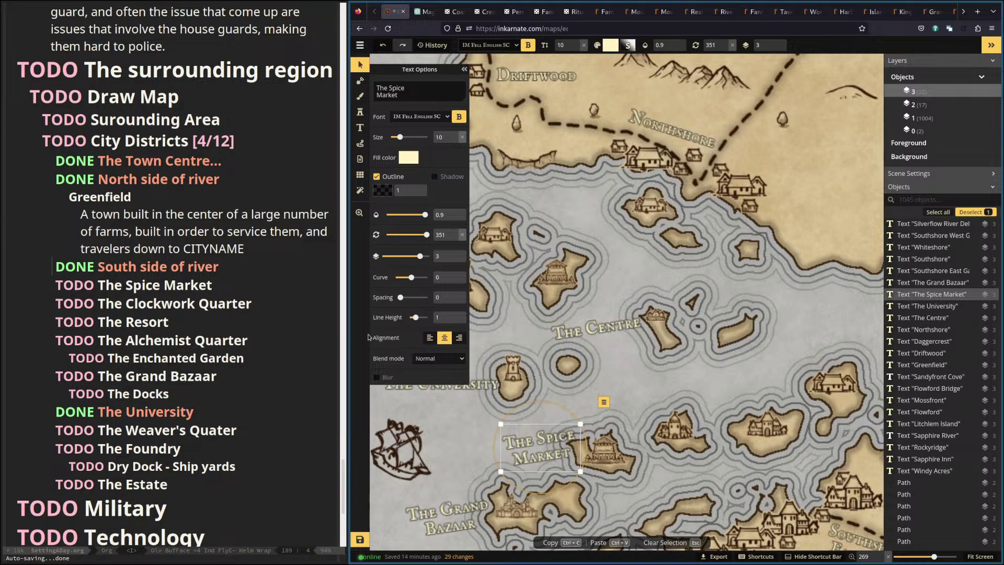
Mark The Spice Market entry as DONE in the Org notes in Emacs.
click(183, 276)
key(ctrl+c)
key(ctrl+t)
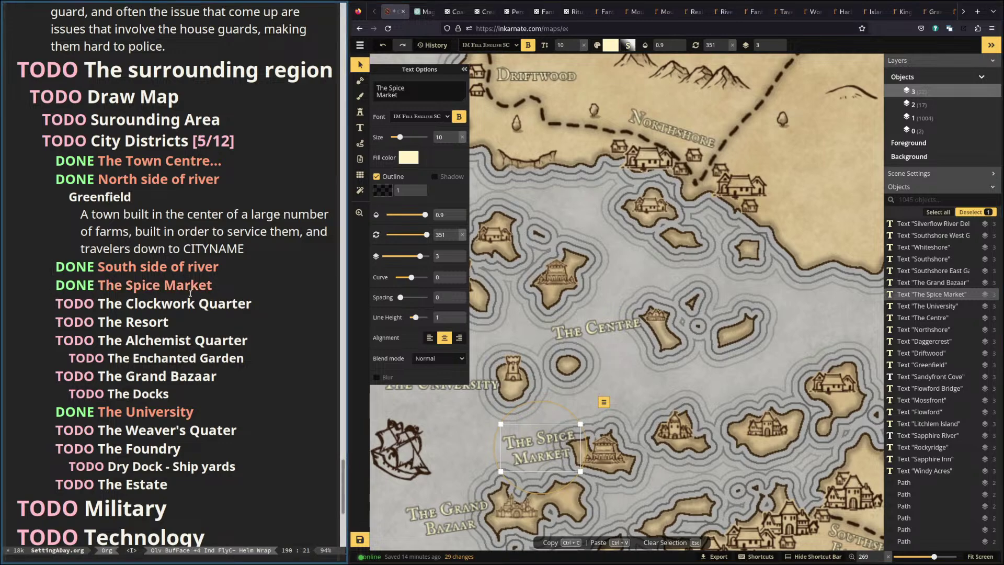
Add a new text label reading "The Clockwork Quarter" at the domed island northeast of The Spice Market on the Inkarnate map.
drag(644, 337, 638, 318)
drag(518, 236, 539, 244)
key(t)
drag(588, 284, 590, 269)
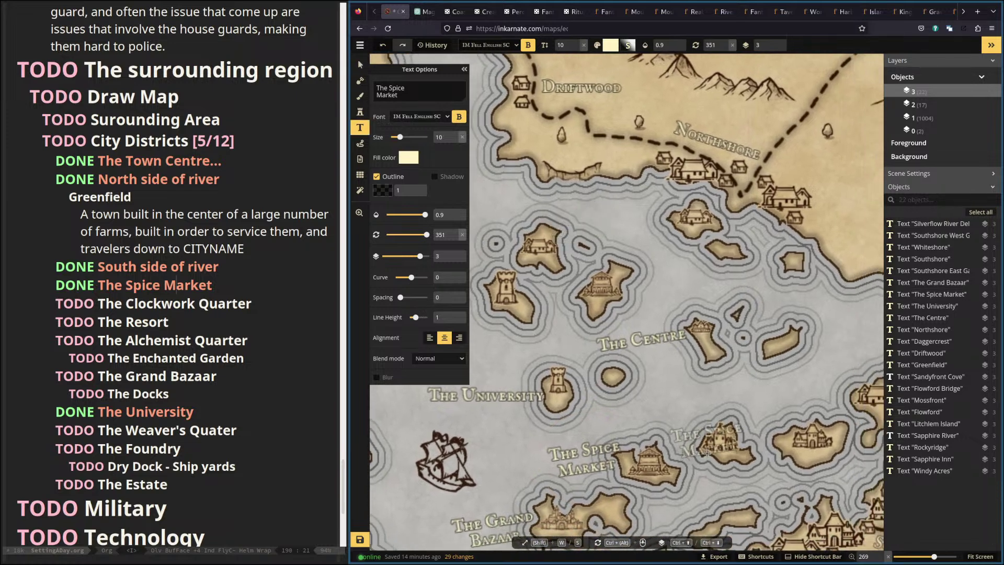
click(695, 436)
text(The )
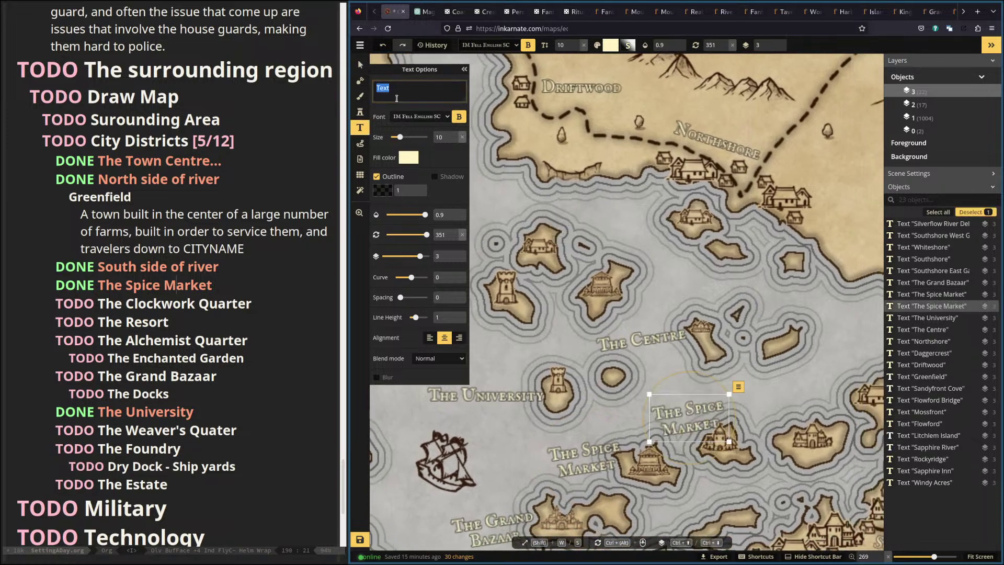
text(Cloc)
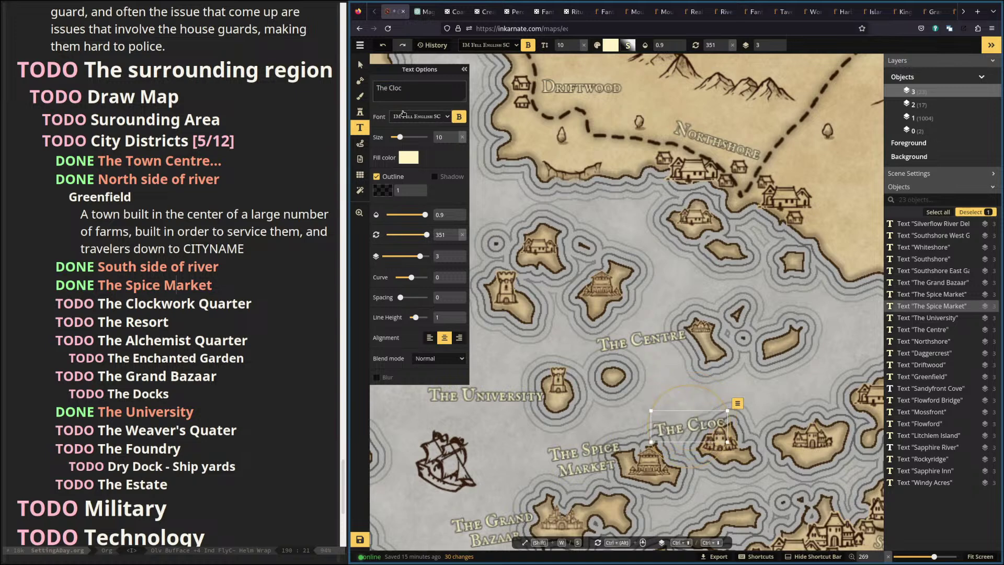
text(kwork Quar)
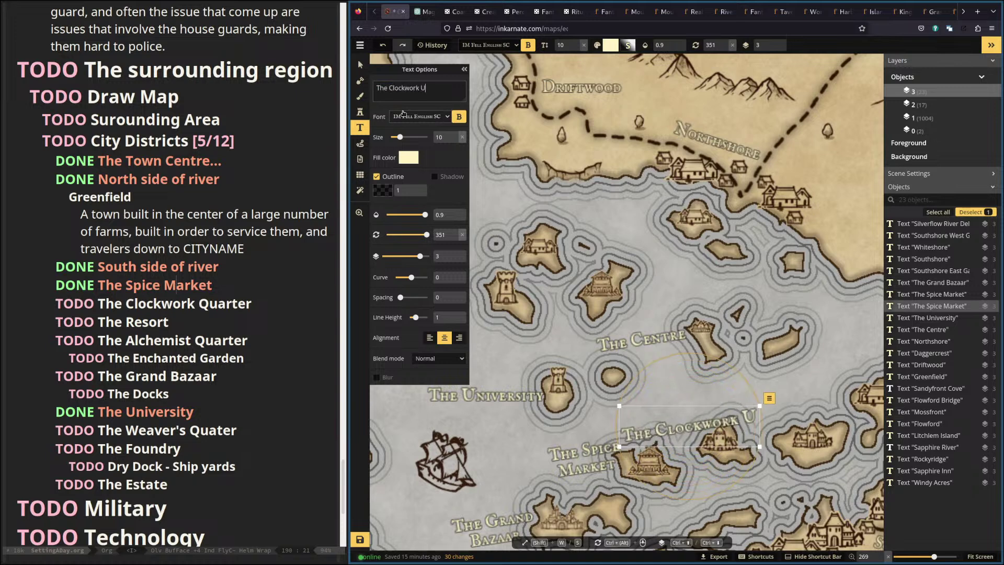
text(ter)
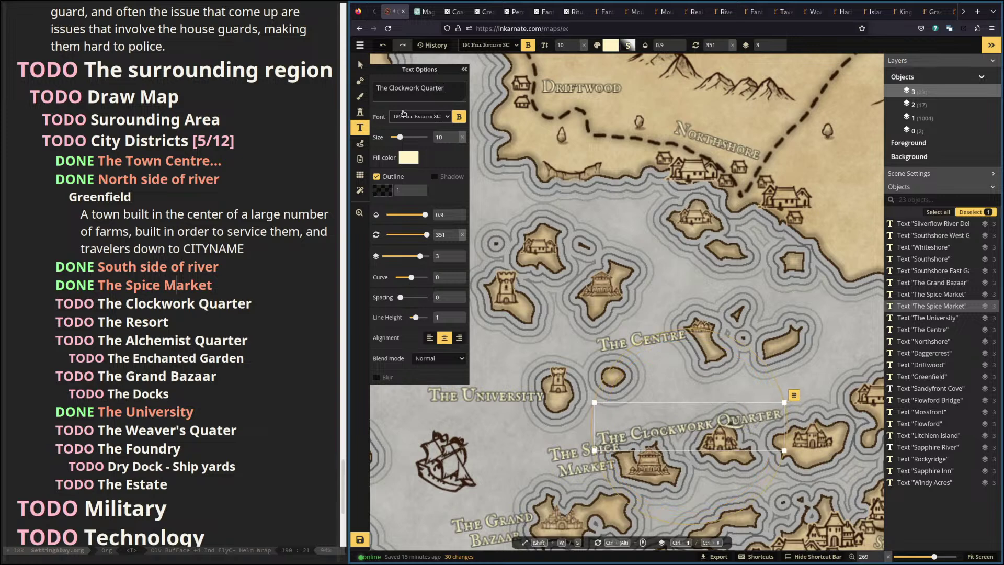
Split the "The Clockwork Quarter" label onto two lines and move it below the domed island.
click(360, 63)
drag(700, 424, 735, 407)
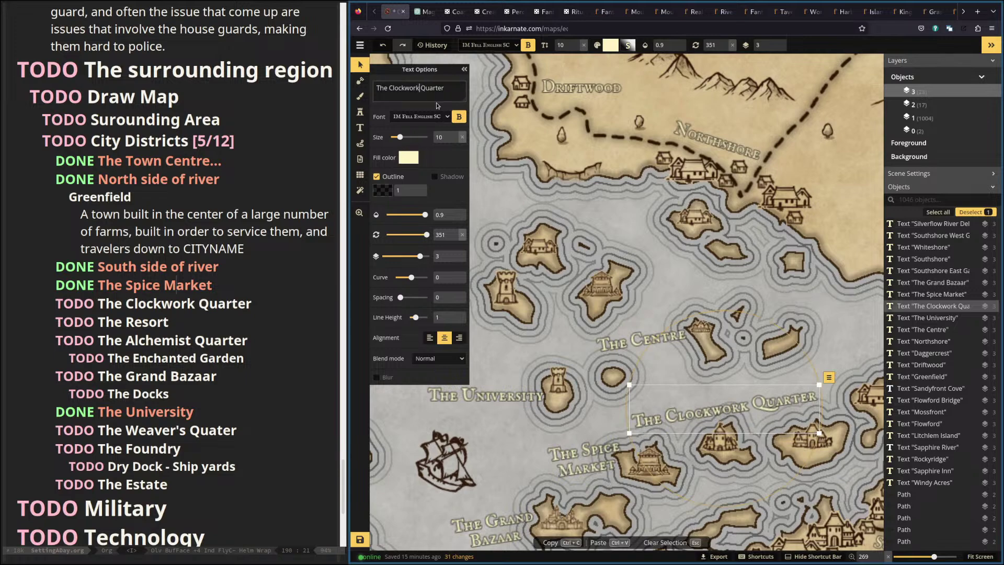
key(Return)
drag(727, 417, 730, 497)
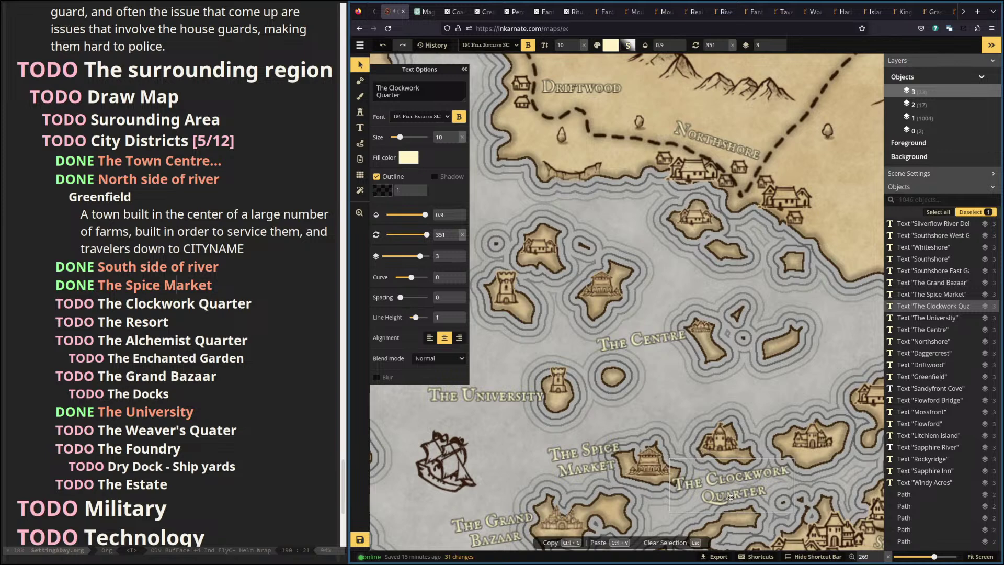
Set the curve of the "The Clockwork Quarter" label to 155.
mouse_move(412, 278)
mouse_down()
mouse_move(398, 278)
mouse_move(419, 291)
mouse_up()
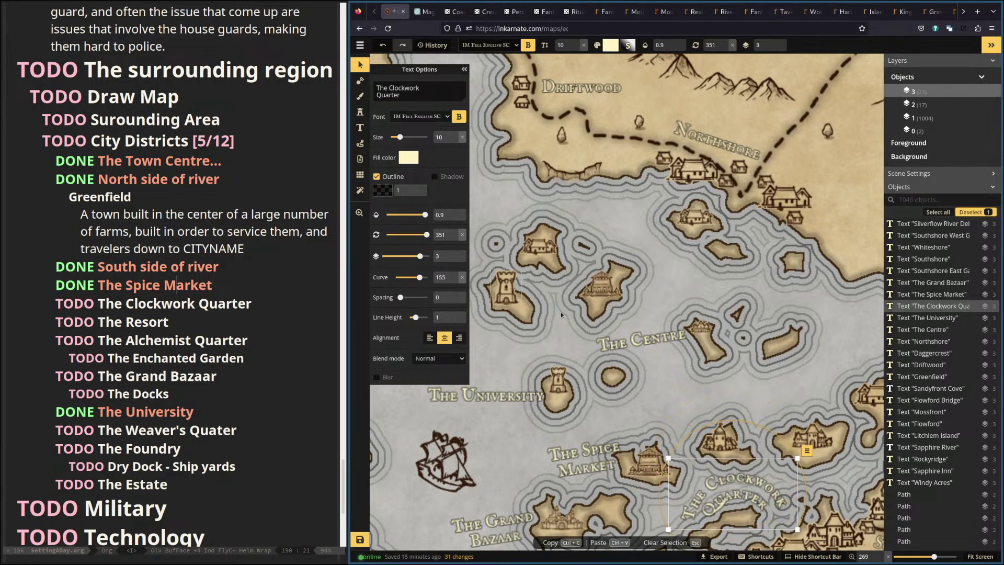
Move the "The Clockwork Quarter" label so it arches over the domed island.
drag(742, 462, 729, 401)
scroll(679, 418, right, 5)
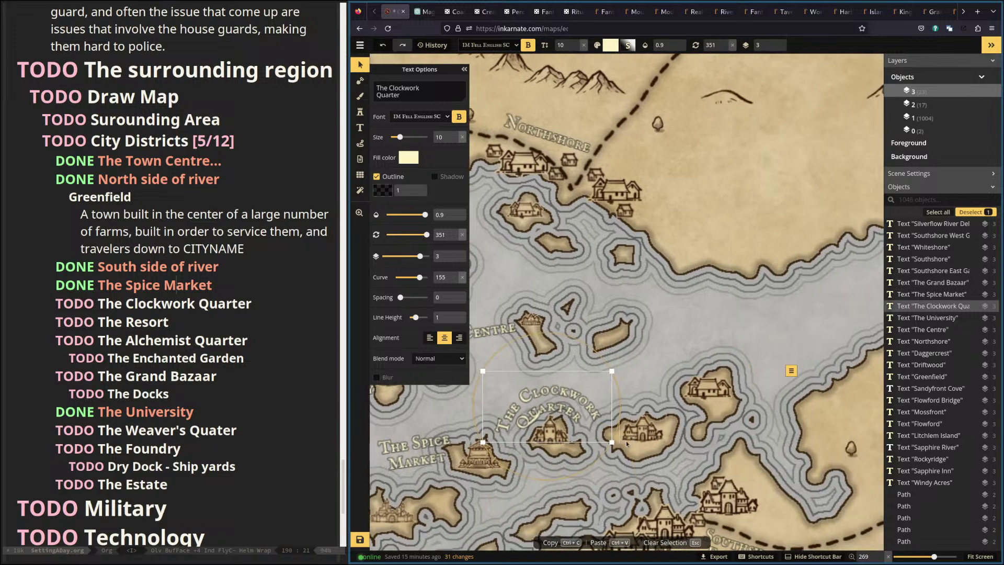
scroll(638, 469, up, 6)
scroll(638, 469, left, 6)
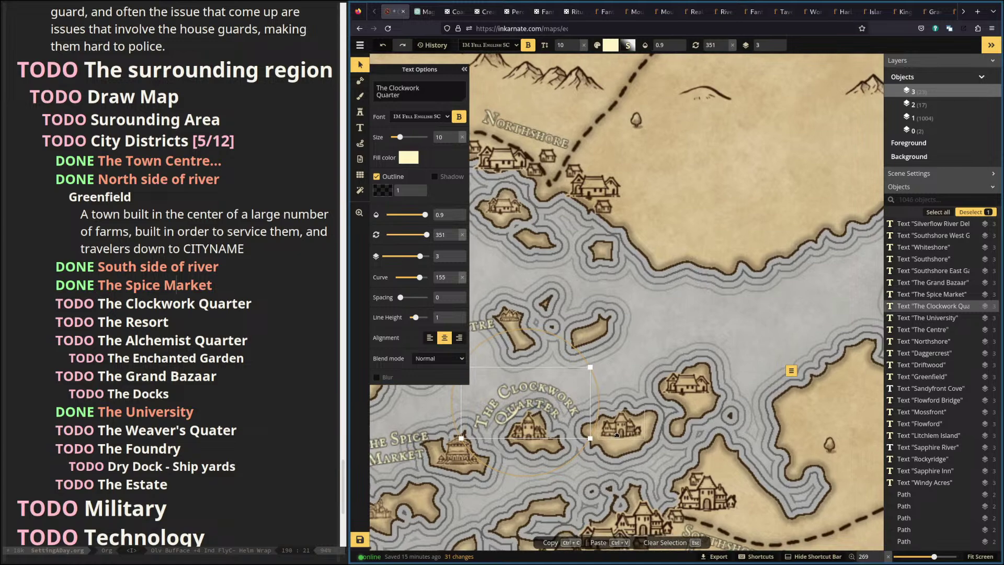
Try a curve of 22 on the "Flowford" label and reset the curve to 0.
scroll(669, 446, up, 5)
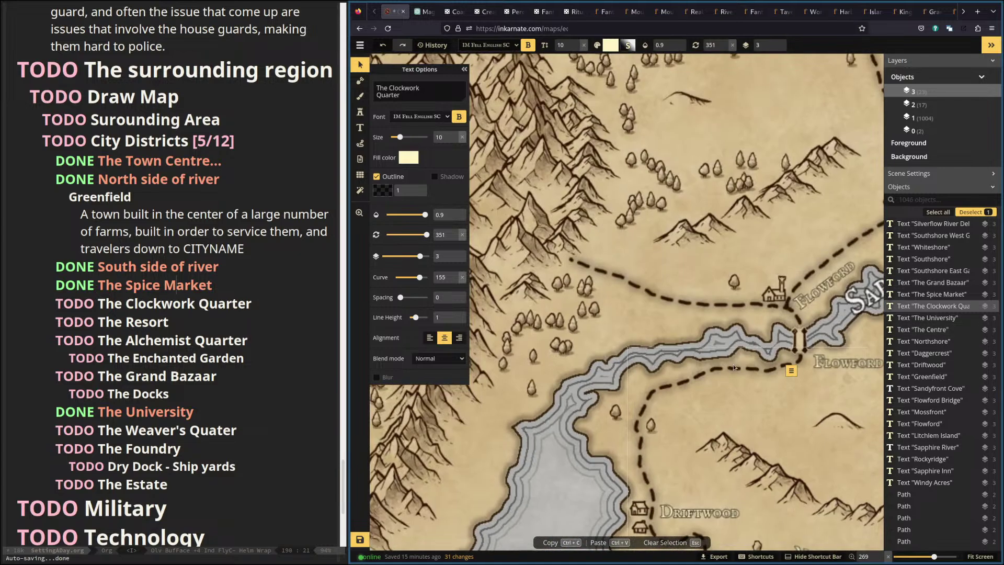
scroll(670, 446, right, 3)
click(732, 311)
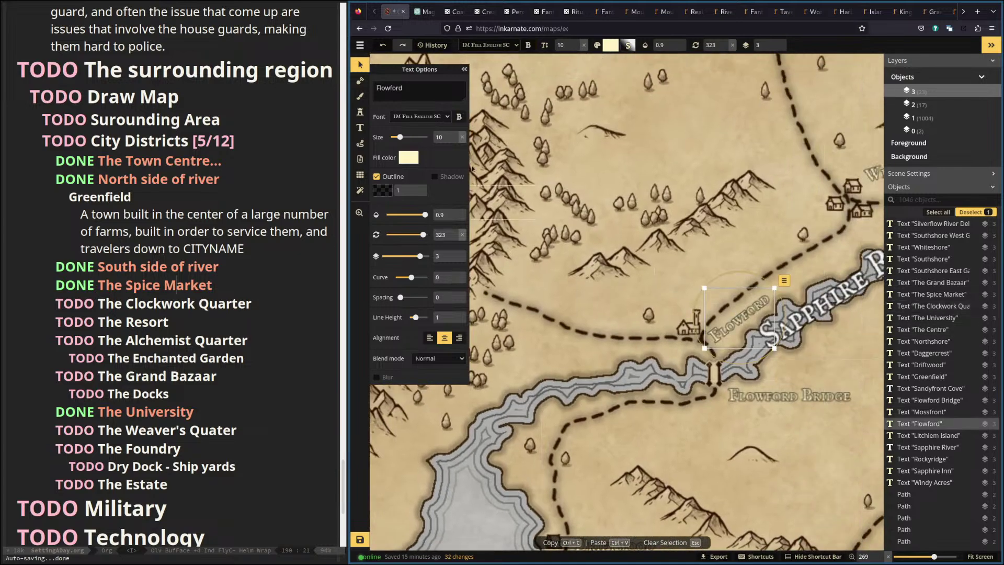
drag(410, 279, 412, 281)
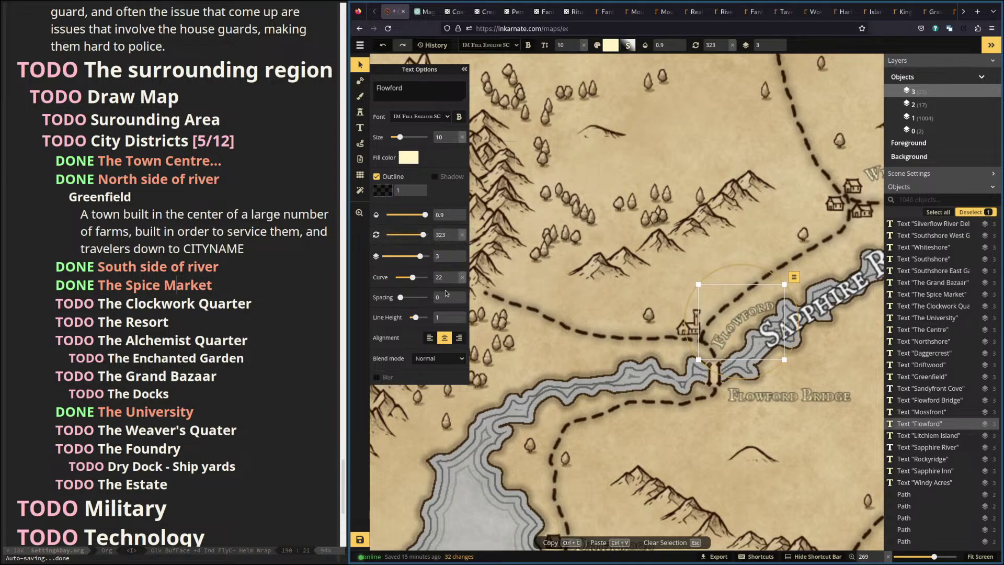
double_click(442, 278)
text(0)
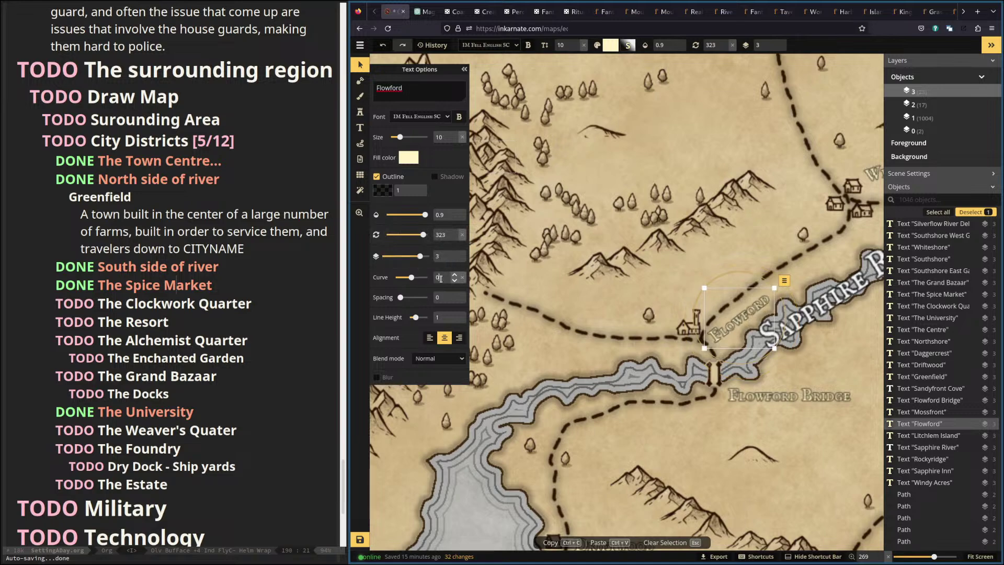
Move the "The Centre" label above its cluster of small islands, north of The Clockwork Quarter.
scroll(544, 366, down, 15)
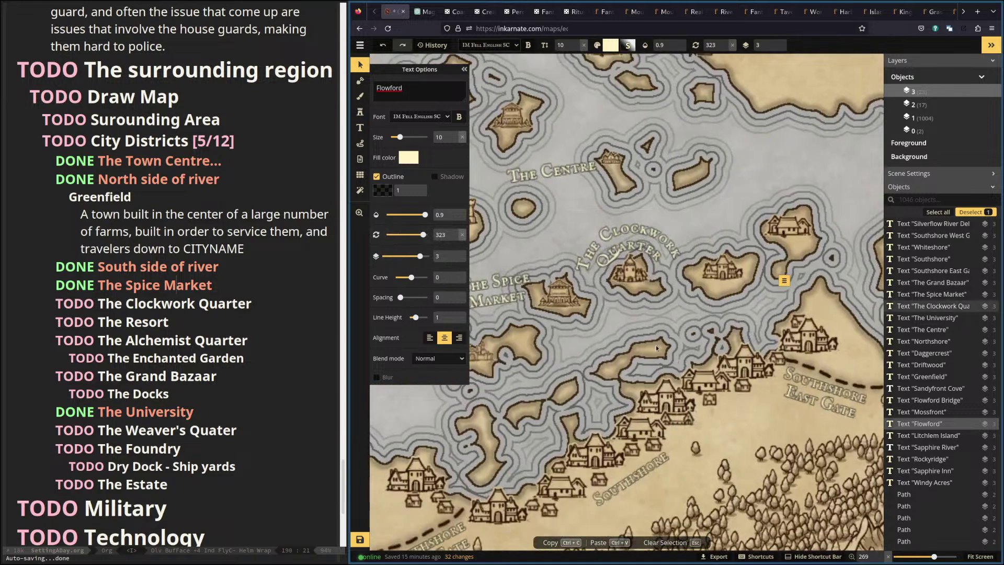
scroll(561, 143, up, 5)
scroll(560, 143, left, 5)
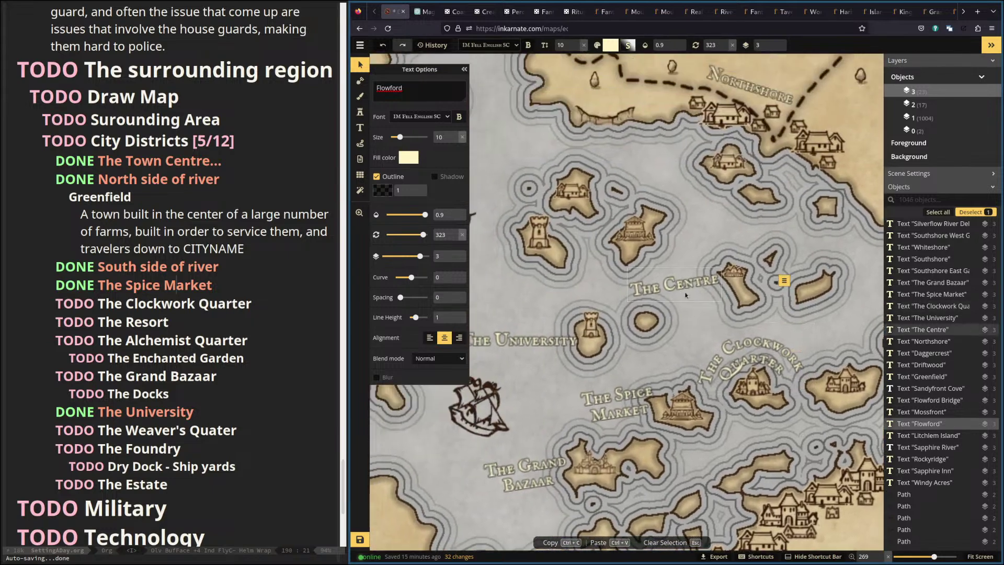
scroll(682, 289, right, 3)
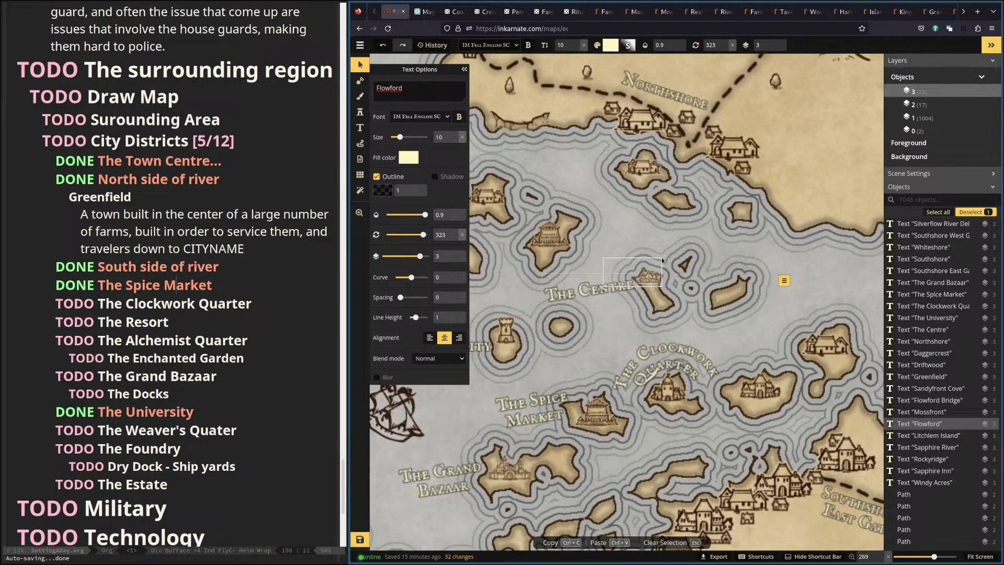
click(610, 292)
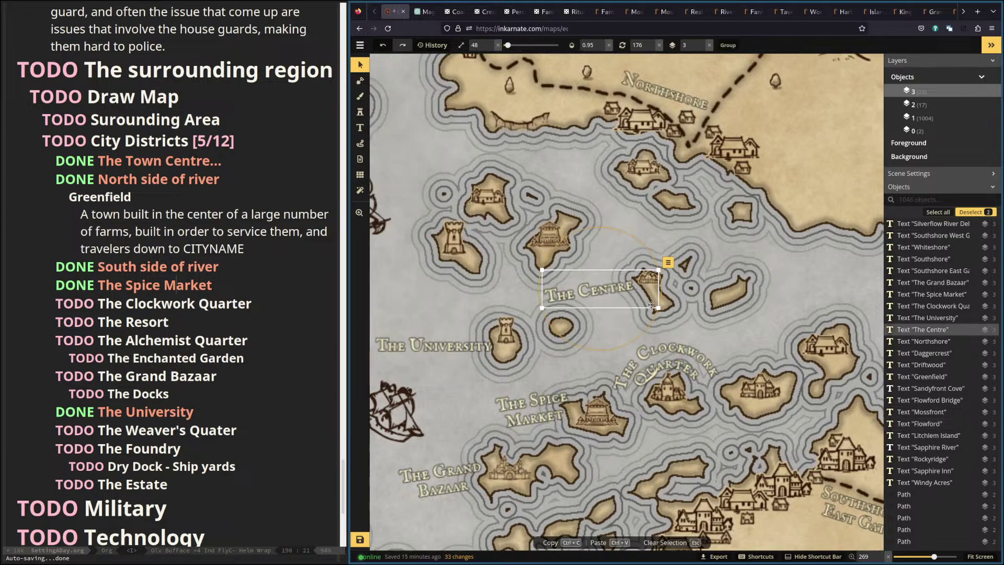
click(617, 329)
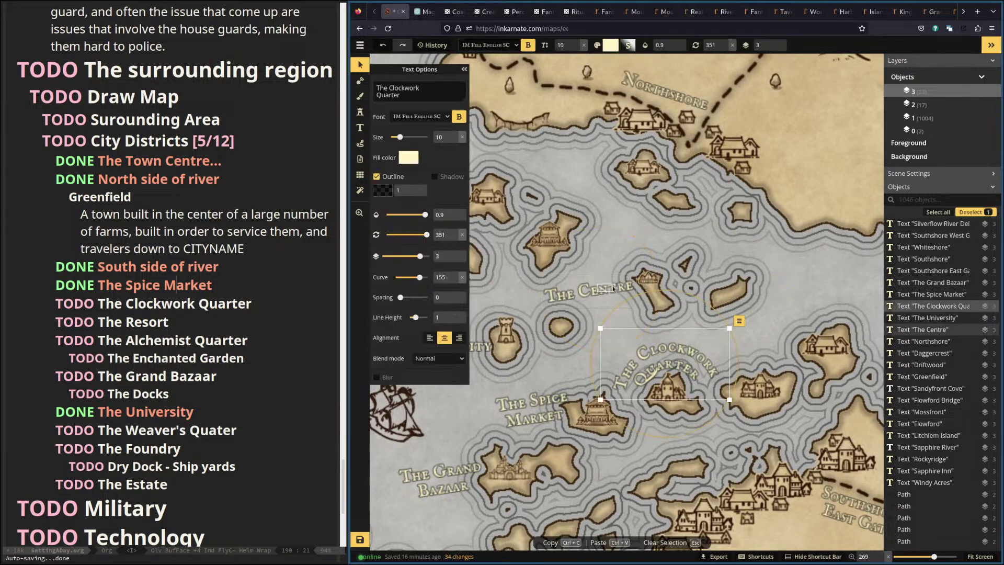
click(597, 290)
drag(586, 290, 684, 255)
scroll(656, 331, right, 3)
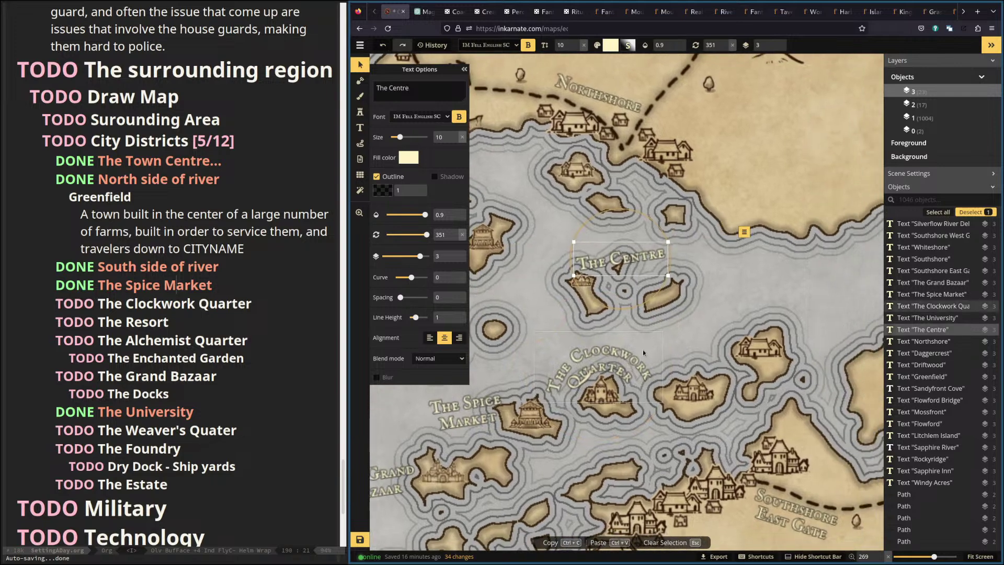
scroll(703, 446, down, 2)
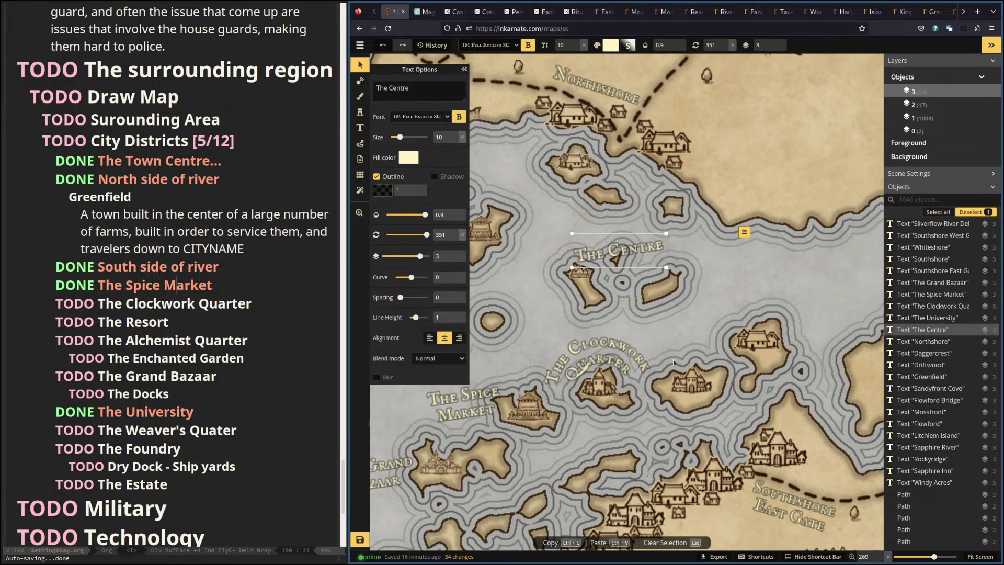
Duplicate the "The Centre" label and place the copy by the house island north of Southshore East Gate.
key(ctrl+c)
key(ctrl+v)
drag(756, 293, 775, 325)
scroll(774, 325, right, 4)
scroll(775, 325, up, 1)
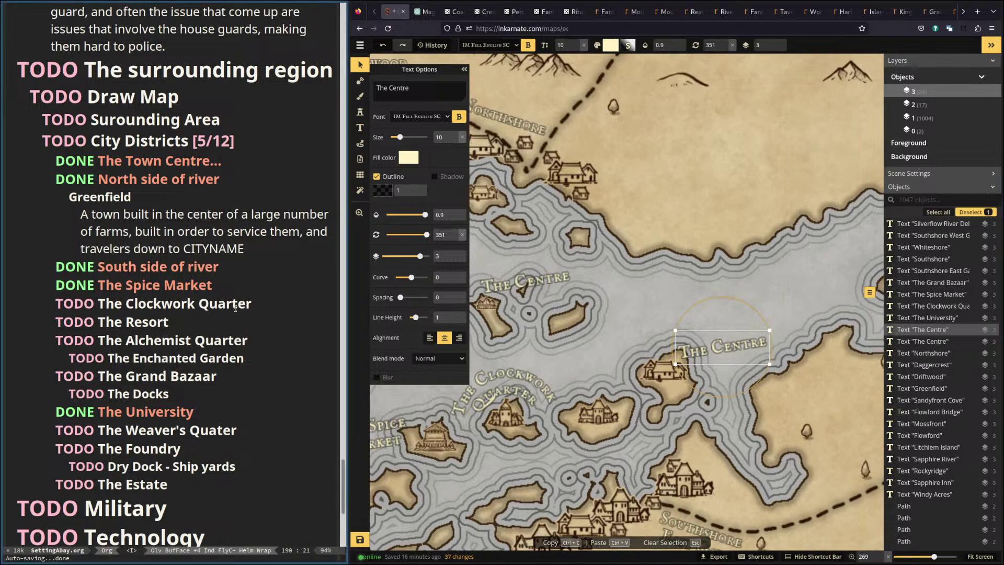
Mark The Clockwork Quarter entry as DONE in the Org notes in Emacs.
key(ctrl+c)
key(ctrl+t)
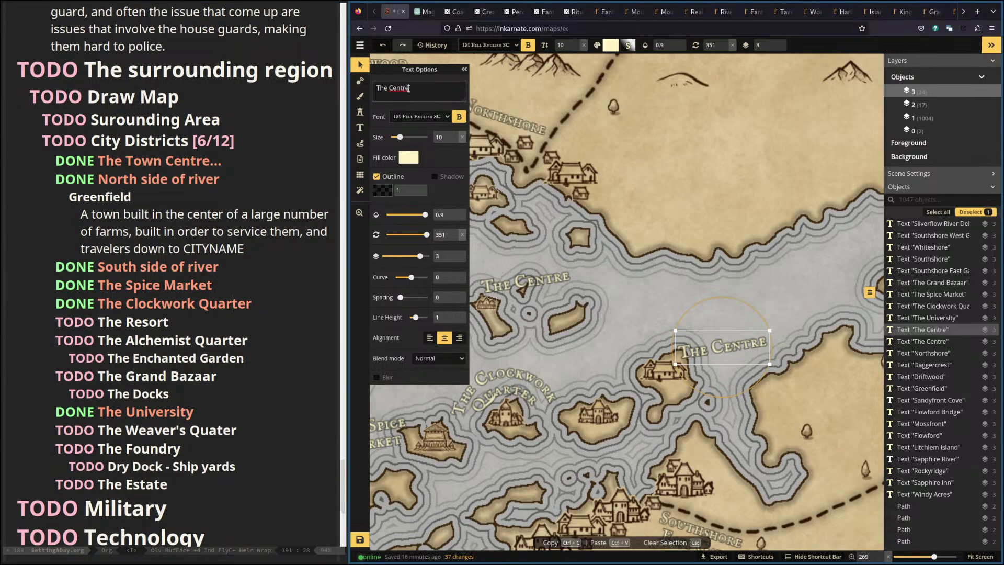
Cut the copied label's text on the Inkarnate map to "Th" and move it to the northwestern house island, south of Driftwood.
text(The)
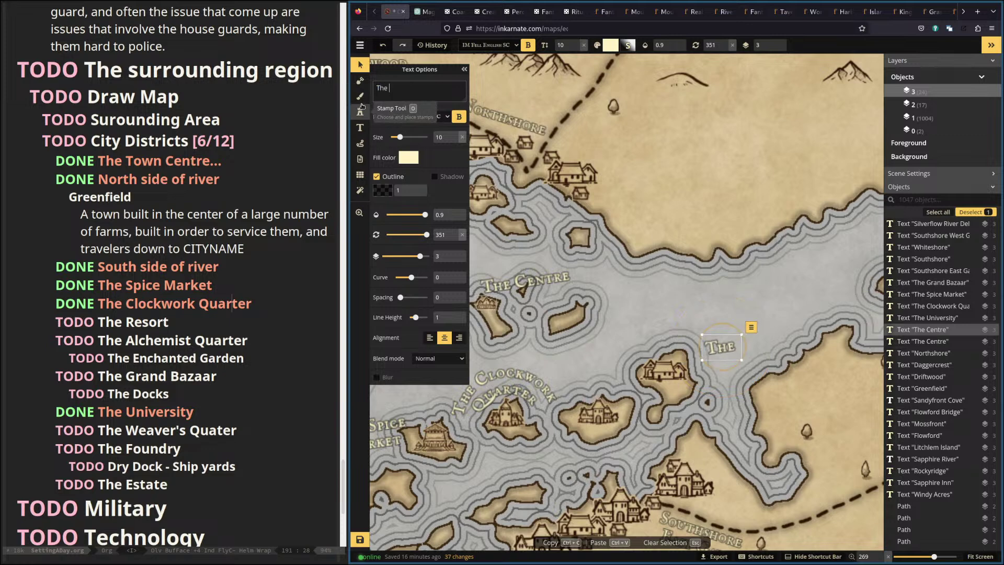
text( Re)
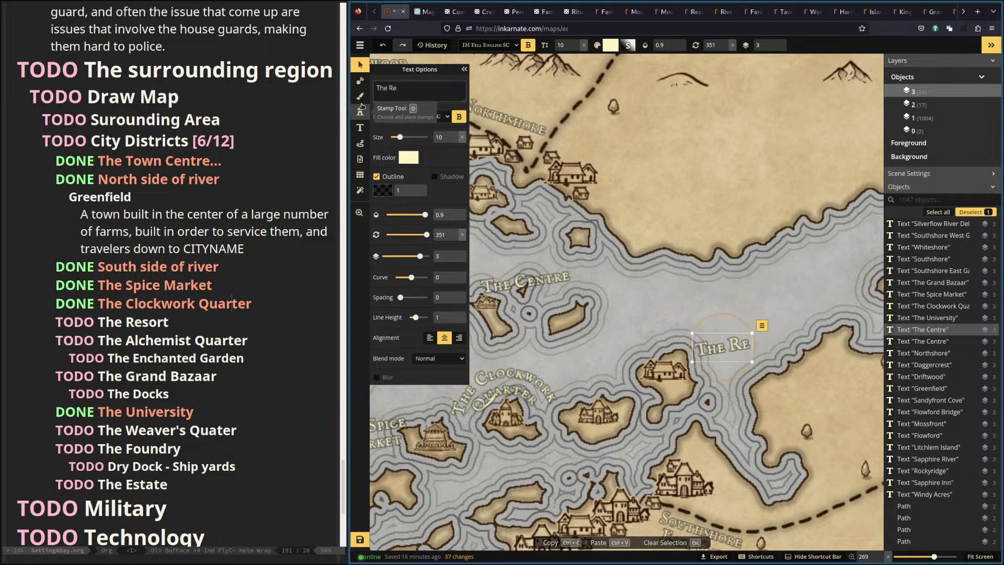
key(BackSpace)
key(BackSpace)
key(BackSpace)
key(BackSpace)
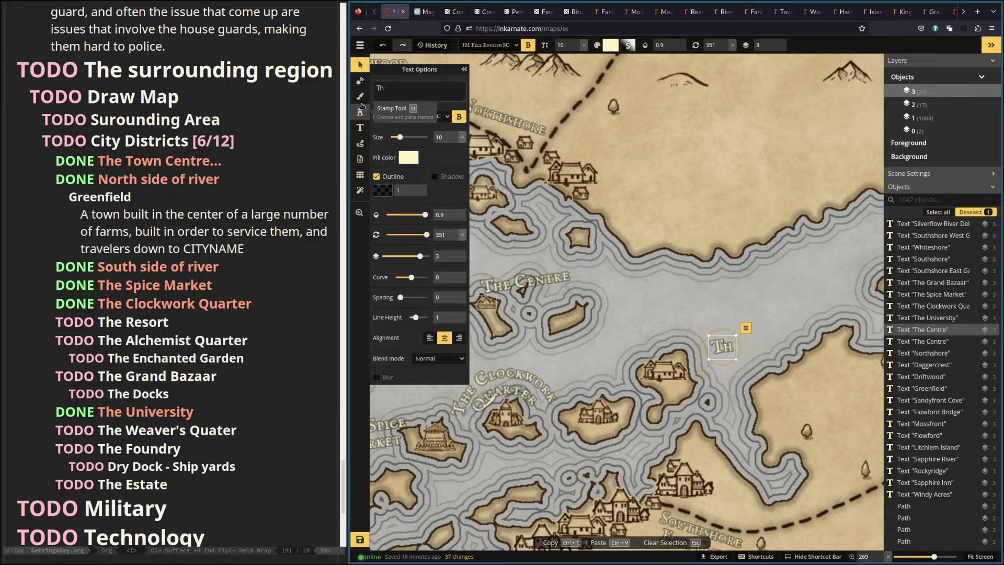
drag(566, 255, 674, 296)
drag(820, 345, 585, 273)
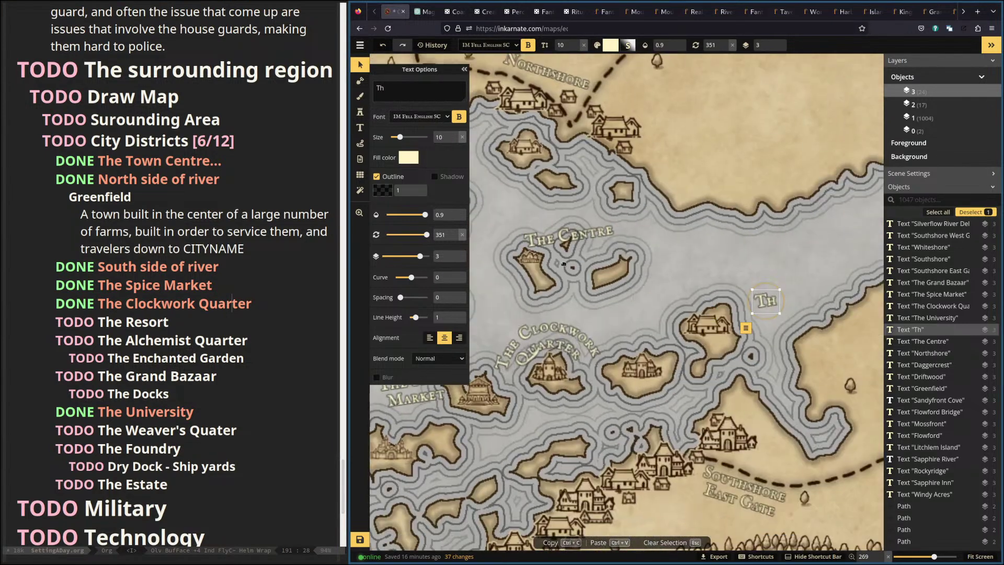
drag(766, 303, 702, 262)
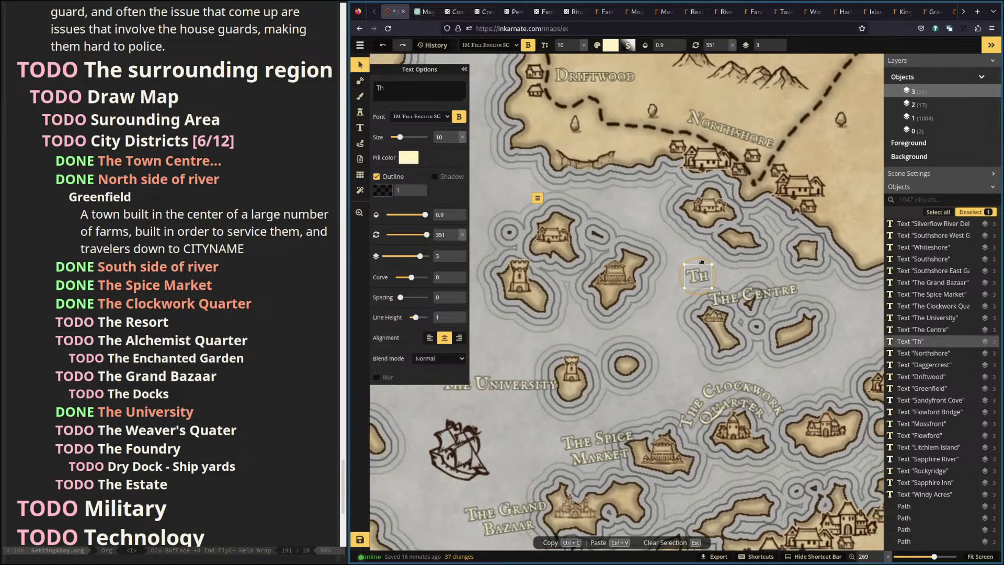
drag(692, 275, 578, 222)
Complete the label text as "The Resort" and shift it slightly to the upper east of the northwestern house island.
click(396, 92)
text(e Re)
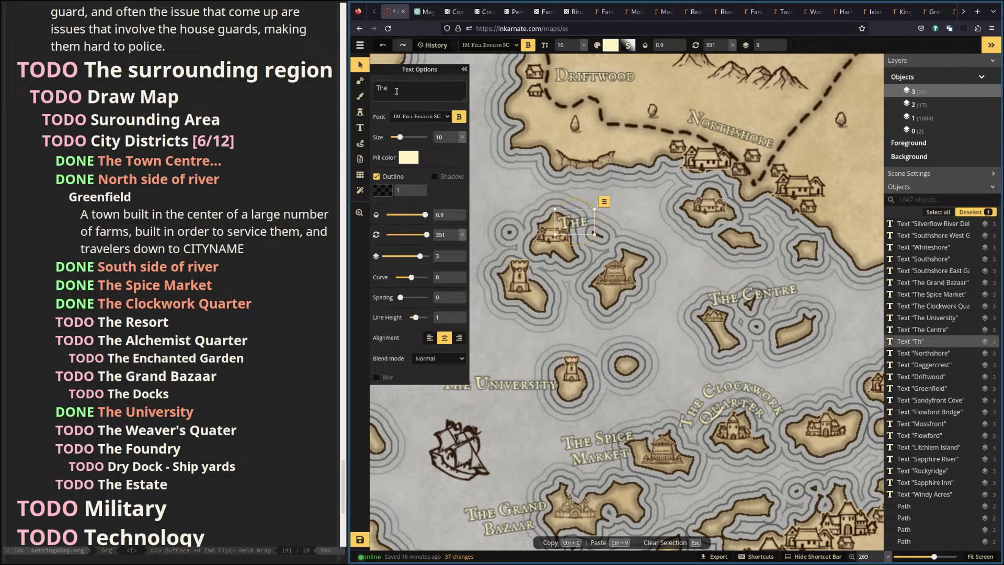
text(sort)
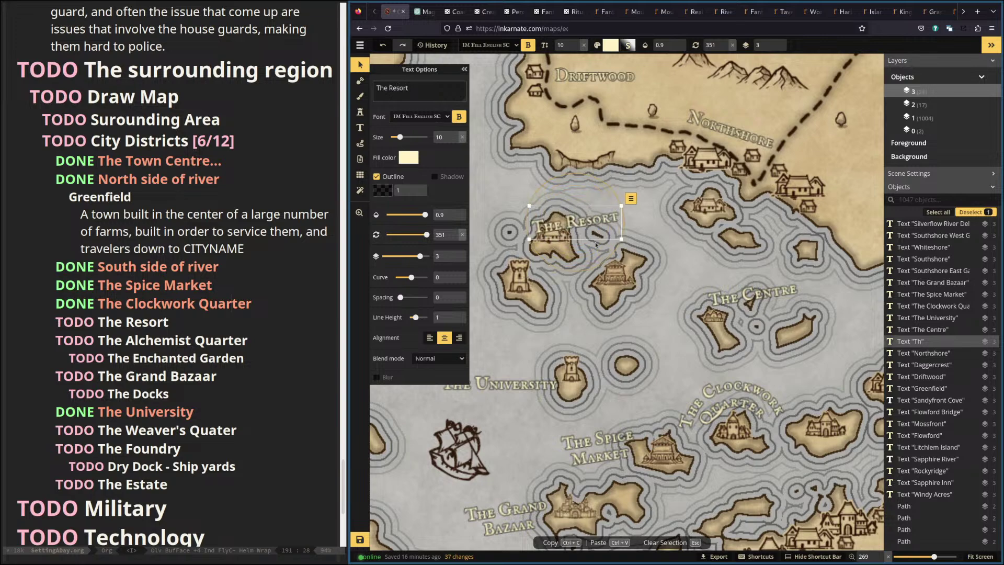
drag(574, 226, 599, 220)
Examine the unlabelled islands across the bay to choose a location for the next district label.
drag(710, 334, 668, 330)
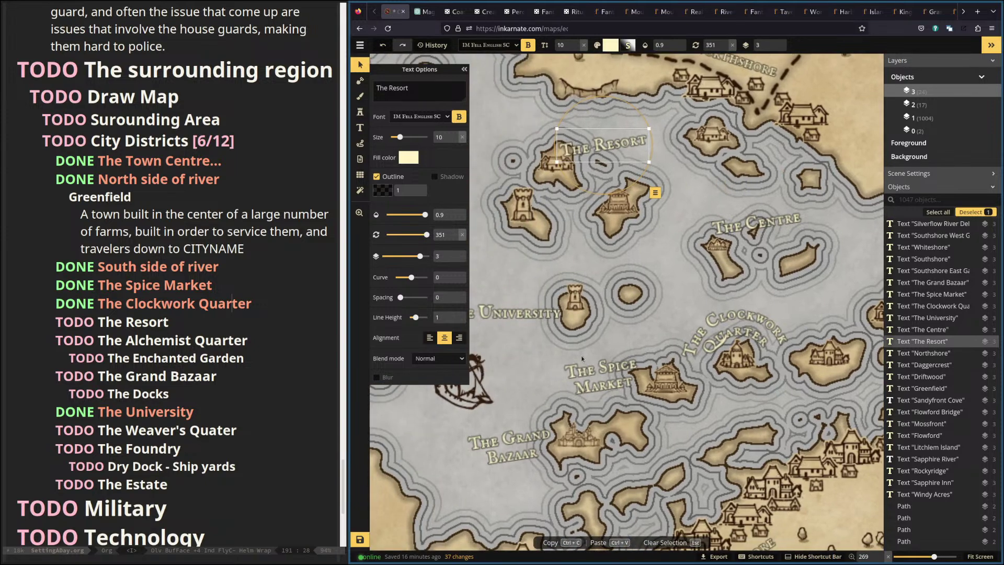
drag(745, 321, 724, 327)
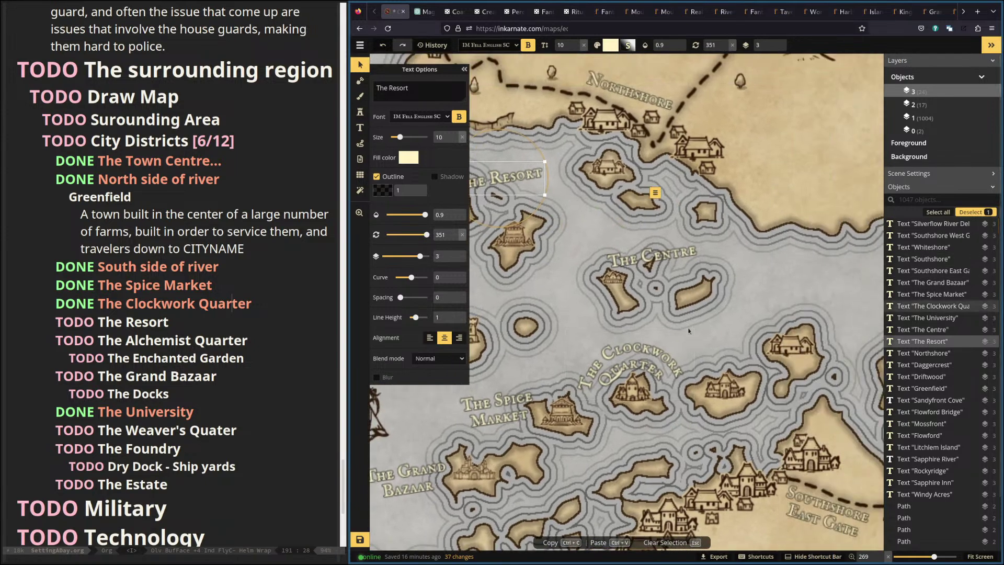
drag(825, 283, 575, 380)
mouse_move(648, 343)
mouse_down()
mouse_move(842, 252)
mouse_move(862, 275)
mouse_move(783, 283)
mouse_move(713, 324)
mouse_move(812, 431)
mouse_up()
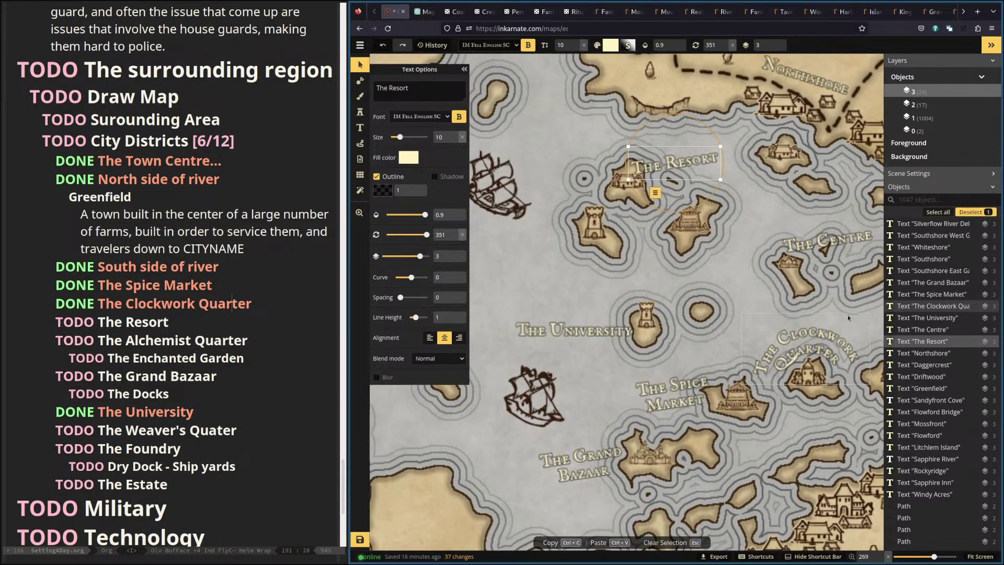
drag(720, 402, 789, 312)
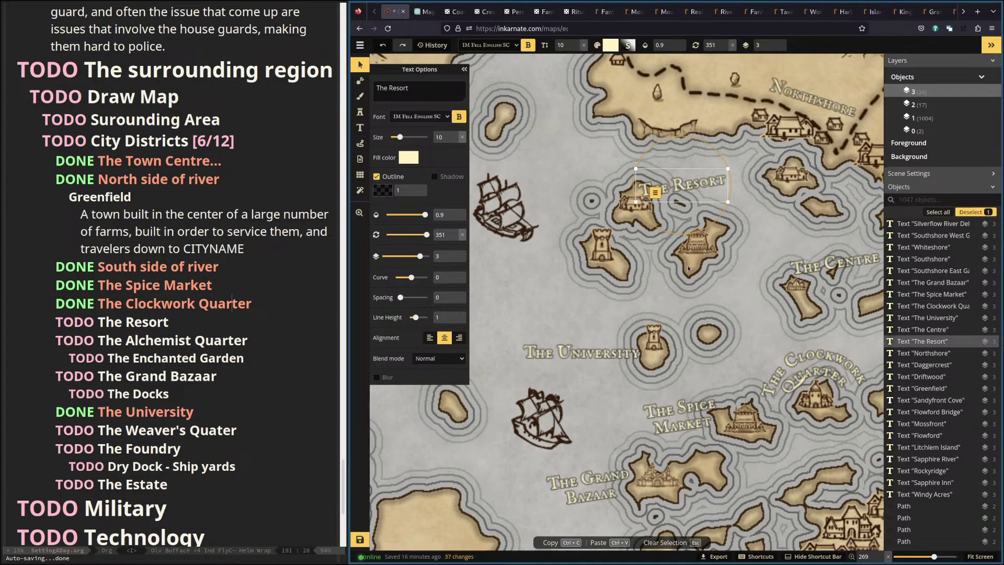
drag(680, 263, 523, 195)
drag(840, 277, 858, 328)
drag(603, 274, 548, 329)
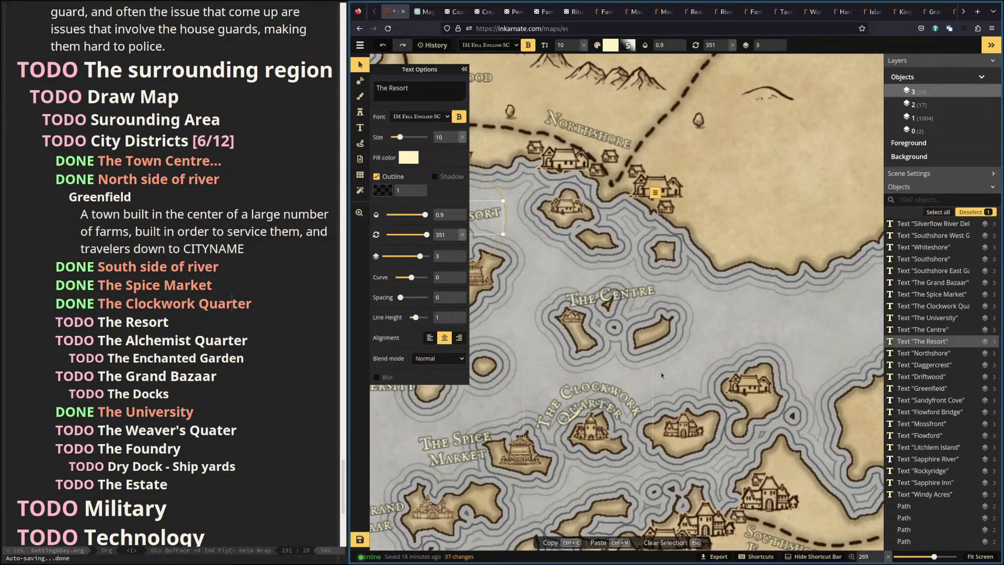
drag(678, 413, 687, 326)
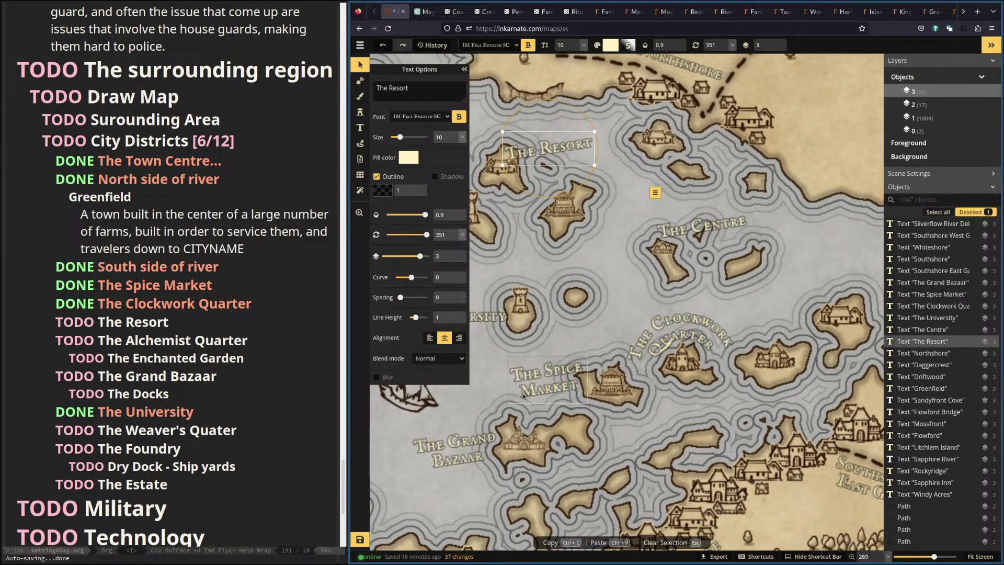
drag(547, 344, 431, 343)
drag(583, 318, 566, 329)
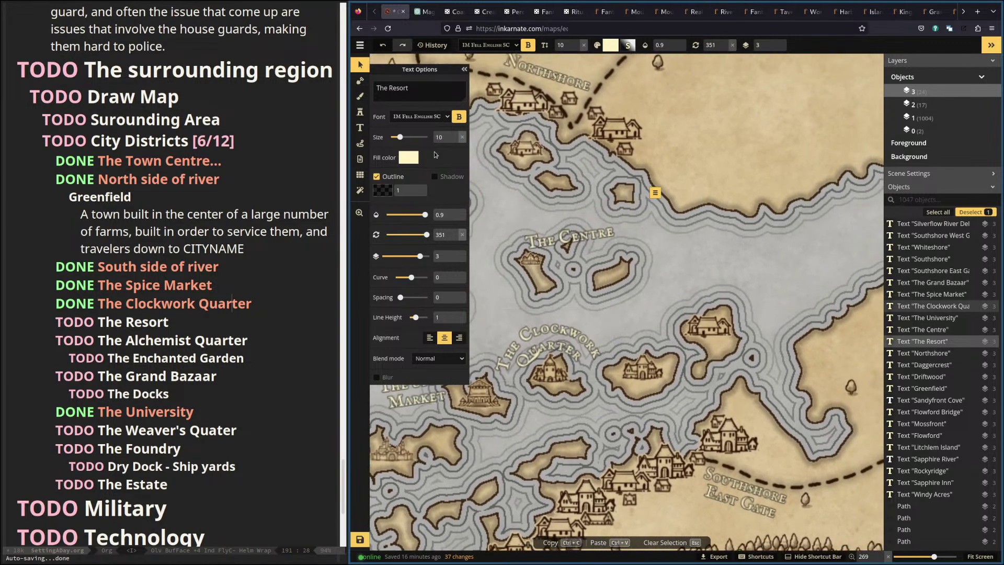
Add a new text label reading "The Weaver's Quater" northeast of the house island near Southshore East Gate.
click(358, 129)
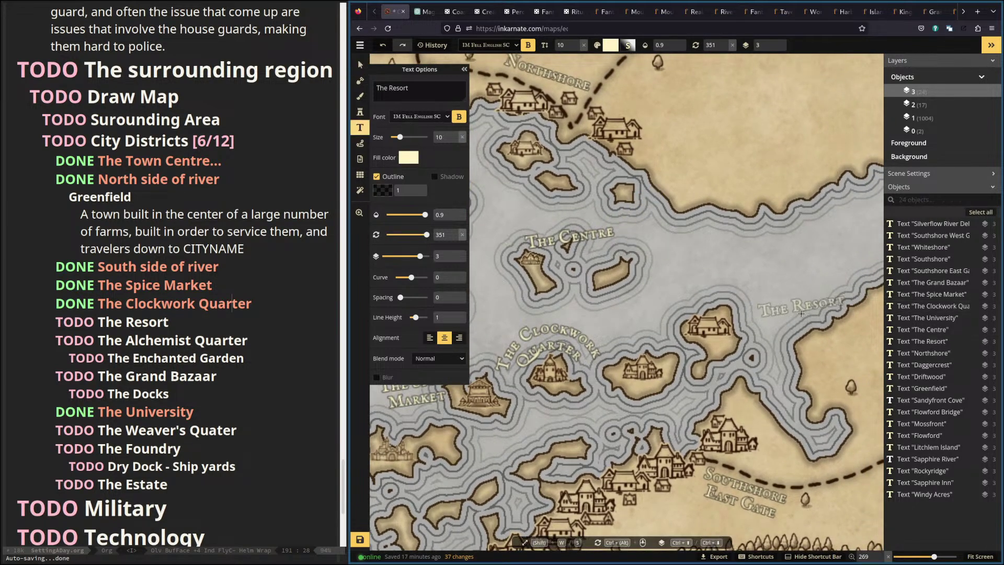
drag(660, 286, 677, 297)
click(787, 309)
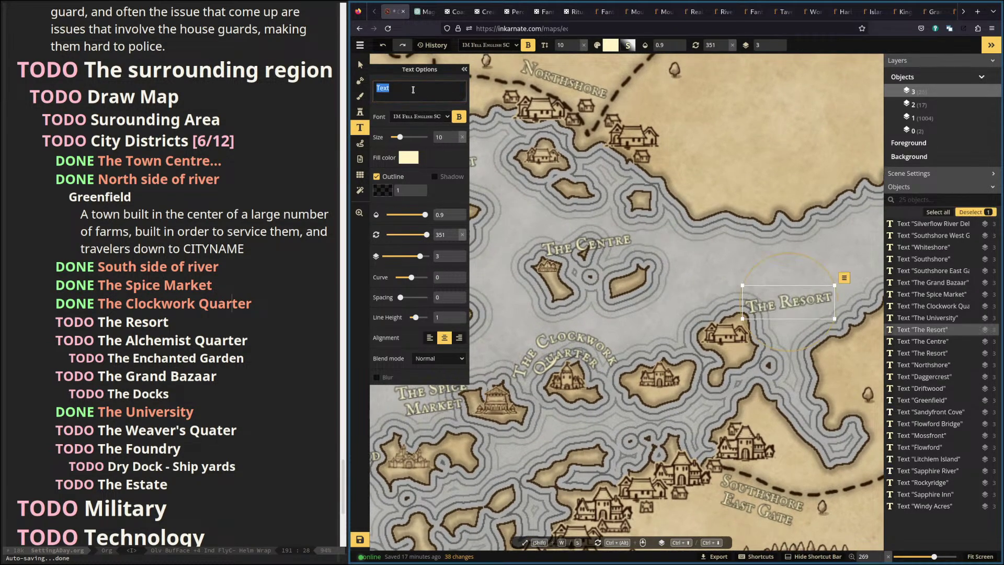
text(The W)
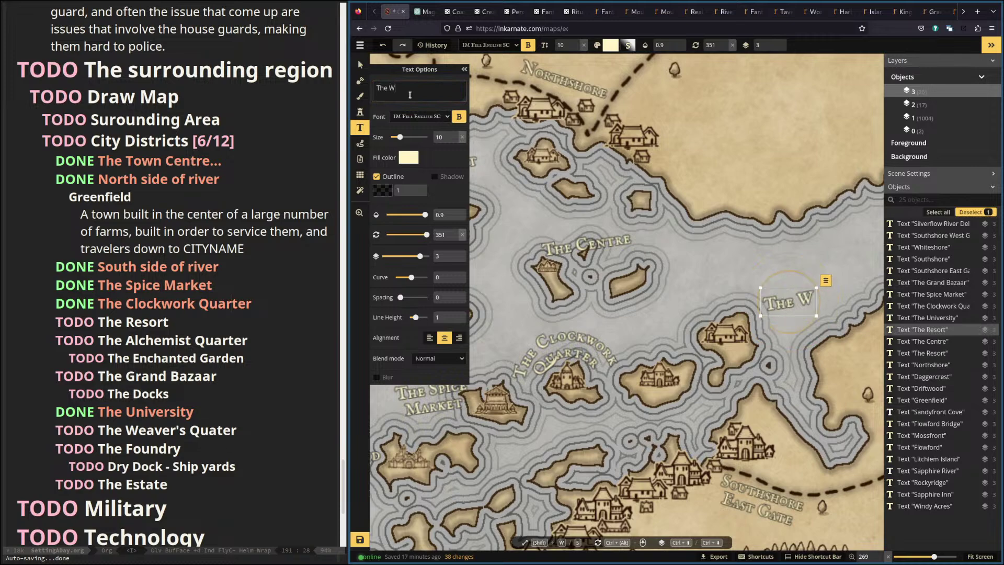
text(eaver's Q)
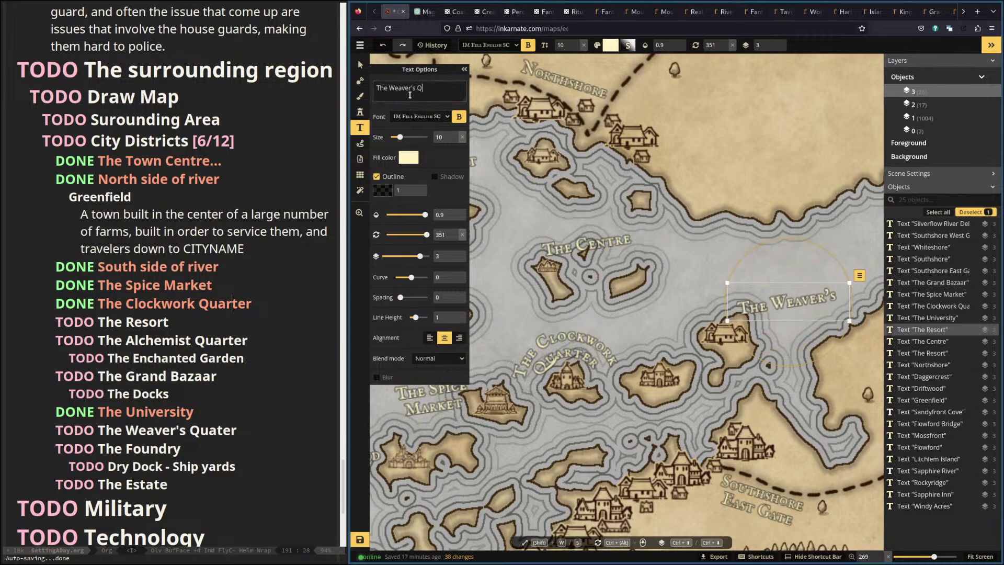
text(uater)
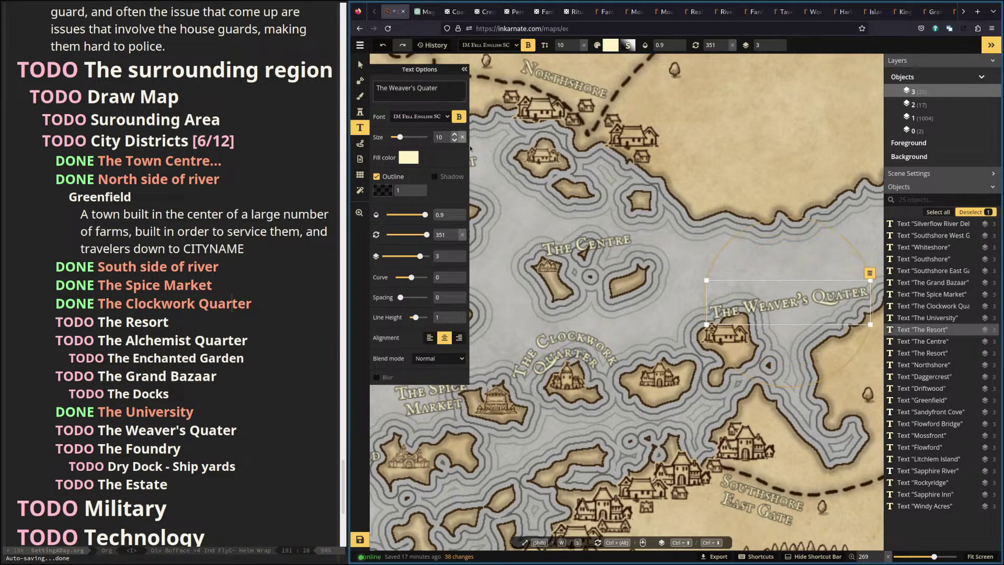
drag(791, 306, 819, 294)
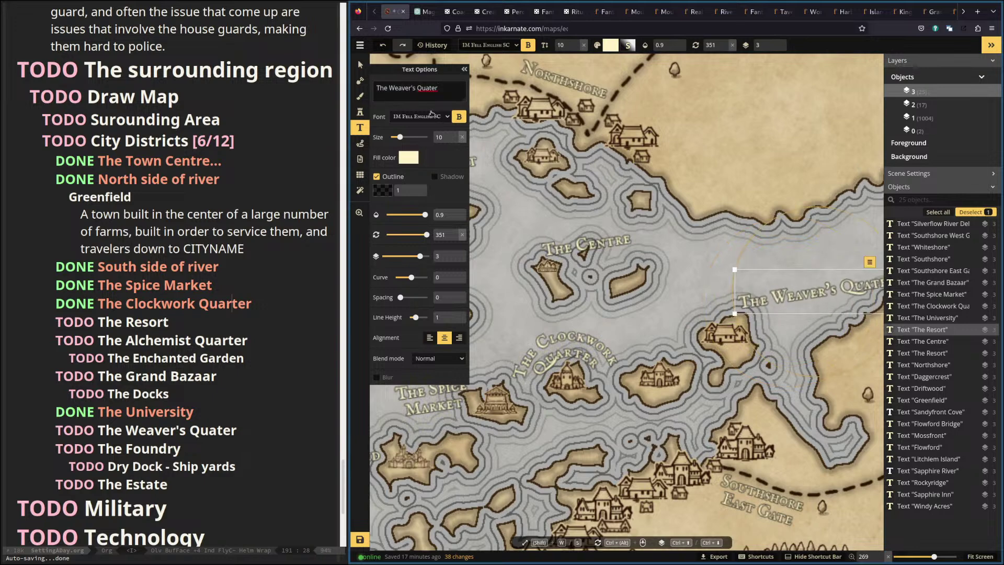
Add a new text label reading "The Foundry" in the bay north of the house island east of The Clockwork Quarter.
click(360, 128)
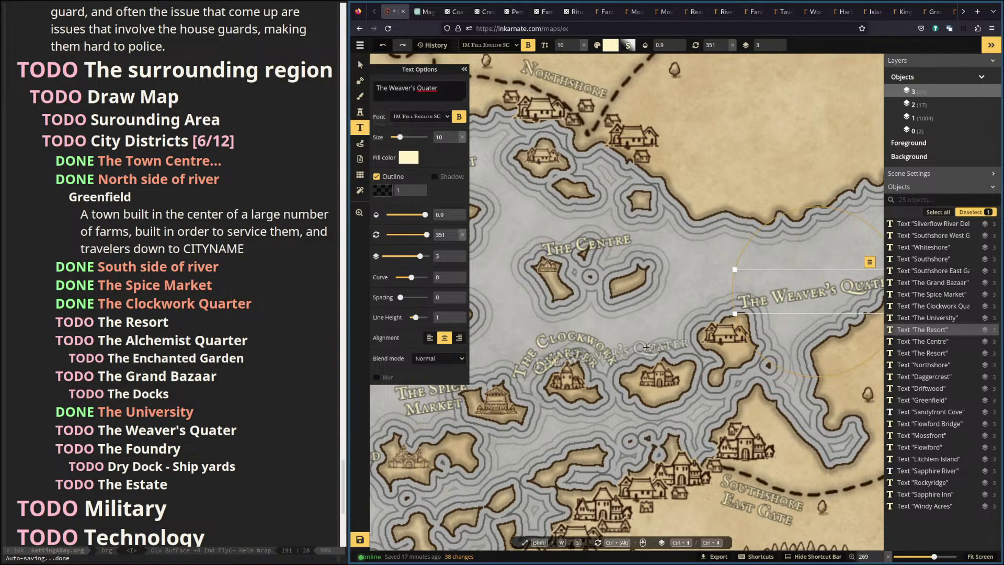
click(648, 317)
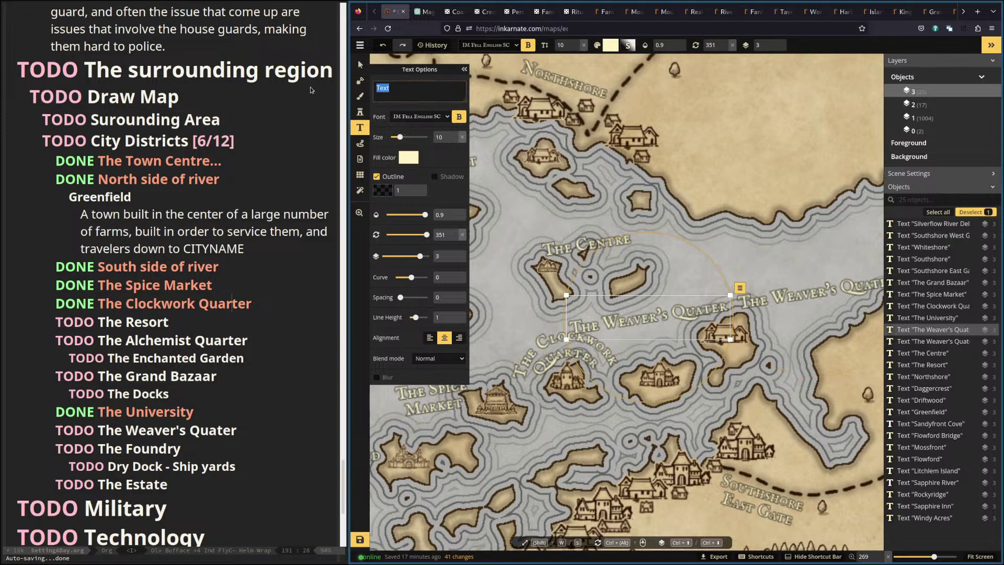
text(THeFo)
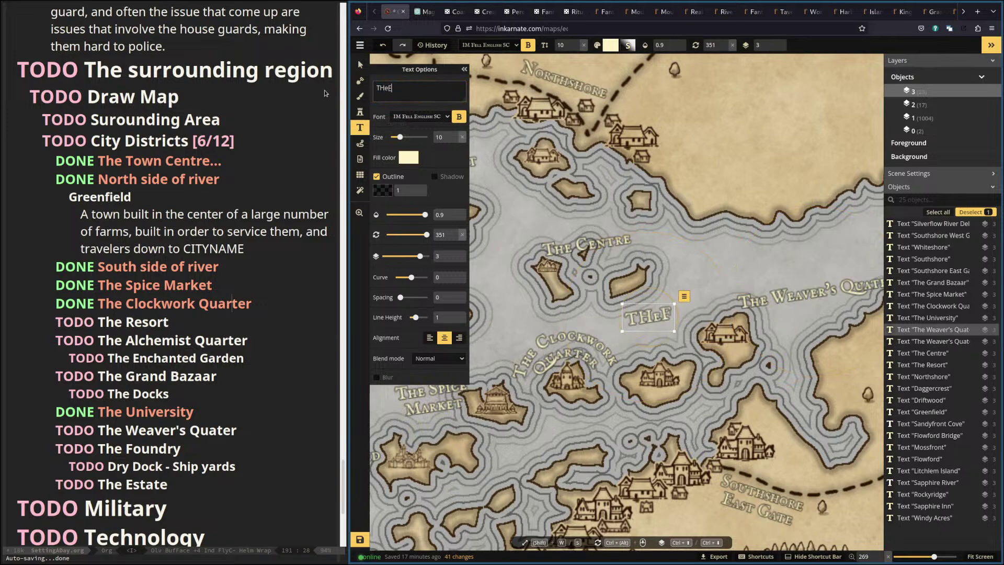
key(BackSpace)
key(BackSpace)
key(BackSpace)
key(BackSpace)
text(he )
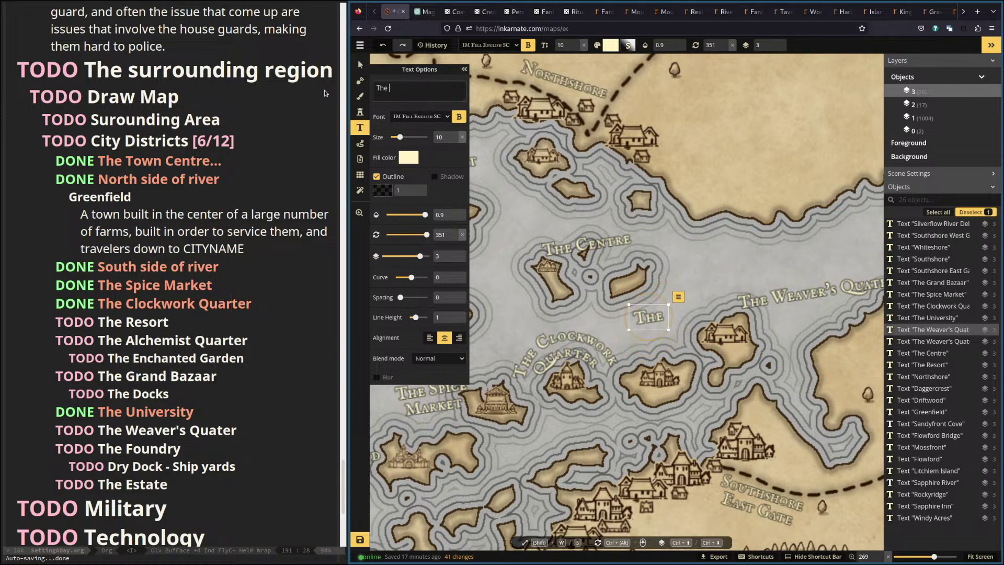
text(Foundry)
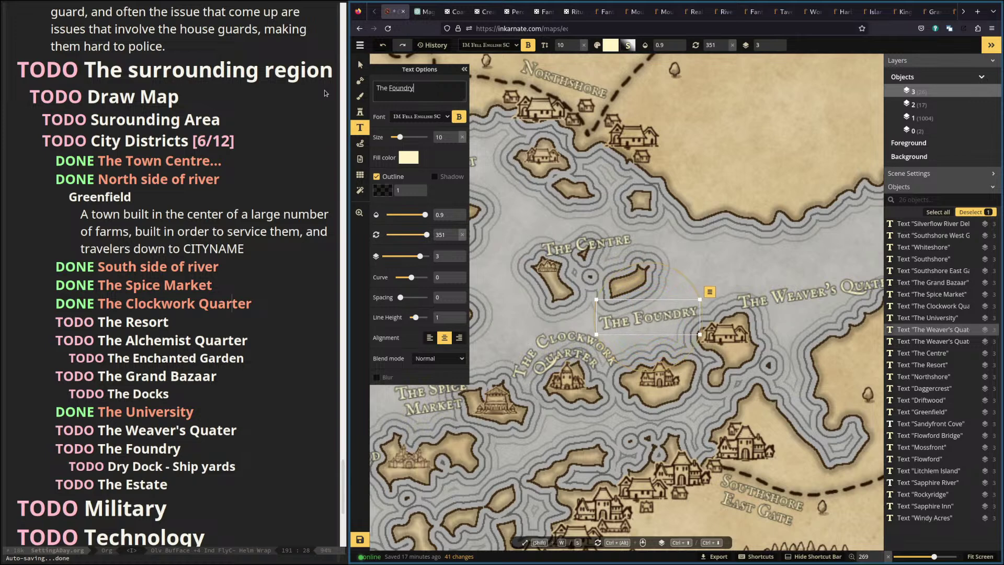
Move "The Foundry" label below the house island east of The Clockwork Quarter and set its curve to -22.
click(360, 64)
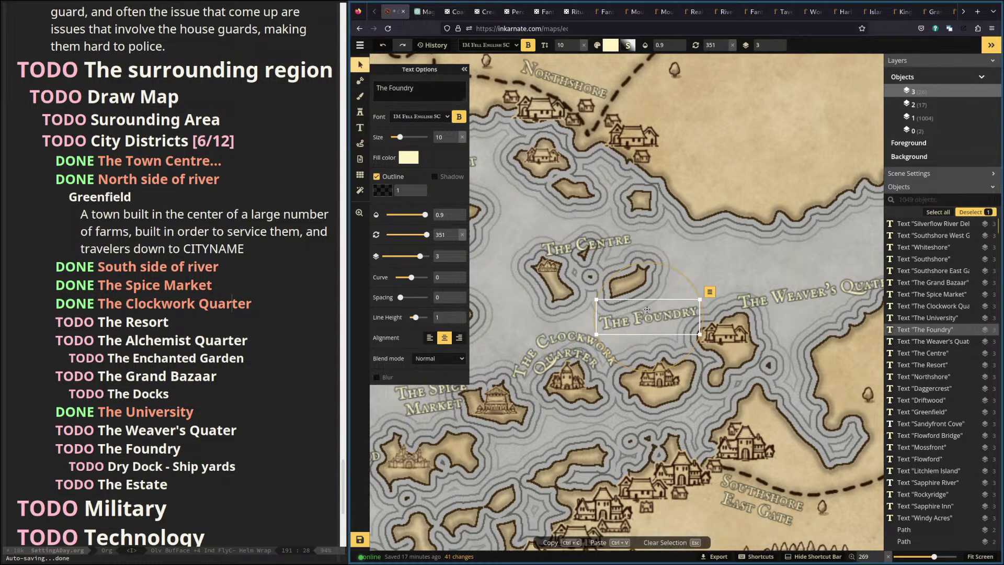
drag(650, 330, 662, 408)
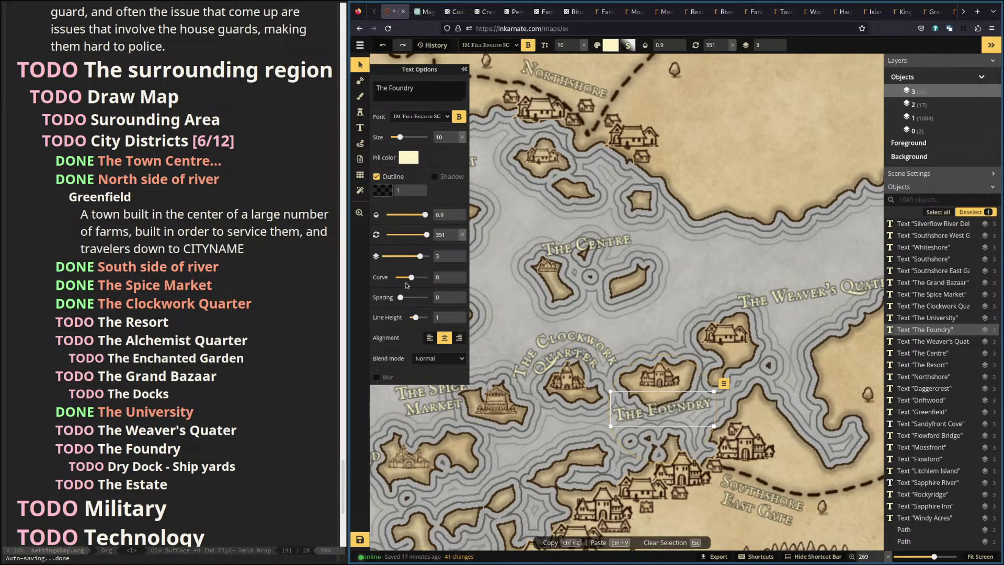
drag(410, 277, 410, 281)
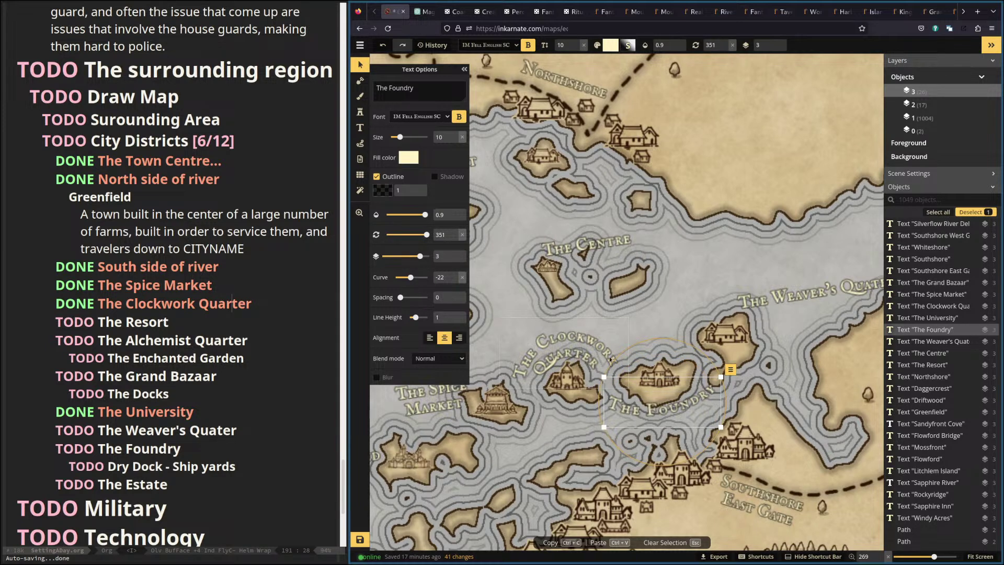
click(562, 357)
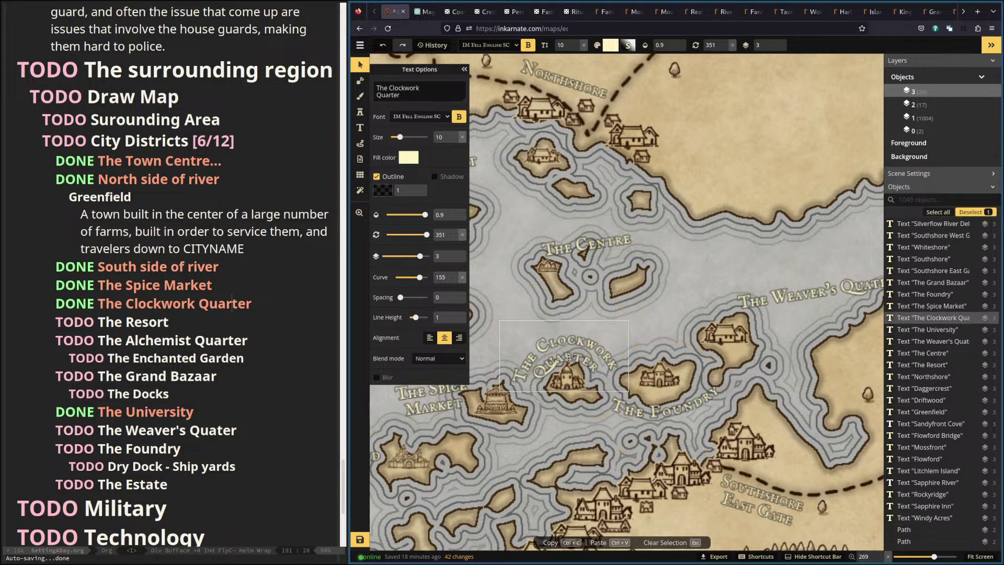
Move "The Weaver's Quater" label above its house island and break its text into two lines before "Quater".
drag(783, 301, 706, 313)
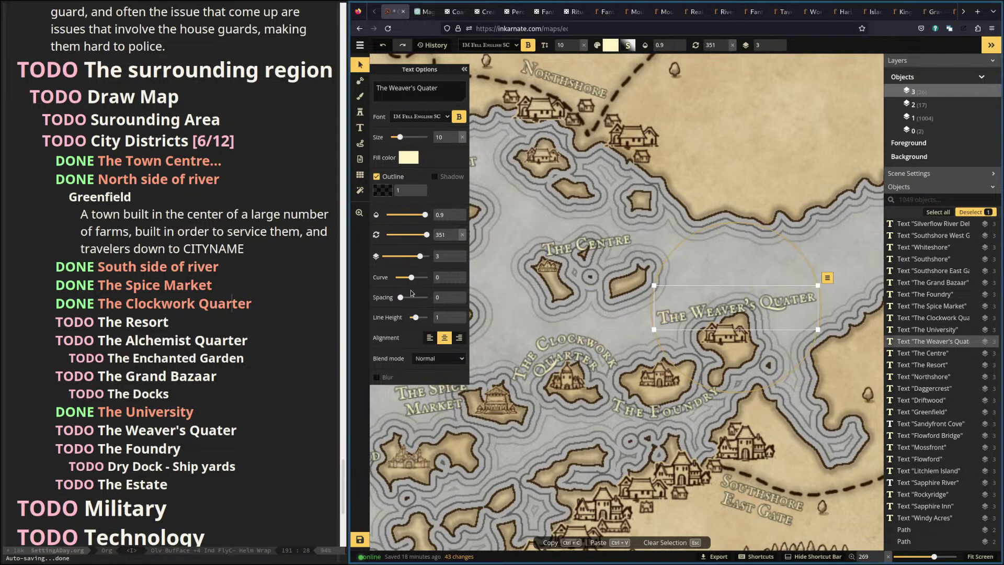
drag(410, 278, 412, 280)
click(413, 88)
key(Return)
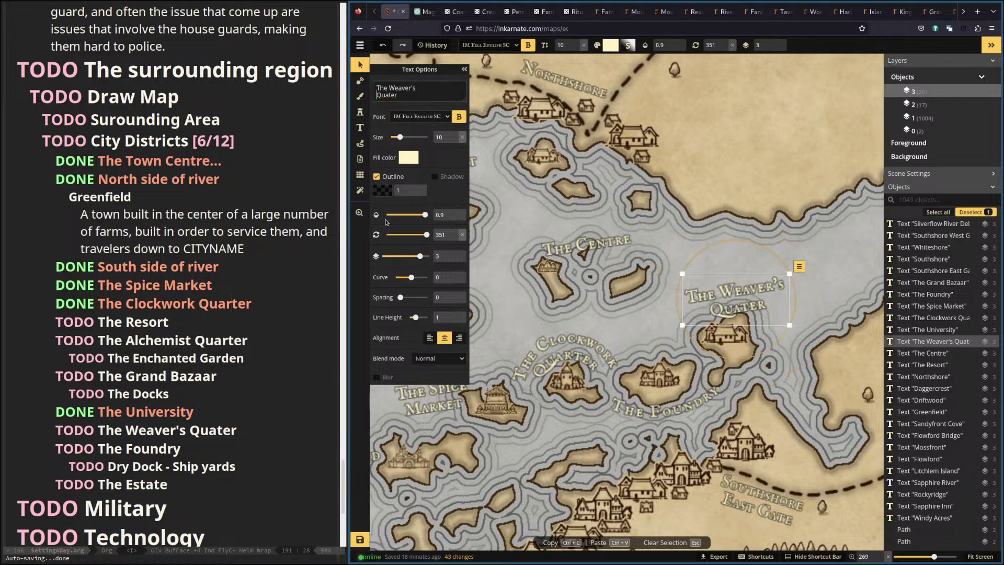
Set "The Weaver's Quater" label's curve to 15, then rotate it to 339 and fit it around the island's northwestern side.
drag(411, 278, 412, 278)
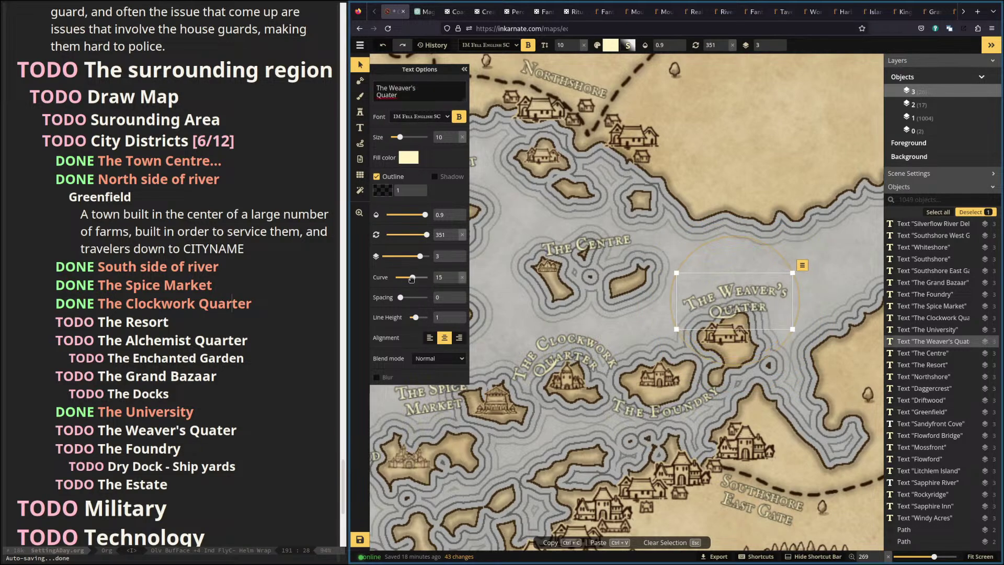
drag(752, 283, 739, 282)
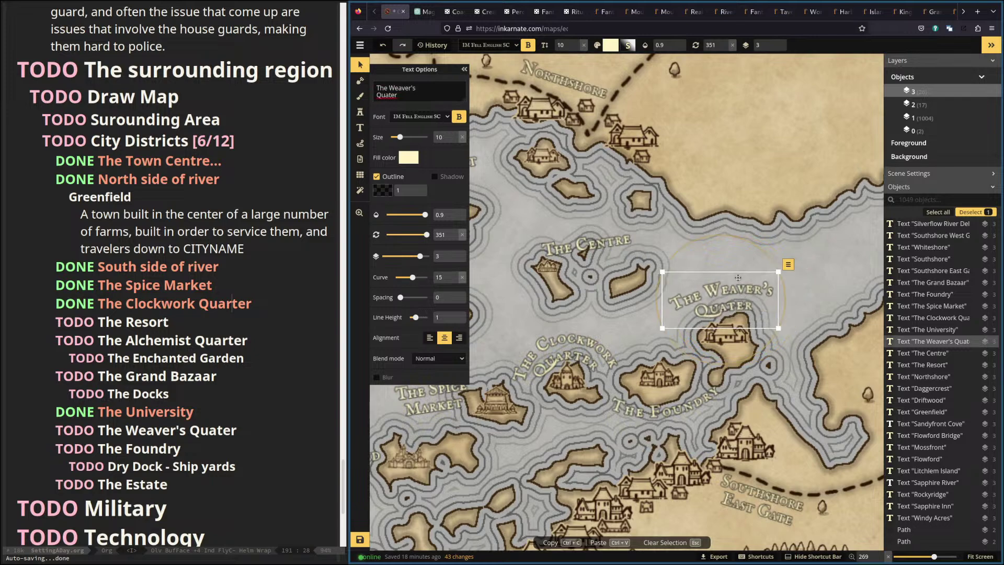
drag(713, 234, 698, 235)
drag(725, 309, 712, 314)
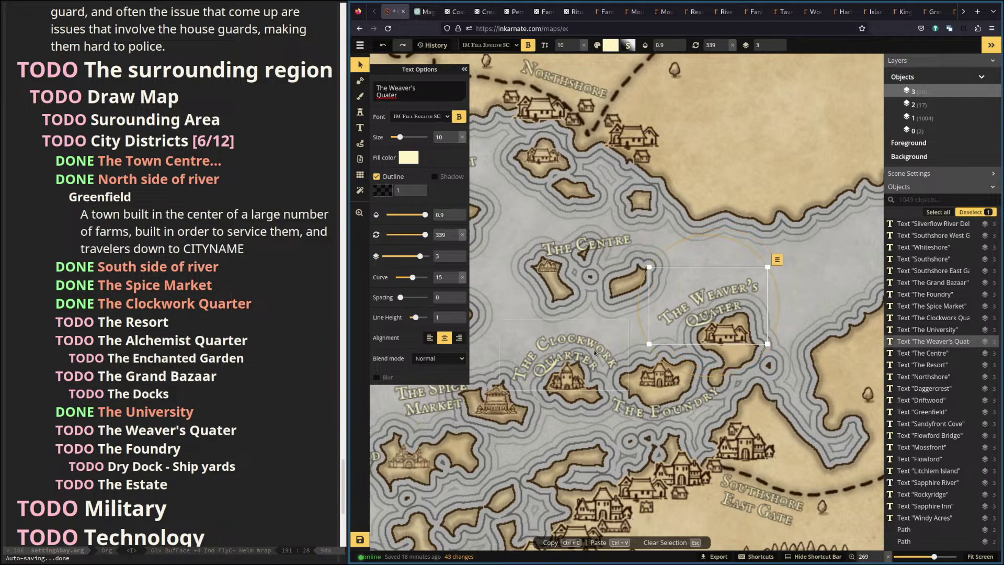
Rotate "The Foundry" label to 345 so it follows the underside of its island.
click(651, 412)
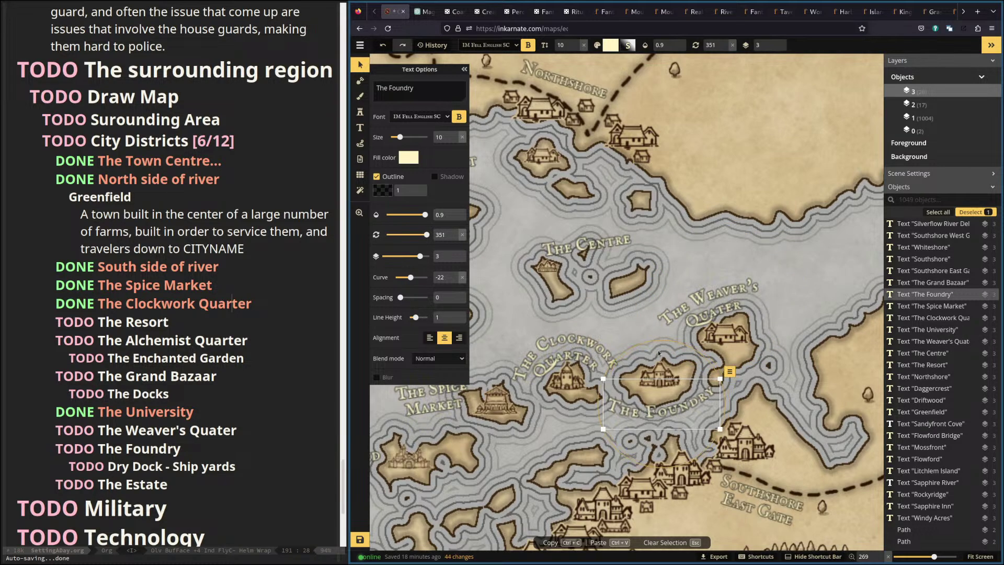
drag(649, 341, 645, 342)
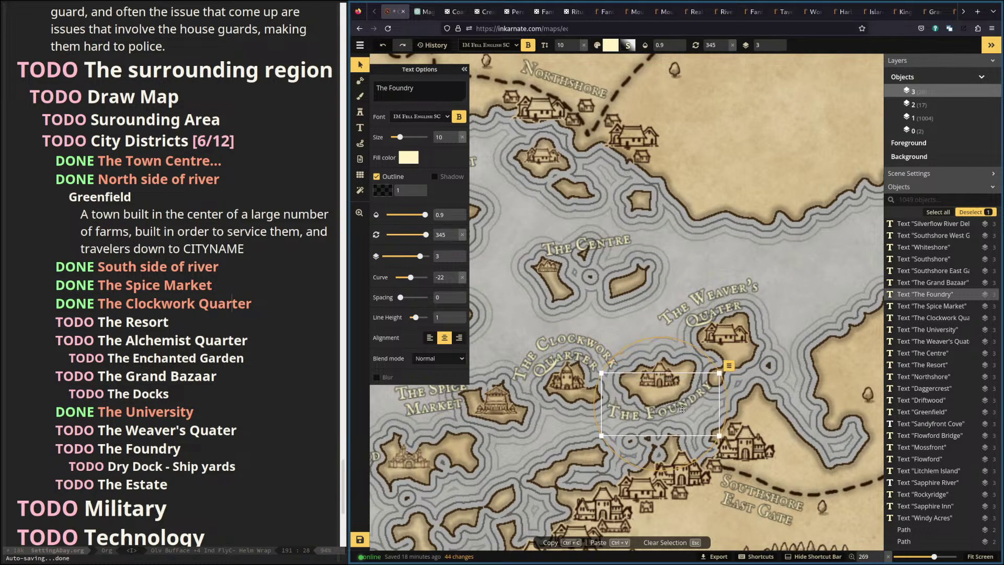
Mark The Resort and The Grand Bazaar as done in the Org outline's City Districts list.
drag(556, 354, 642, 361)
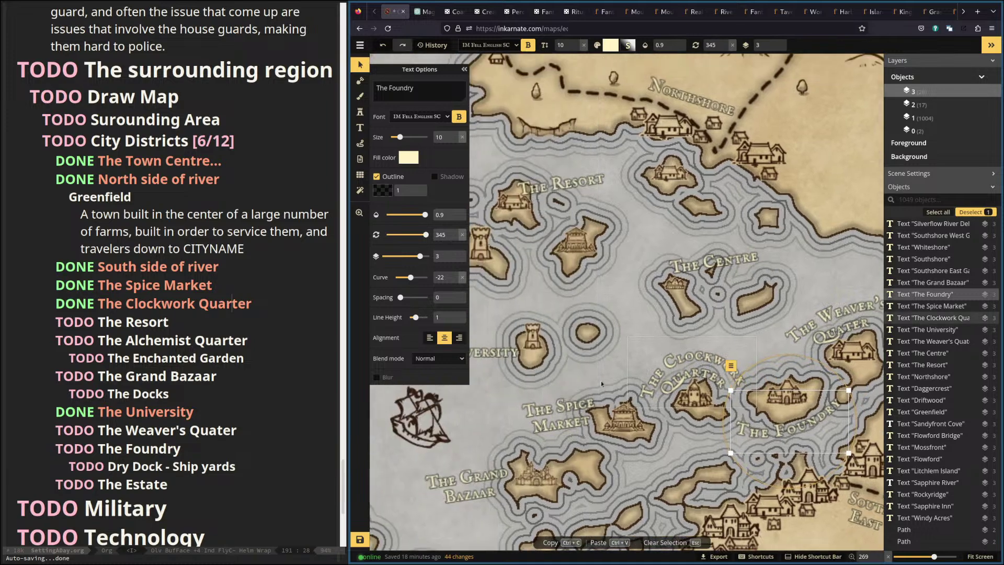
drag(631, 401, 642, 446)
mouse_move(791, 336)
mouse_down()
mouse_move(726, 363)
mouse_move(622, 365)
mouse_move(780, 328)
mouse_up()
drag(666, 318, 673, 375)
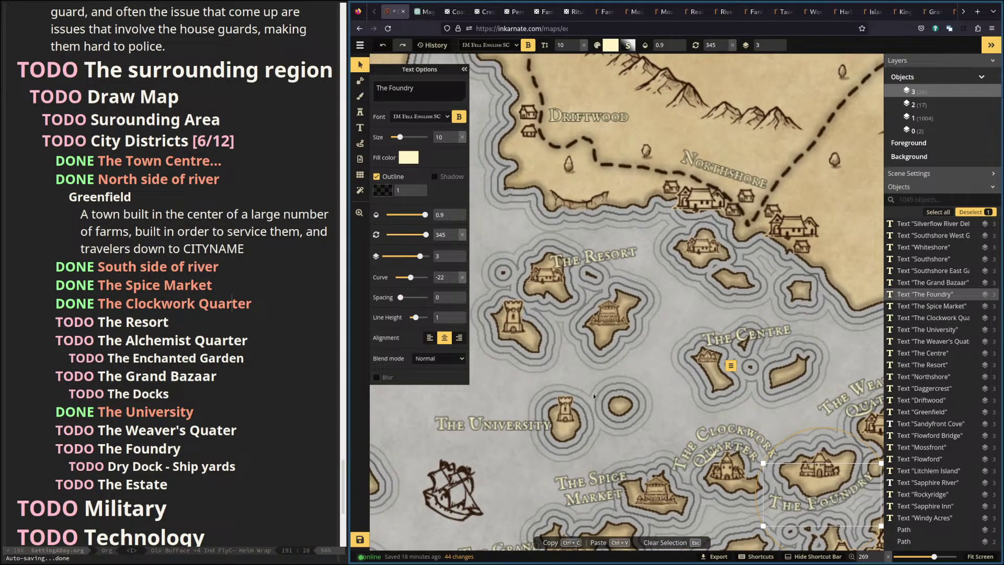
drag(601, 400, 656, 338)
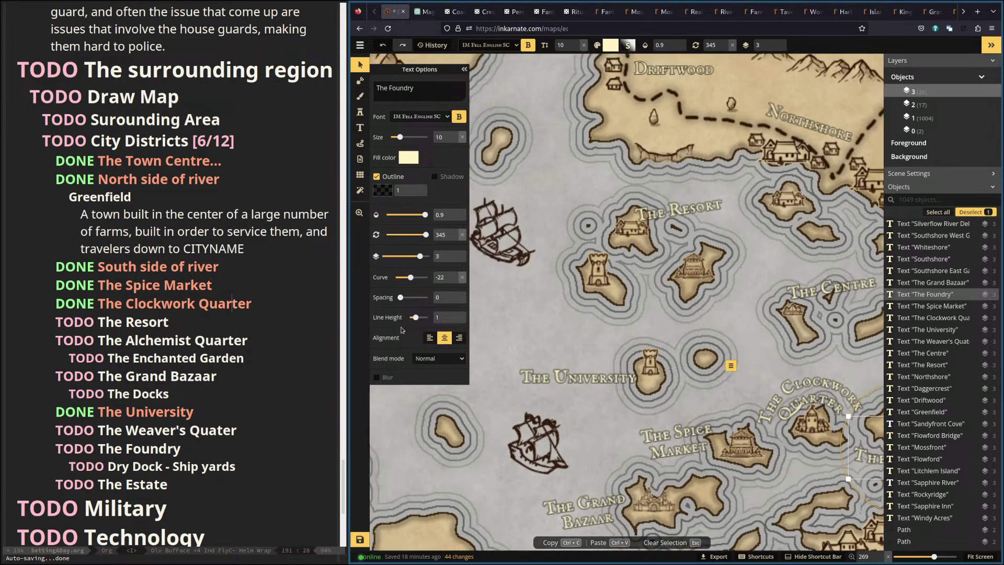
click(144, 320)
key(ctrl+c)
key(ctrl+t)
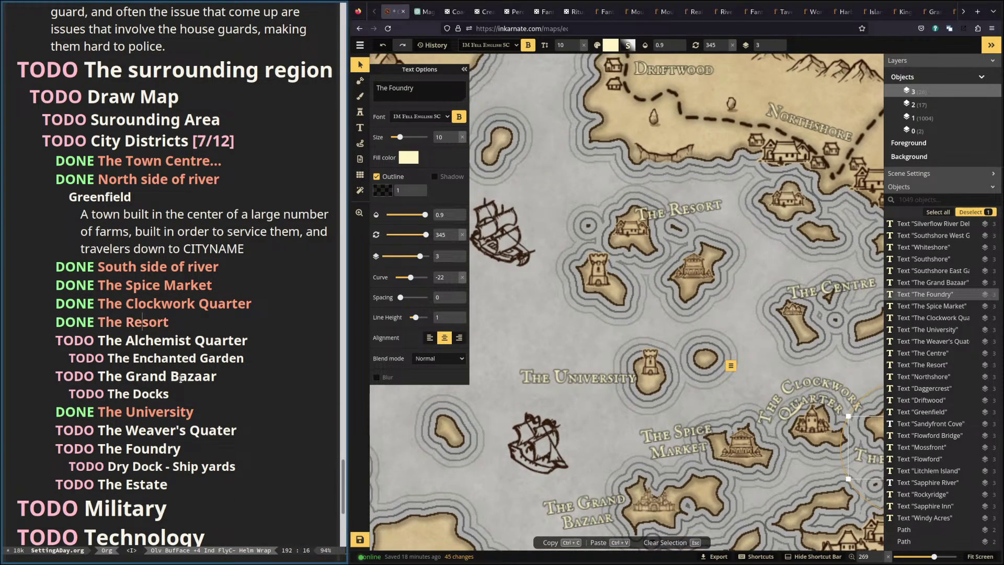
key(ctrl+c)
key(ctrl+t)
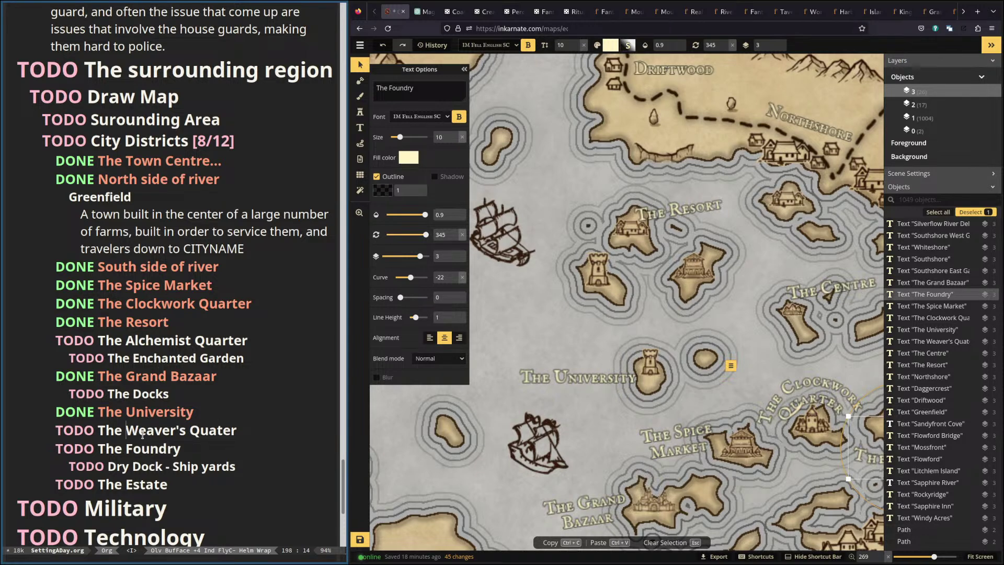
Mark The Weaver's Quater and The Foundry as done in the City Districts list.
key(ctrl+c)
key(ctrl+t)
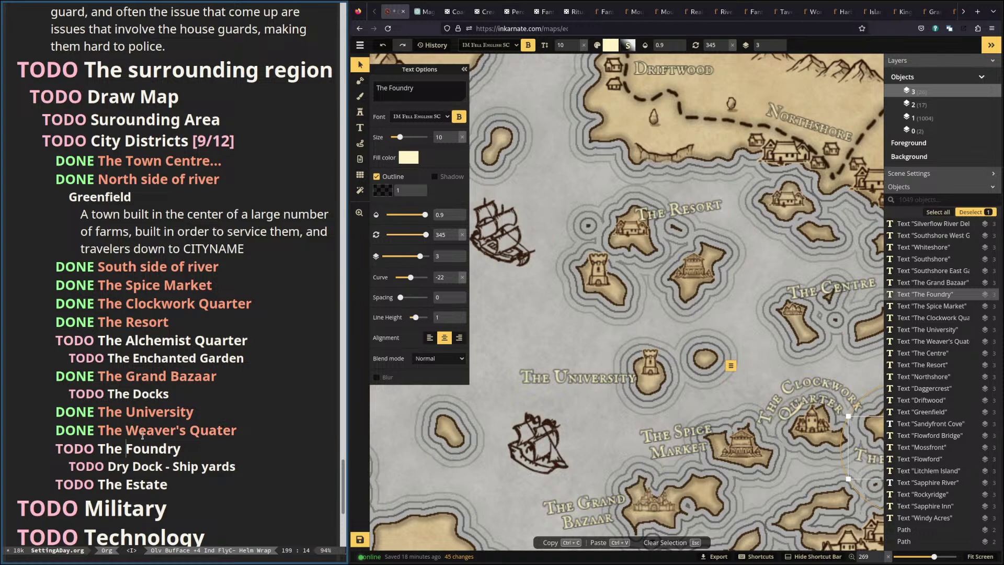
key(ctrl+c)
key(ctrl+t)
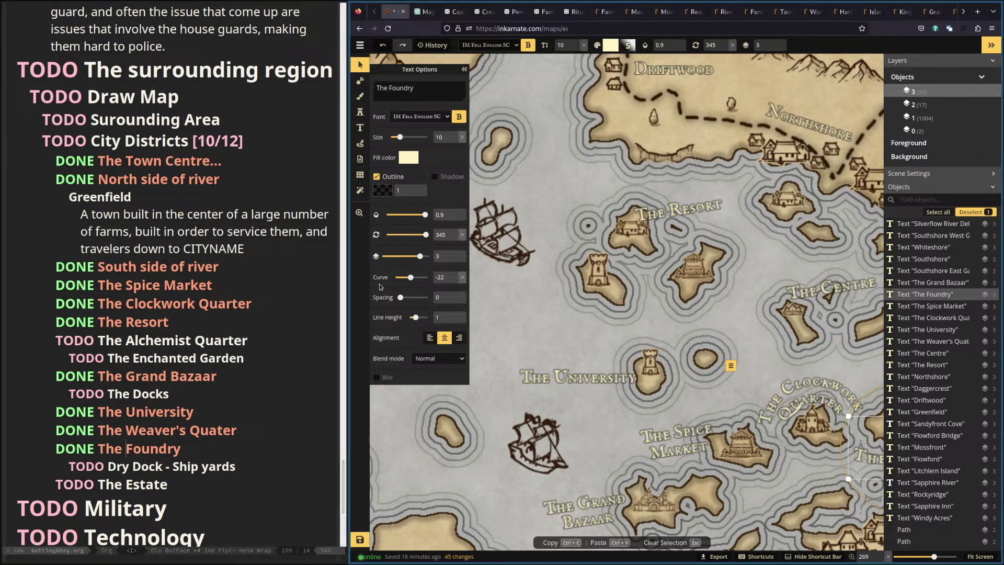
Back on the Inkarnate map, duplicate "The University" label and place the copy west of the tower island southwest of The Resort.
mouse_move(703, 338)
mouse_down()
mouse_move(630, 335)
mouse_move(599, 350)
mouse_move(682, 389)
mouse_up()
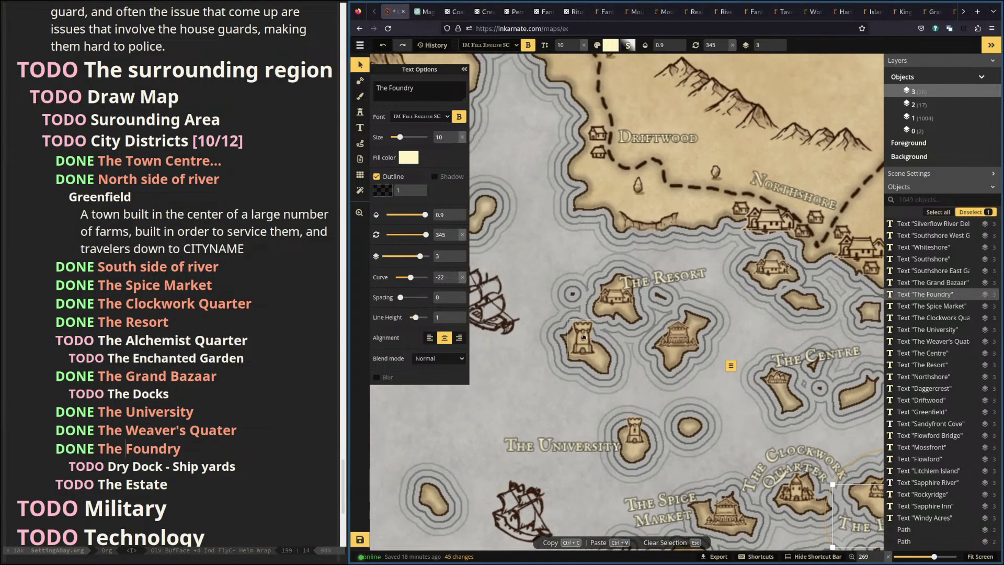
drag(561, 313, 581, 328)
scroll(592, 335, up, 4)
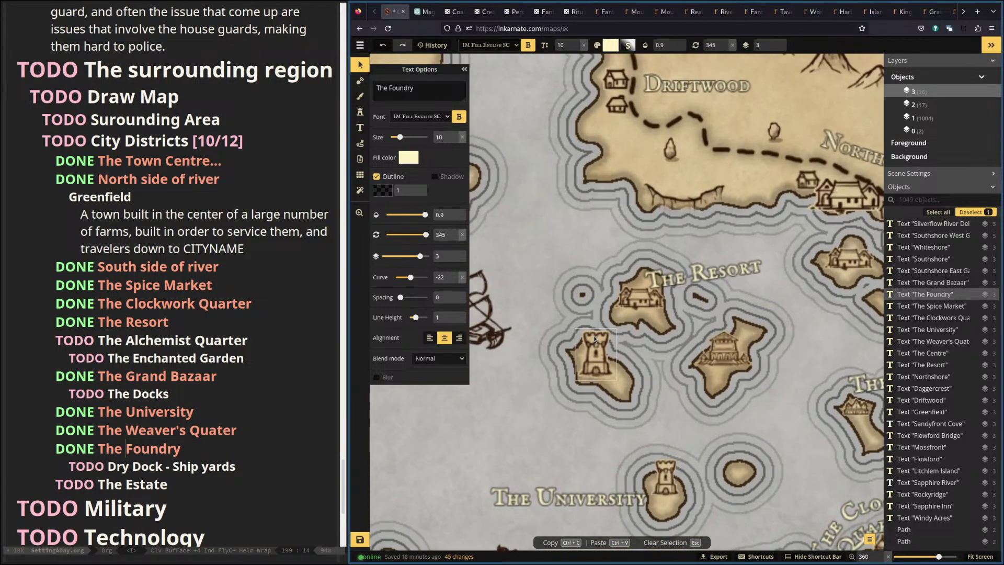
click(579, 510)
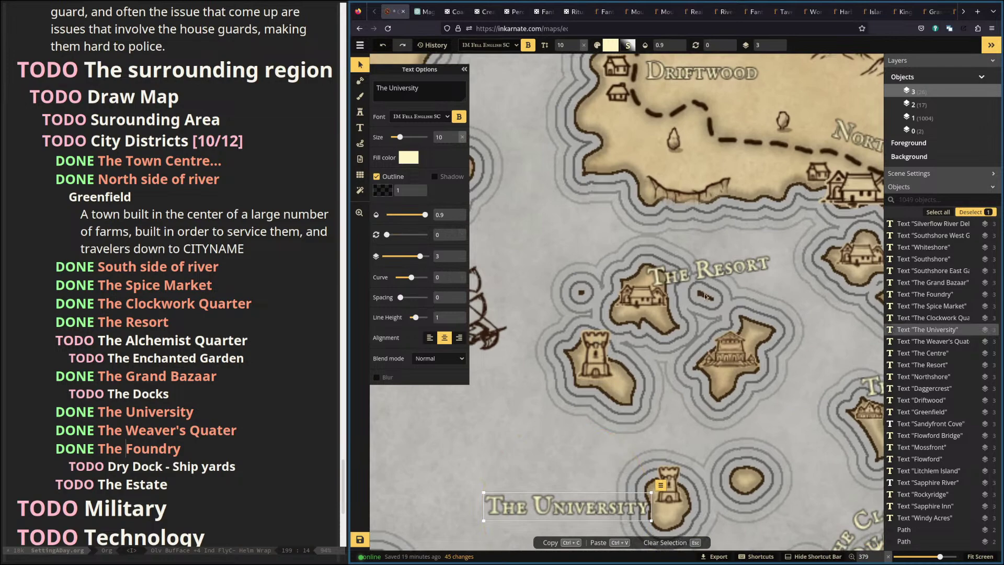
click(710, 276)
scroll(576, 437, down, 4)
click(641, 496)
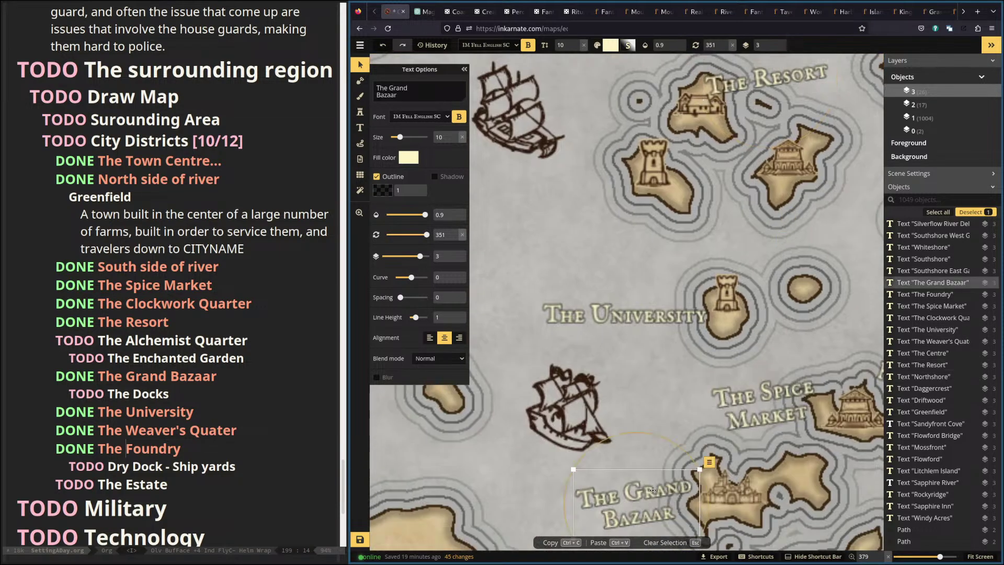
scroll(767, 413, up, 2)
click(665, 425)
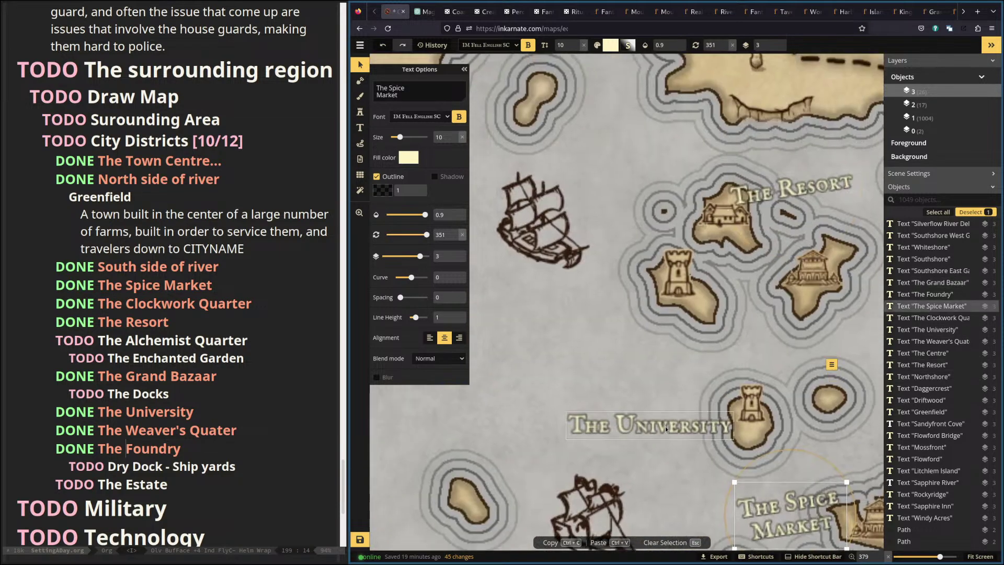
key(ctrl+c)
key(ctrl+v)
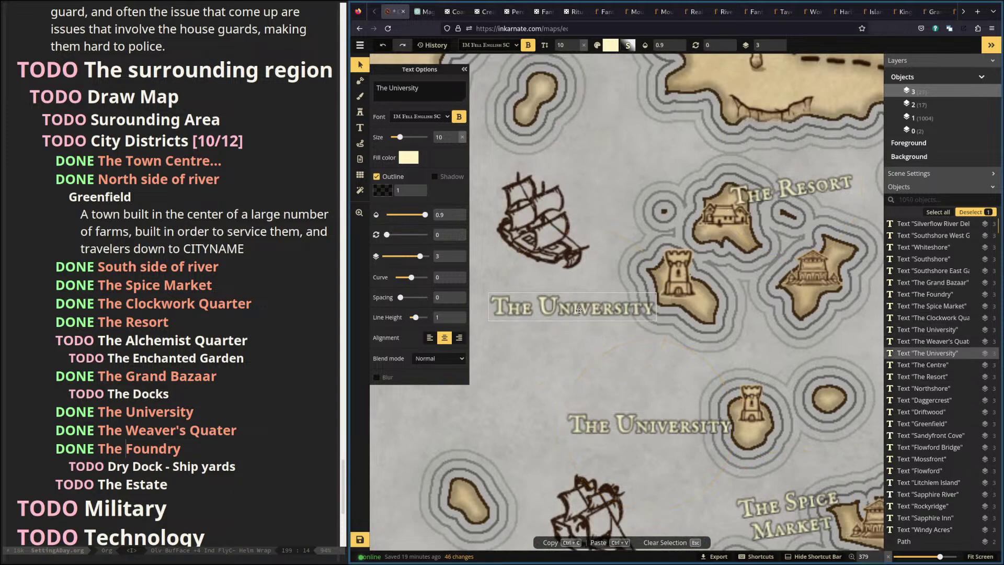
Change the copied label's text to "The Alchemist's Quarter", with "Quarter" on a second line.
drag(421, 88, 379, 86)
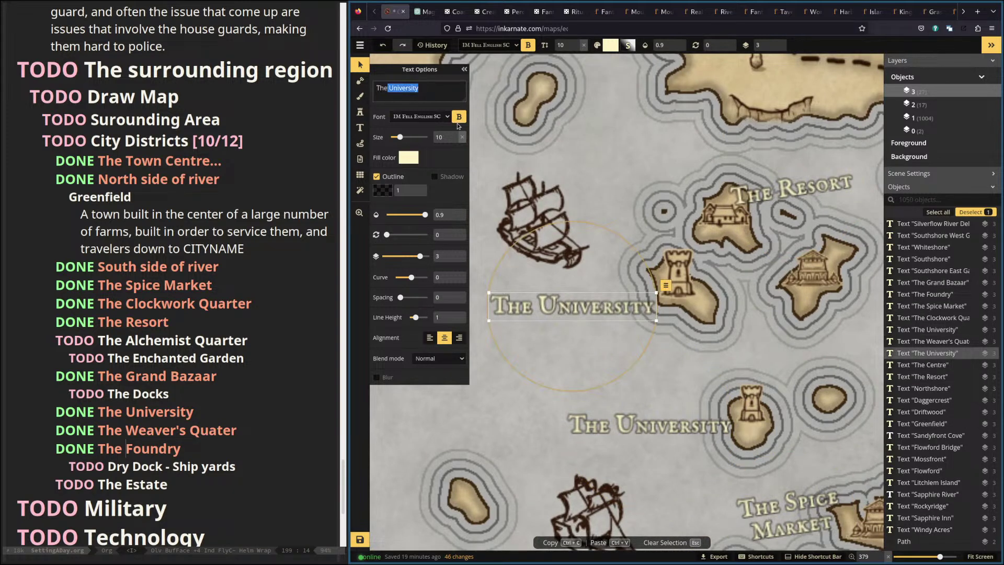
key(BackSpace)
text(A;)
key(BackSpace)
text(l)
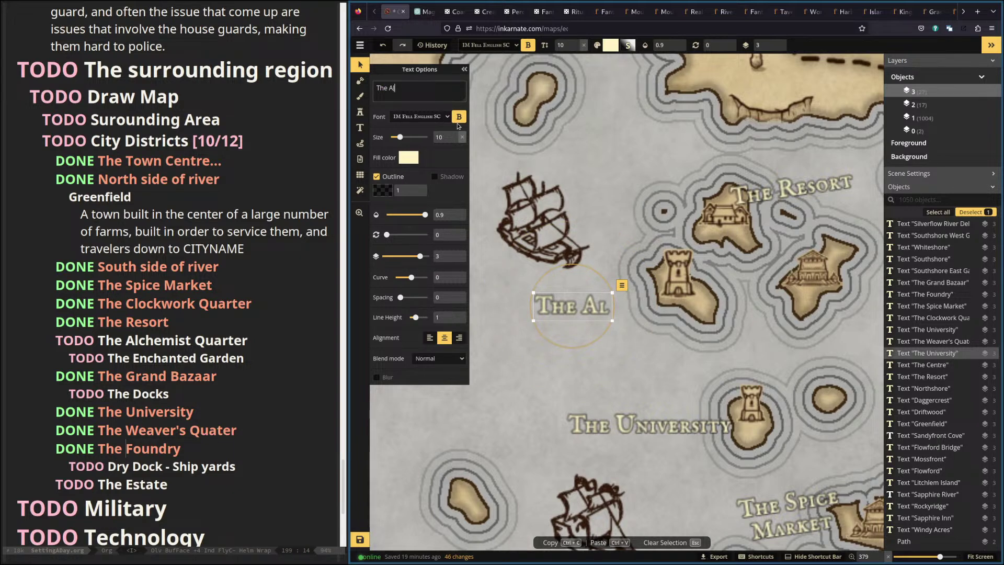
text(chemist)
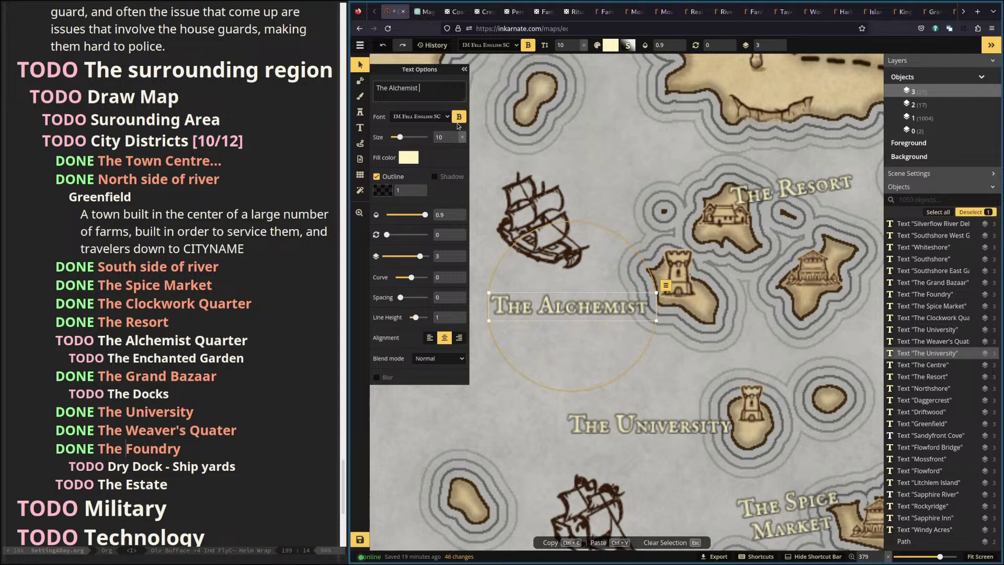
key(BackSpace)
text('s )
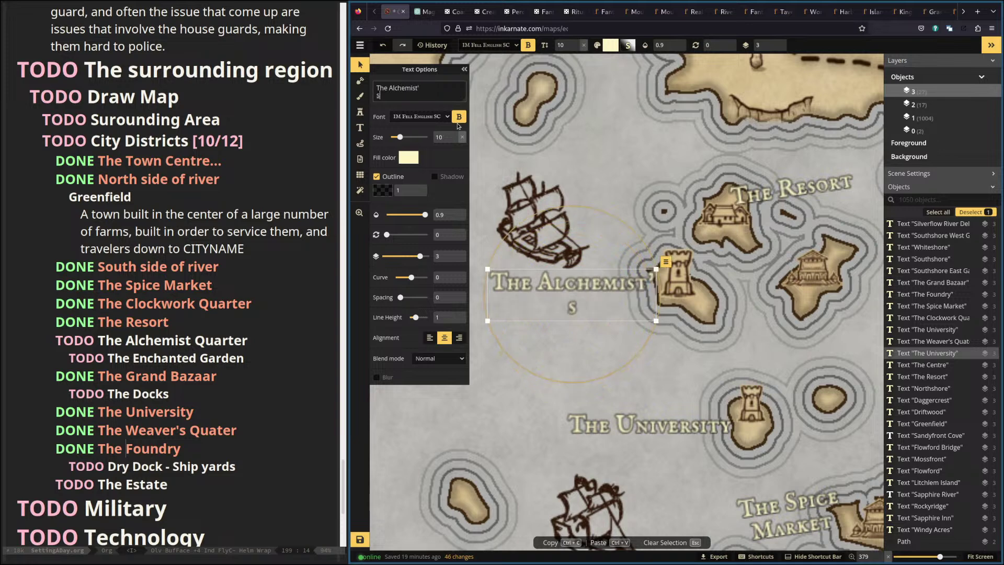
text(QUater)
key(BackSpace)
key(BackSpace)
key(BackSpace)
key(BackSpace)
key(BackSpace)
text(uarter)
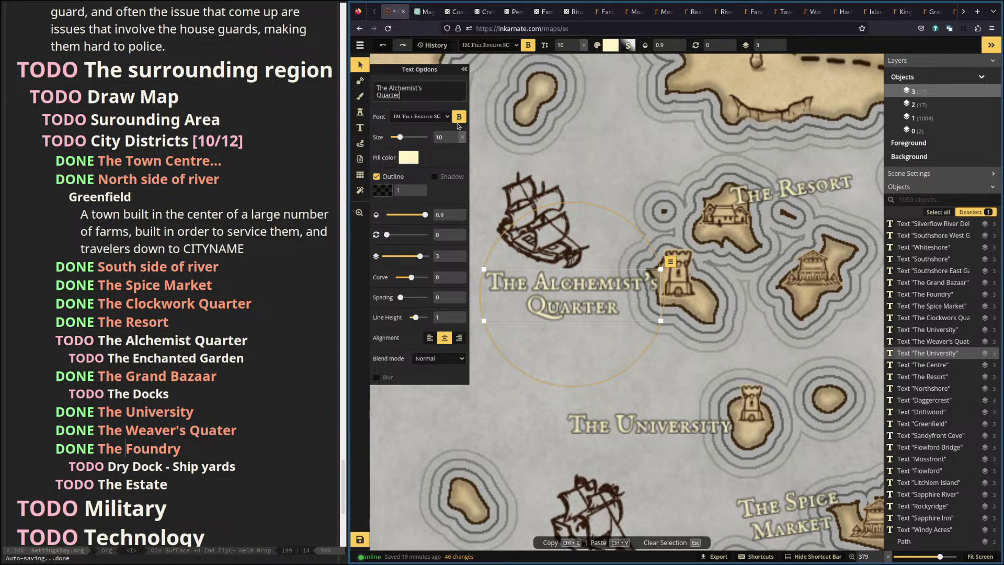
Paste another copy of the label reading "The Estate" and place it along the southeastern side of the island southeast of The Resort, rotated to 307.
drag(643, 345, 513, 370)
key(ctrl+v)
click(393, 84)
key(ctrl+a)
text(Estate)
drag(755, 302, 749, 333)
drag(732, 255, 759, 301)
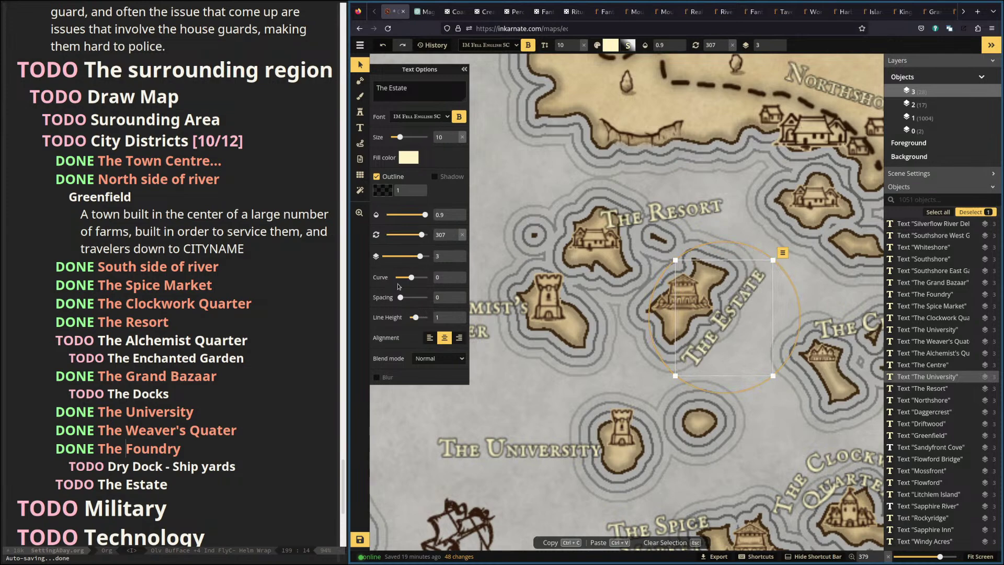
Curve The Estate label to -33 and nudge it closer to the southeastern side of its island.
drag(410, 277, 409, 277)
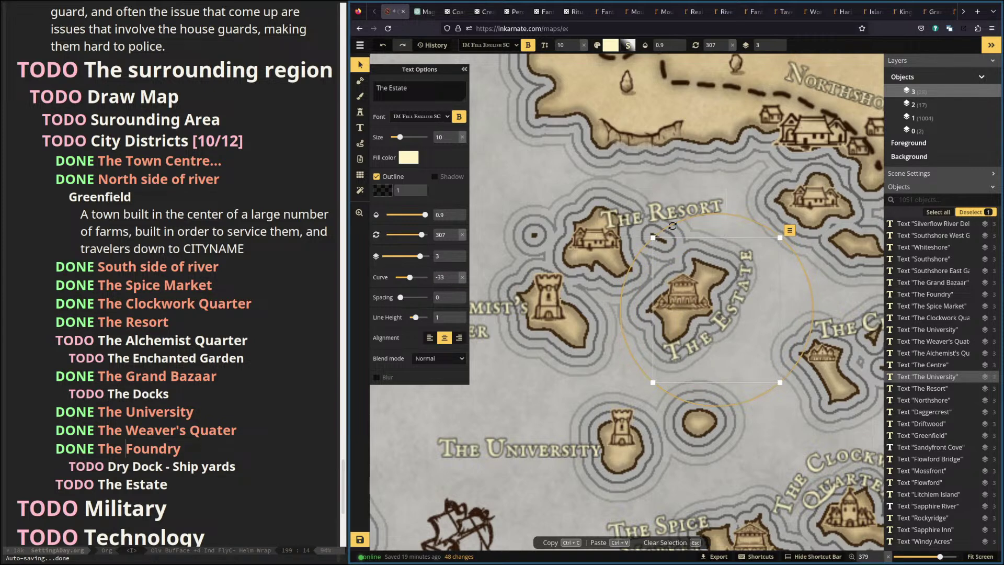
drag(695, 303, 690, 308)
drag(540, 294, 587, 305)
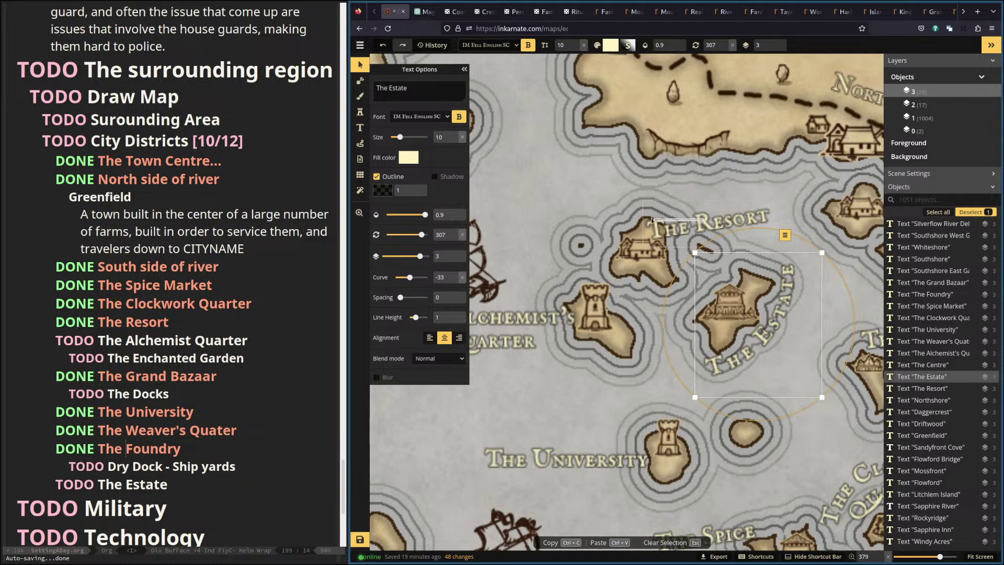
Move The Resort label west so it sits directly above its island.
click(686, 224)
drag(702, 224, 635, 211)
drag(616, 285, 610, 277)
scroll(610, 277, down, 5)
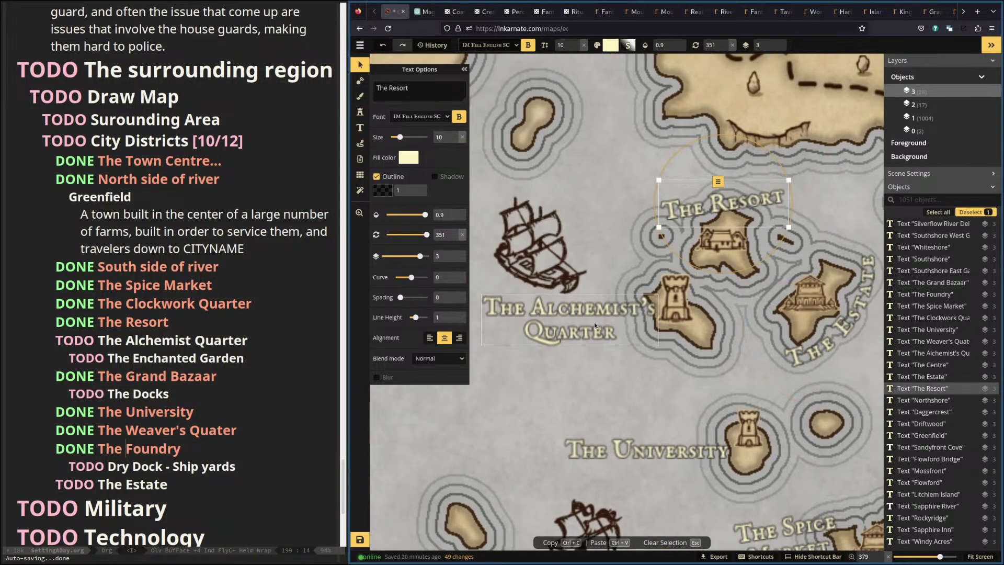
scroll(742, 302, up, 5)
scroll(739, 294, down, 5)
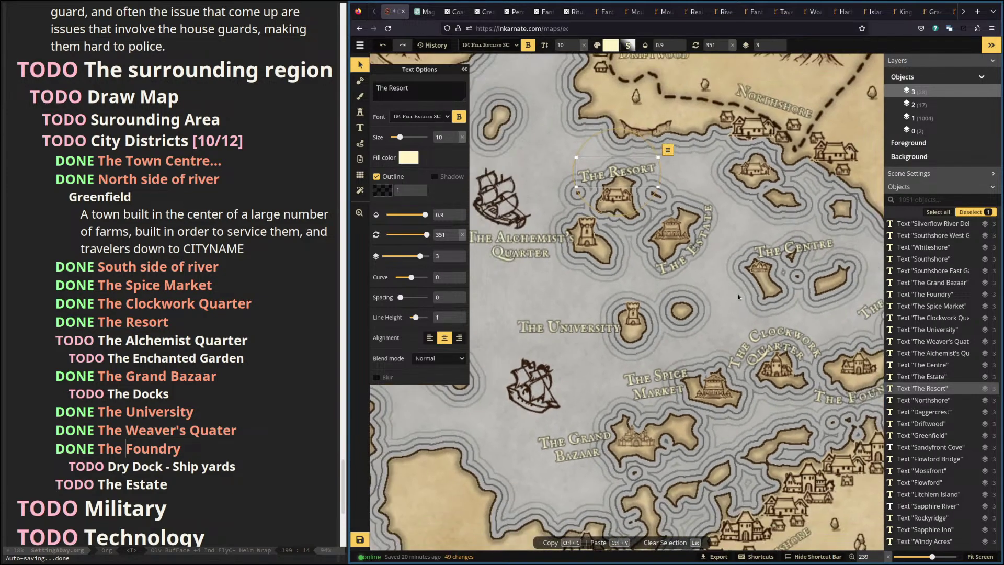
drag(736, 293, 679, 247)
drag(756, 249, 754, 251)
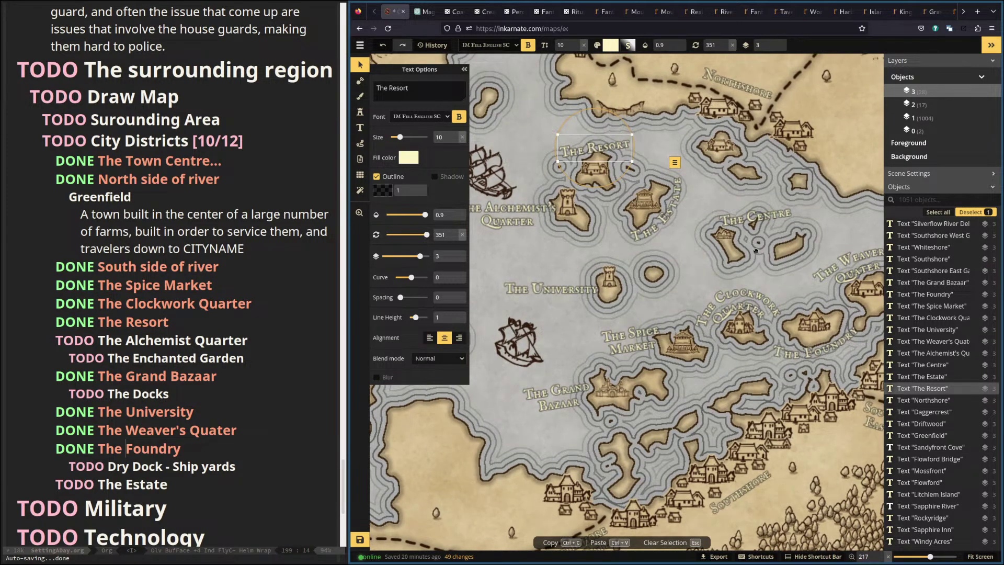
drag(756, 251, 738, 263)
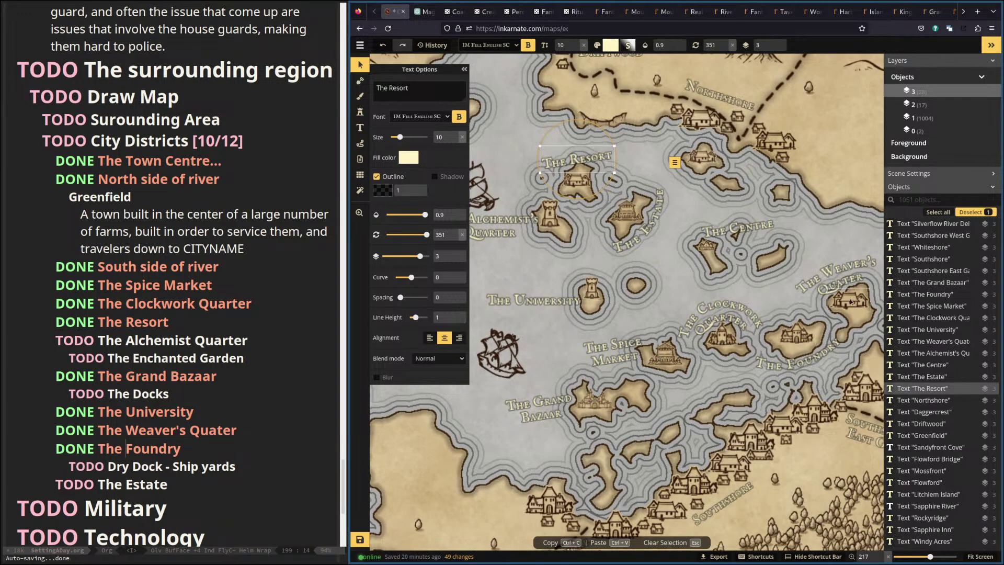
Switch to the Org outline and mark The Estate as done in the City Districts list.
click(149, 484)
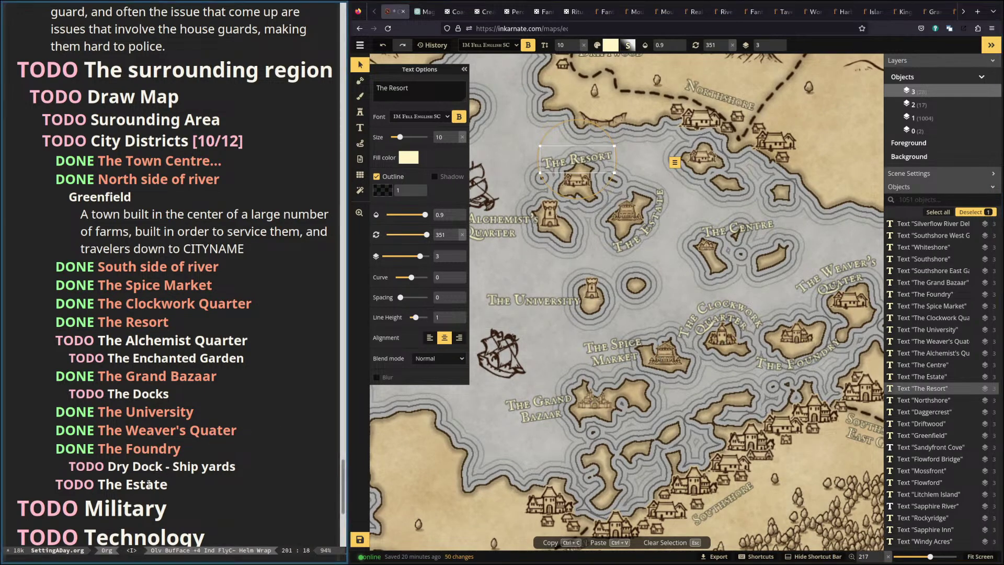
key(ctrl+c)
key(ctrl+t)
Mark The Alchemist Quarter as done in the City Districts list.
key(Up)
key(Up)
key(Up)
key(Up)
key(Up)
key(Up)
key(Up)
key(Up)
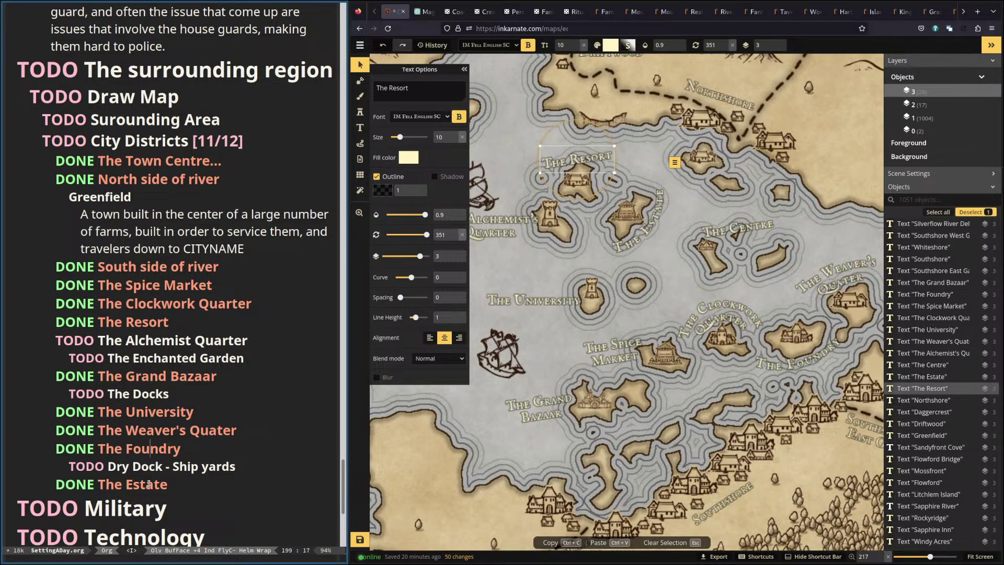
key(ctrl+c)
key(ctrl+t)
key(Up)
key(Up)
key(Up)
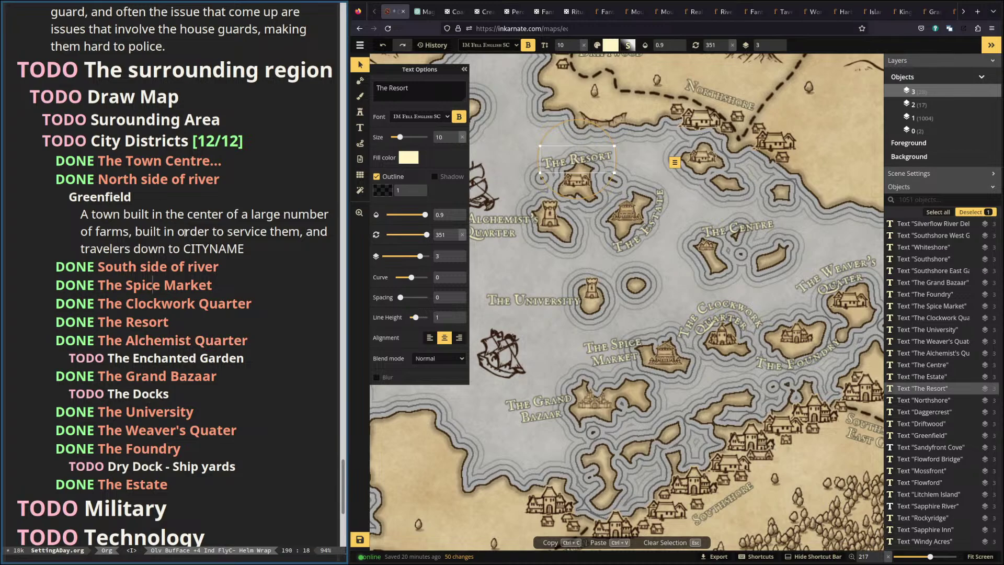
Read through the setting notes, from the Magic System section through the district descriptions to The Estate.
scroll(178, 228, up, 15)
scroll(203, 259, up, 20)
scroll(203, 260, down, 3)
scroll(203, 260, down, 10)
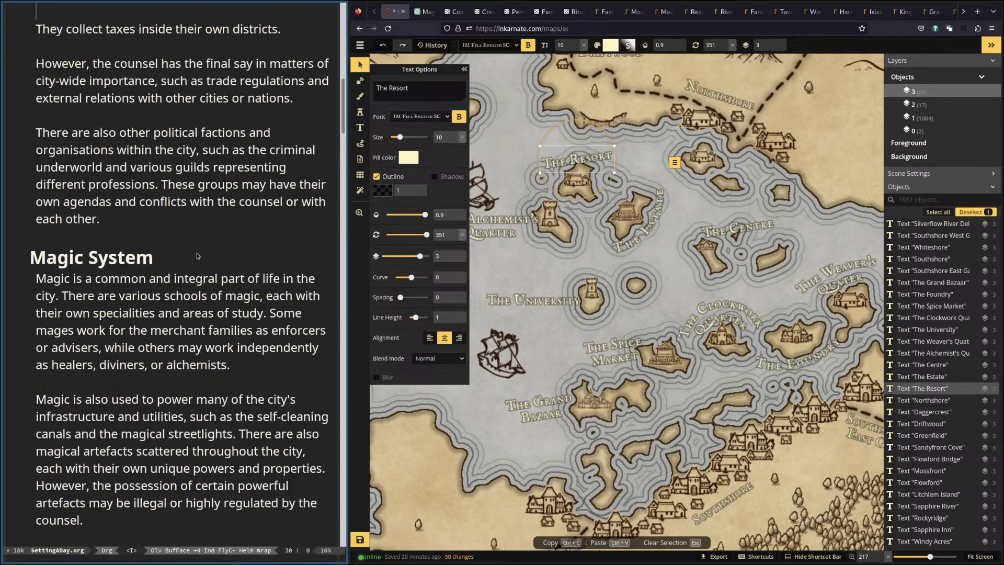
scroll(194, 256, down, 5)
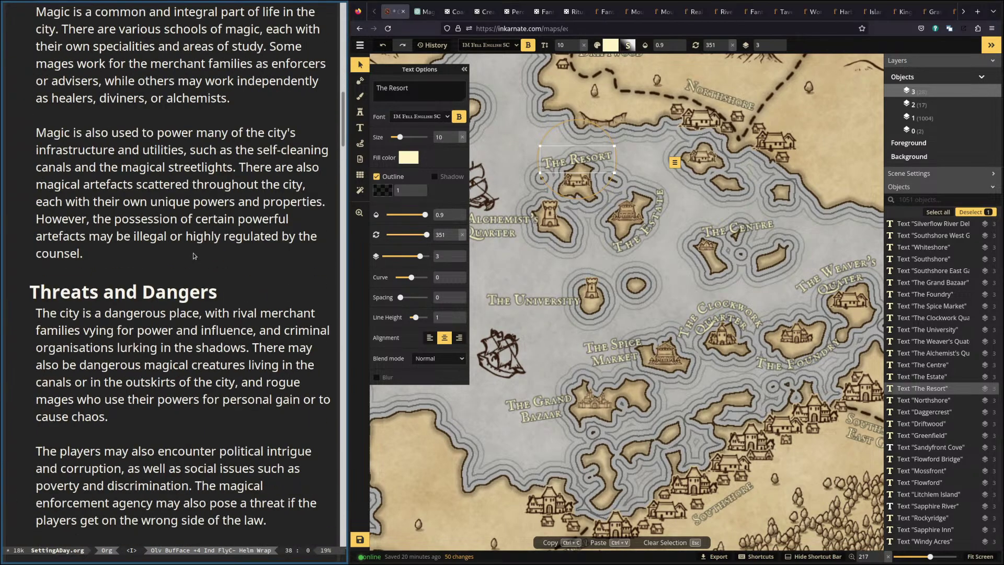
scroll(193, 256, down, 7)
scroll(187, 254, down, 5)
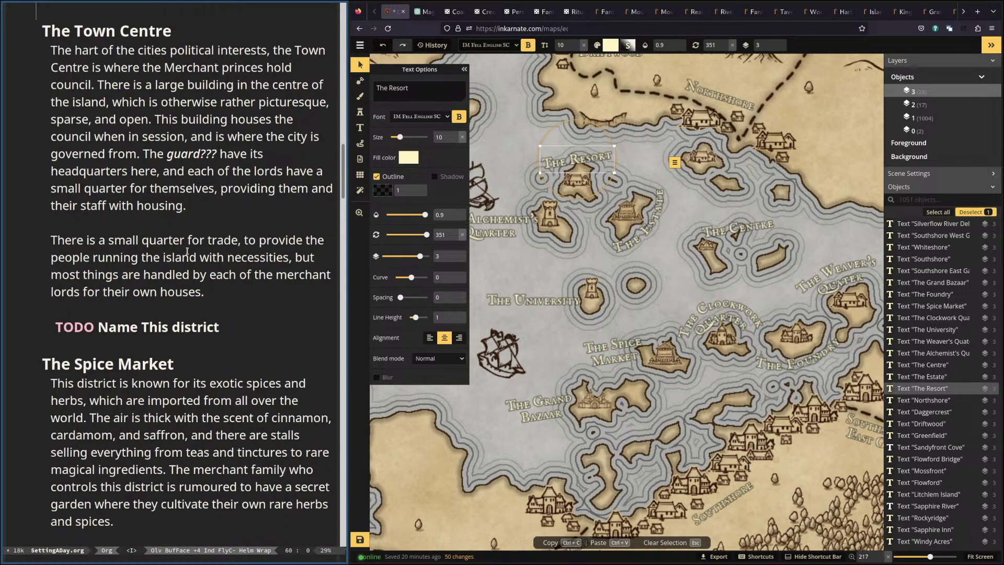
scroll(188, 252, down, 1)
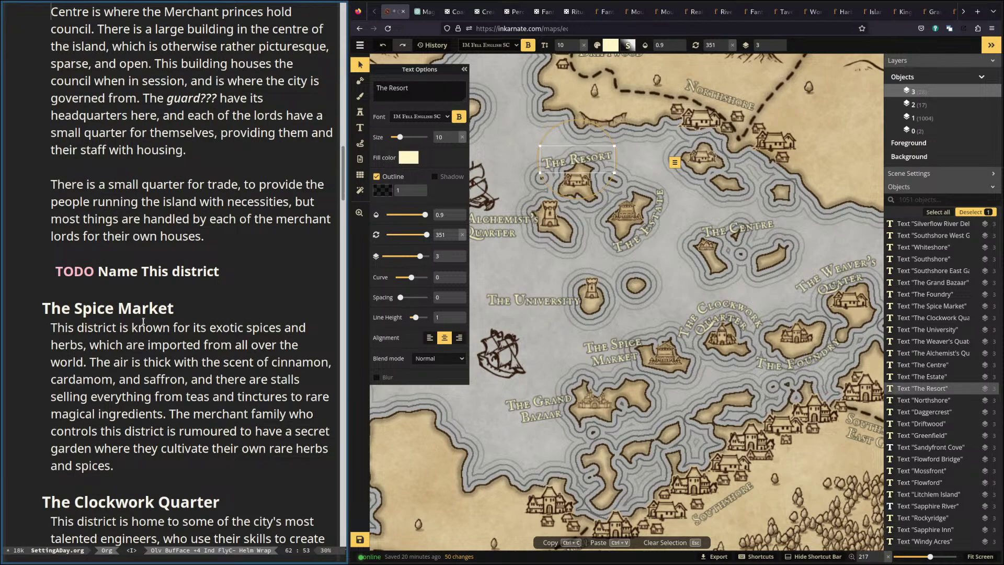
scroll(149, 316, down, 4)
scroll(155, 312, down, 1)
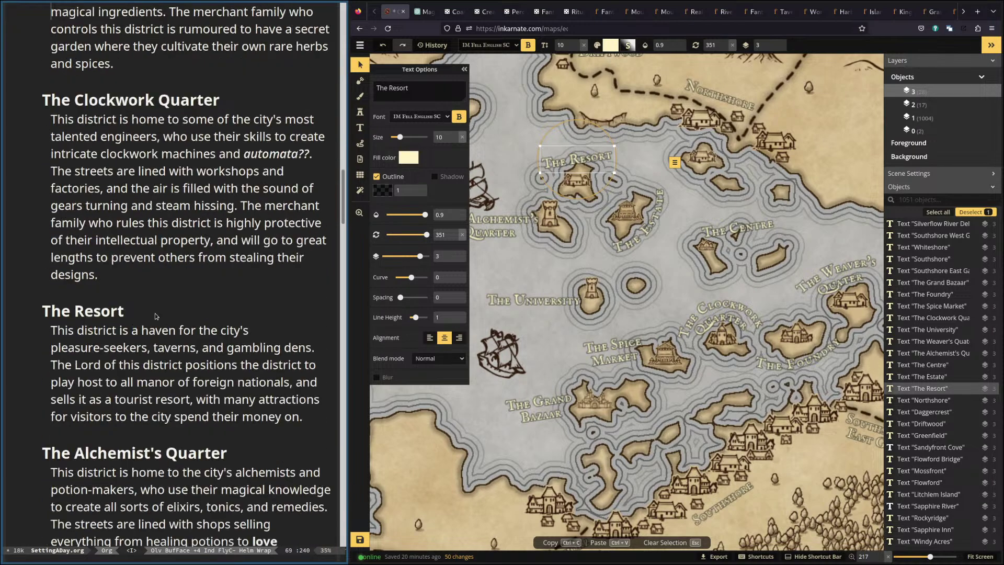
scroll(155, 315, down, 2)
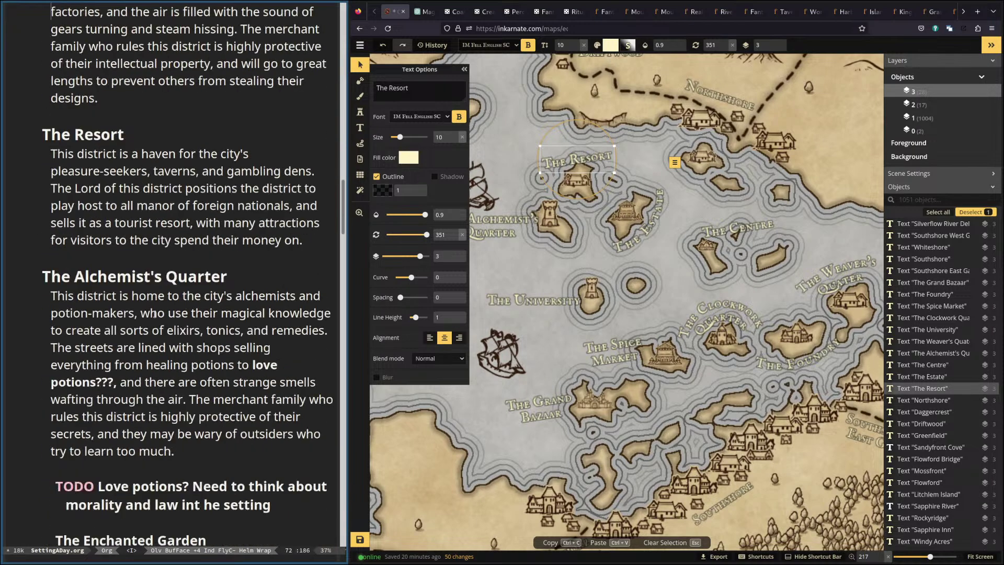
scroll(155, 313, down, 2)
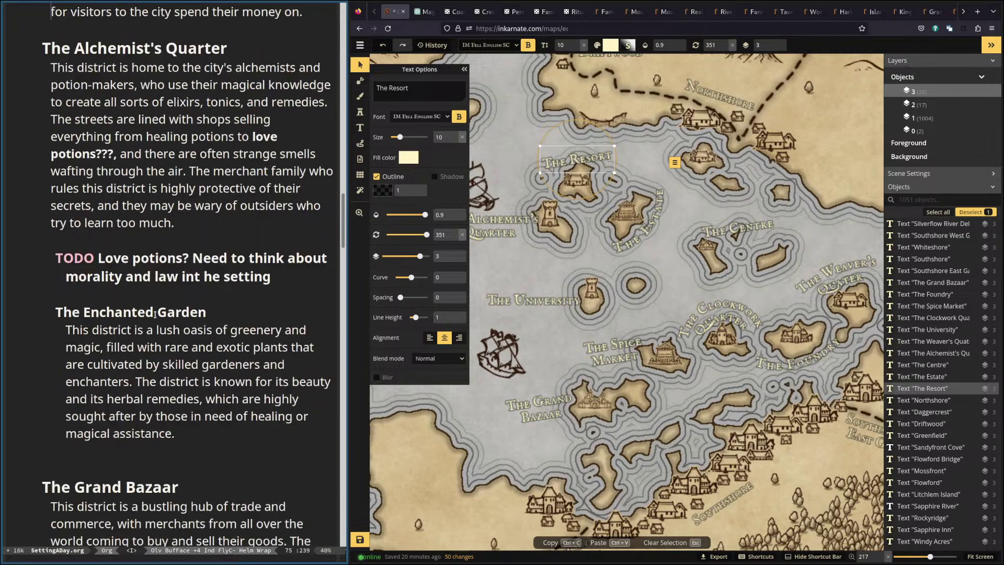
scroll(155, 314, down, 4)
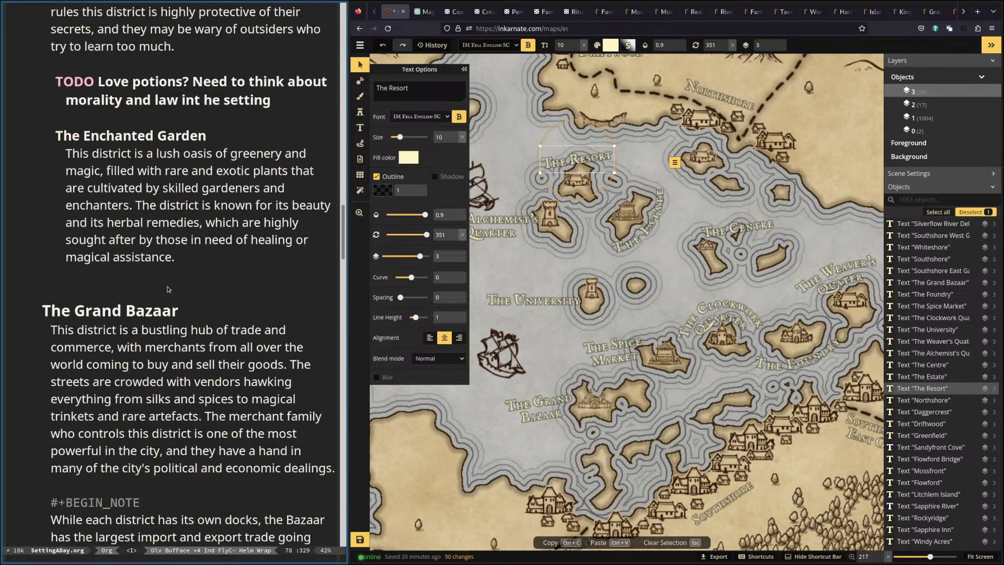
scroll(156, 310, down, 1)
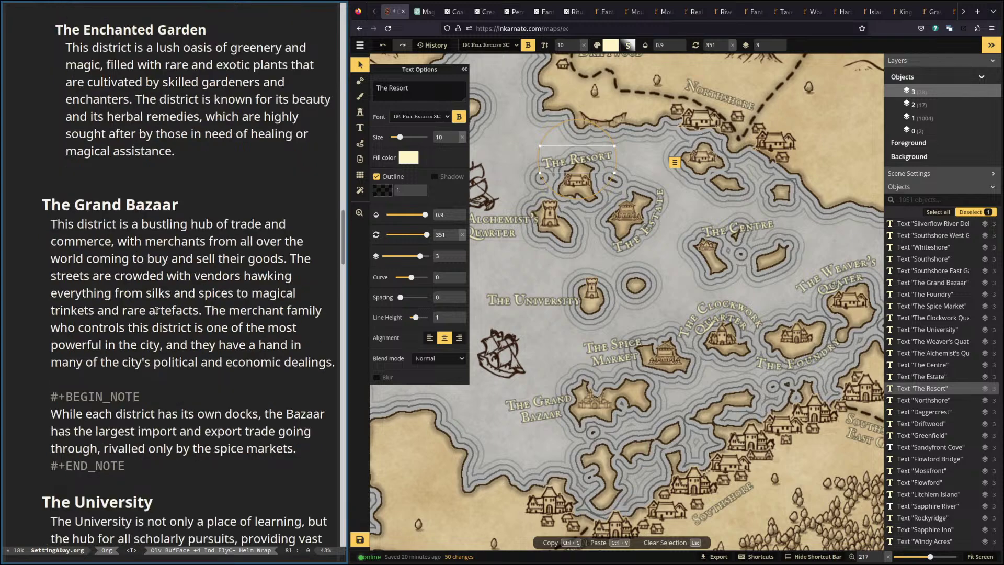
scroll(156, 310, down, 5)
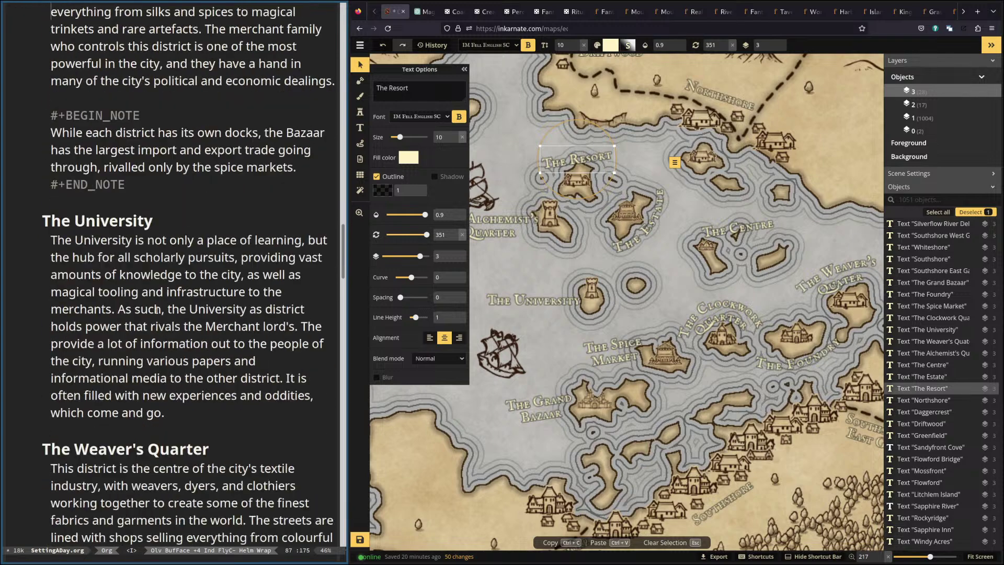
scroll(156, 310, down, 3)
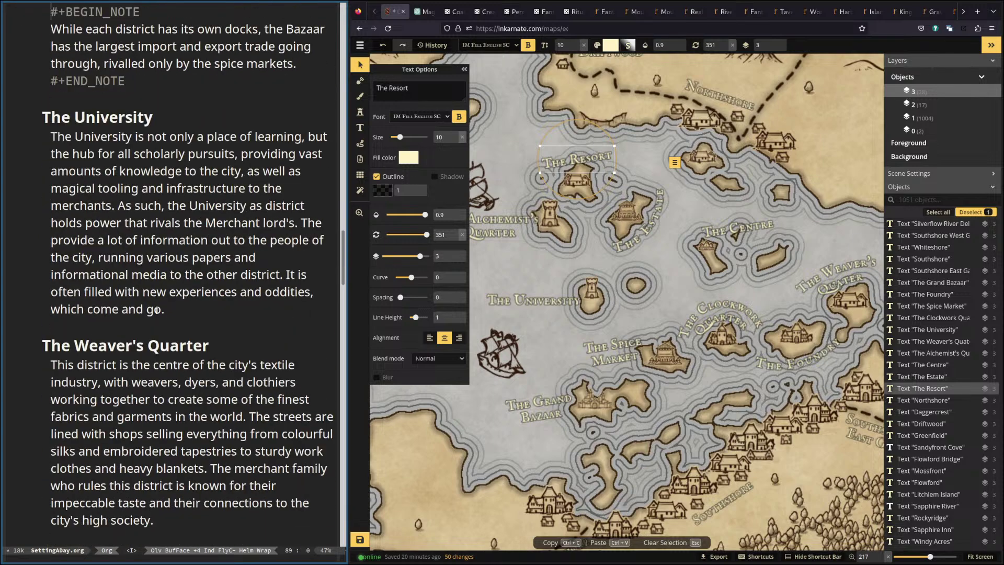
scroll(157, 312, down, 12)
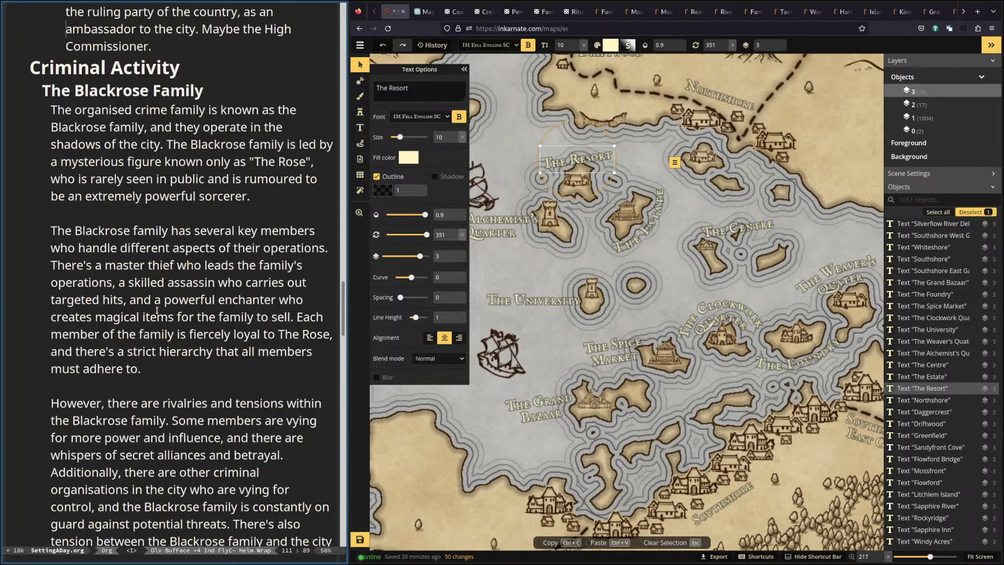
scroll(157, 311, up, 1)
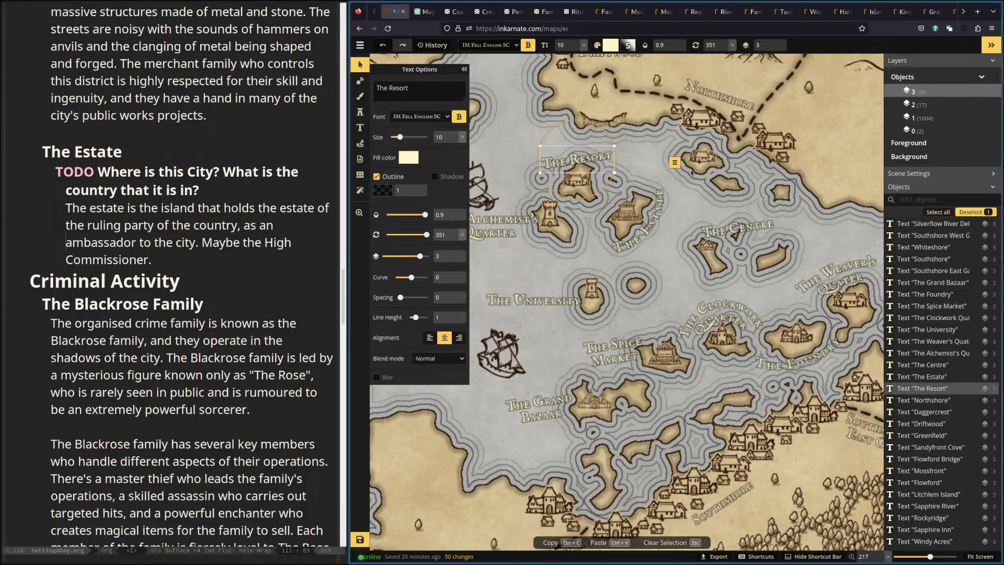
Back on the Inkarnate map, survey the labels around the city islands, the Sapphire River and Greenfield.
scroll(662, 282, right, 5)
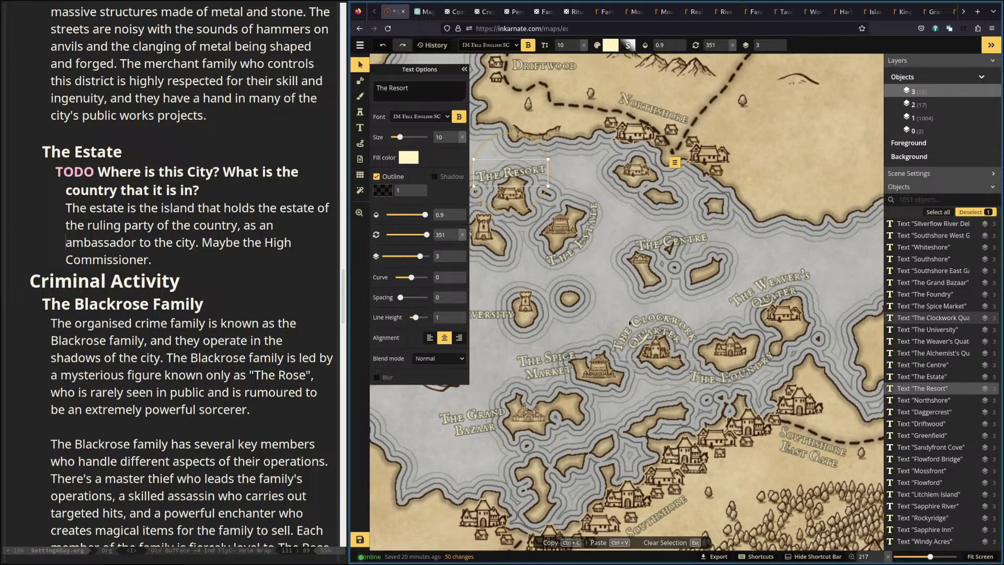
scroll(627, 323, down, 3)
scroll(708, 258, right, 8)
scroll(627, 289, up, 10)
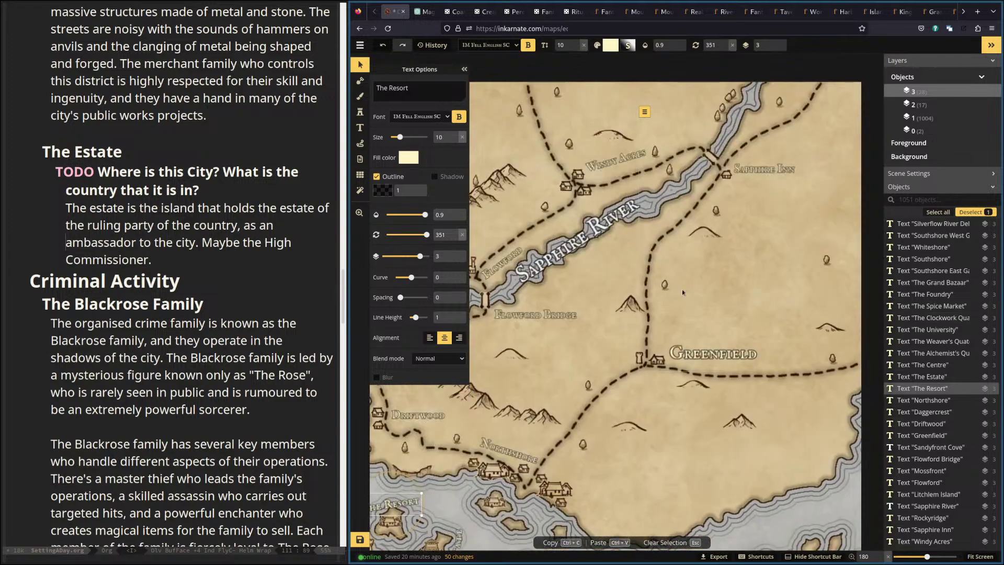
scroll(685, 318, left, 9)
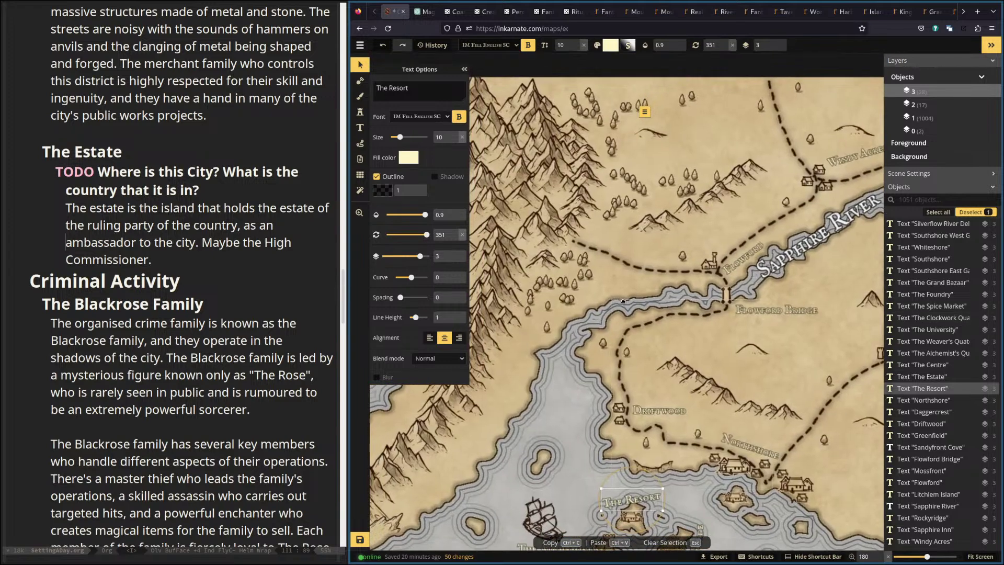
scroll(622, 301, left, 6)
scroll(622, 302, down, 5)
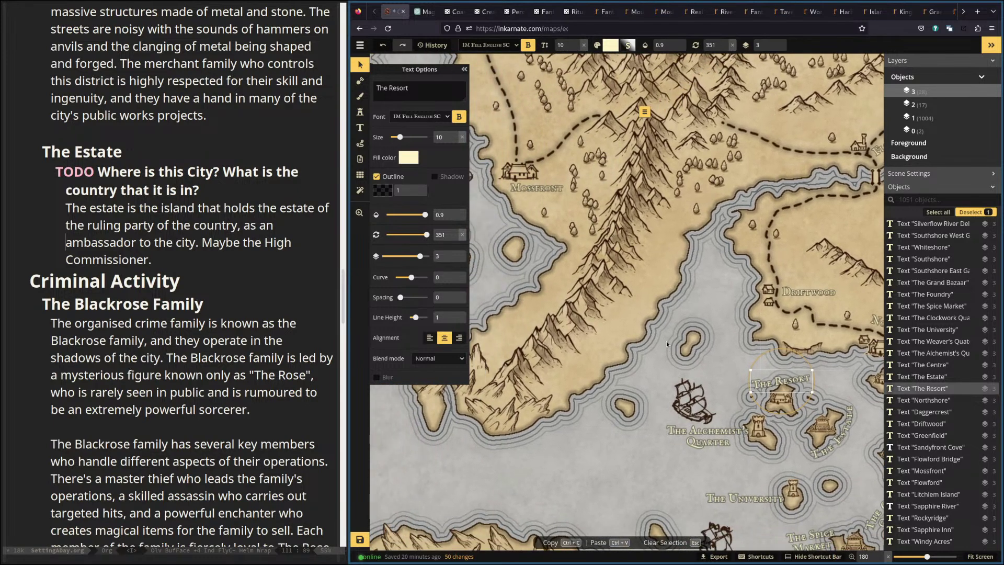
drag(668, 348, 552, 261)
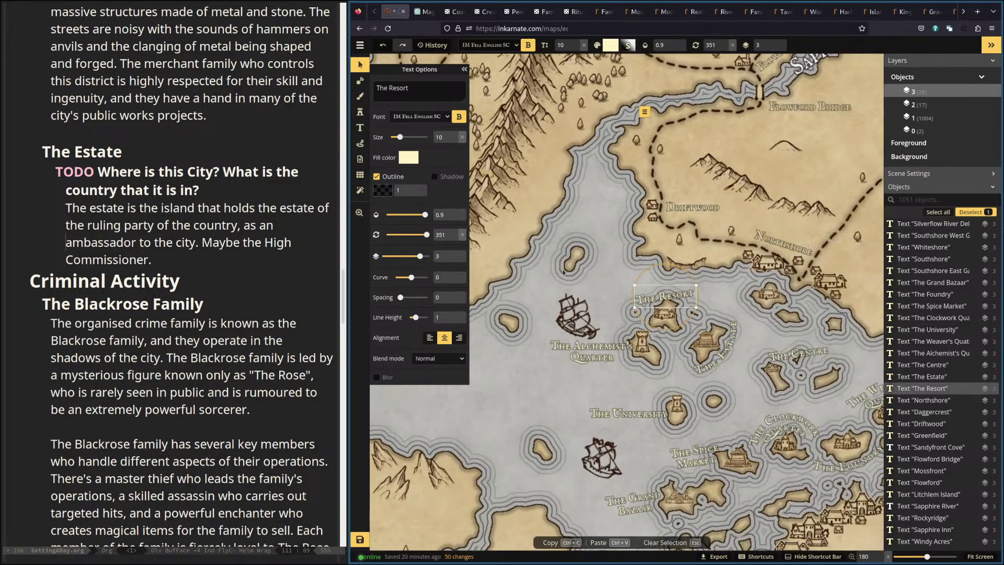
Set the curve of the Litchlem Island label to 15 so it follows the island's northwestern coast.
scroll(615, 241, left, 7)
scroll(616, 241, up, 3)
scroll(615, 241, up, 6)
scroll(616, 275, left, 5)
scroll(688, 315, left, 5)
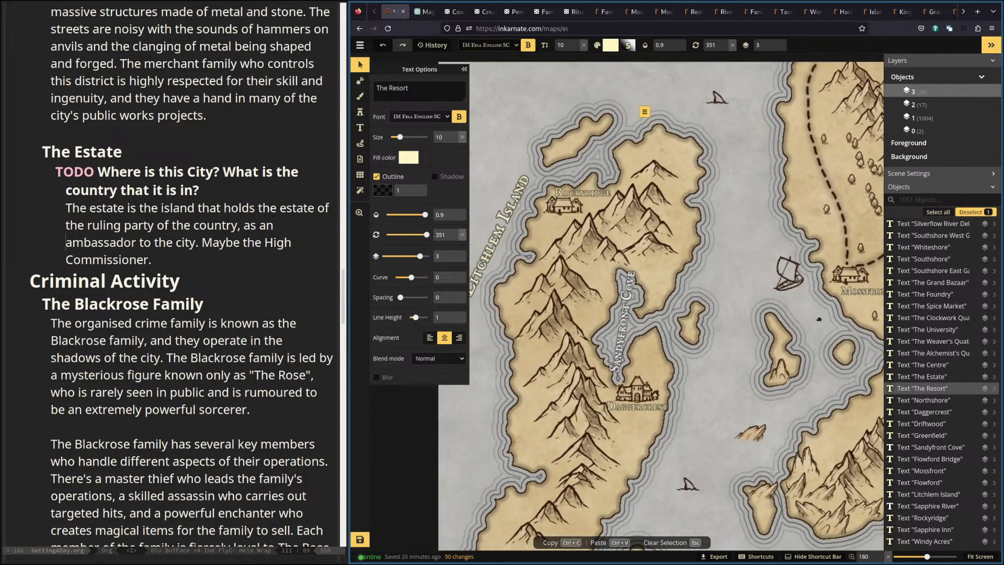
click(553, 252)
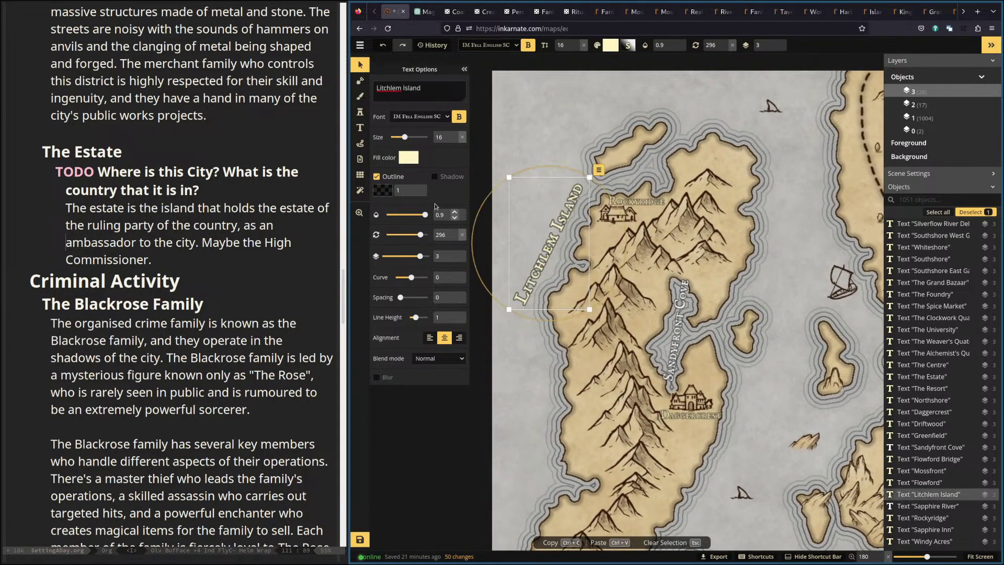
drag(411, 278, 412, 283)
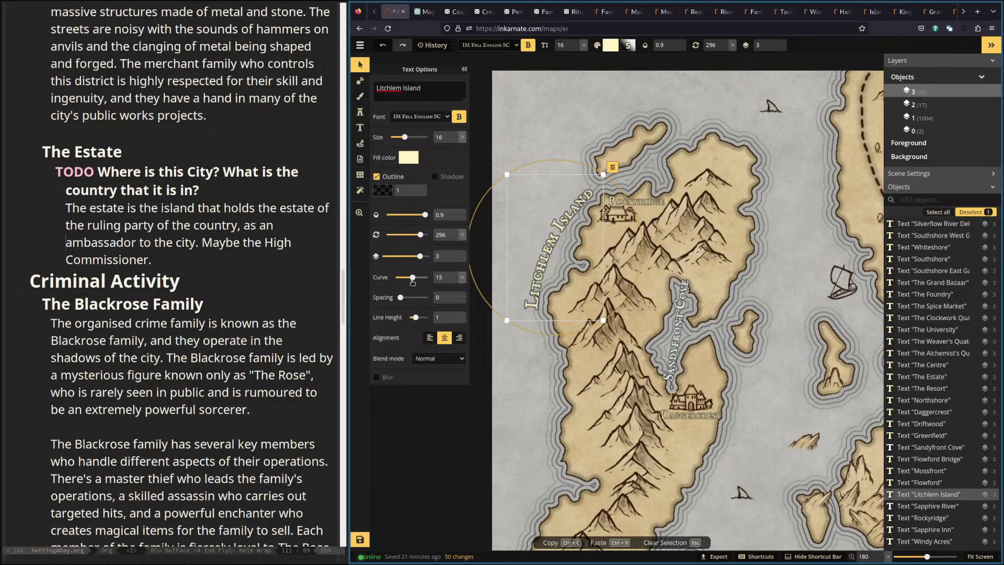
Nudge the Windy Acres label slightly south, closer to the road beside its village.
scroll(563, 246, down, 10)
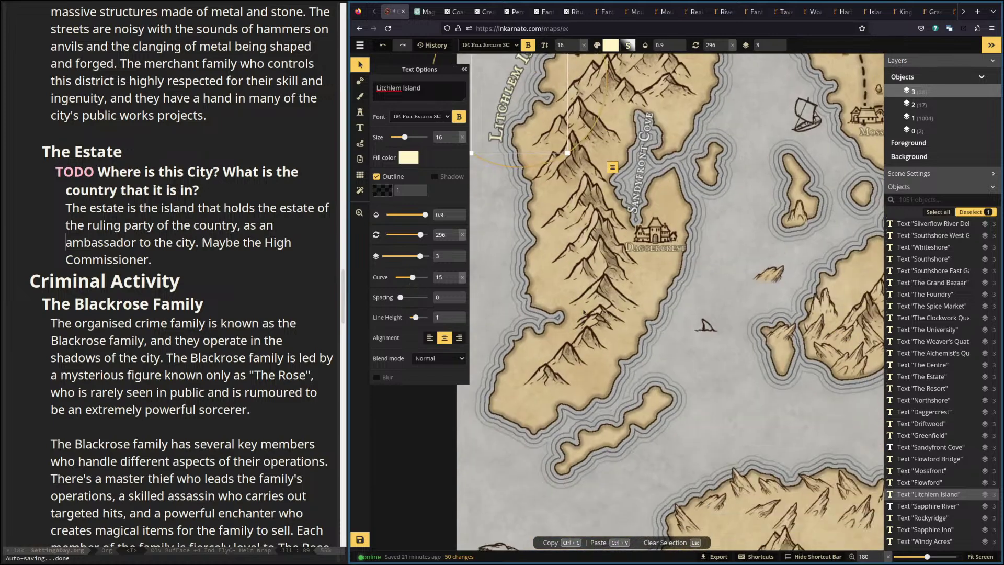
scroll(563, 245, down, 8)
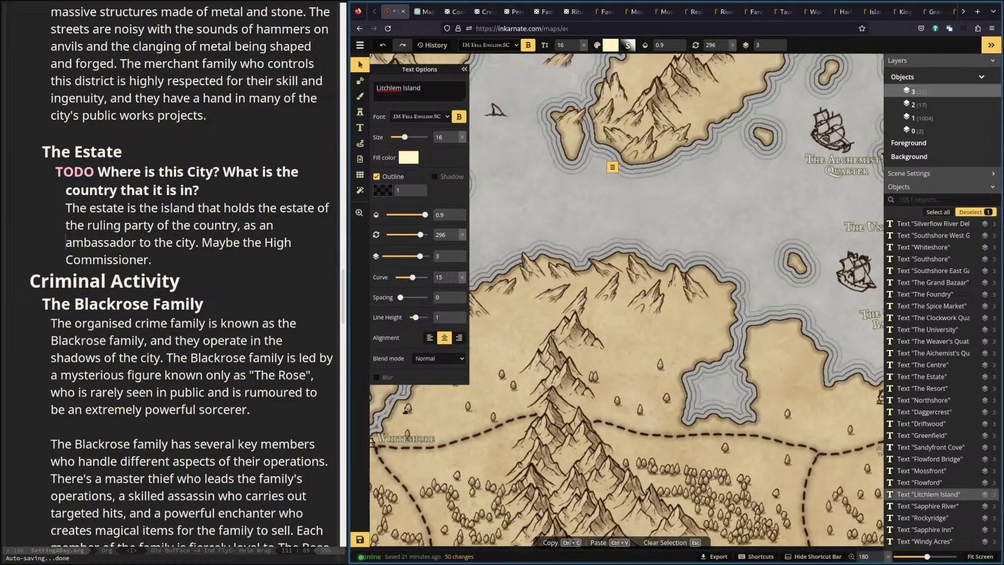
scroll(631, 383, up, 8)
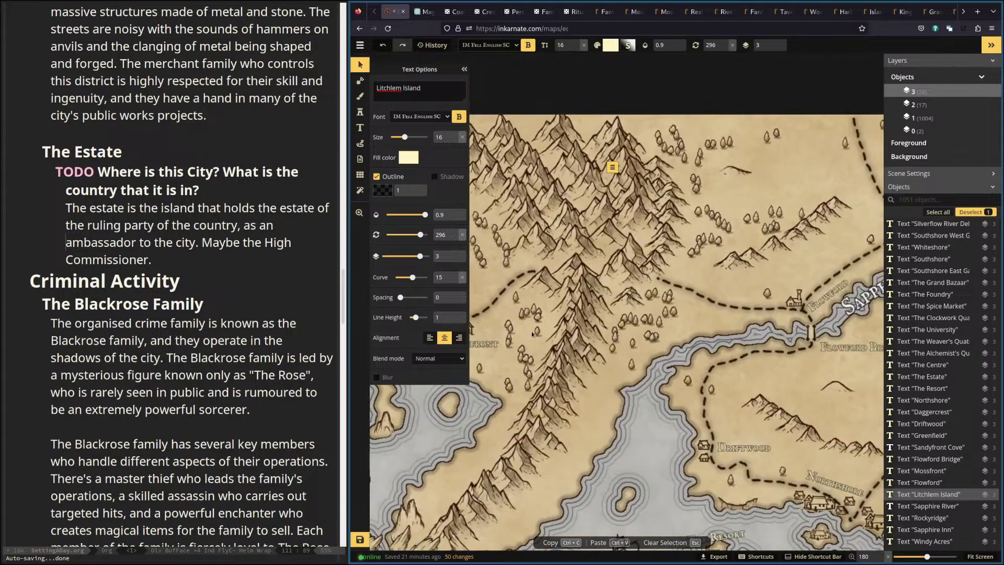
scroll(645, 358, right, 2)
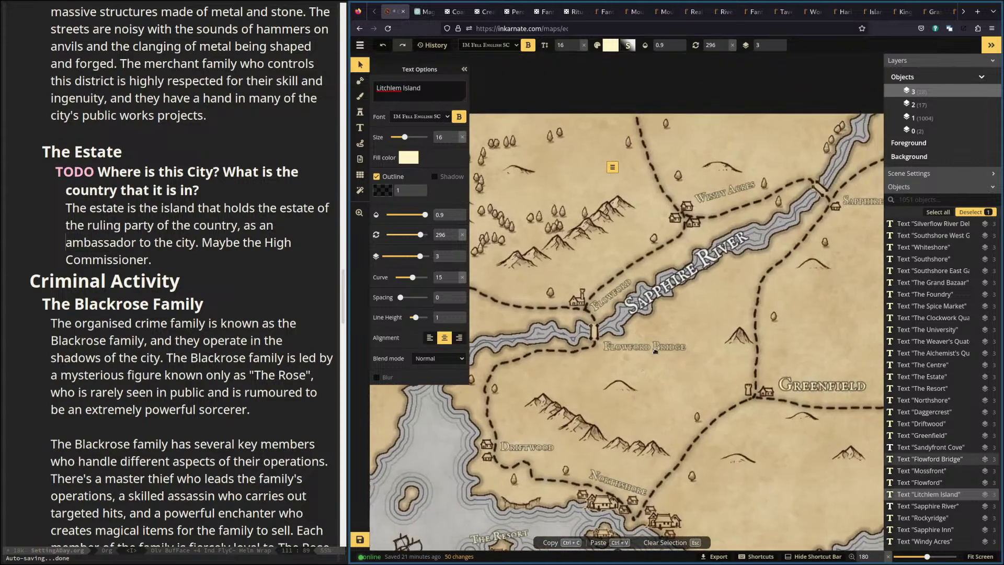
drag(722, 192, 726, 202)
scroll(704, 238, down, 5)
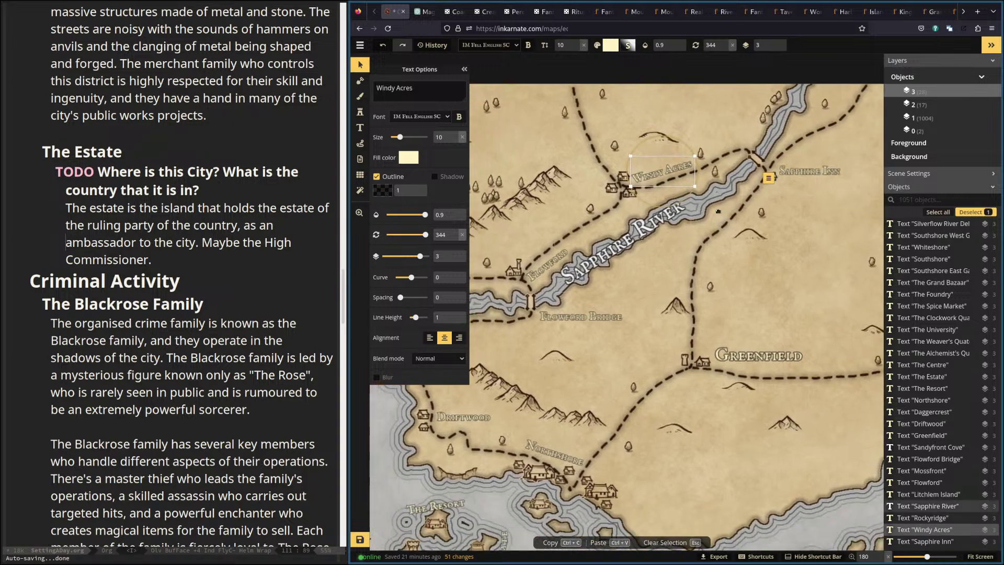
Rotate the Greenfield label to 4 and move it slightly south so it follows the road east of its village.
scroll(607, 281, down, 4)
scroll(606, 281, right, 3)
click(779, 273)
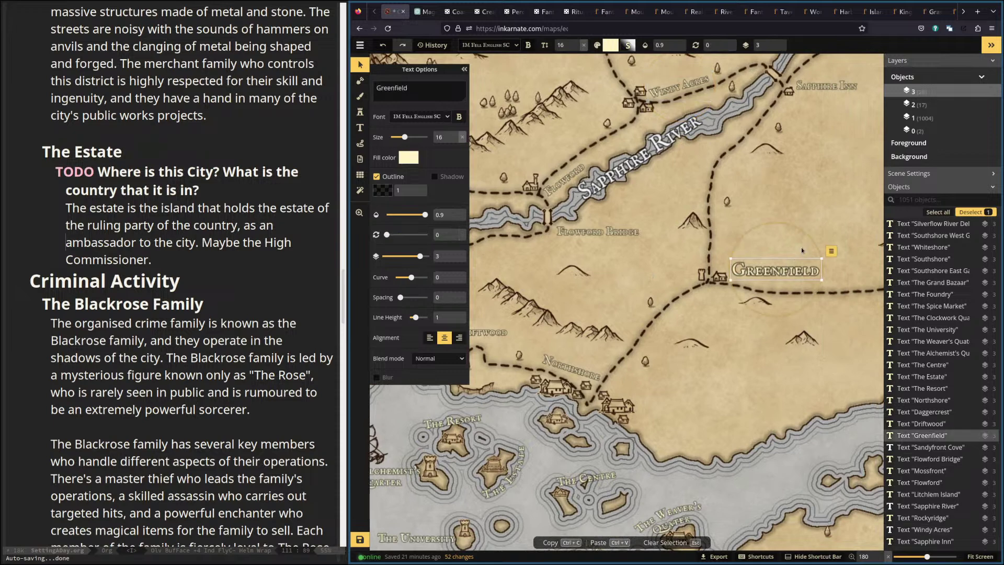
drag(813, 243, 817, 247)
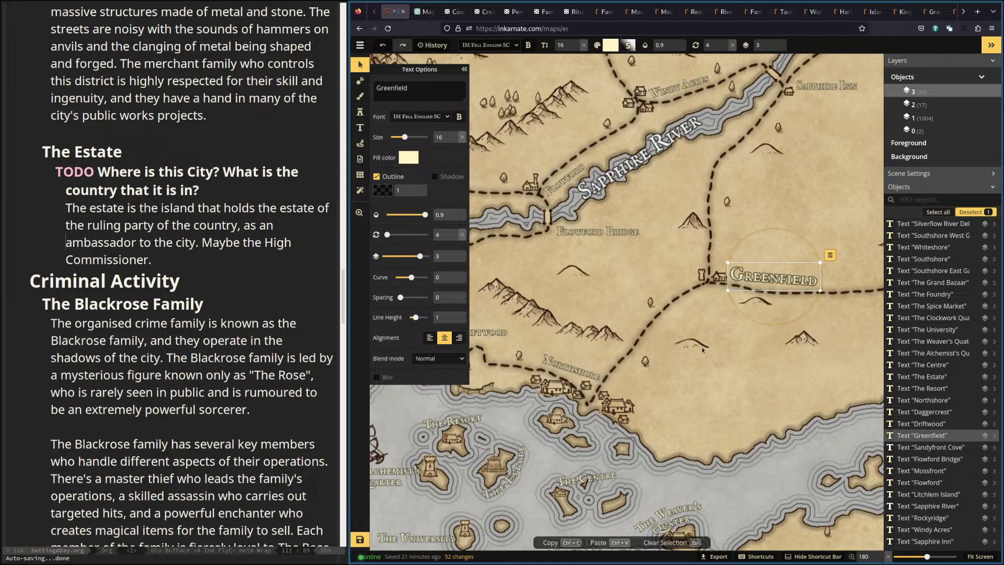
Look over the river delta from Greenfield to the Silverflow River Delta title to check the label layout.
scroll(619, 277, down, 10)
drag(604, 290, 689, 378)
drag(673, 279, 724, 196)
scroll(725, 196, down, 5)
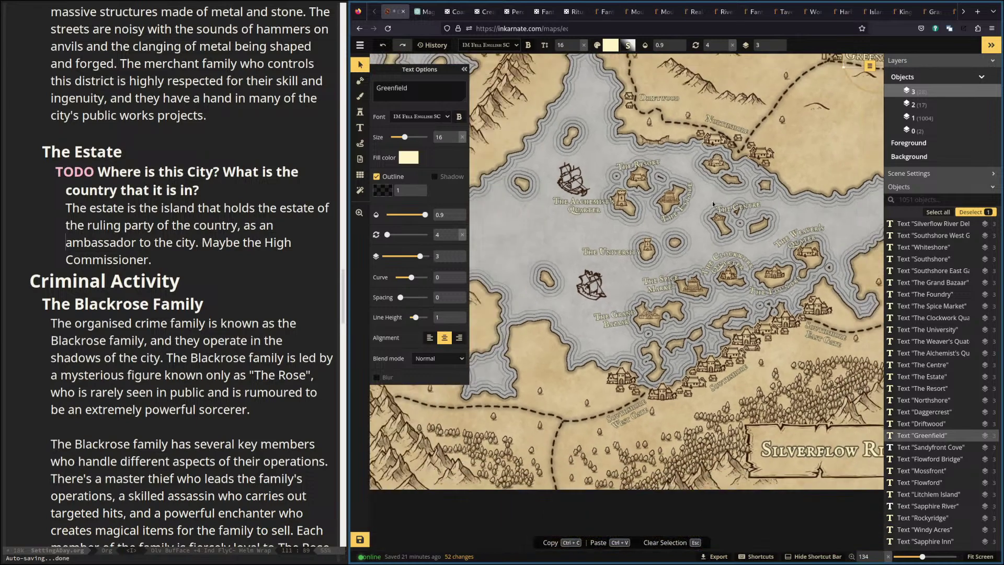
drag(658, 204, 660, 335)
drag(633, 246, 688, 196)
drag(700, 246, 598, 201)
drag(702, 295, 664, 295)
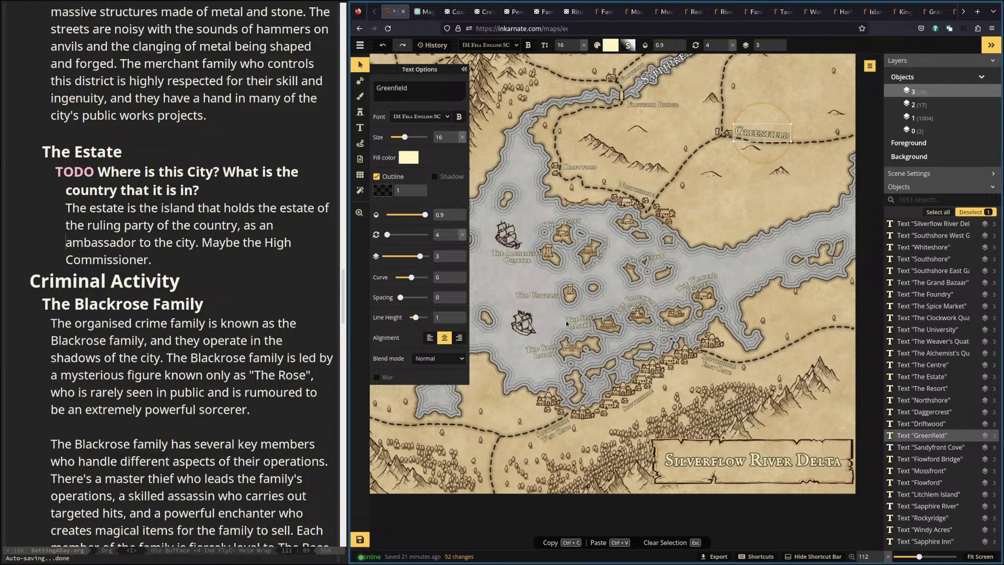
Examine the district island labels up close, from The Clockwork Quarter and The Foundry to The Centre and The Resort.
scroll(620, 349, up, 5)
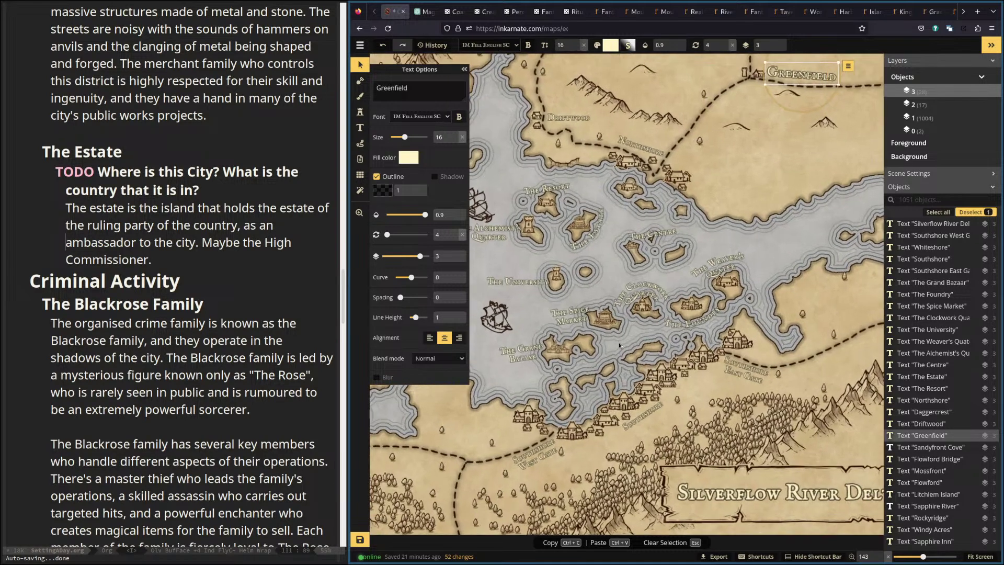
scroll(619, 343, up, 5)
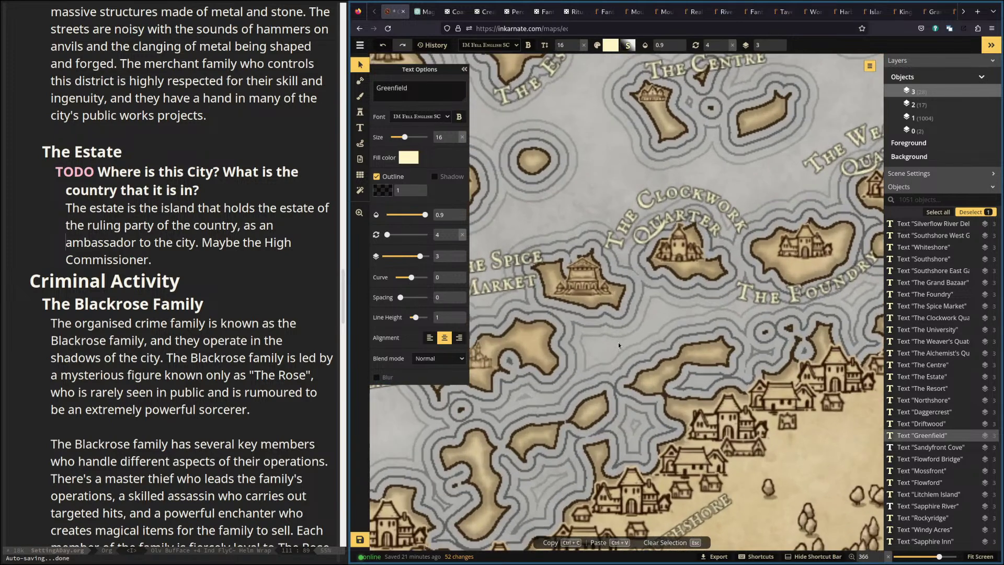
drag(594, 355, 648, 277)
drag(586, 294, 731, 389)
drag(668, 145, 686, 378)
drag(693, 154, 525, 211)
drag(723, 348, 723, 264)
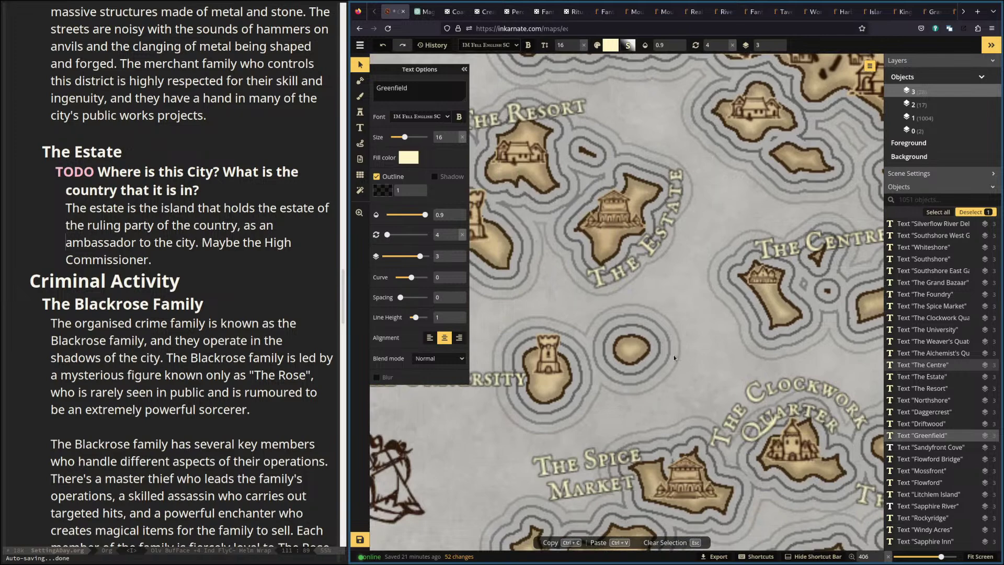
scroll(674, 356, down, 5)
scroll(673, 357, down, 2)
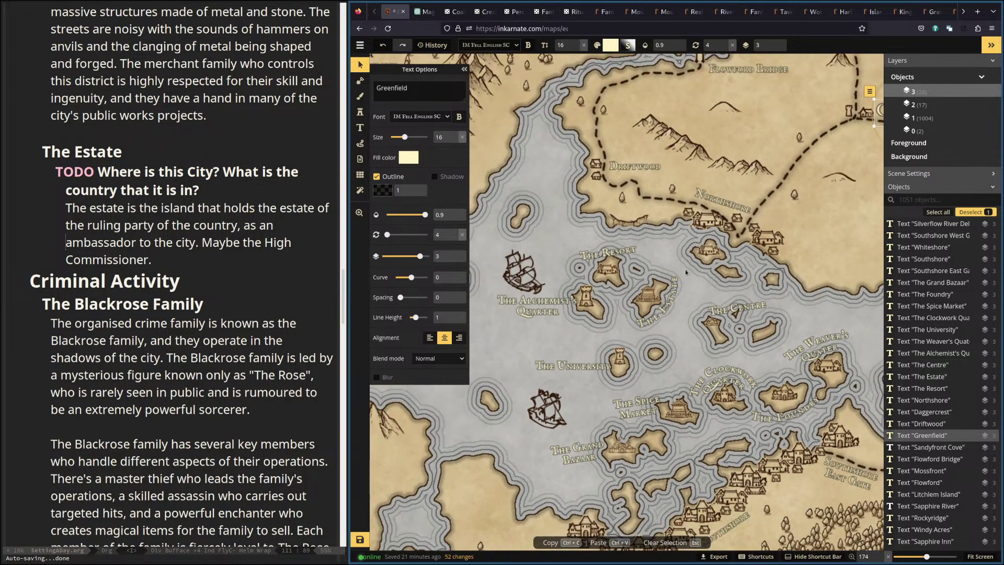
scroll(712, 404, down, 2)
drag(682, 326, 583, 287)
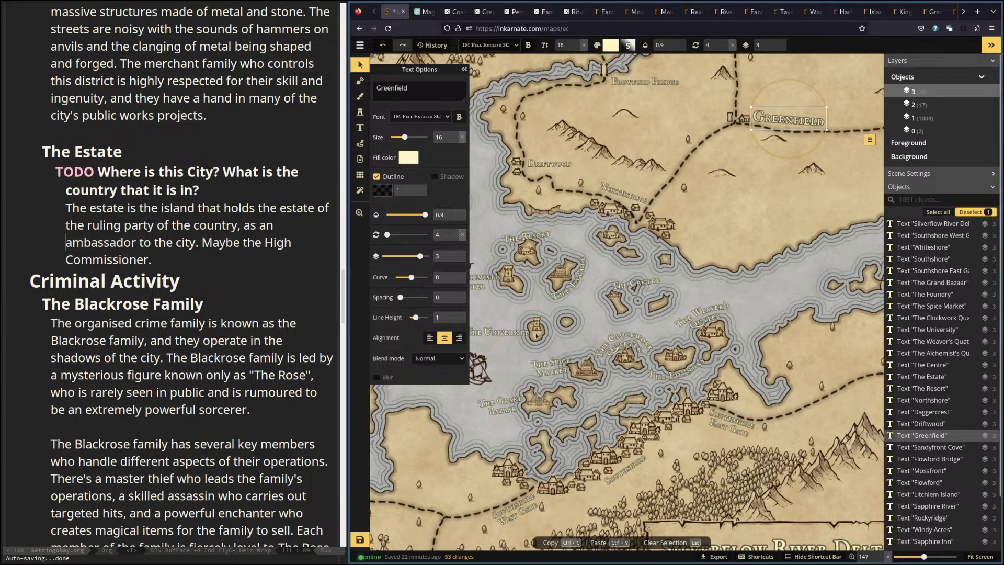
Review the whole city area and its surrounding coasts for places that still lack a label.
drag(637, 369, 686, 346)
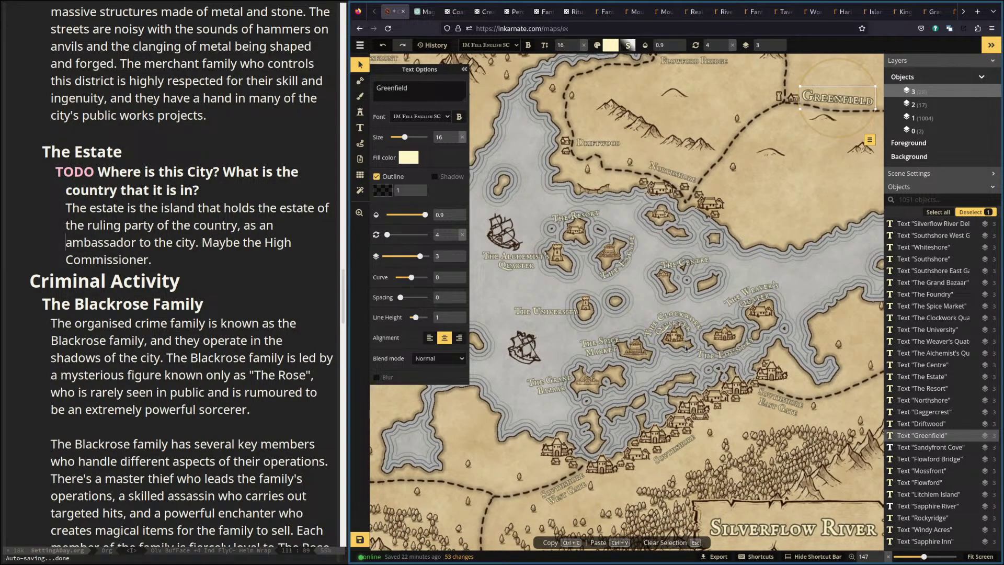
drag(680, 338, 669, 358)
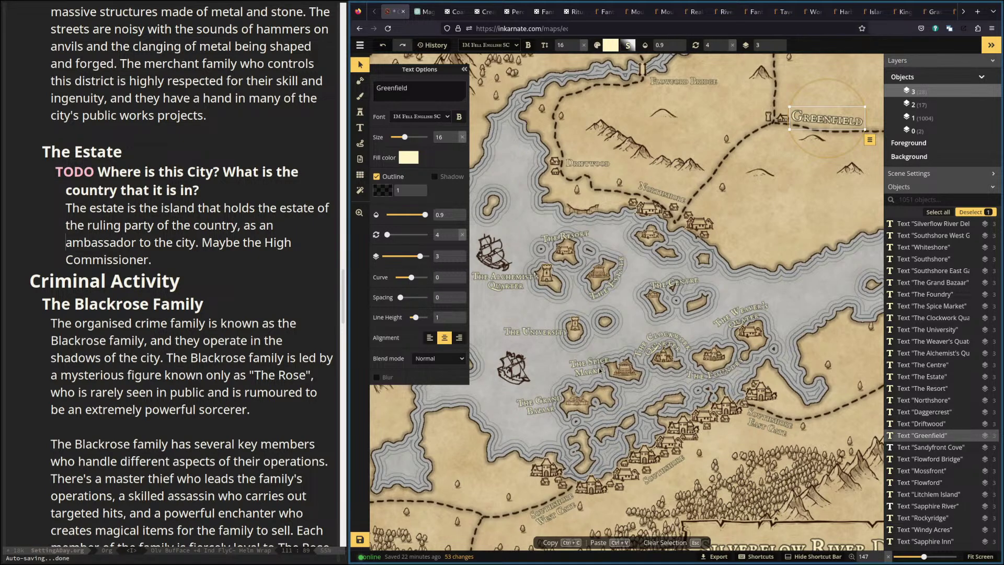
drag(577, 313, 503, 388)
scroll(781, 420, down, 4)
drag(694, 365, 689, 303)
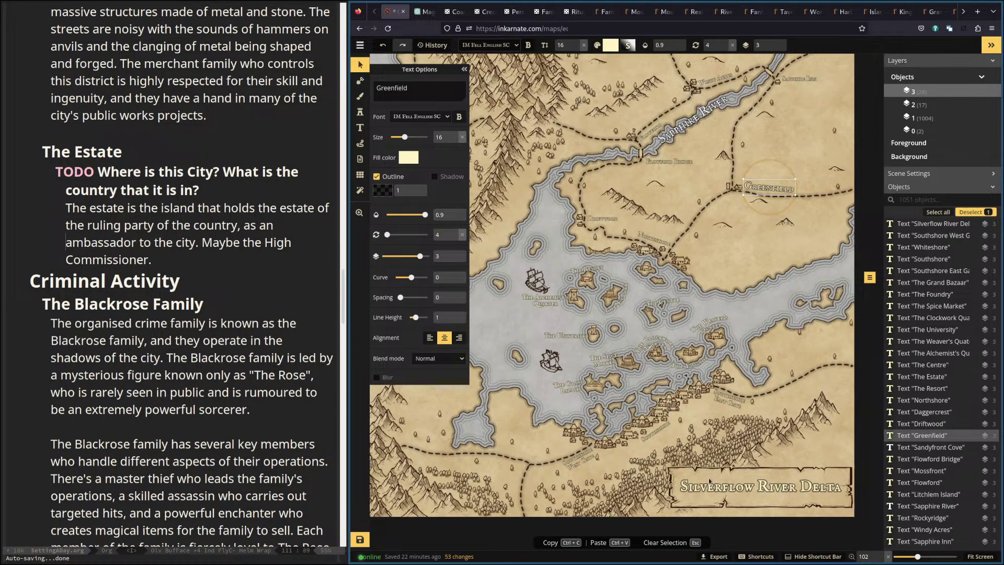
drag(655, 354, 776, 399)
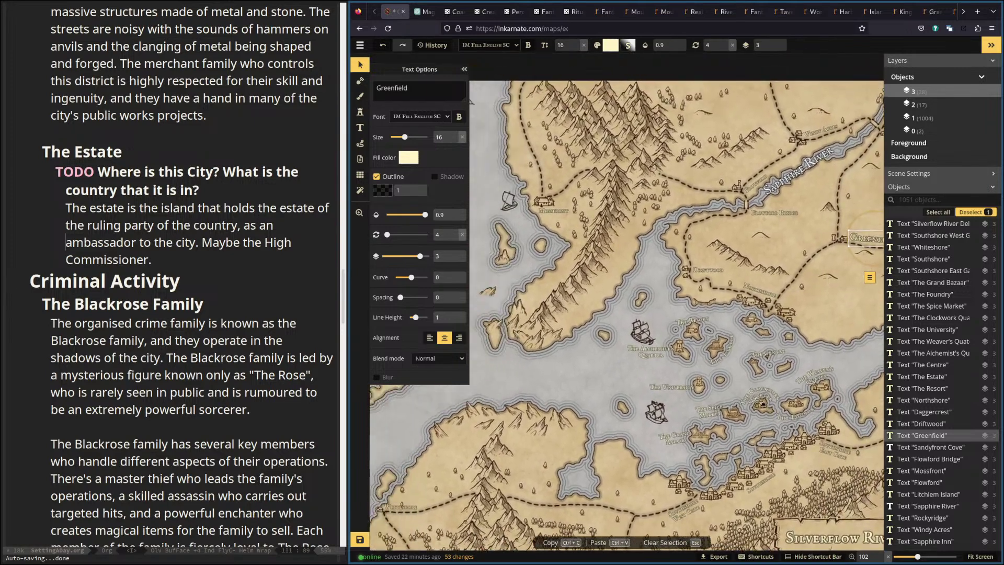
drag(587, 365, 618, 256)
drag(769, 273, 612, 293)
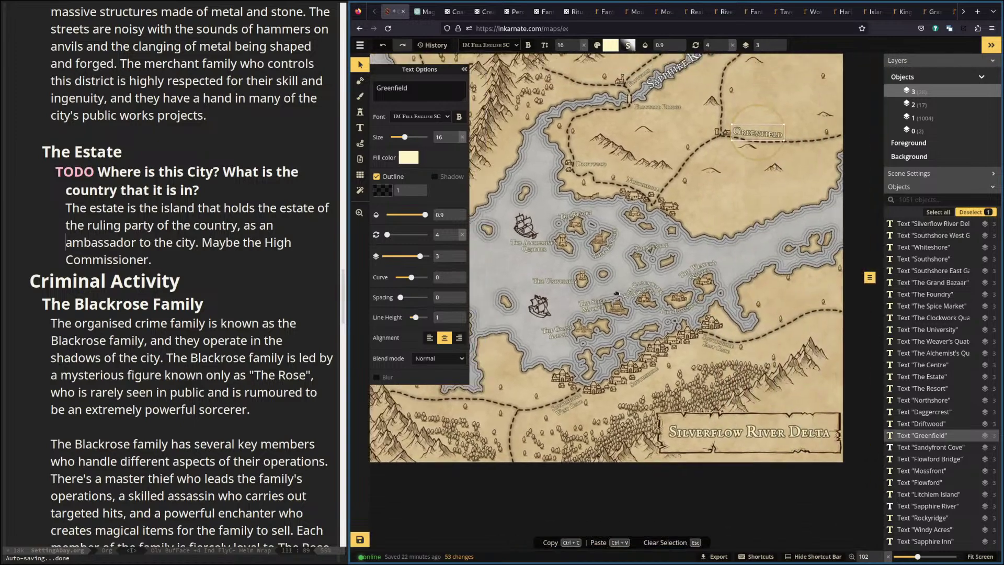
scroll(656, 302, up, 5)
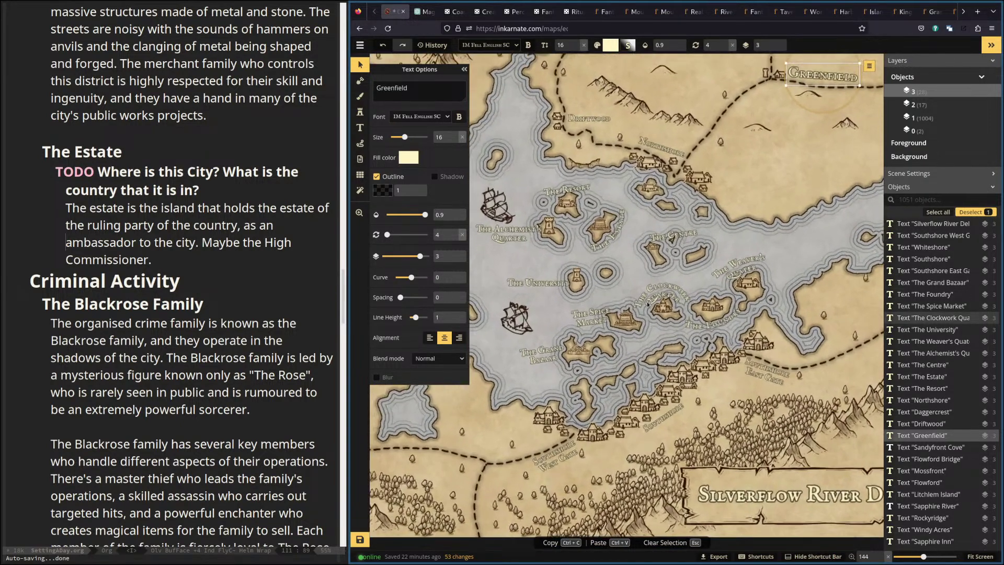
scroll(668, 297, down, 3)
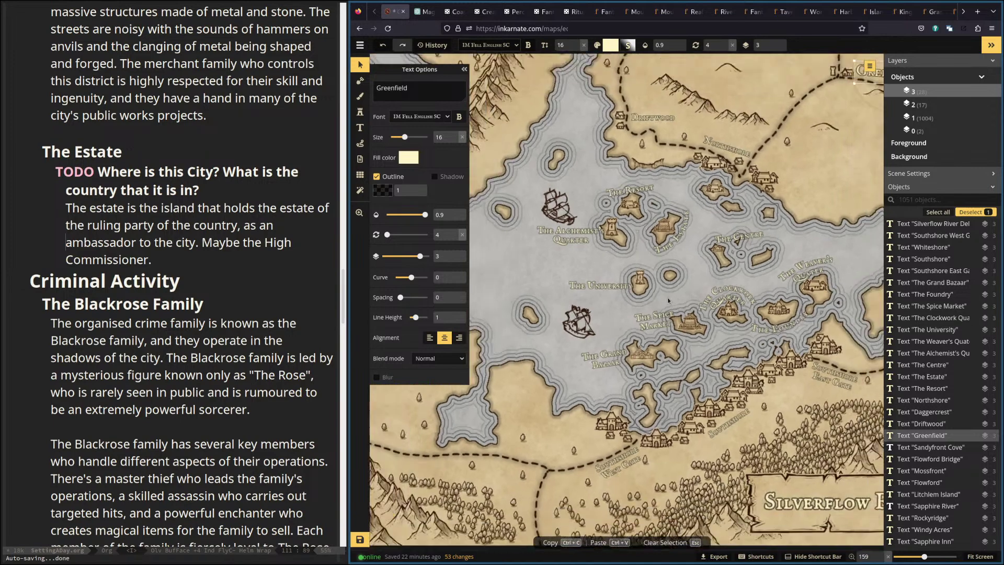
scroll(665, 276, down, 2)
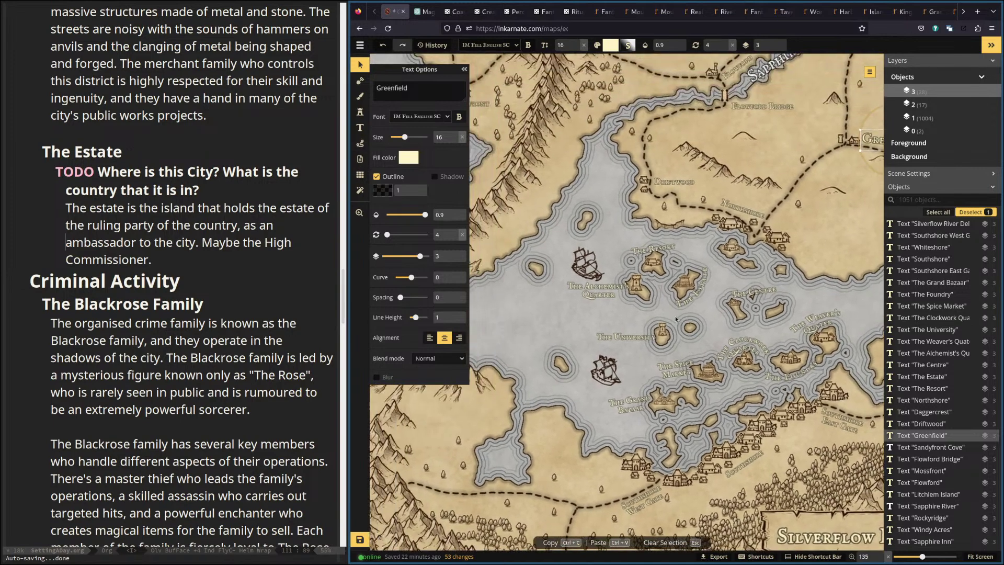
key(Right)
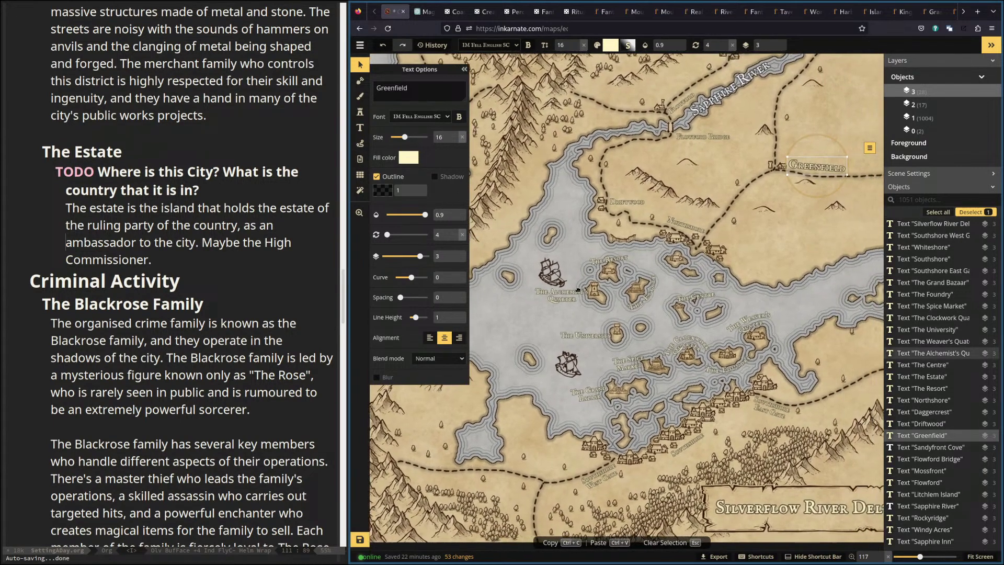
Place another The Estate text label in the middle of the city islands, with size 20 and rotation 0.
click(359, 127)
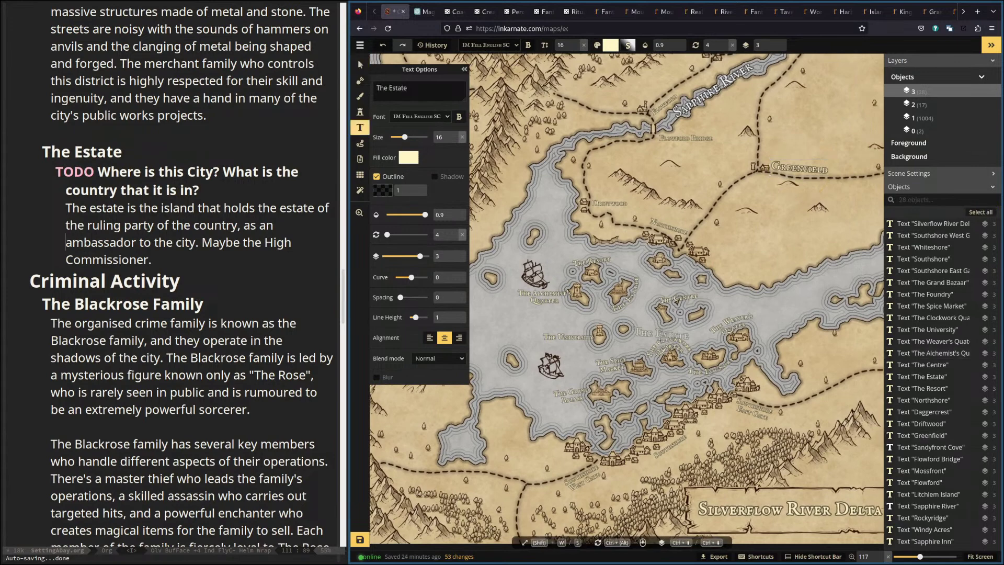
click(618, 317)
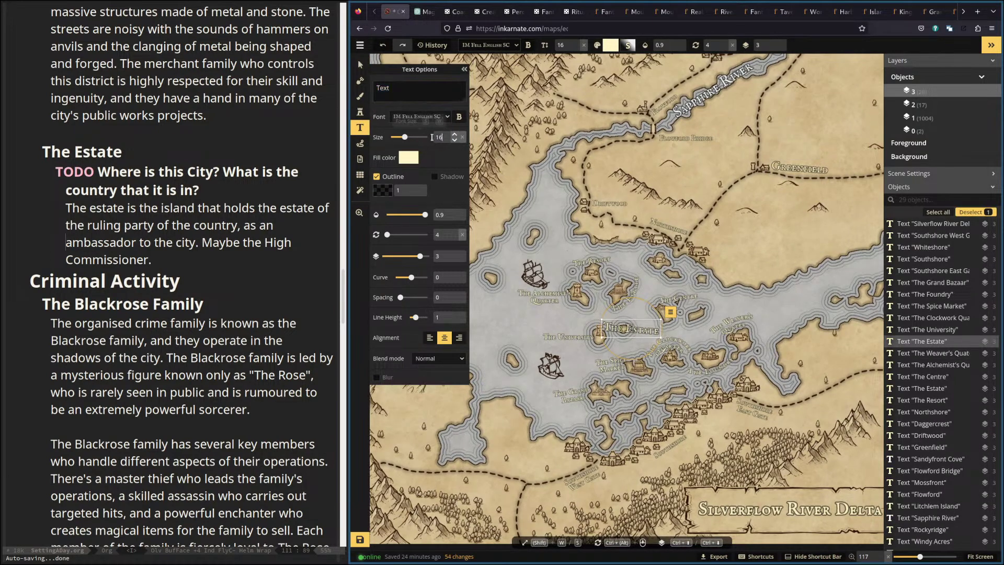
text(20)
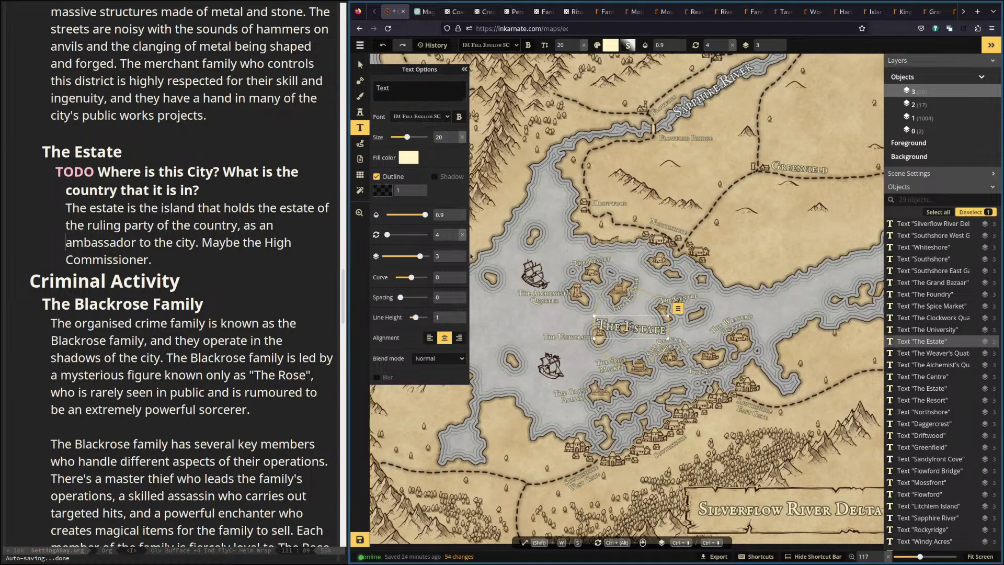
scroll(724, 332, up, 2)
click(387, 91)
key(ctrl+a)
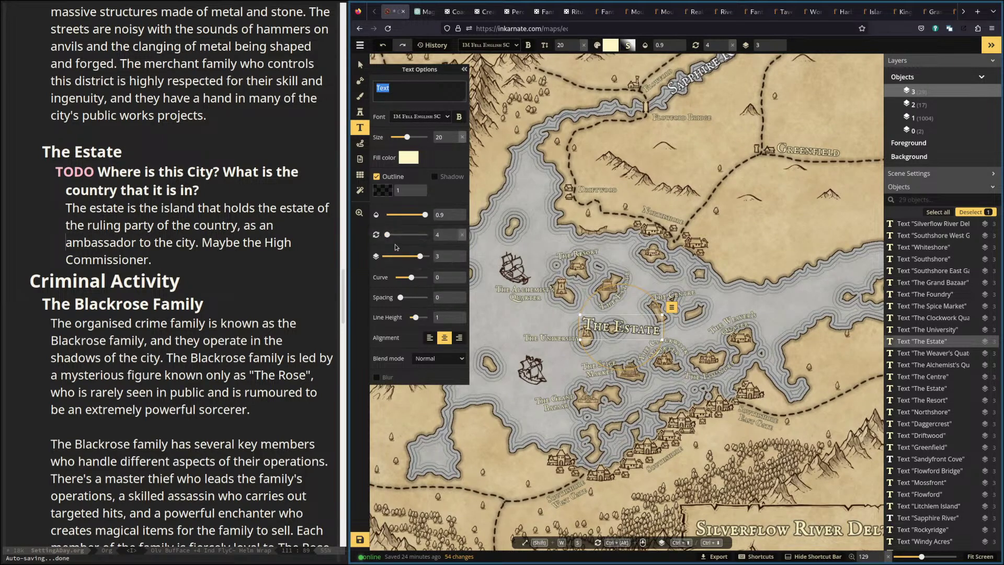
drag(387, 235, 366, 241)
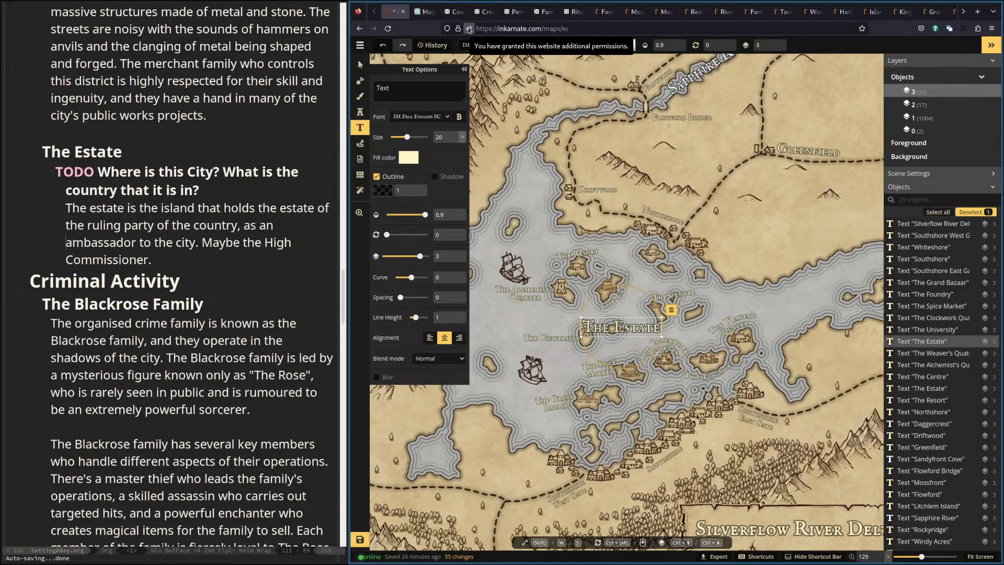
Switch to the Fantasy Name Generators pages, check the mountain pass and city district generators, and open the castle name generator.
drag(723, 352, 579, 360)
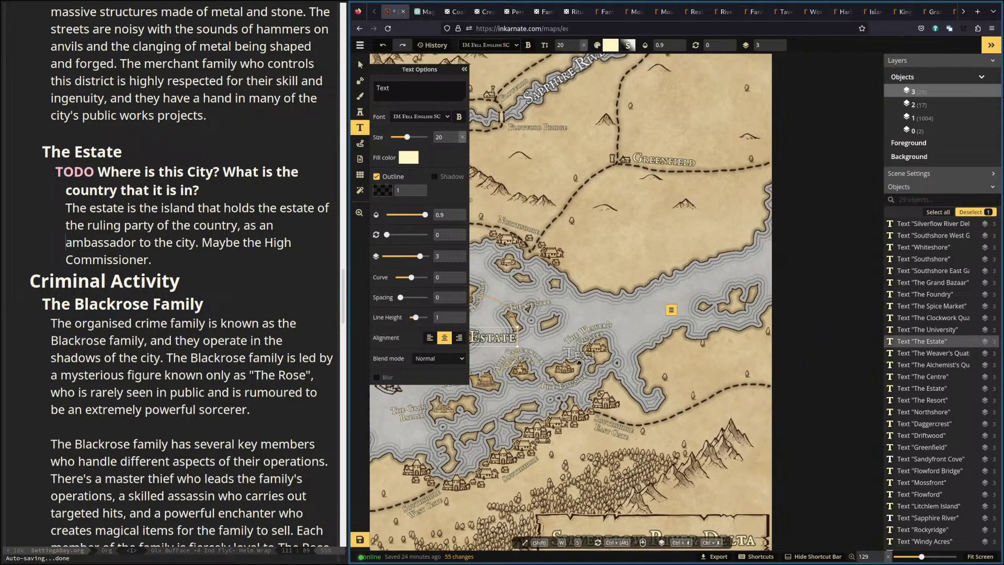
scroll(579, 361, up, 5)
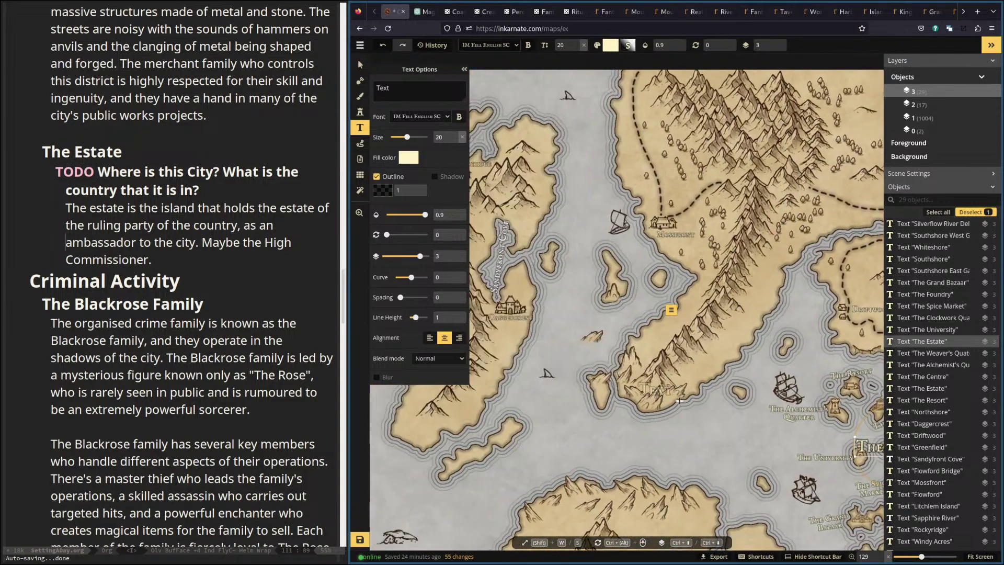
drag(587, 435, 648, 62)
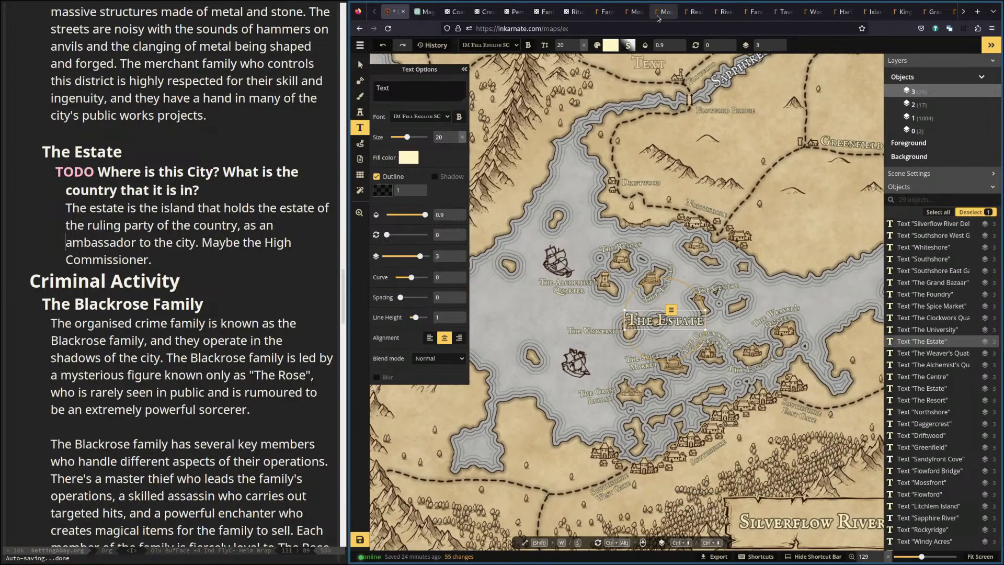
click(660, 16)
scroll(910, 11, down, 3)
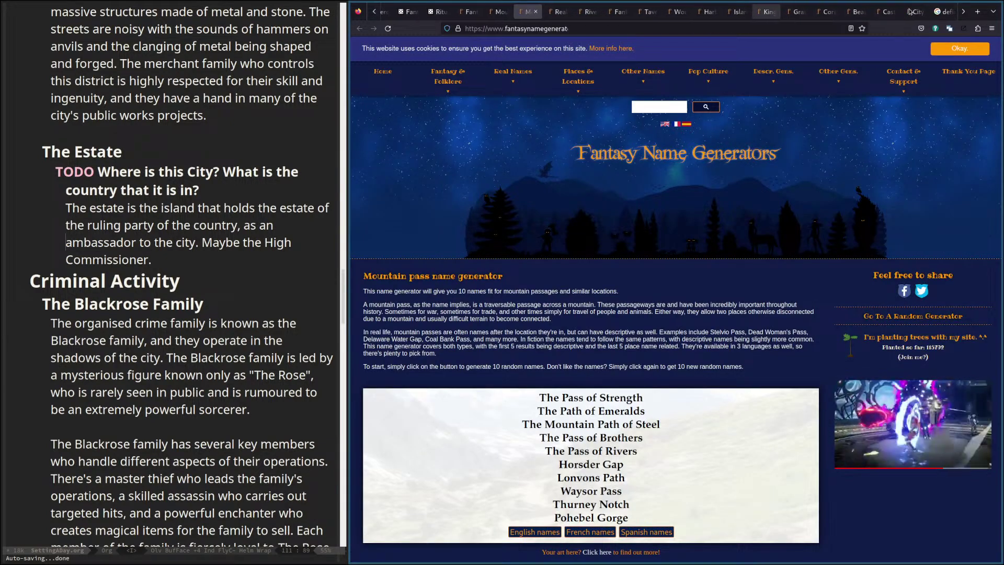
click(910, 12)
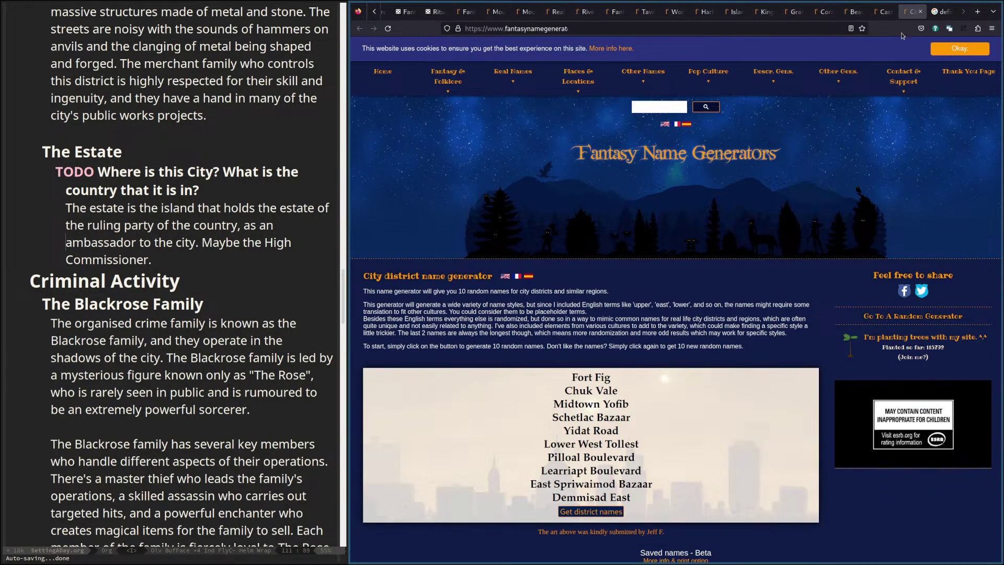
click(884, 13)
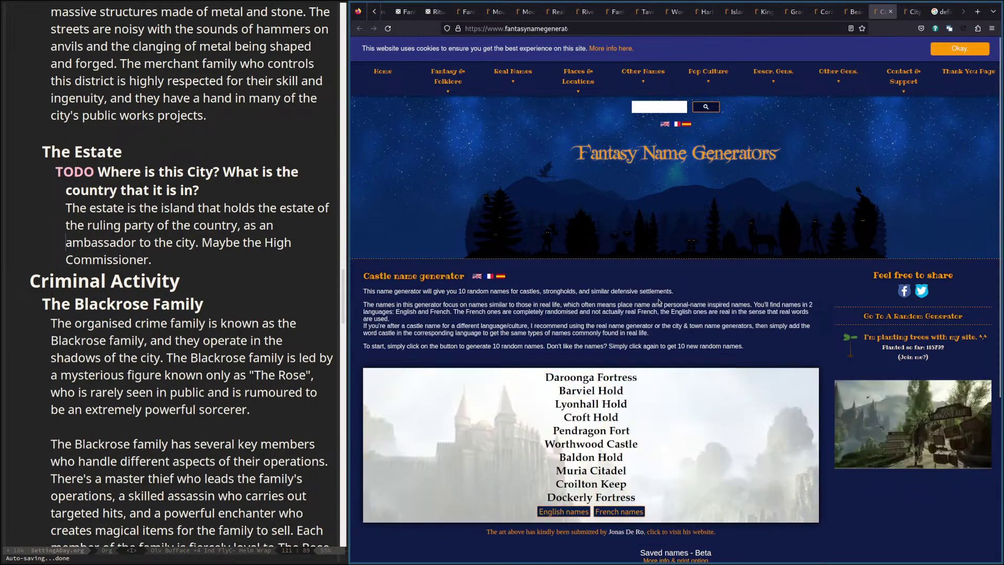
scroll(642, 345, down, 2)
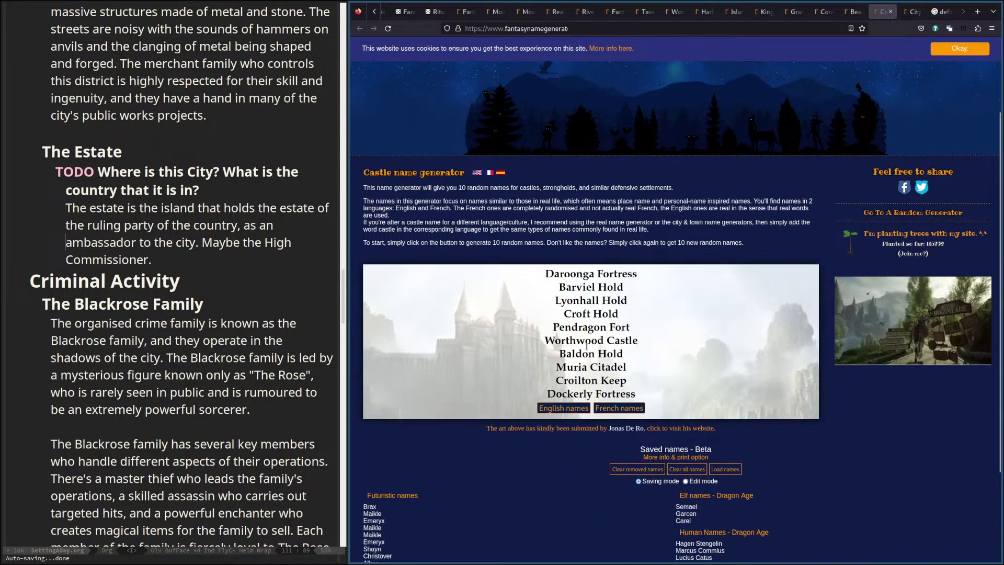
Save the castle names Pendragon Fort, Lyonhall Hold, Muria Citadel and Croilton Keep.
click(581, 327)
click(583, 300)
click(576, 367)
click(580, 381)
Generate two more sets of English castle names and save Kaerndal Castle, Haersley Palace and Barmsfield Palace.
click(573, 409)
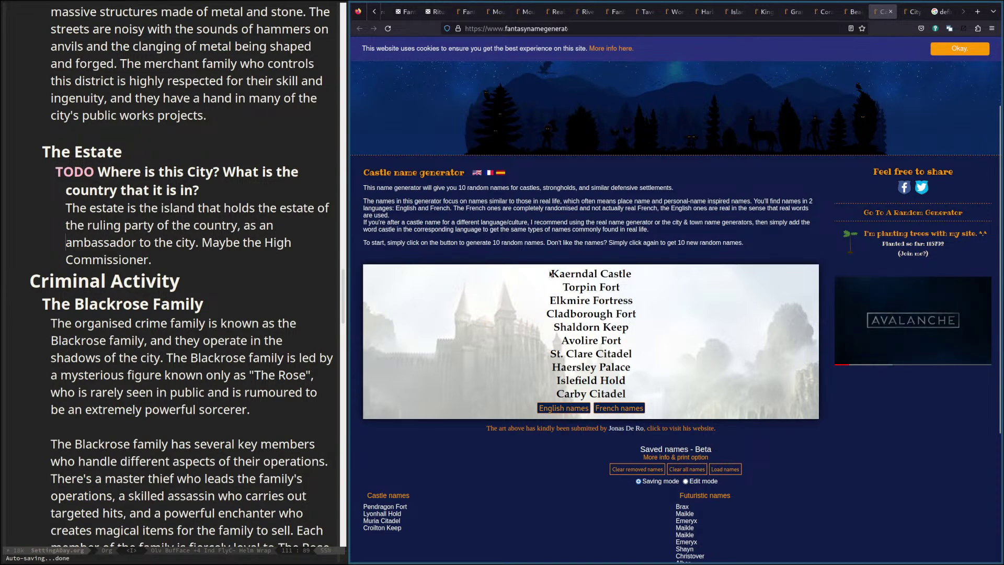
drag(551, 273, 631, 274)
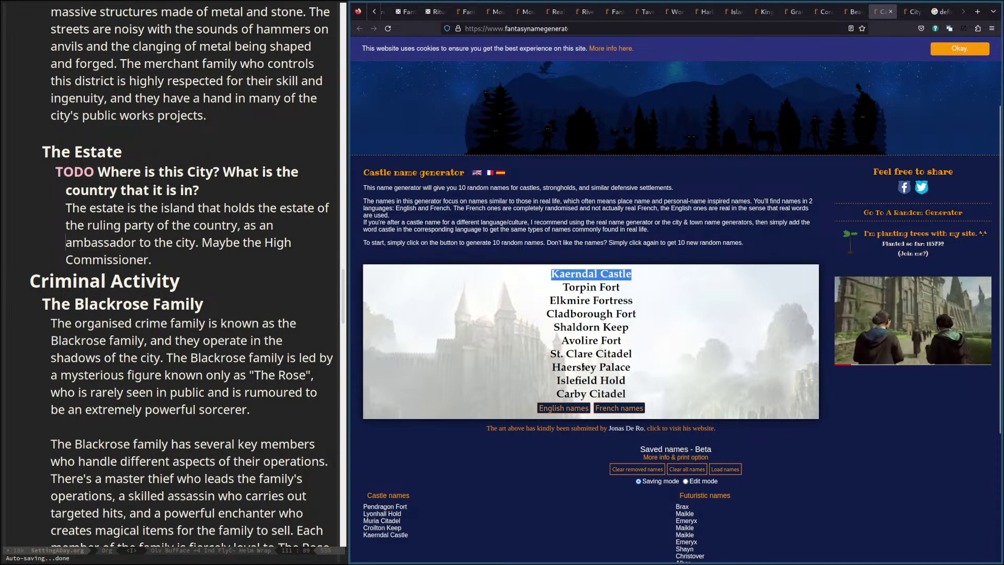
drag(552, 368, 630, 367)
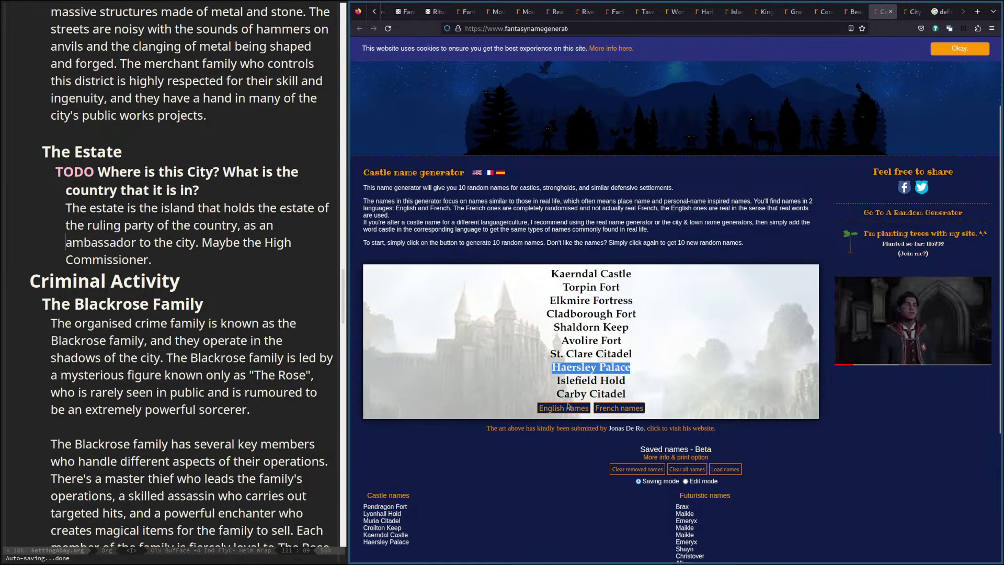
click(569, 408)
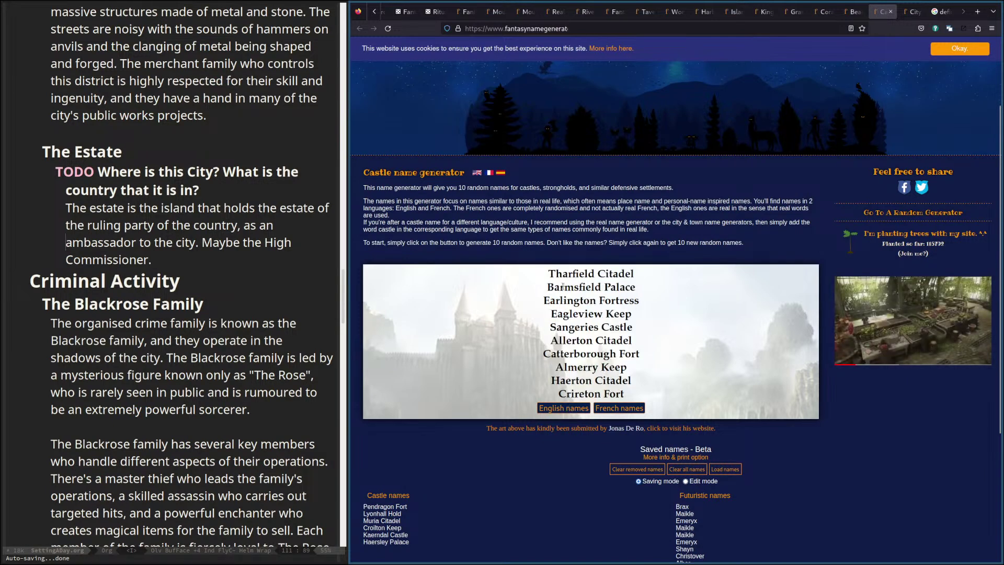
drag(547, 287, 635, 287)
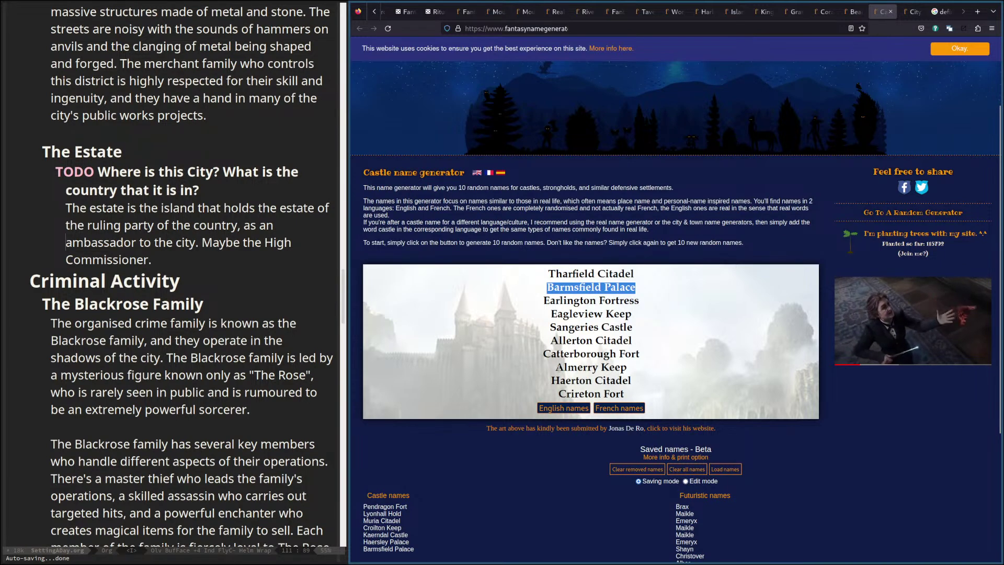
Save the castle names Sangeries Castle, Earlington Fortress, Catterborough Fort and Almerry Keep.
triple_click(552, 327)
triple_click(576, 300)
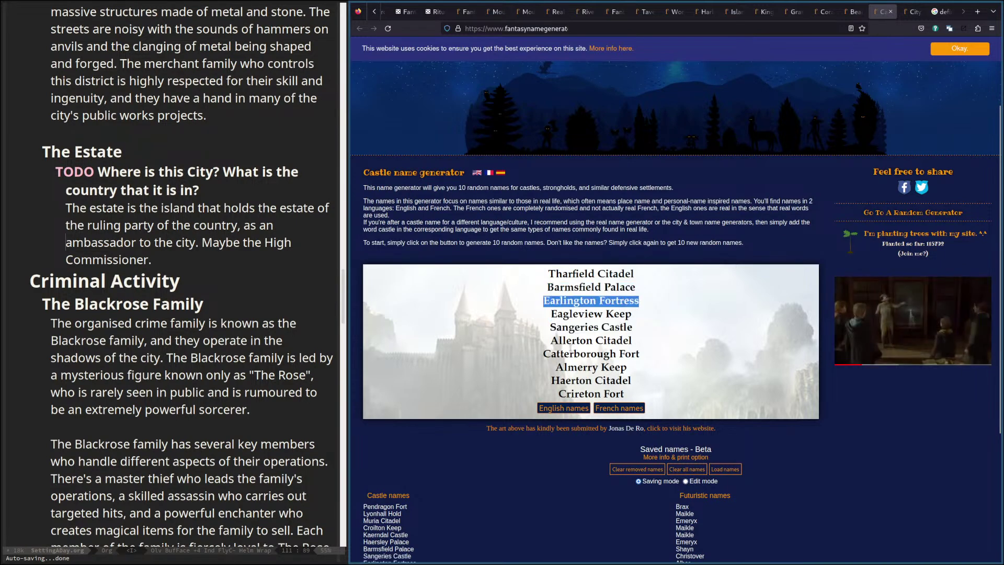
triple_click(590, 355)
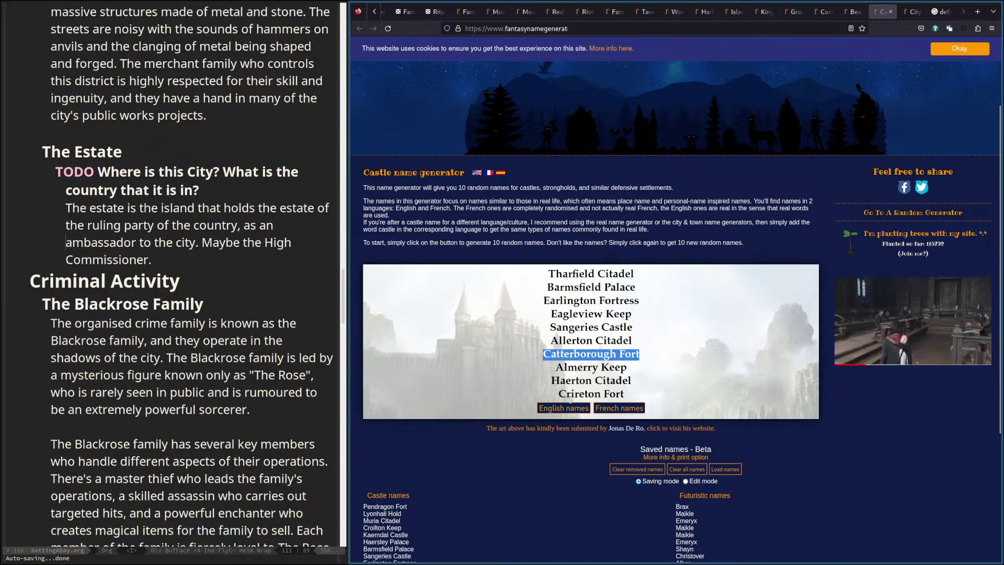
triple_click(574, 369)
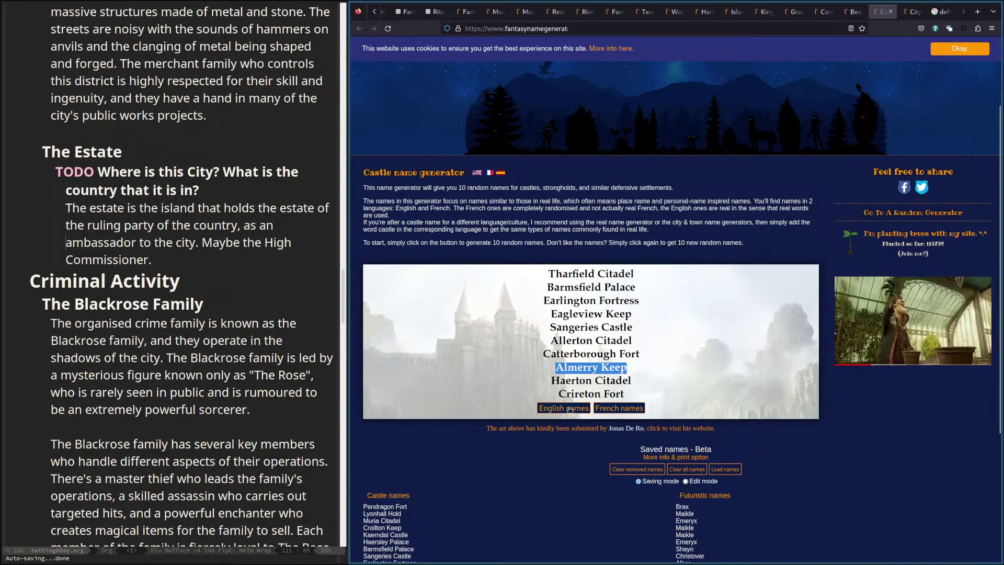
Generate a new set of English castle names and save Waerham Citadel, Aeckland Fortress, Ashington Palace, Starnborough Castle and Wardford Fortress.
click(570, 410)
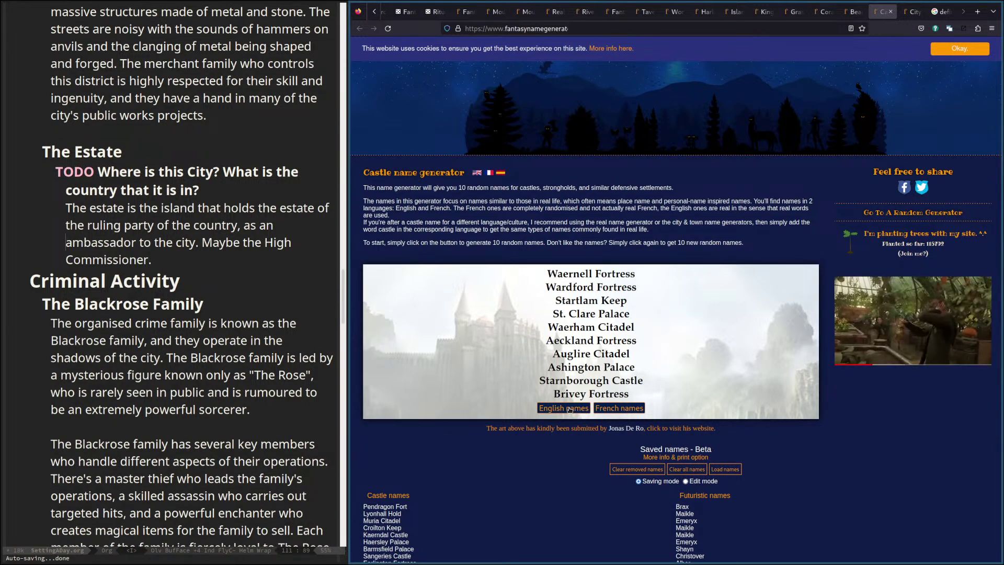
triple_click(555, 326)
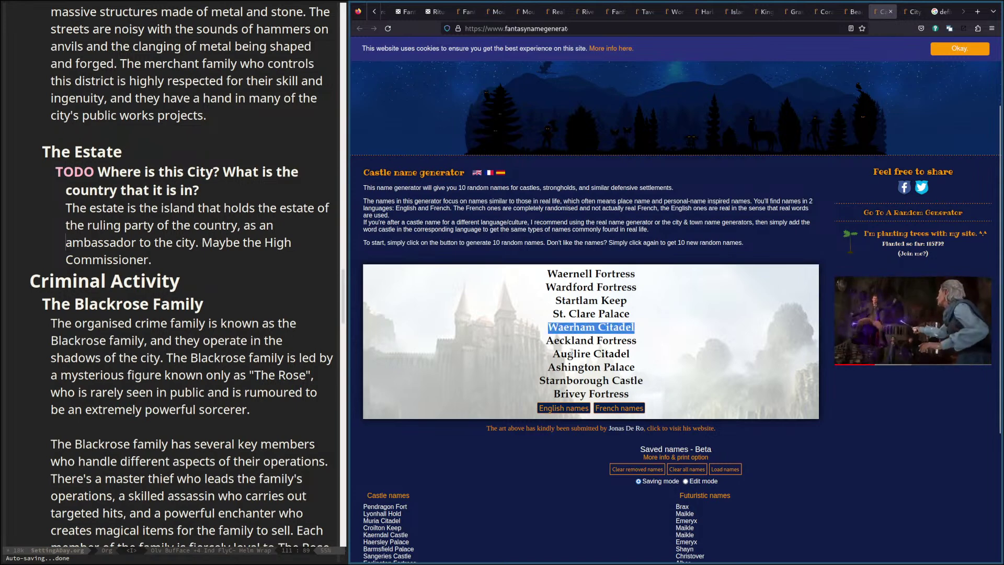
triple_click(574, 341)
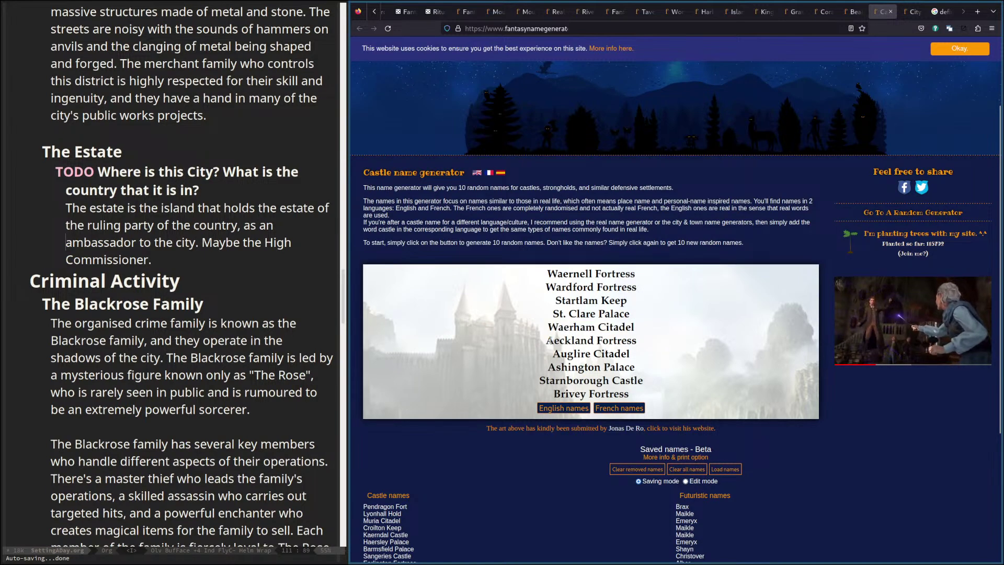
triple_click(567, 367)
drag(546, 380, 589, 380)
triple_click(590, 382)
triple_click(554, 367)
triple_click(567, 288)
Generate another set of English castle names and save Braewood Hold, West Lowes Hold and Haerford Hold.
click(565, 412)
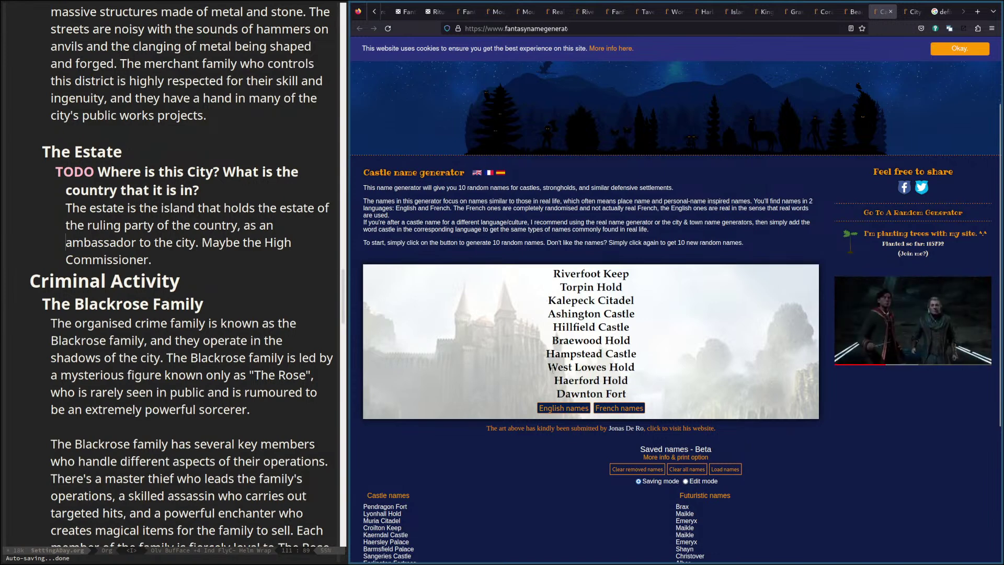
triple_click(556, 340)
triple_click(555, 367)
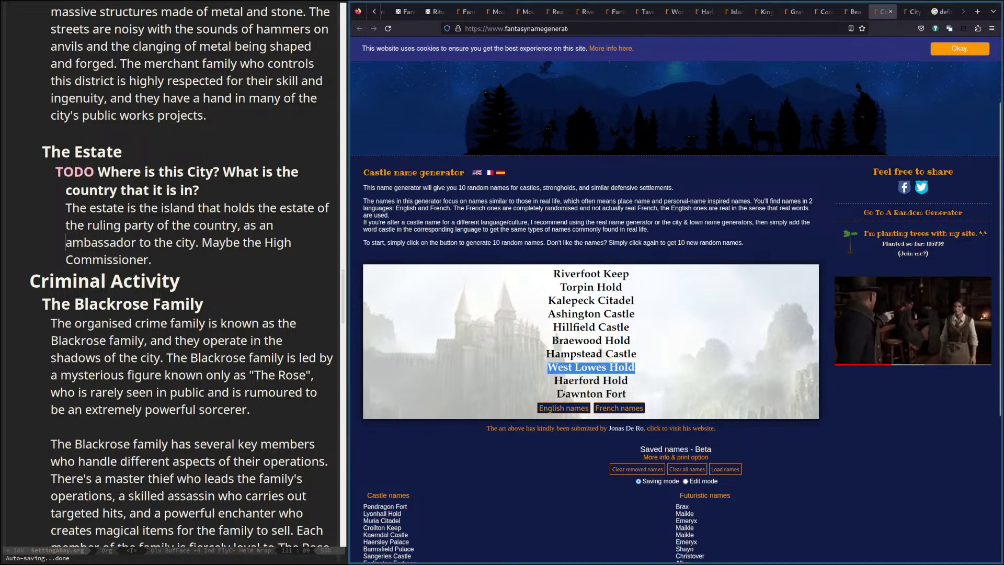
triple_click(562, 381)
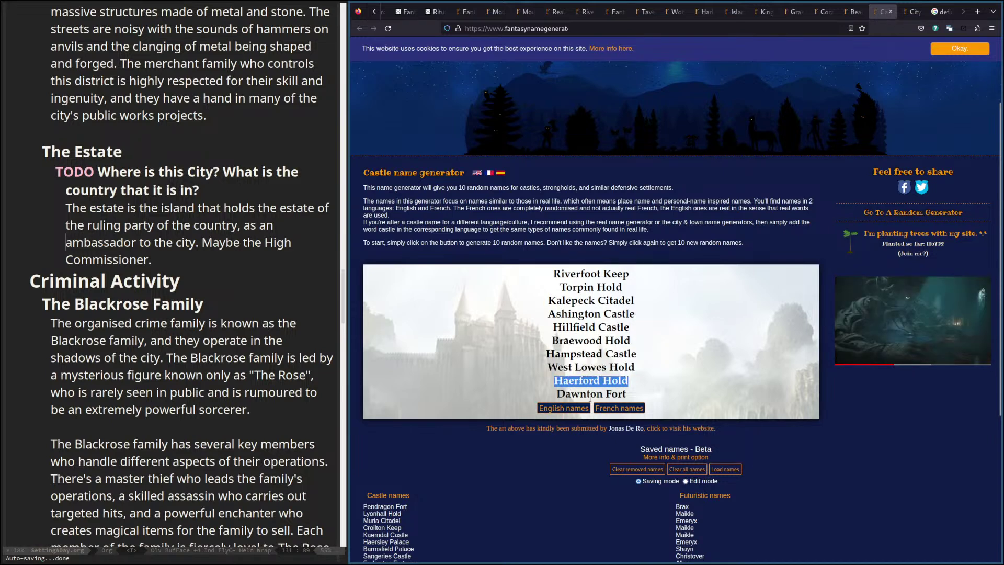
triple_click(572, 370)
triple_click(557, 381)
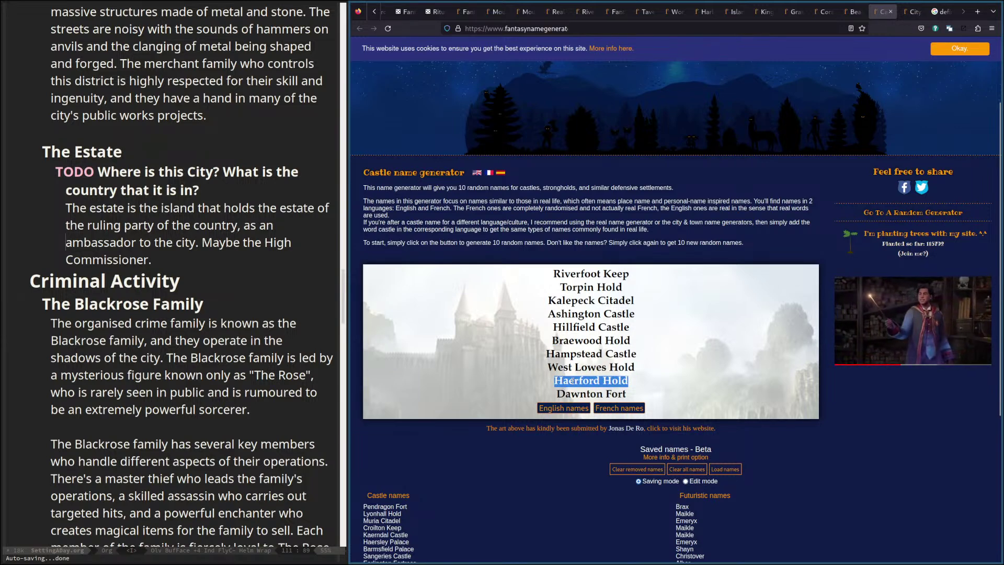
Generate English castle names again and save Windshire Fortress, Broadcove Palace, Saelmere Fortress, Naeworth Fortress and Arvendon Hold.
click(559, 409)
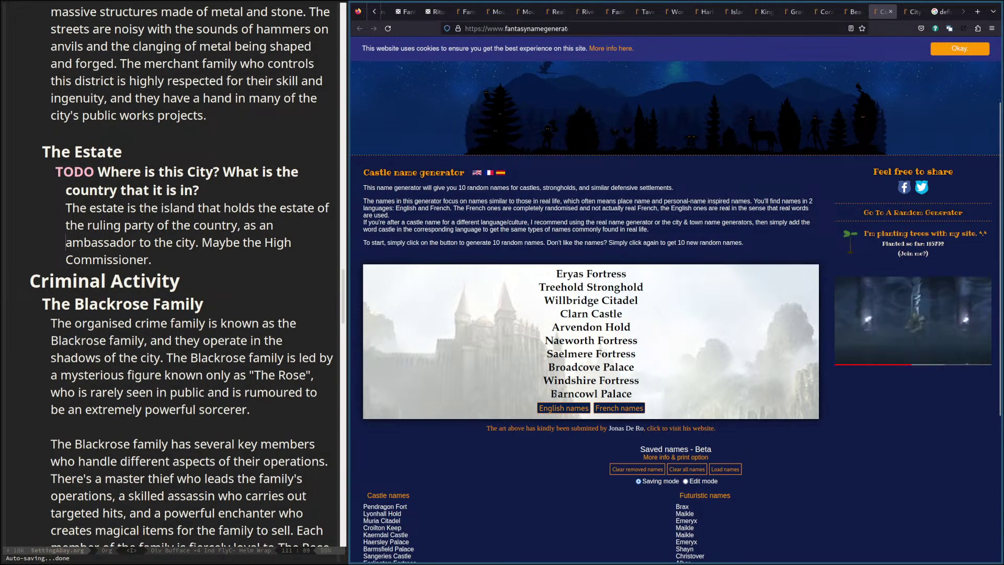
drag(545, 381, 639, 381)
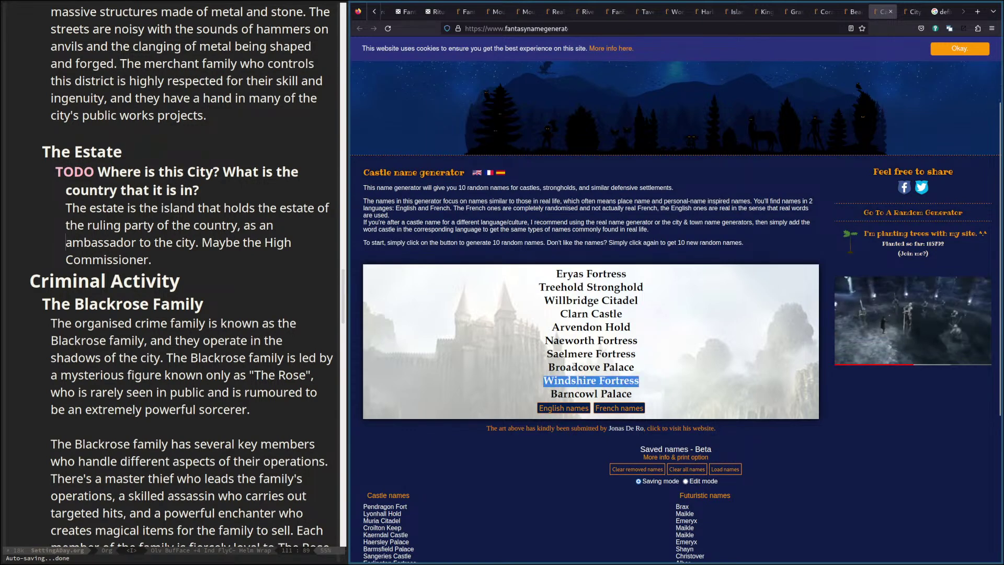
triple_click(594, 364)
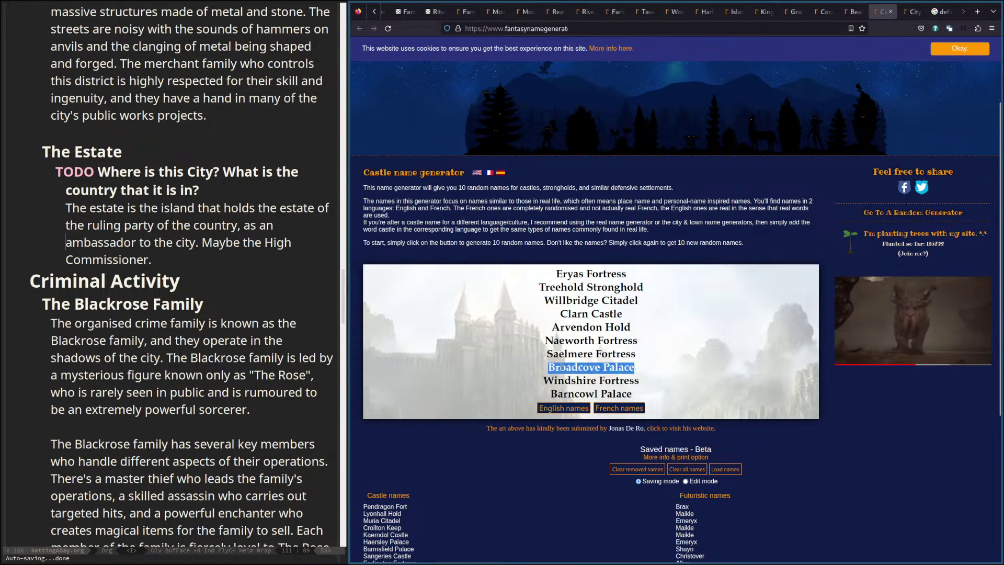
triple_click(554, 353)
triple_click(556, 341)
triple_click(565, 326)
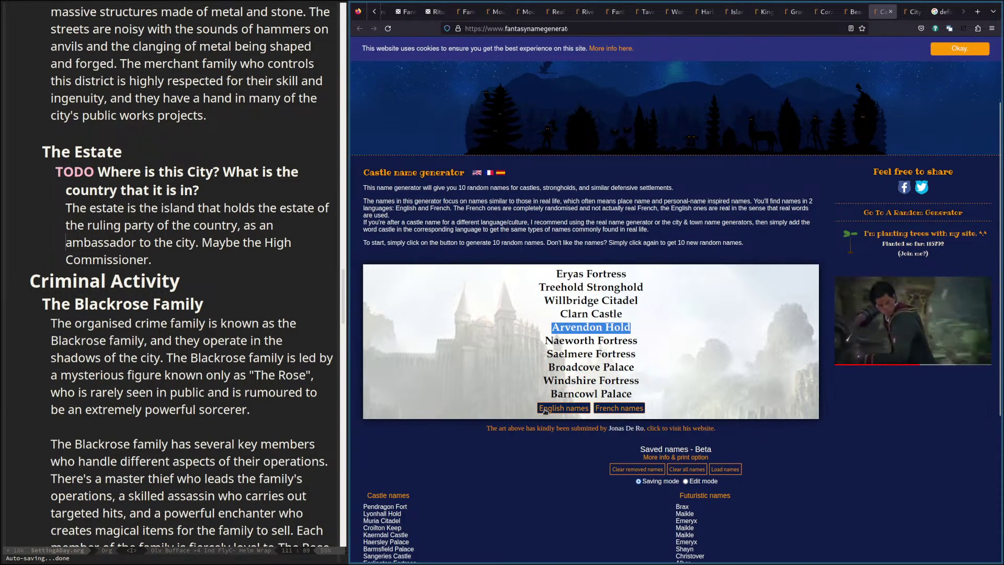
Save Clarn Castle and add Arvendon Hold, Saelmere Fortress and Naeworth Fortress to the saved castle names again.
mouse_move(602, 328)
mouse_down()
mouse_move(570, 315)
mouse_move(577, 329)
mouse_move(551, 332)
mouse_move(596, 330)
mouse_up()
click(557, 354)
triple_click(603, 331)
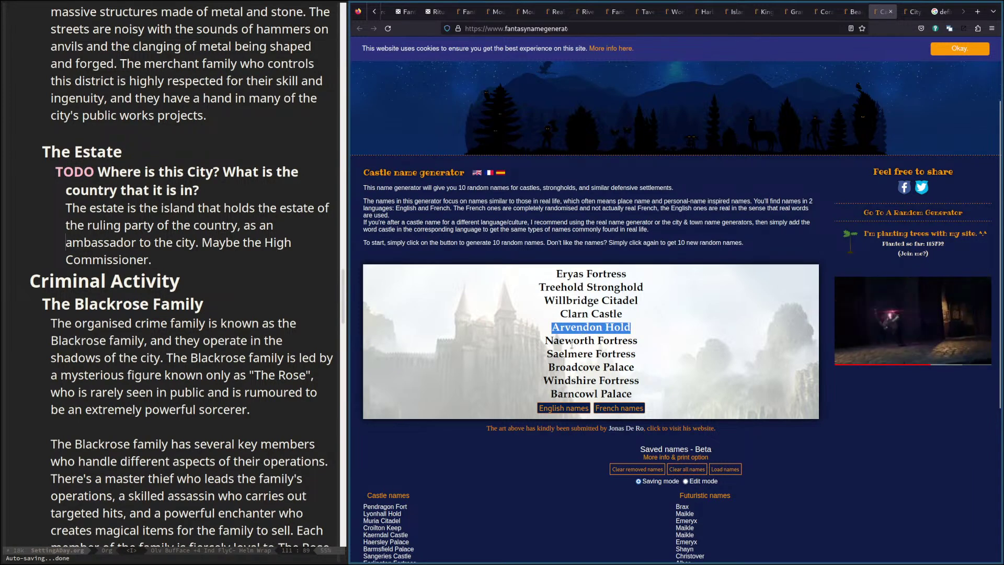
triple_click(564, 327)
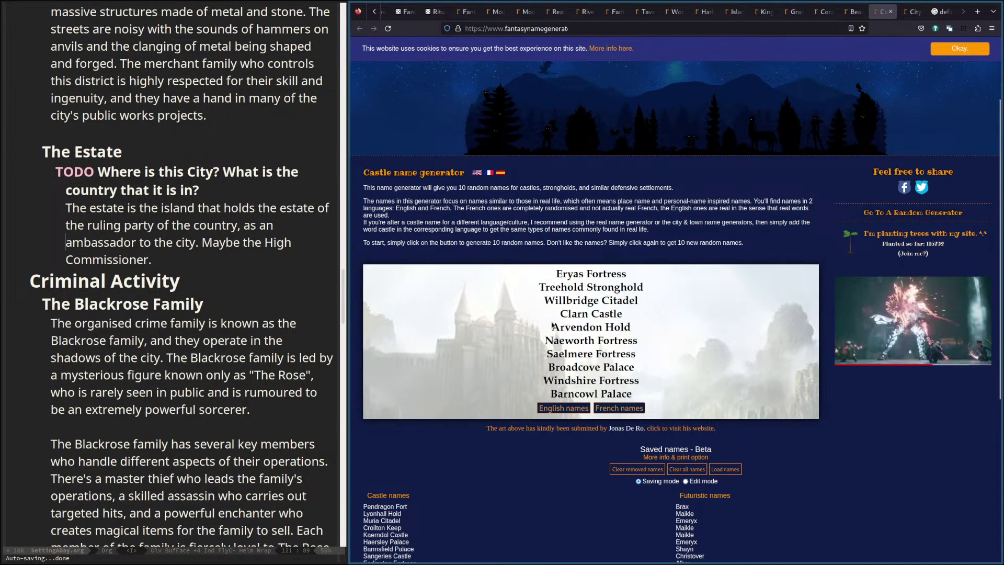
triple_click(555, 333)
click(556, 327)
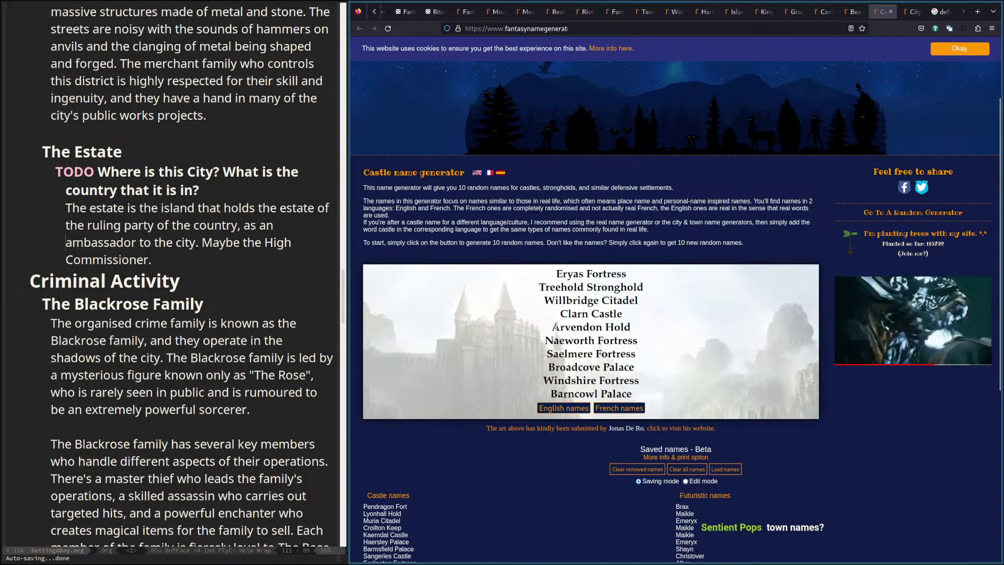
triple_click(558, 327)
triple_click(573, 317)
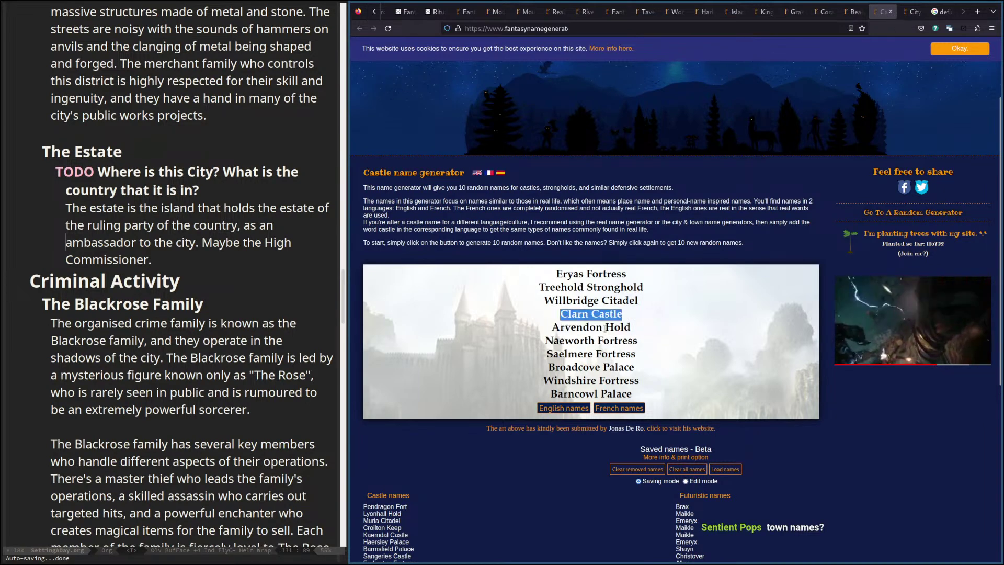
drag(601, 327, 559, 327)
triple_click(557, 327)
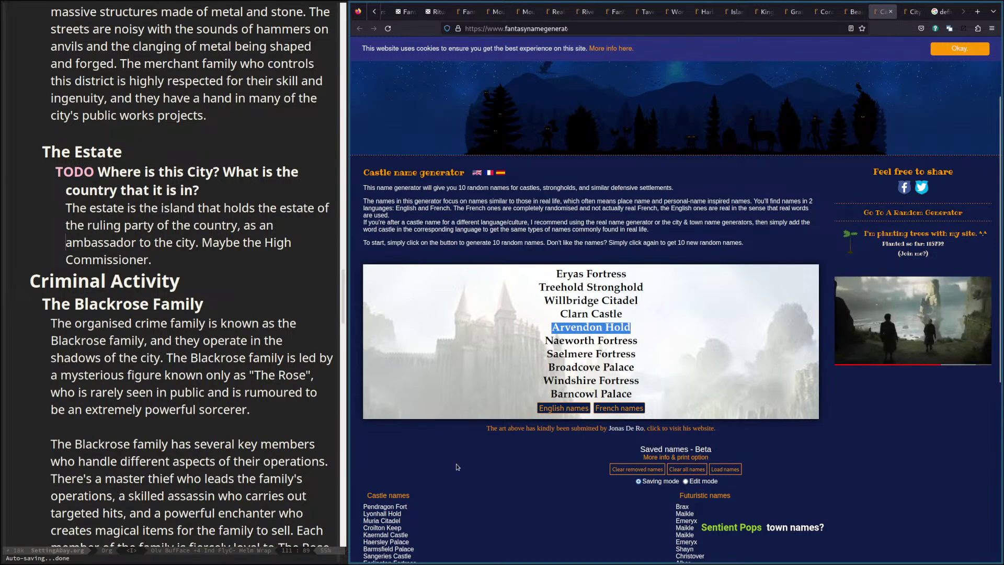
scroll(490, 440, down, 5)
scroll(424, 449, up, 1)
scroll(423, 449, up, 5)
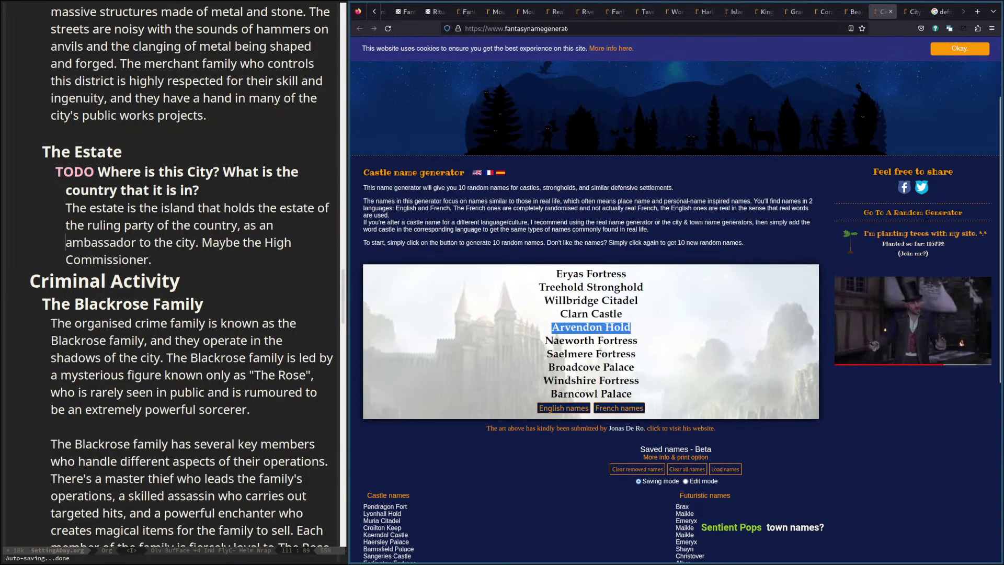
Generate a fresh set of English castle names and remove the older saved castle names that precede Haerford Hold.
click(565, 406)
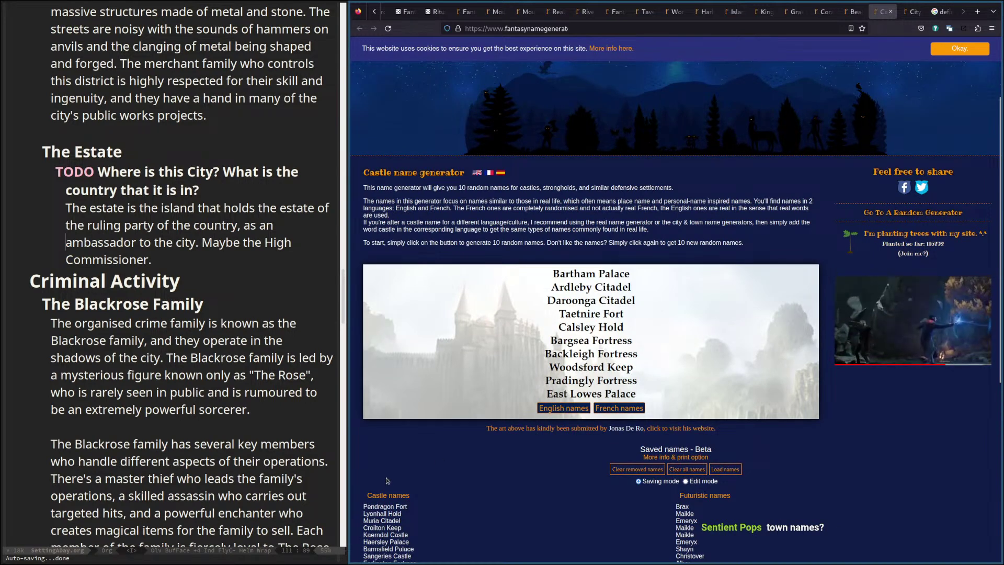
scroll(380, 505, down, 2)
click(380, 506)
scroll(380, 505, down, 5)
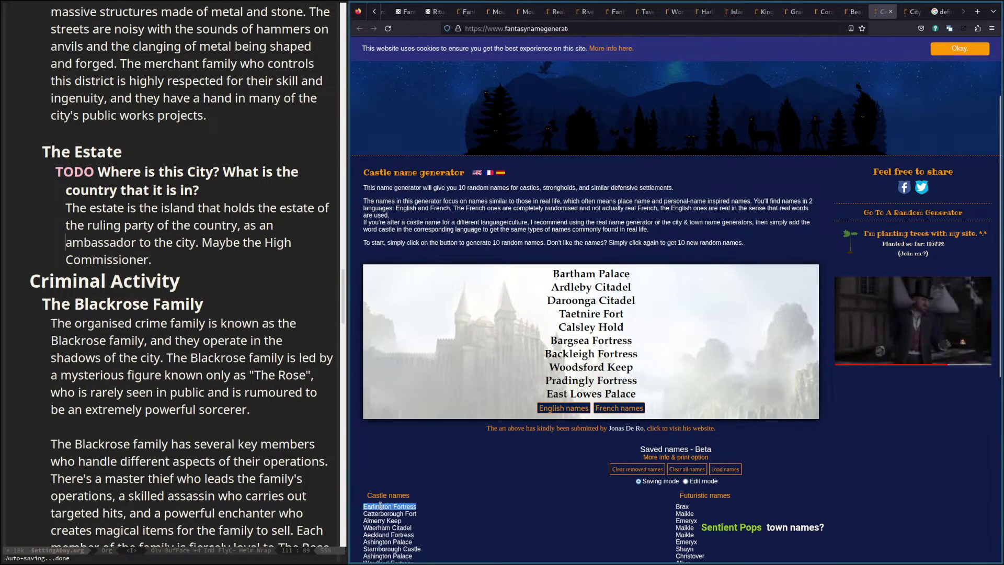
click(380, 506)
click(380, 506)
click(381, 506)
click(380, 506)
Save Backleigh Fortress, Murton Stronghold and Aegremonth Palace while generating further sets of English castle names.
triple_click(565, 354)
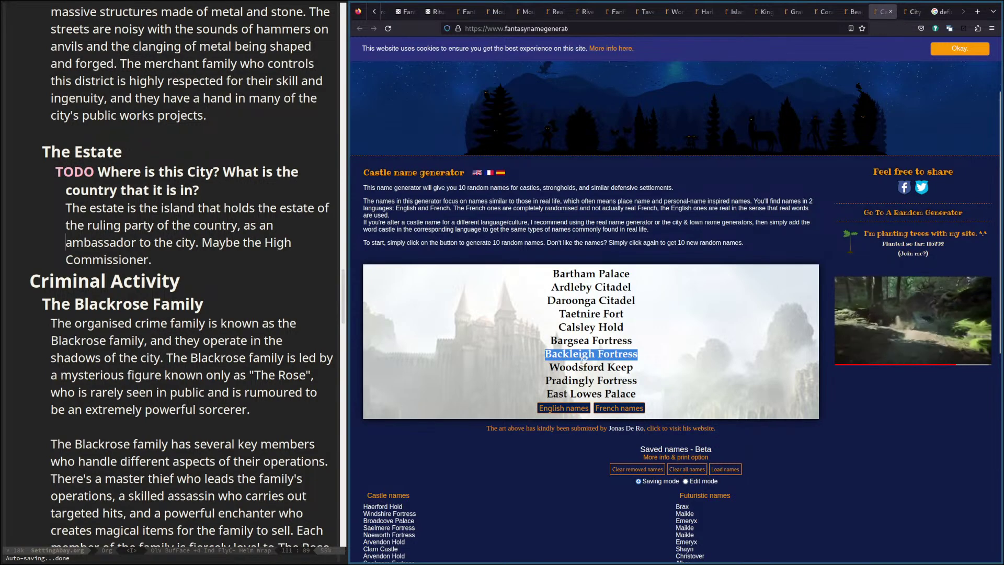
click(562, 408)
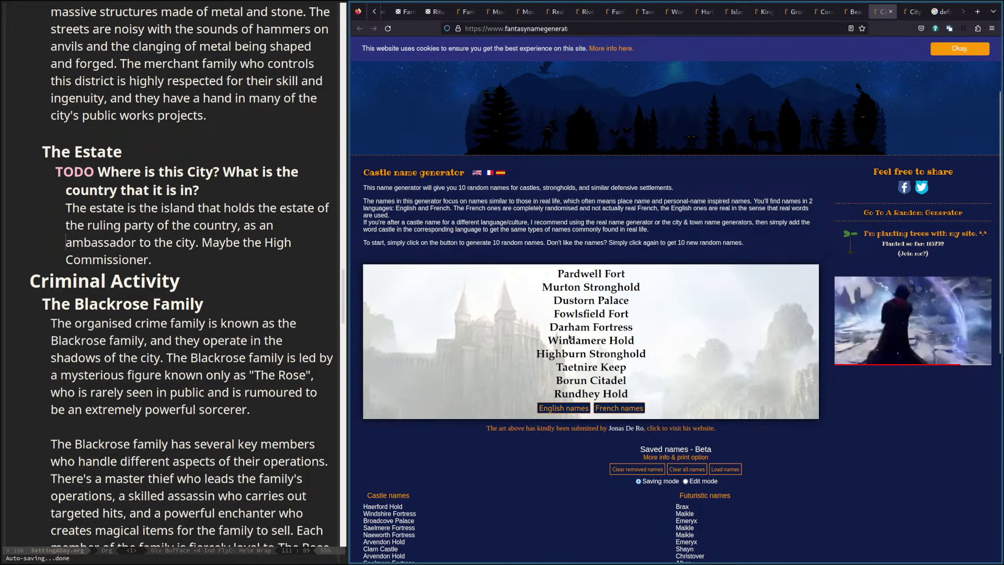
triple_click(566, 289)
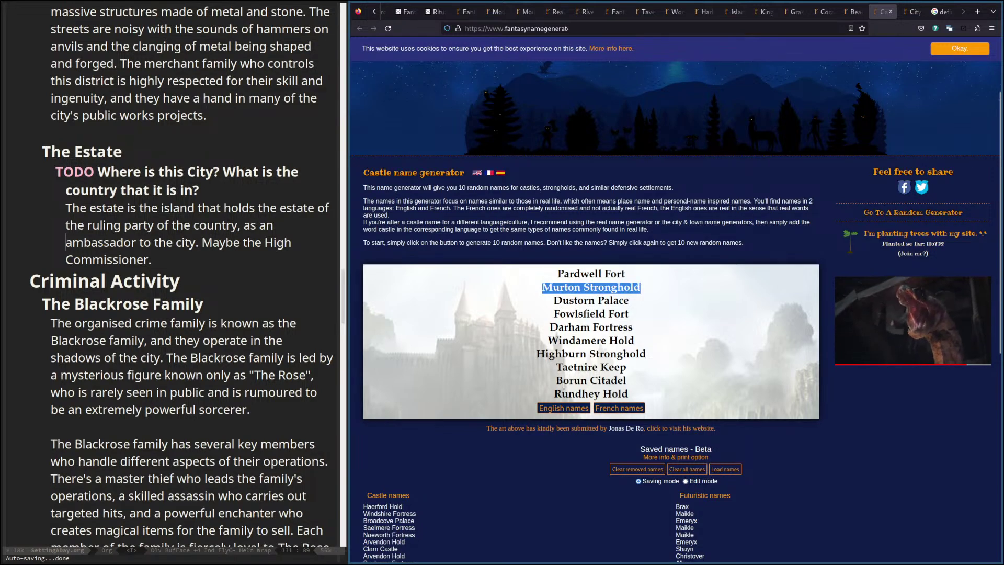
click(564, 409)
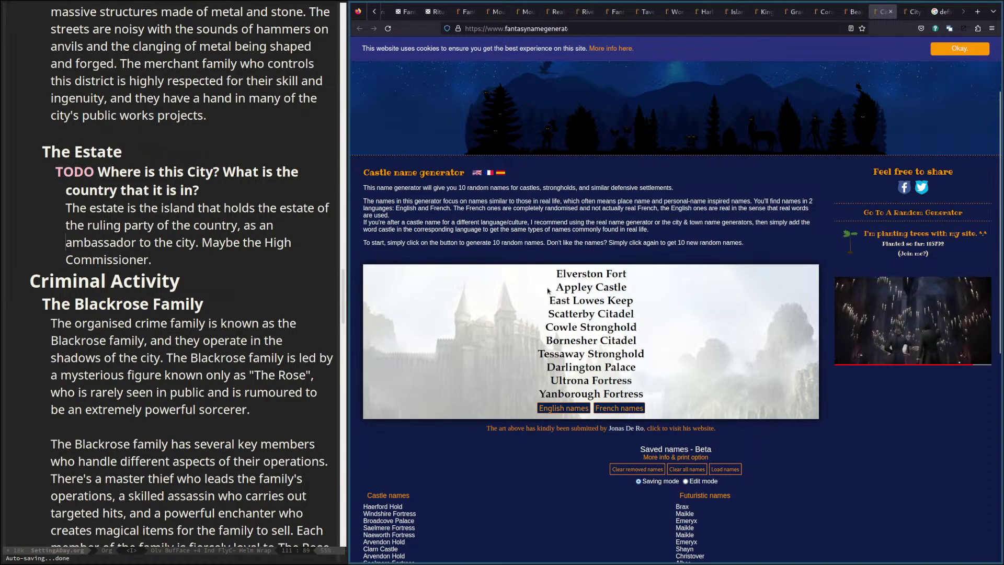
click(561, 409)
drag(545, 326, 595, 328)
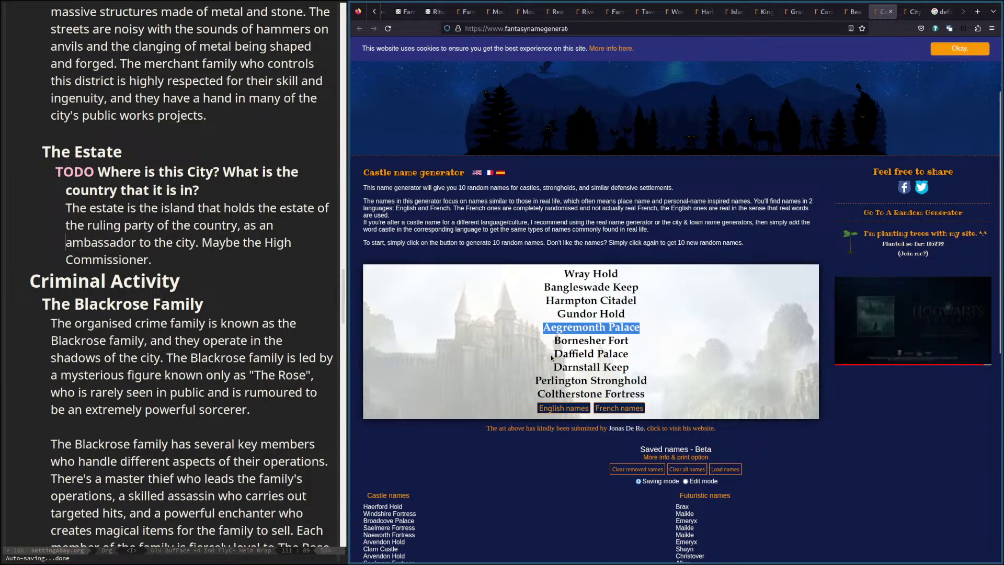
Generate one more set of English castle names and review it together with the saved names list.
click(562, 410)
scroll(541, 372, down, 4)
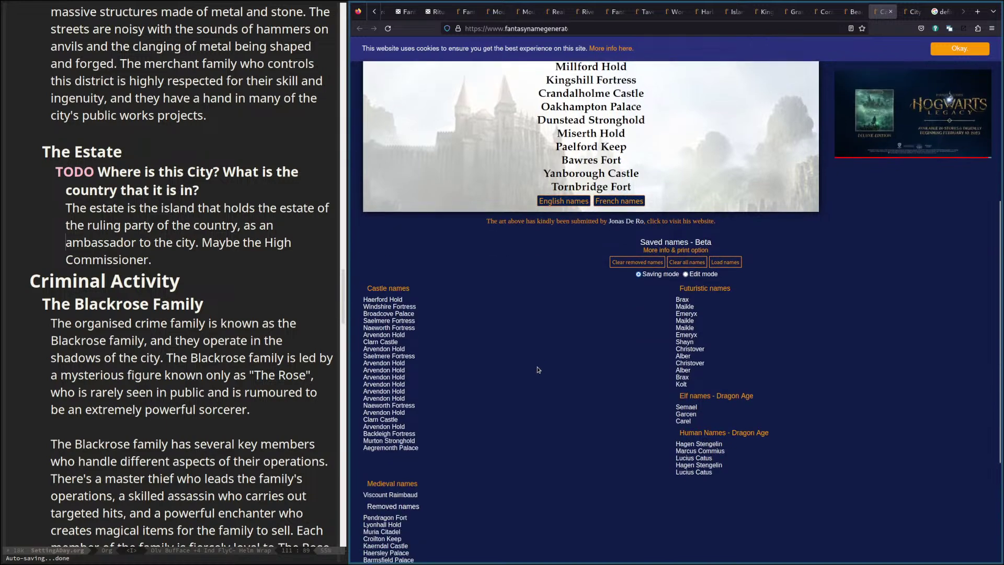
scroll(538, 369, up, 4)
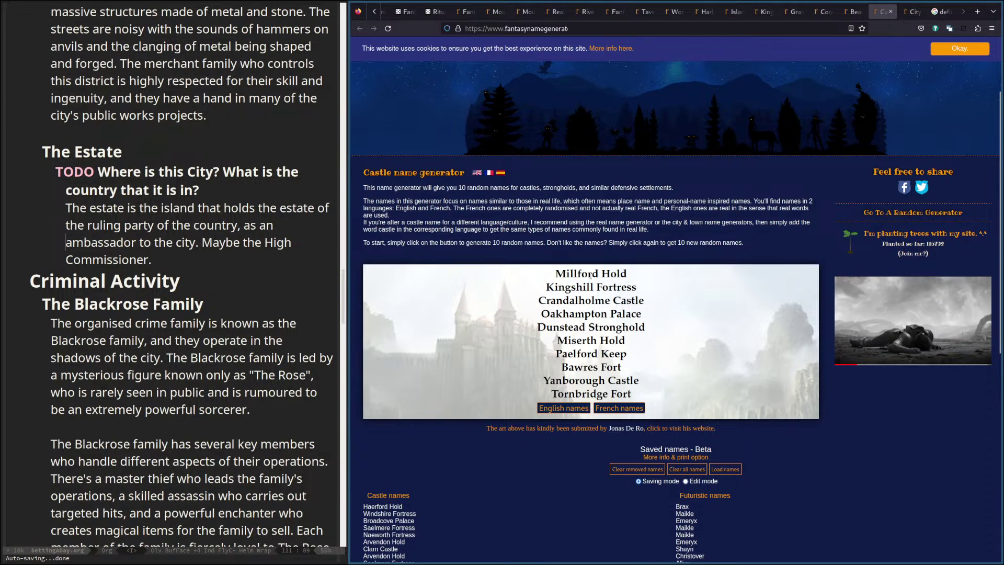
scroll(404, 17, up, 2)
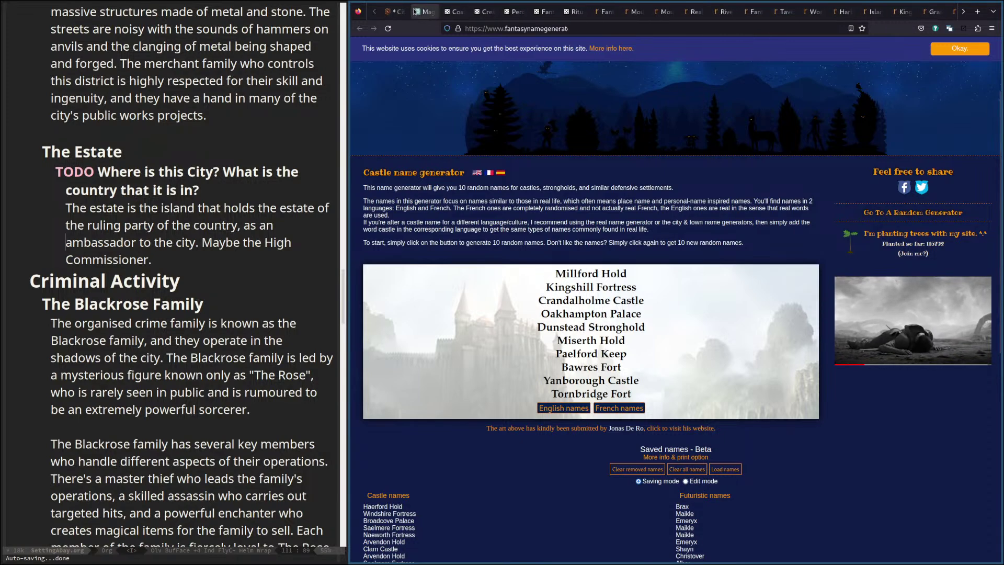
Switch to the Inkarnate map and move the large The Estate label into the open water west of the city islands.
click(402, 14)
click(395, 12)
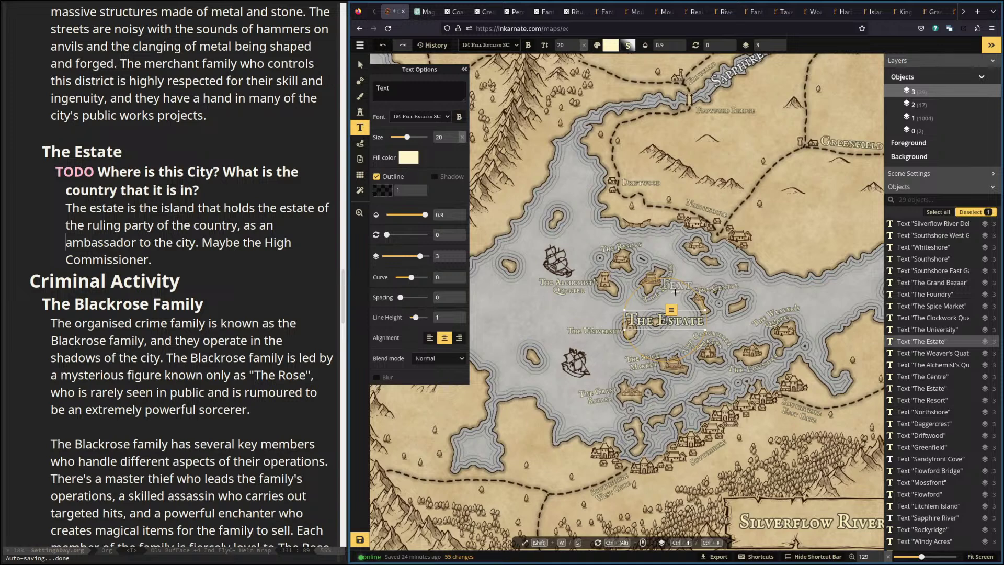
click(359, 63)
click(670, 321)
drag(665, 320, 560, 316)
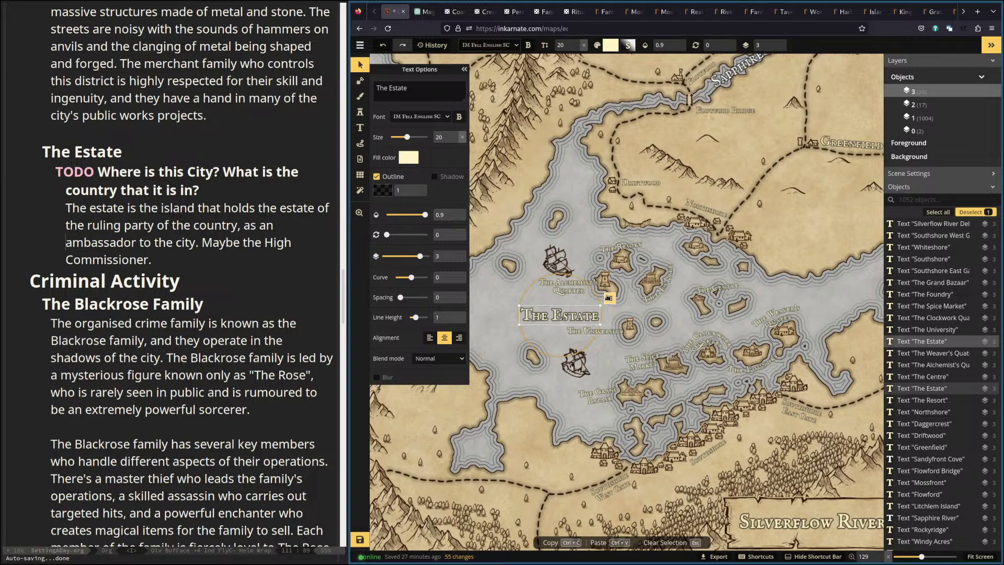
drag(795, 493, 696, 477)
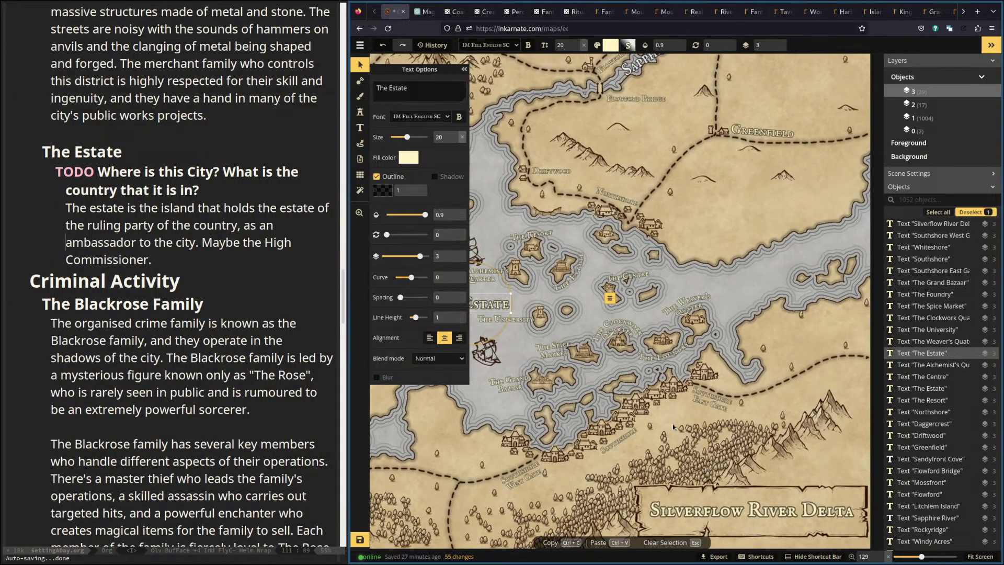
scroll(711, 427, down, 2)
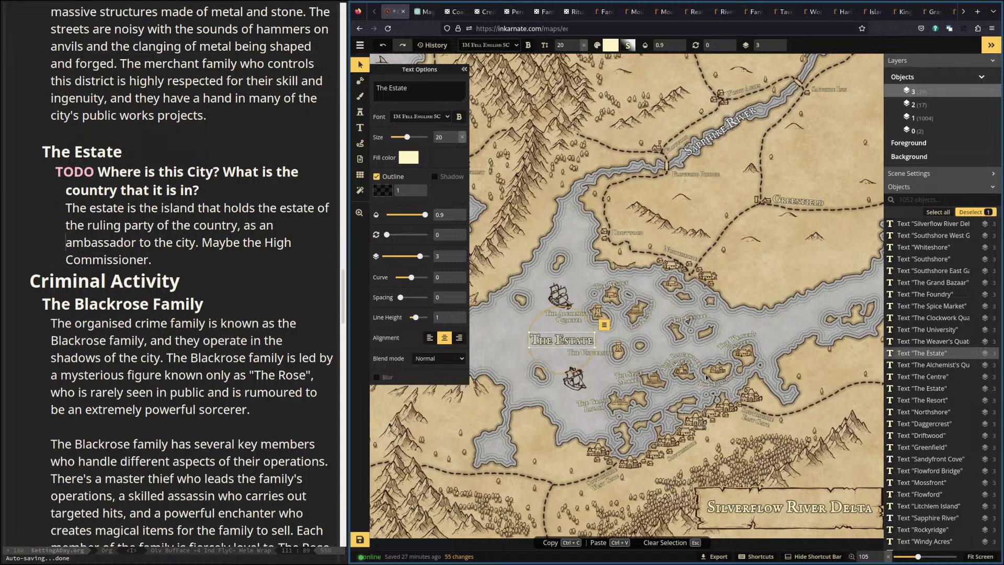
scroll(702, 413, up, 3)
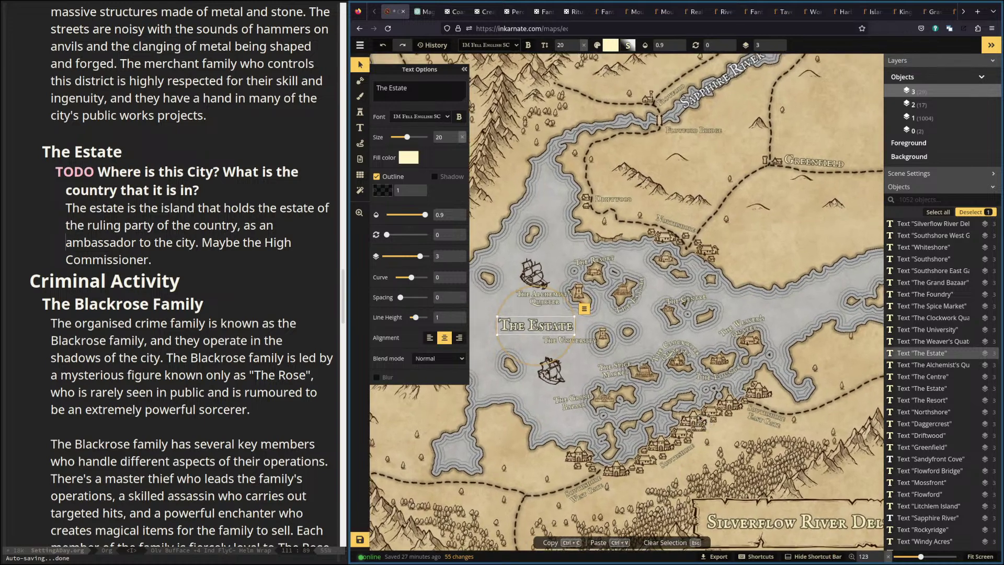
Switch to the castle name generator, generate a fresh set of English names and copy Ardismouth Palace.
drag(609, 411, 653, 444)
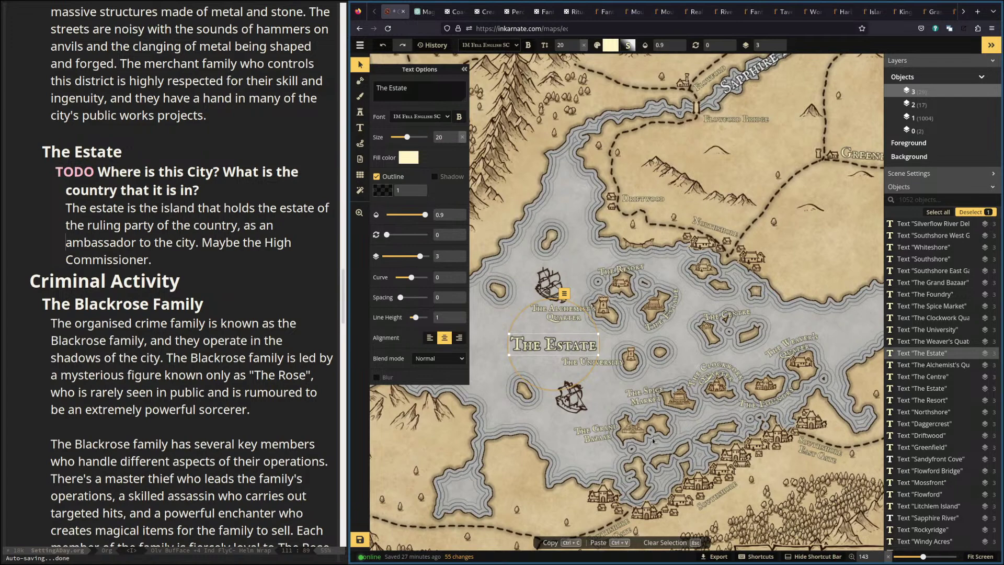
scroll(833, 15, down, 3)
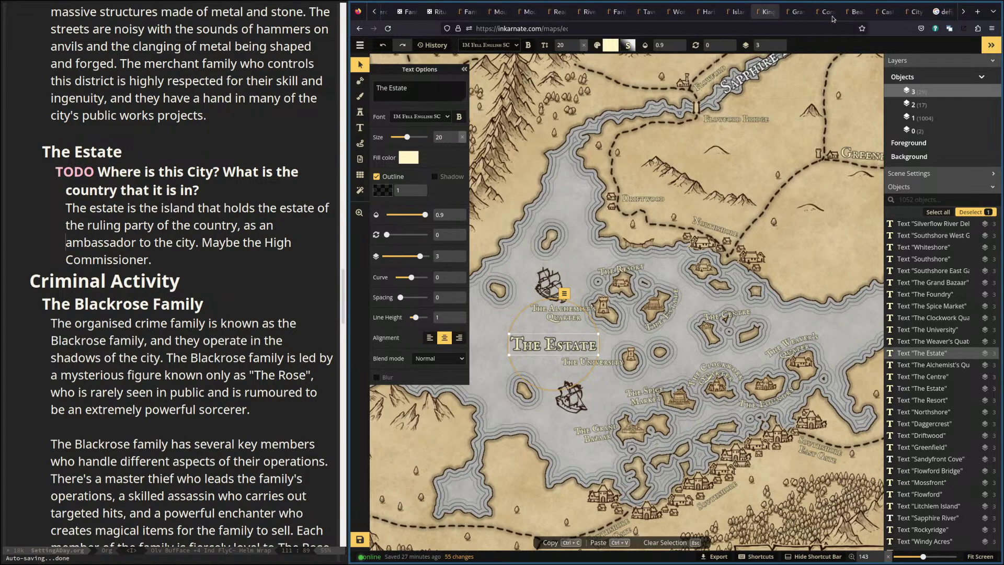
click(884, 13)
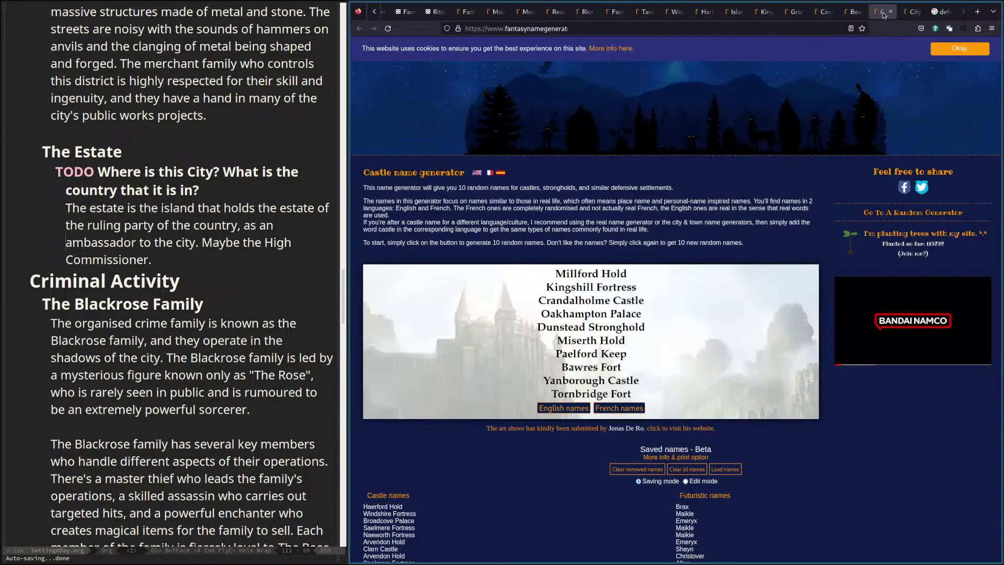
scroll(459, 352, down, 5)
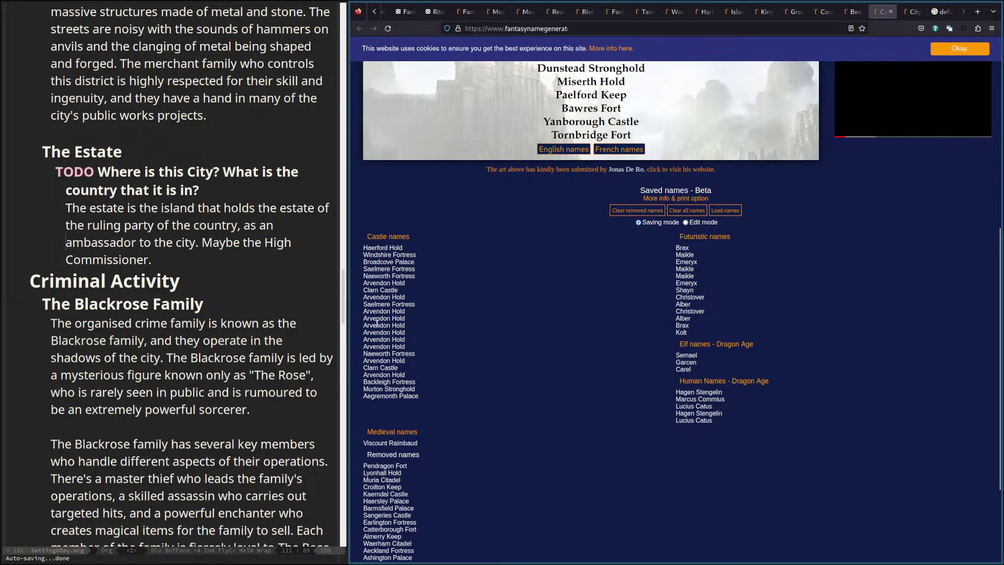
scroll(536, 324, up, 5)
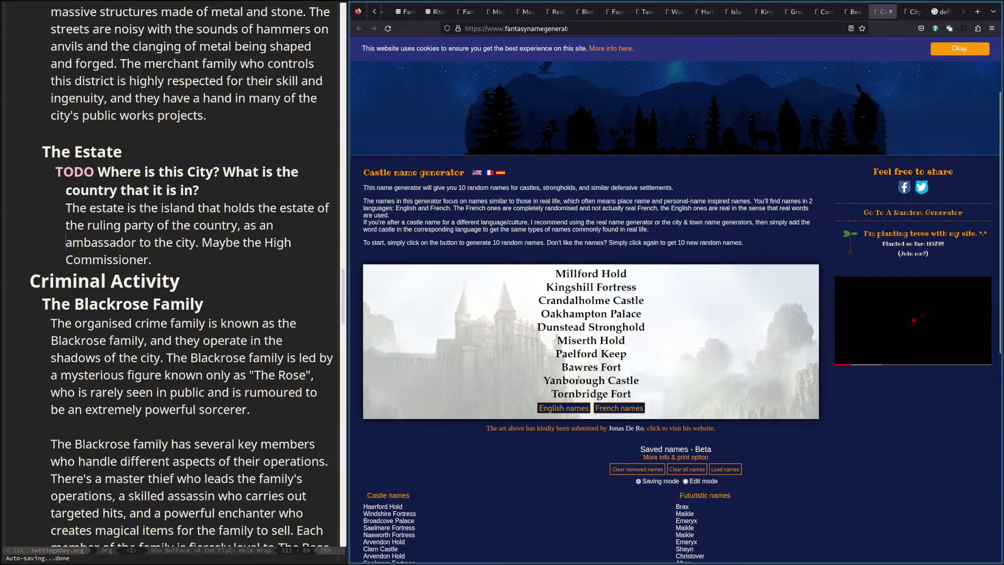
click(558, 409)
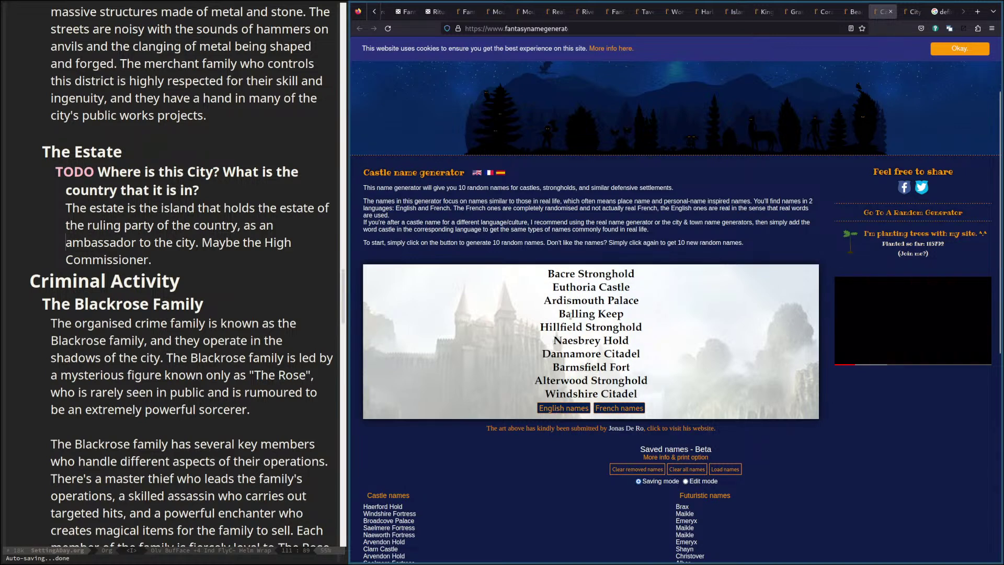
drag(544, 301, 638, 301)
key(ctrl+c)
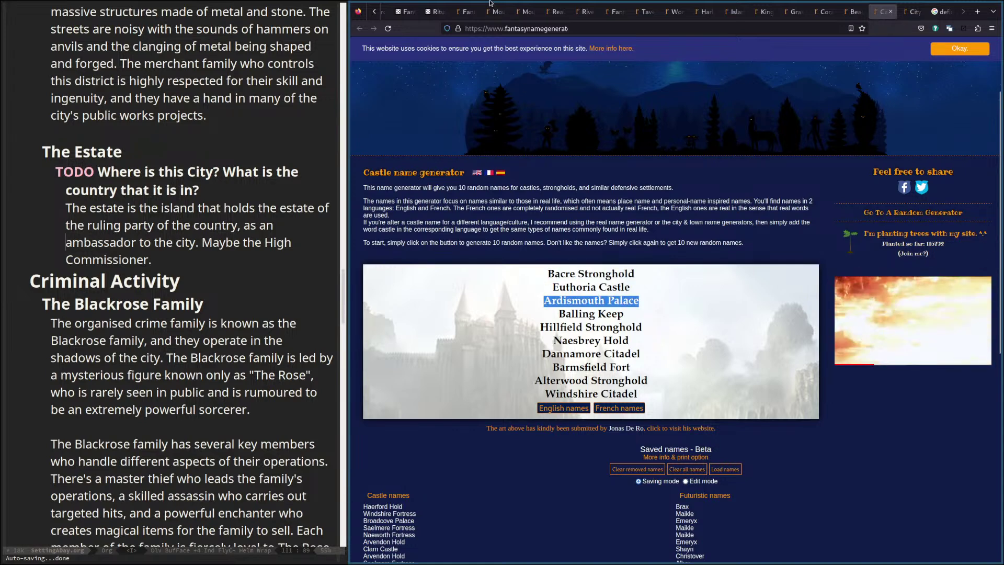
Switch to the Inkarnate map and replace the large The Estate label's text with Ardismouth.
scroll(499, 13, up, 3)
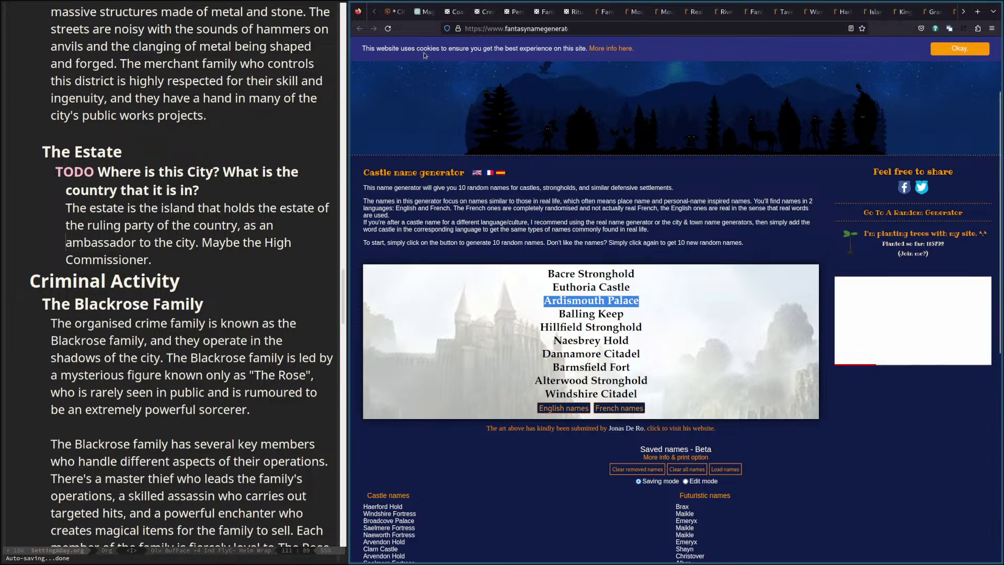
click(393, 12)
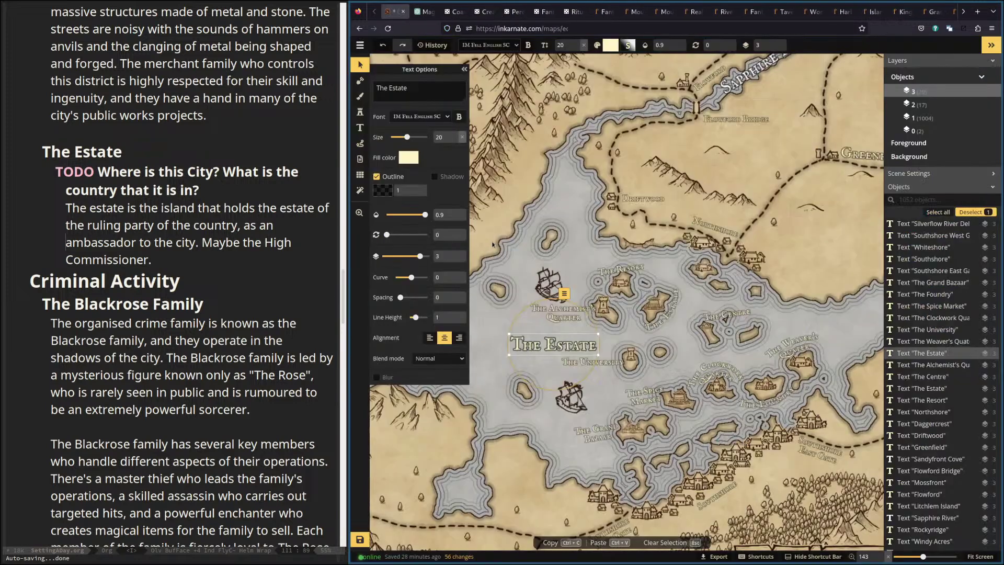
click(413, 89)
key(ctrl+a)
key(ctrl+v)
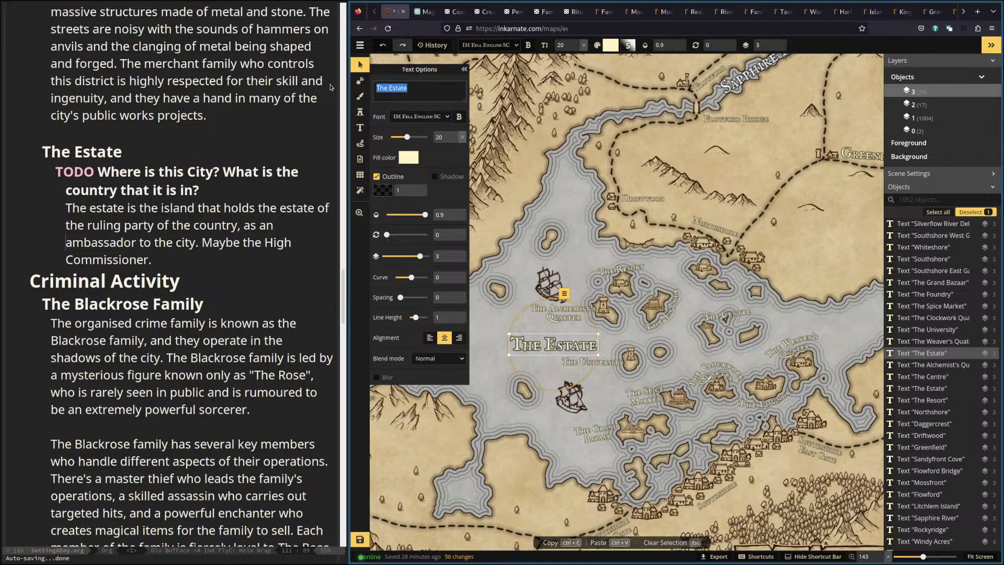
drag(412, 89, 441, 91)
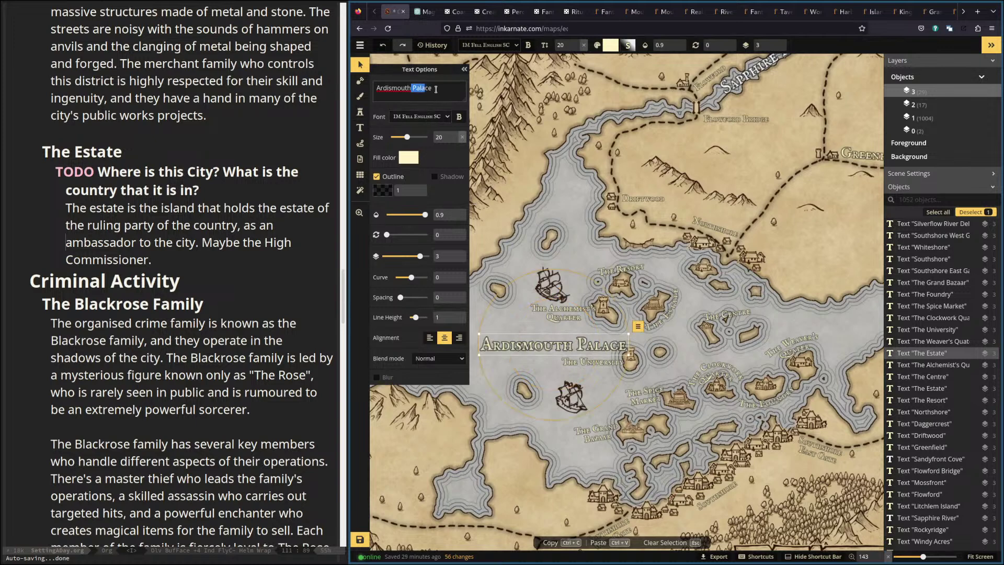
key(BackSpace)
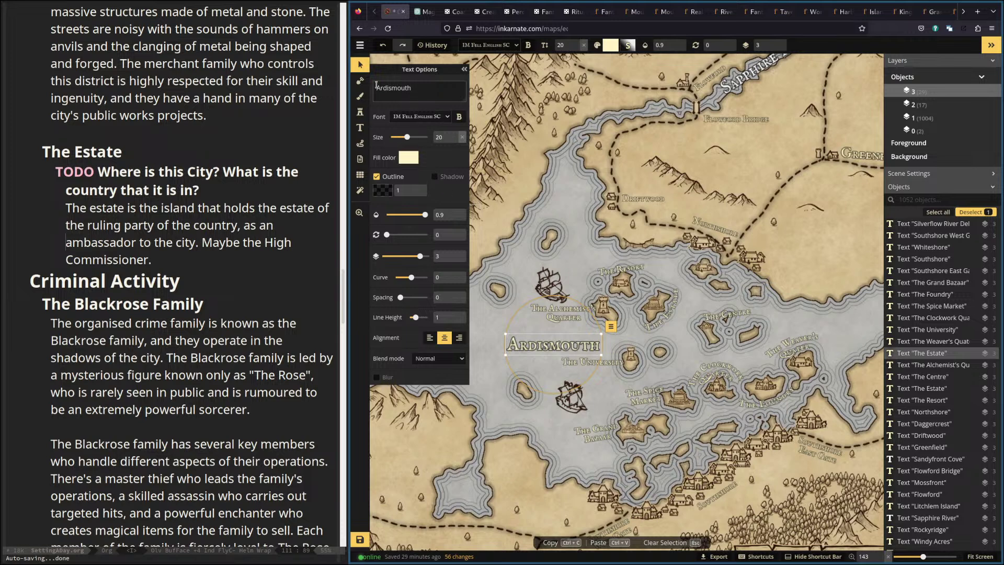
Rename the map title in the banner to Ardis River Delta and deselect it.
drag(577, 344, 594, 342)
drag(730, 380, 514, 244)
click(646, 450)
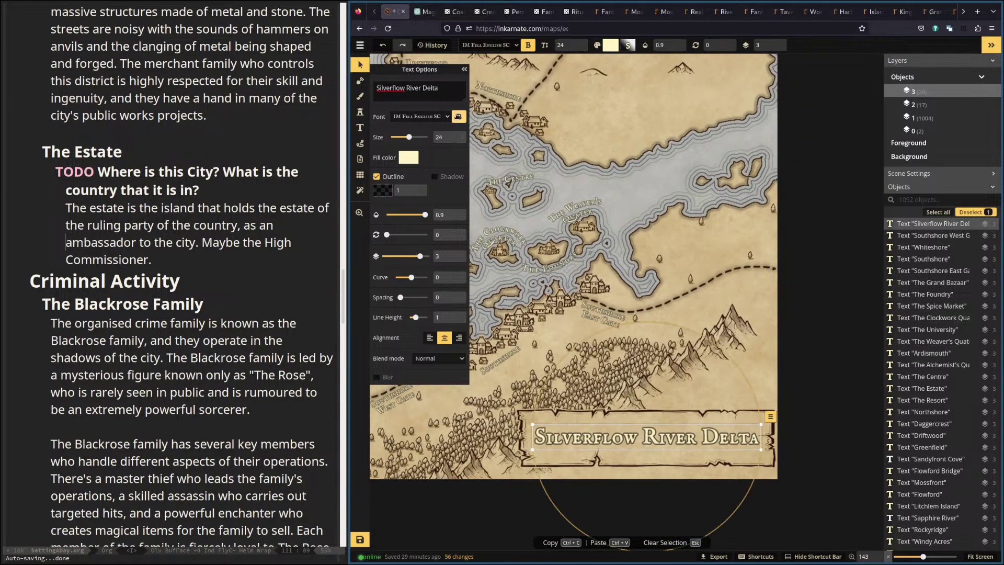
drag(645, 230, 782, 220)
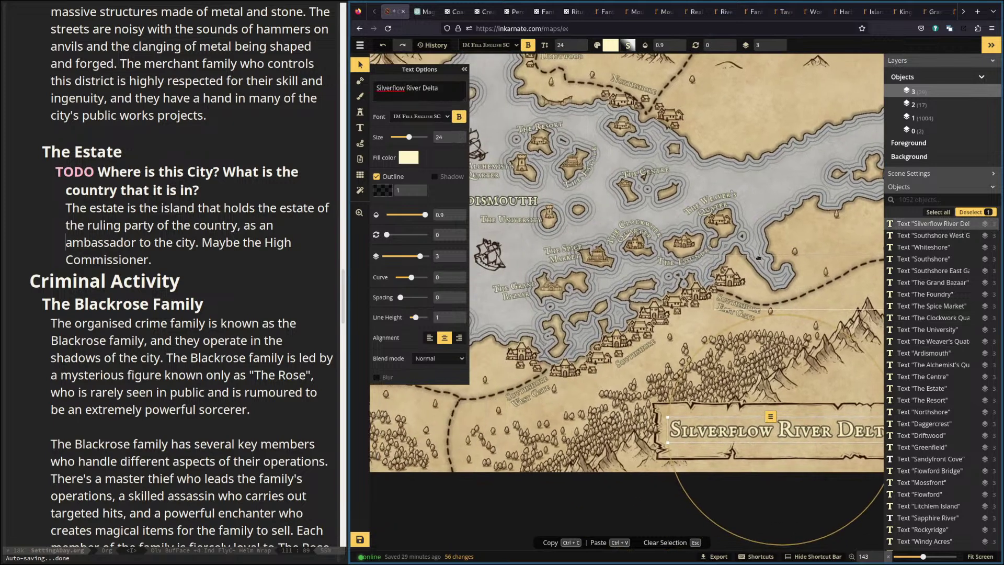
scroll(781, 220, down, 2)
click(404, 87)
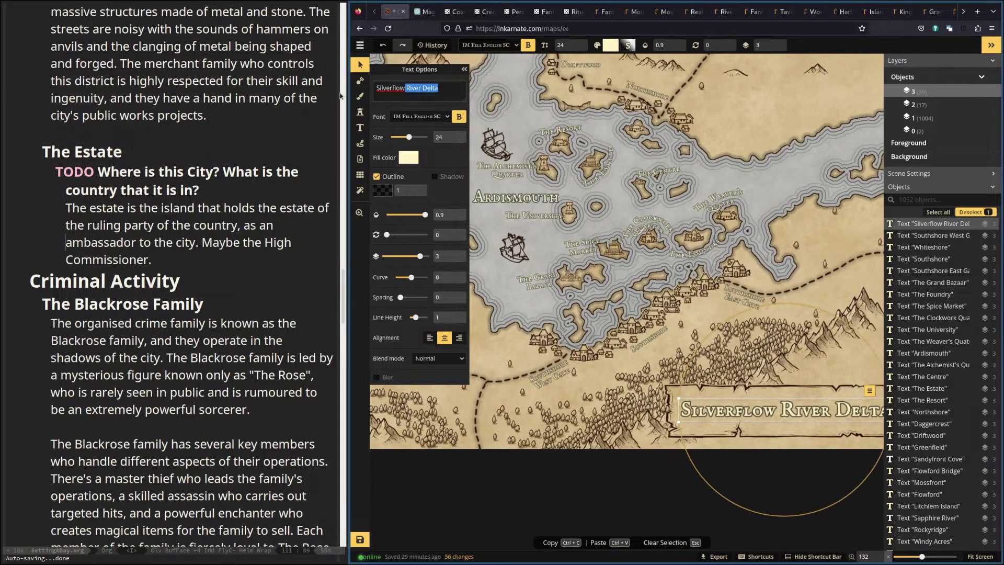
key(BackSpace)
key(BackSpace)
key(BackSpace)
key(BackSpace)
key(BackSpace)
key(BackSpace)
key(BackSpace)
key(BackSpace)
key(BackSpace)
key(BackSpace)
text(A)
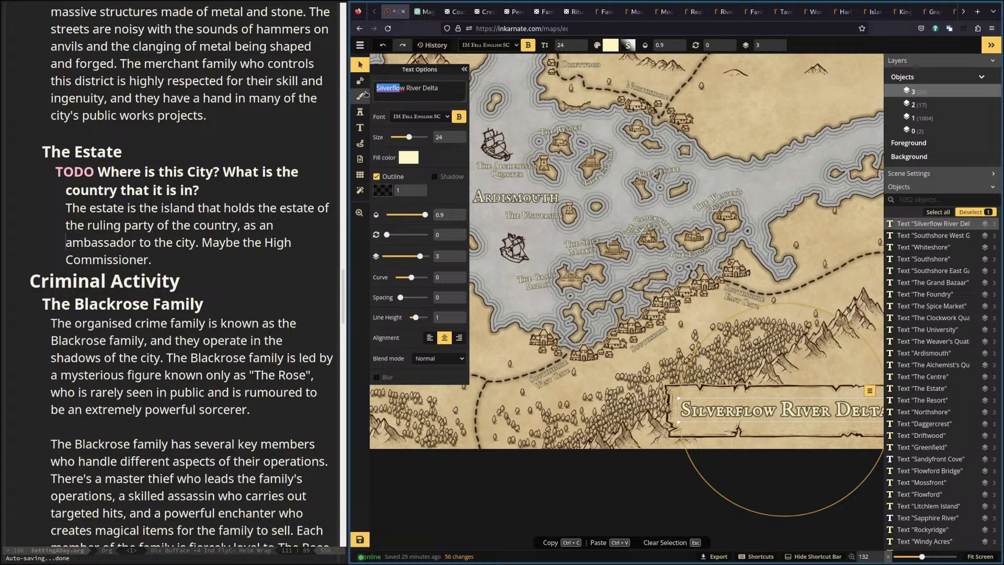
text(r)
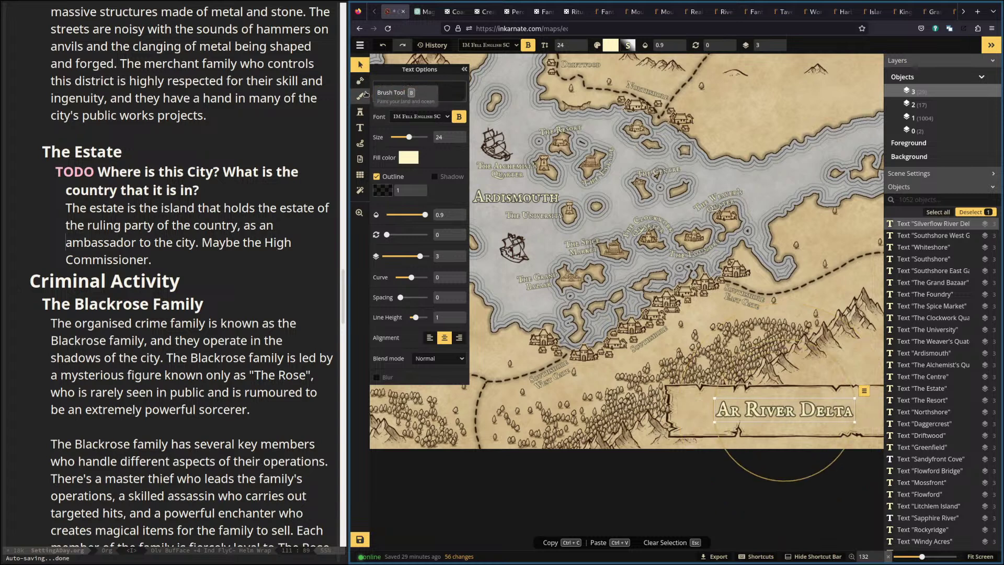
text(dos)
key(BackSpace)
key(BackSpace)
text(is)
drag(781, 174, 679, 159)
click(832, 239)
Move the Ardismouth label from the open water onto the middle of the city islands.
drag(562, 167, 602, 250)
scroll(586, 236, down, 2)
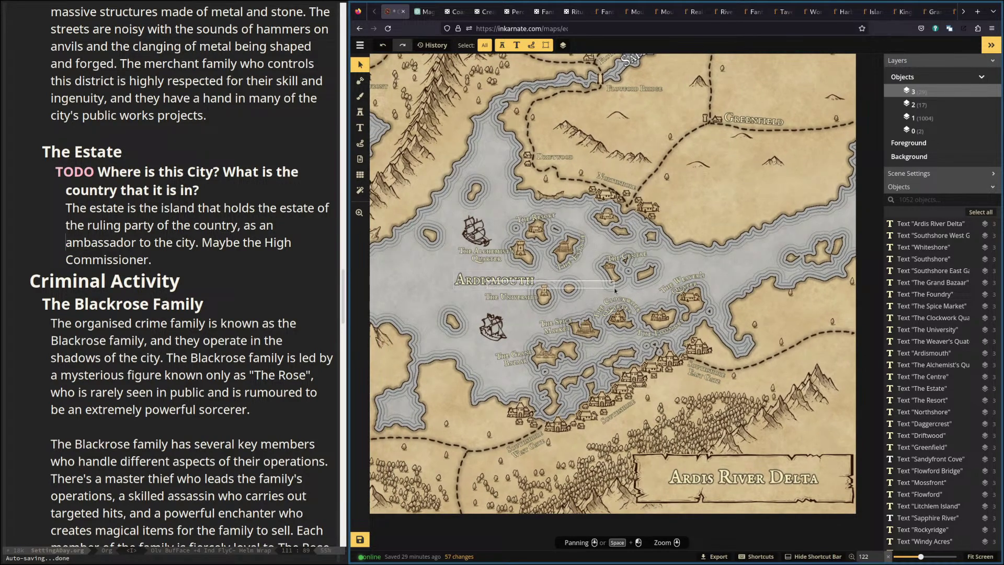
click(487, 284)
drag(488, 284, 666, 264)
key(ctrl+z)
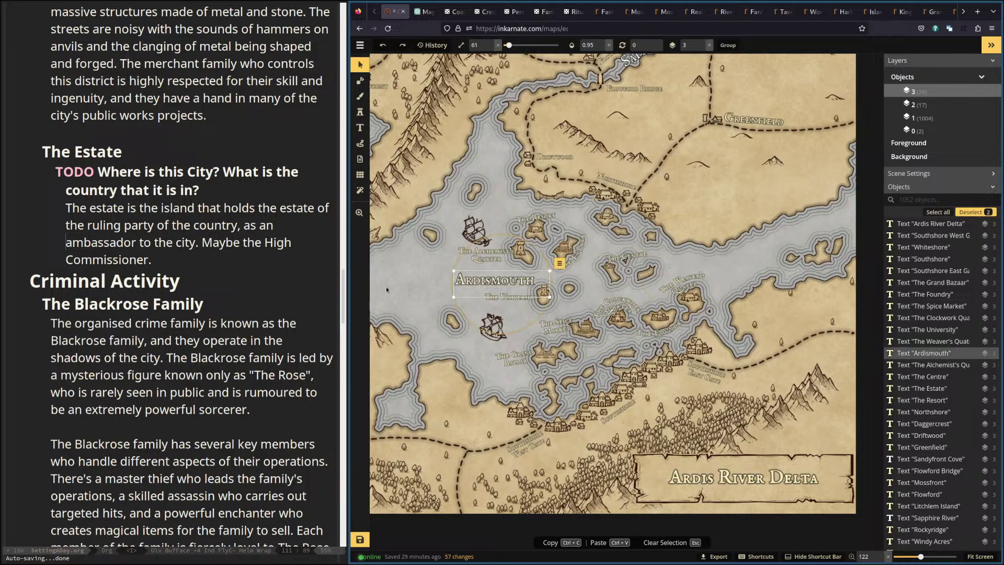
double_click(467, 283)
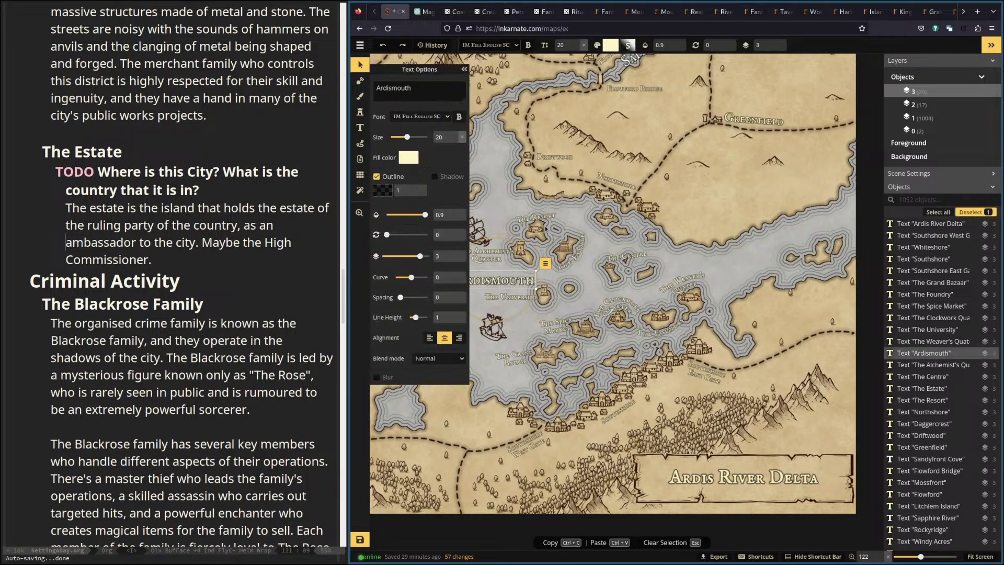
scroll(747, 244, down, 2)
drag(747, 244, 633, 265)
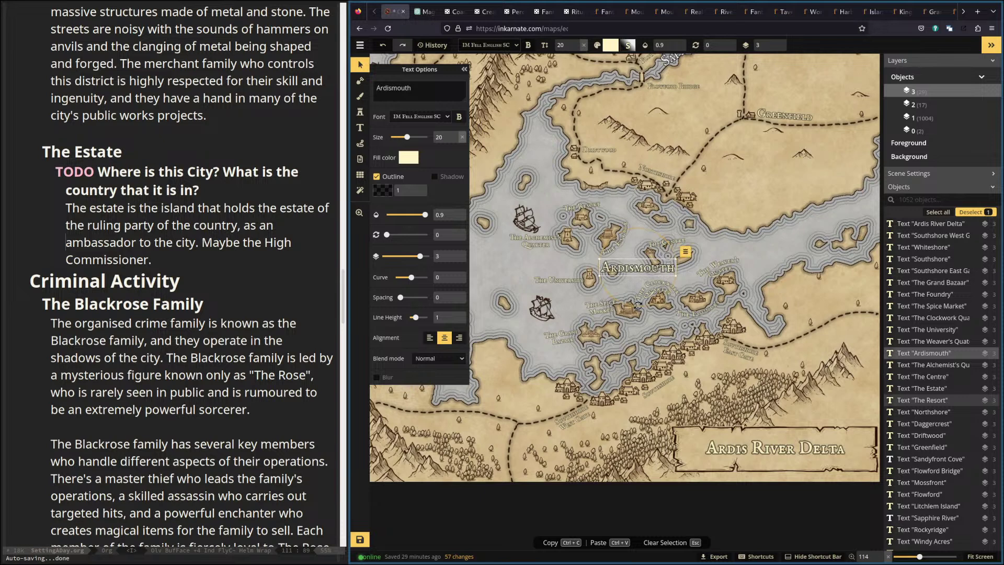
Set the Ardismouth label's text size to 22 and nudge the label slightly upward.
double_click(455, 137)
text(24)
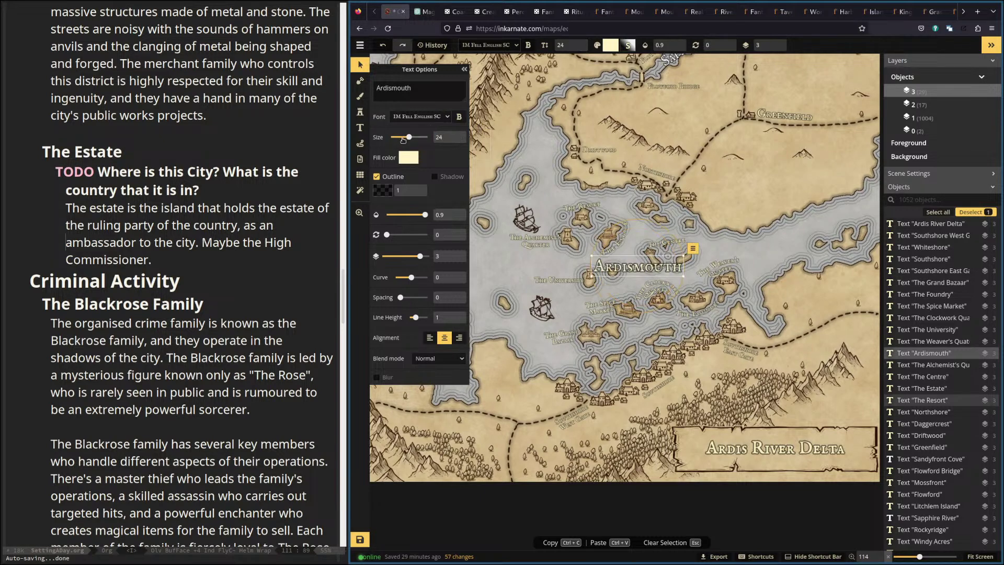
key(Down)
key(Down)
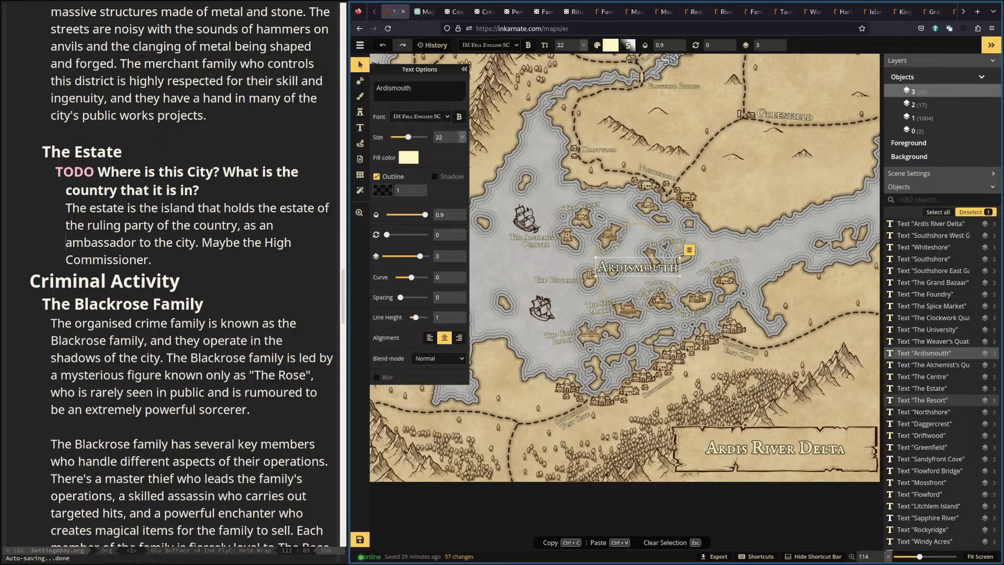
click(805, 152)
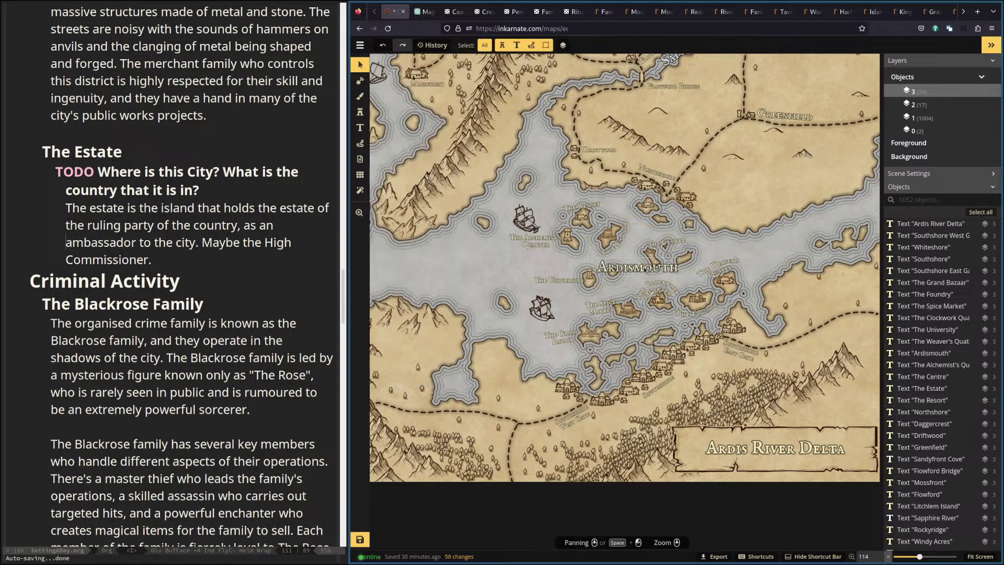
click(640, 268)
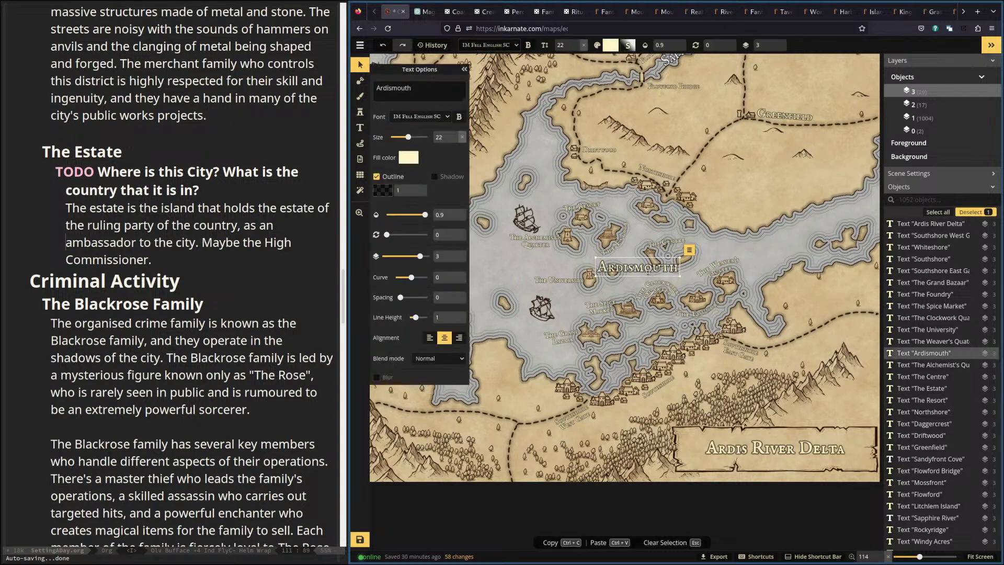
click(703, 287)
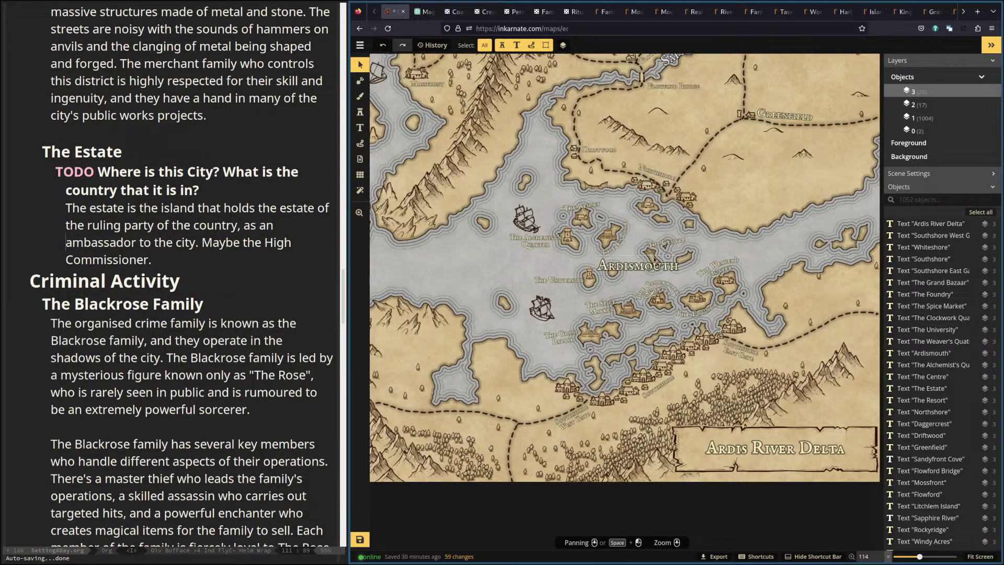
Change the map title in the banner to Silverflow River Delta and deselect it.
scroll(523, 225, down, 2)
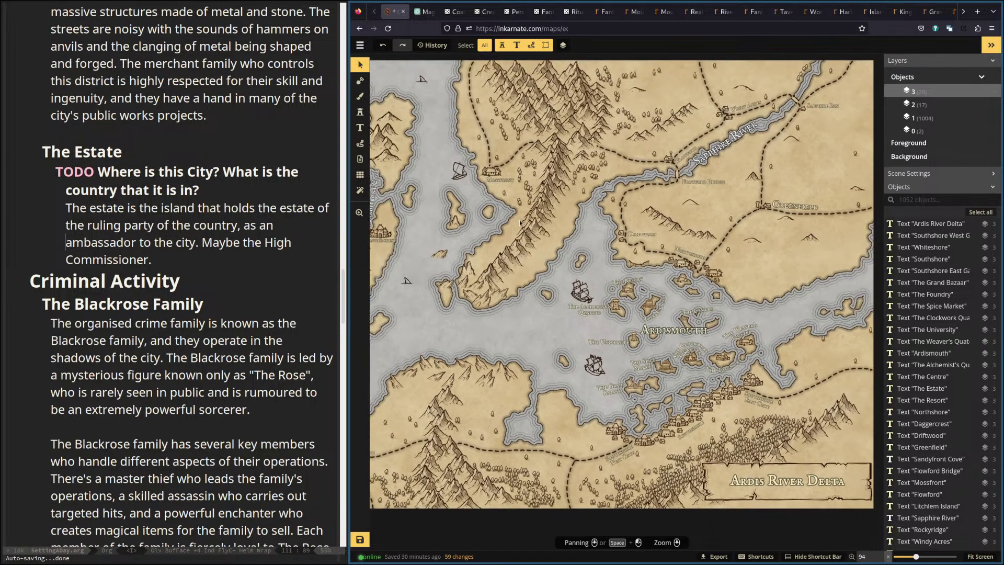
drag(523, 225, 575, 230)
scroll(574, 230, down, 1)
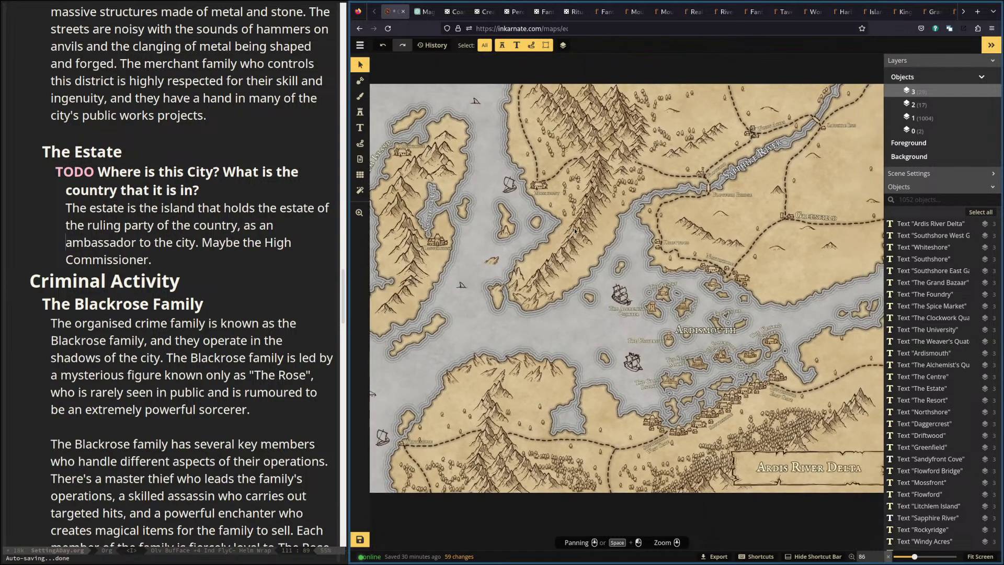
scroll(575, 233, down, 1)
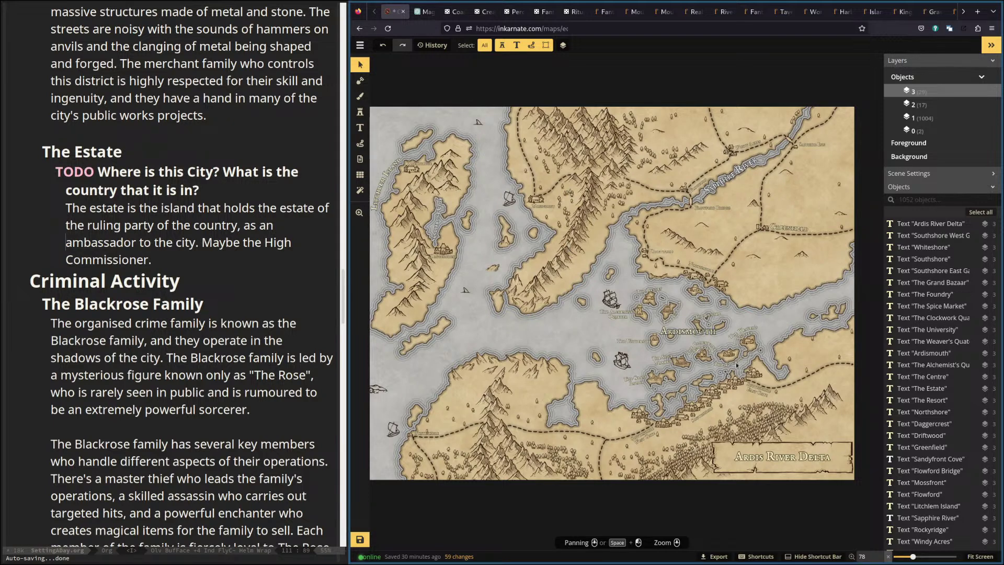
drag(733, 362, 711, 357)
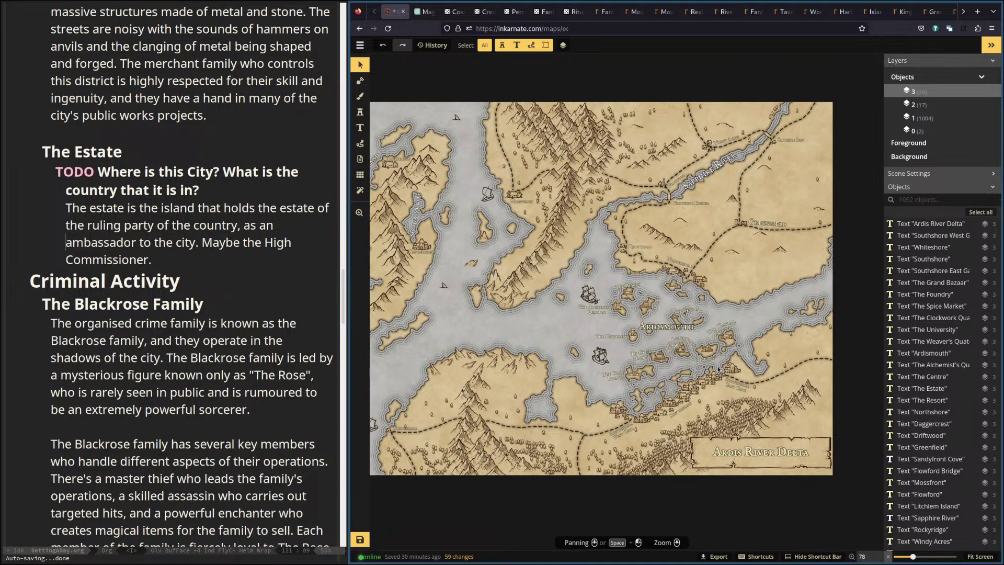
click(736, 455)
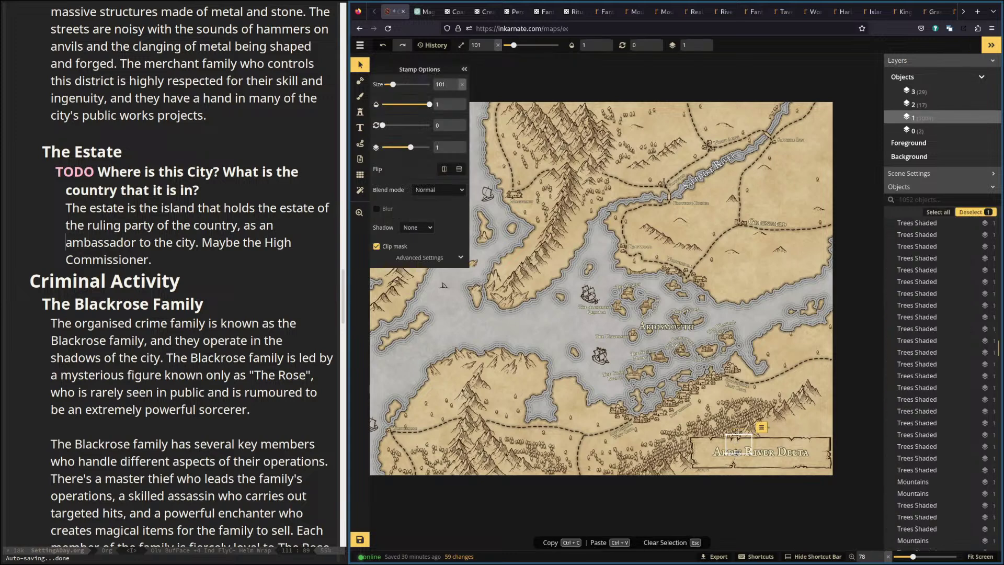
drag(394, 87, 350, 89)
text(Silverflow River Delta)
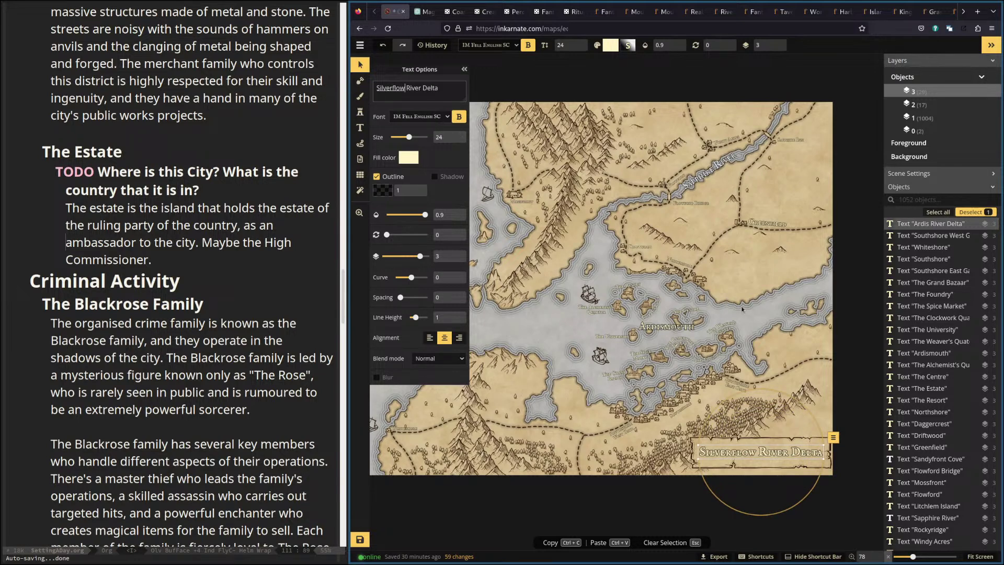
click(746, 273)
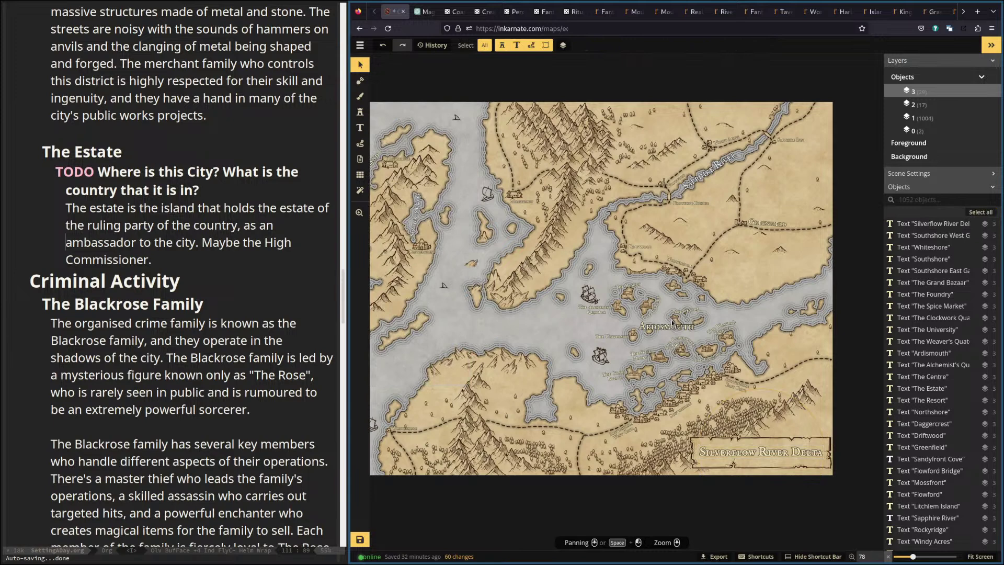
Change the Ardismouth label's text to The Ancient City of Valice.
click(660, 331)
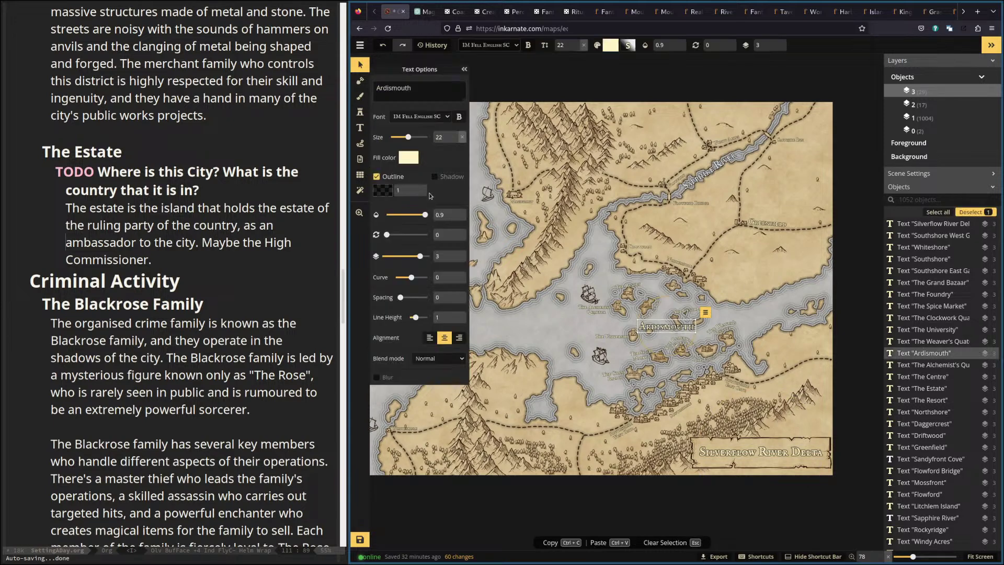
drag(418, 87, 314, 84)
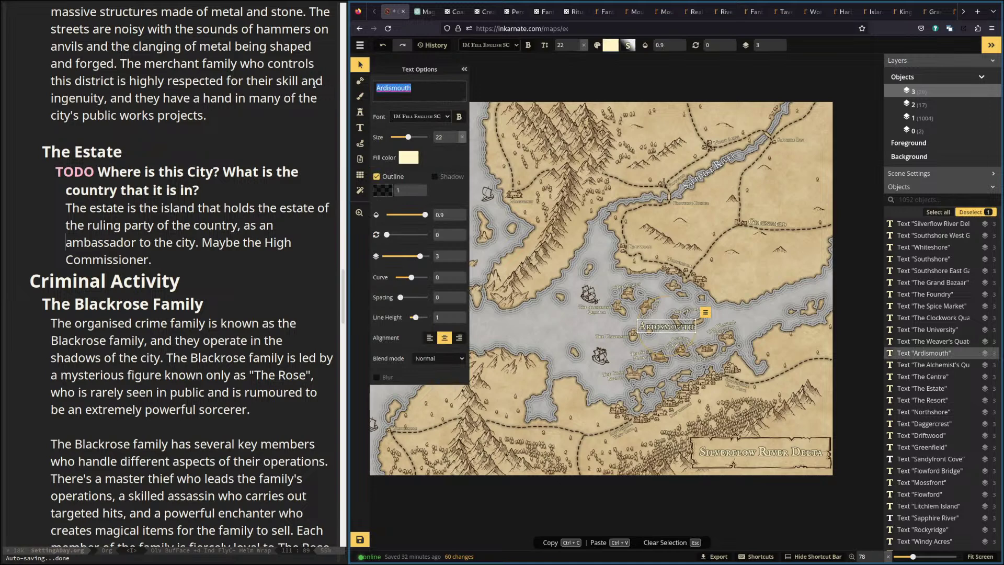
text(Valice)
key(Home)
text(The Ancient )
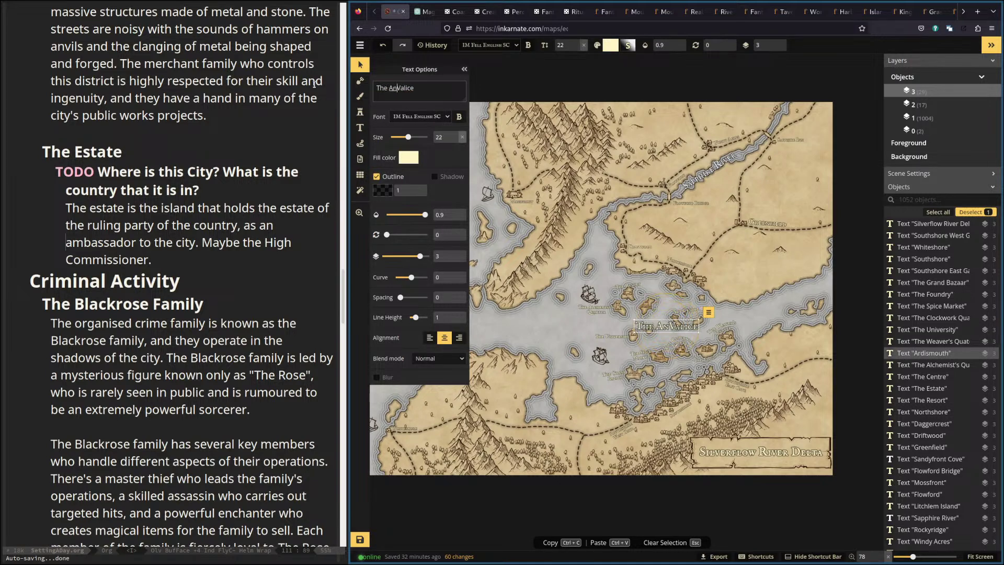
text(City of)
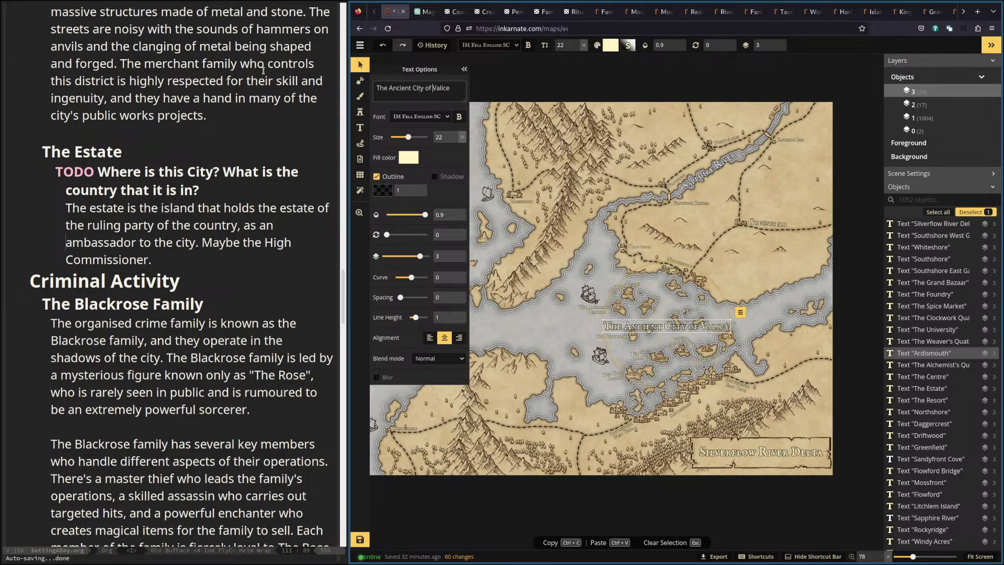
Shift the Ancient City of Valice label slightly west, set its text size to 24, and clear the selection.
drag(647, 329, 618, 325)
click(739, 272)
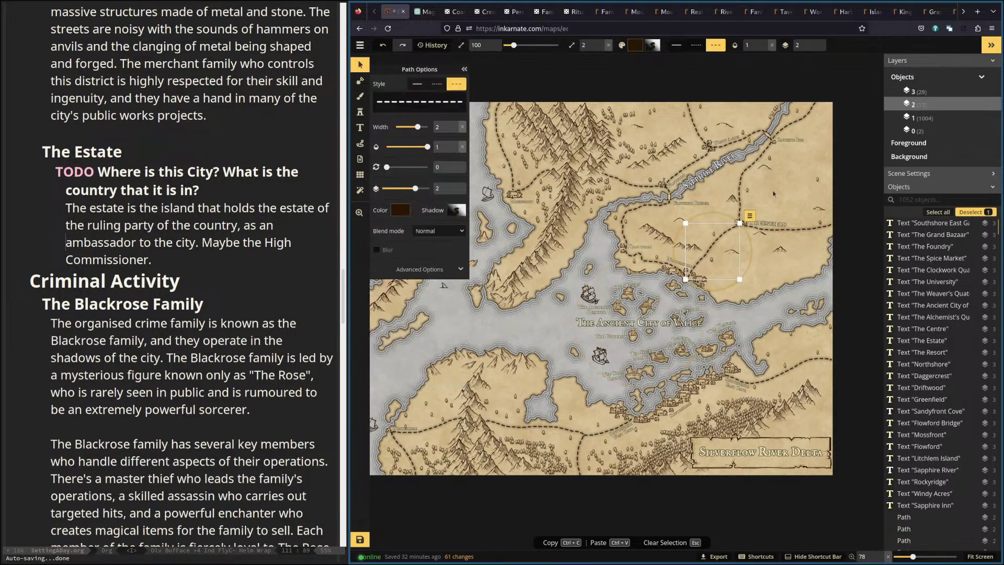
click(858, 182)
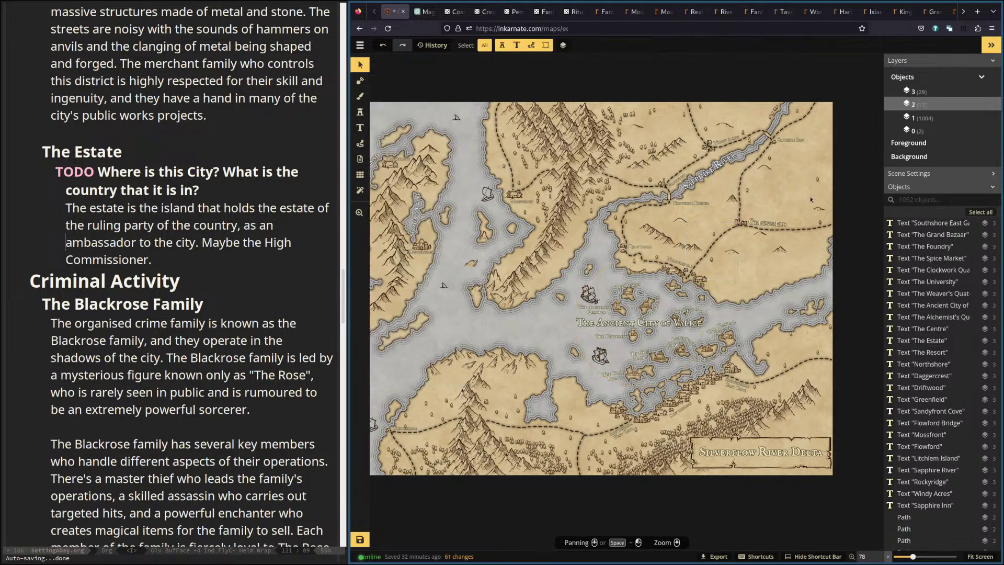
click(662, 326)
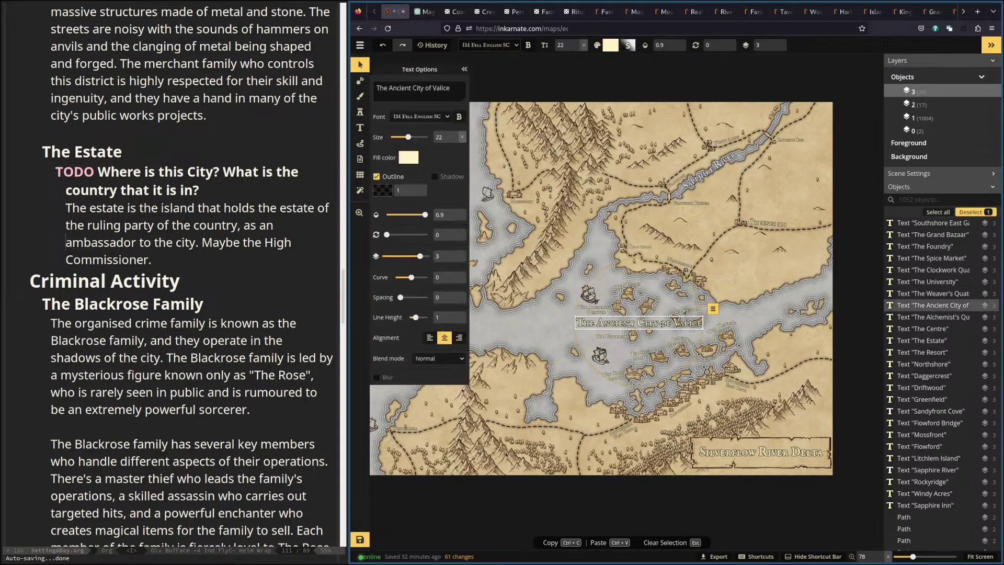
drag(412, 134, 413, 135)
click(854, 242)
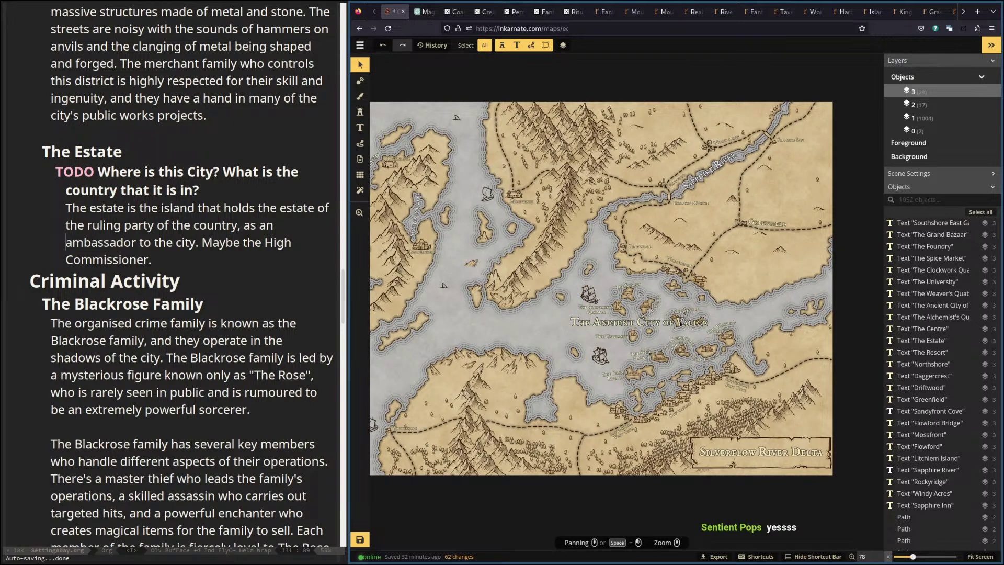
Try the Ancient City of Valice label on the open water west of the city islands and deselect it.
click(642, 322)
drag(604, 325, 497, 323)
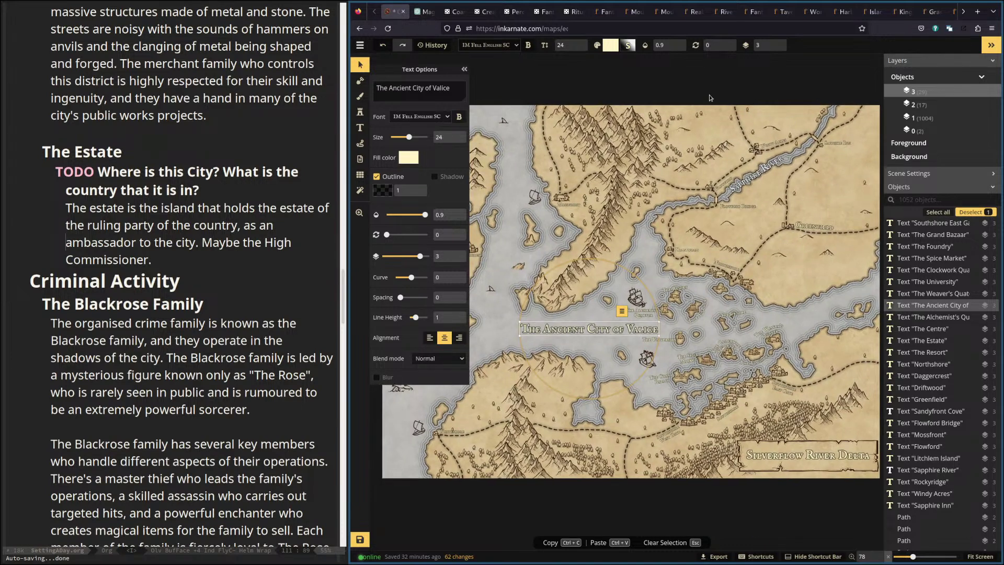
click(697, 93)
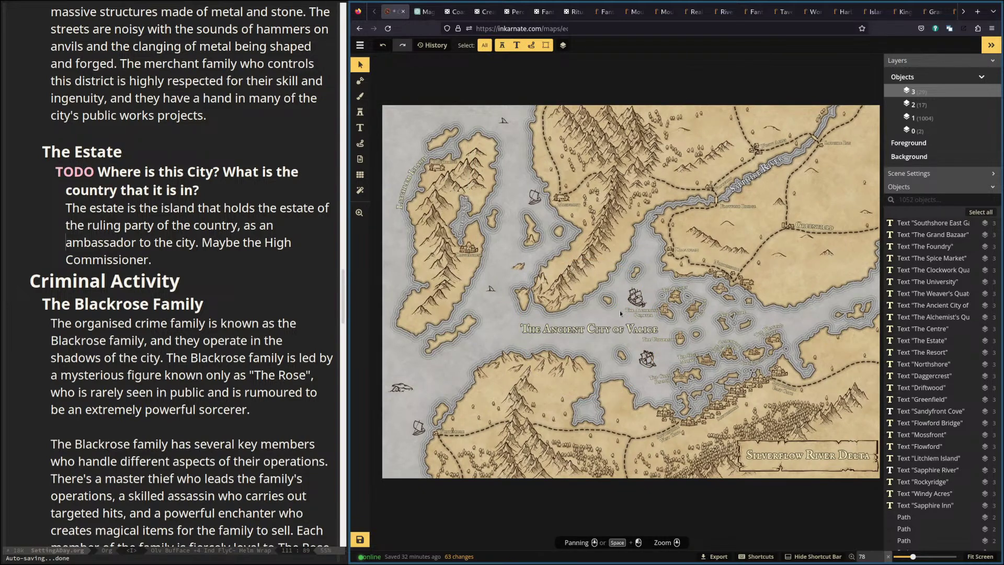
Move the Ancient City of Valice label back over the western part of the city islands and deselect it.
click(602, 329)
drag(601, 329, 669, 331)
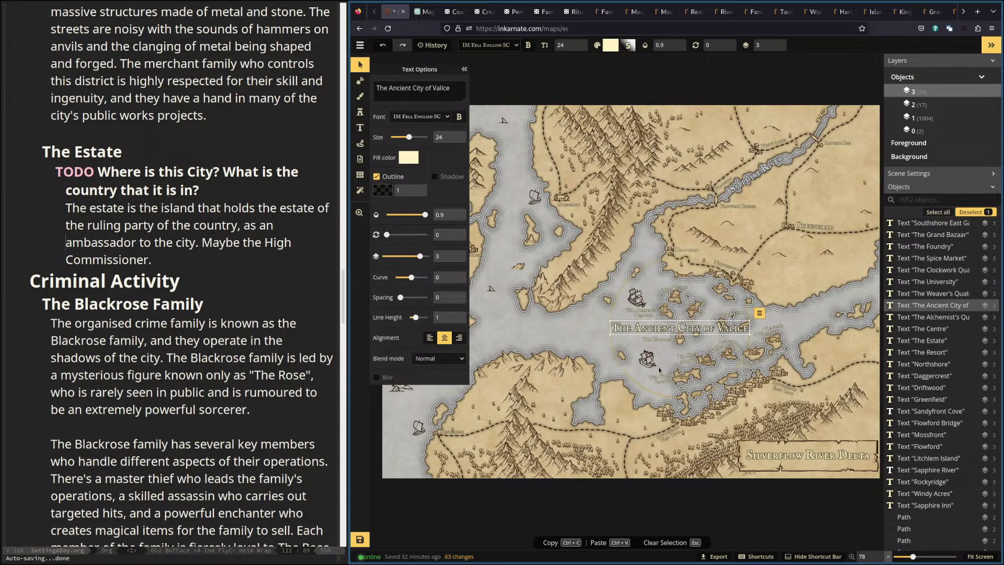
click(668, 89)
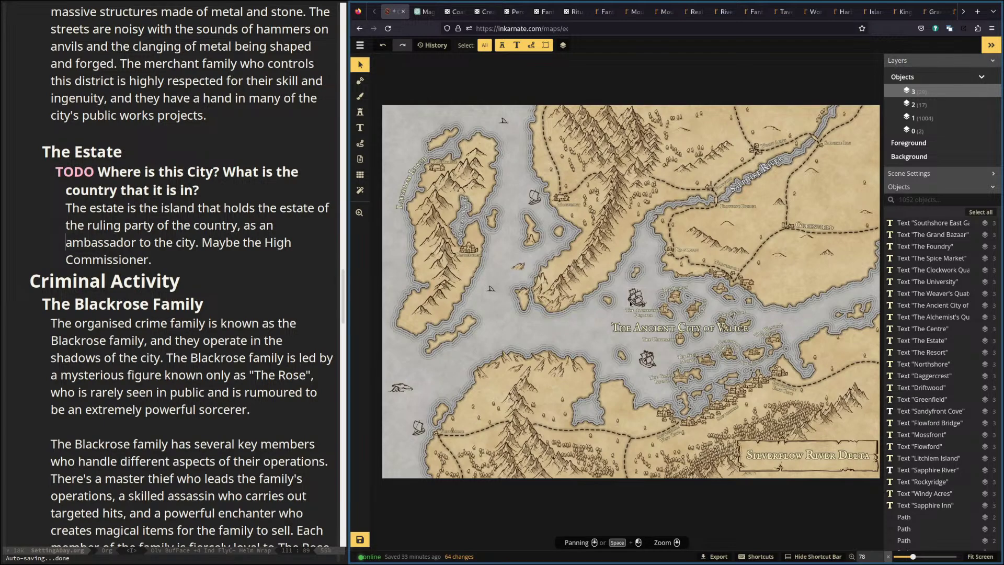
Move the Ancient City of Valice label farther east so that it sits across the middle of the city islands.
scroll(631, 304, up, 3)
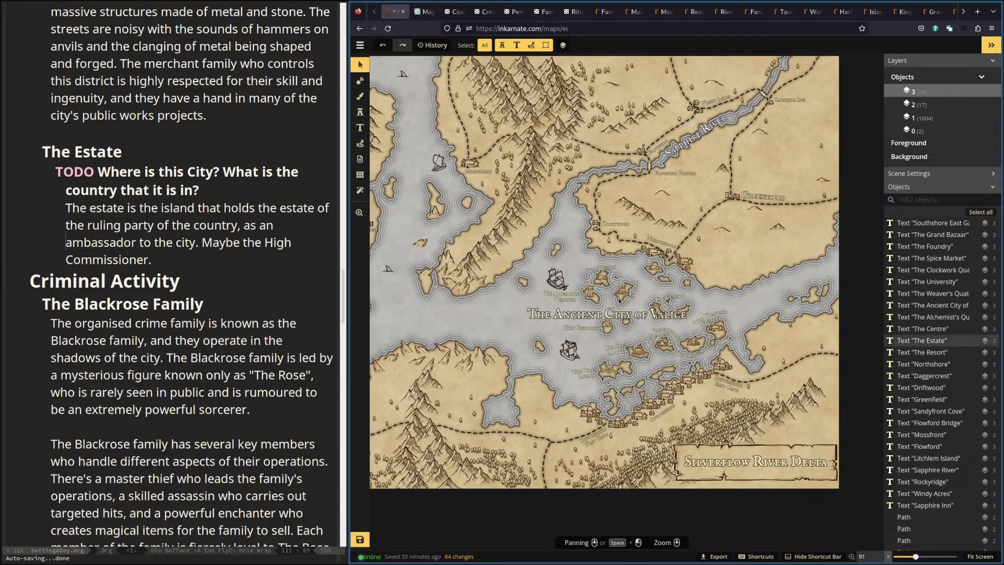
scroll(619, 301, up, 2)
scroll(616, 246, up, 2)
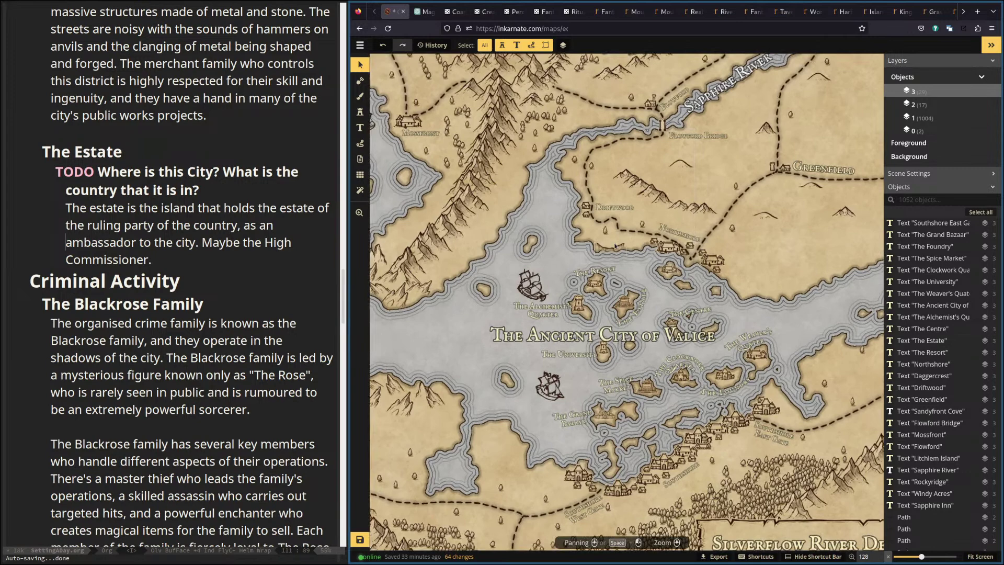
scroll(616, 246, up, 1)
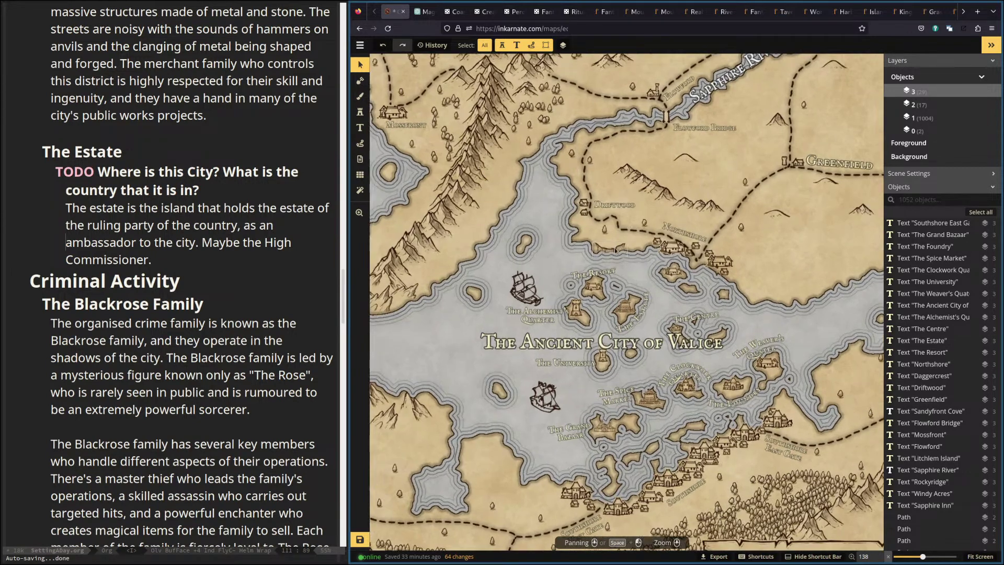
click(616, 342)
drag(594, 344, 642, 343)
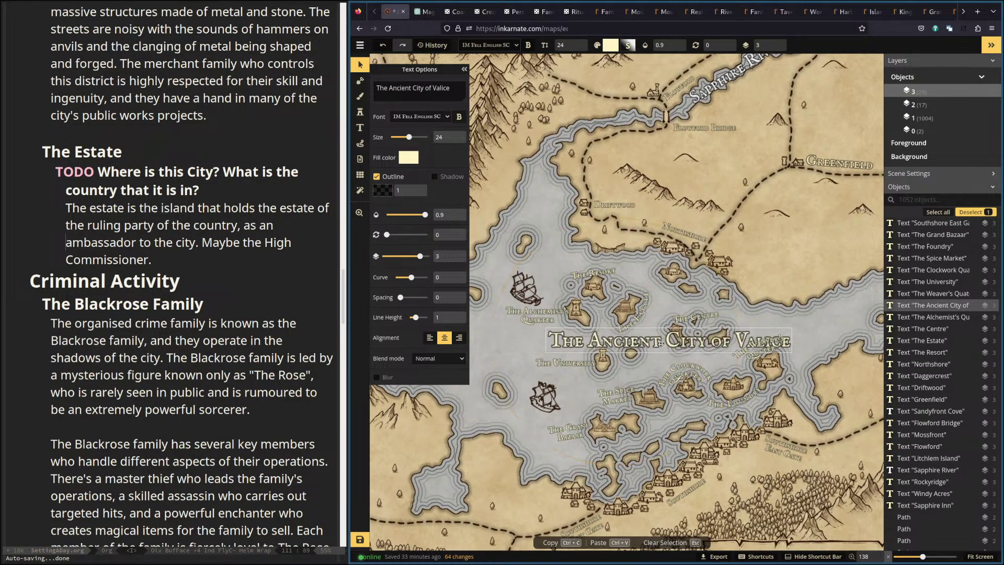
click(660, 342)
Move the Weaver's Quater label to the east side of its island, set its curve to 0, and deselect it.
click(737, 359)
scroll(738, 358, up, 5)
drag(548, 305, 623, 317)
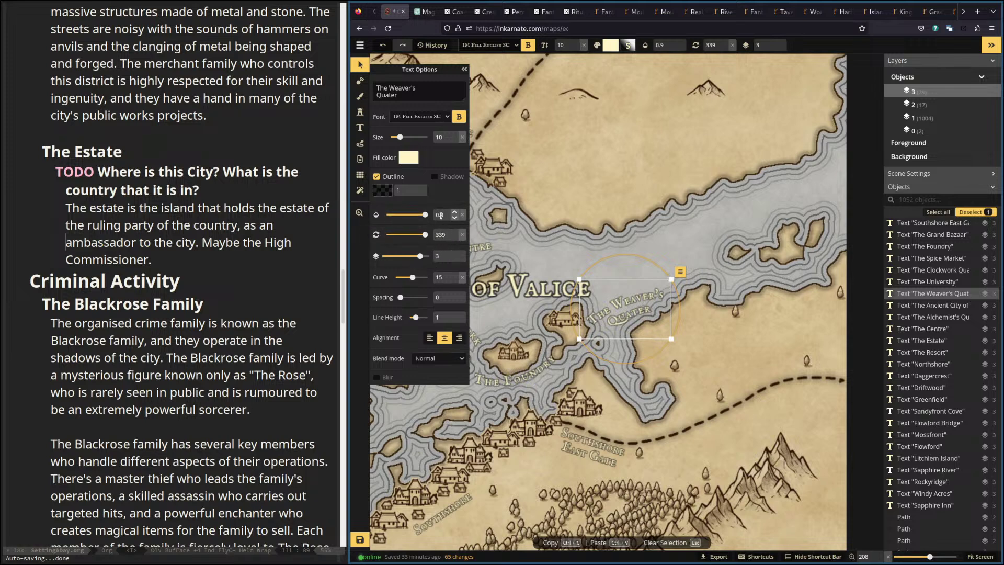
scroll(440, 273, down, 10)
double_click(441, 277)
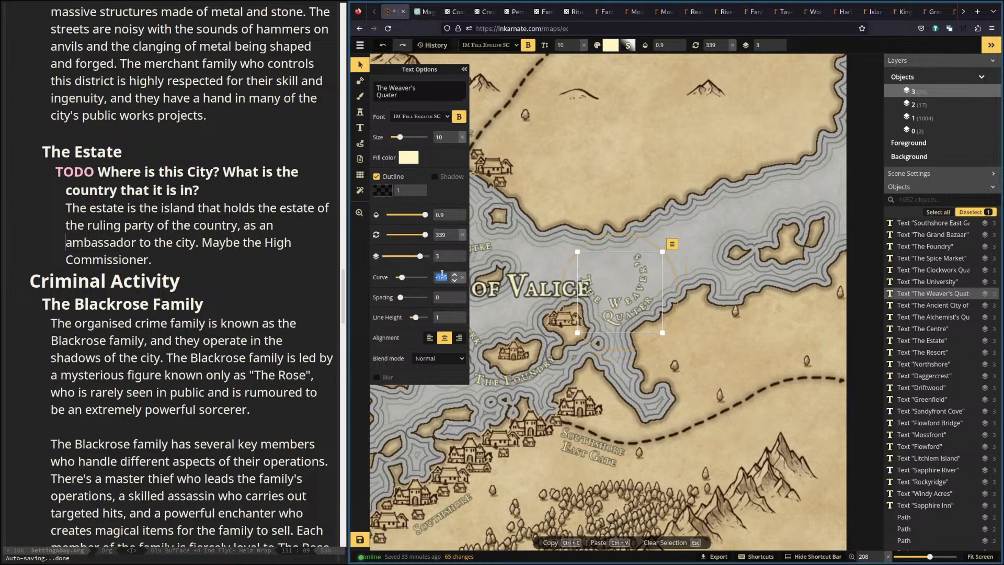
text(0)
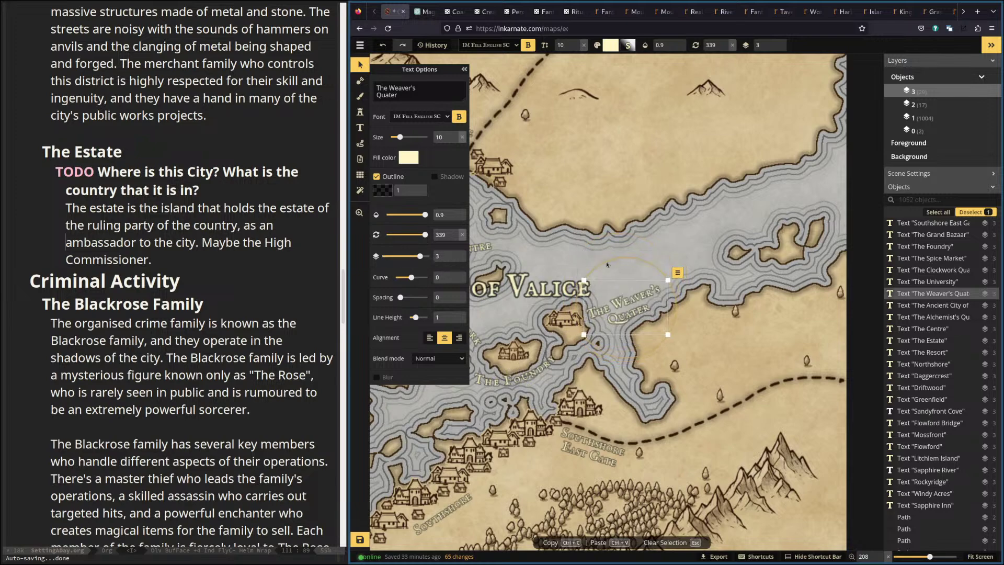
drag(616, 250, 715, 256)
drag(510, 178, 660, 175)
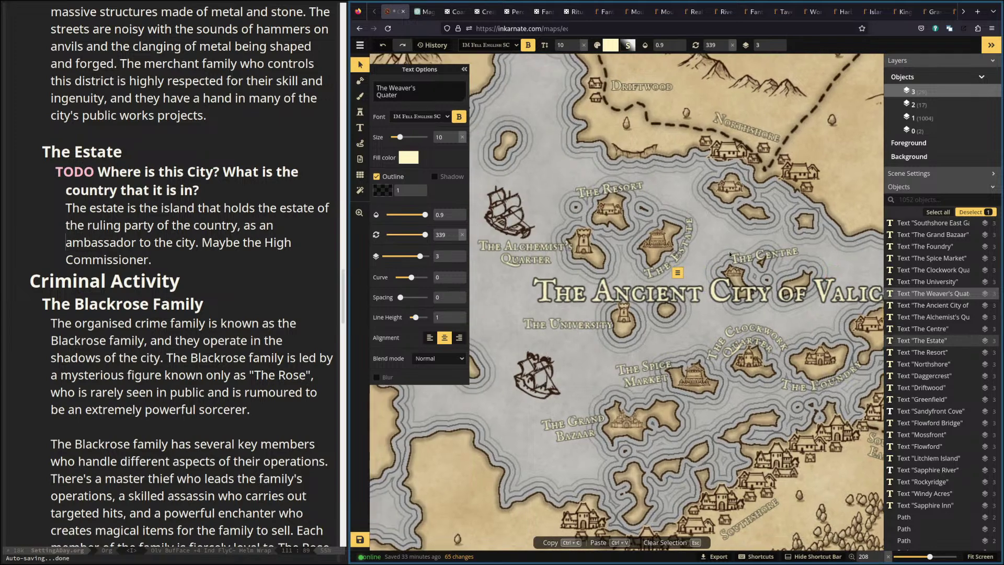
click(647, 179)
Examine the whole map to judge how the city label sits over the islands.
scroll(651, 188, down, 5)
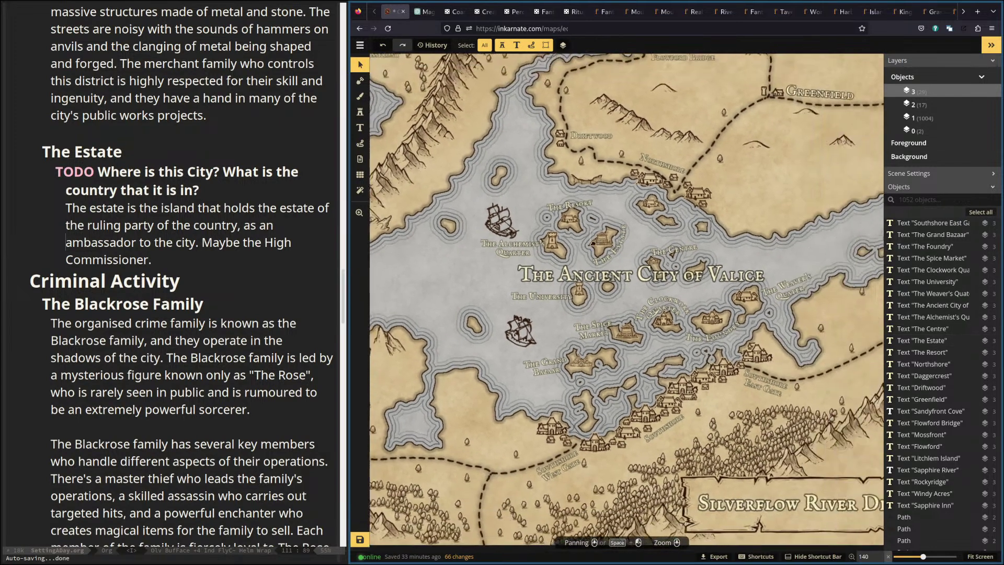
scroll(595, 242, down, 5)
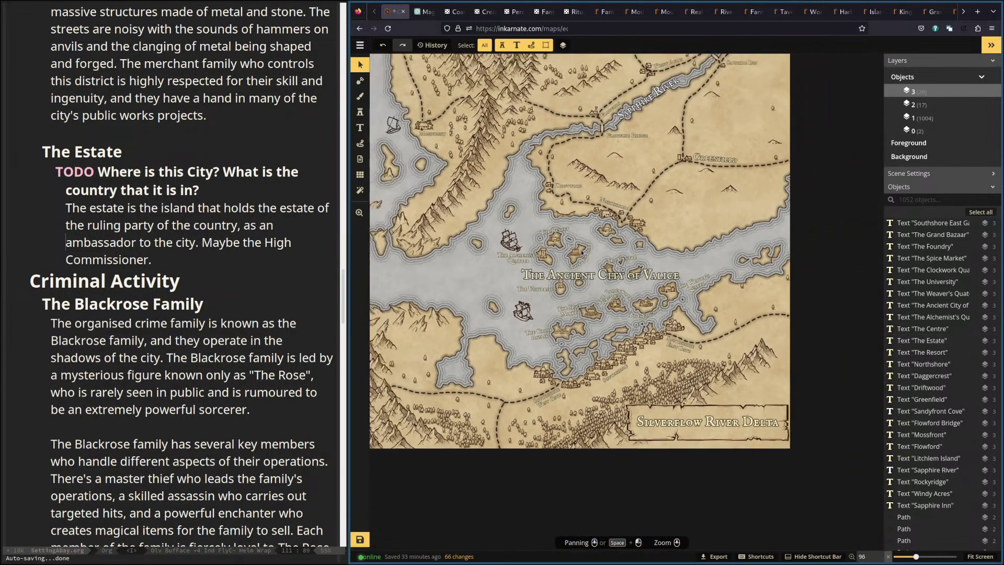
scroll(578, 251, down, 2)
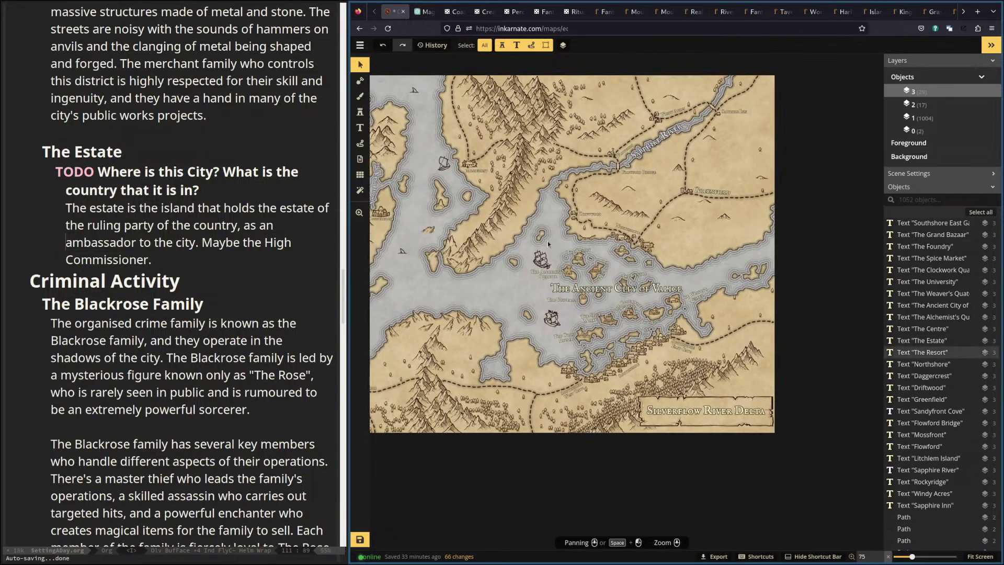
scroll(522, 241, down, 2)
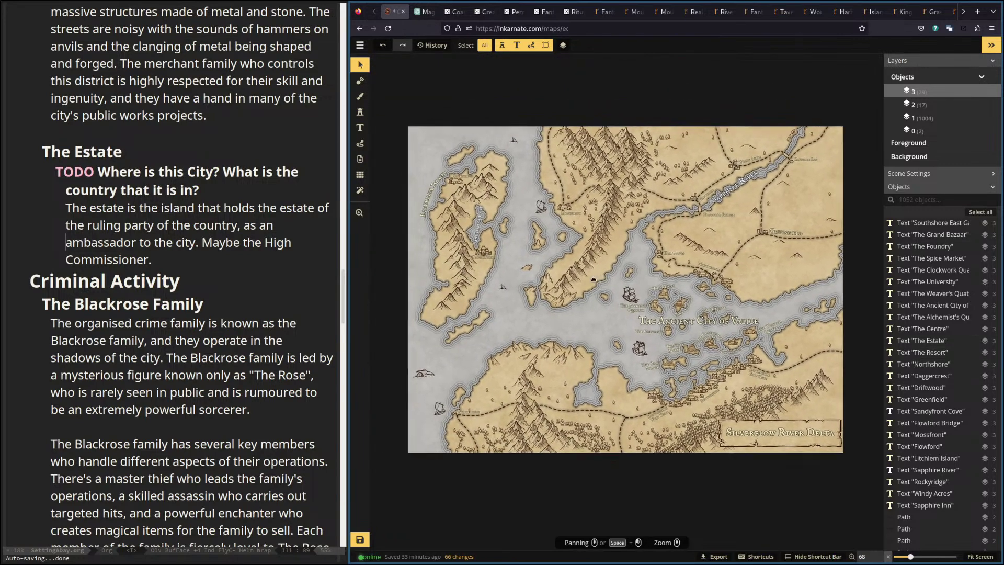
scroll(601, 282, up, 1)
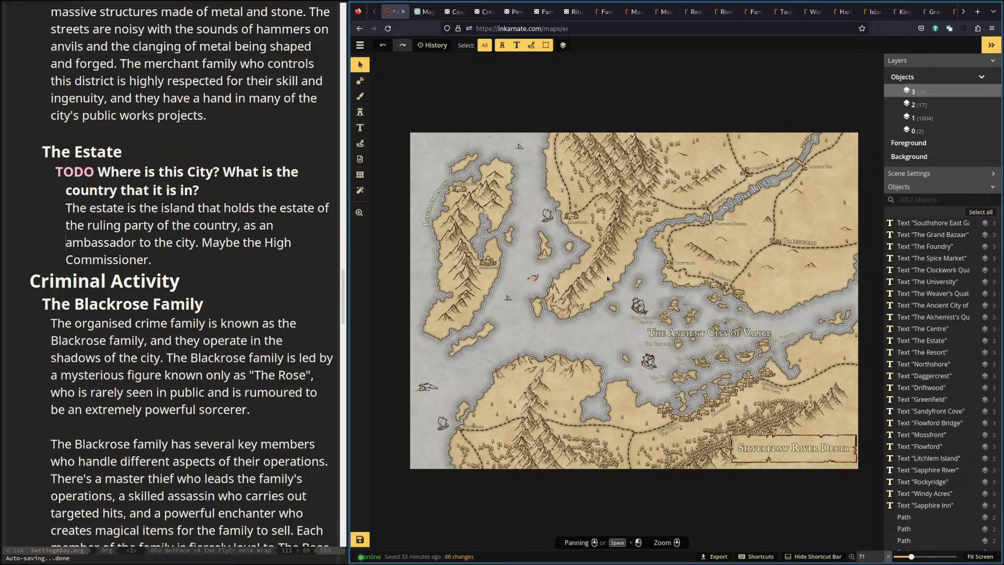
drag(606, 276, 600, 281)
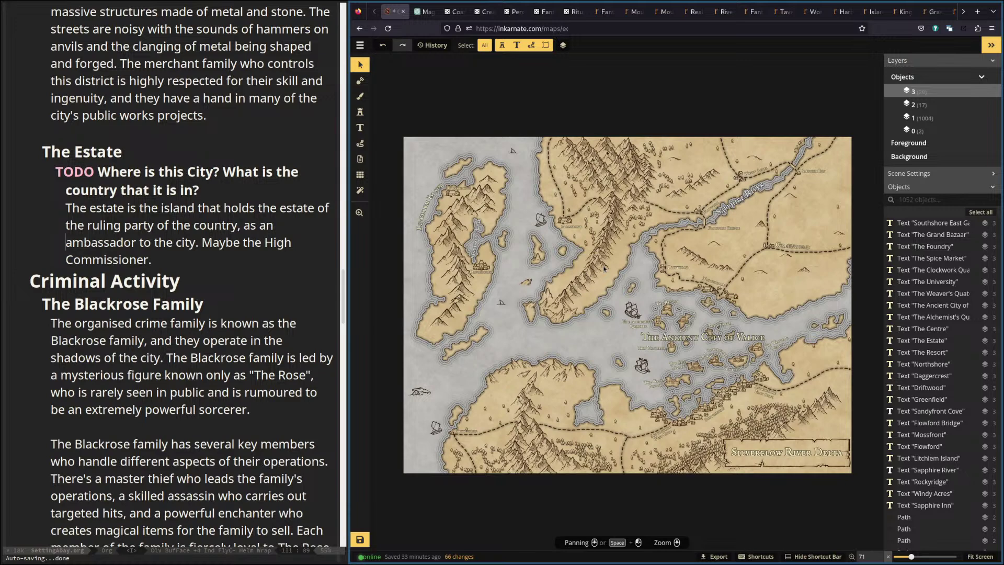
scroll(607, 270, down, 3)
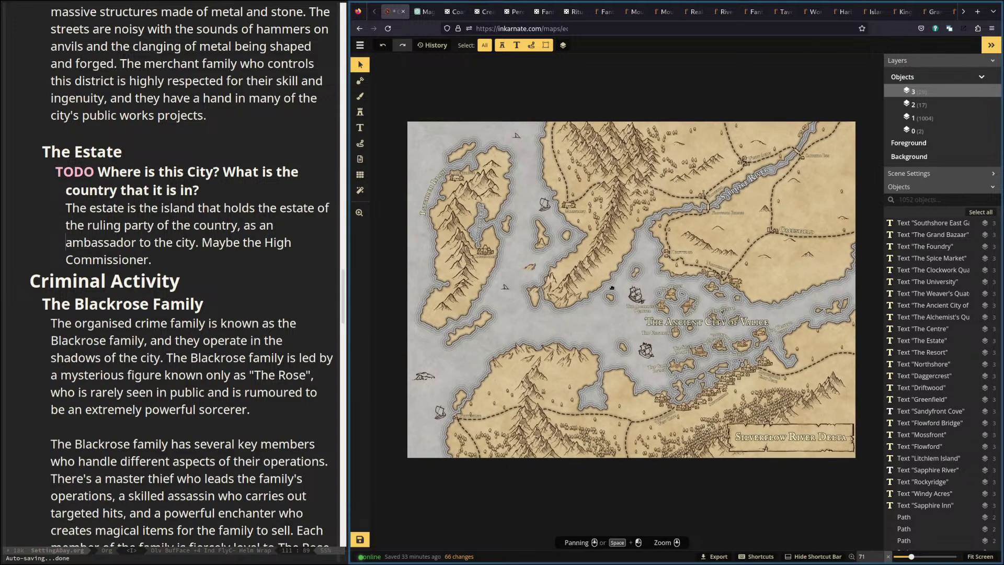
scroll(622, 272, right, 3)
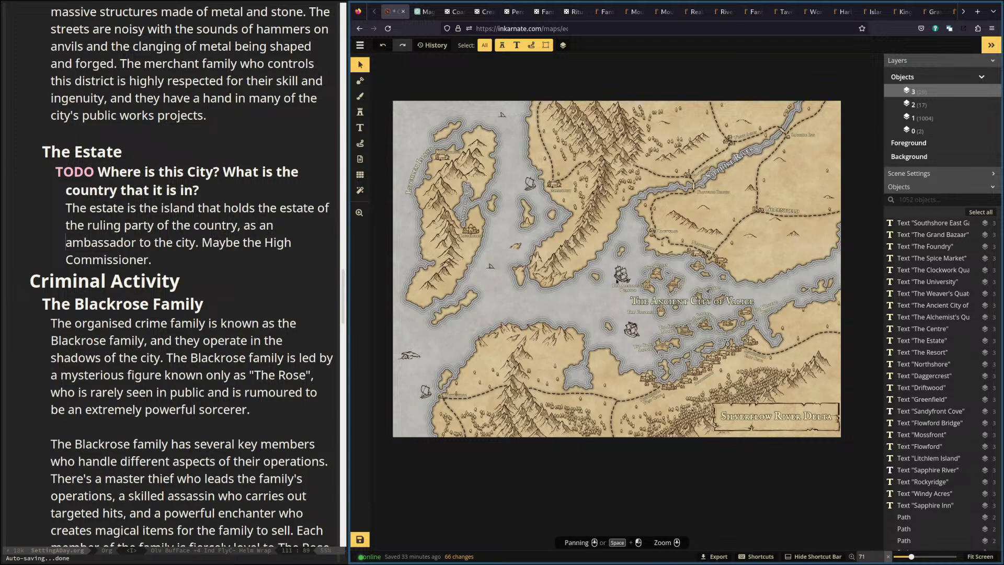
Remove the word Ancient so the city label reads The City of Valice, and clear the selection.
scroll(615, 279, up, 5)
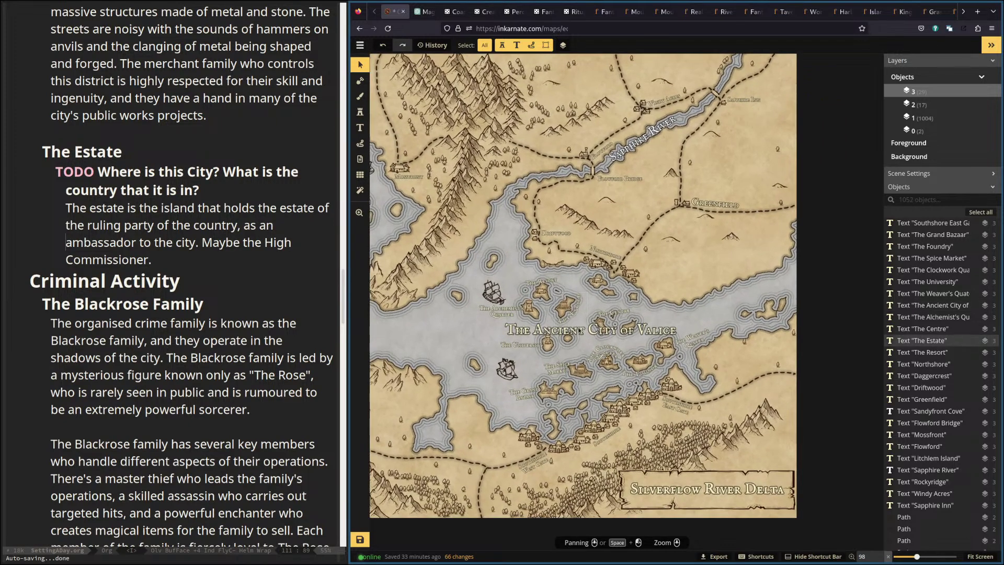
click(579, 328)
click(601, 336)
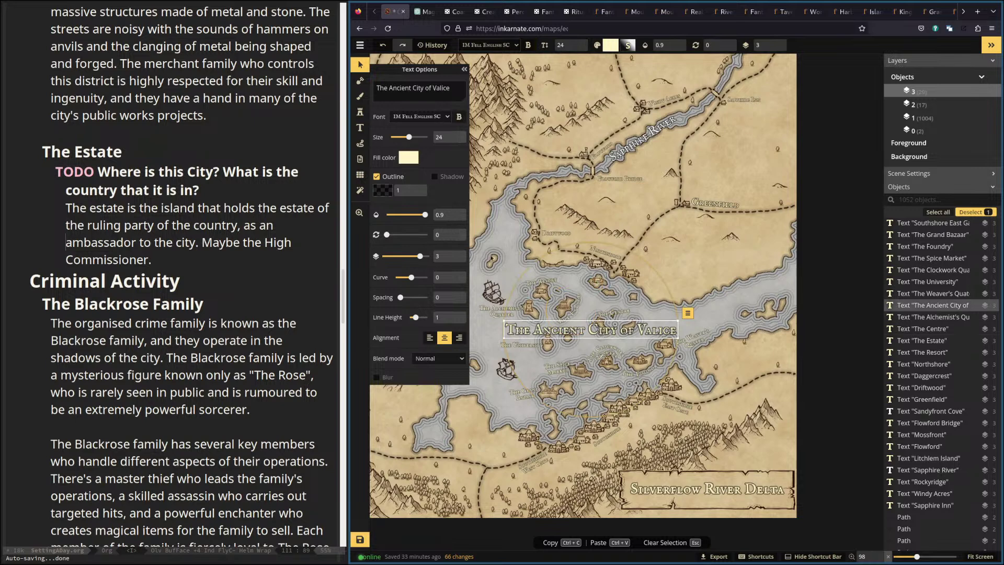
drag(411, 88, 389, 90)
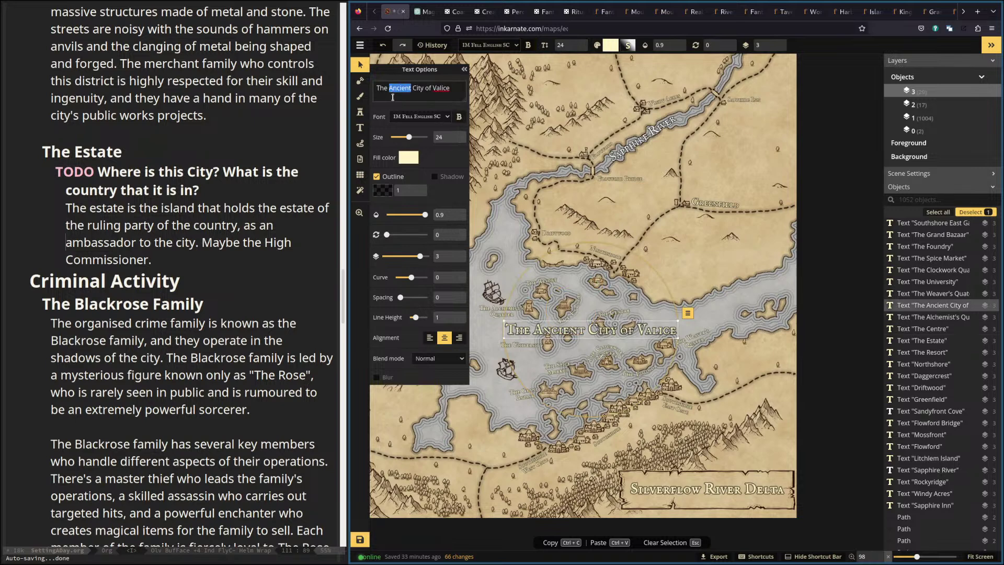
key(BackSpace)
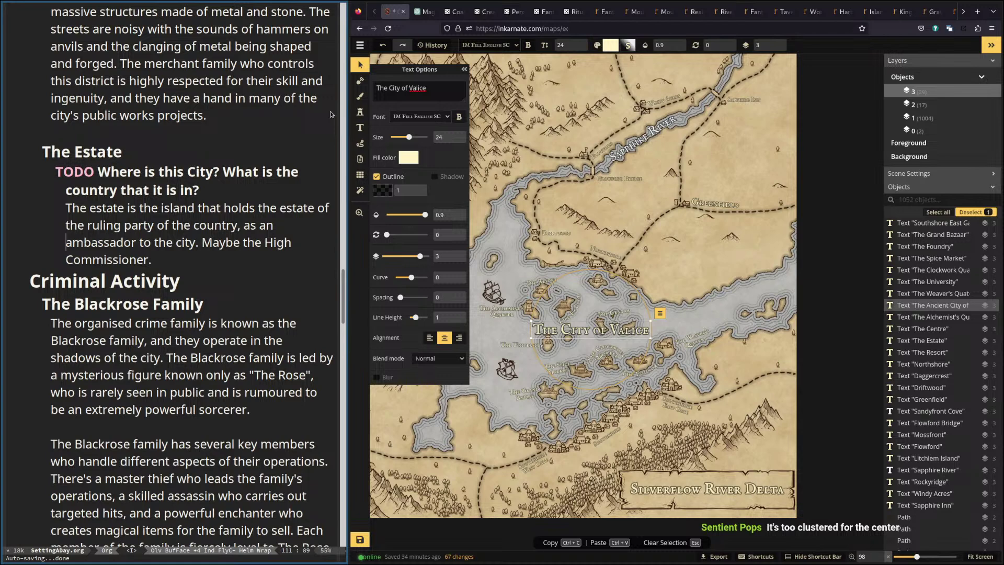
click(585, 185)
scroll(505, 192, down, 1)
drag(480, 170, 651, 192)
drag(703, 160, 702, 162)
scroll(702, 161, down, 1)
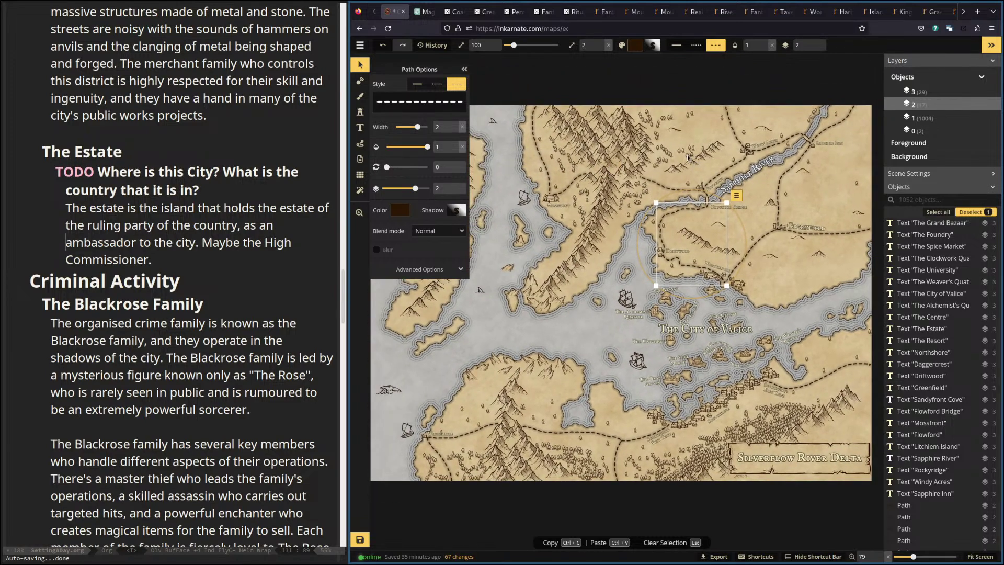
scroll(692, 160, down, 1)
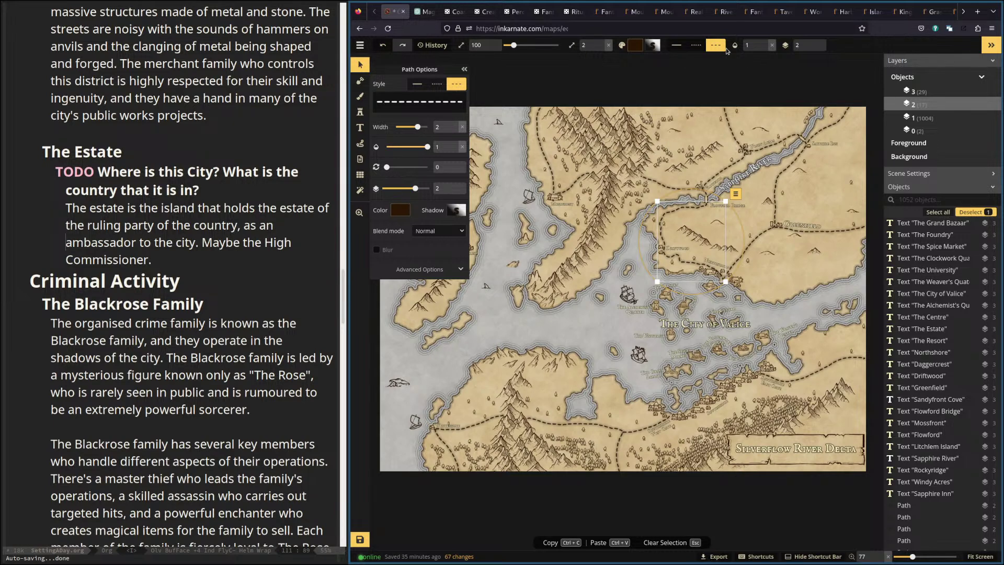
click(621, 83)
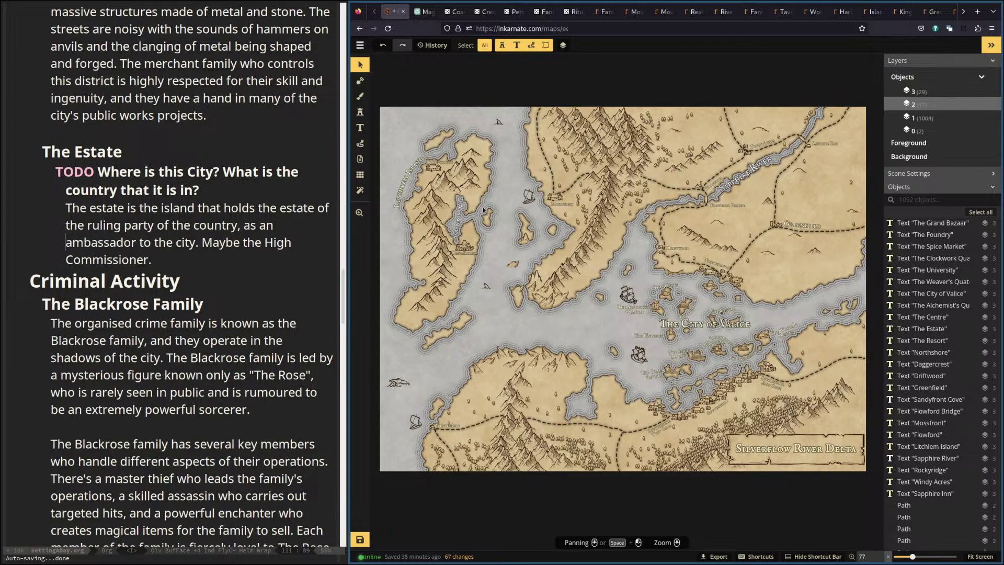
Set the Sapphire River label's curve to 4 and nudge the label slightly north along the river.
scroll(485, 211, up, 8)
scroll(454, 213, up, 4)
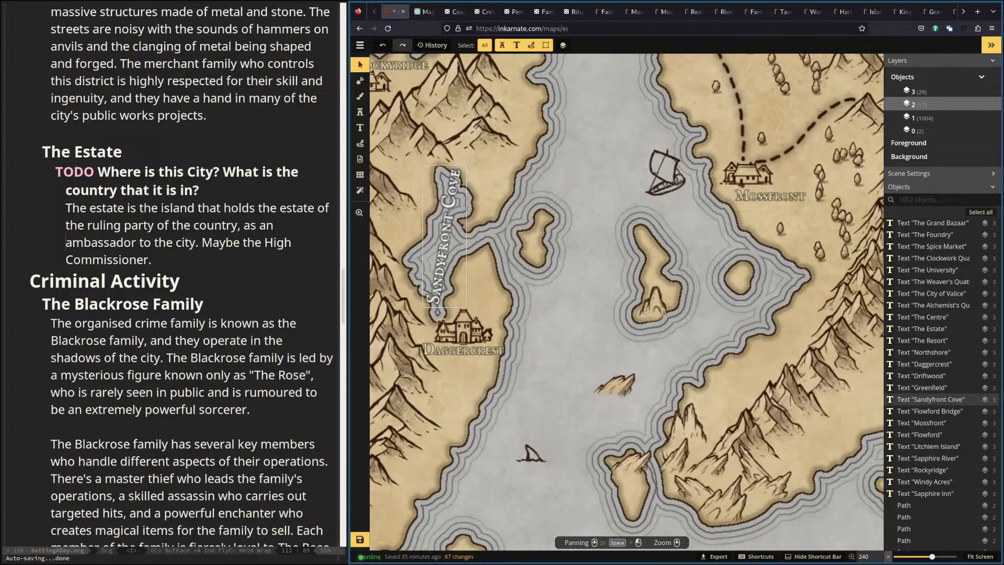
drag(461, 224, 547, 412)
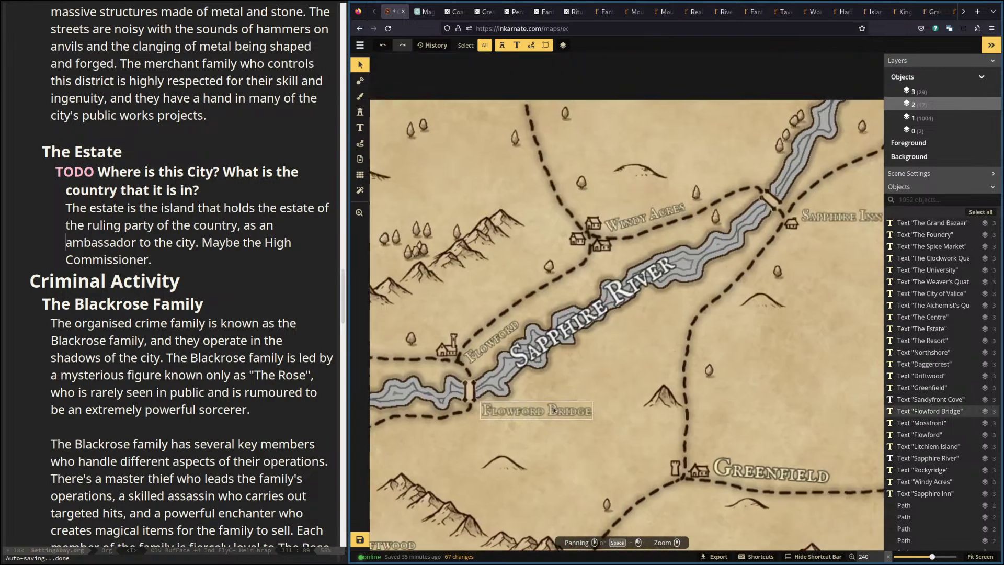
click(575, 320)
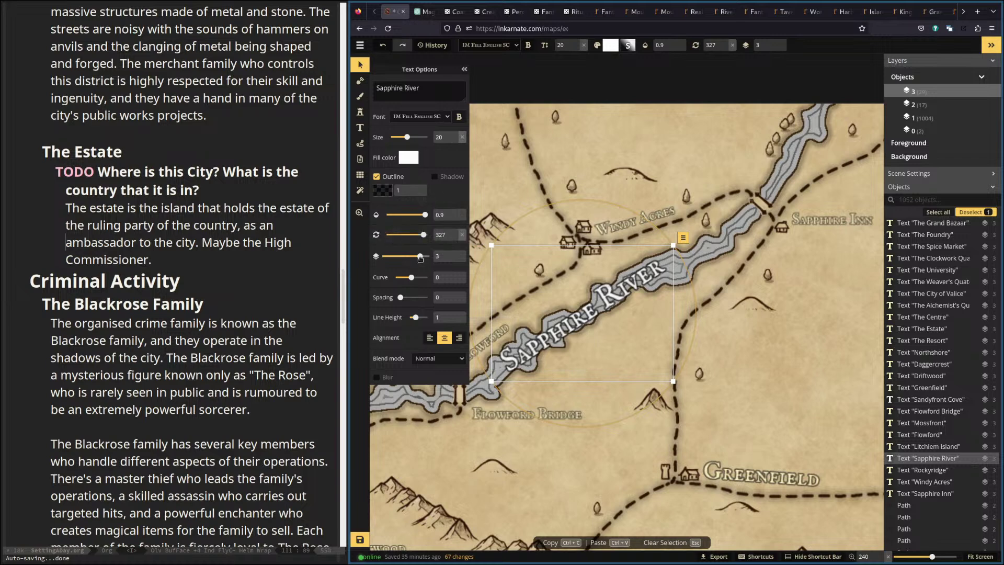
drag(411, 280, 412, 280)
click(455, 282)
click(455, 282)
click(454, 282)
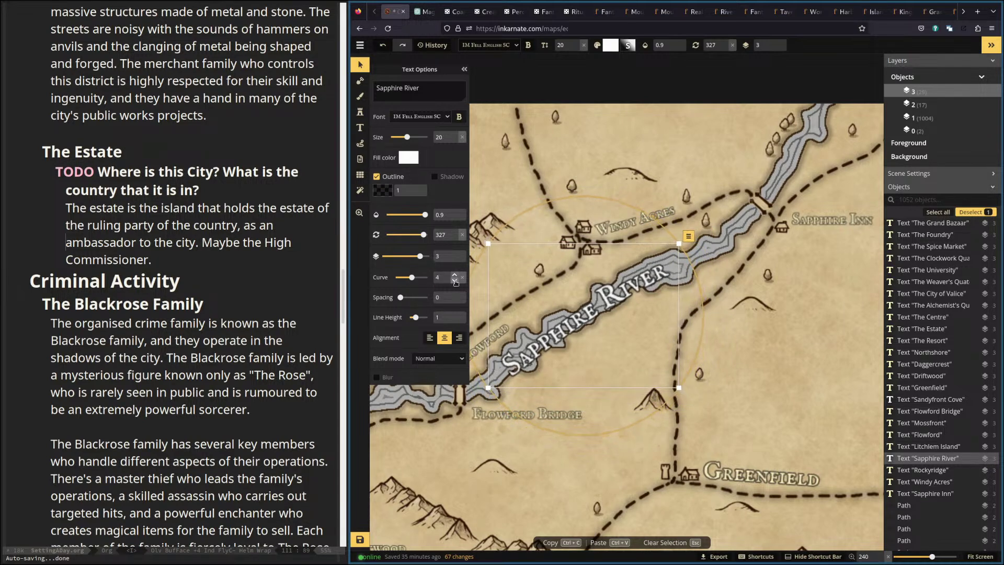
mouse_move(589, 314)
mouse_down()
mouse_move(607, 299)
mouse_move(589, 310)
mouse_up()
Set the Southshore East Gate label's curve to -5, nudge it slightly east below the road, and deselect it.
scroll(612, 367, down, 2)
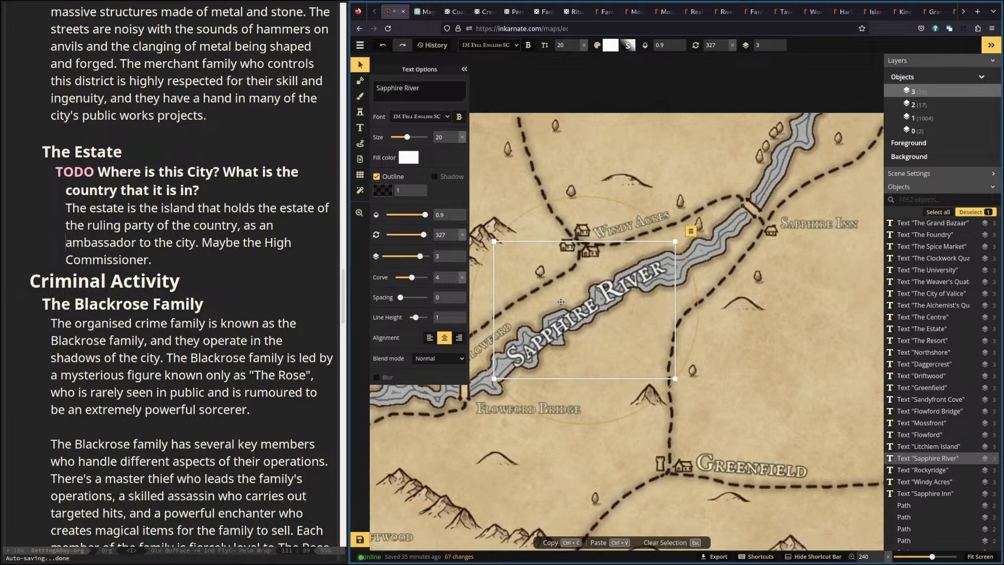
drag(612, 367, 621, 68)
drag(682, 456, 600, 237)
drag(607, 277, 694, 190)
click(666, 255)
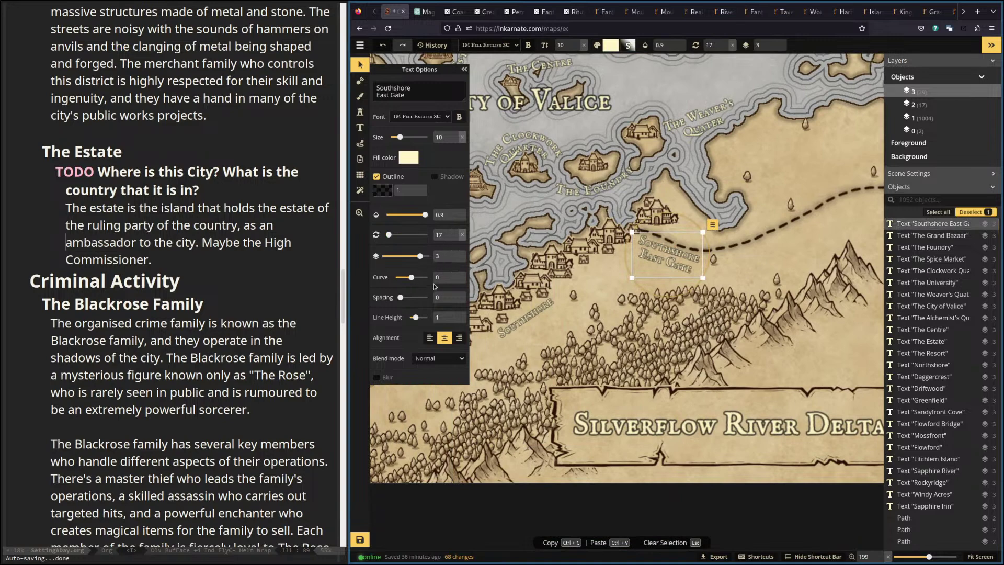
click(455, 276)
click(456, 281)
click(455, 281)
click(455, 282)
click(456, 282)
click(456, 282)
click(455, 281)
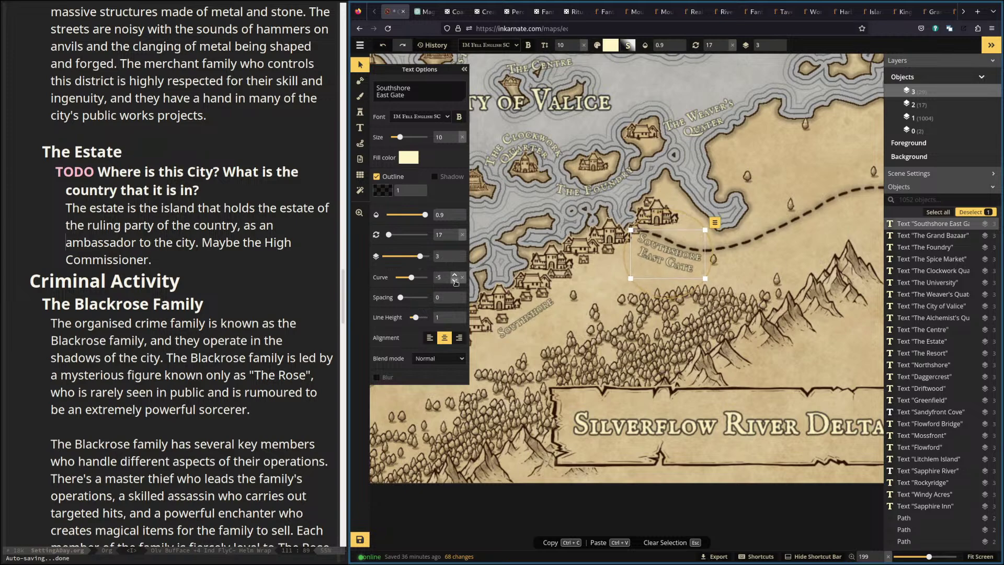
drag(660, 256, 664, 257)
scroll(632, 221, down, 2)
click(632, 222)
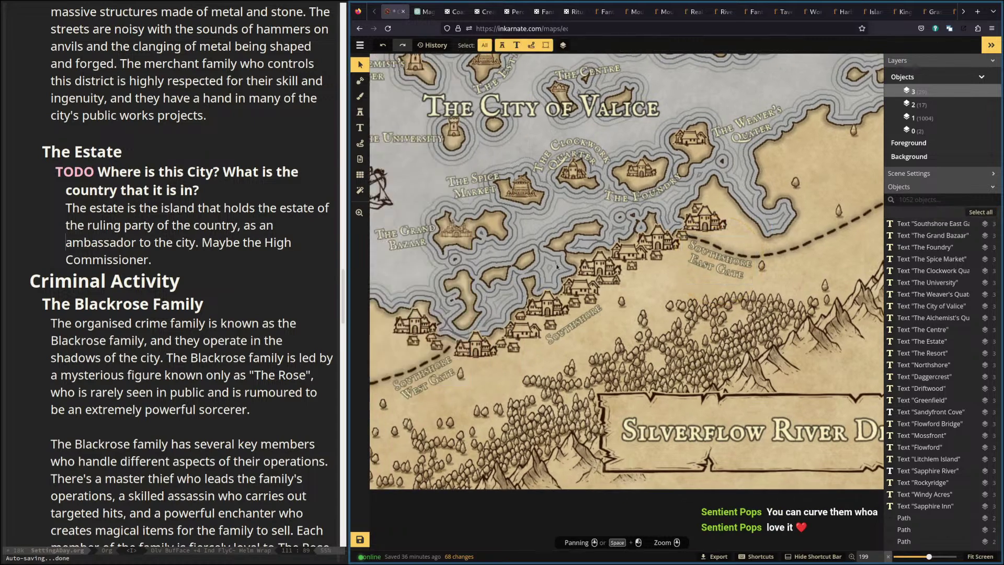
Examine the labels from the southern shore across the eastern mainland to the Sapphire River and the western waters.
scroll(557, 251, down, 2)
scroll(546, 242, down, 1)
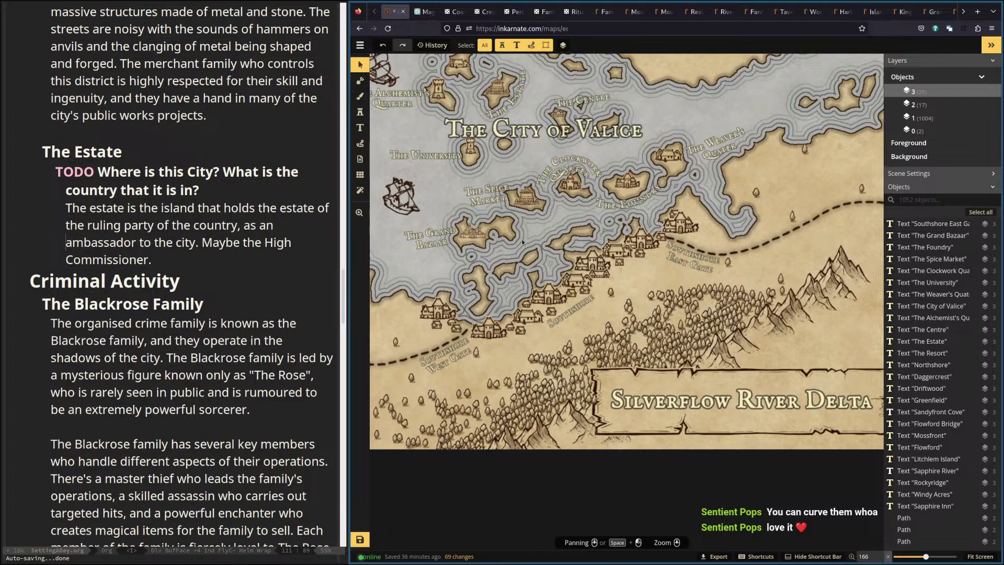
scroll(575, 208, down, 1)
drag(523, 237, 837, 234)
drag(565, 252, 744, 248)
drag(719, 191, 695, 331)
drag(866, 118, 619, 263)
scroll(791, 316, down, 2)
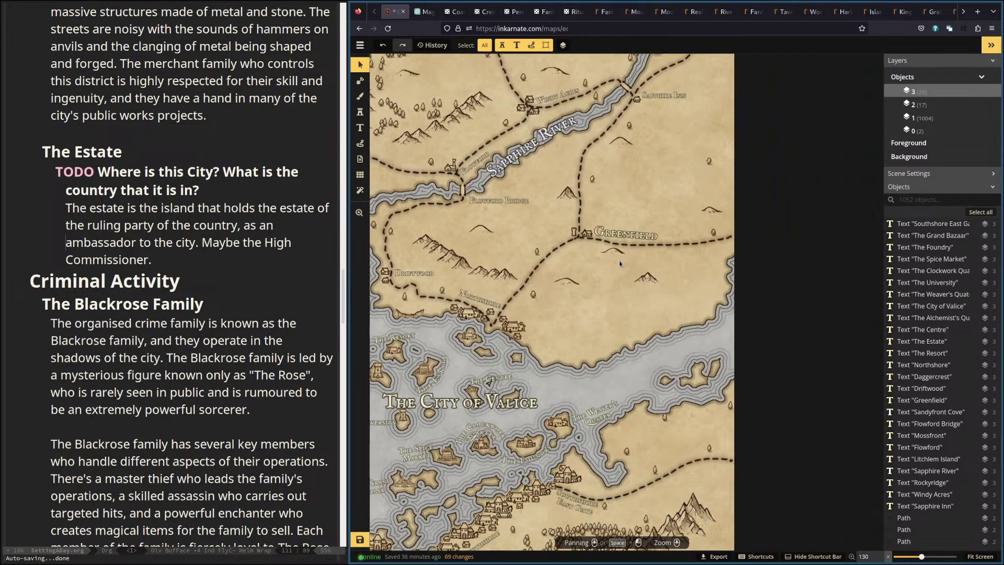
drag(664, 352, 665, 352)
drag(432, 364, 778, 284)
drag(600, 327, 640, 294)
scroll(669, 296, down, 3)
scroll(597, 317, down, 1)
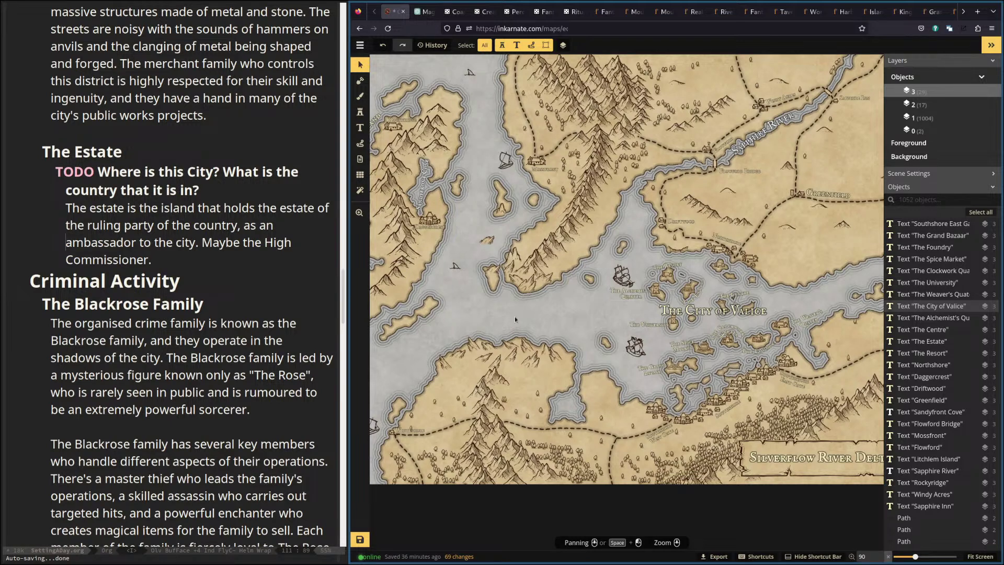
Examine the city islands and their district labels up close and within the whole map to judge legibility.
scroll(707, 371, up, 5)
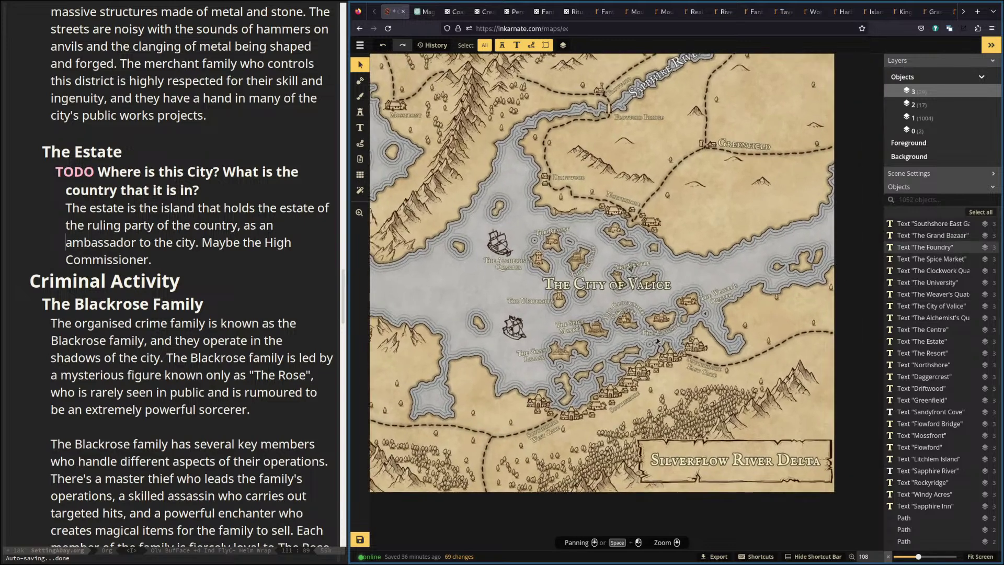
scroll(634, 340, up, 4)
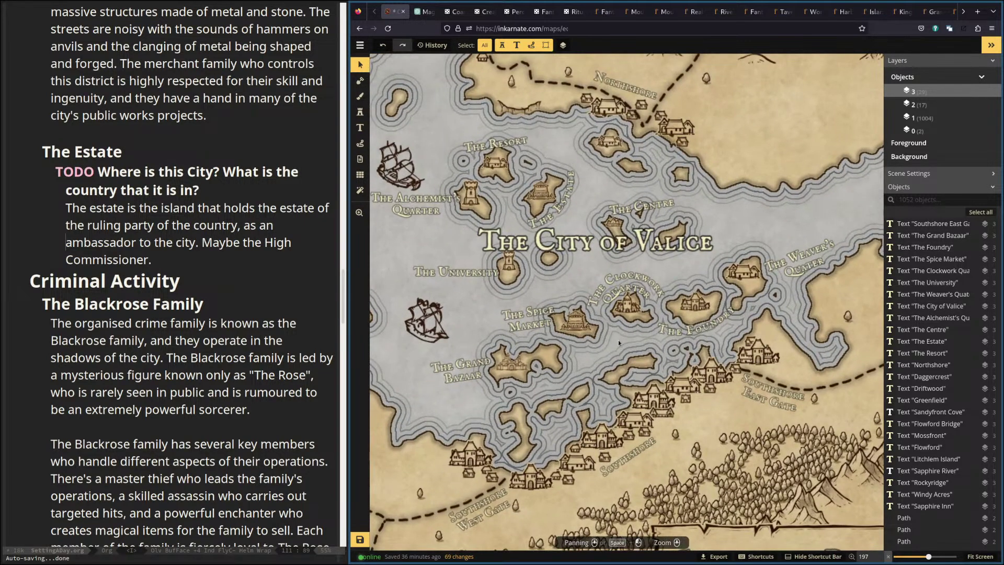
scroll(617, 334, down, 5)
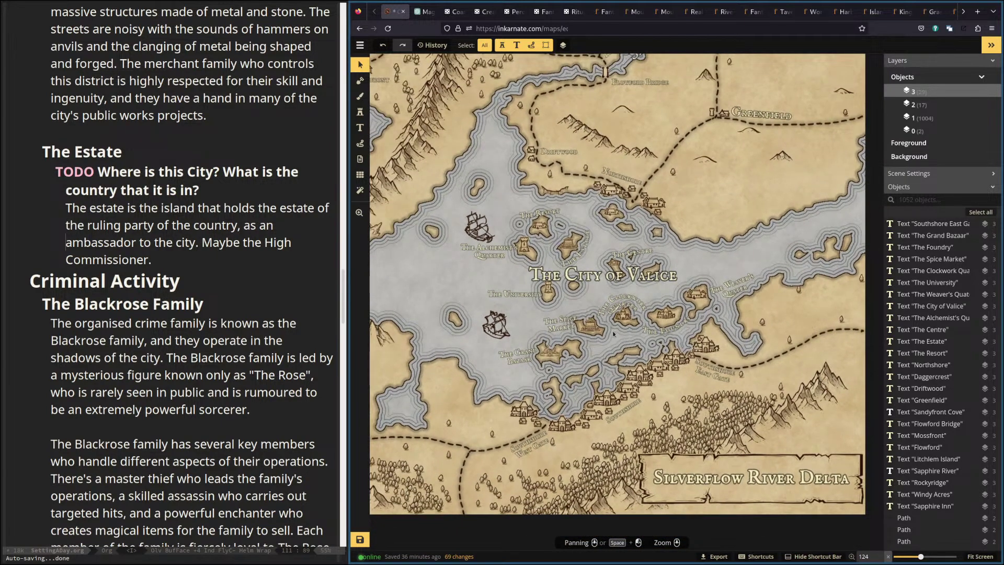
drag(510, 226, 611, 281)
scroll(565, 278, down, 3)
drag(544, 276, 606, 299)
scroll(624, 284, down, 1)
scroll(590, 287, down, 1)
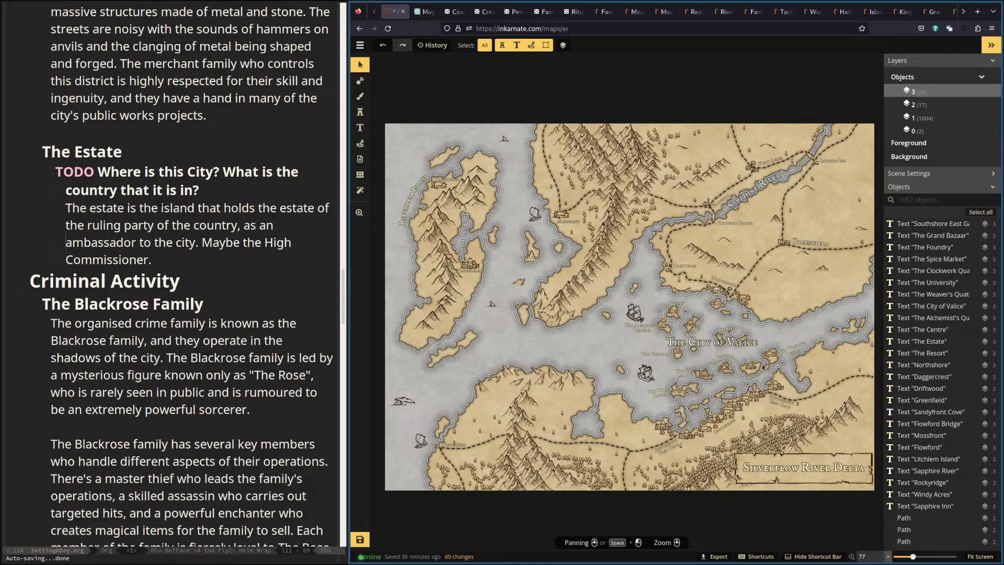
scroll(763, 368, up, 5)
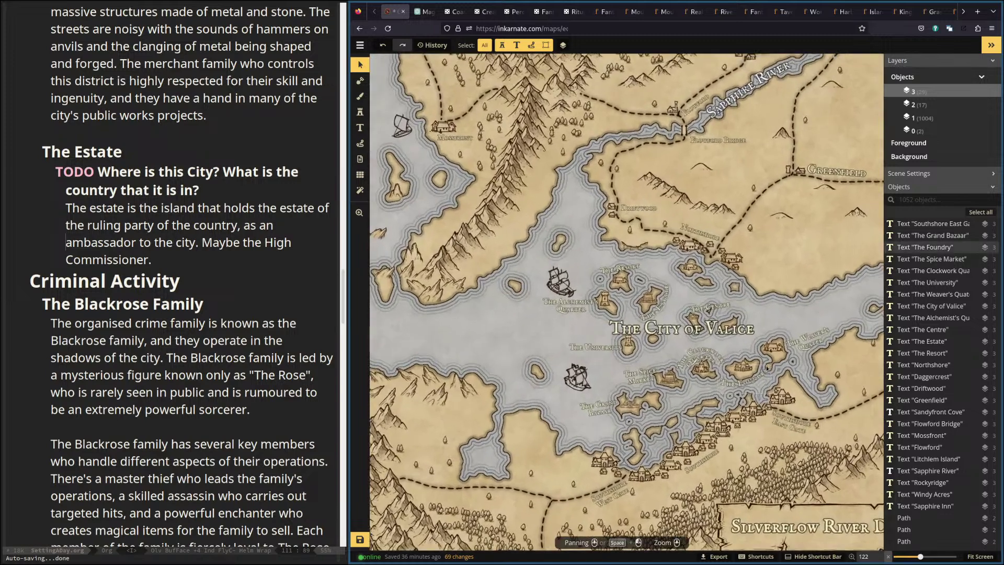
scroll(767, 368, up, 3)
drag(743, 375, 680, 389)
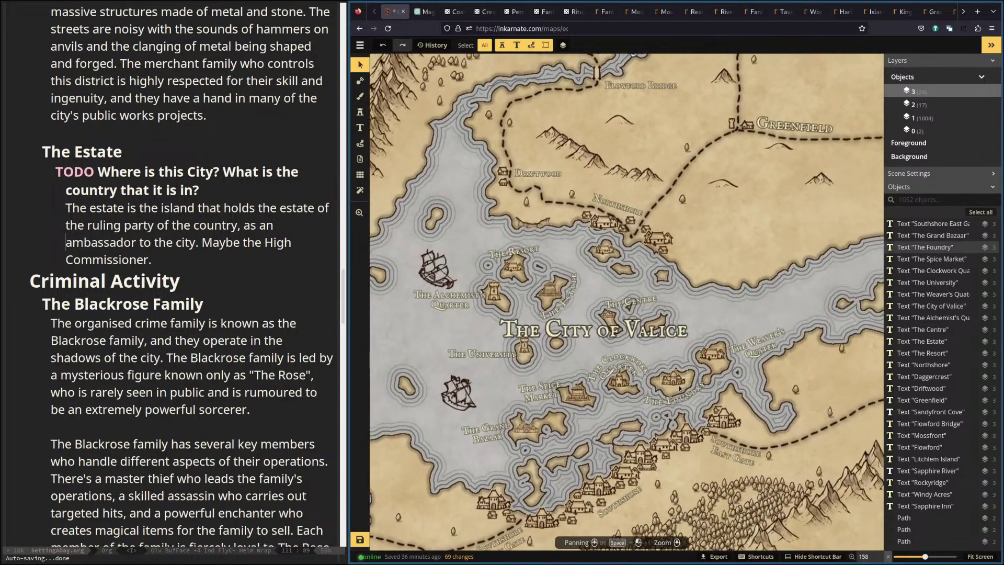
scroll(680, 387, up, 3)
drag(596, 367, 656, 375)
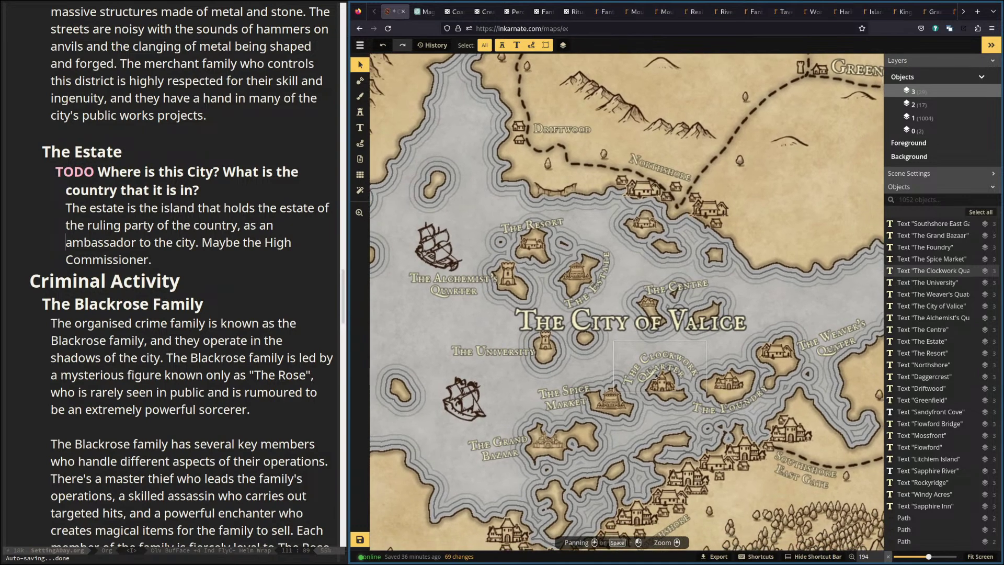
scroll(660, 360, down, 5)
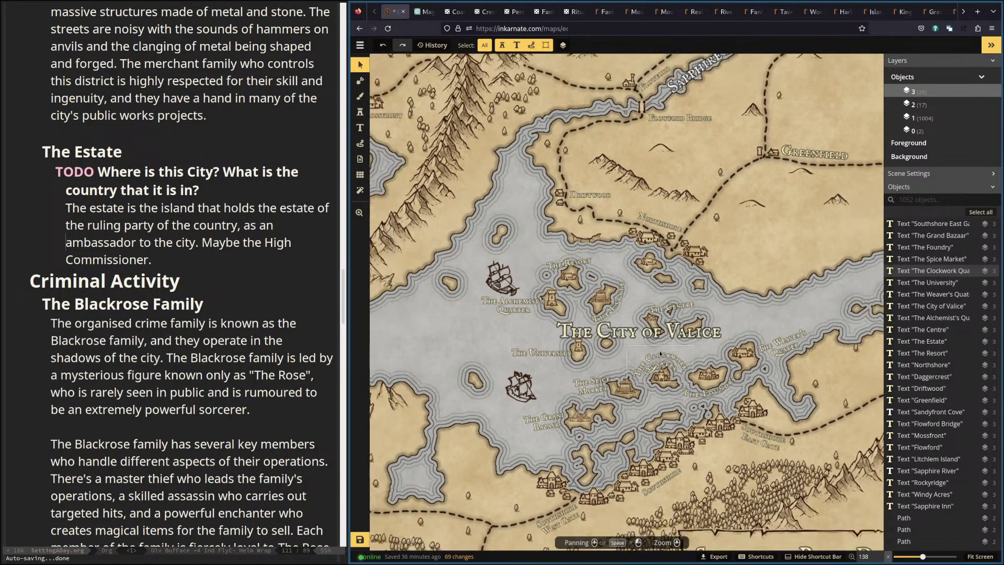
scroll(659, 354, down, 1)
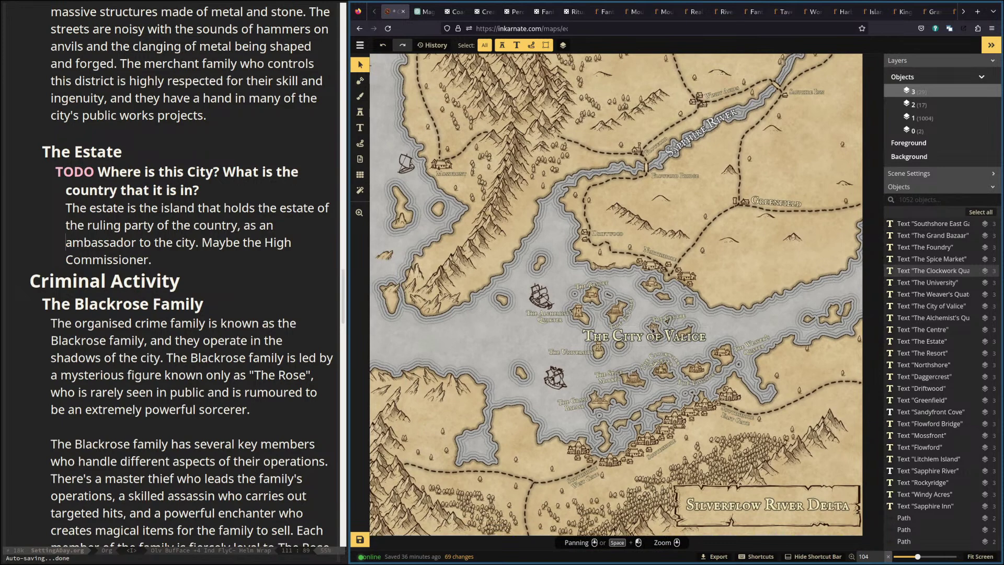
scroll(652, 330, down, 3)
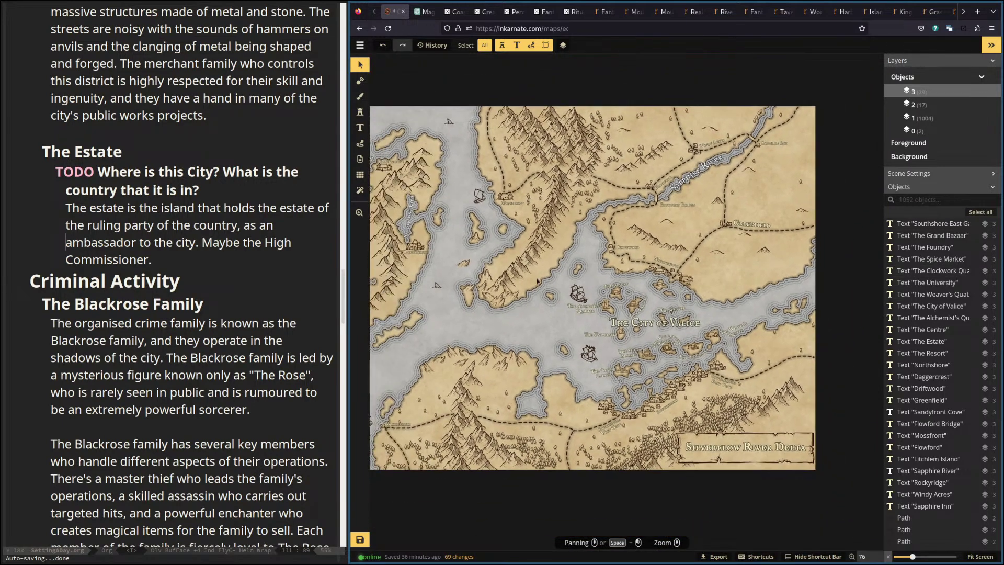
drag(617, 286, 582, 295)
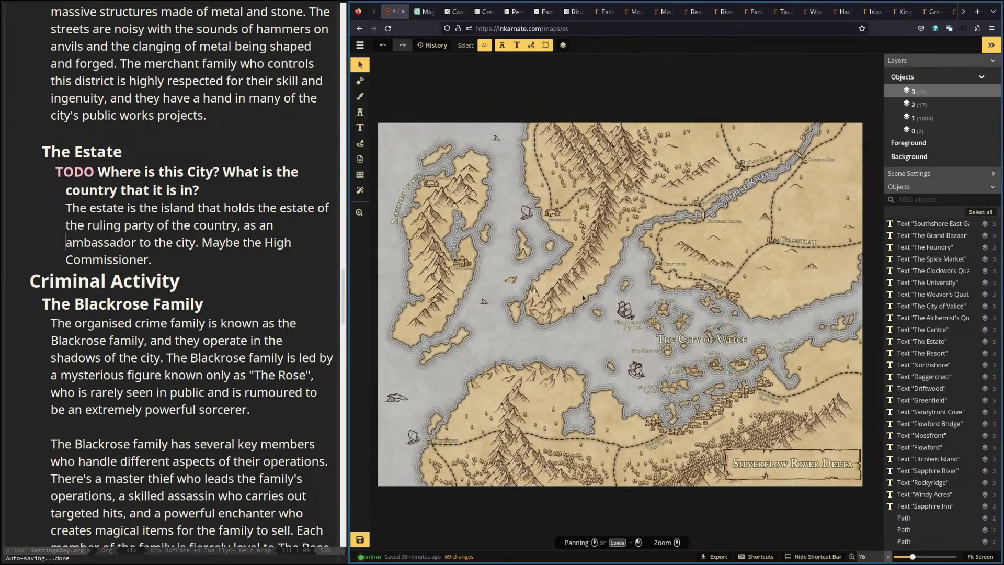